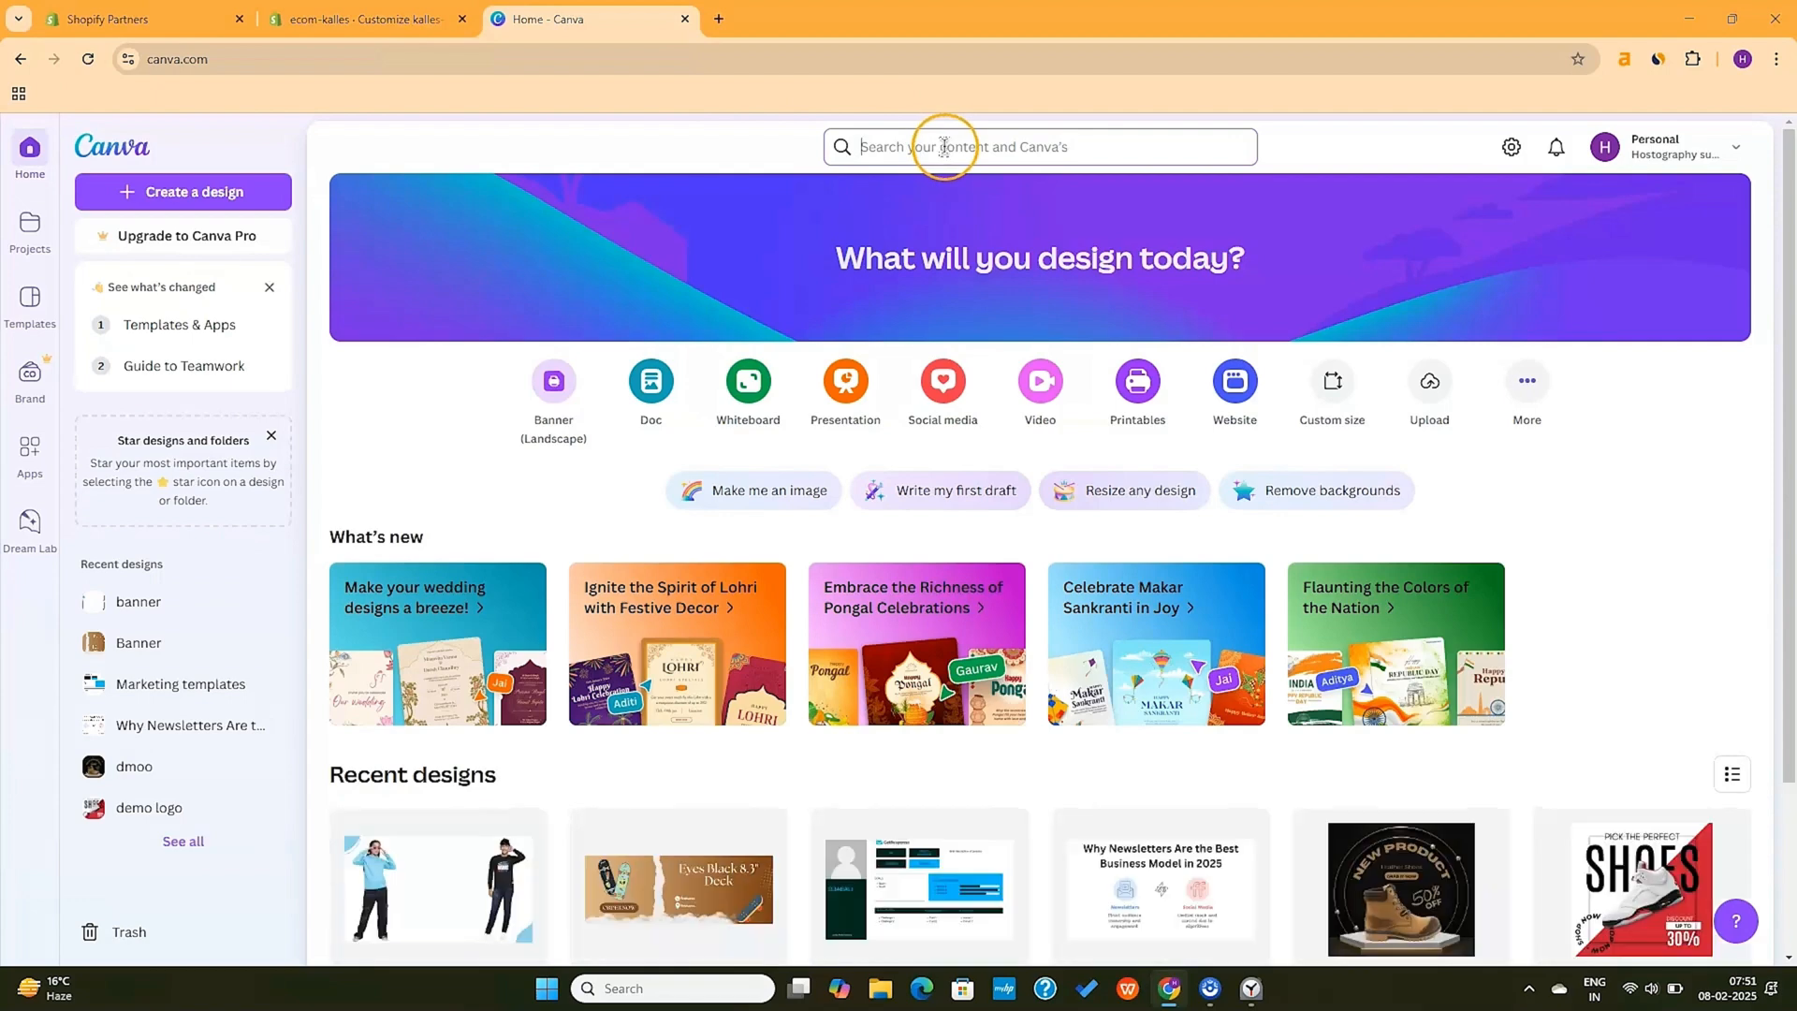
Search Canva for "logo" and start customizing the Black White Minimalist Initials Monogram Jewelry Logo template
key(Return)
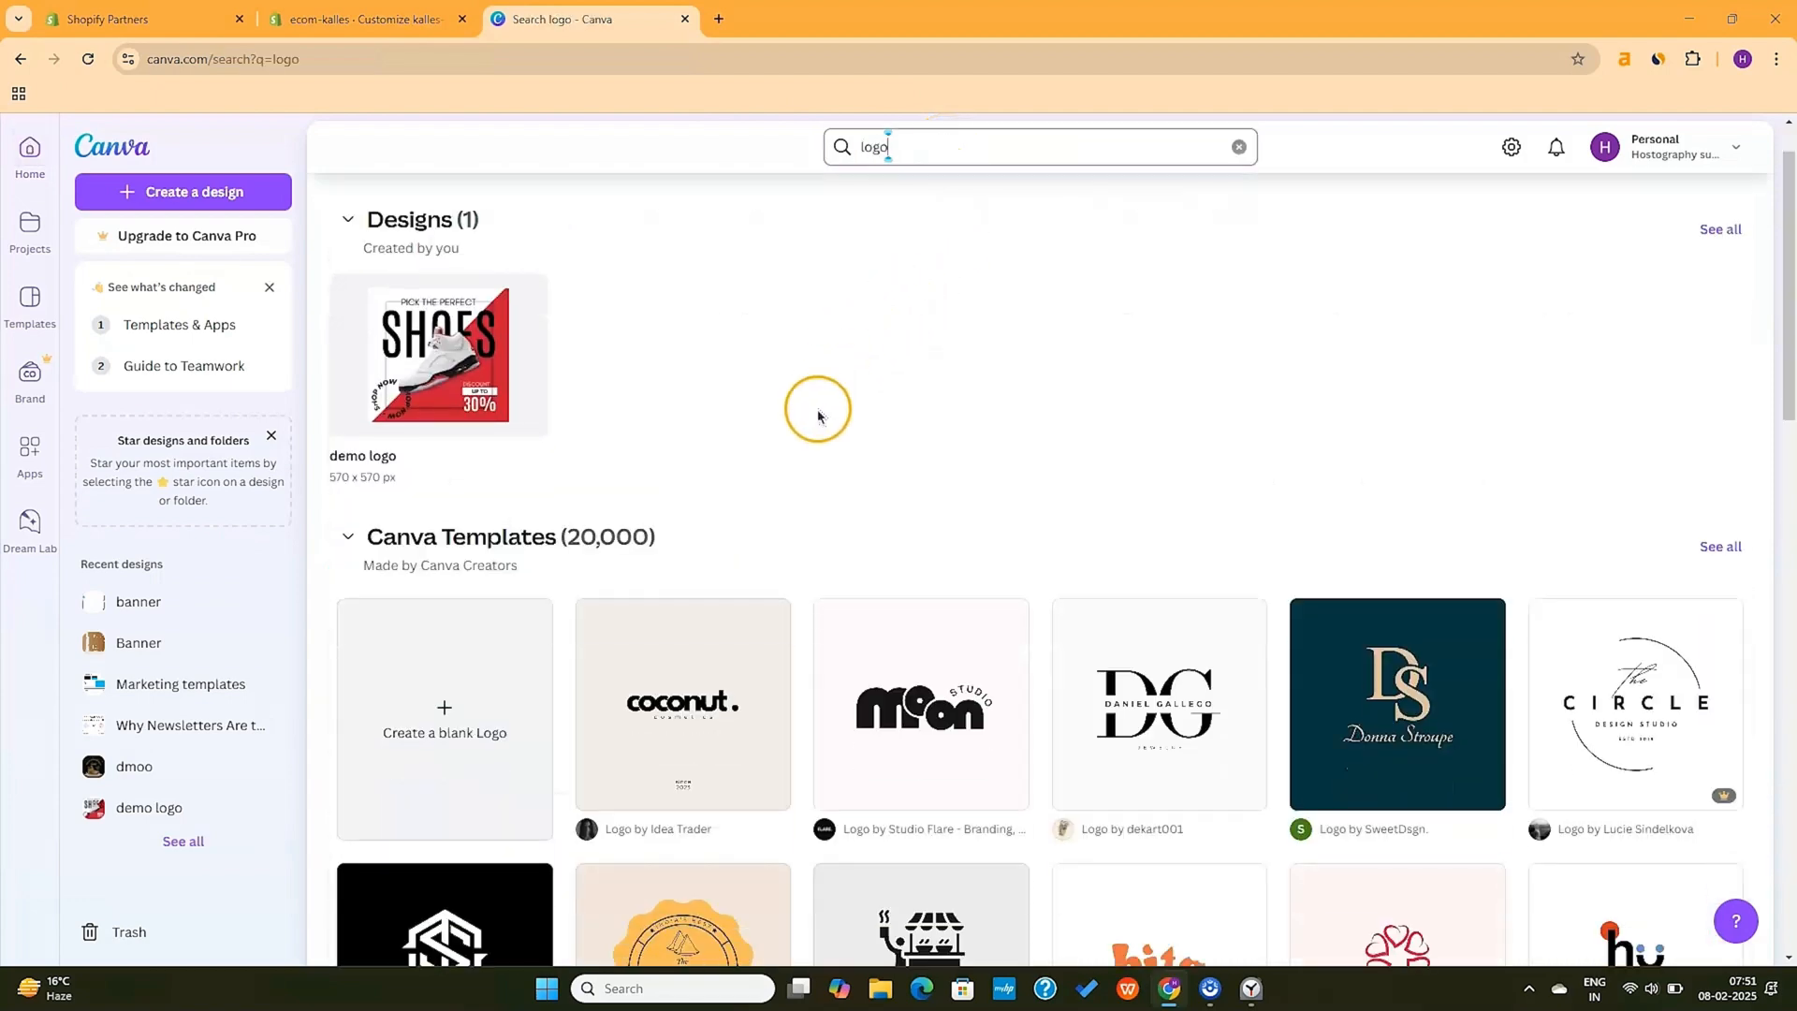
scroll(814, 409, down, 5)
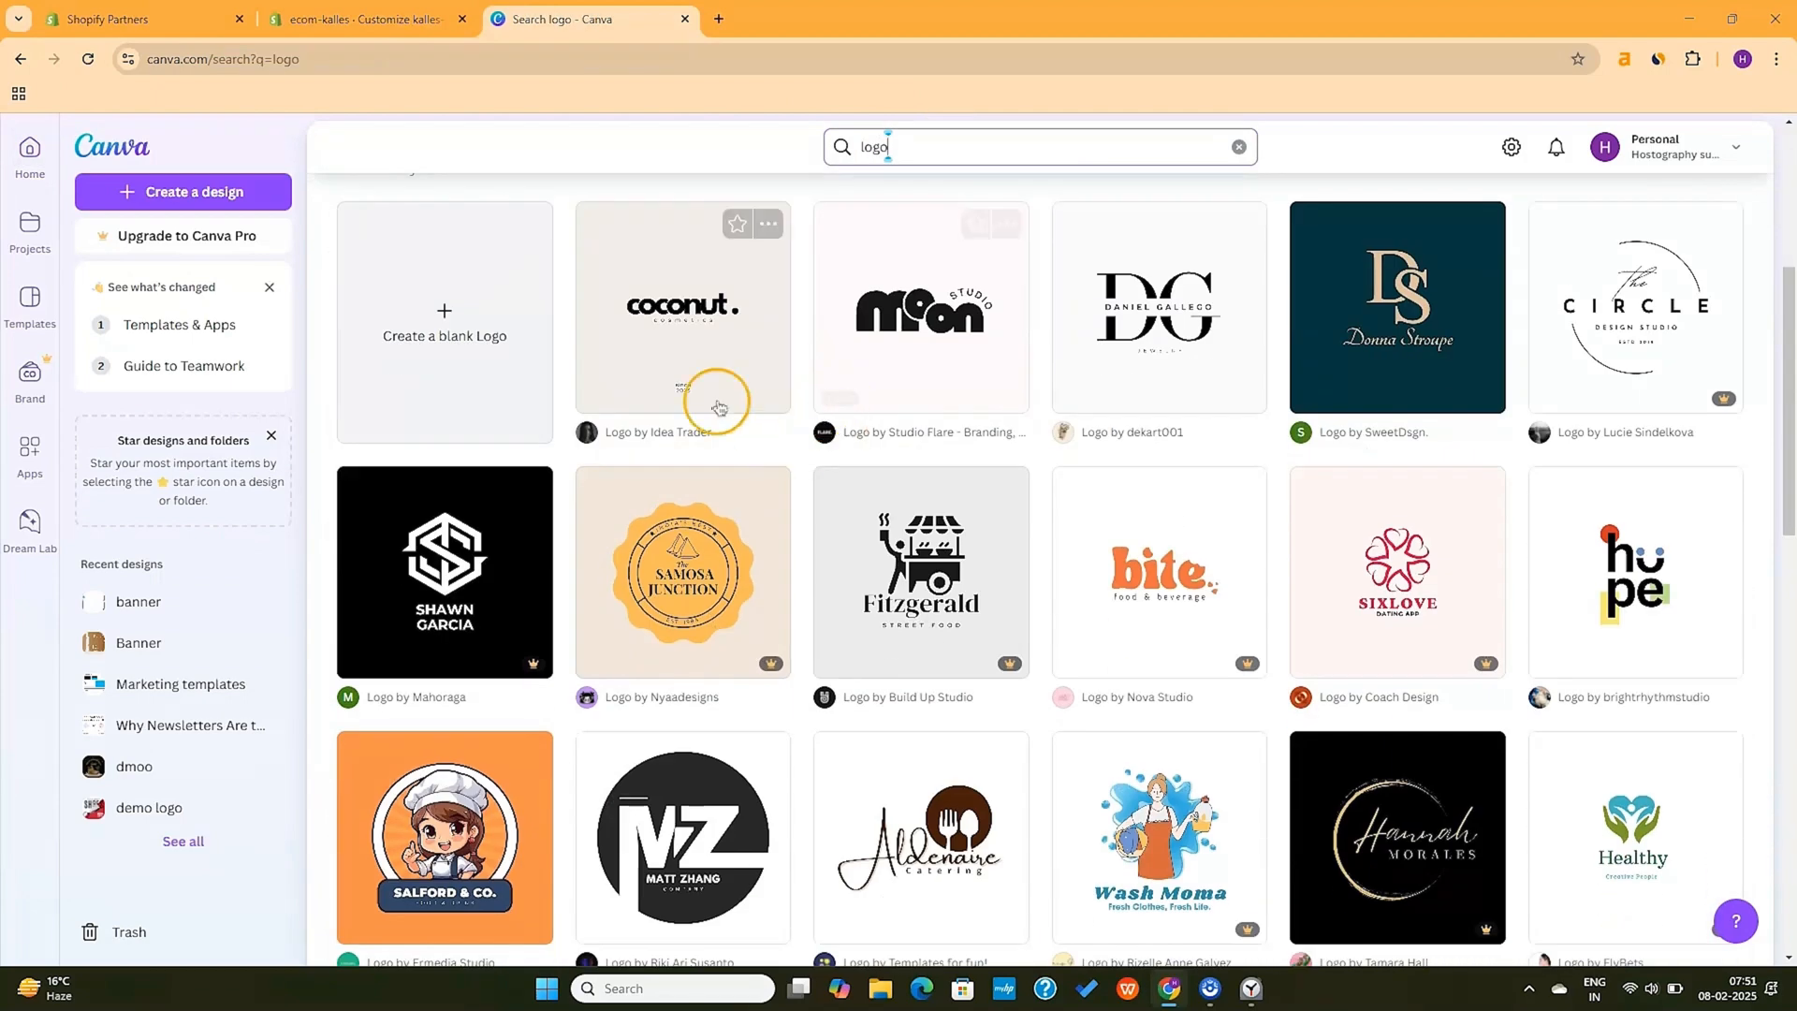
click(1154, 335)
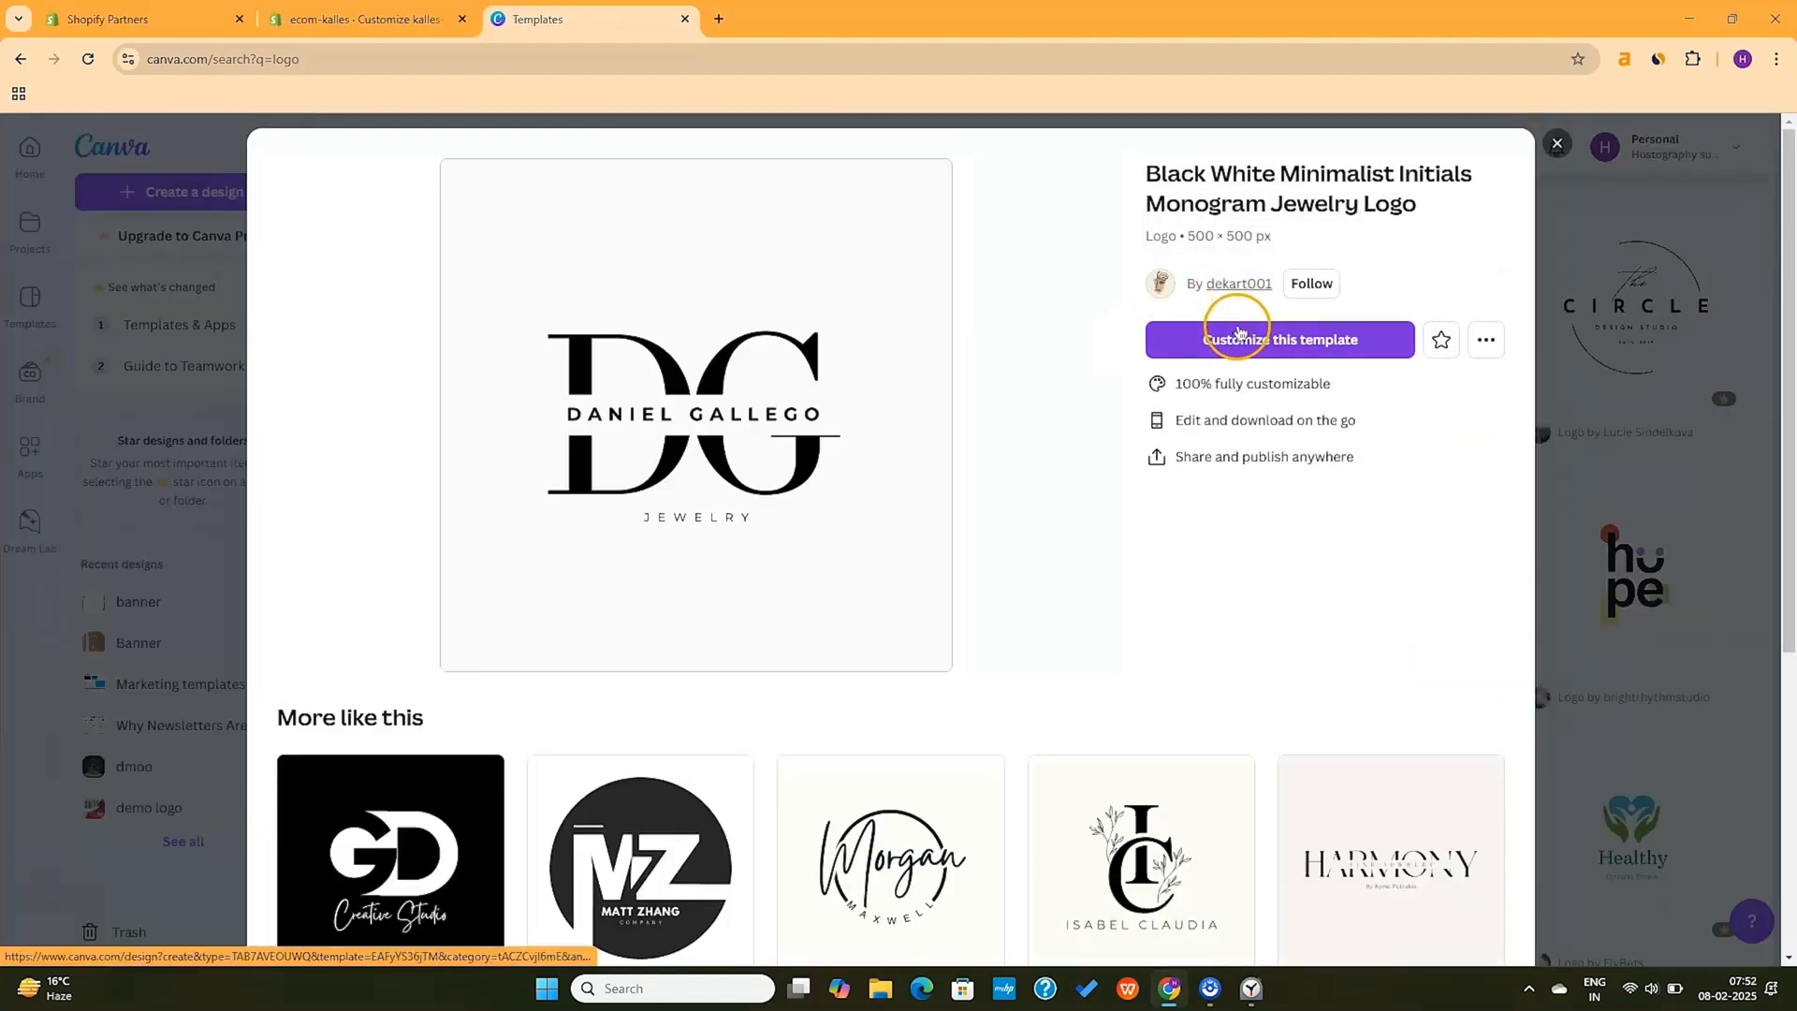
click(1244, 345)
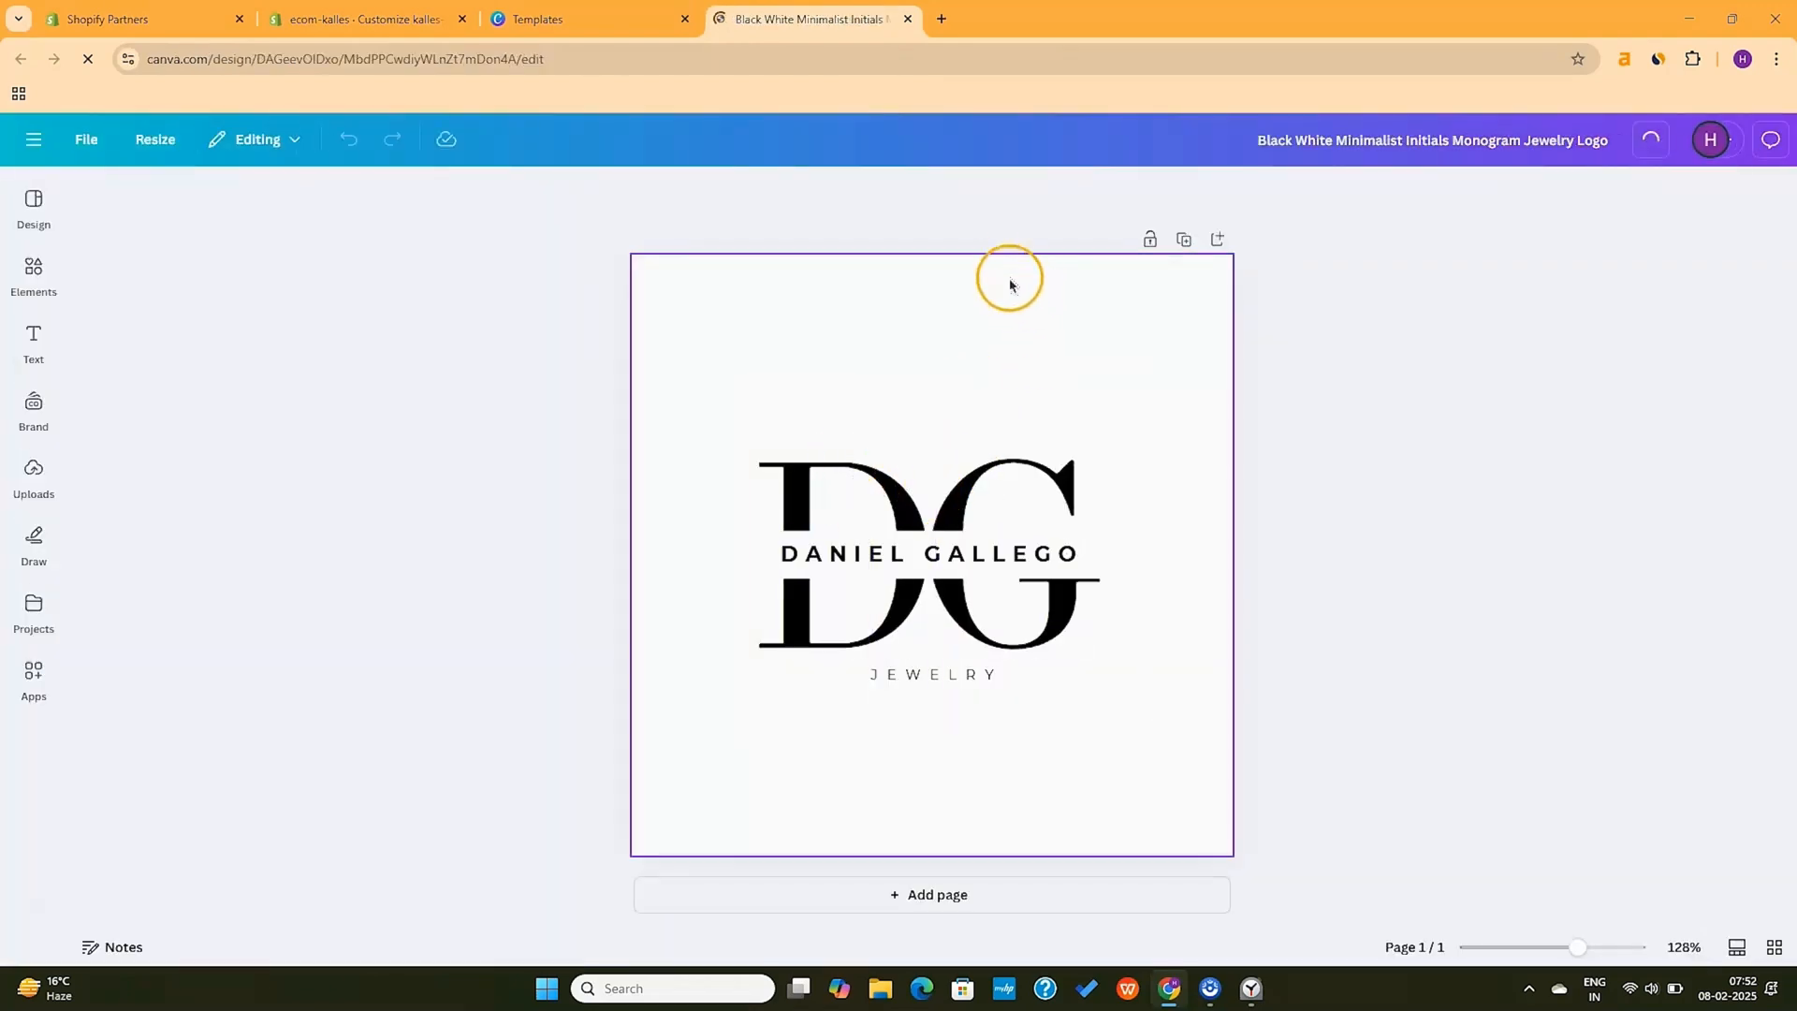
Replace the name text across the middle of the logo with LILTOMATOES
click(874, 550)
click(875, 550)
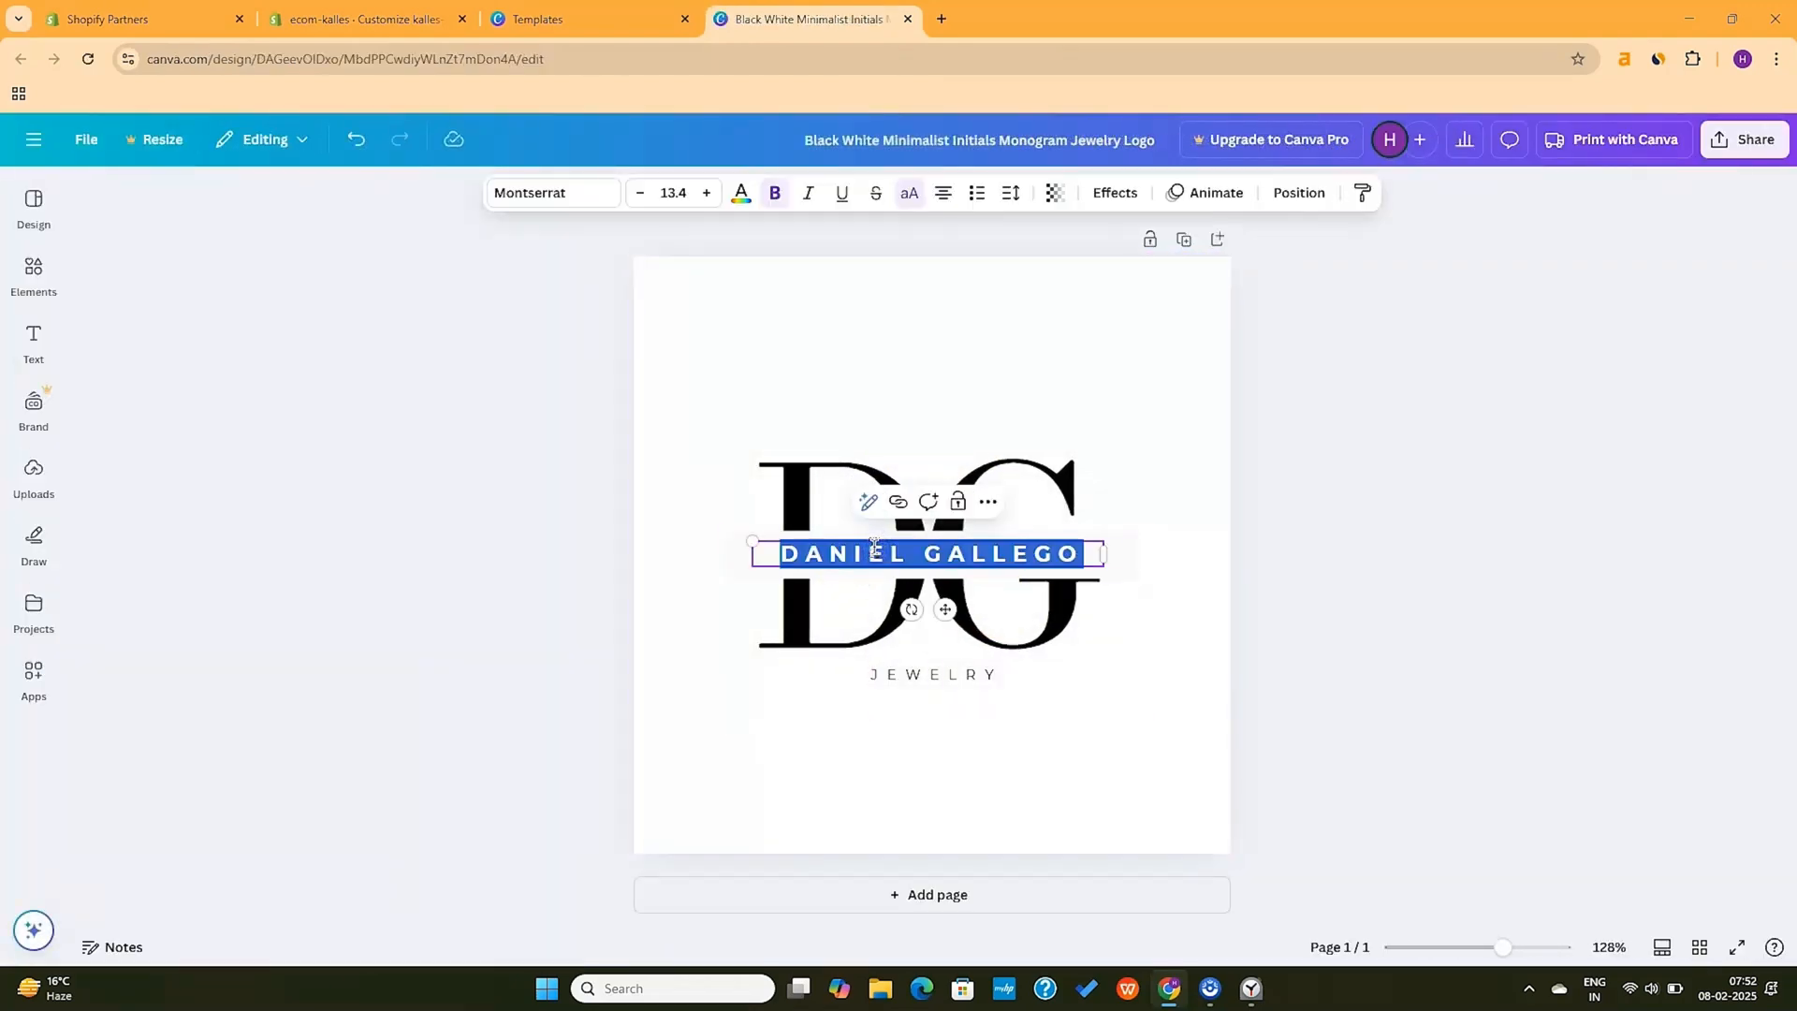
text(LILTOMATOES)
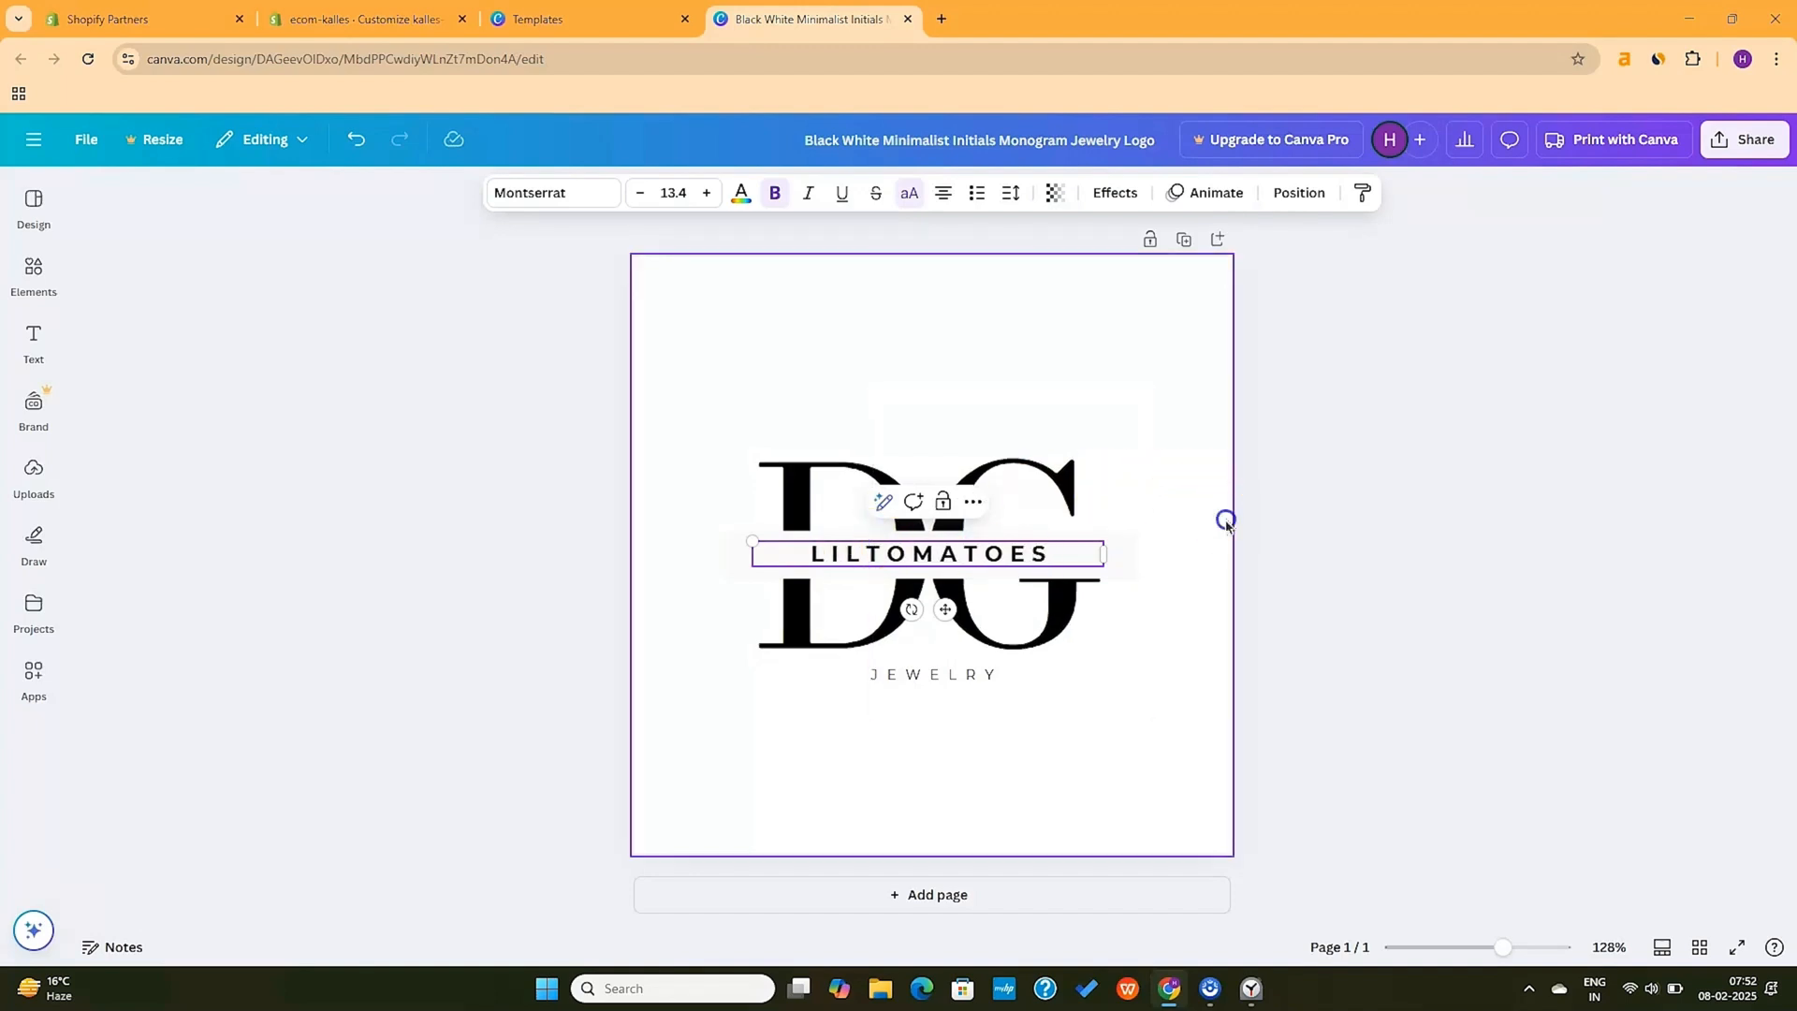
Delete the large G and D initials and the JEWELRY tagline, keeping only the LILTOMATOES text
click(983, 501)
click(1067, 349)
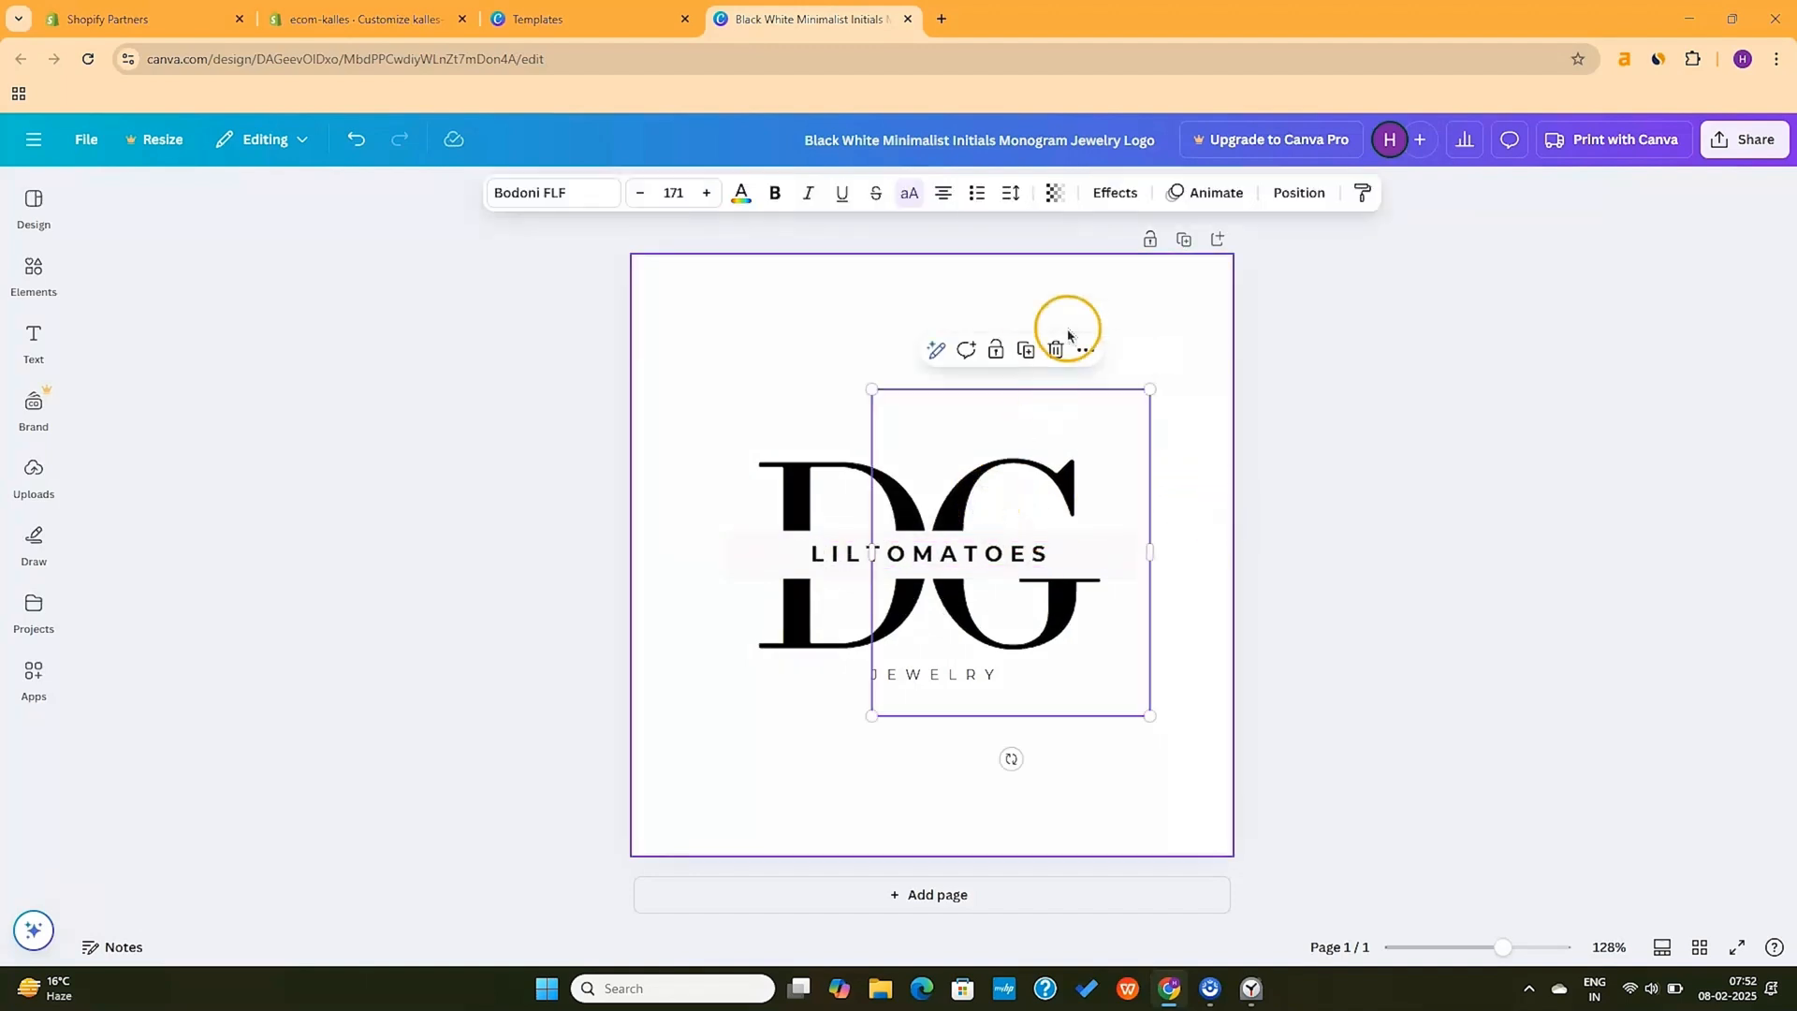
click(830, 465)
click(886, 349)
click(962, 558)
click(1119, 574)
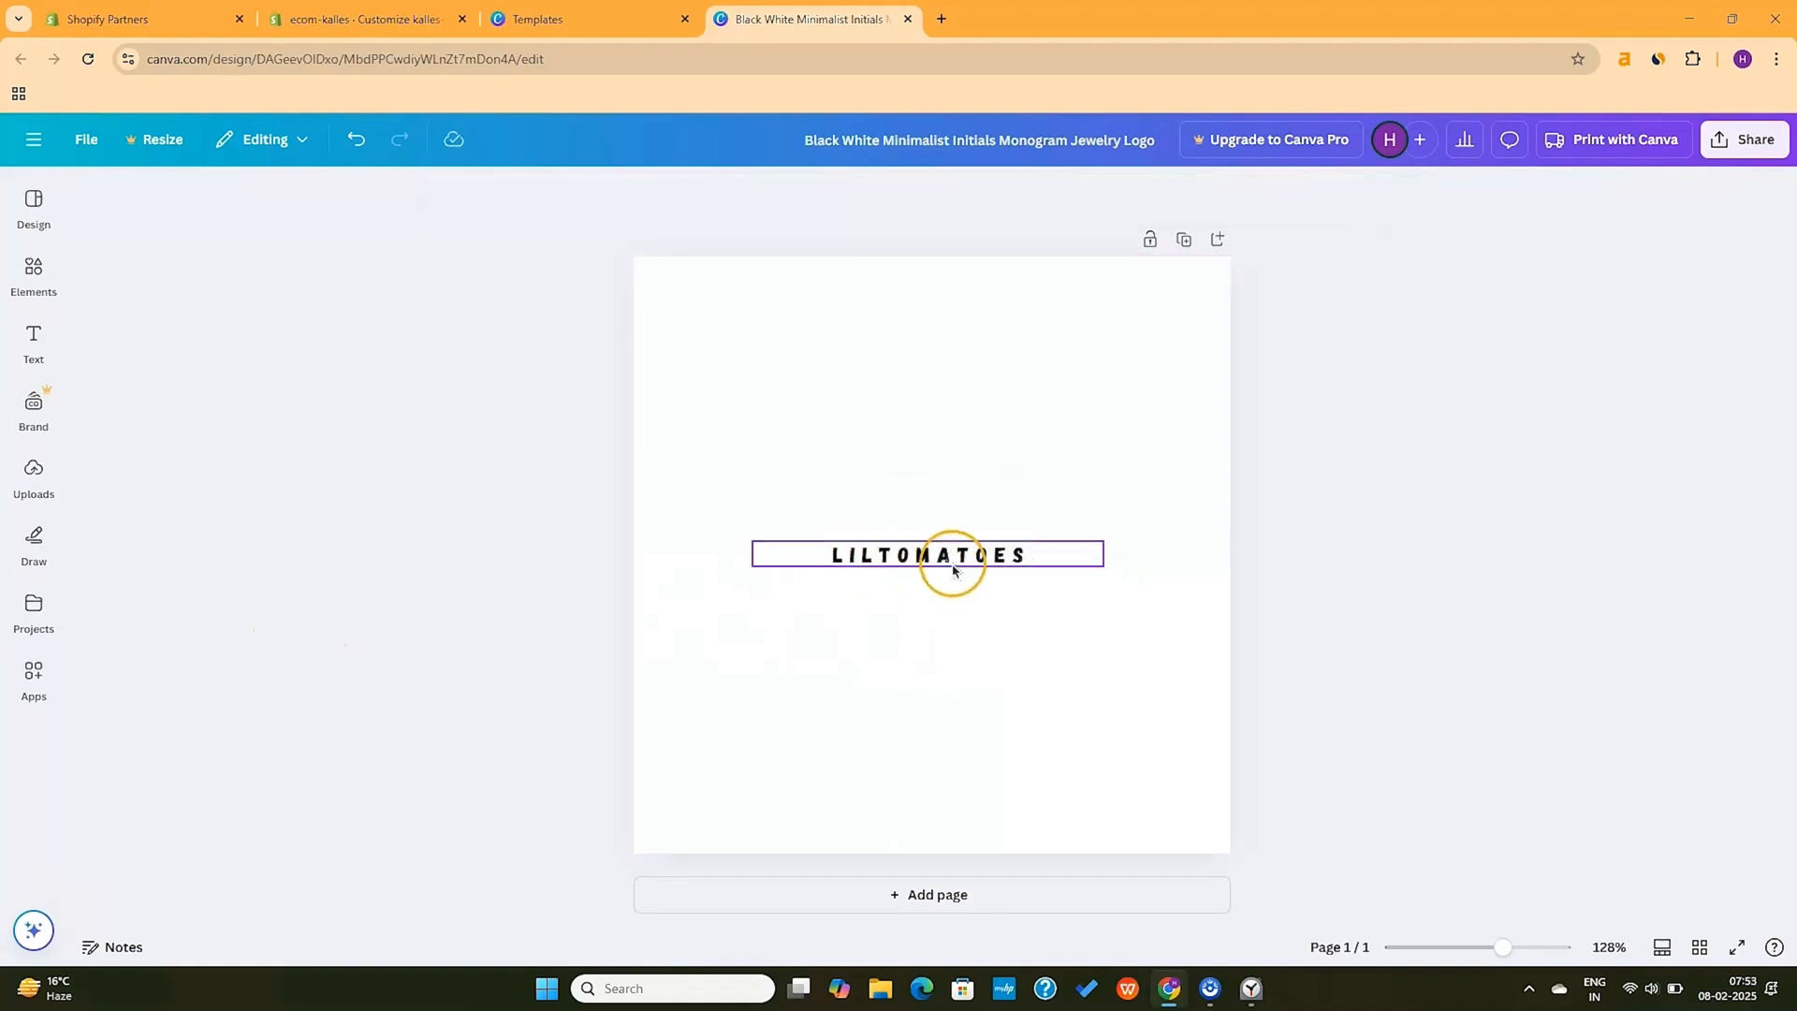
Change the brand text's font to Abril Fatface and show it in mixed case as LilTomatoes
click(953, 570)
click(574, 196)
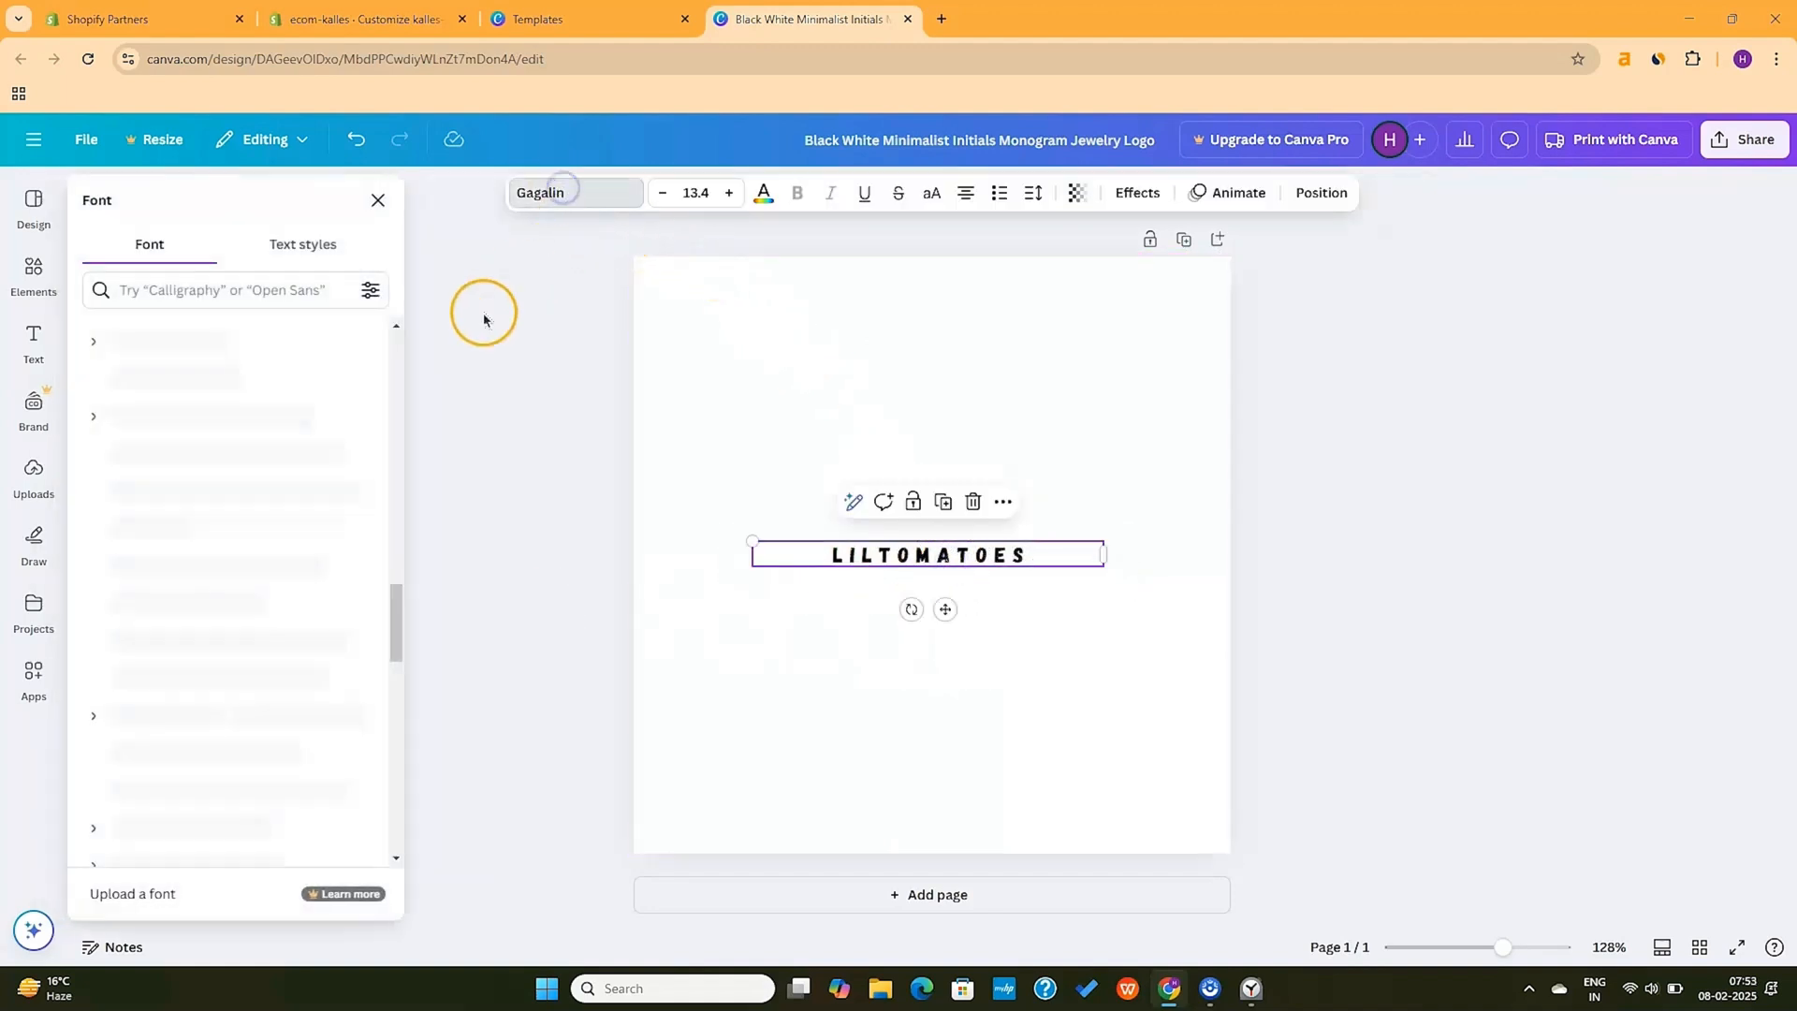
click(234, 378)
click(669, 562)
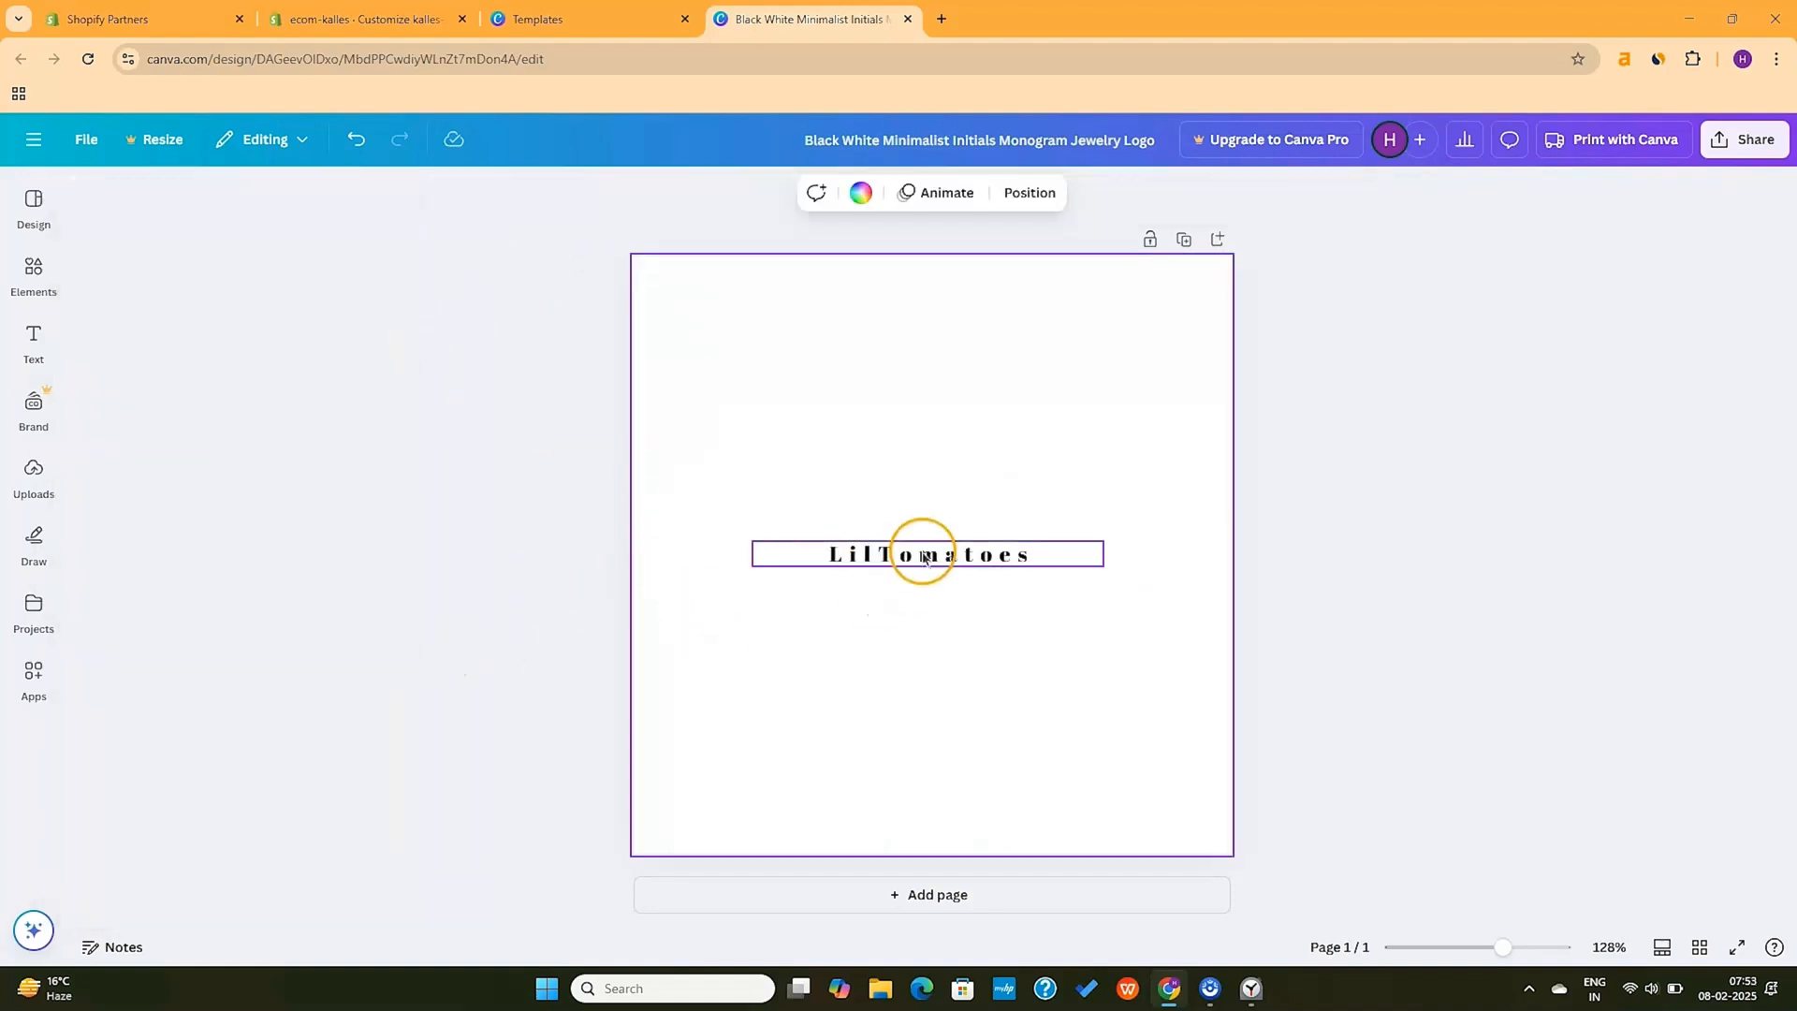
Enlarge the LilTomatoes text to font size 32.4 and place it near the middle of the canvas
click(924, 554)
click(729, 194)
drag(1111, 585, 1018, 585)
Set the text's letter spacing to 155 and add a space so it reads Lil Tomatoes
click(1034, 194)
drag(1014, 272, 985, 272)
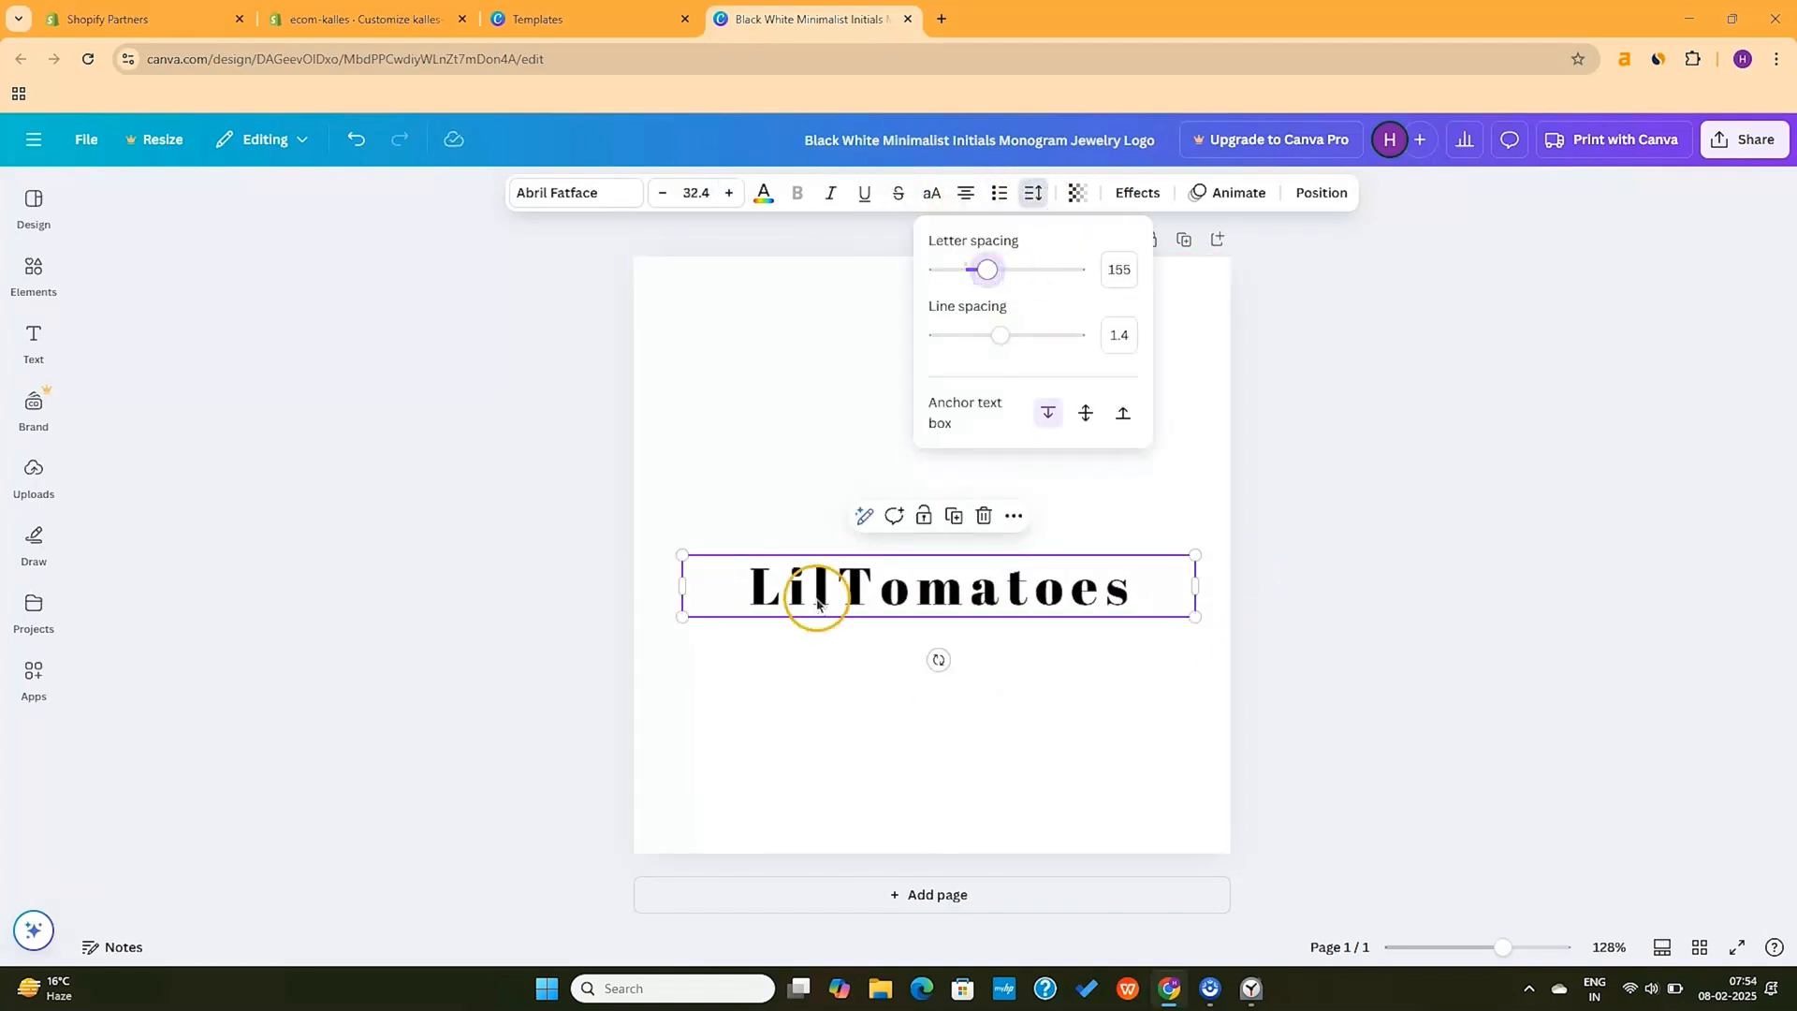
click(829, 590)
click(770, 508)
Search the design elements for "tomato" and browse the graphics for a suitable icon
click(34, 272)
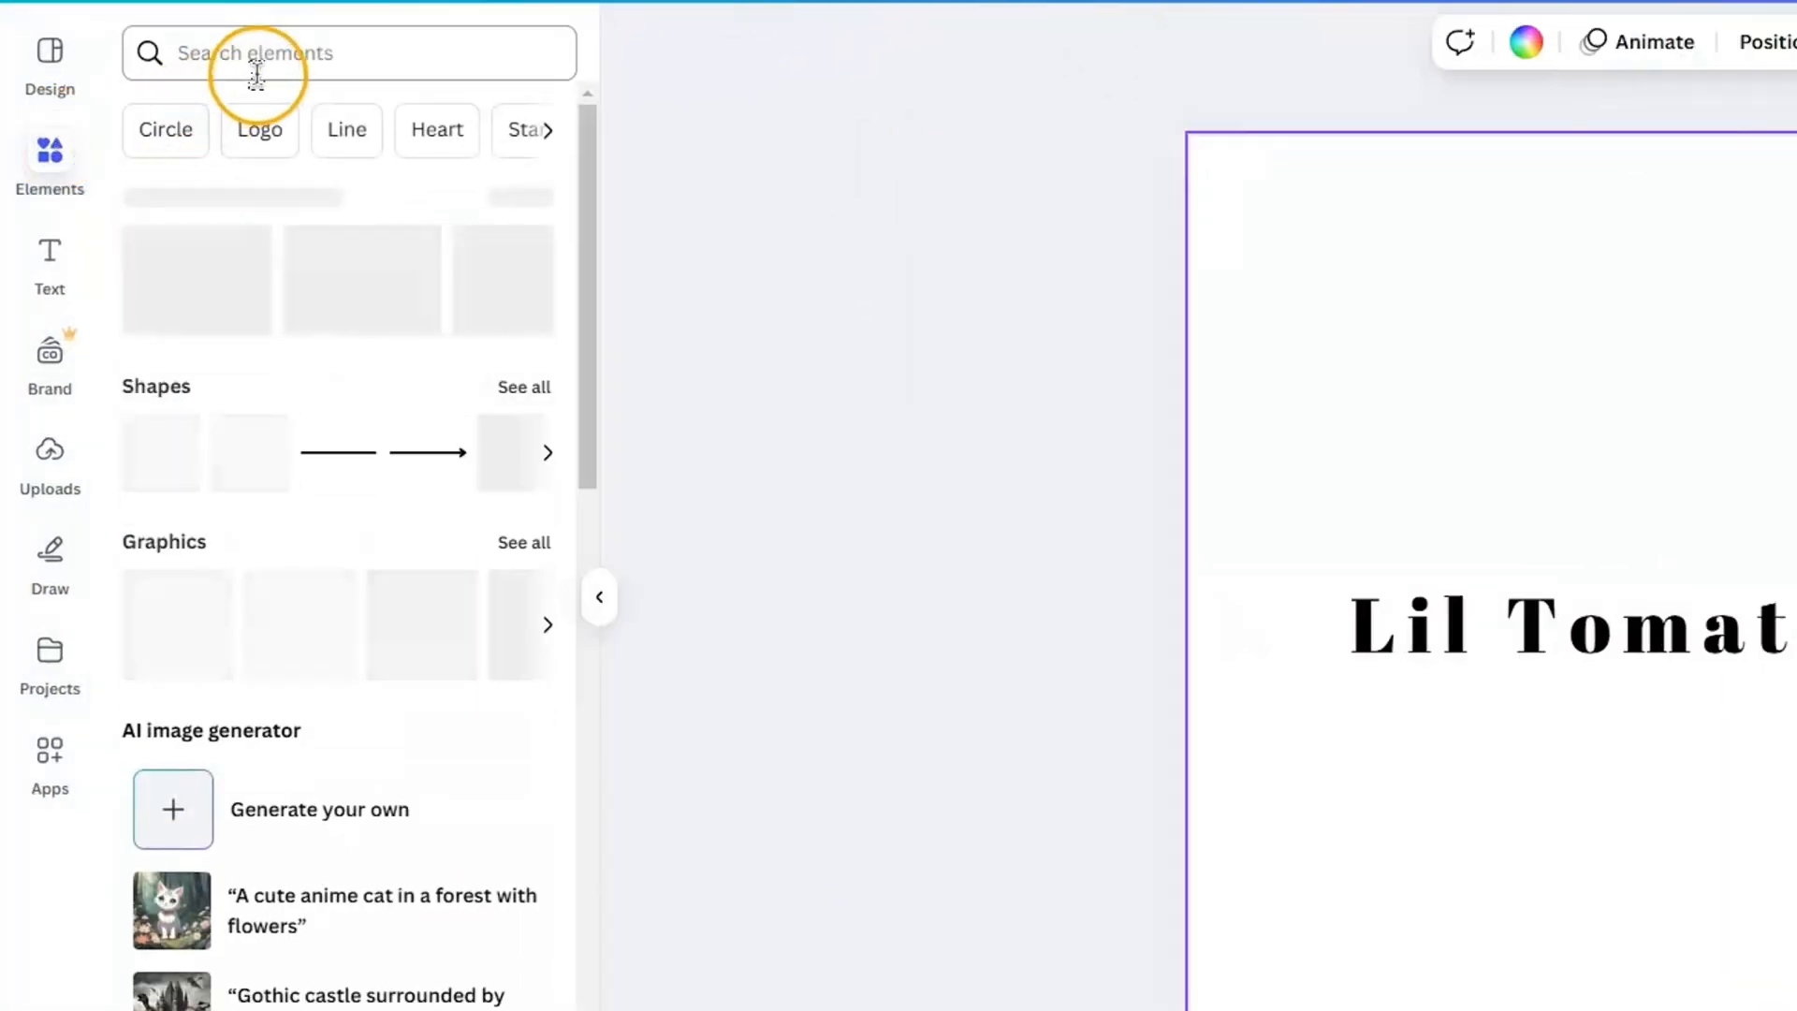
click(256, 75)
text(tomato)
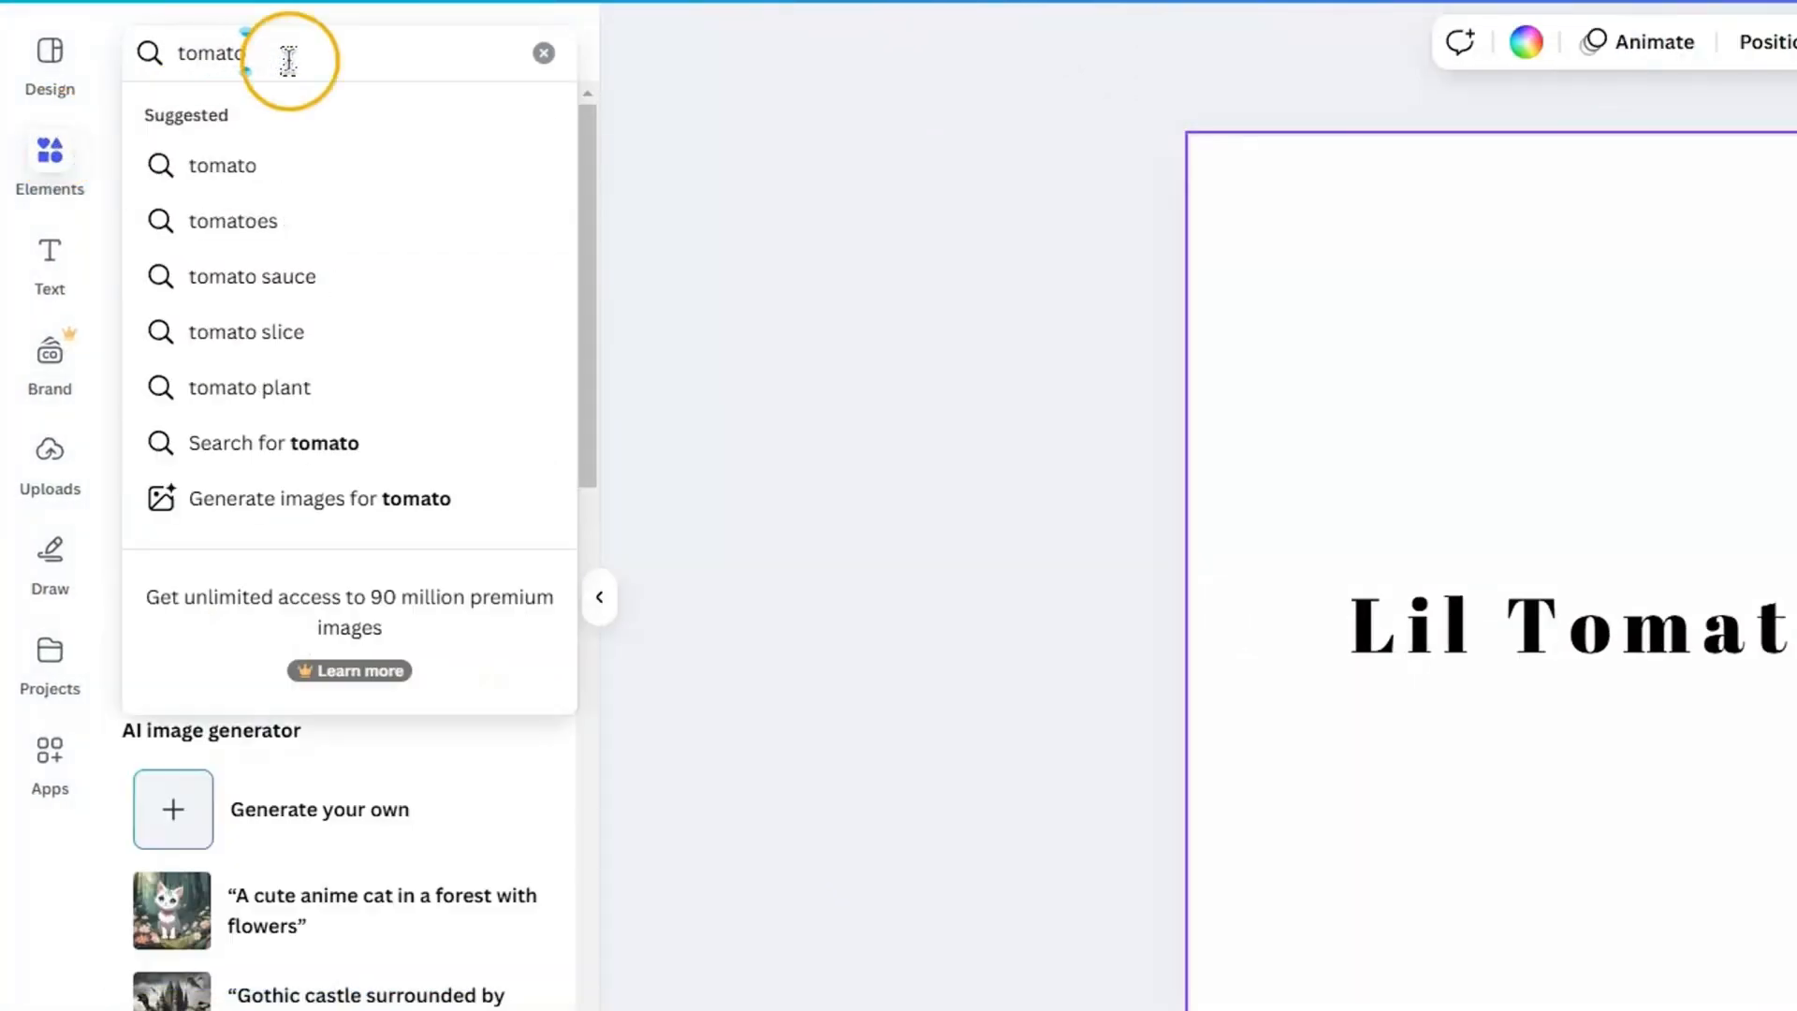
key(Return)
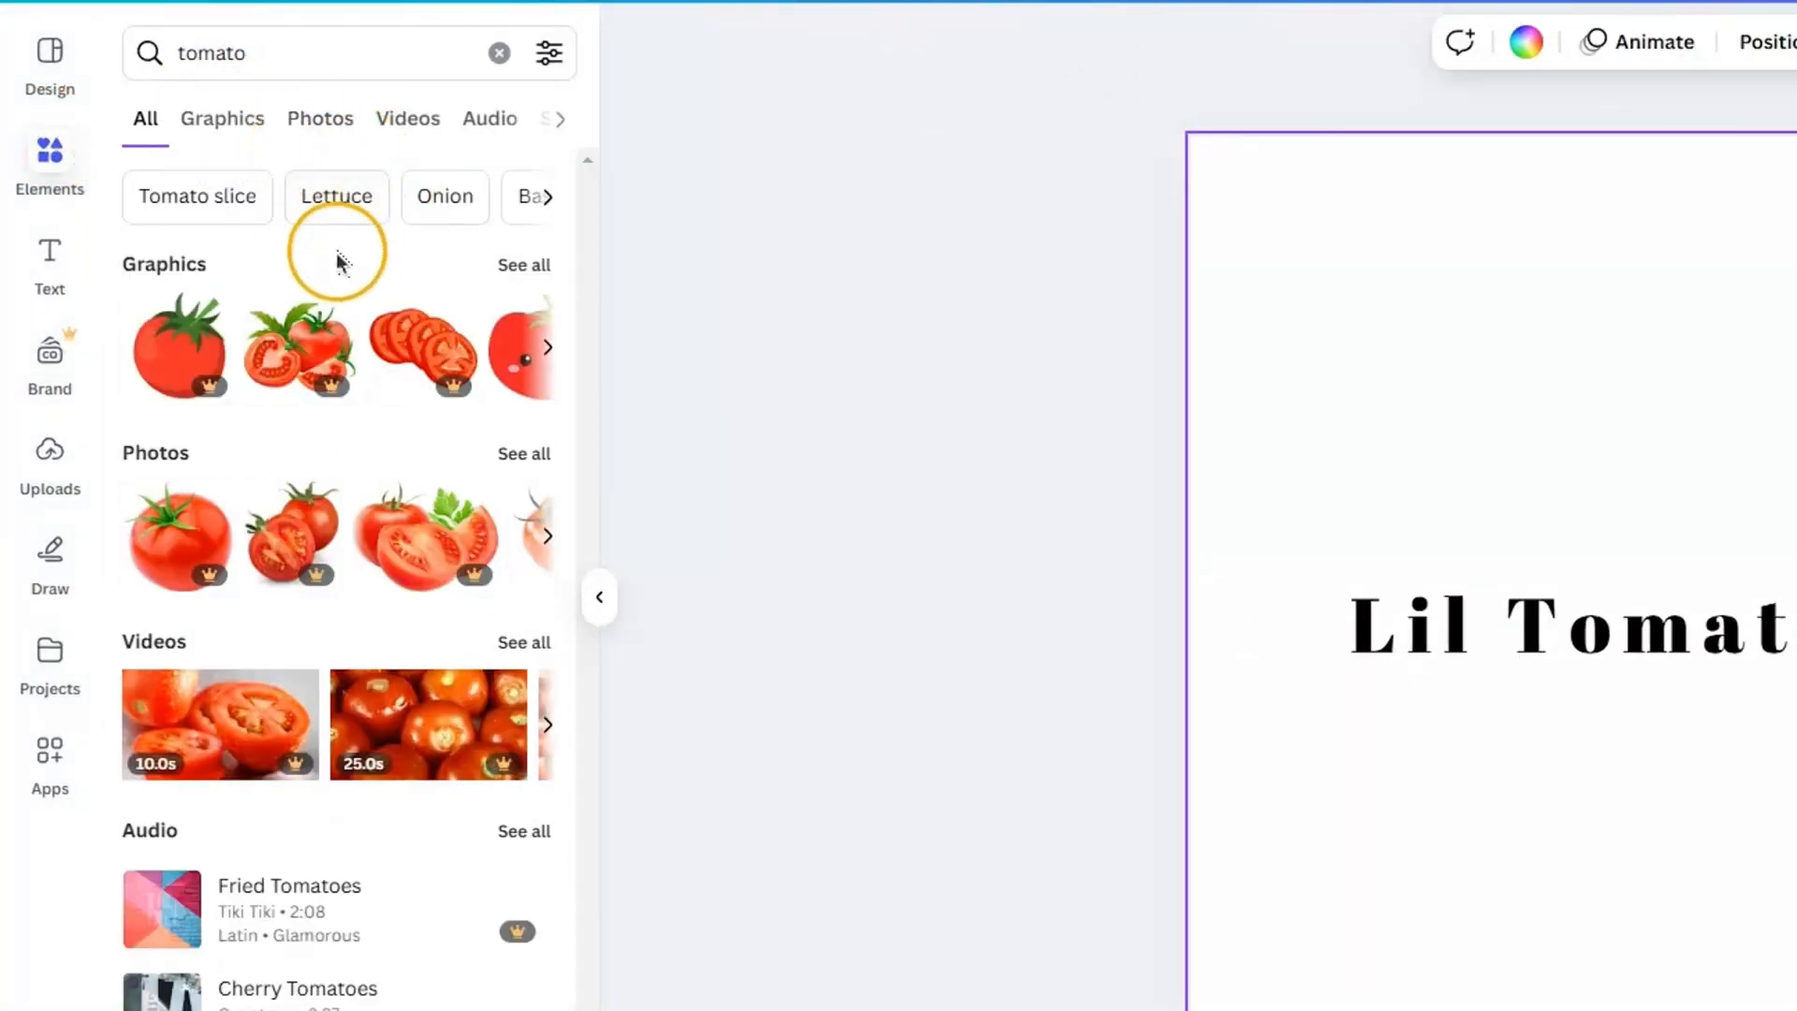
click(512, 265)
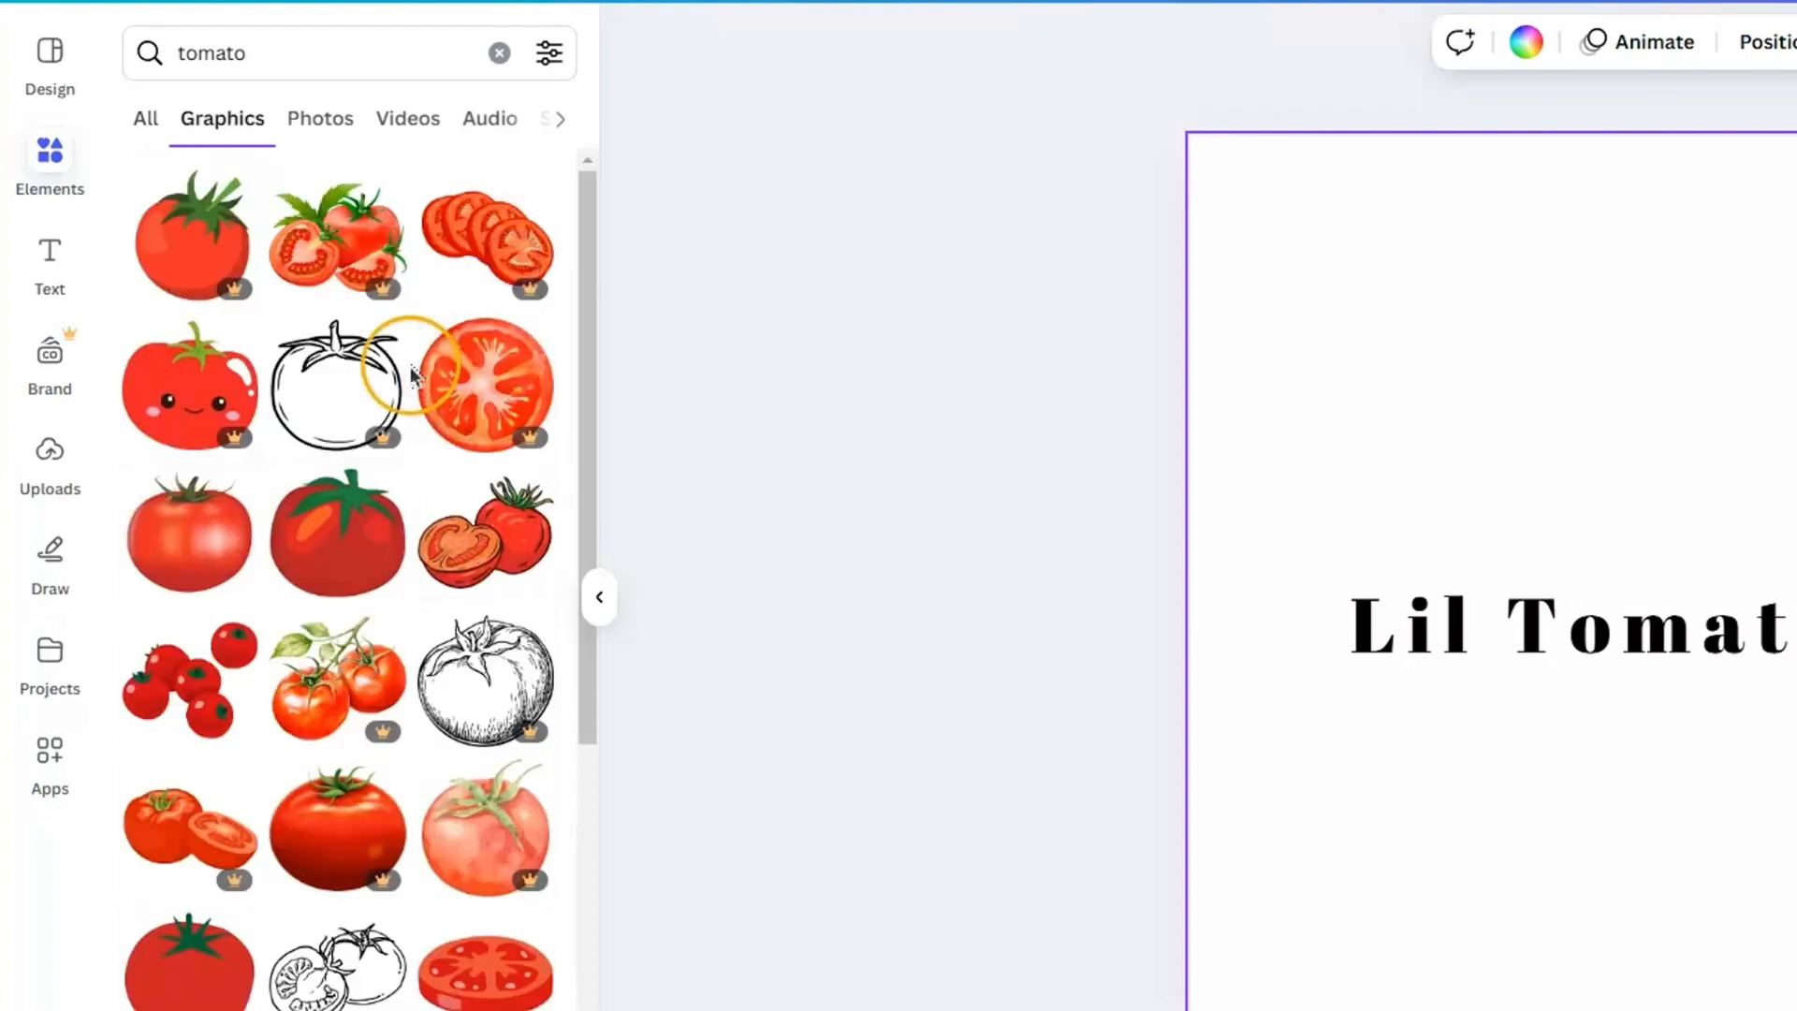
scroll(341, 621, down, 8)
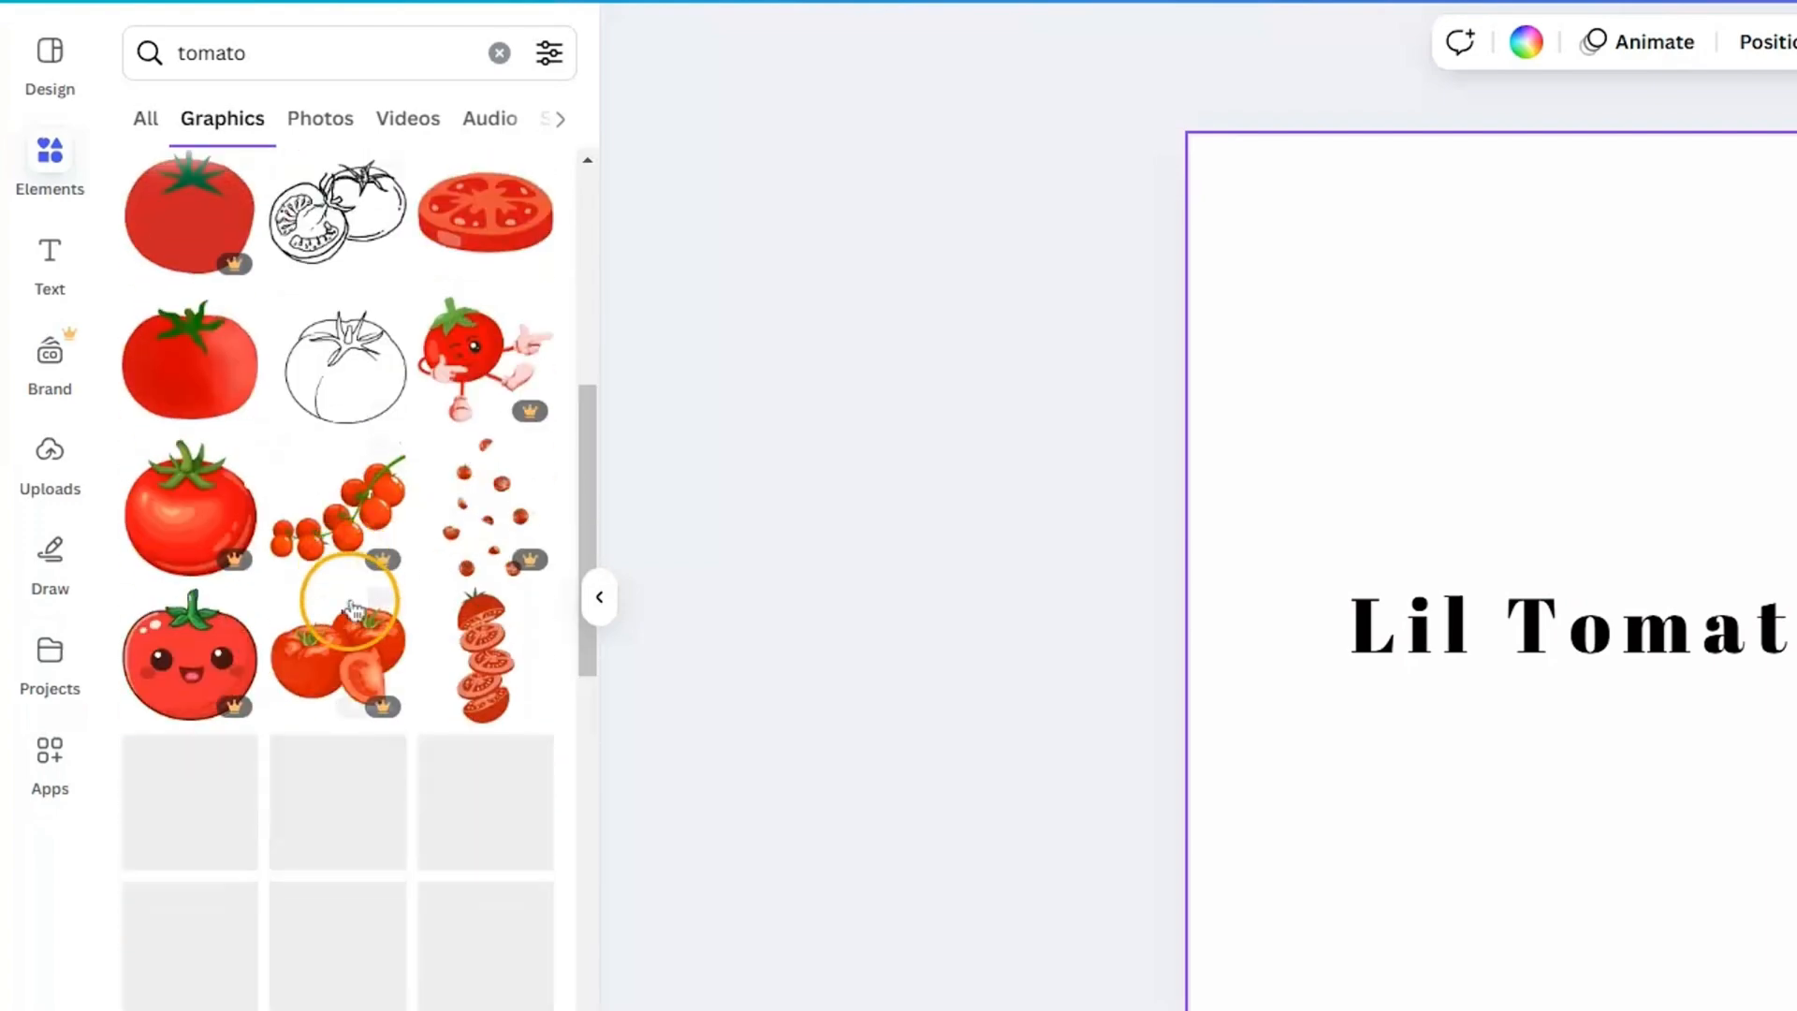
scroll(384, 618, down, 8)
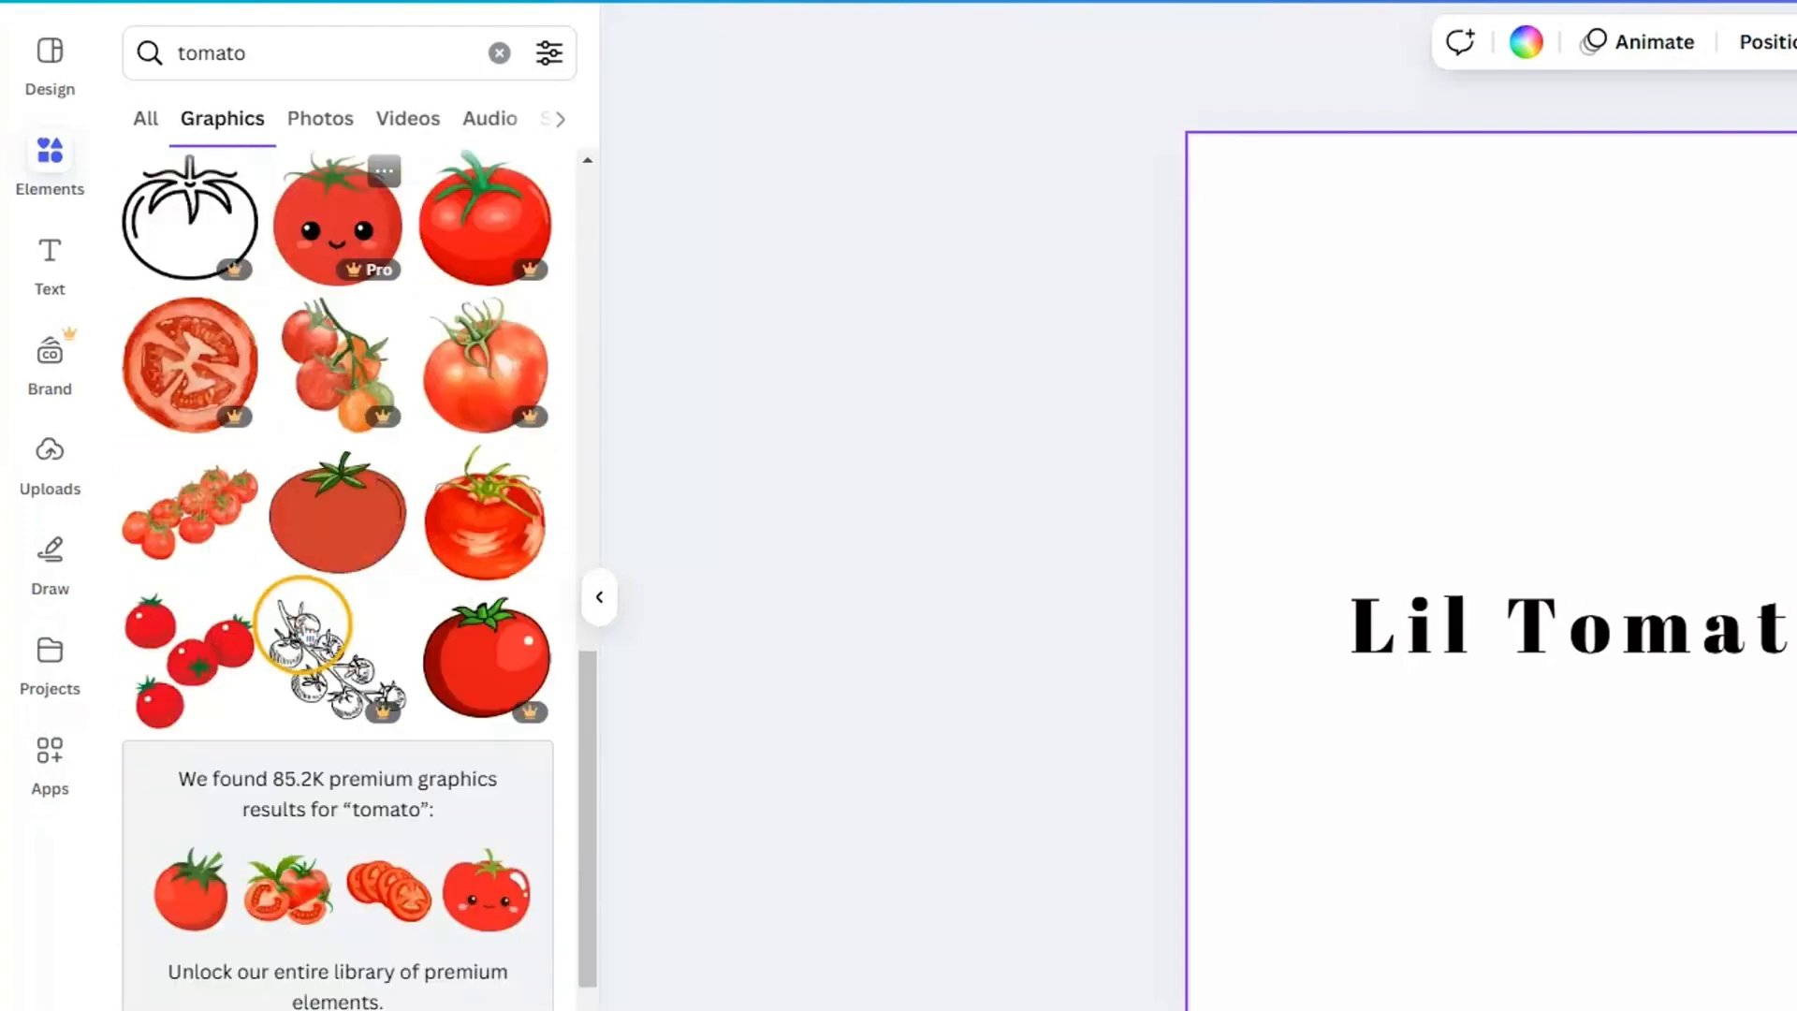
scroll(201, 550, down, 3)
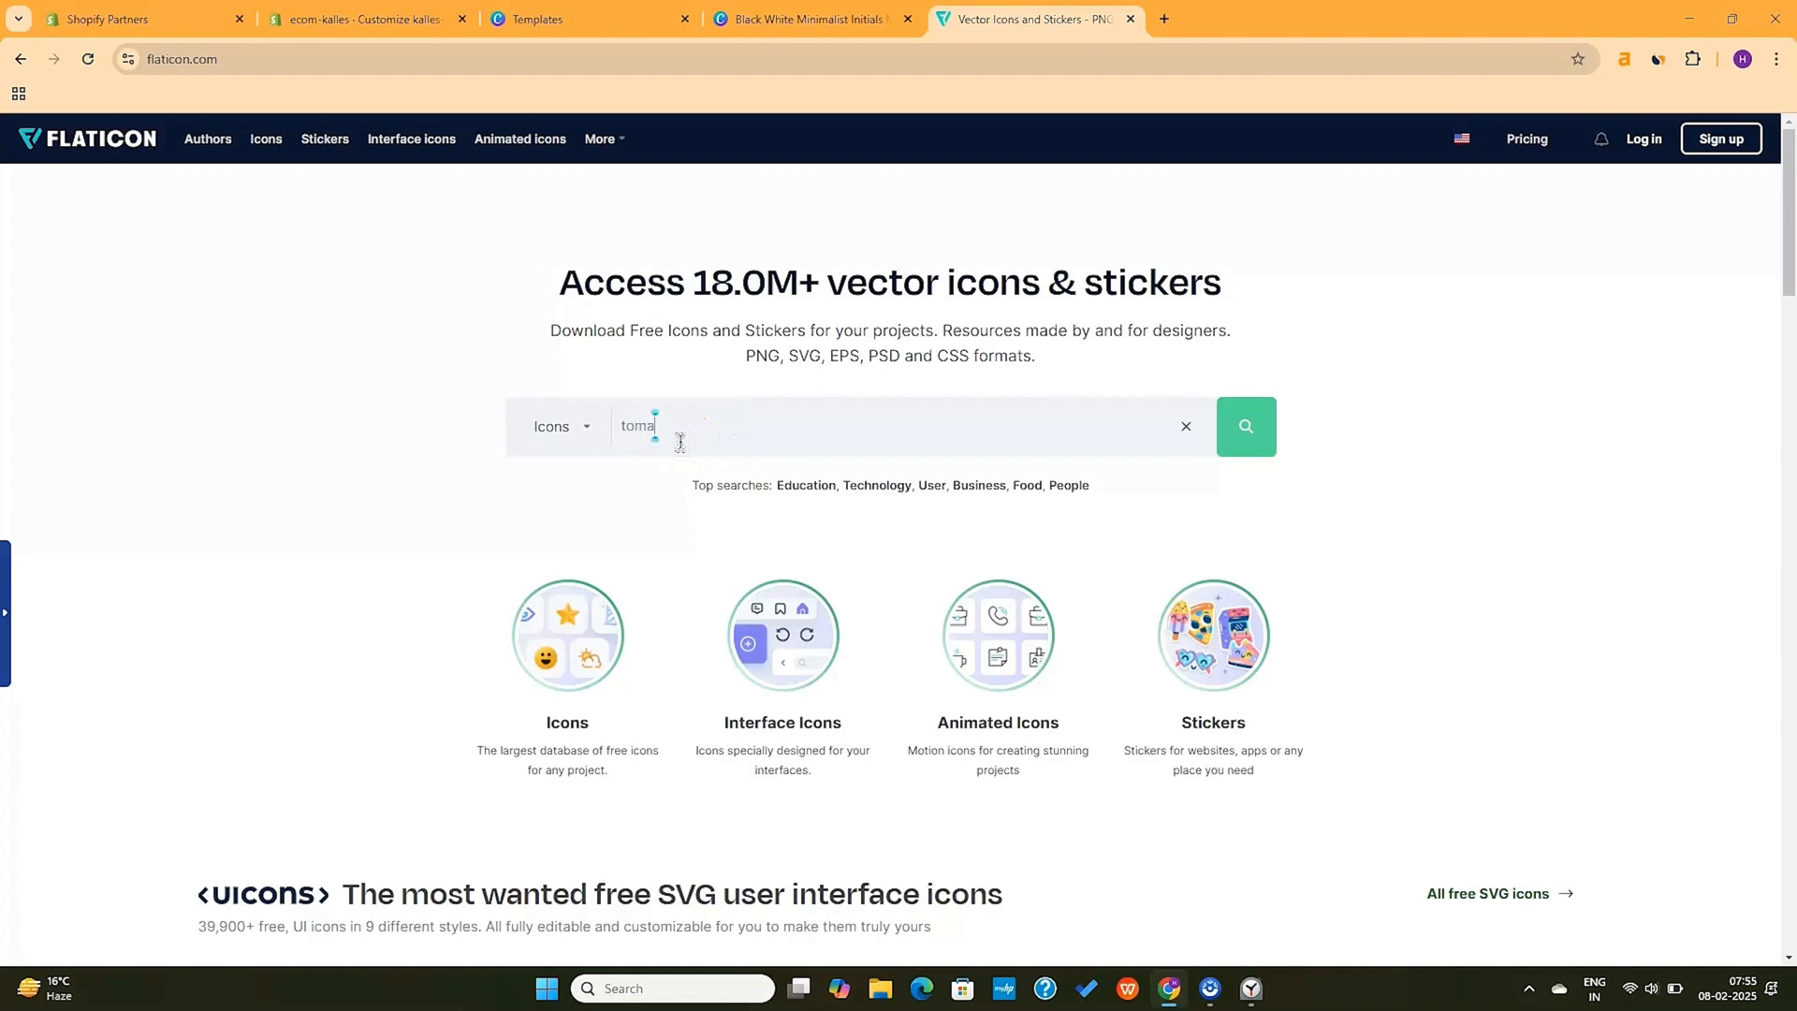
Search Flaticon for "tomato" and copy the red tomato icon with black outline and green stem as PNG
key(Return)
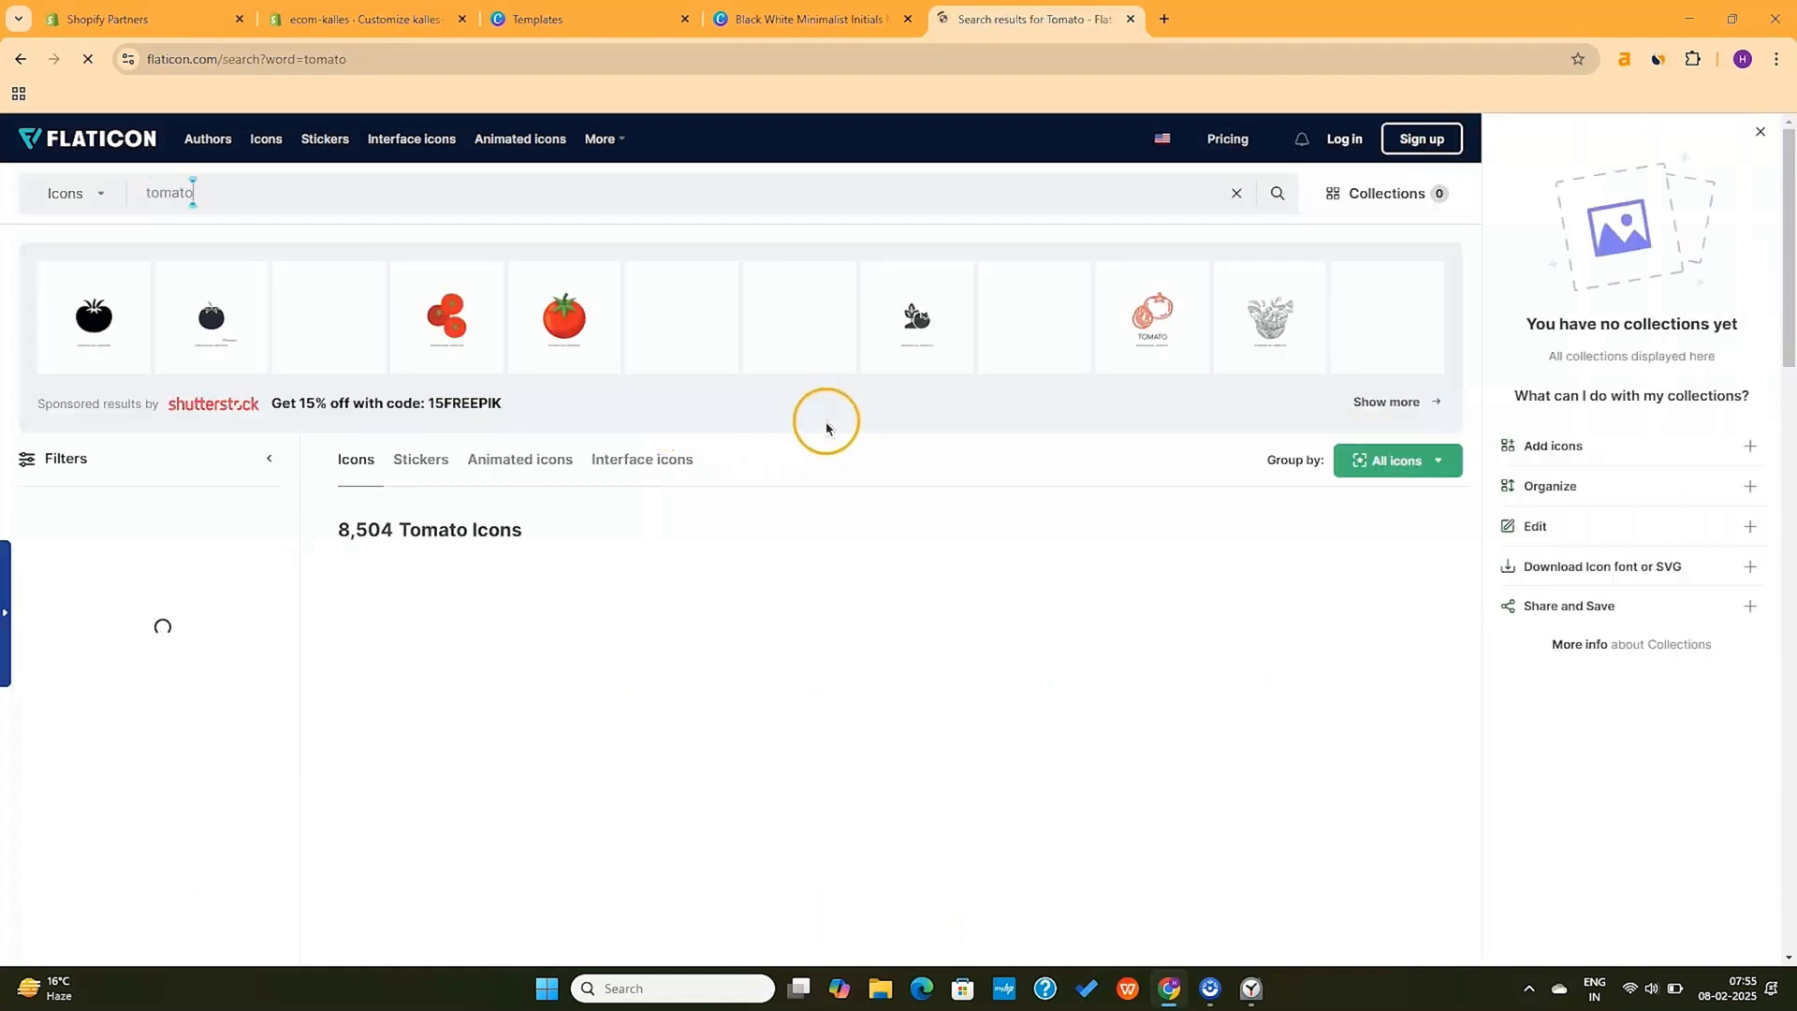
scroll(879, 496, down, 2)
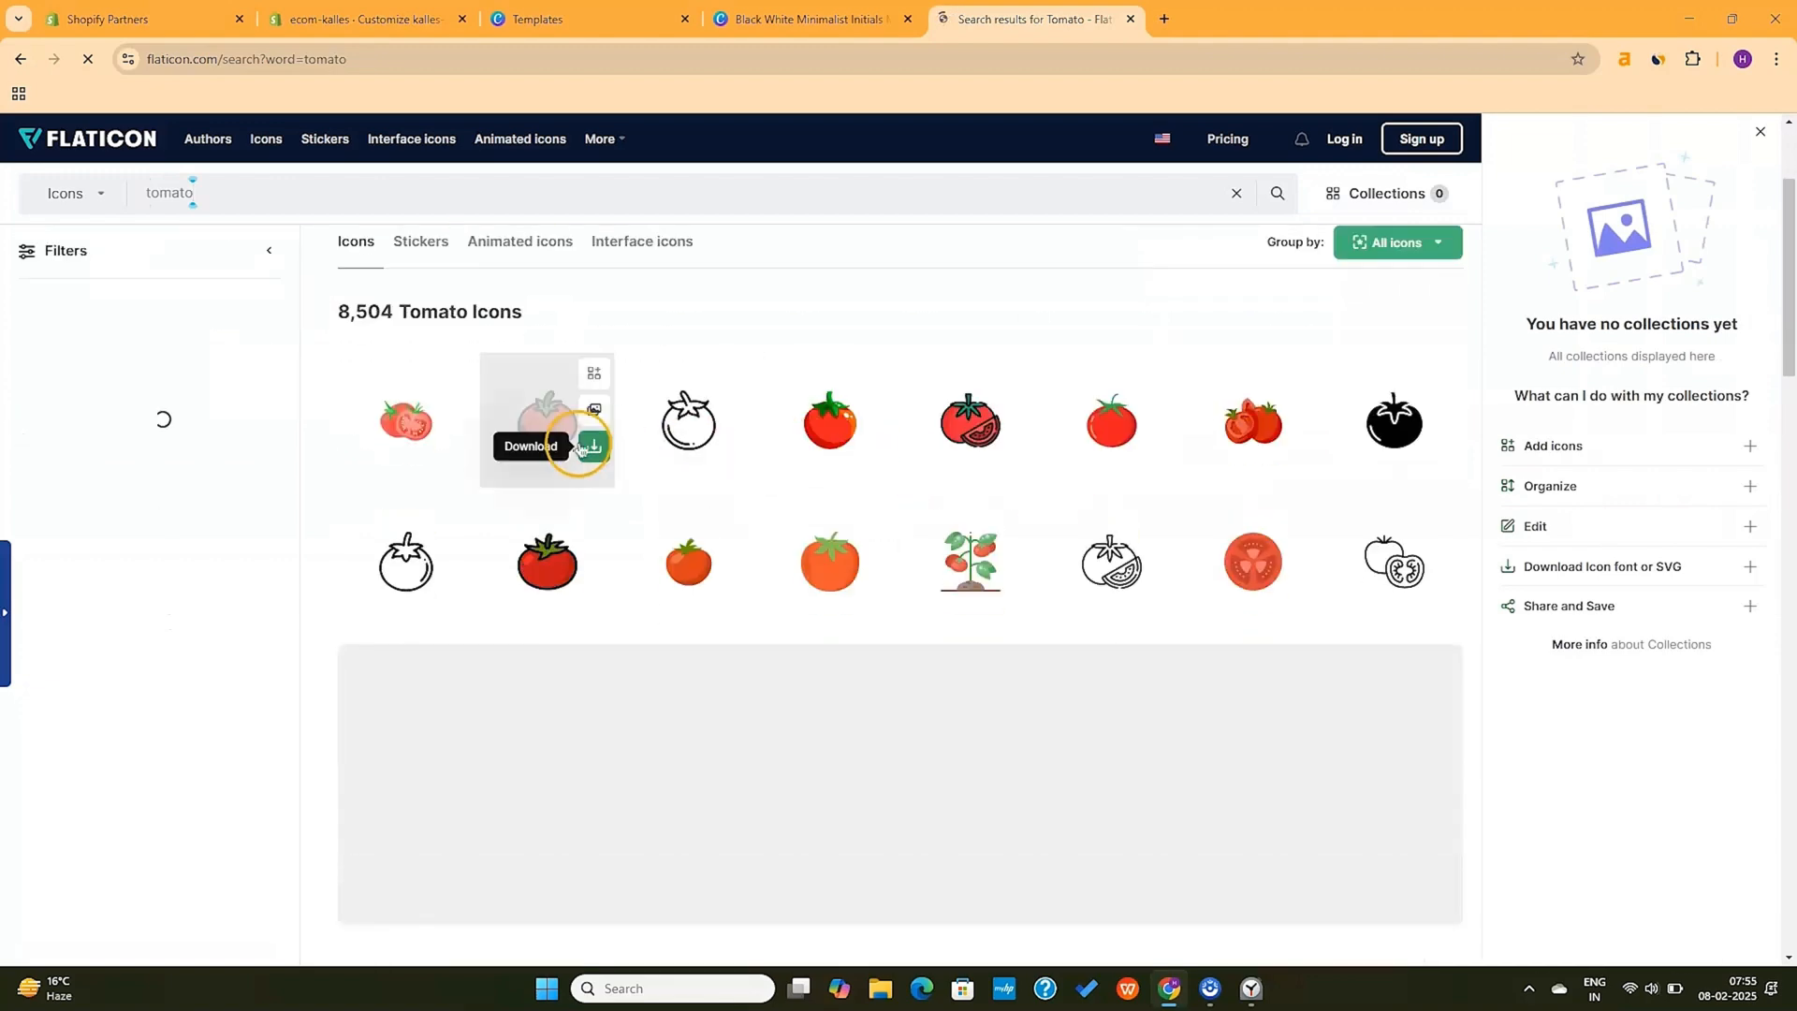
click(592, 447)
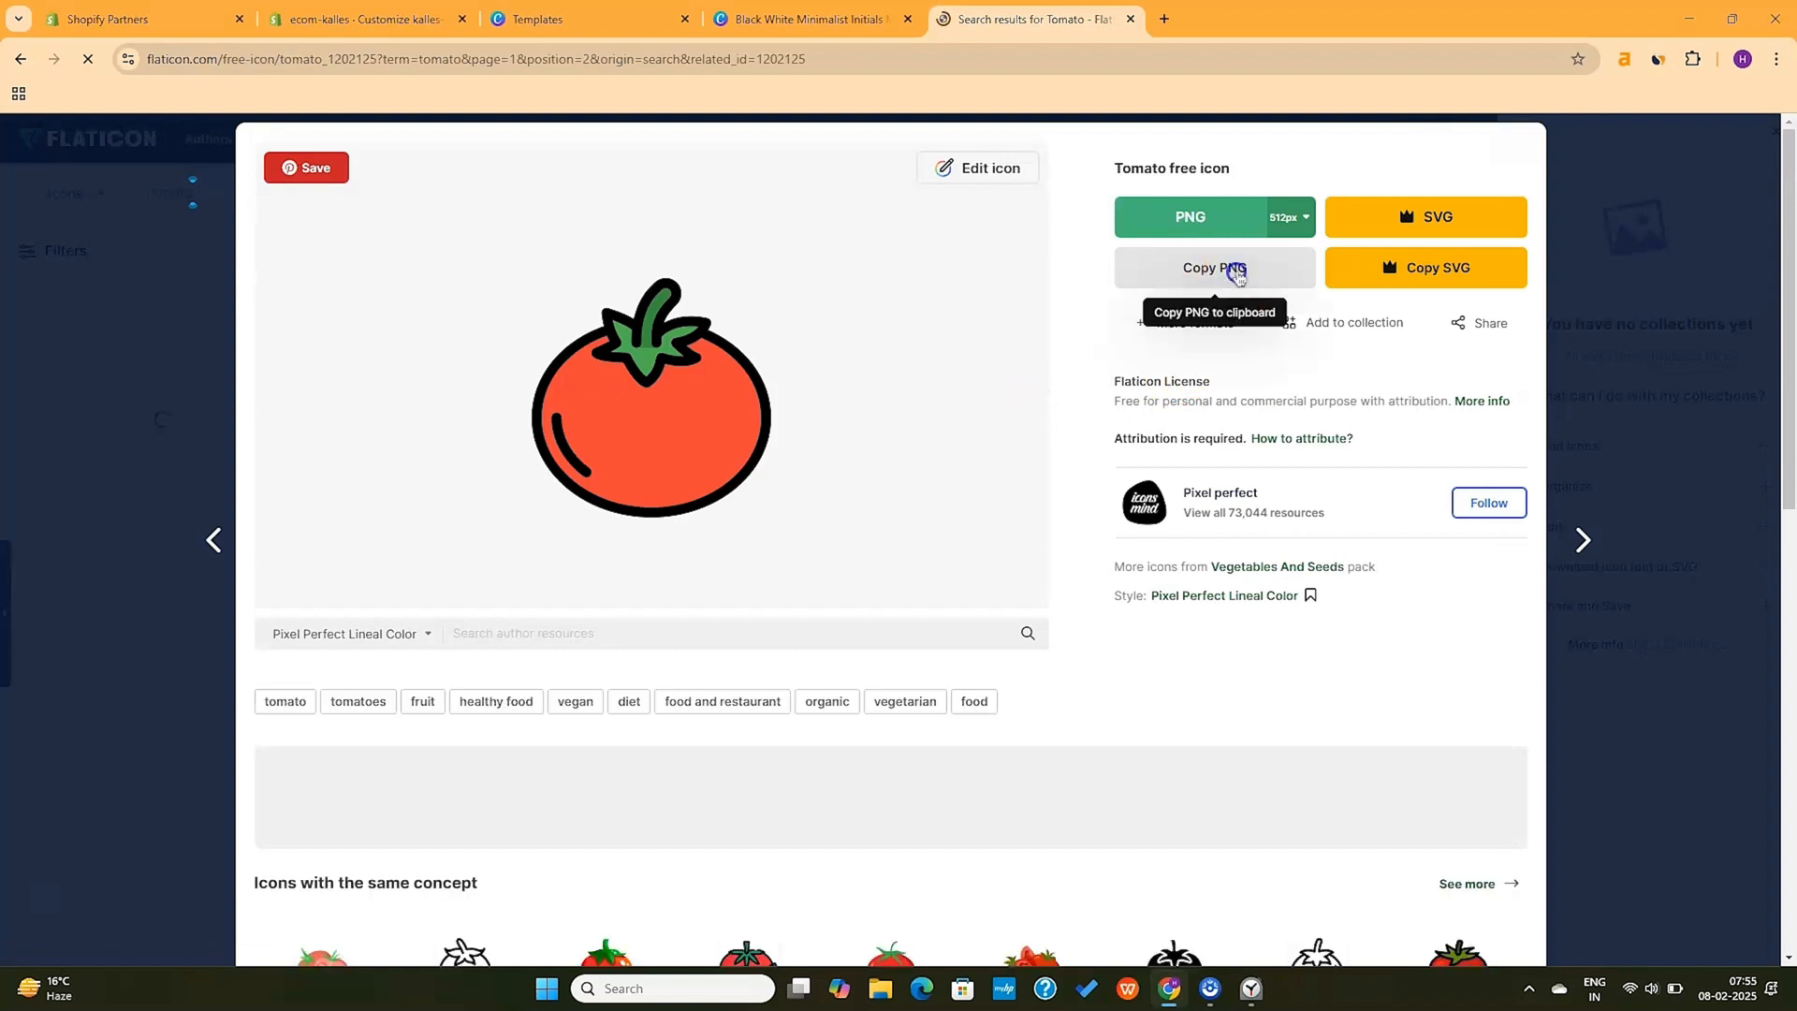
click(1234, 269)
Switch back to the Canva logo design, paste the tomato icon, and scale it down to sit centred above the text
click(823, 18)
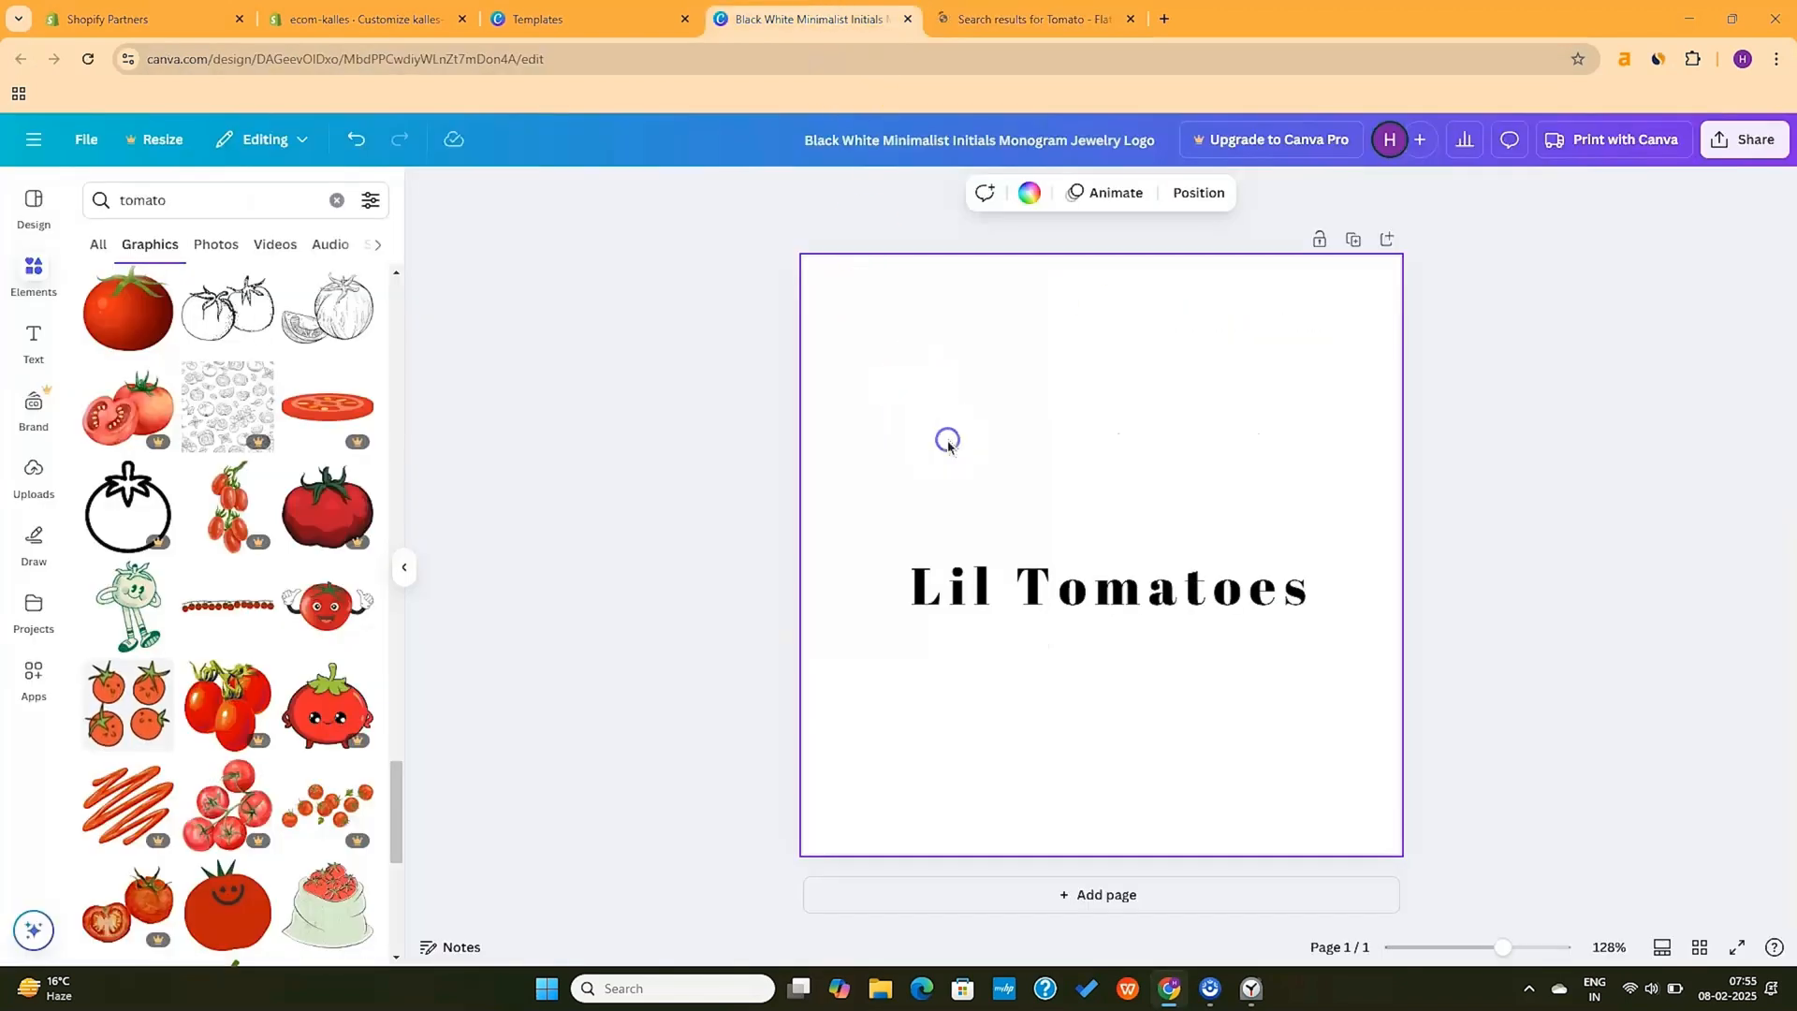
key(ctrl+v)
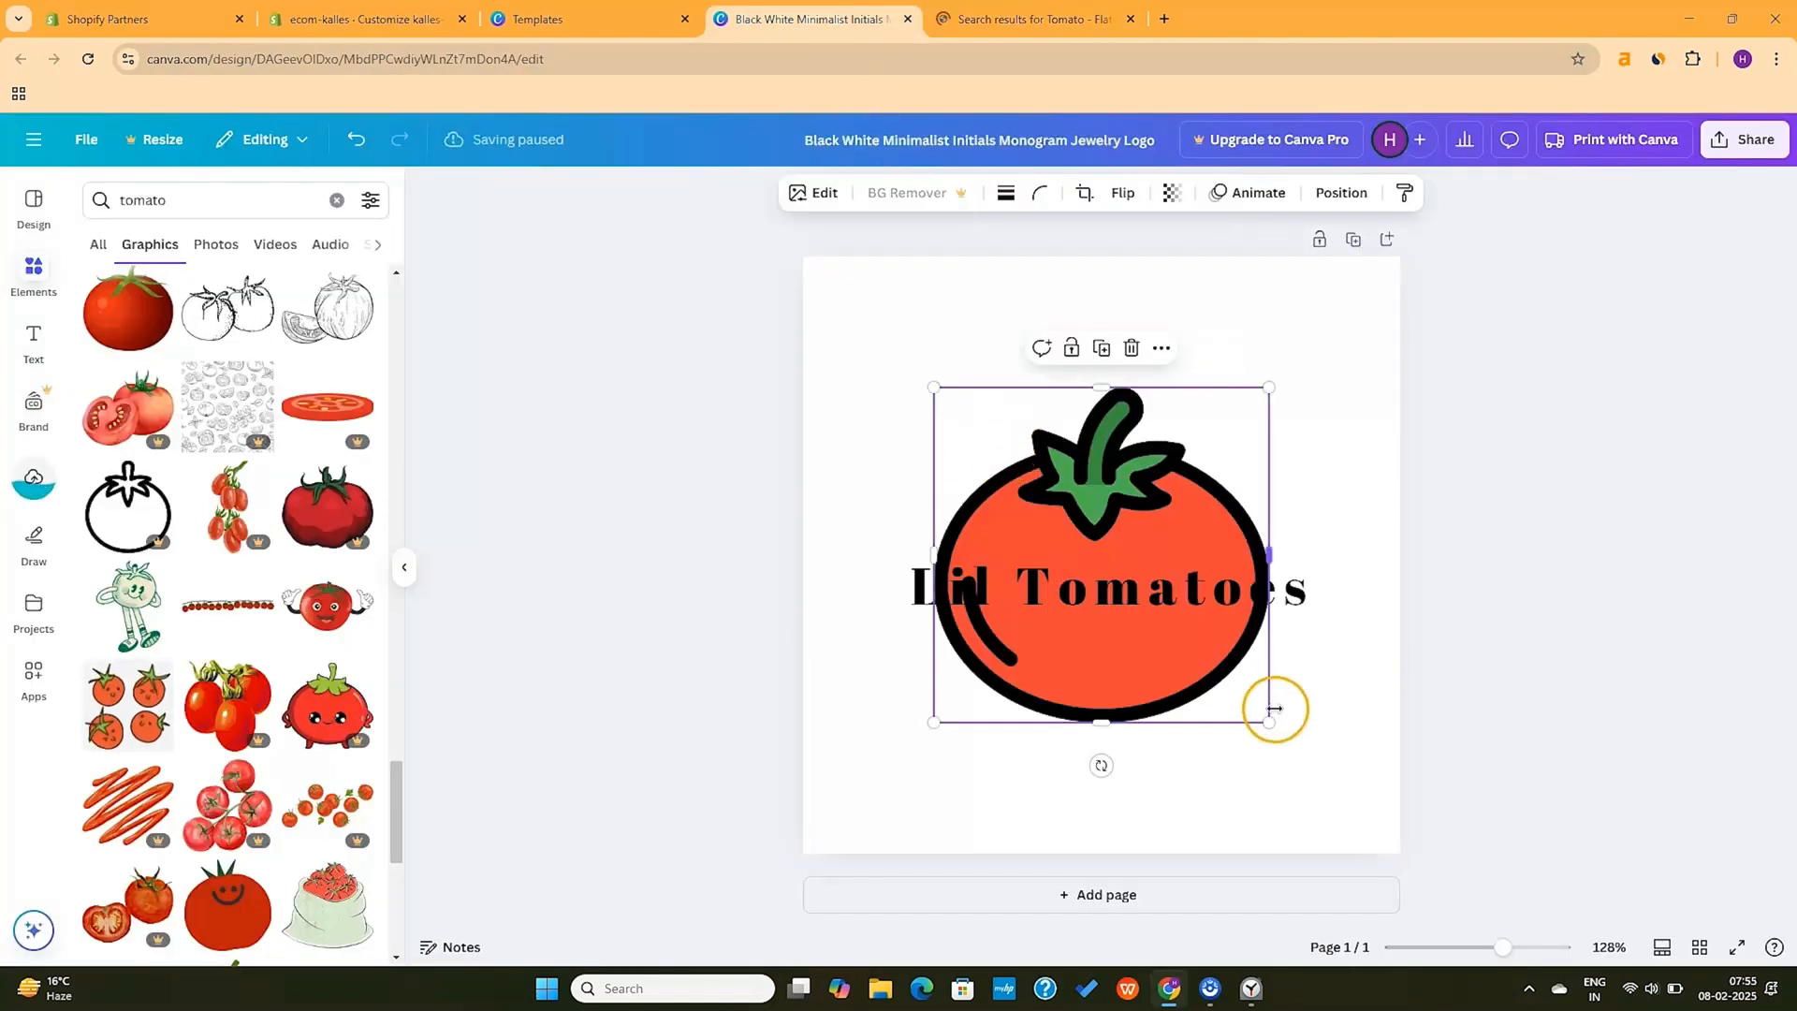
drag(1271, 721, 1019, 474)
drag(979, 435, 1019, 446)
scroll(265, 602, down, 6)
drag(1058, 494, 1130, 566)
mouse_move(1050, 477)
mouse_down()
mouse_move(1091, 453)
mouse_move(1078, 466)
mouse_up()
Apply the Curve effect to the Lil Tomatoes text and arrange it as an arc over the top of the tomato
click(1096, 588)
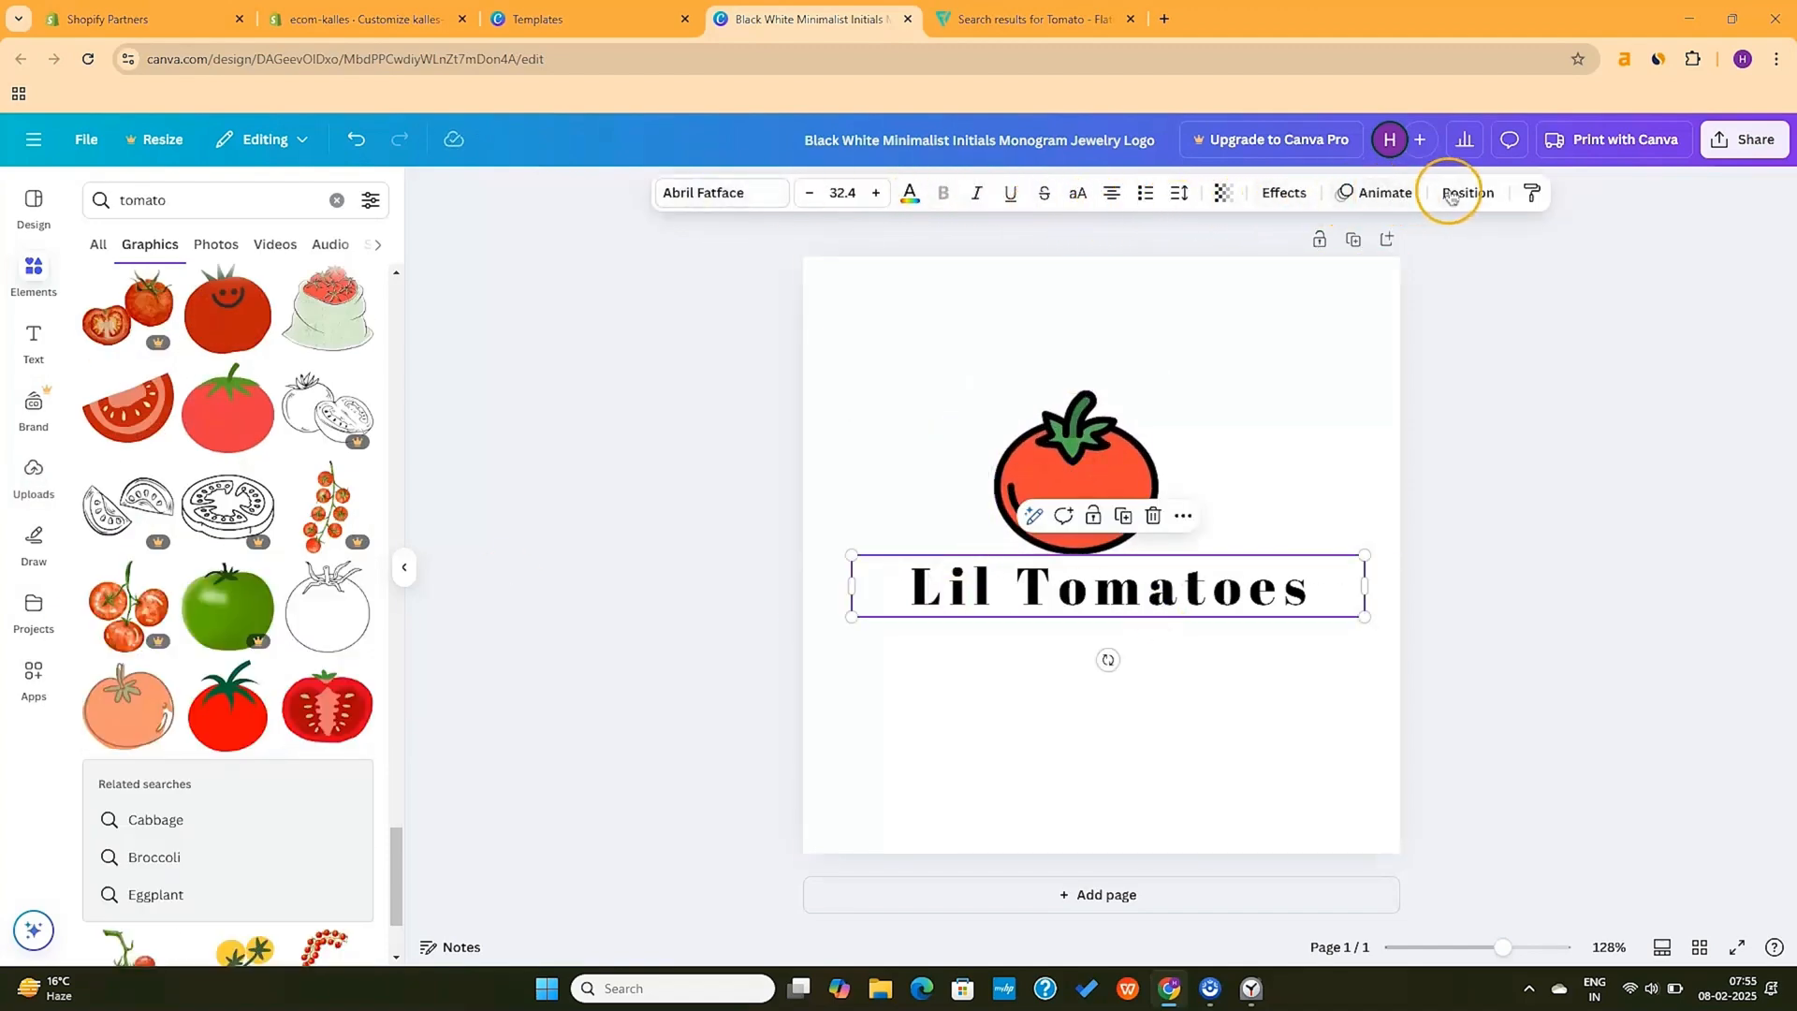
click(1279, 206)
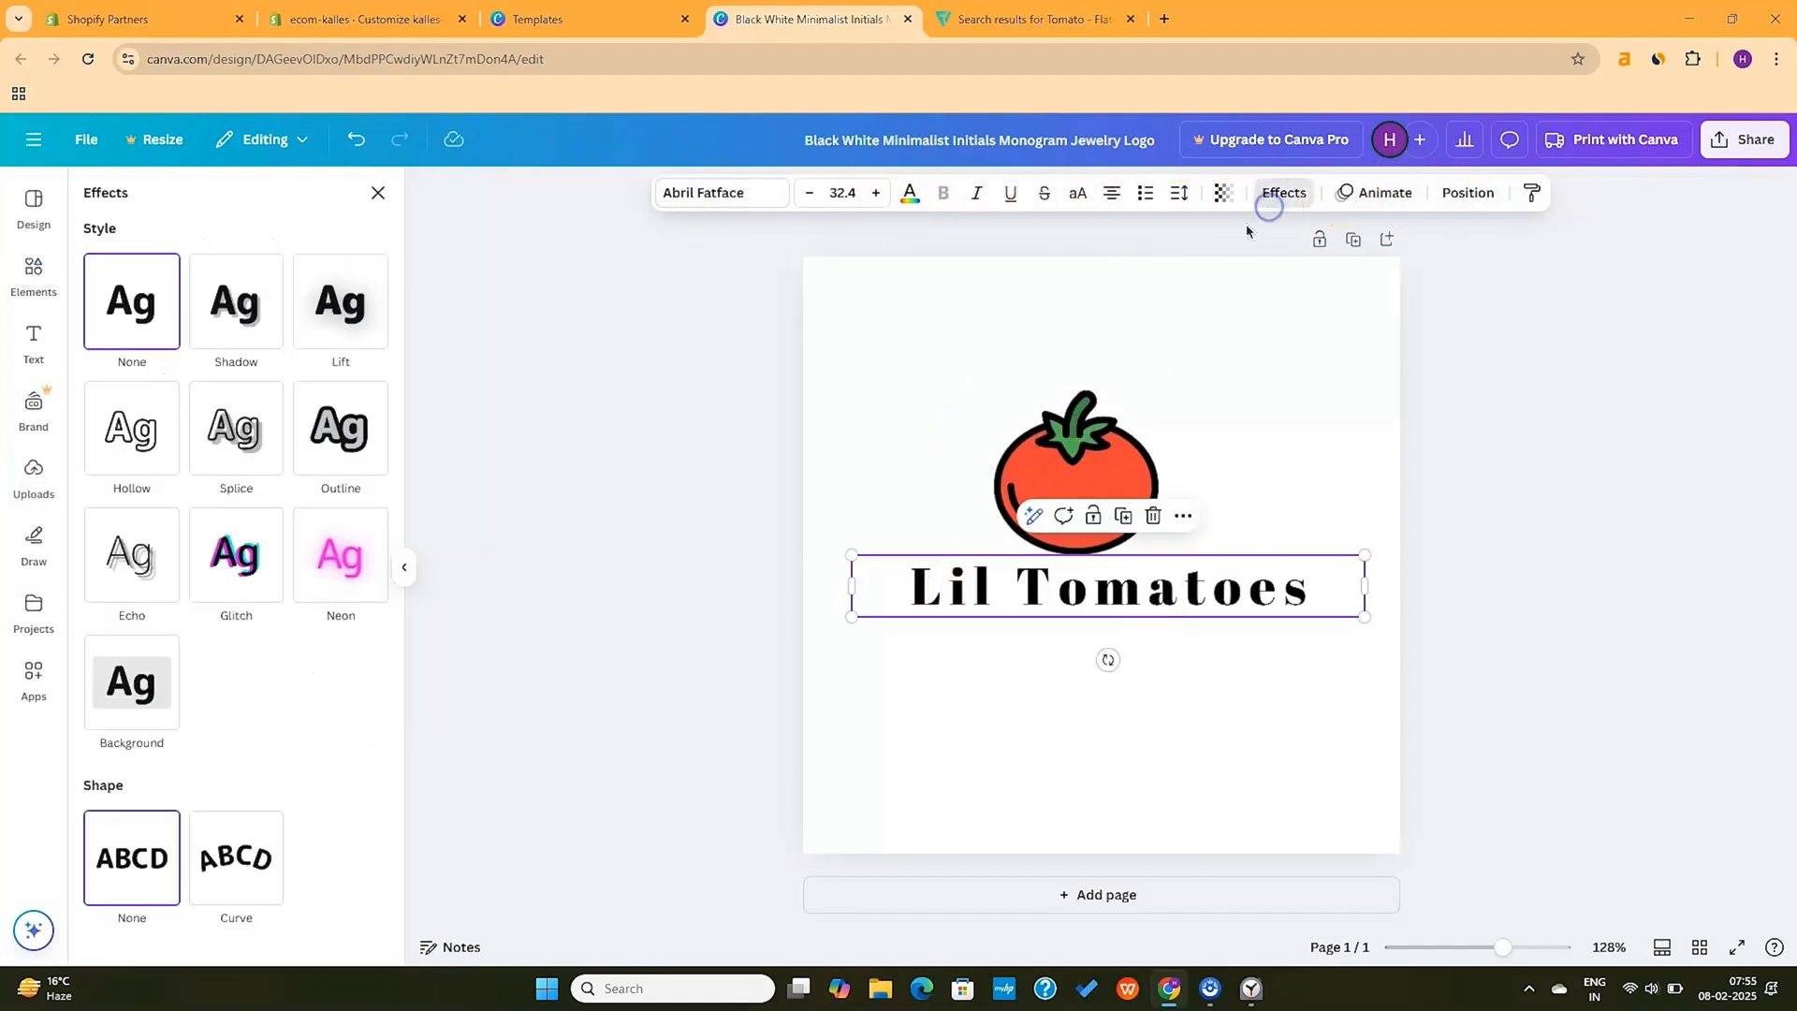
click(223, 890)
drag(1055, 662, 1036, 434)
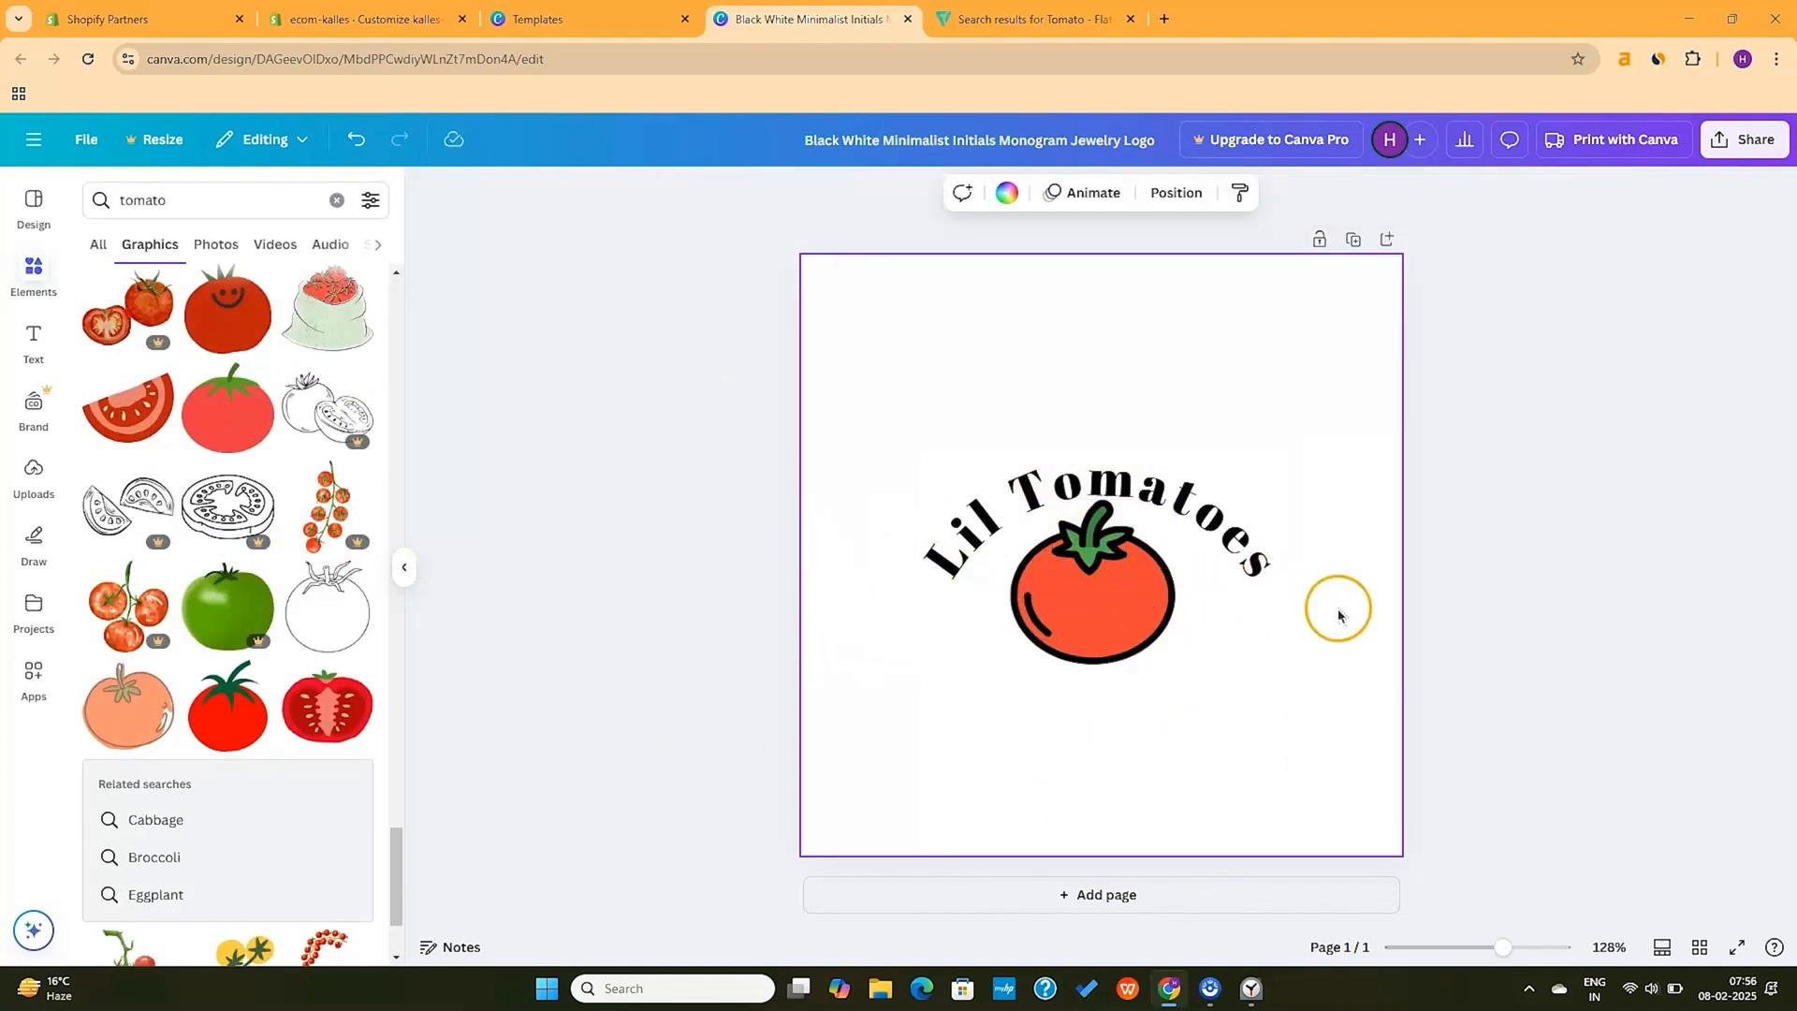
click(1214, 504)
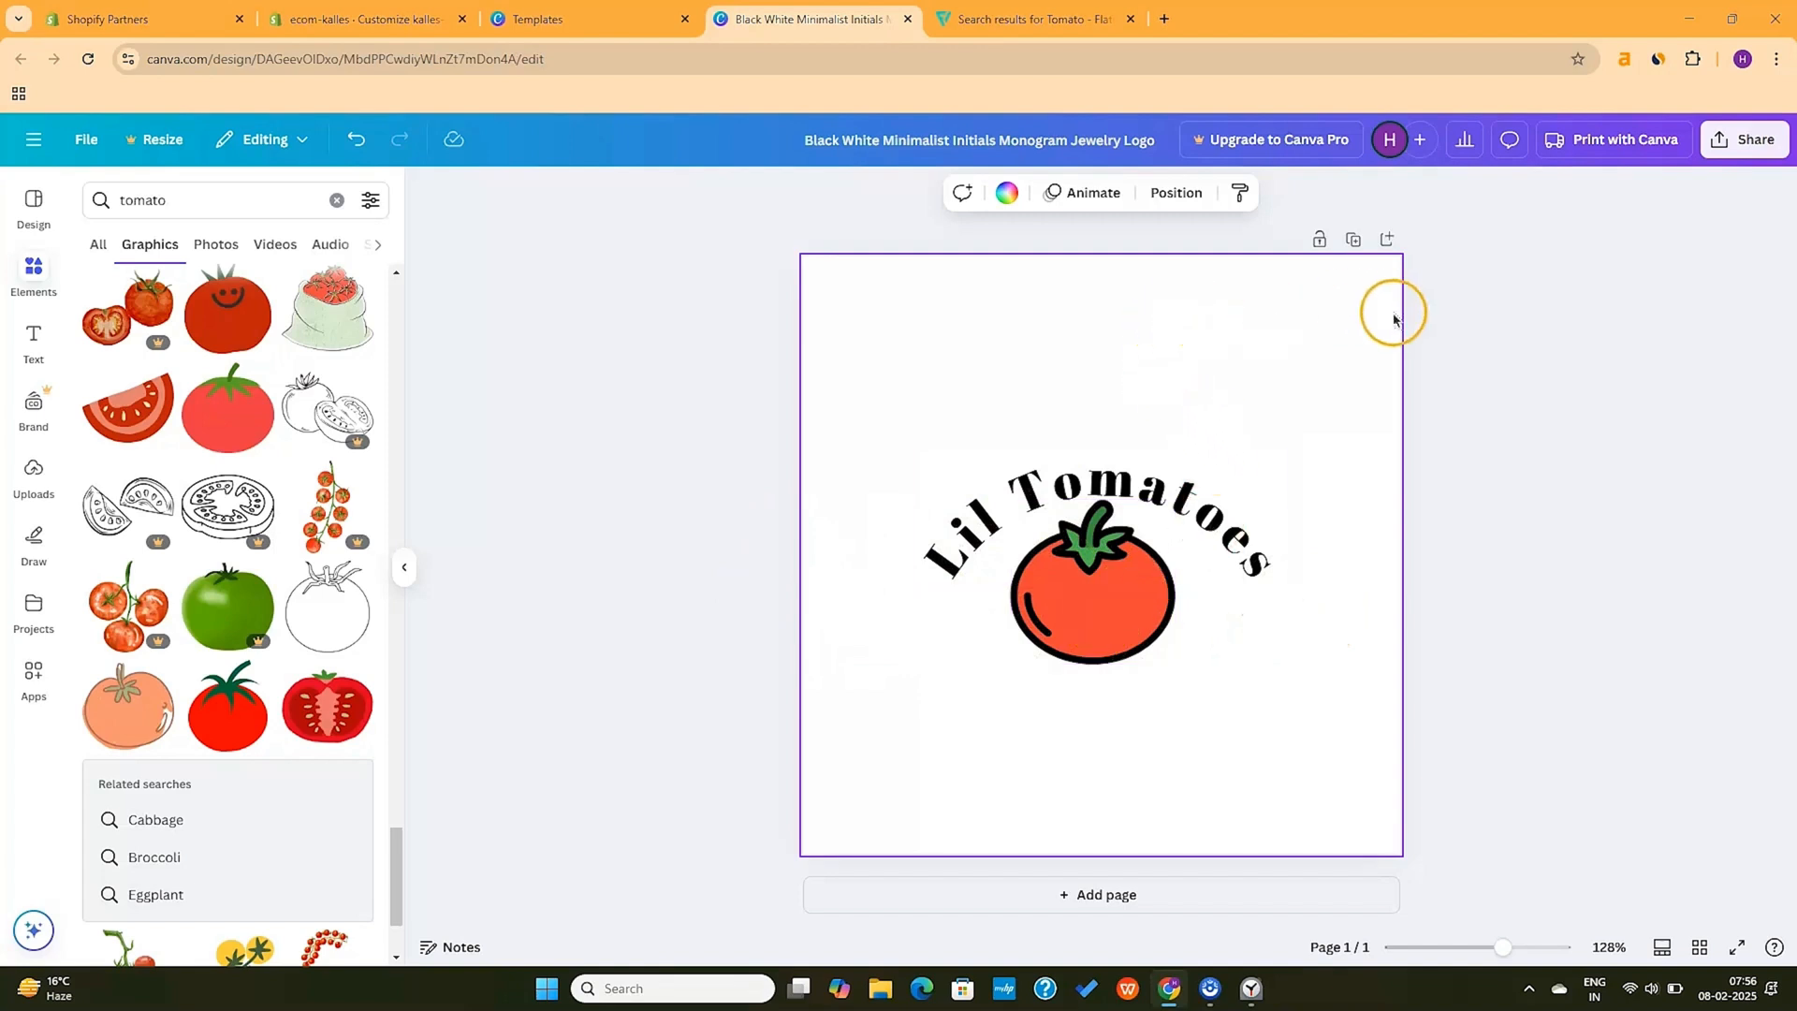
Rename the design liltomators and download it as a PNG
click(1753, 140)
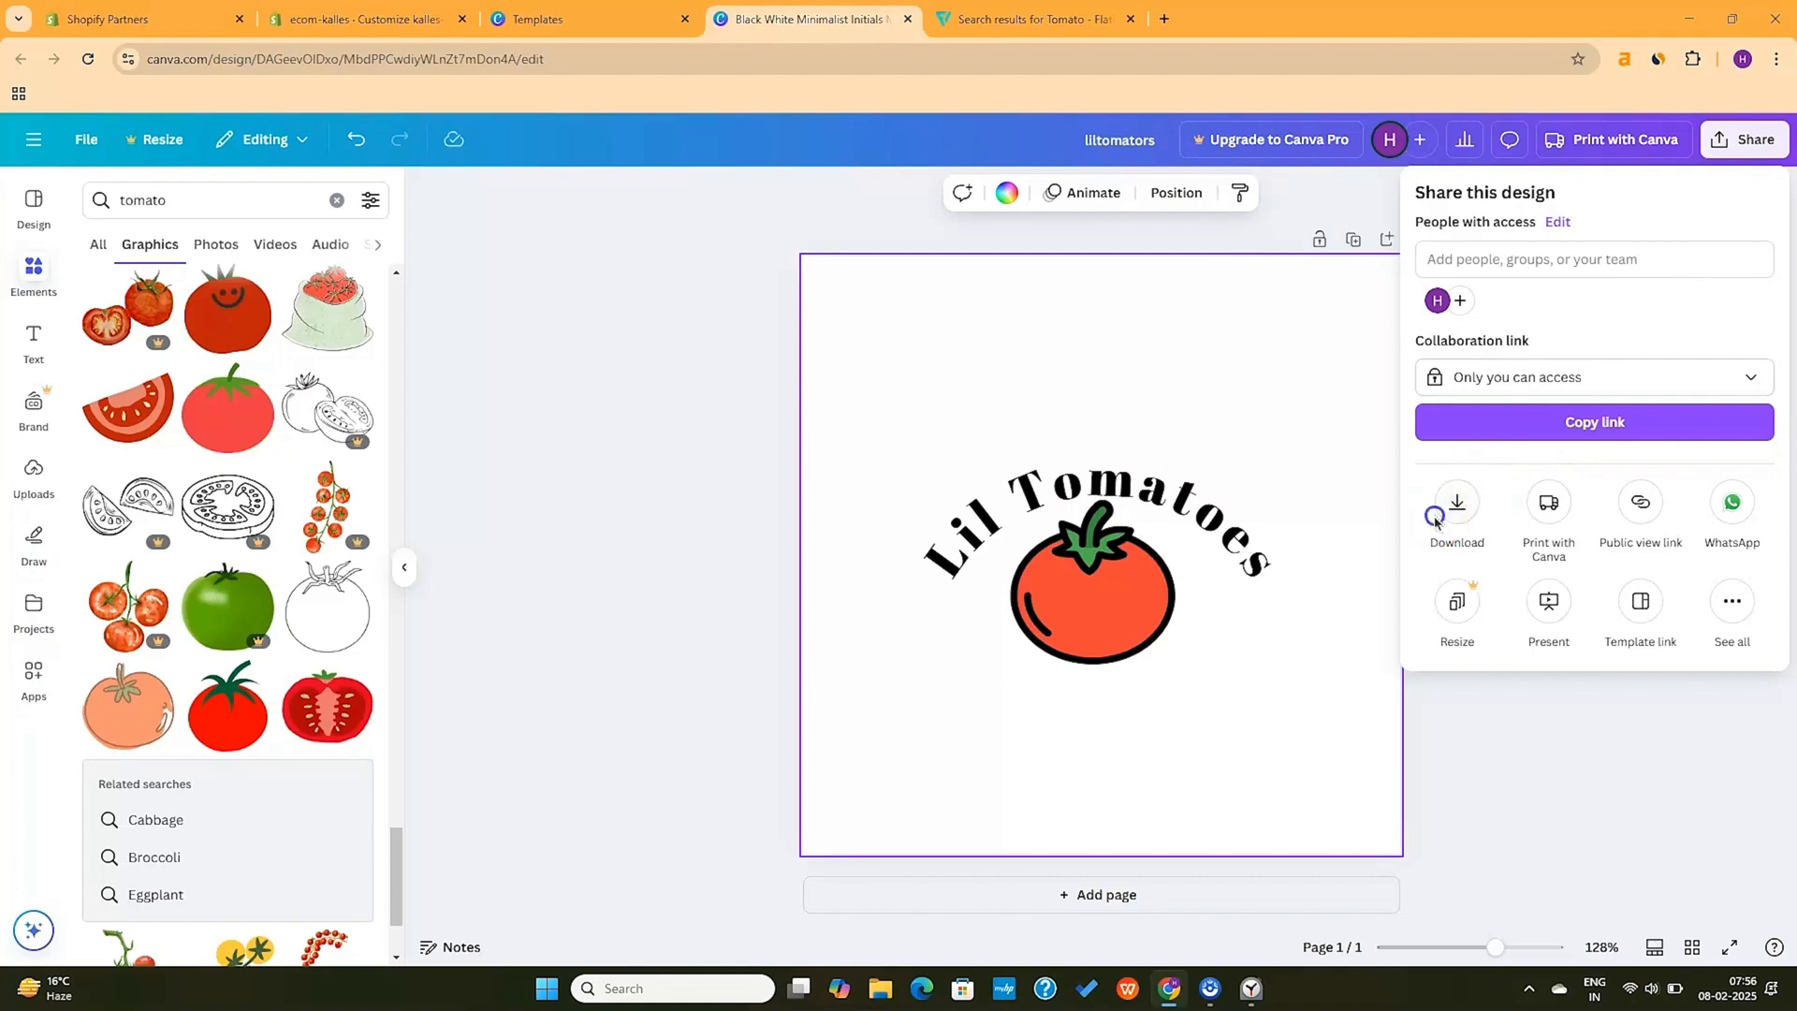
click(1458, 505)
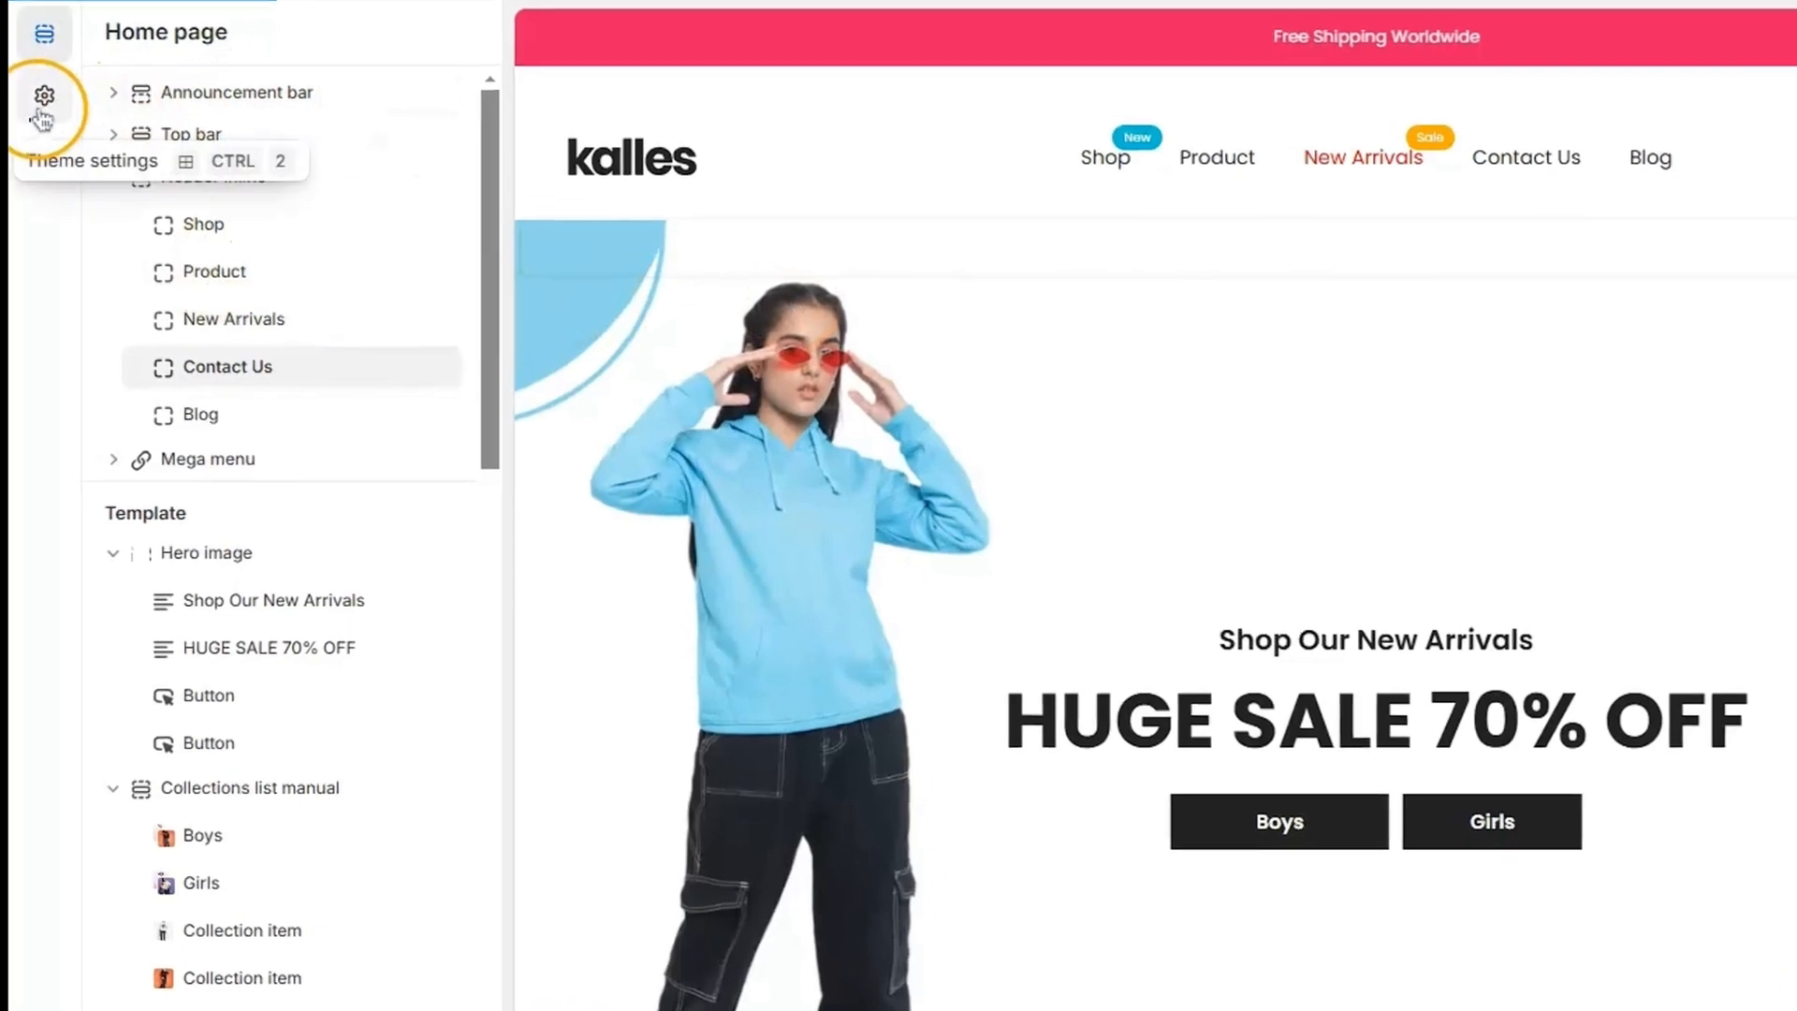
In the Shopify theme editor's header settings, replace the logo with liltomators.png and set the custom logo width to 140 px
click(42, 103)
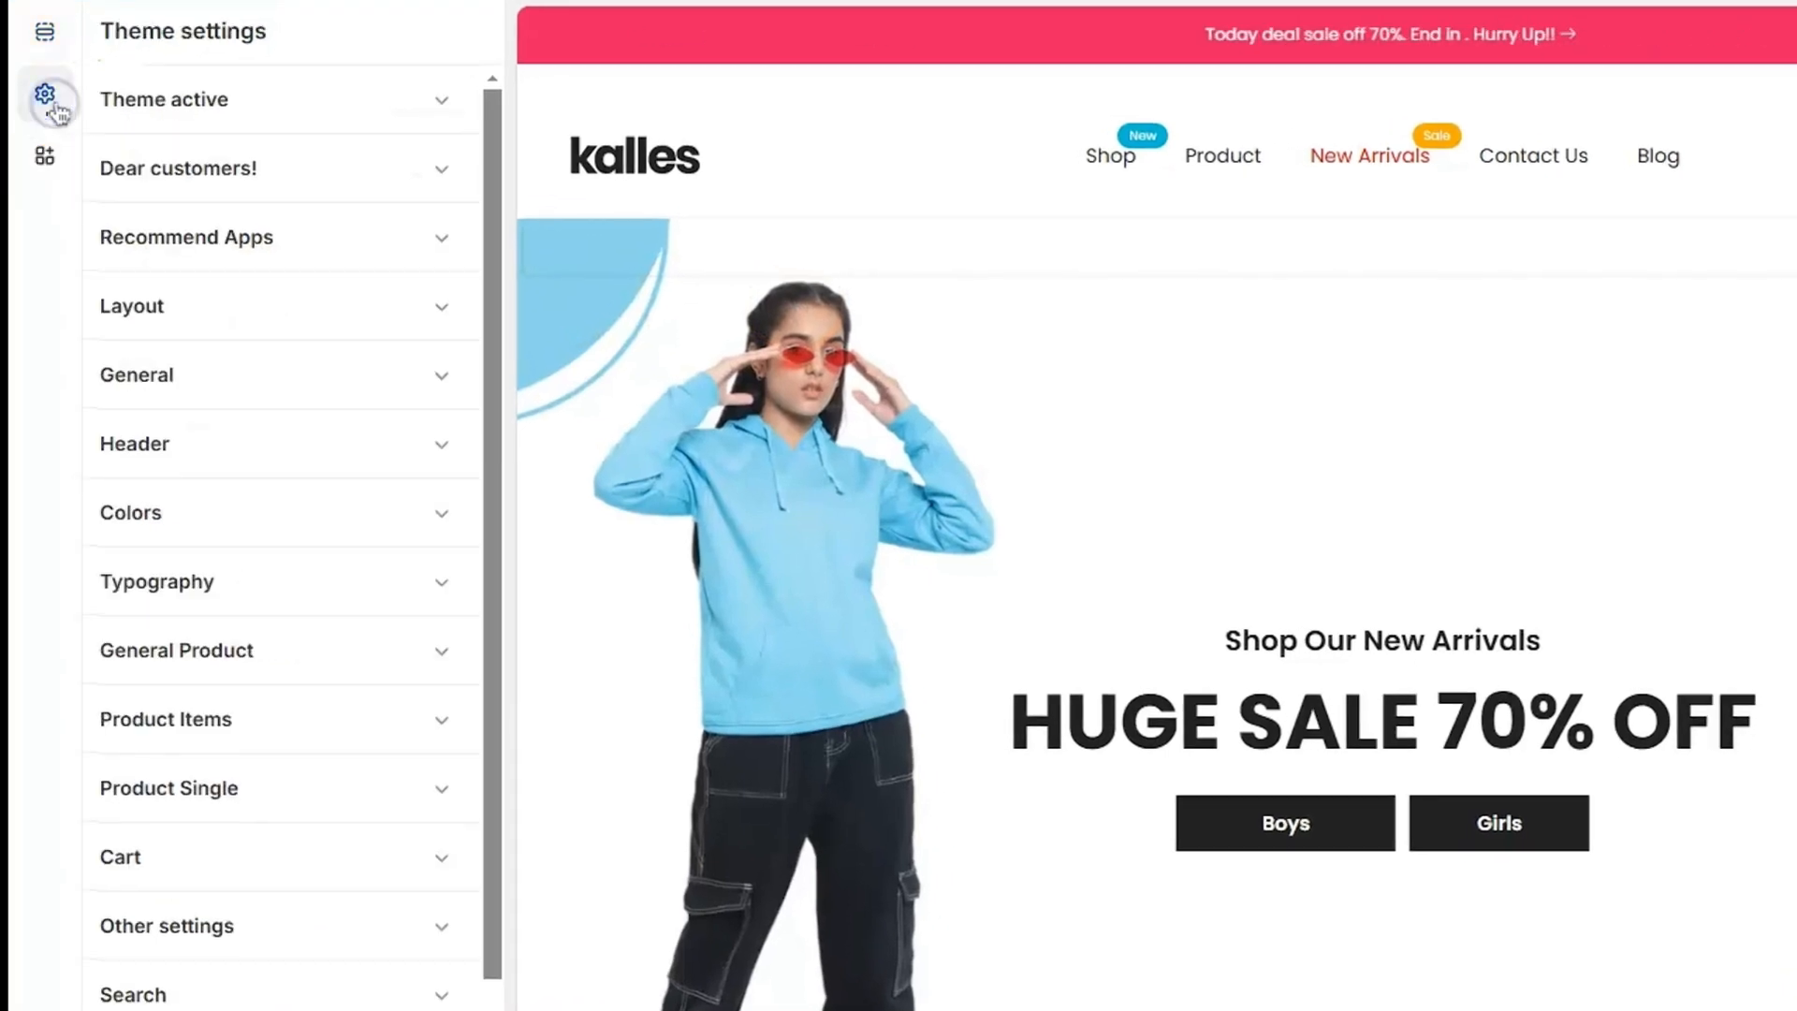
click(240, 477)
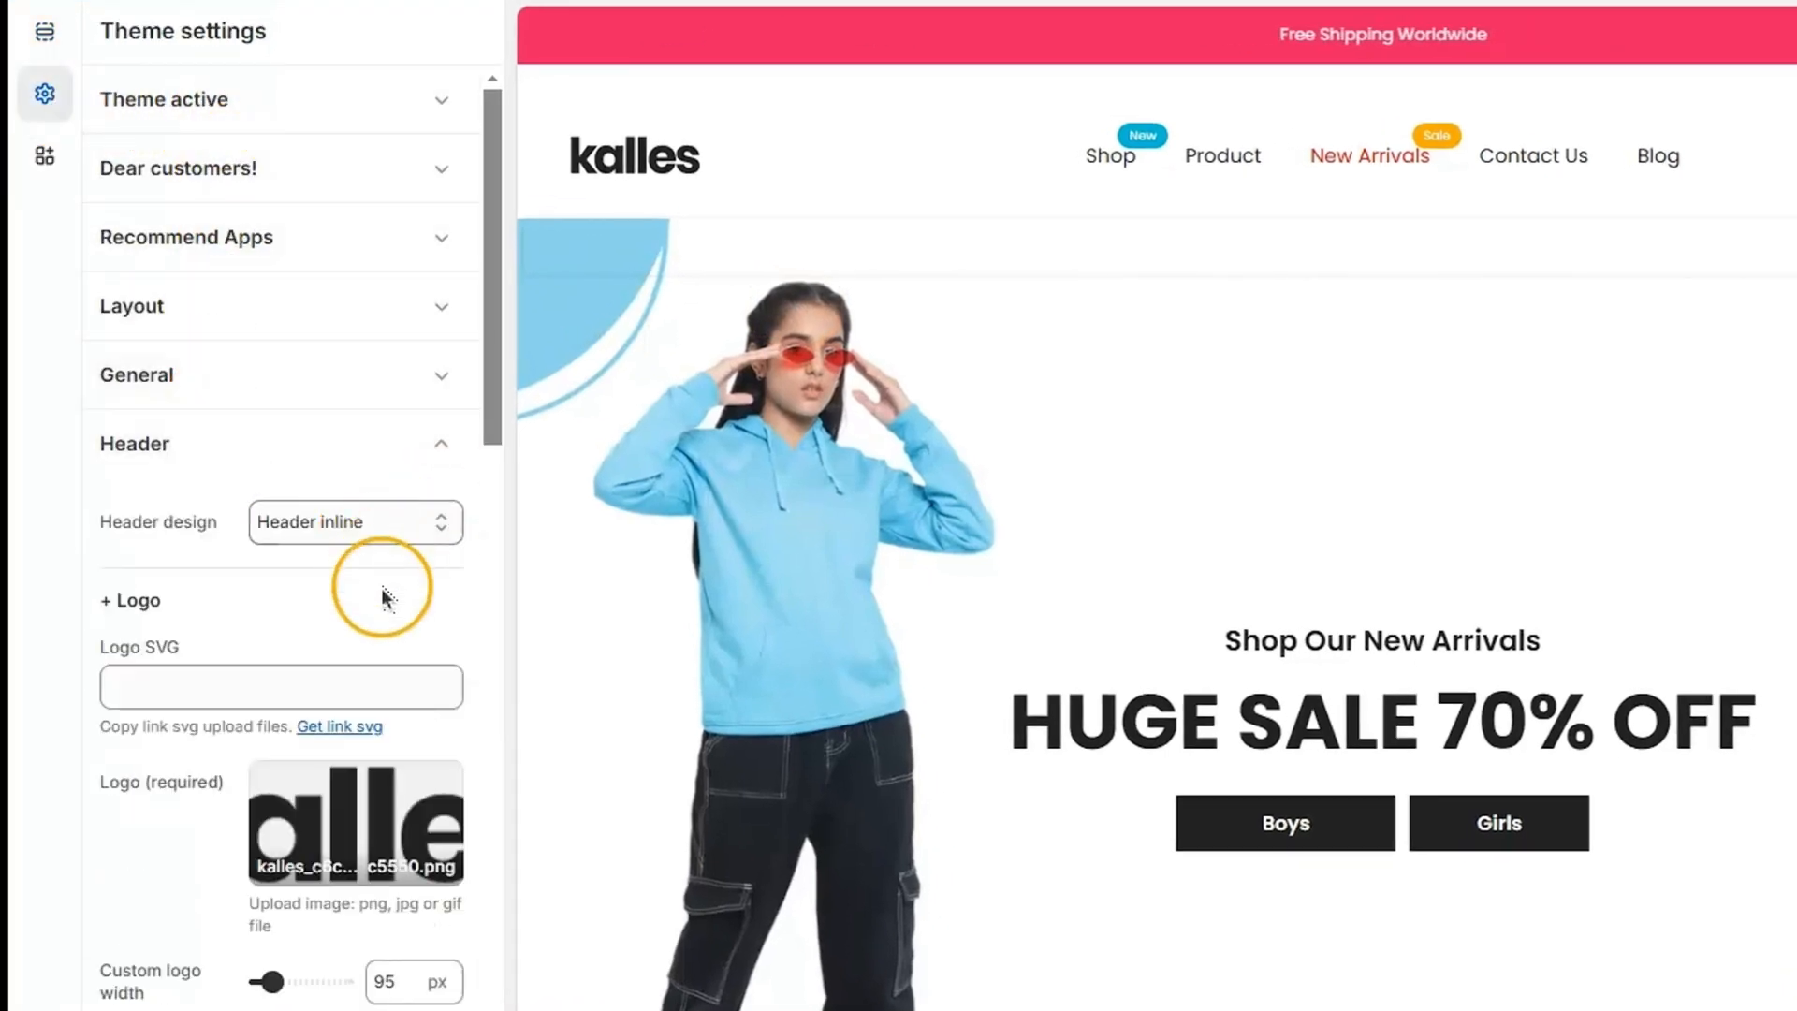
scroll(381, 599, down, 4)
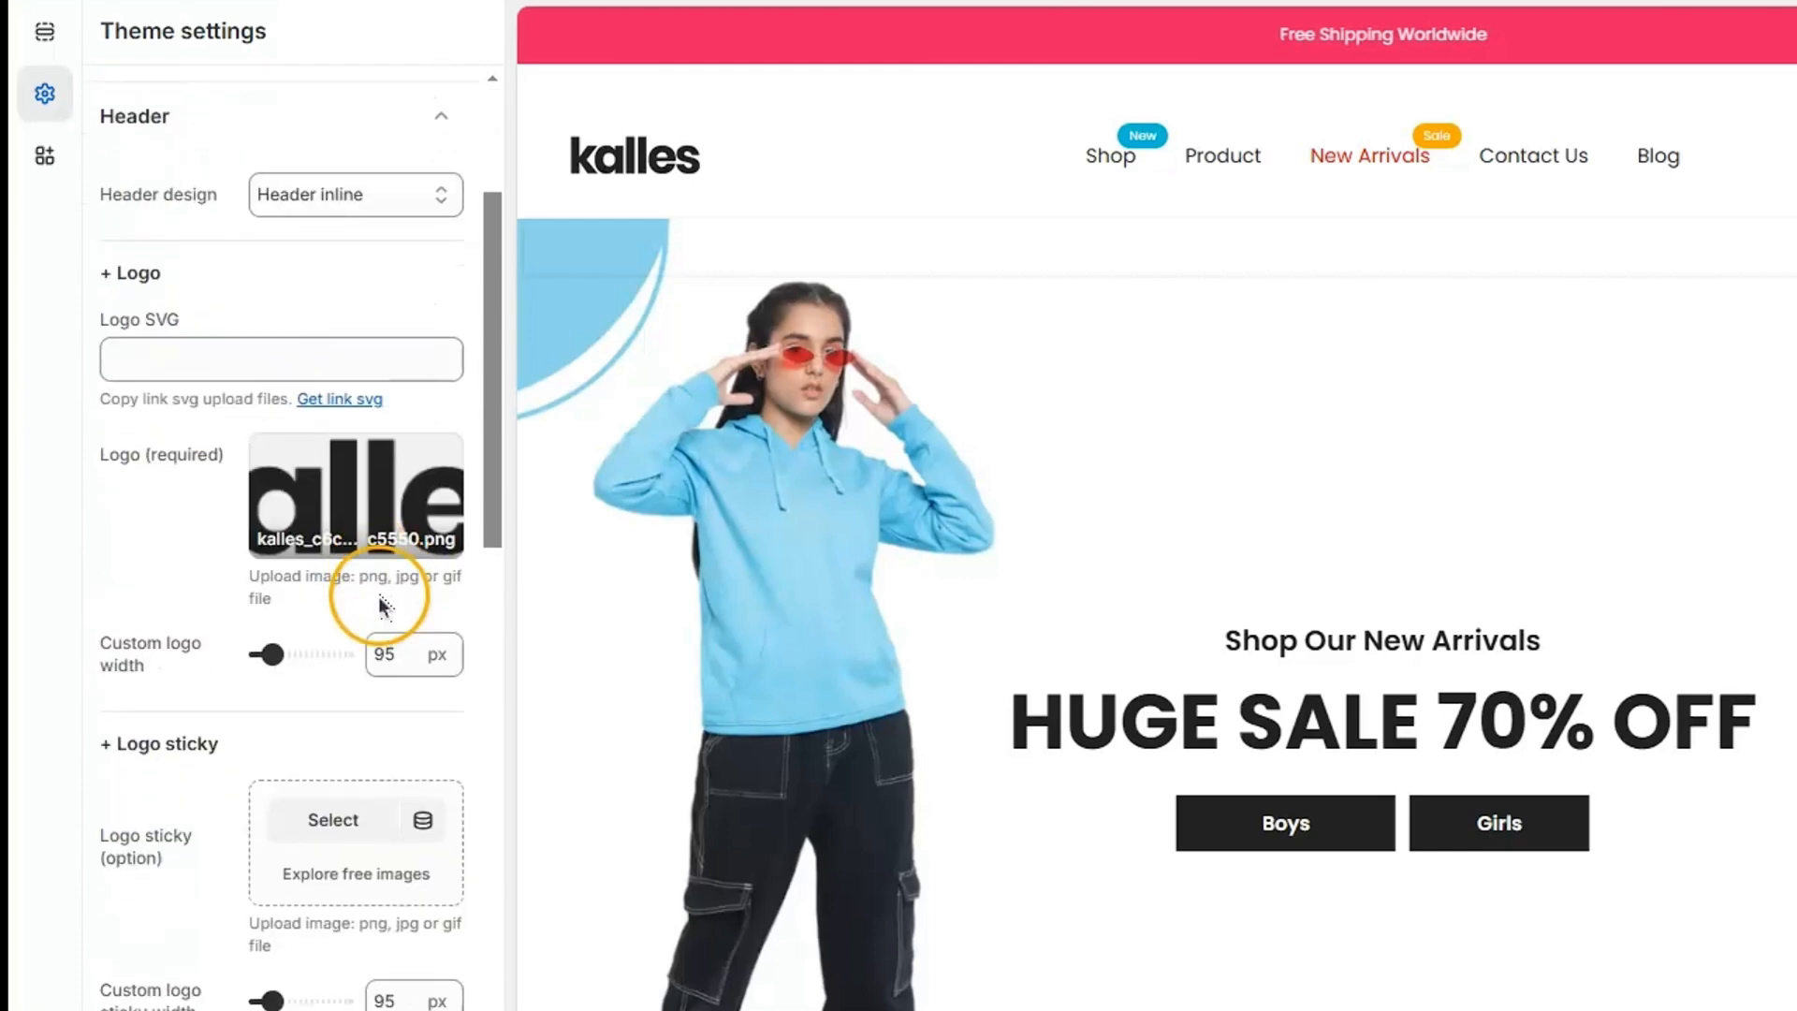
click(353, 493)
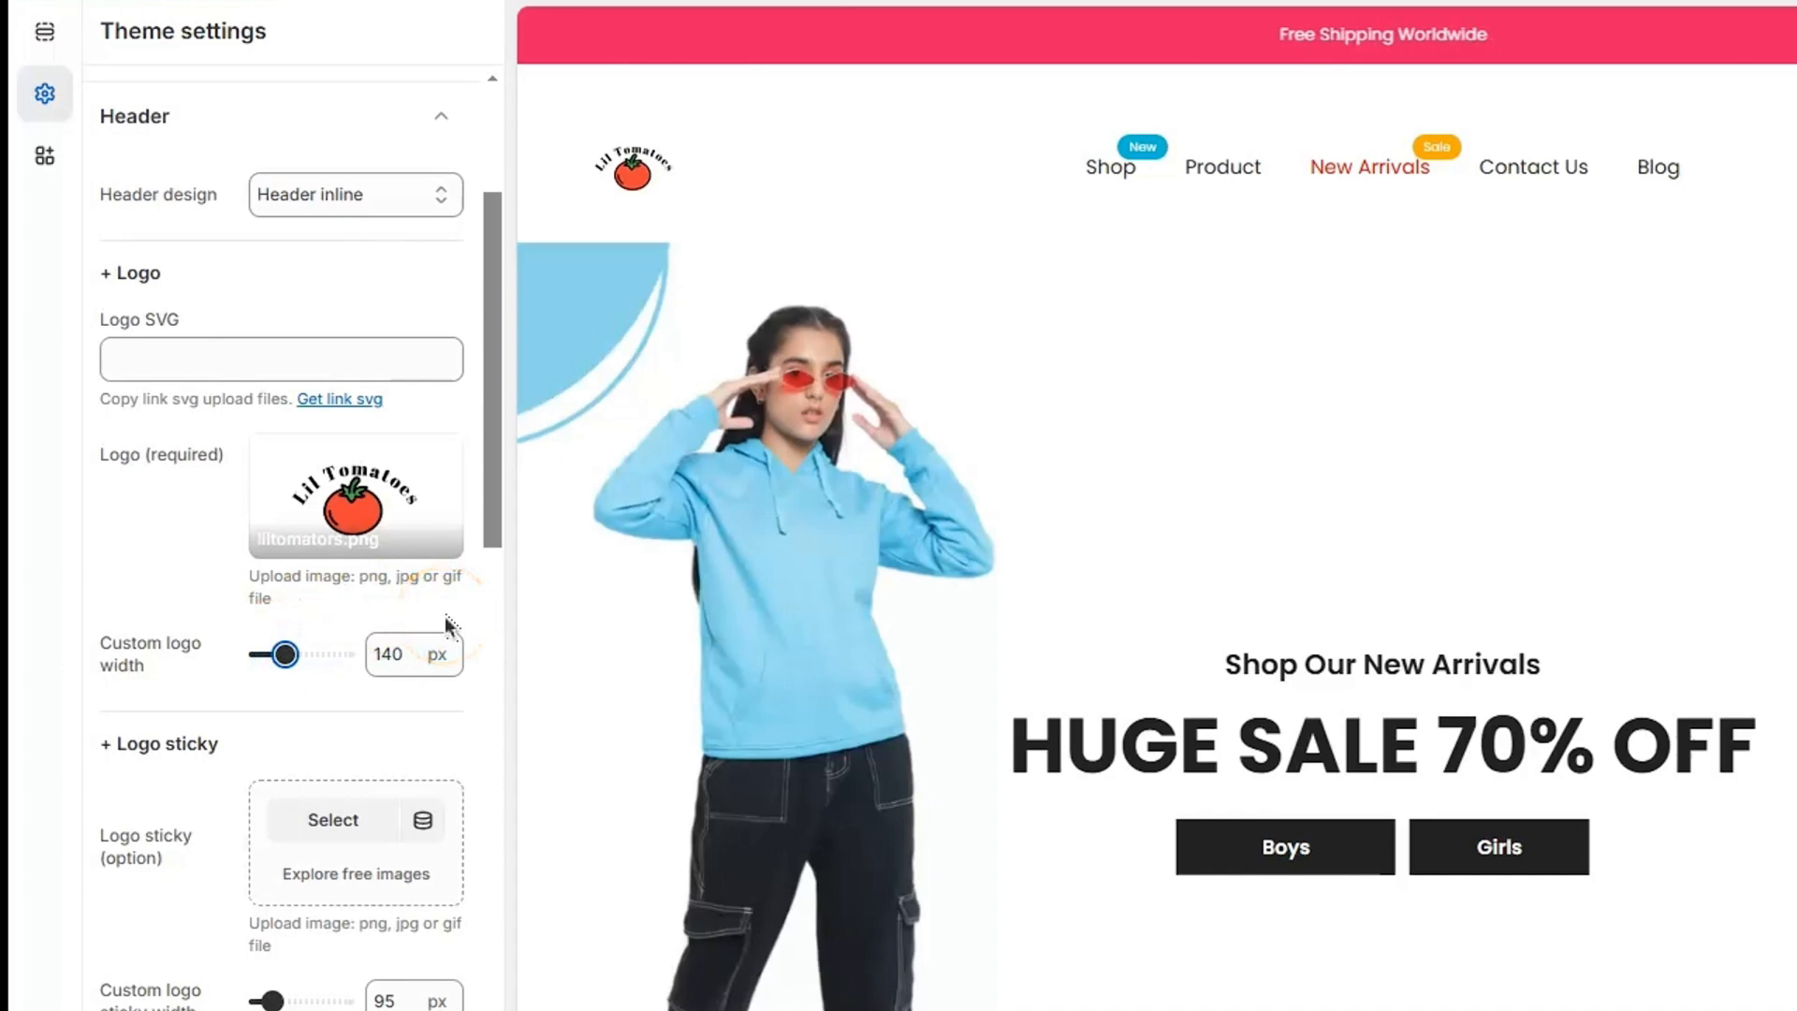
Crop the header logo image to a square of about 307 × 307 px around the tomato artwork, save it, and return to the theme settings
click(374, 501)
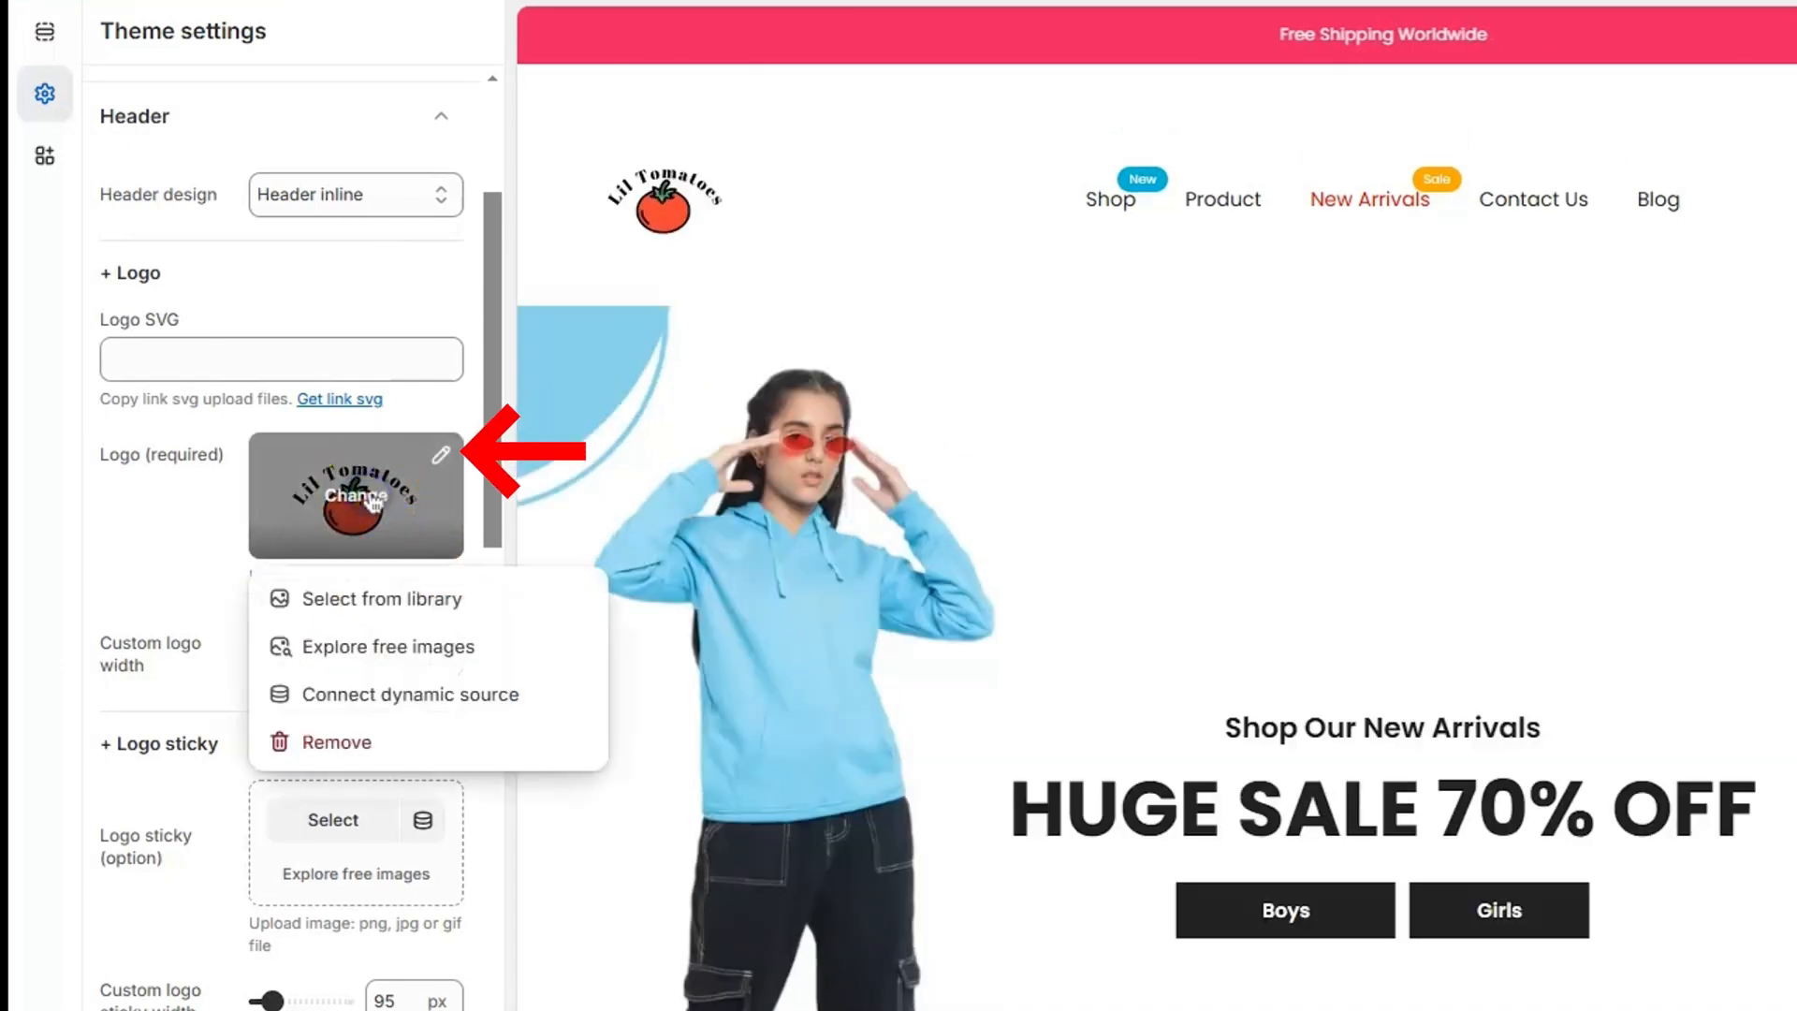
click(441, 456)
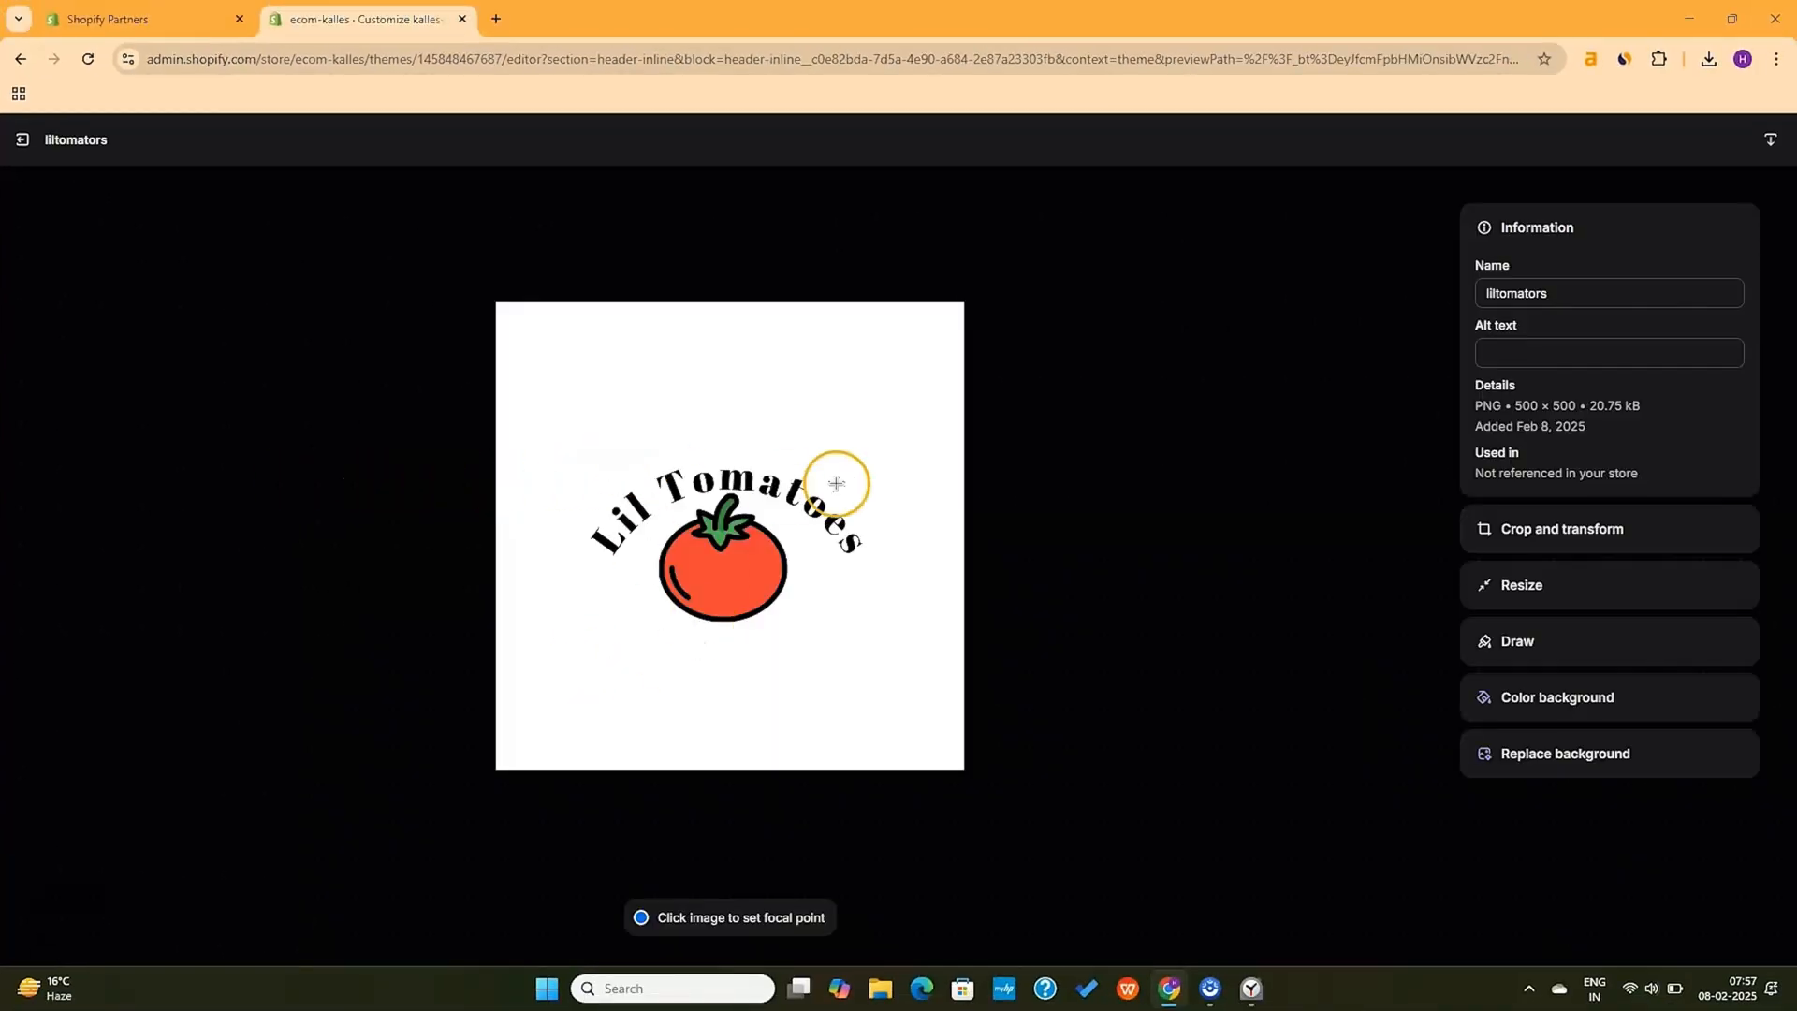
click(1591, 530)
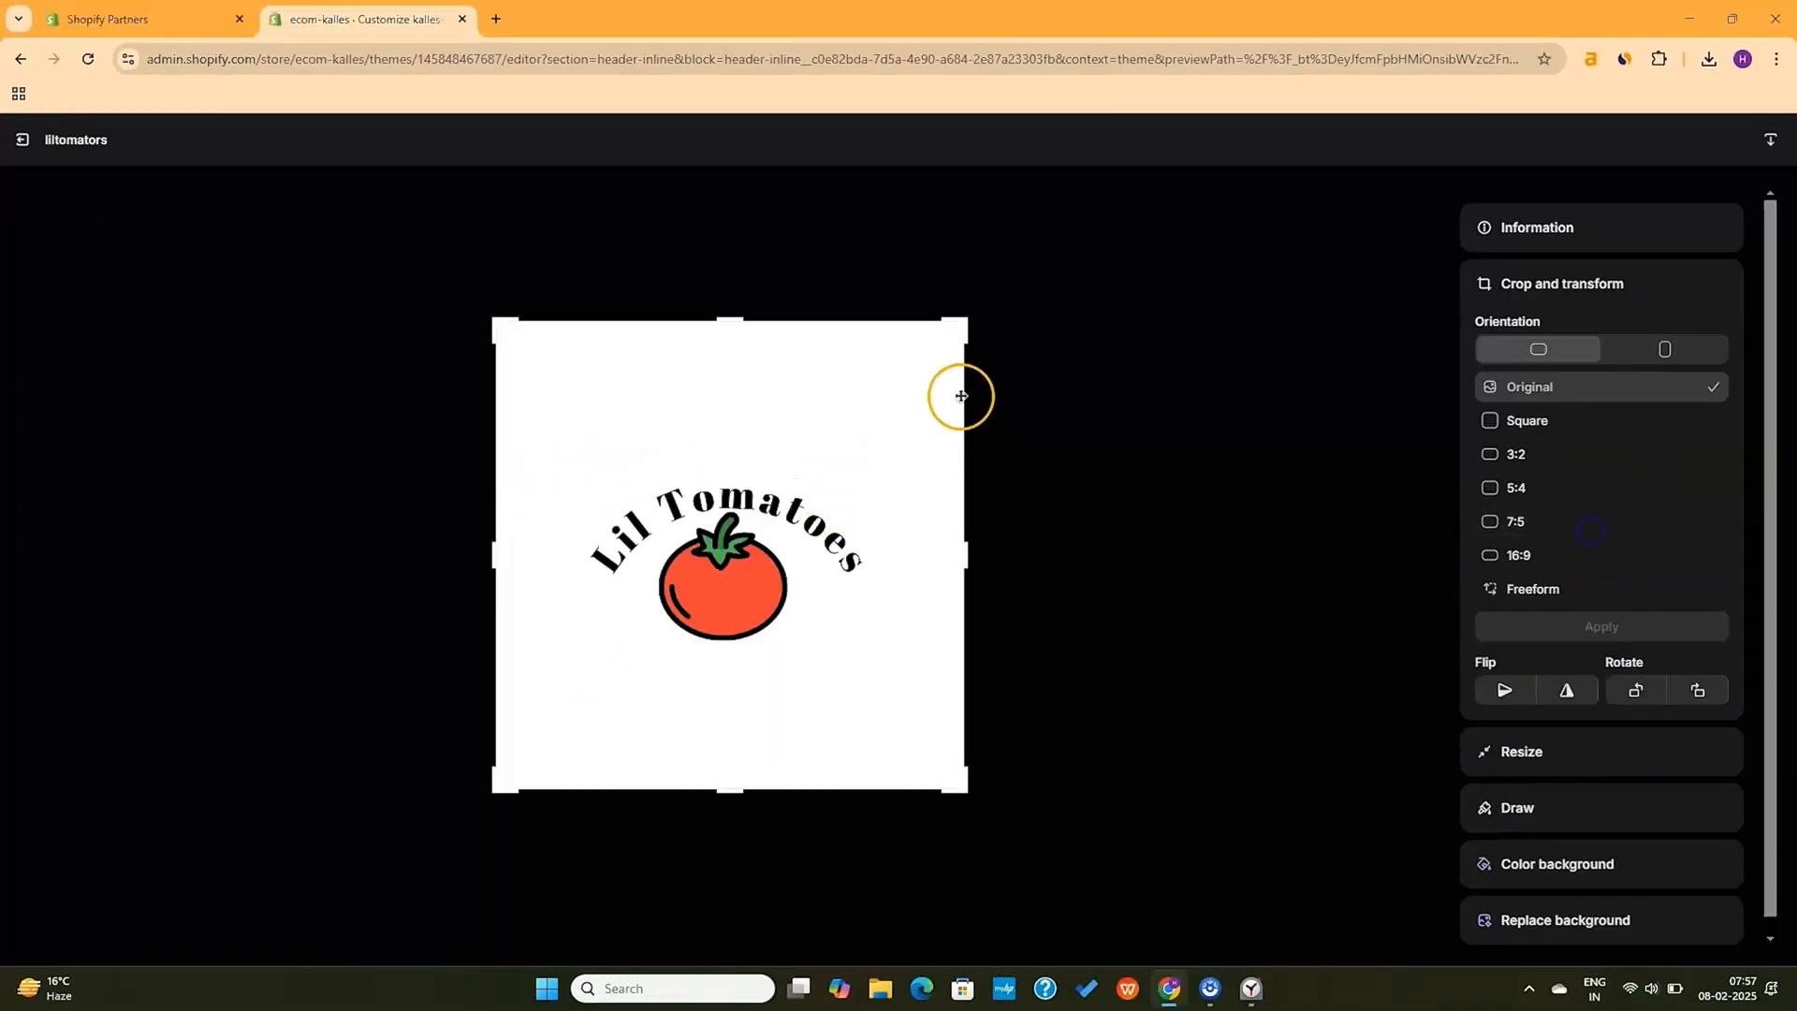
click(1527, 421)
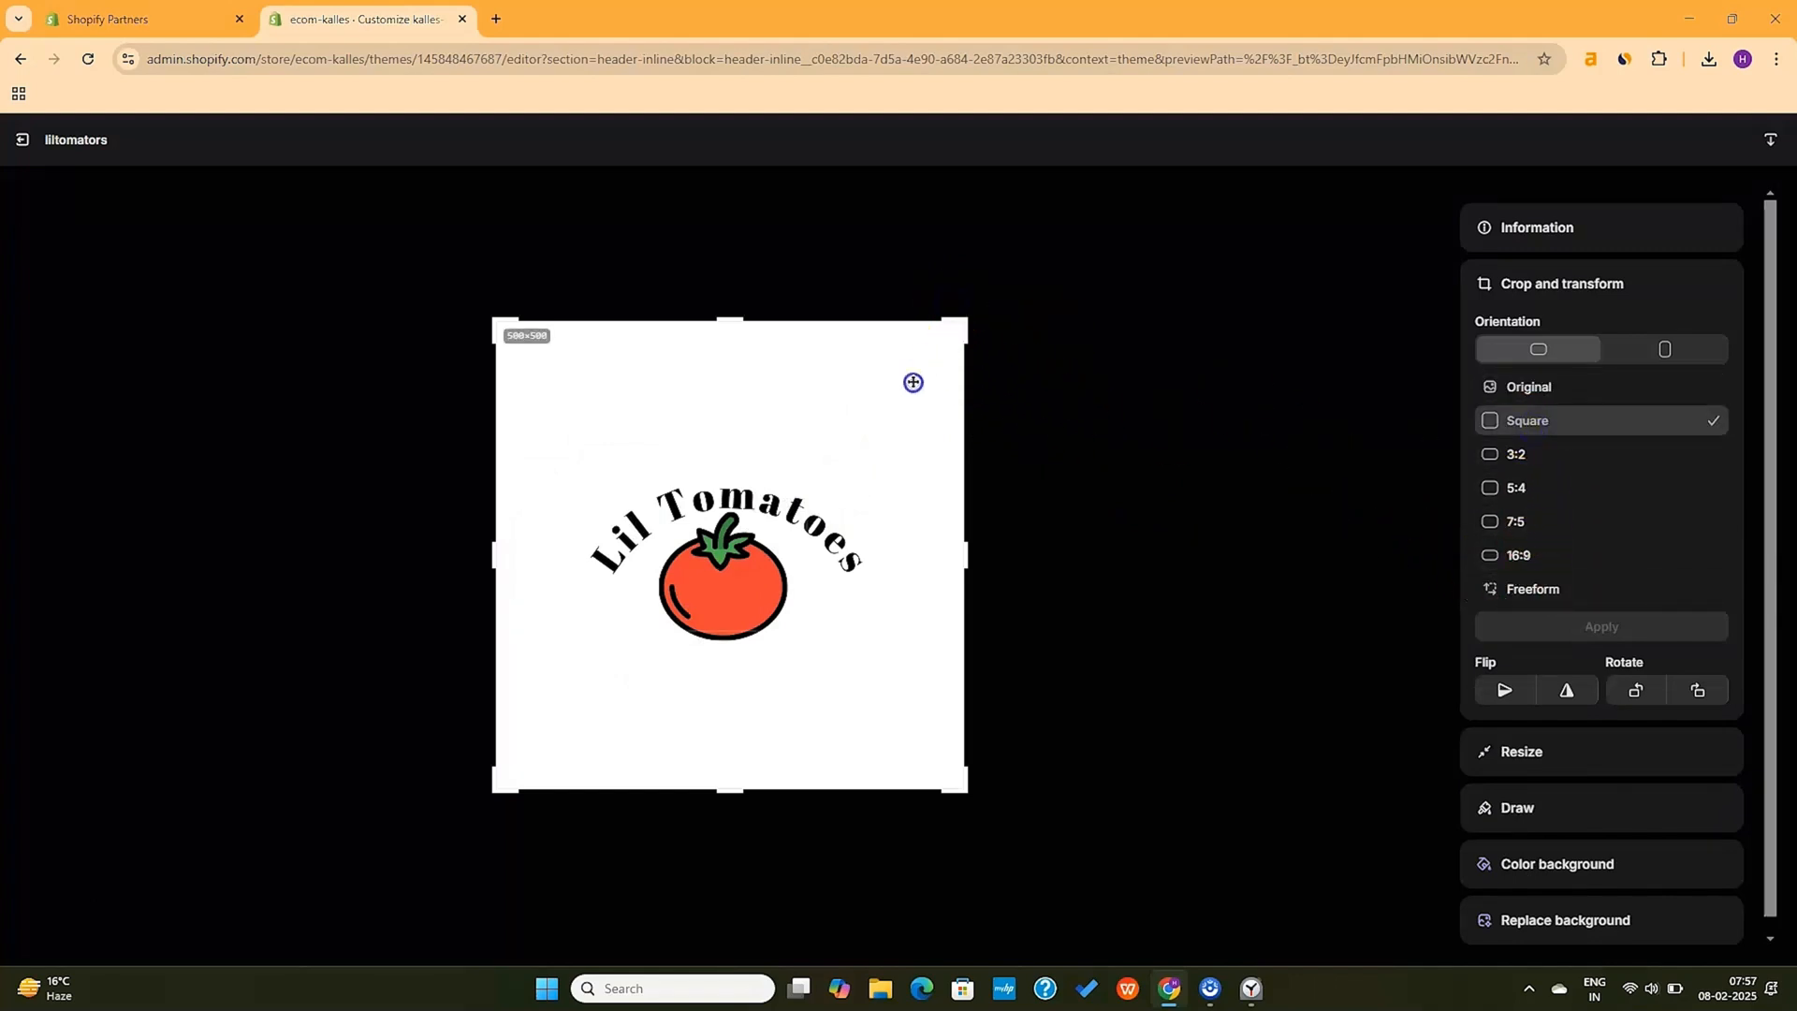
drag(948, 338, 879, 433)
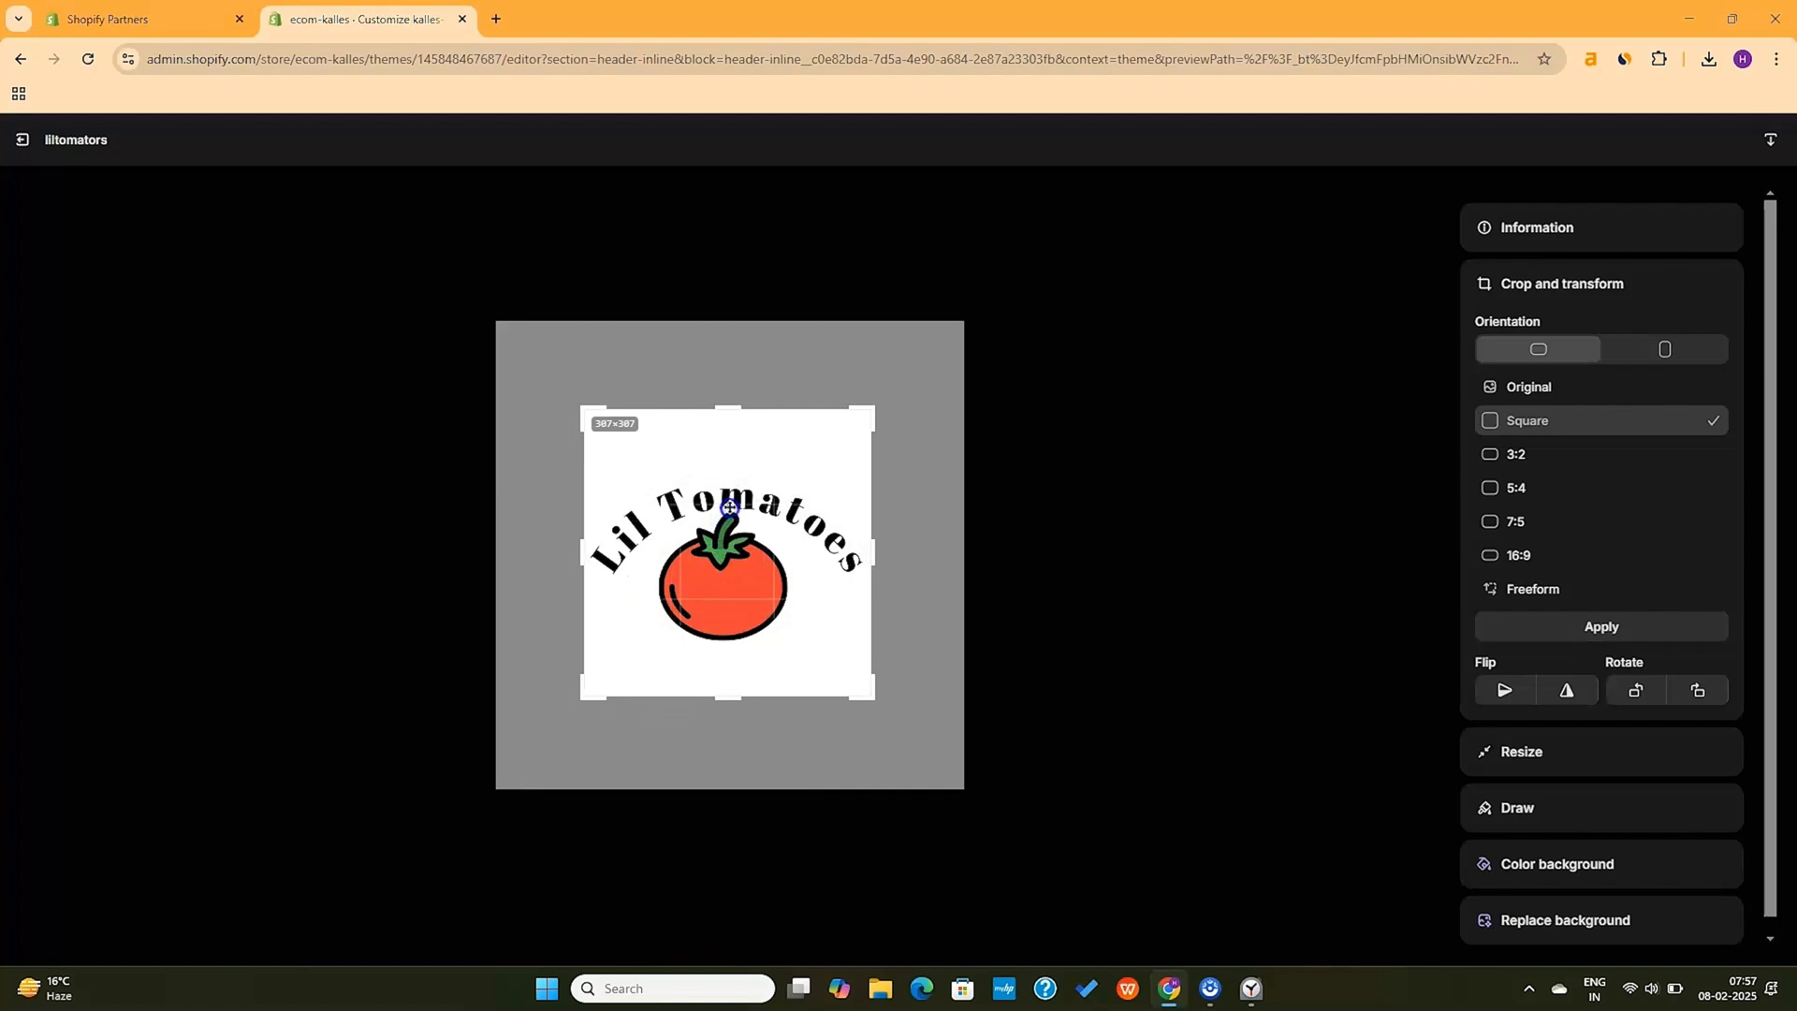
click(1608, 626)
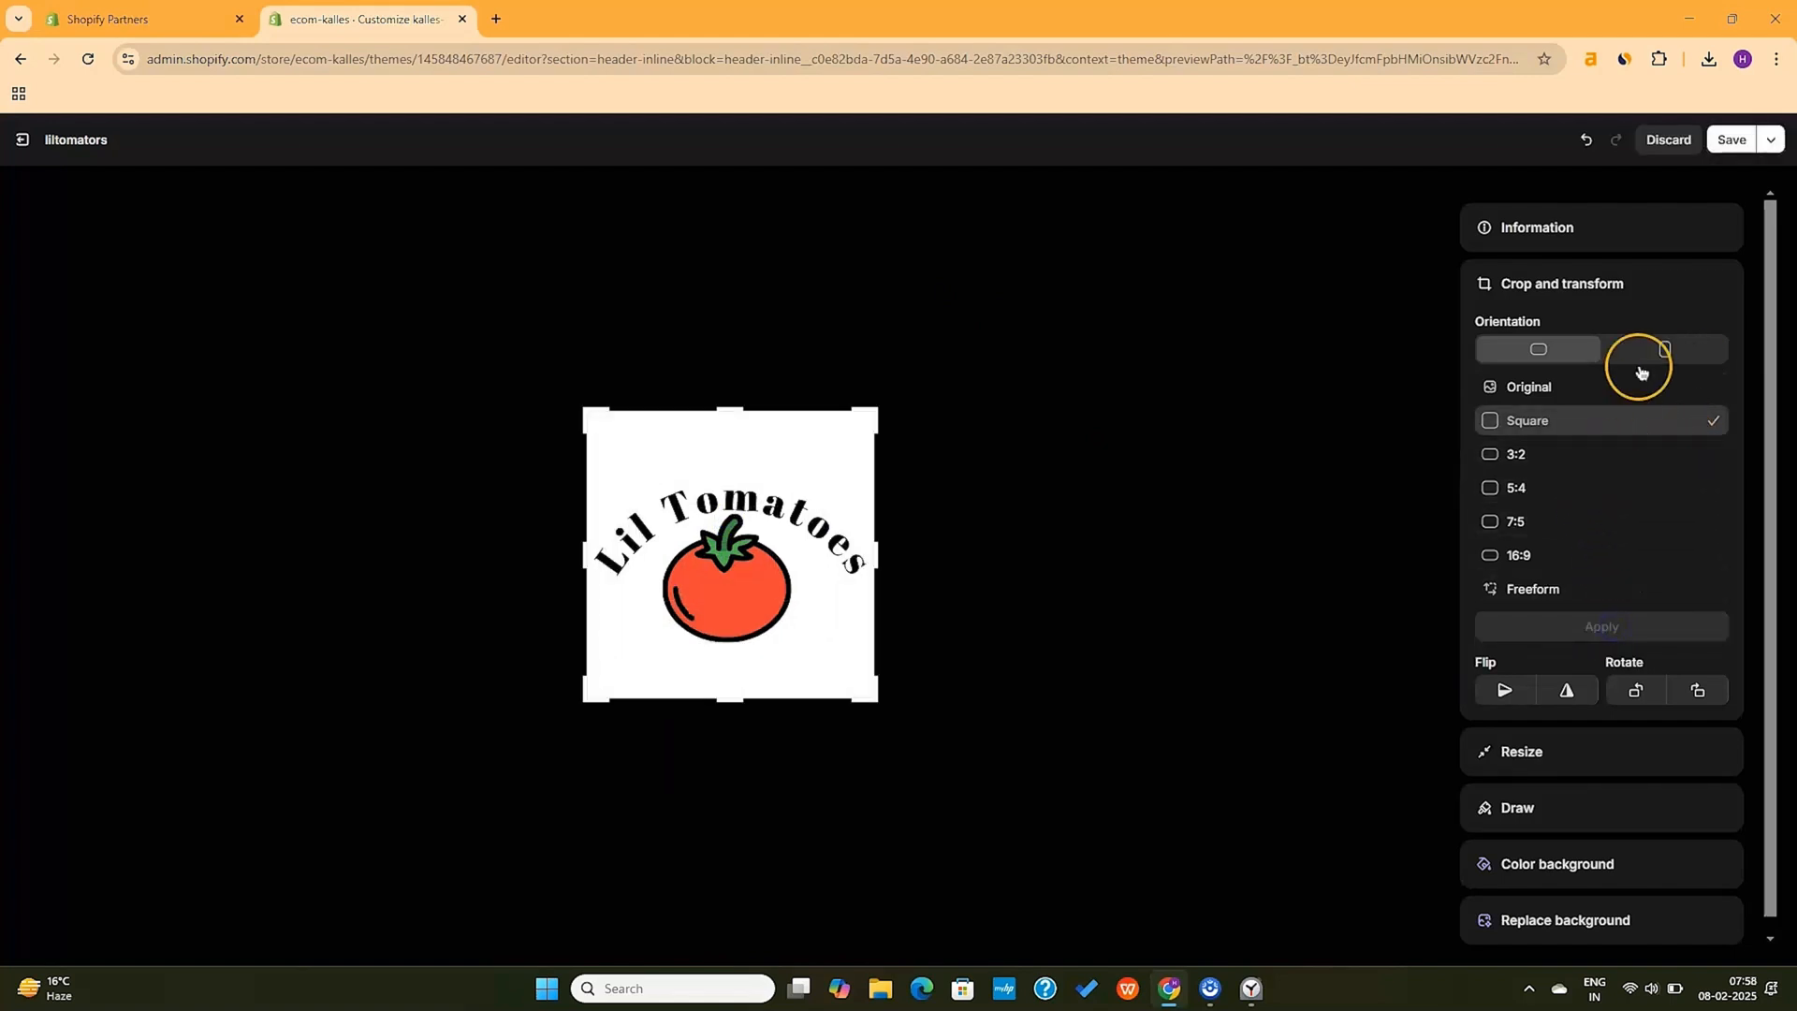
click(1733, 140)
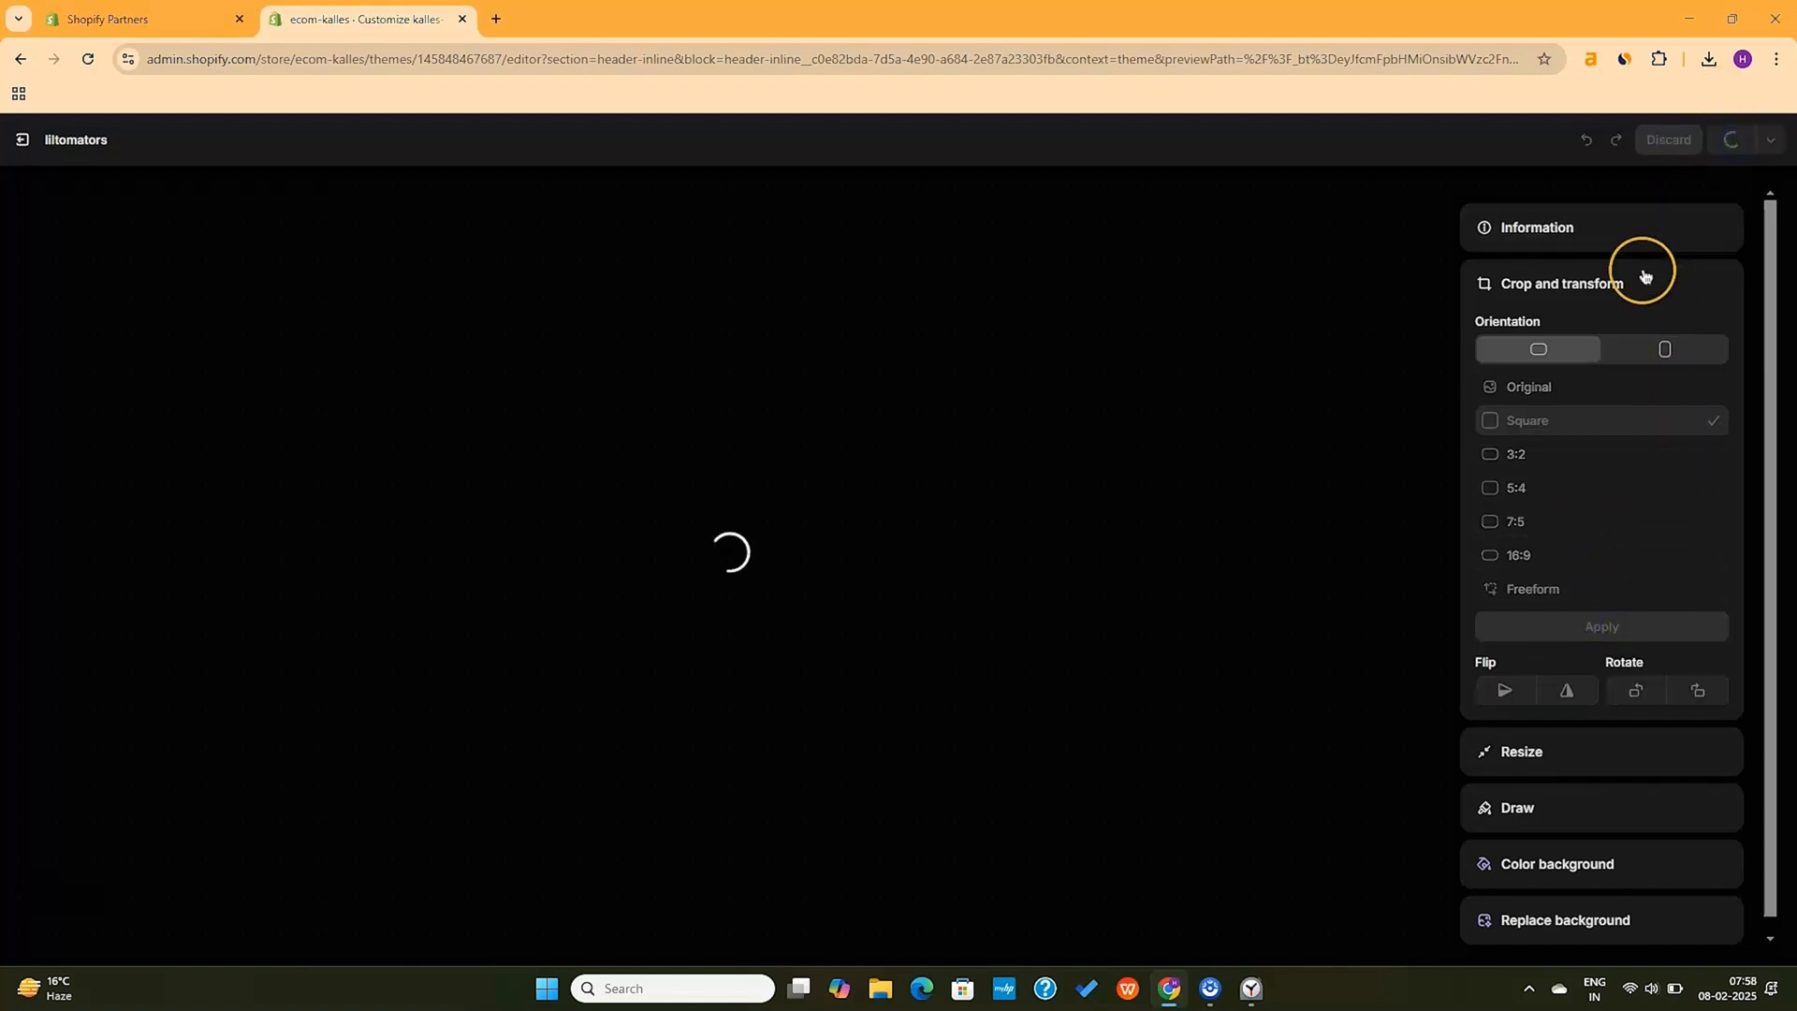
click(26, 141)
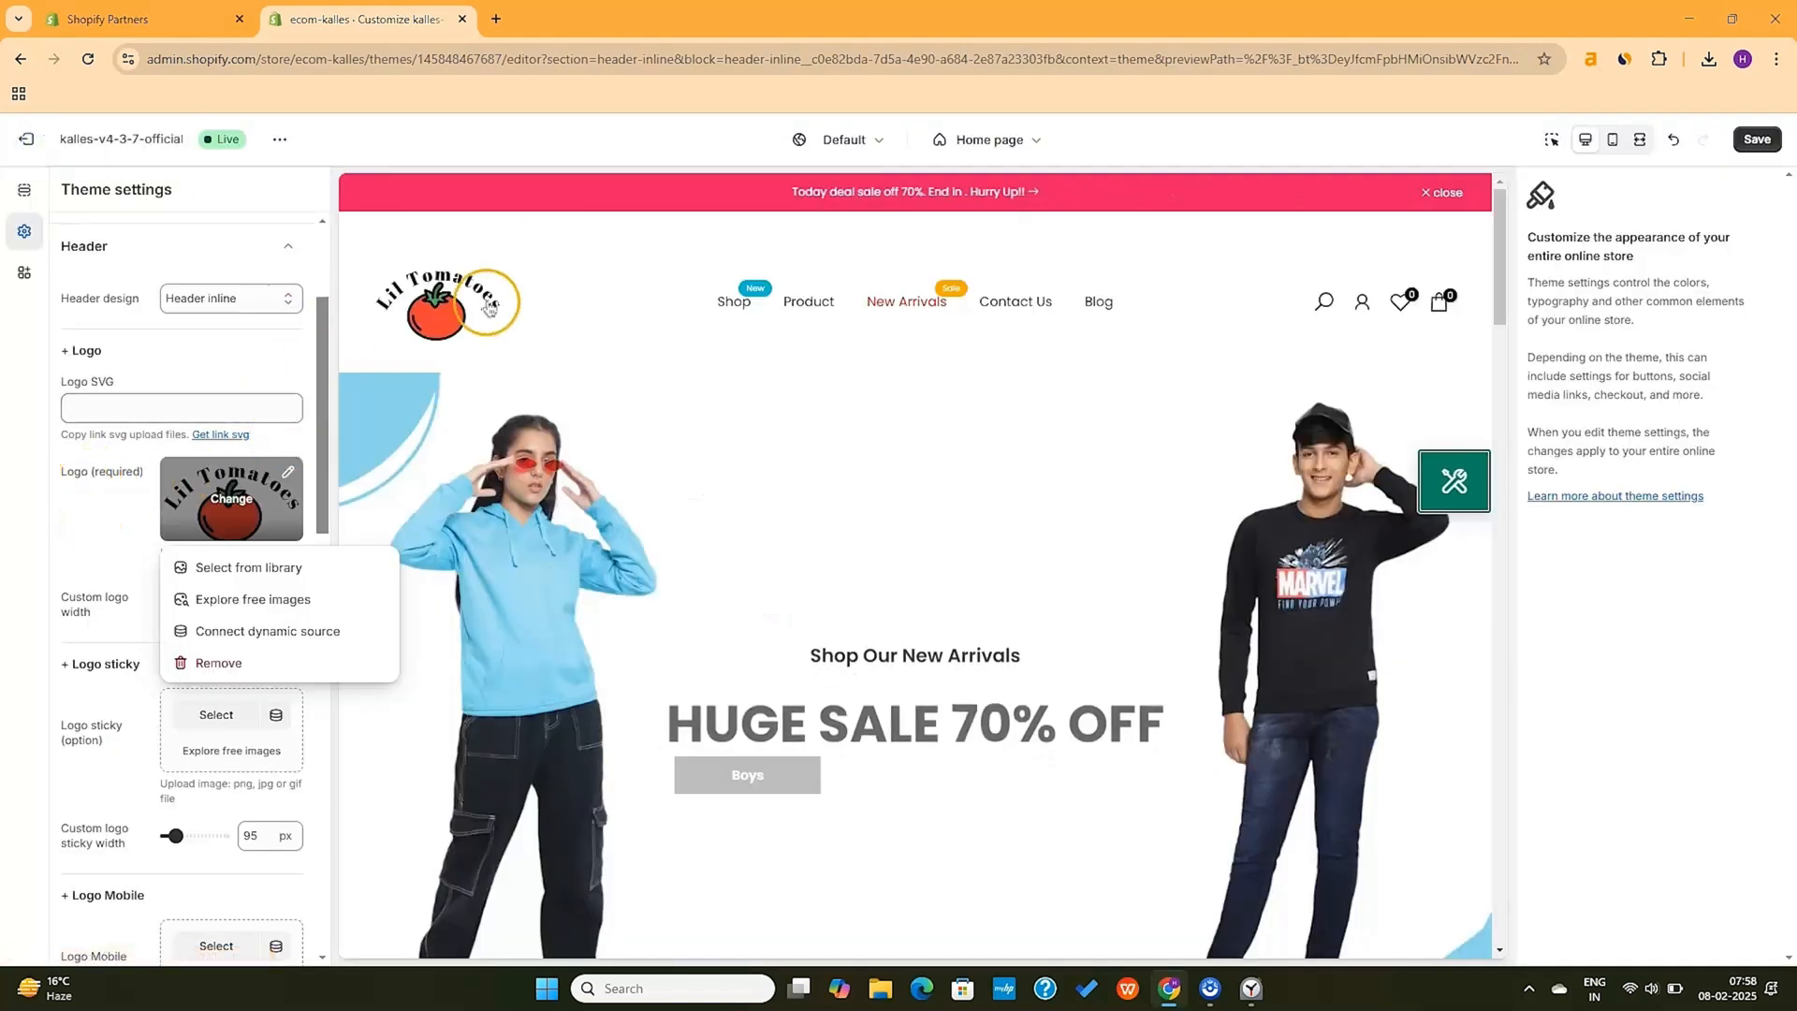
click(65, 522)
Set the header design to Header sidebar and try its navigation menu in the store preview
scroll(237, 365, up, 3)
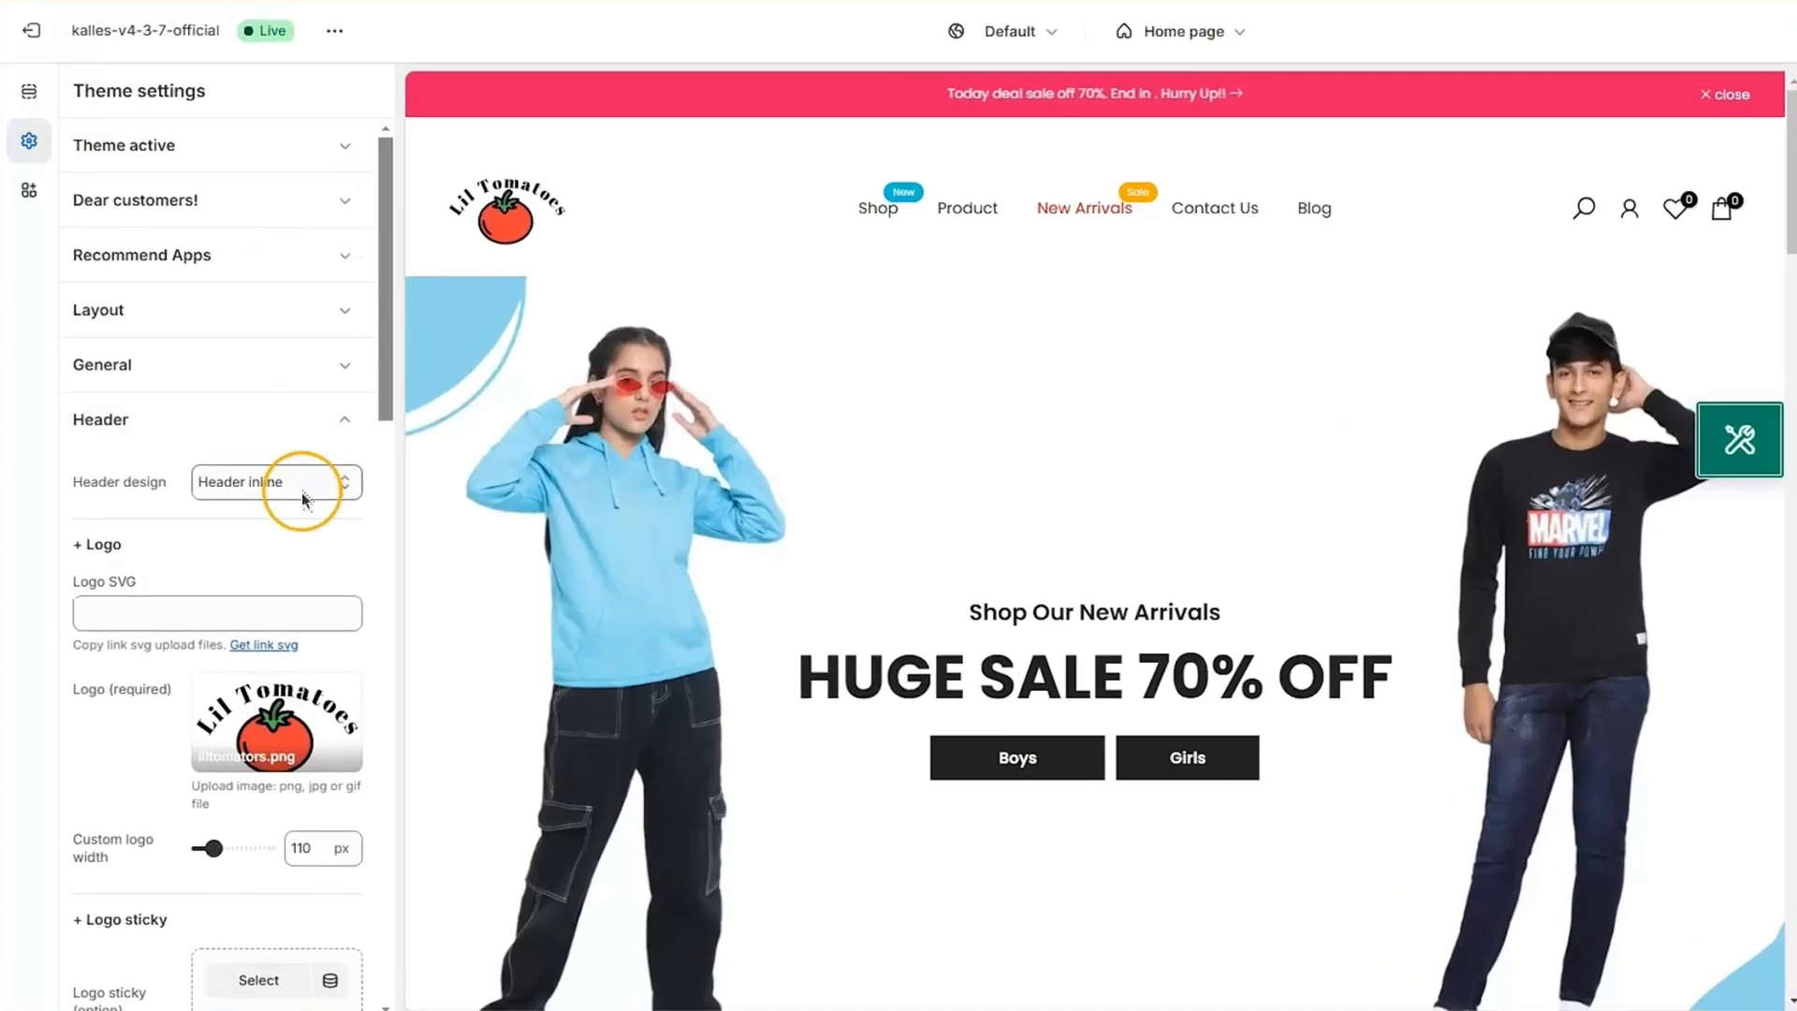
click(245, 520)
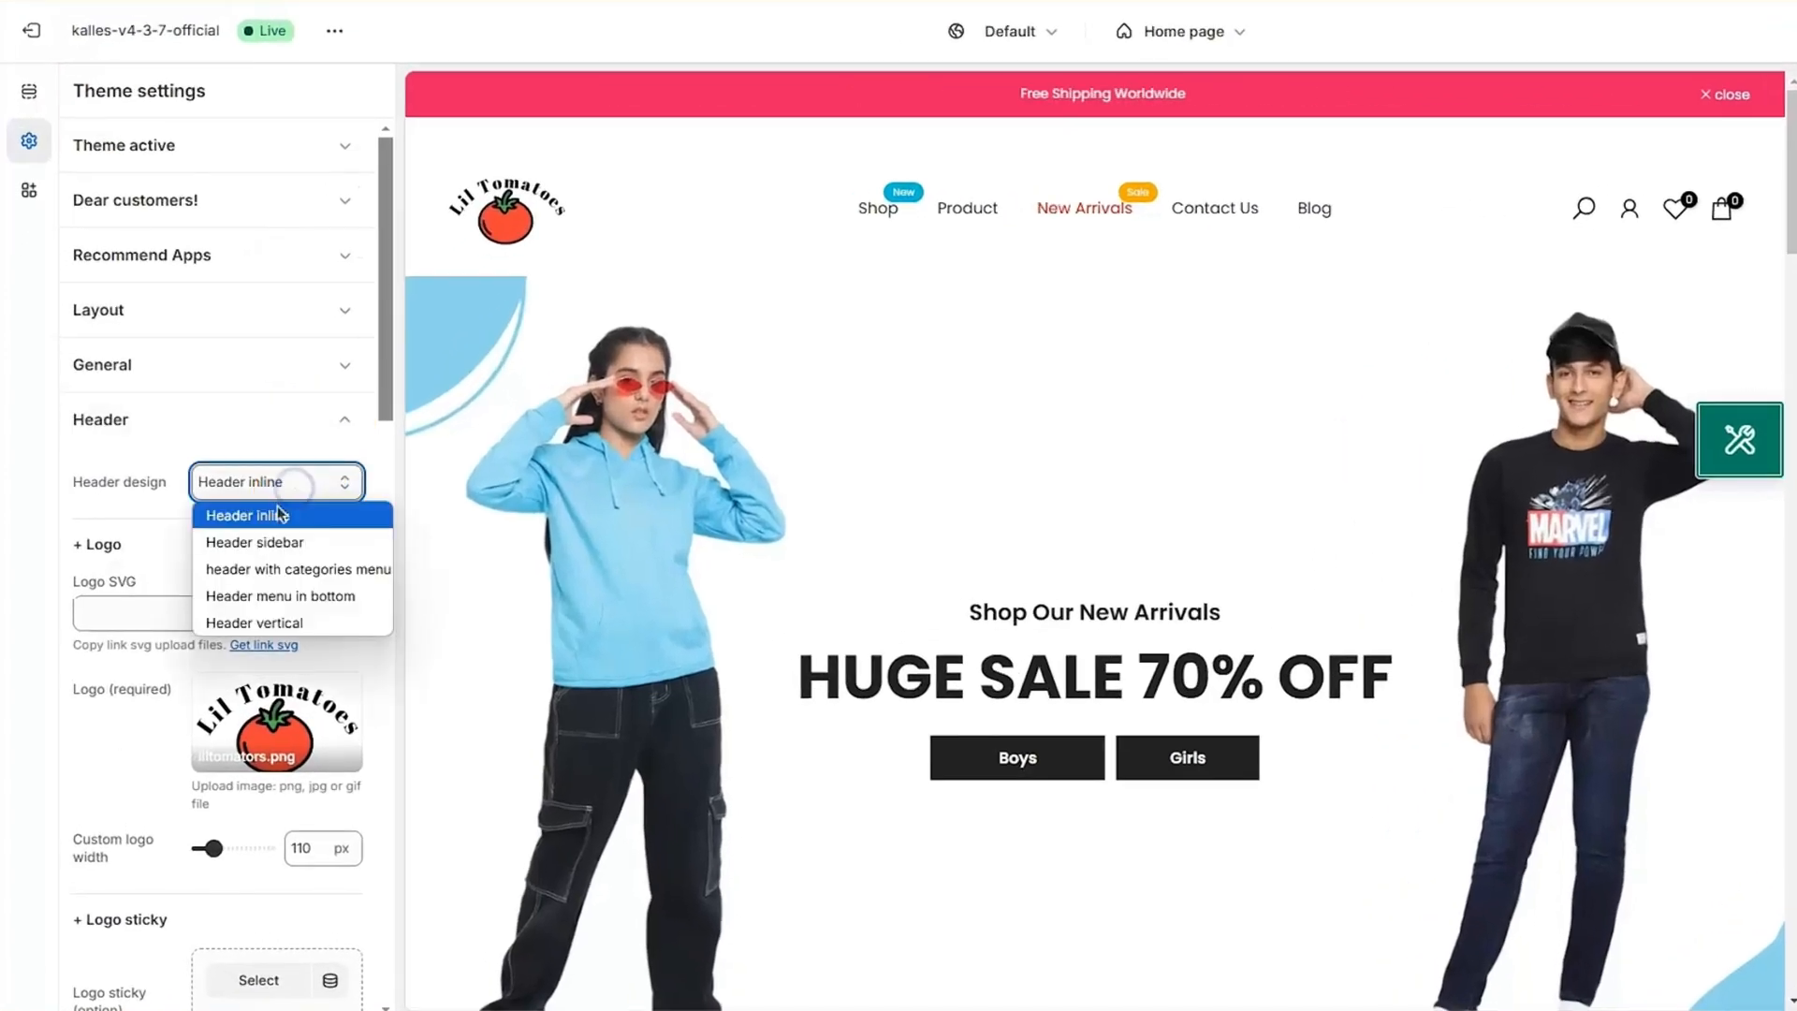
click(285, 537)
click(453, 252)
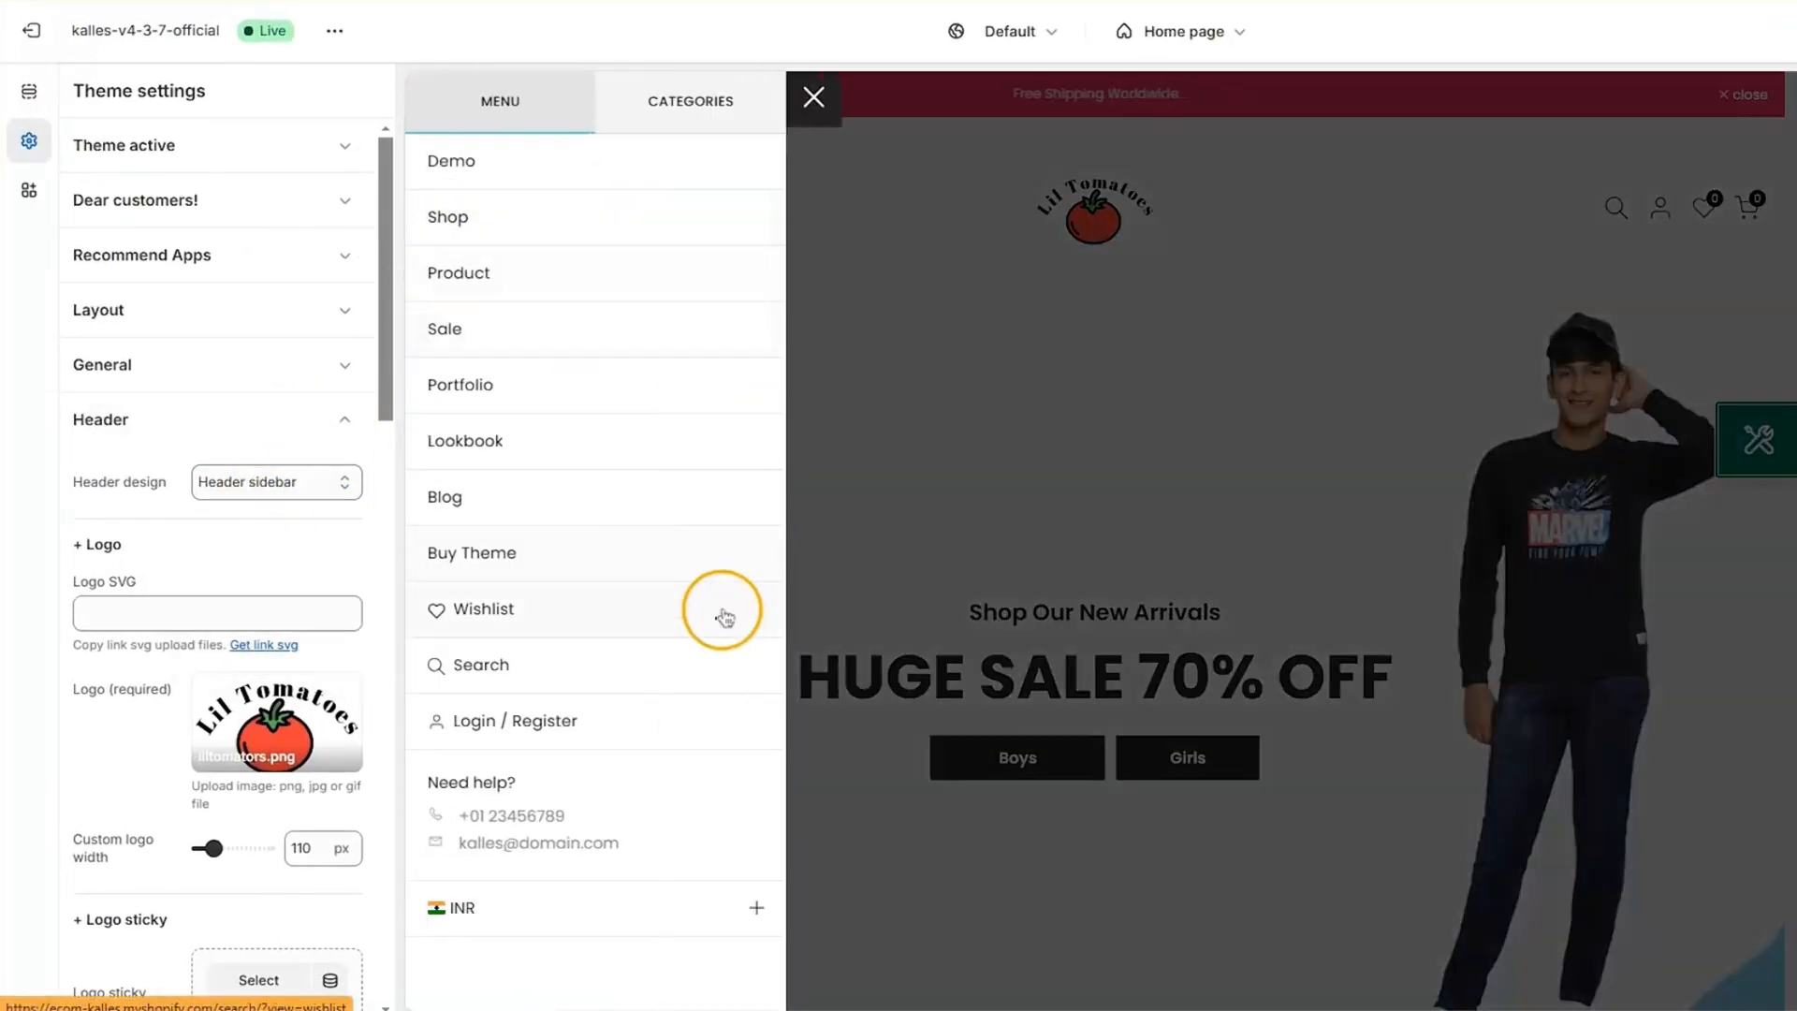
click(812, 88)
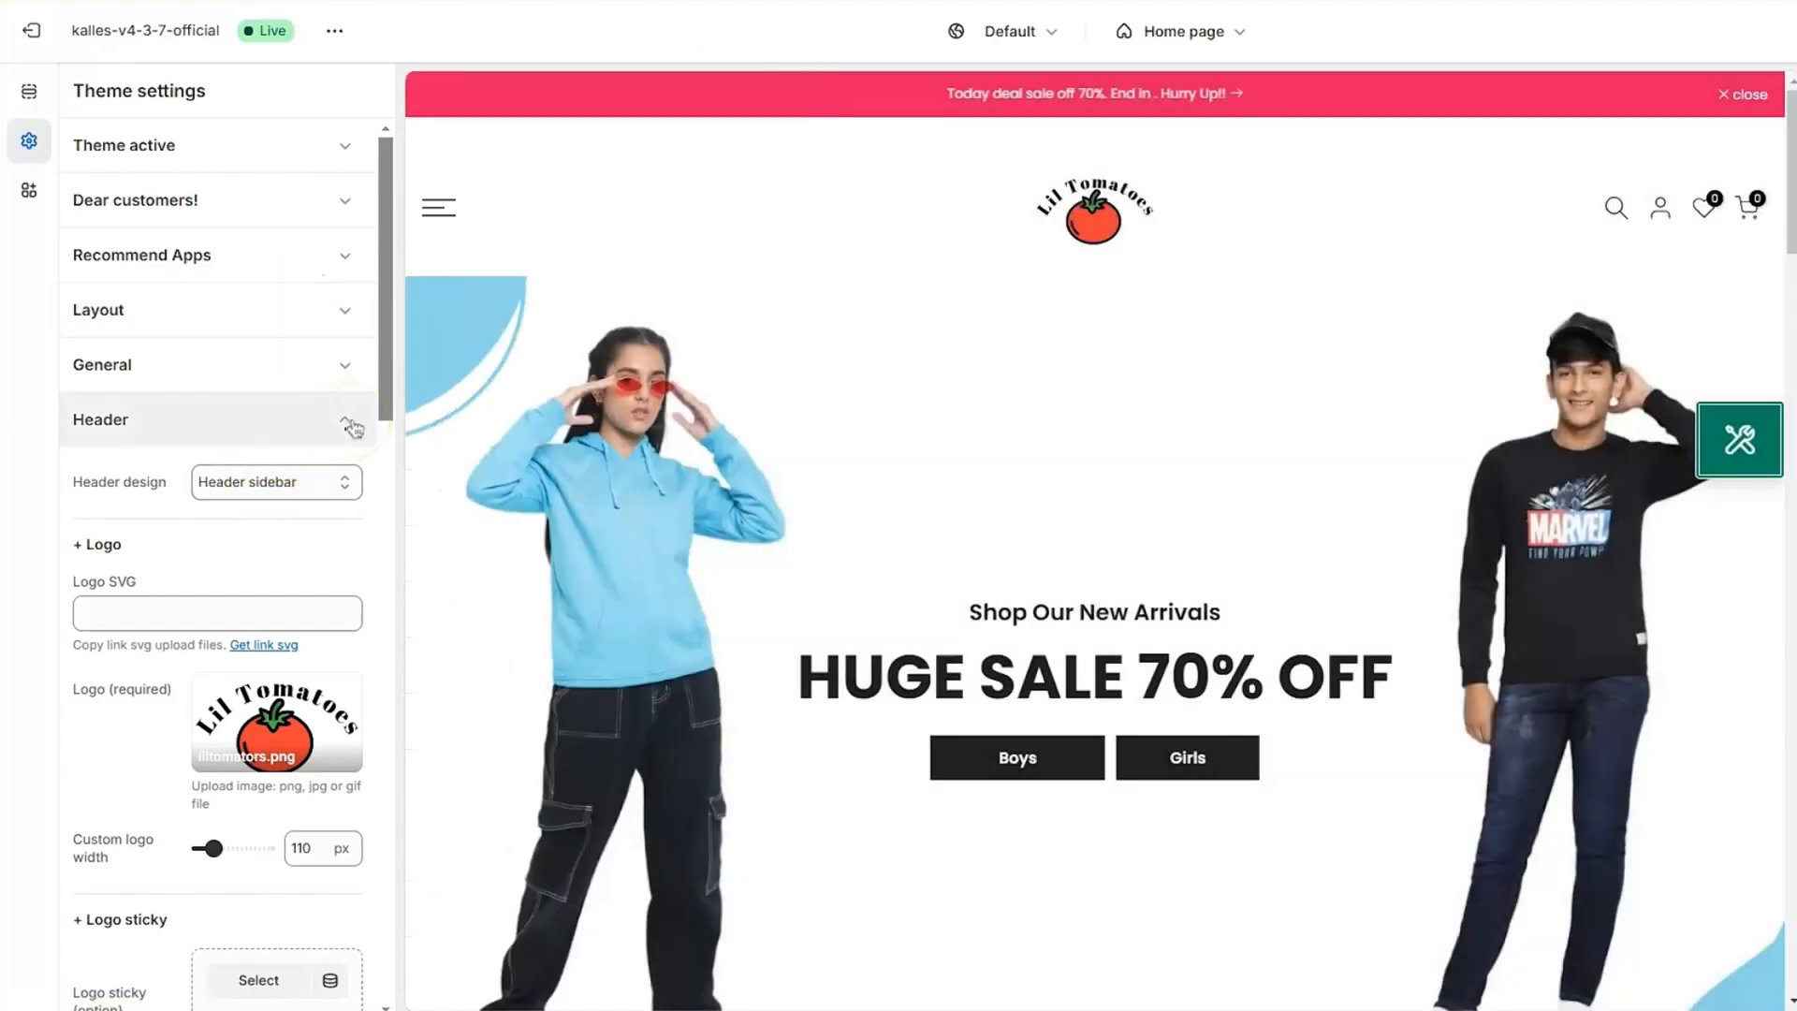
Try the Header menu in bottom, header with categories menu and Header vertical designs, and return the header design to Header inline
click(308, 482)
click(300, 595)
click(271, 482)
click(250, 567)
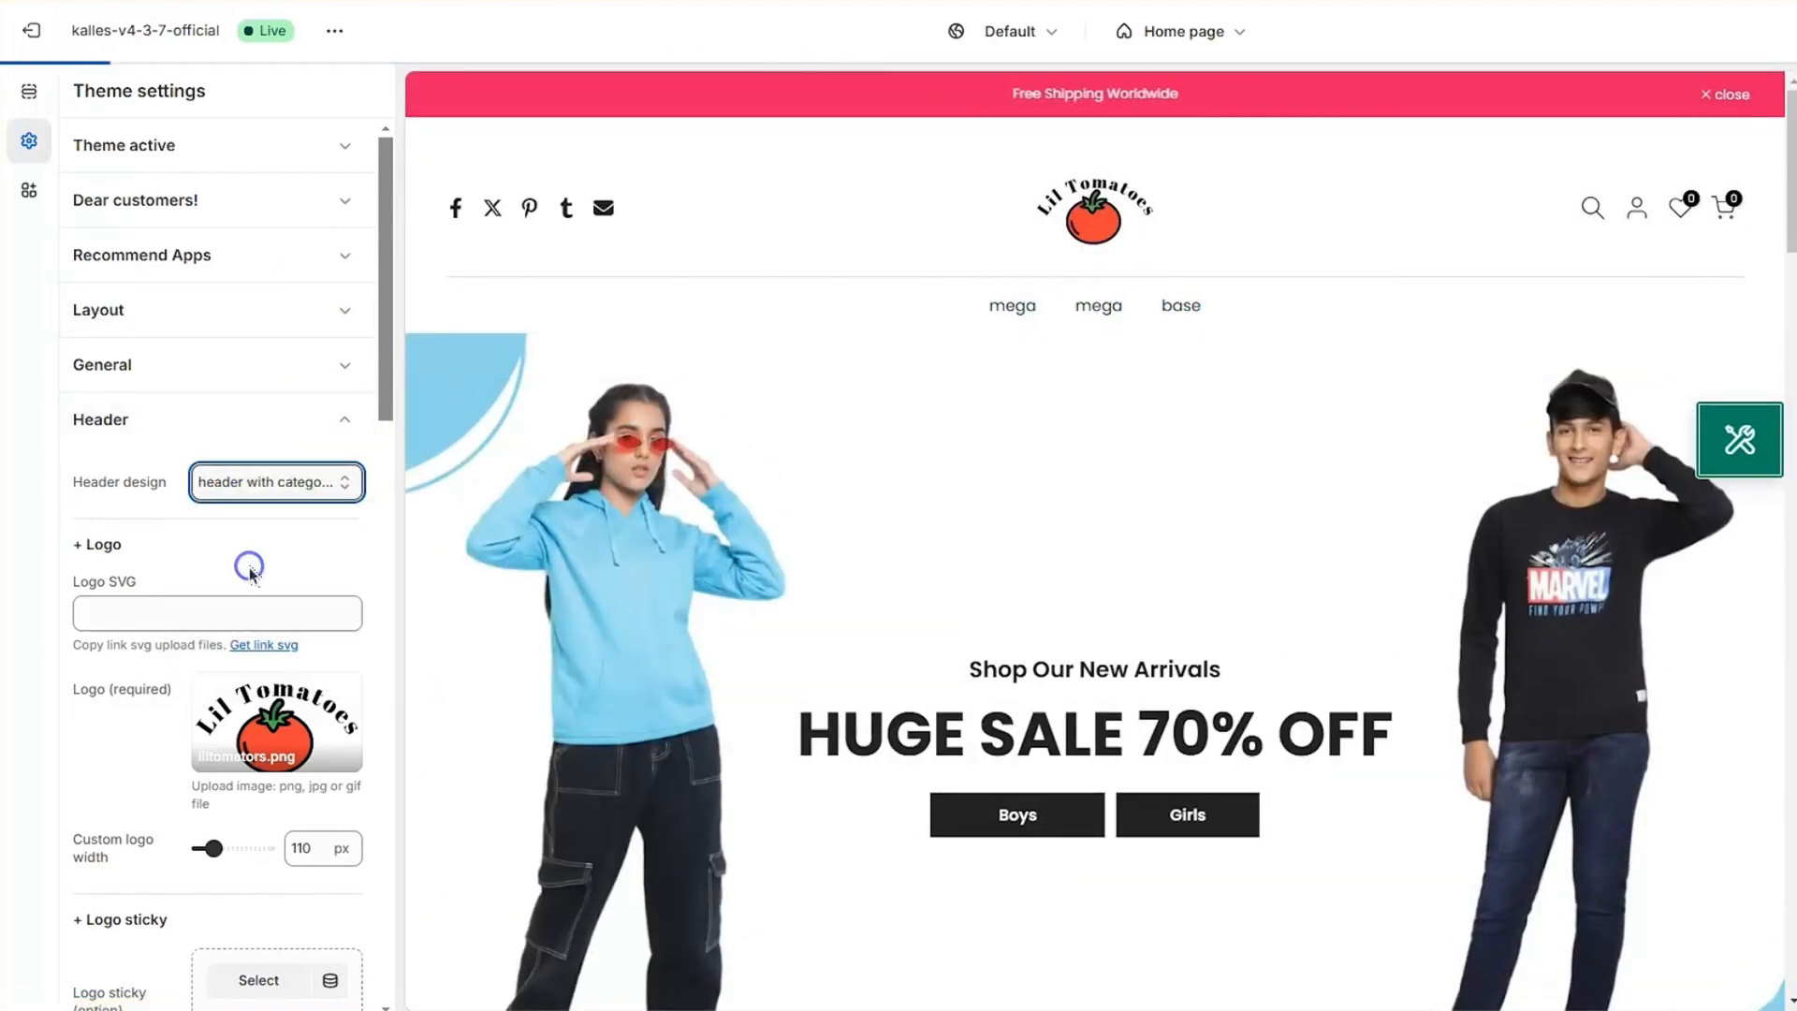
click(245, 481)
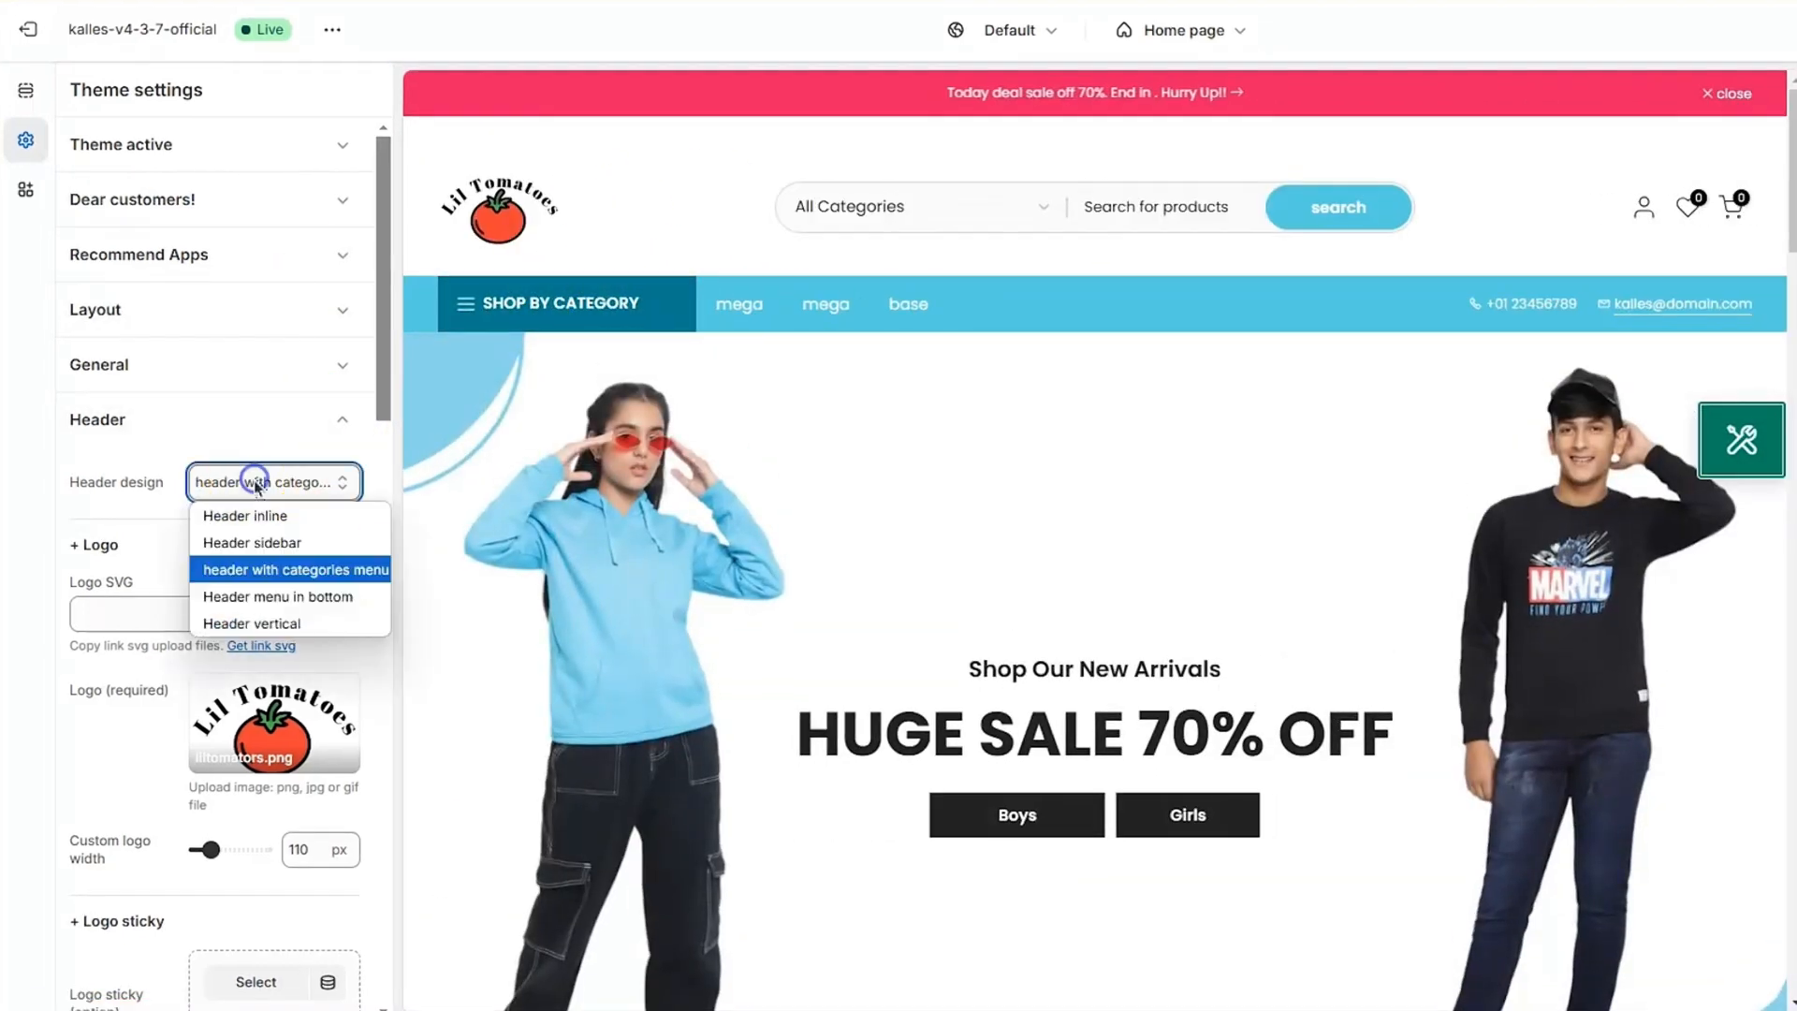
click(253, 627)
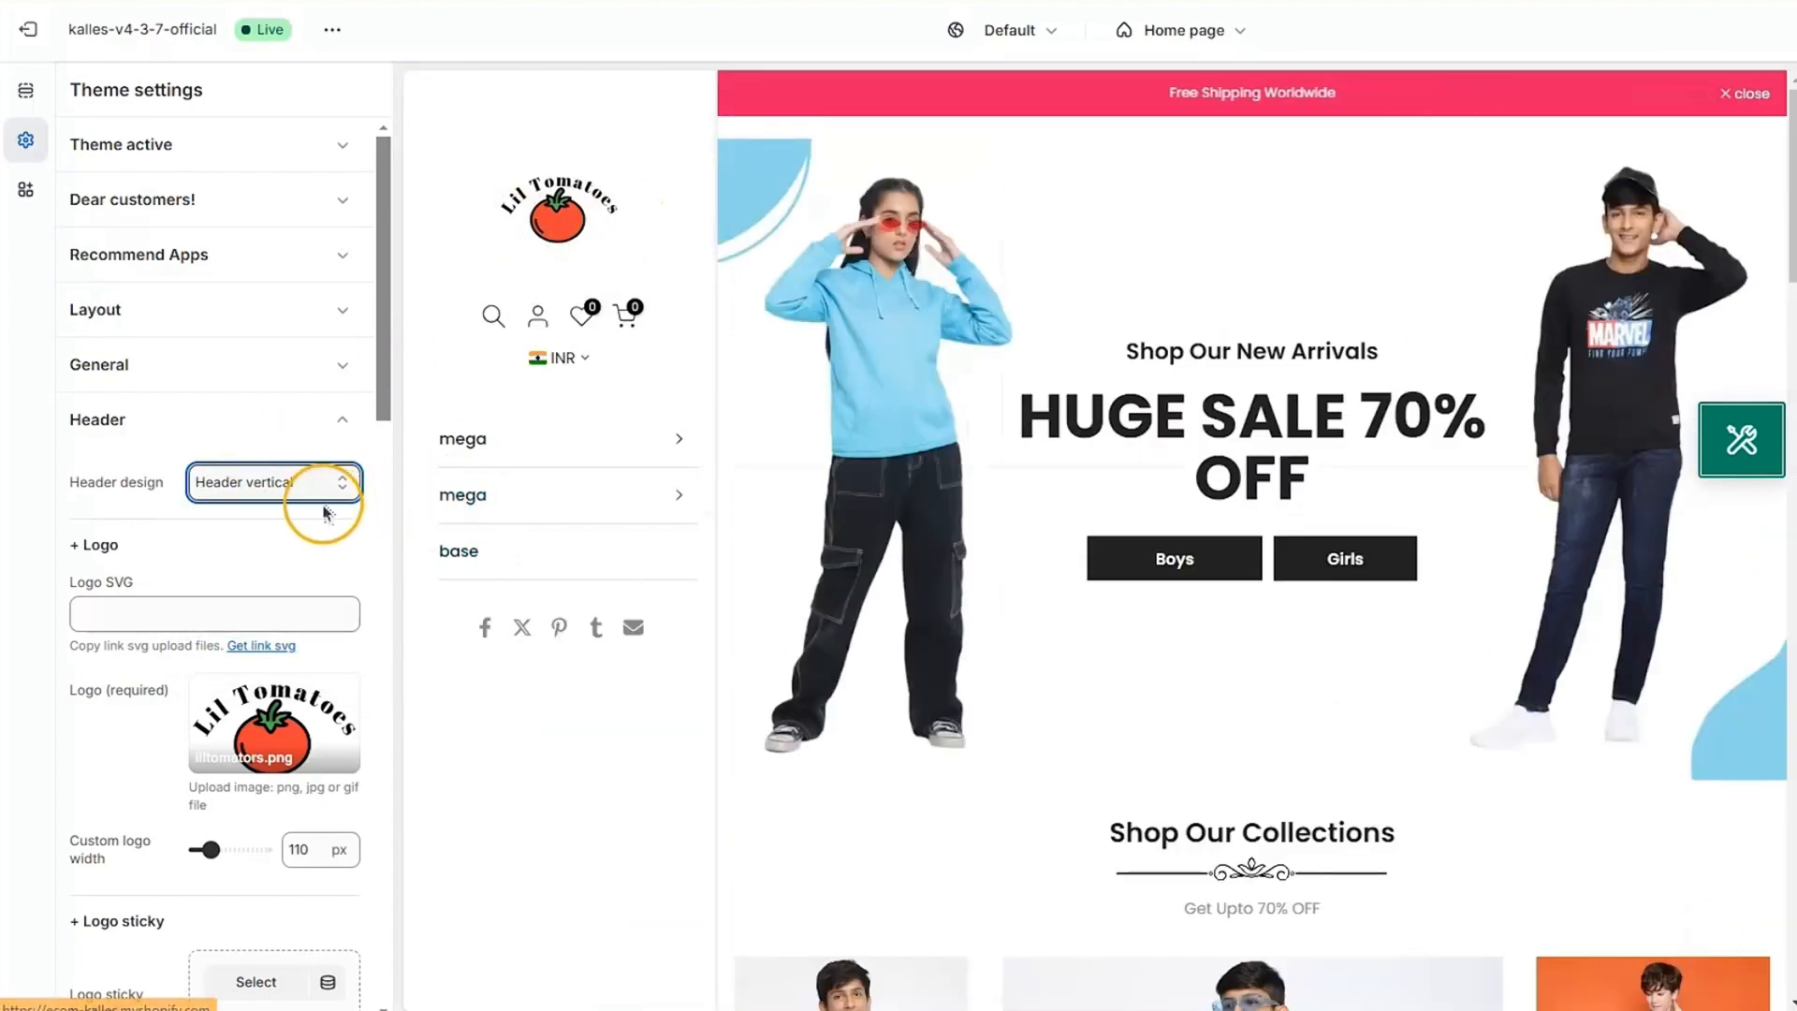
click(275, 483)
click(248, 516)
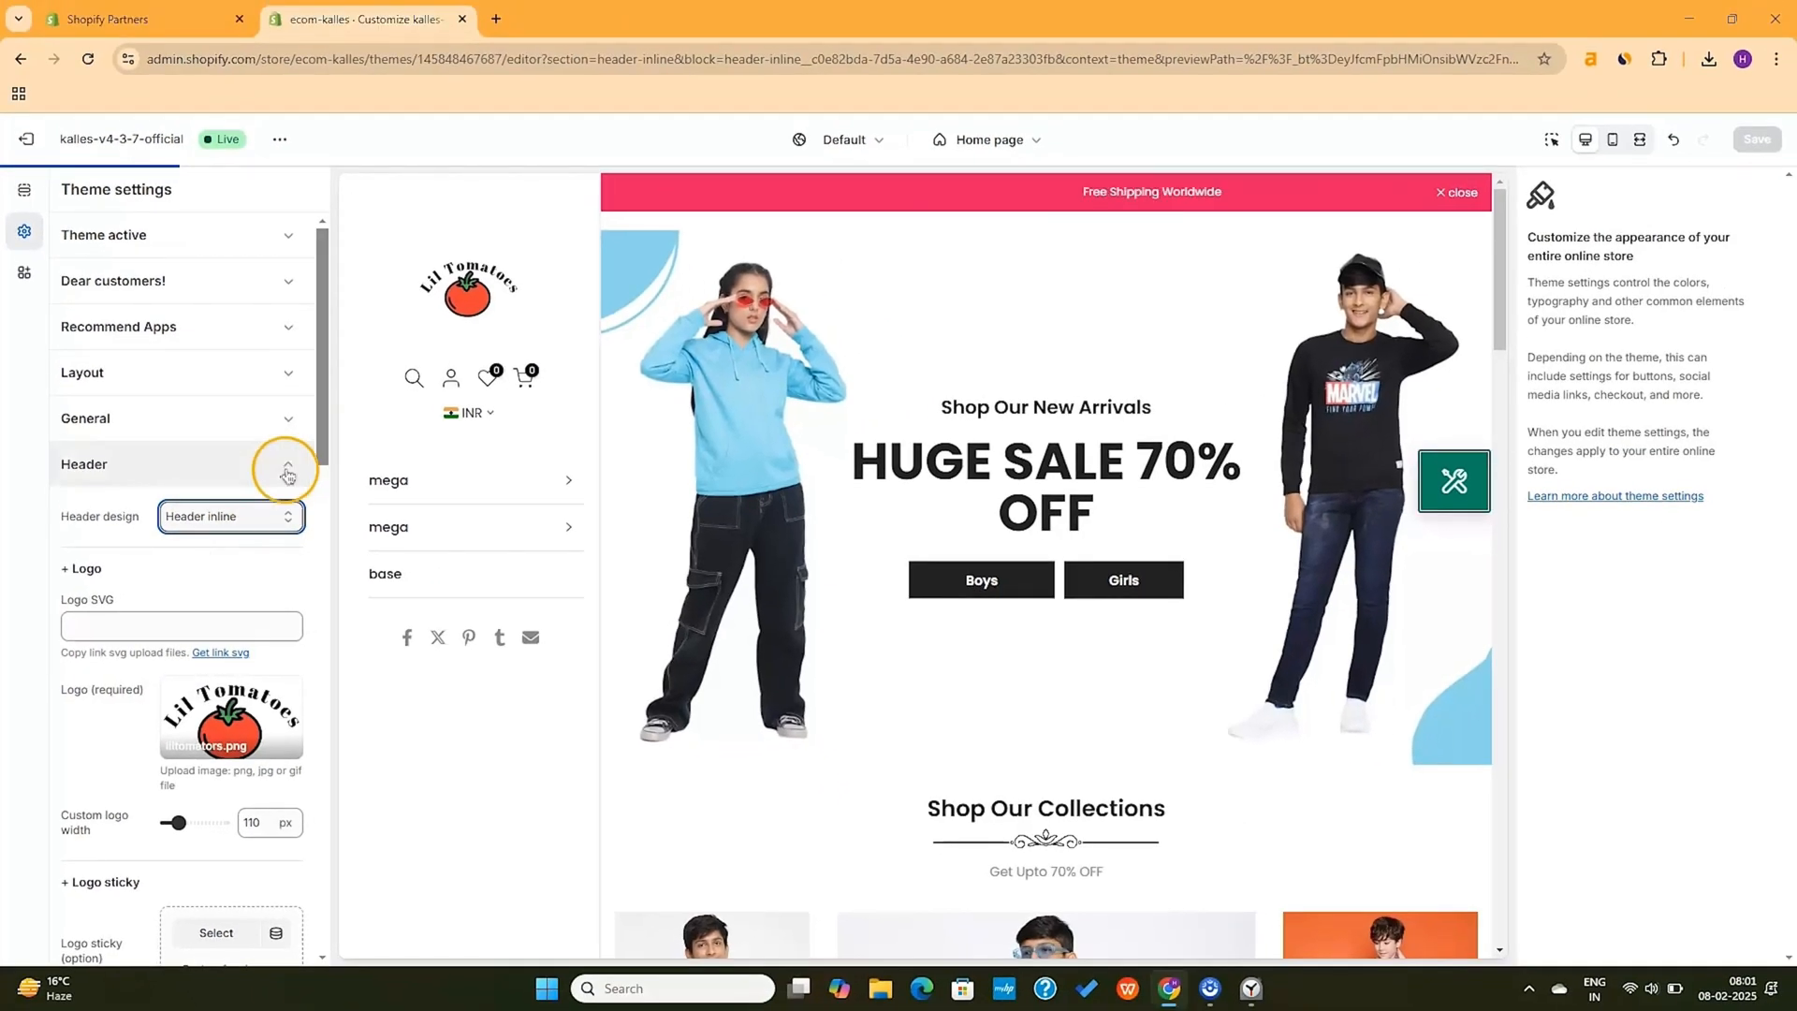
click(335, 420)
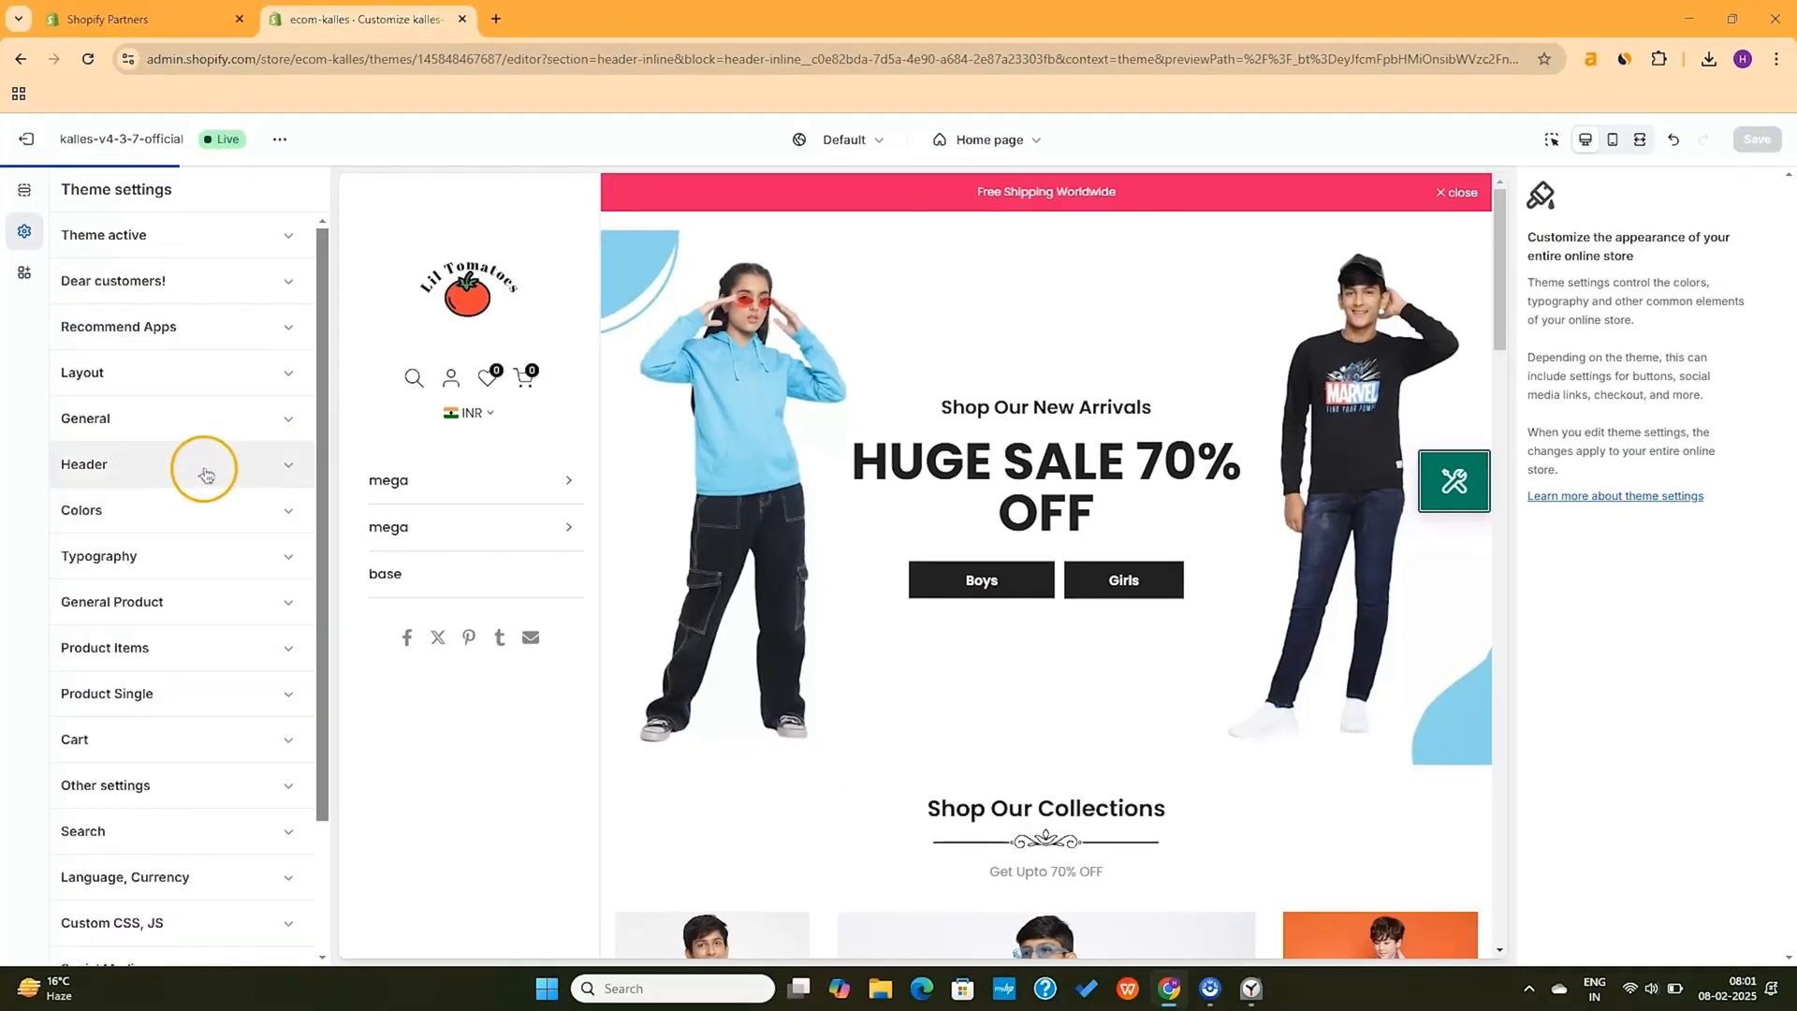
Look through the Typography, General Product and Product Items groups of the theme settings
scroll(168, 449, down, 2)
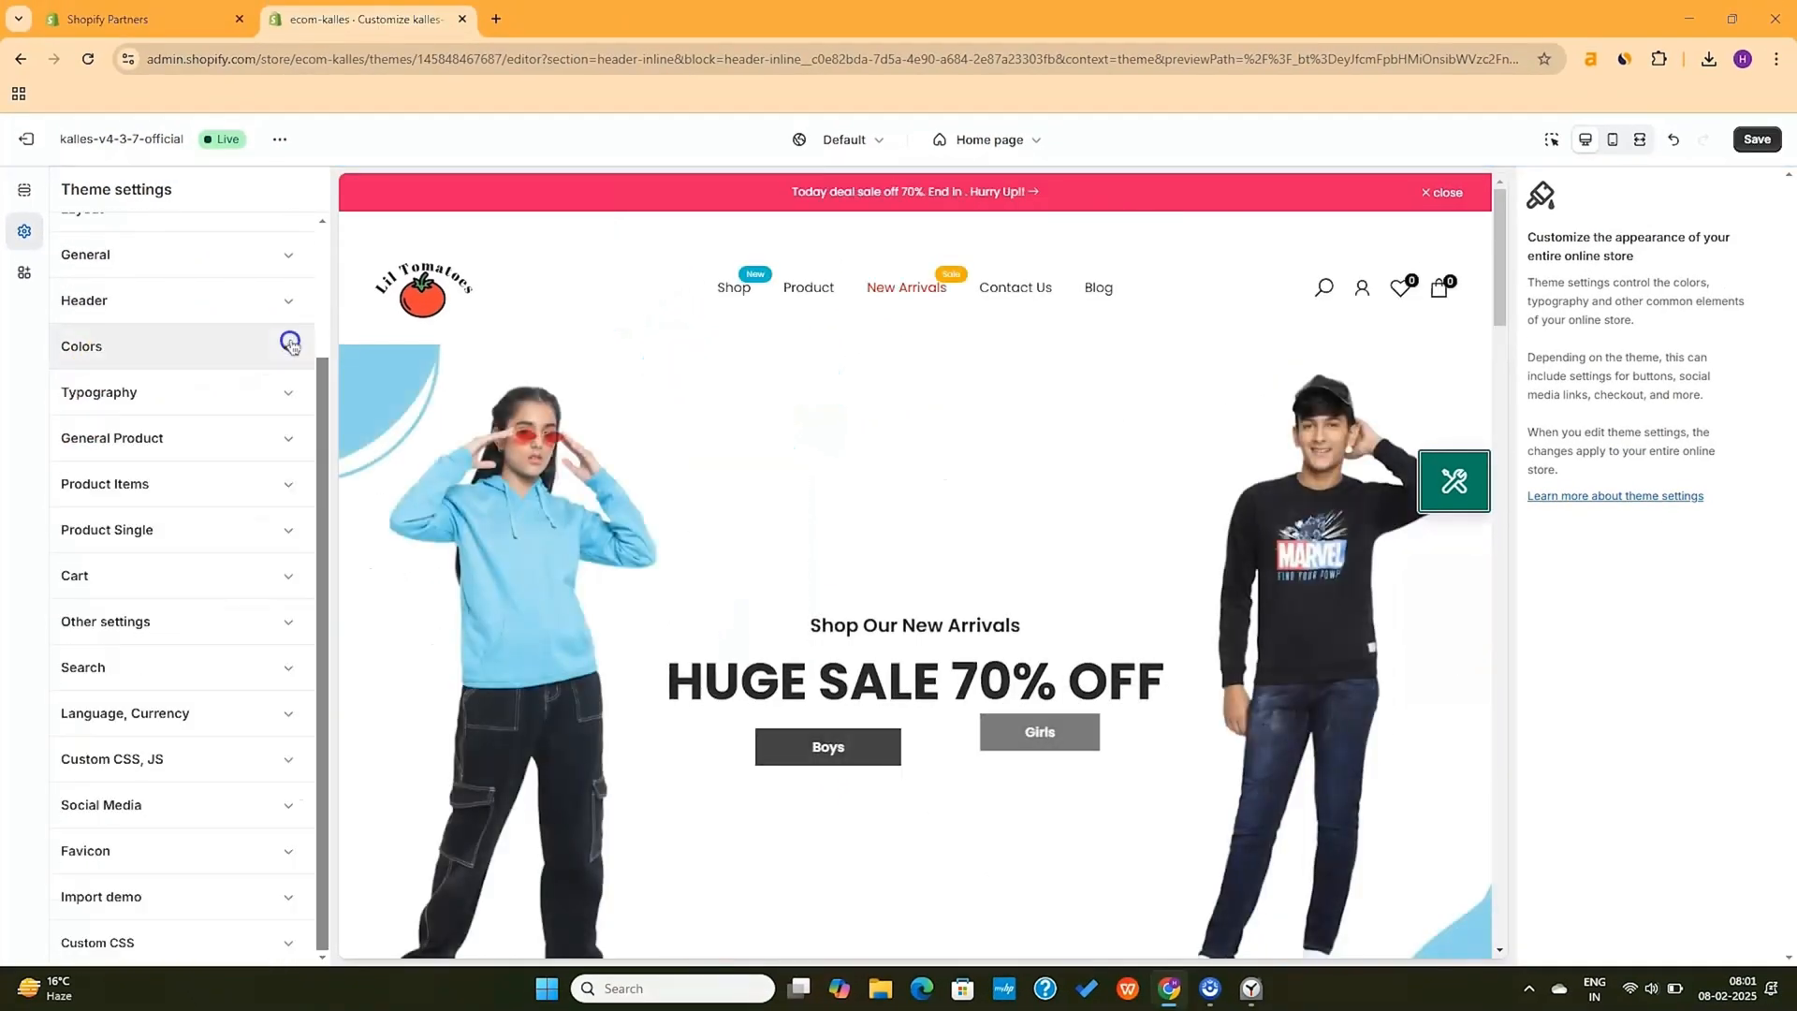
click(279, 390)
click(283, 394)
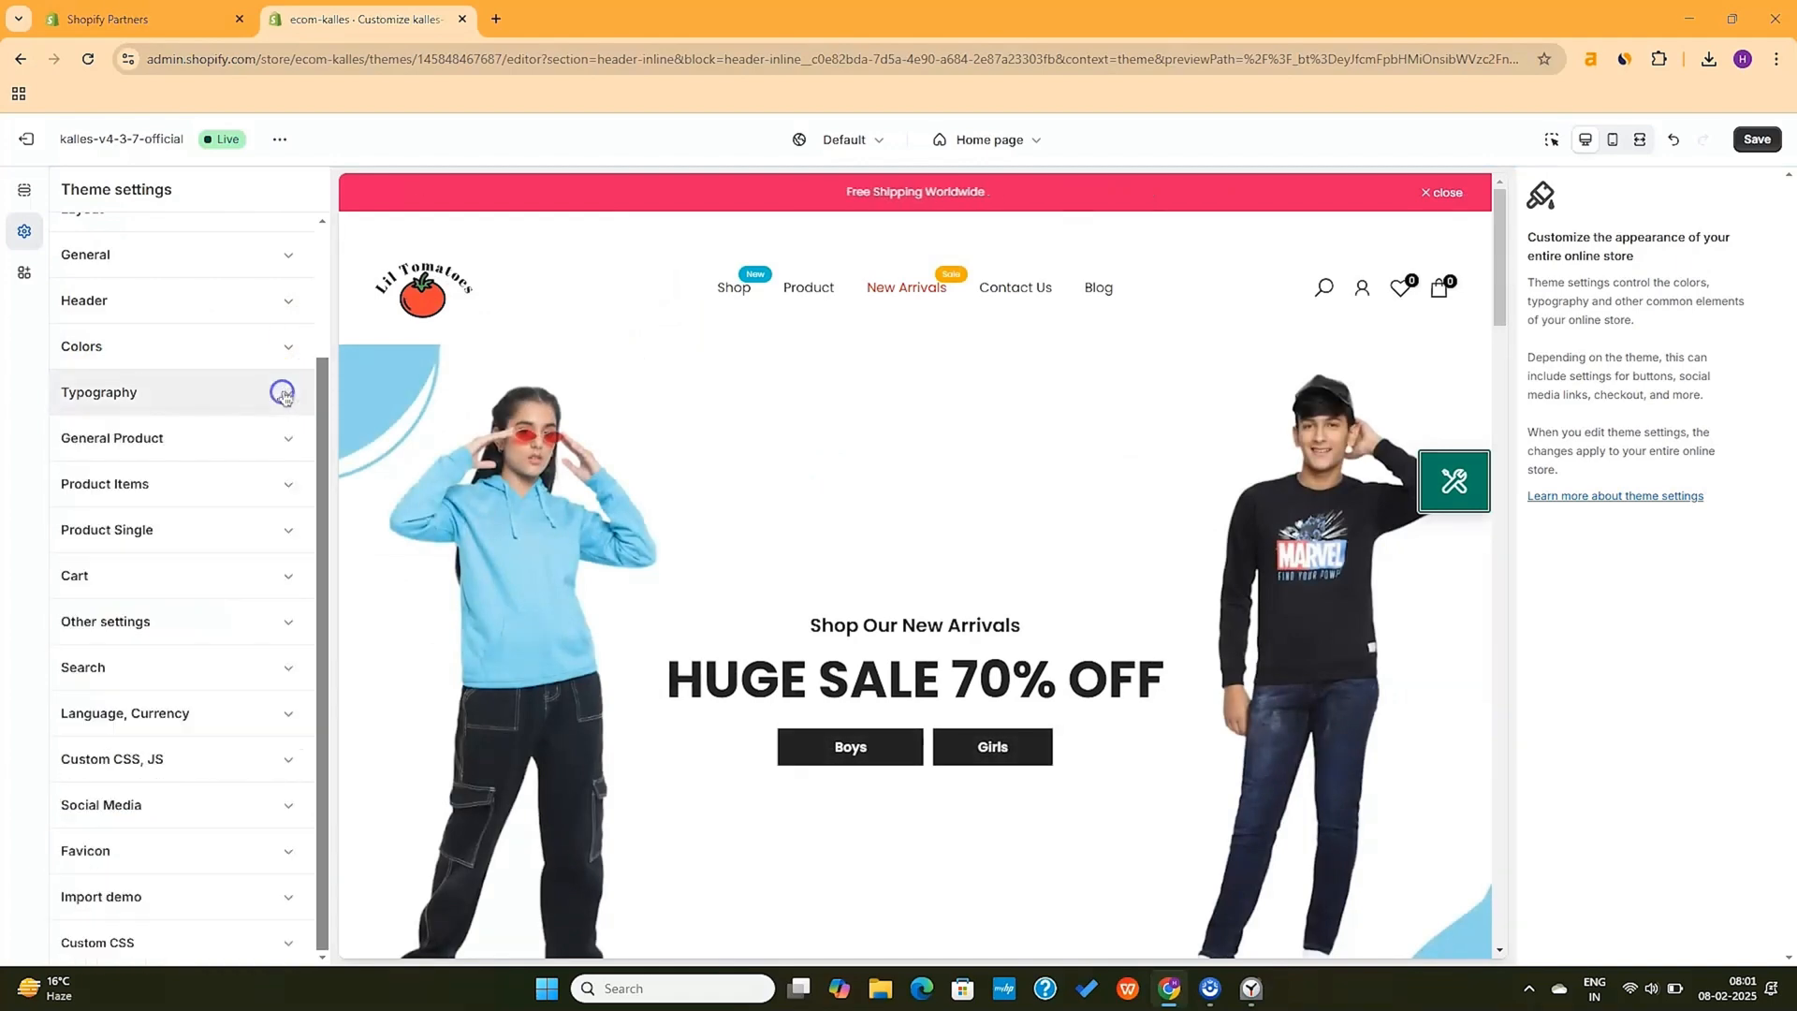
click(292, 444)
click(289, 442)
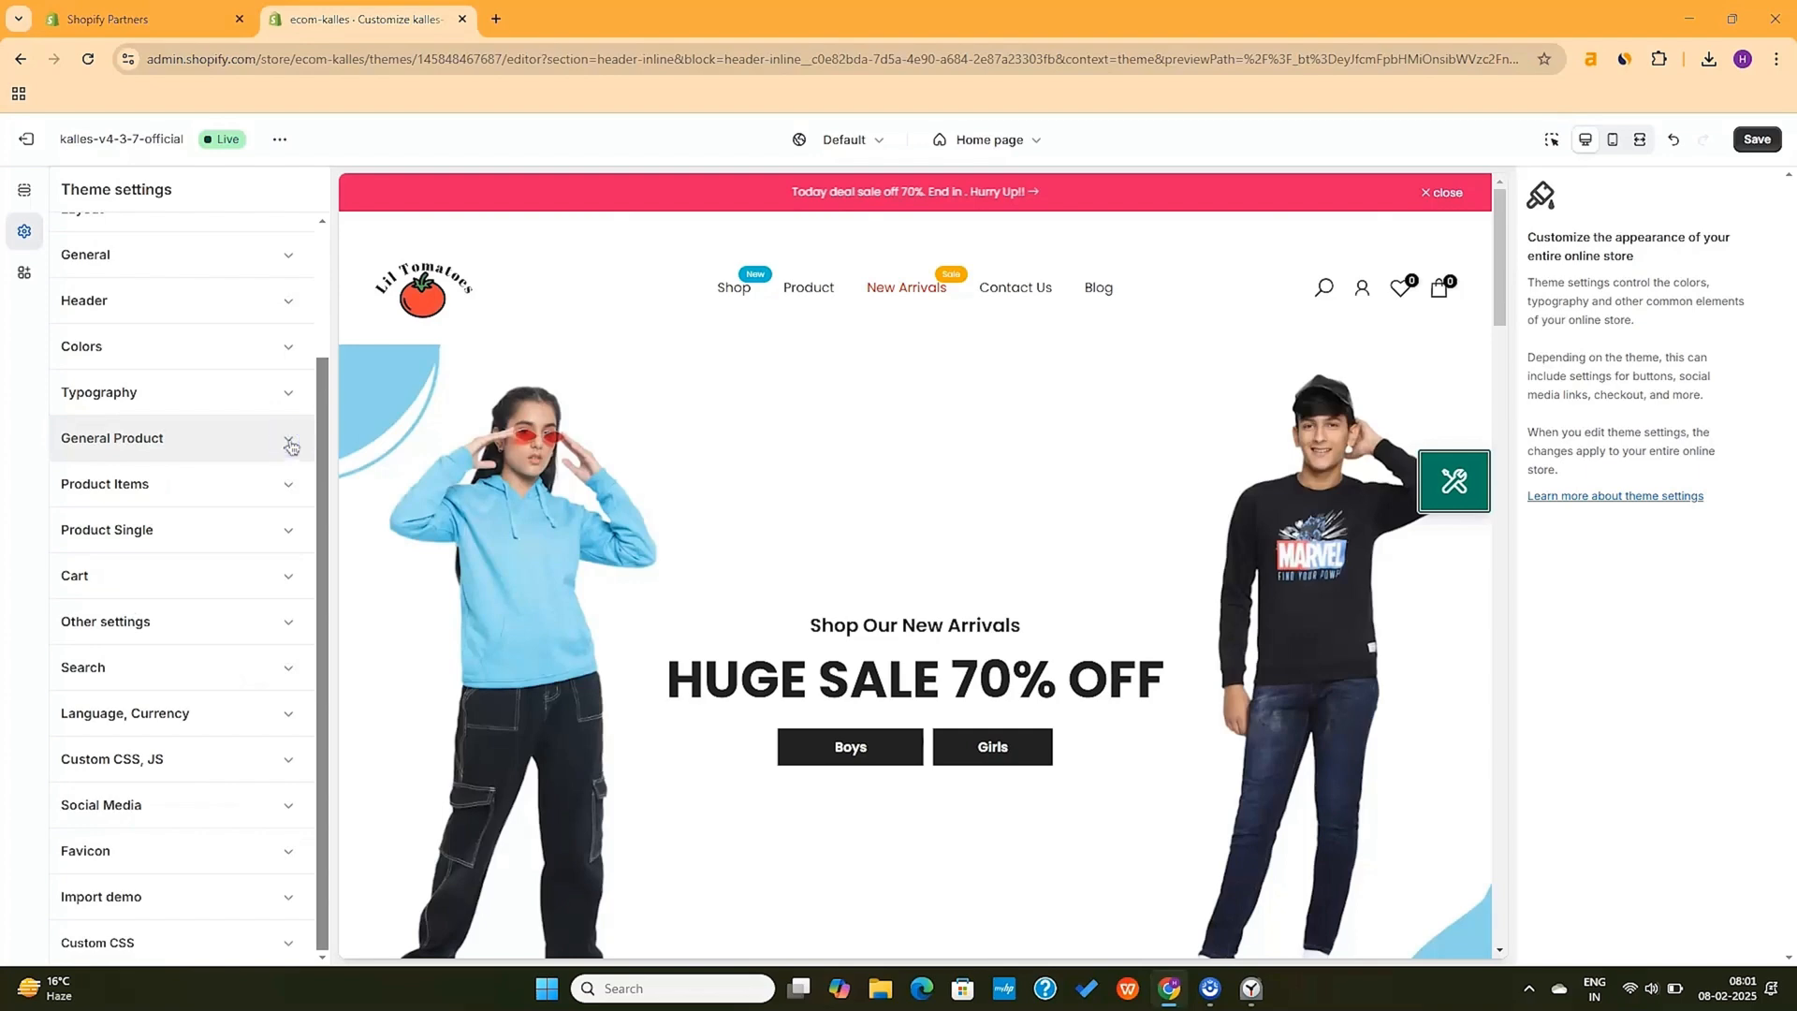
click(290, 486)
click(291, 484)
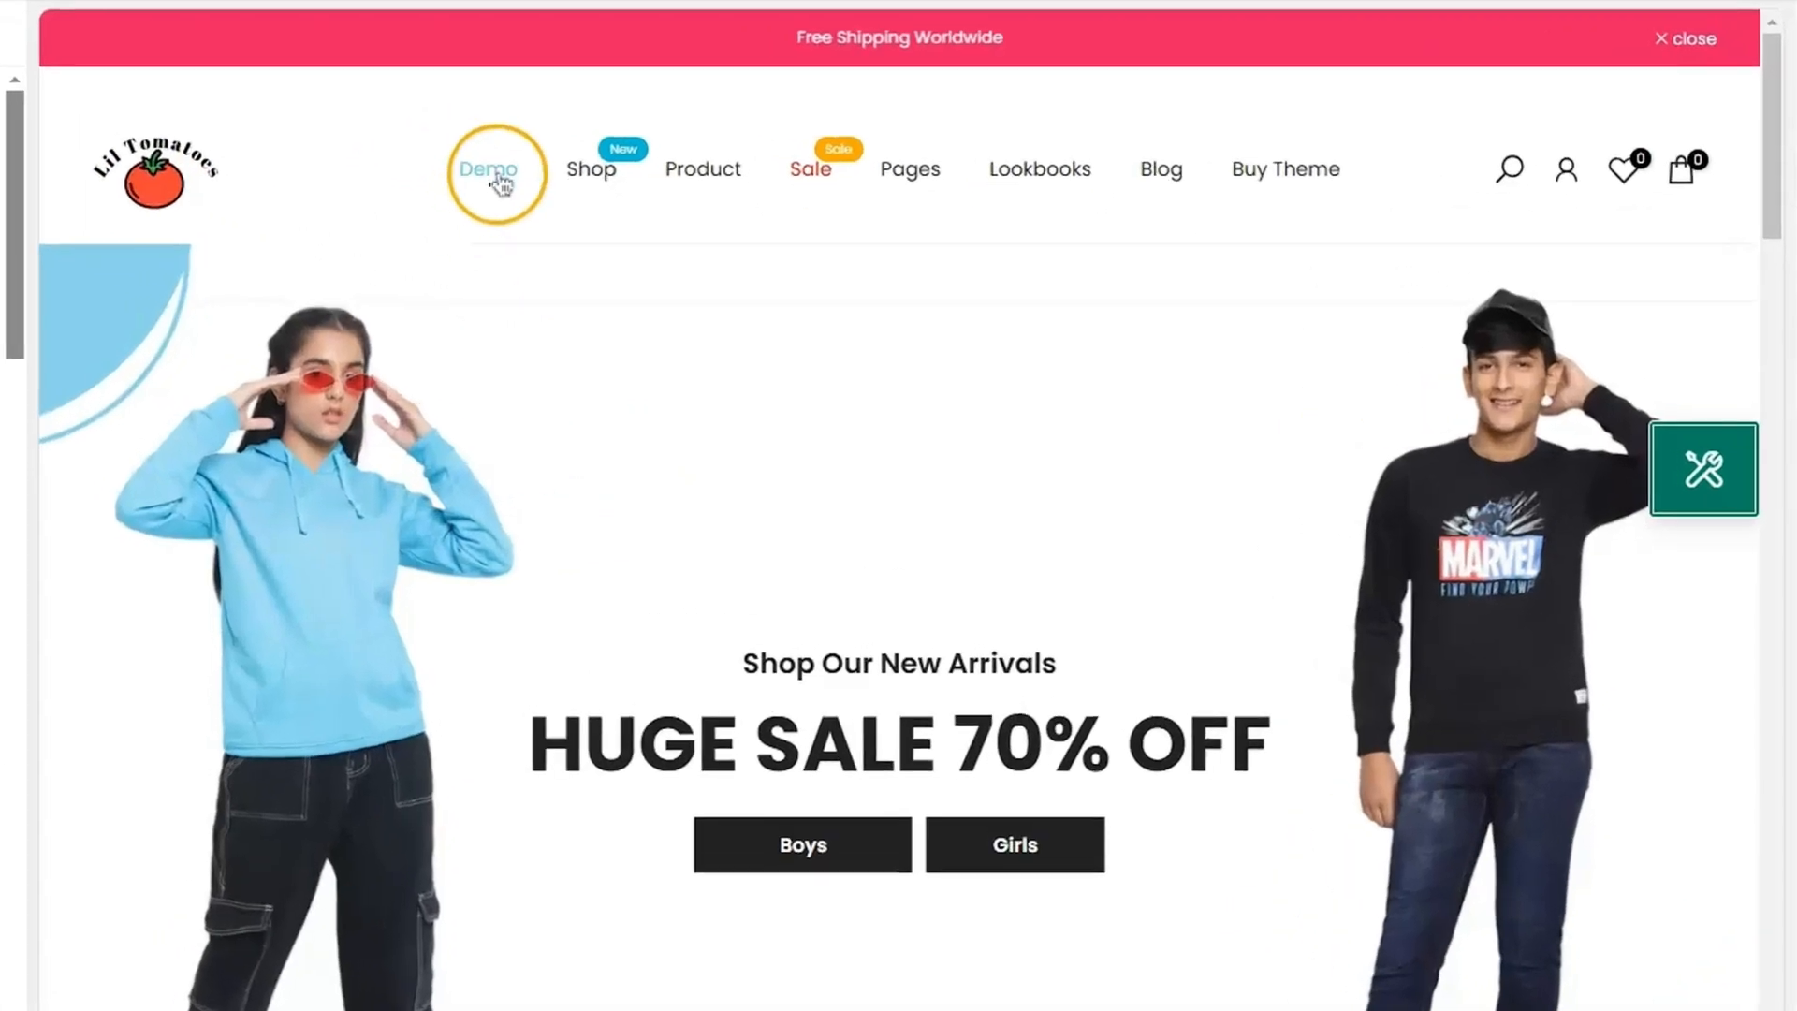
Examine the dropdowns of the store's navigation items and the block types that can be added to the Header inline section
mouse_move(711, 271)
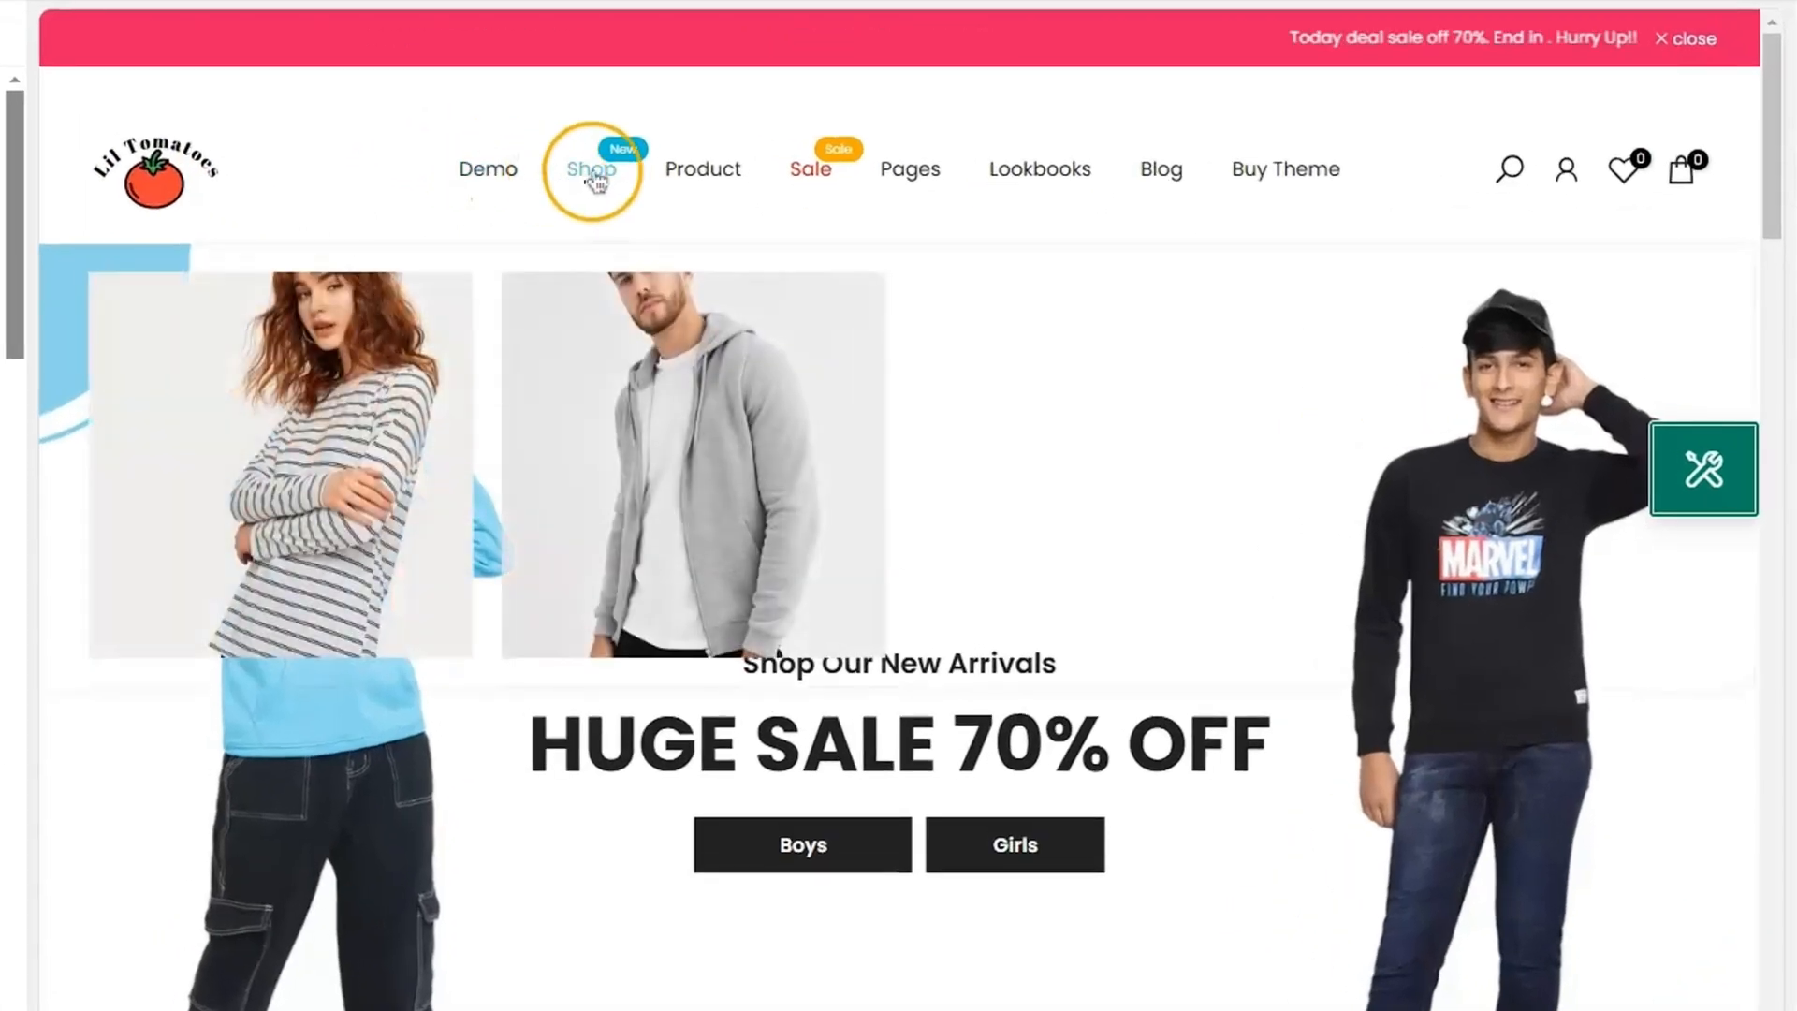
mouse_move(733, 227)
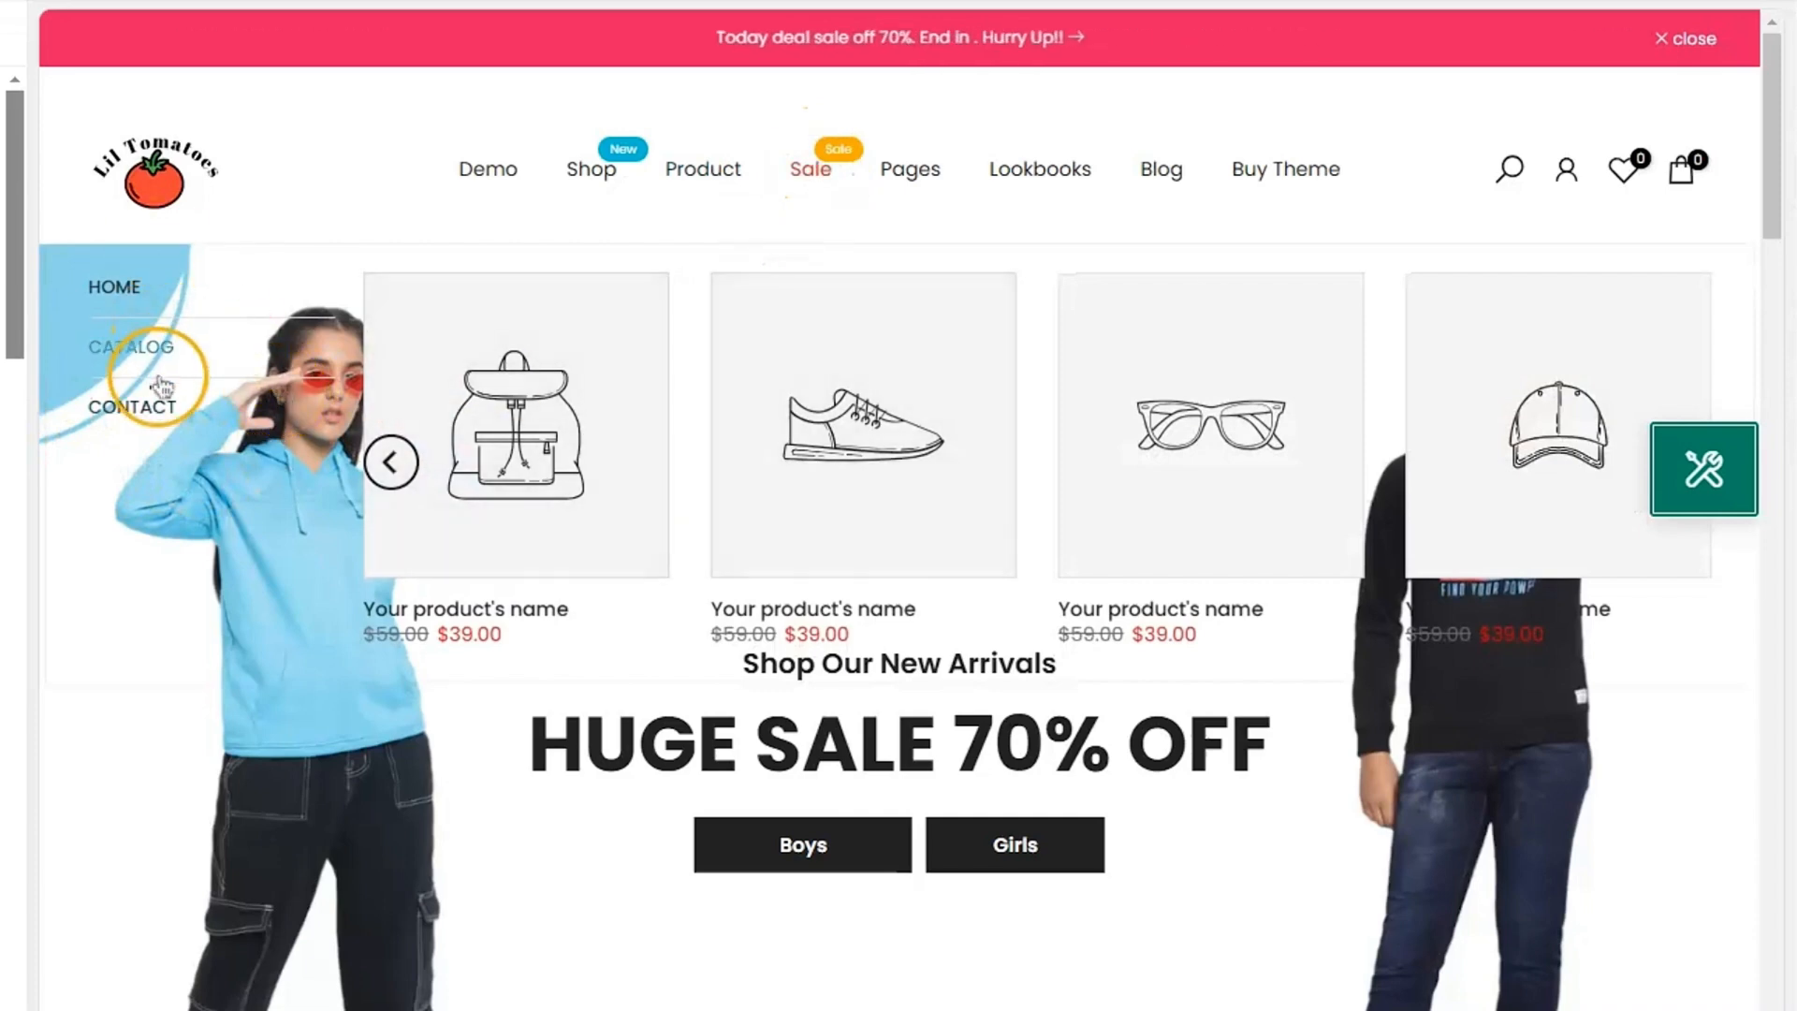
mouse_move(955, 185)
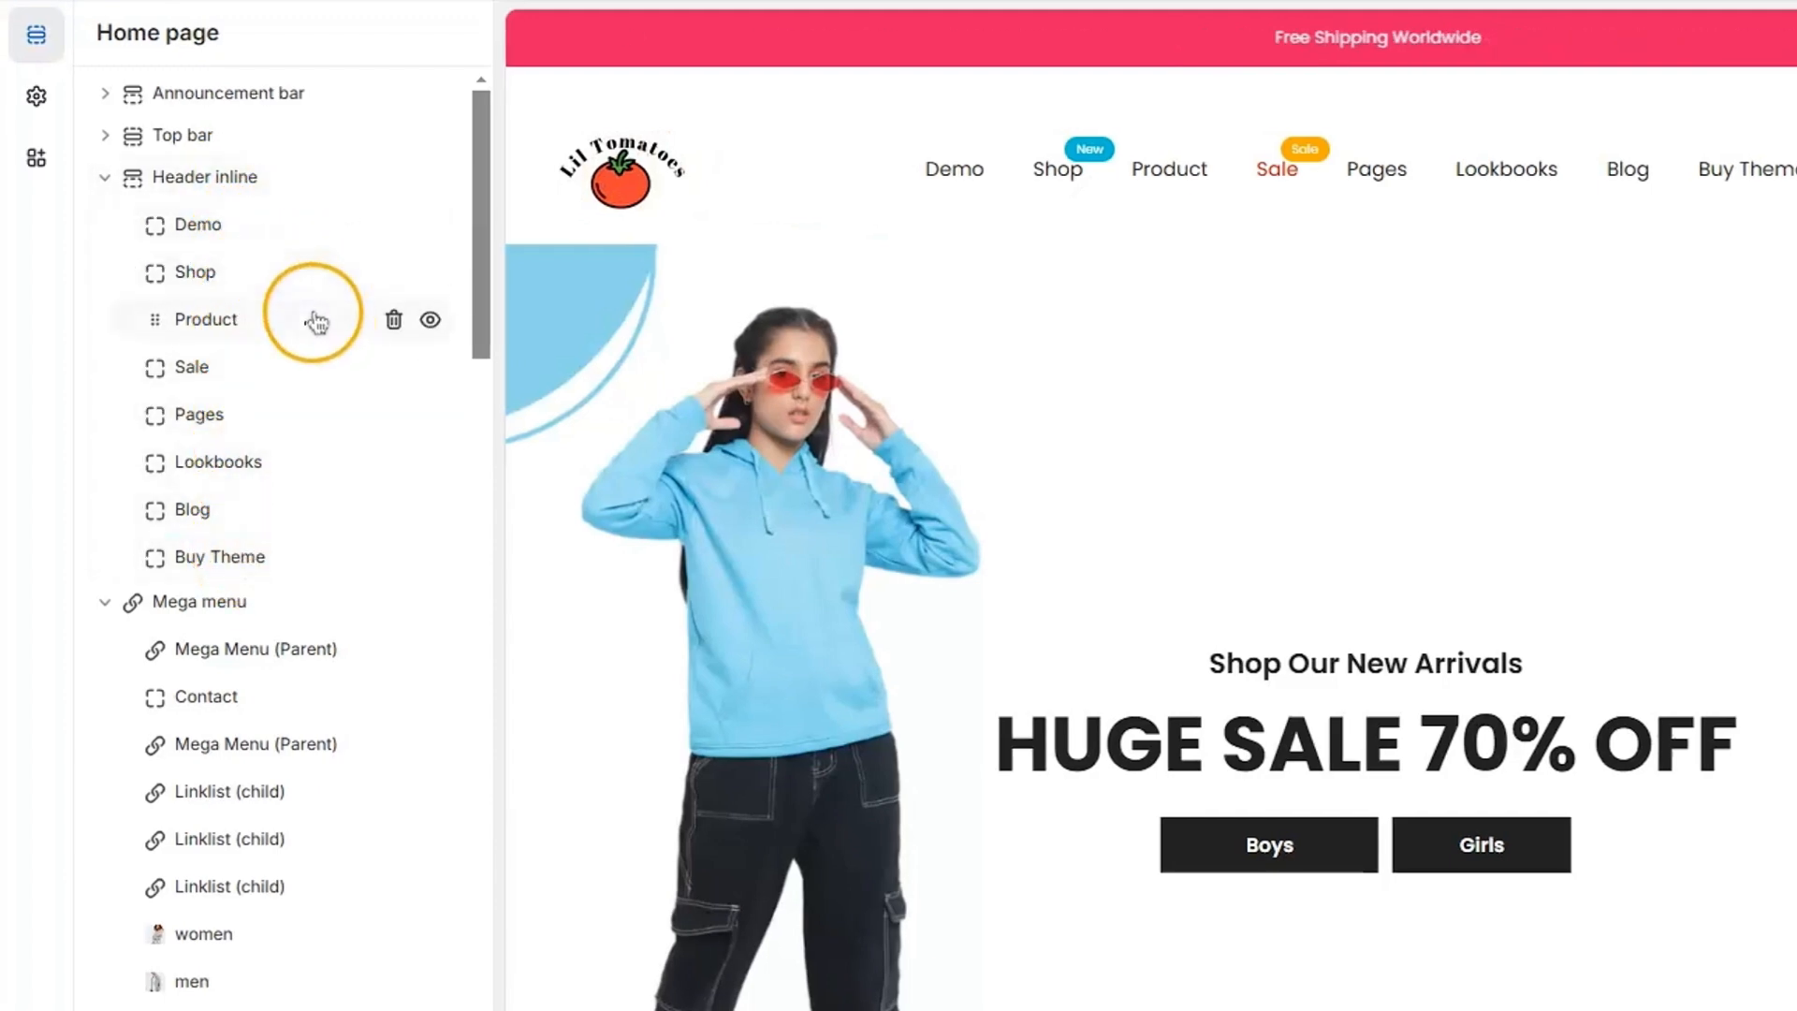
click(286, 297)
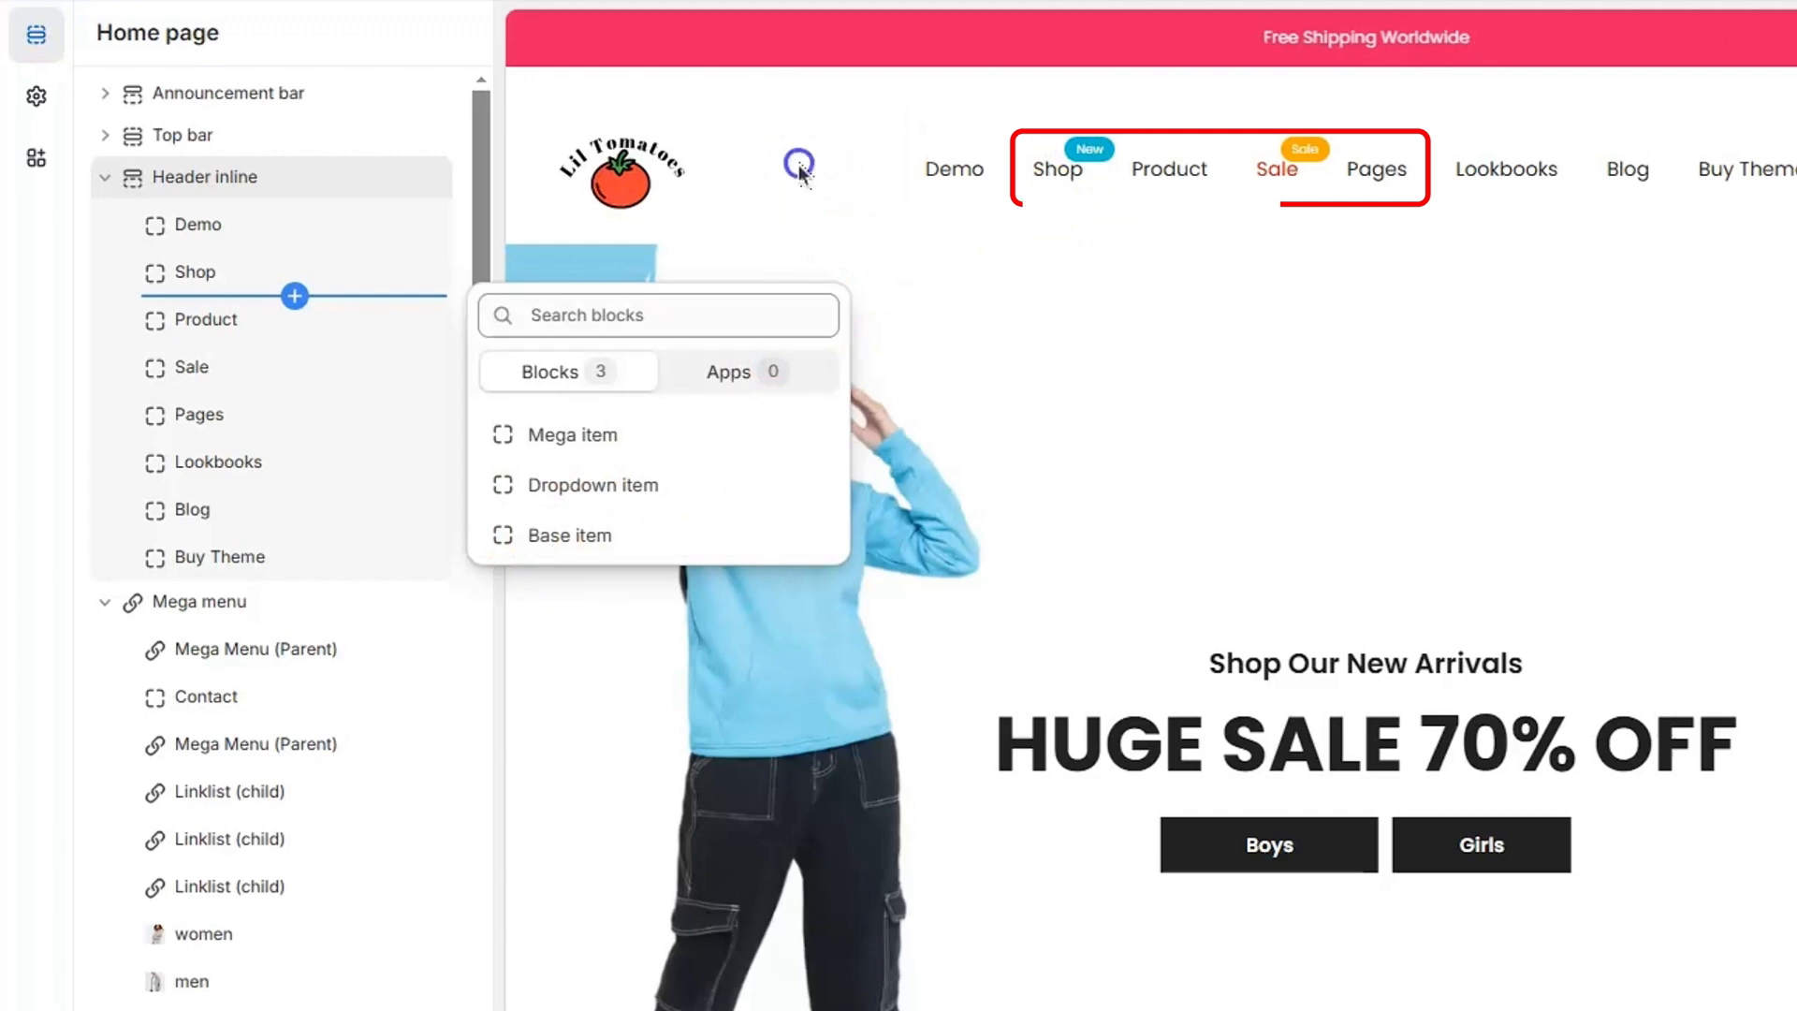
click(799, 165)
mouse_move(1348, 188)
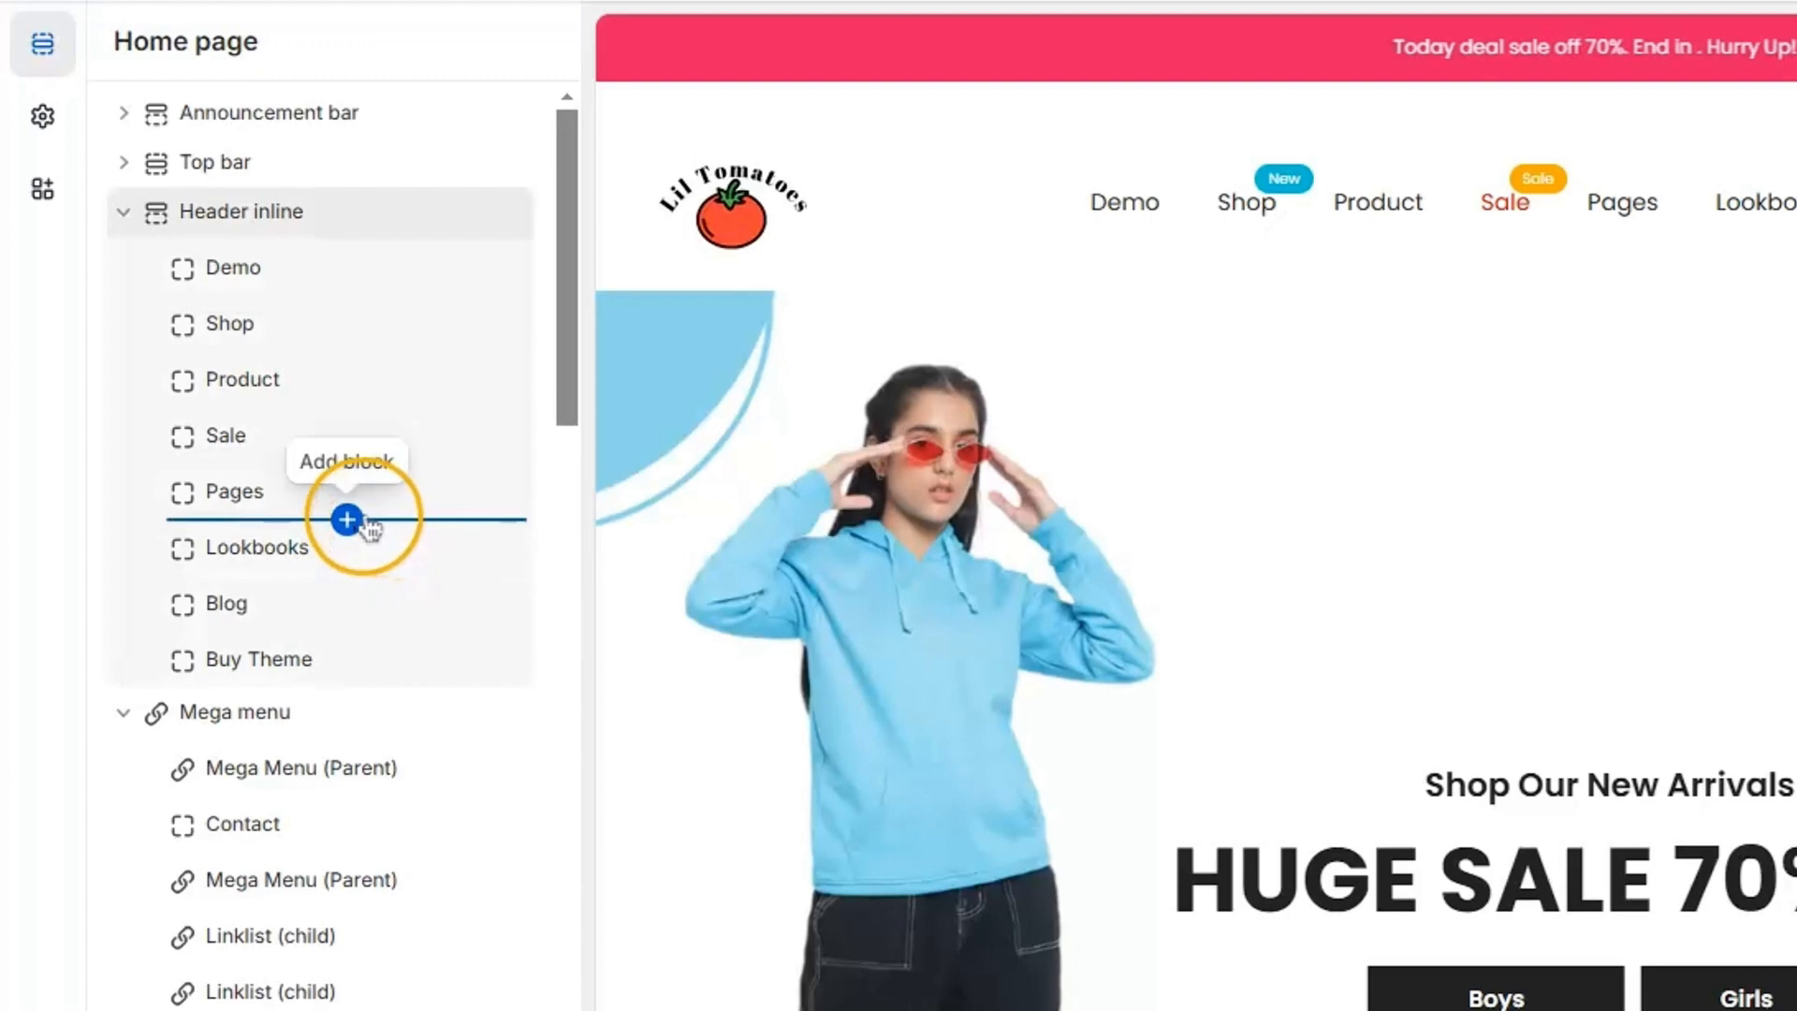
click(347, 520)
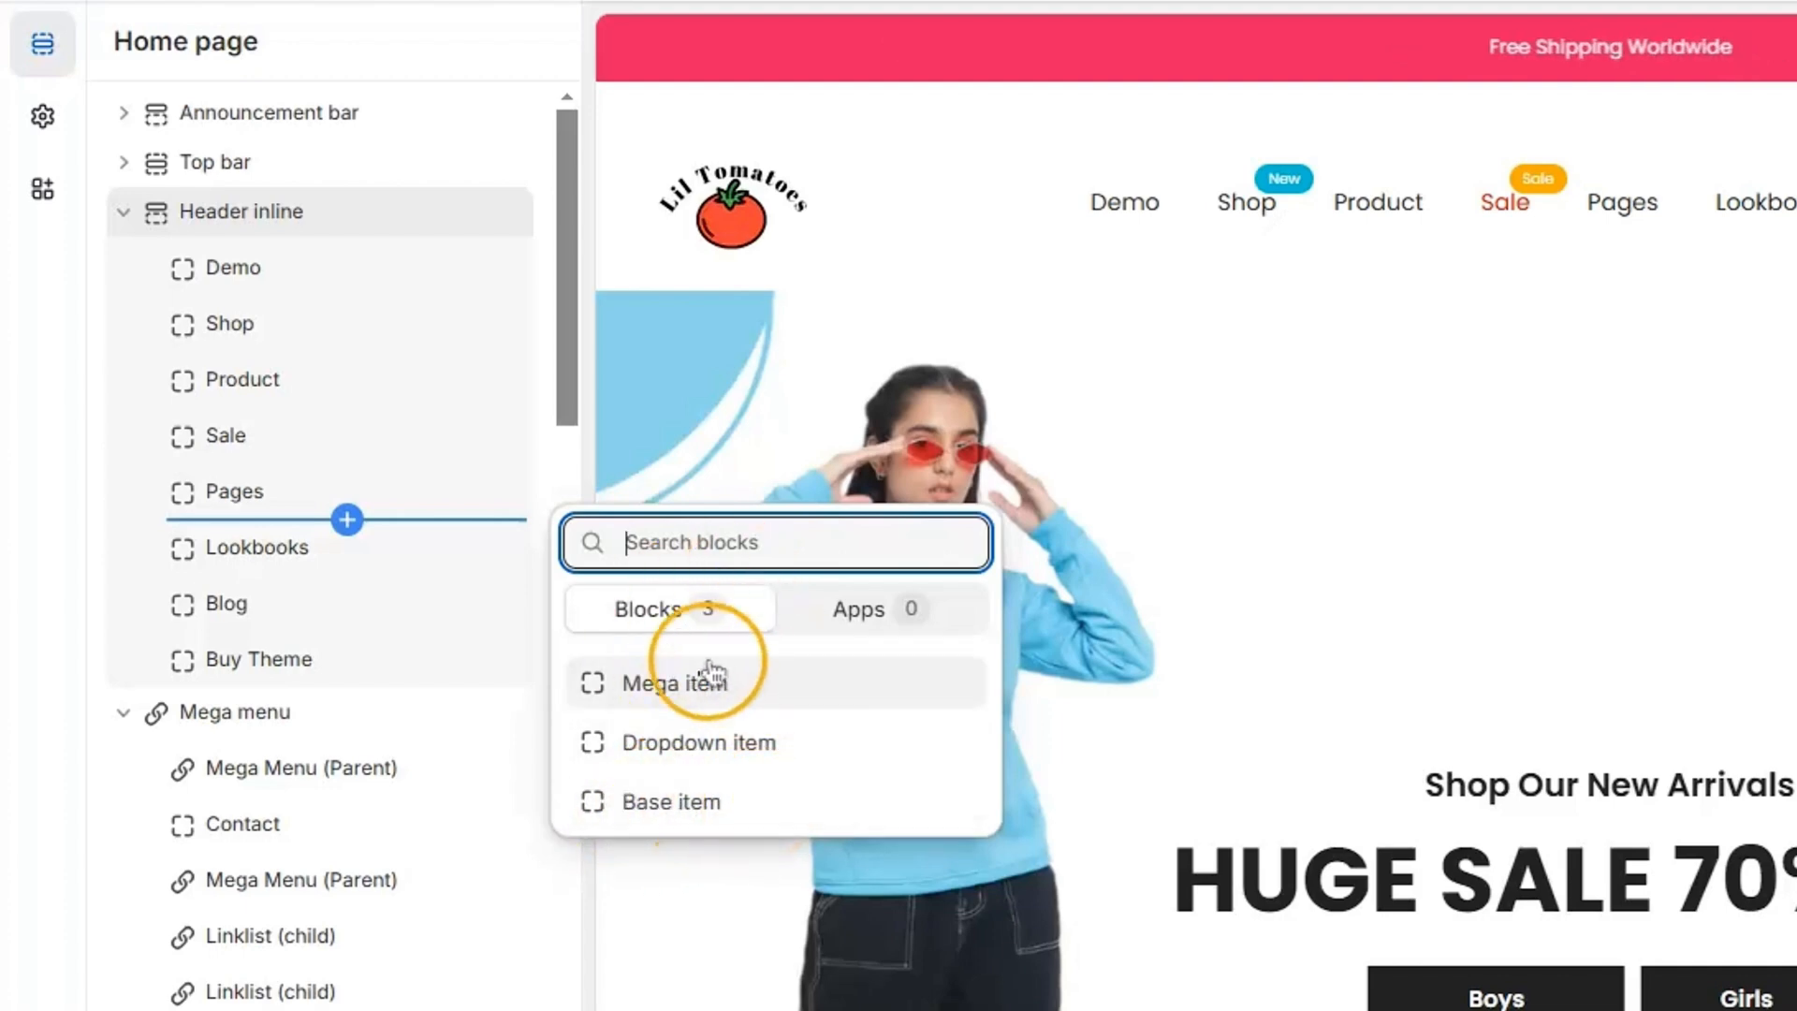
Examine the block types that can be added to the Mega menu section below the first Mega Menu (Parent) block
click(236, 716)
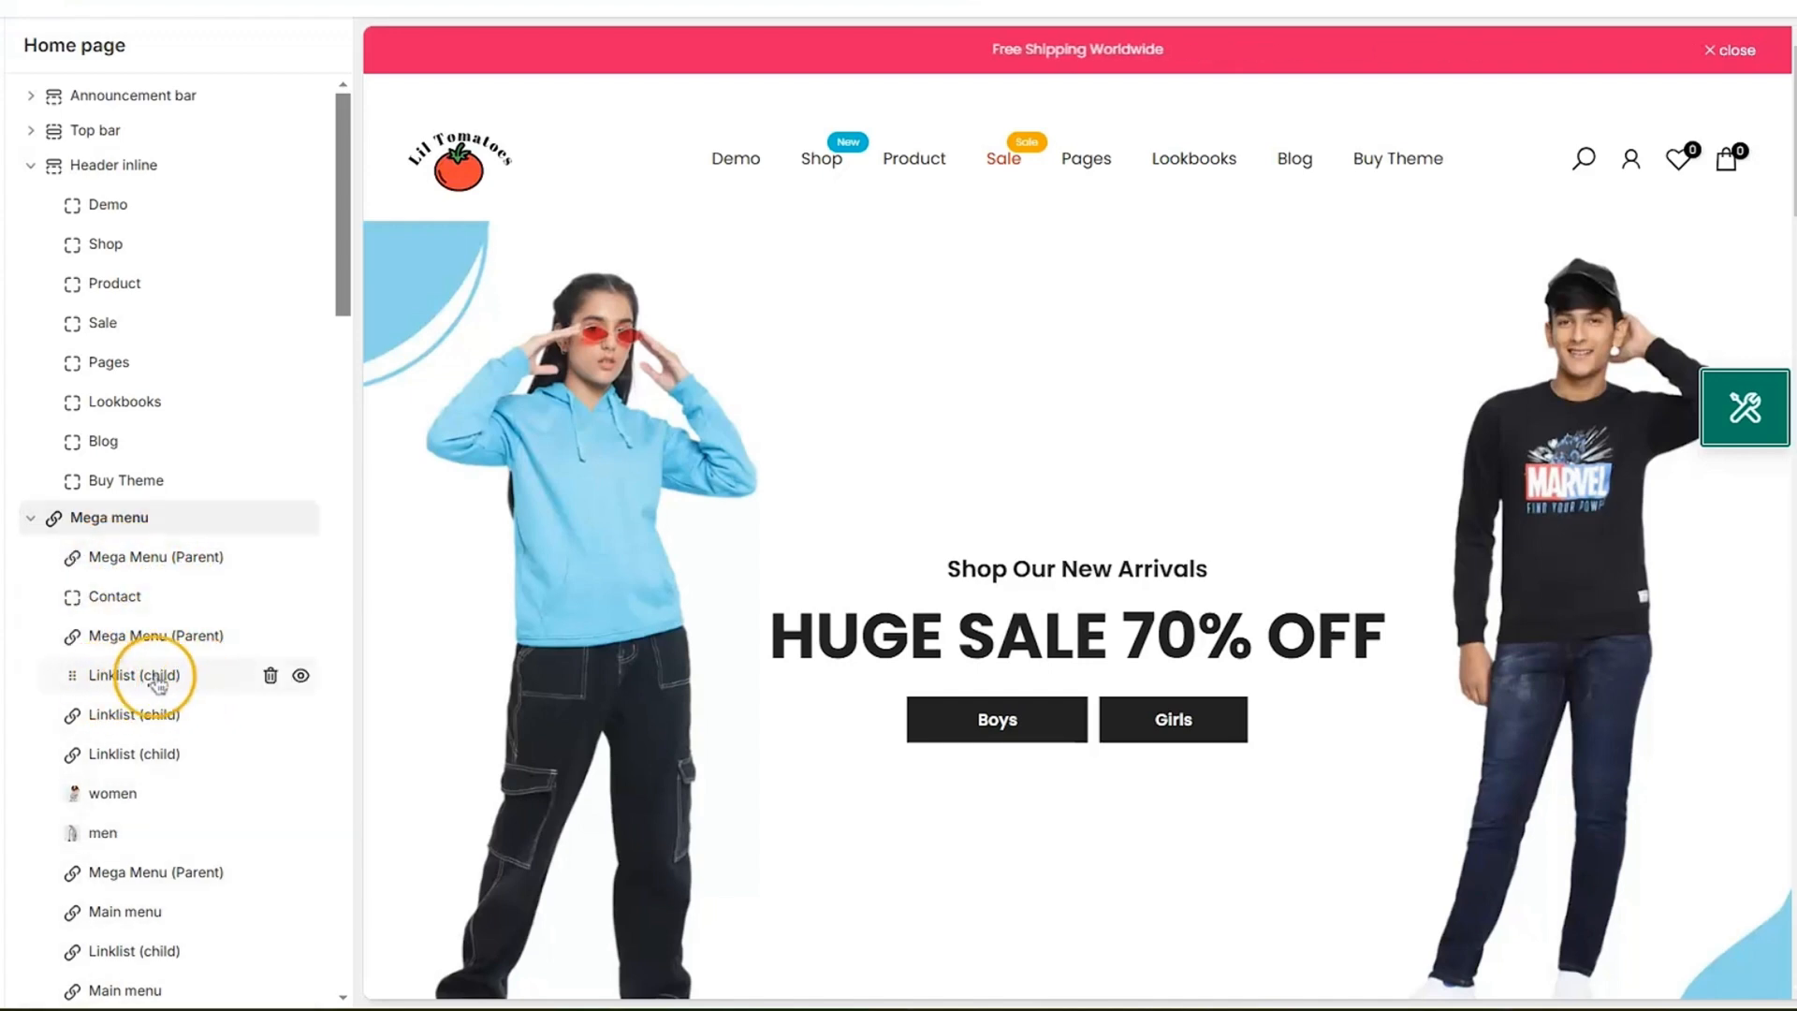
click(187, 577)
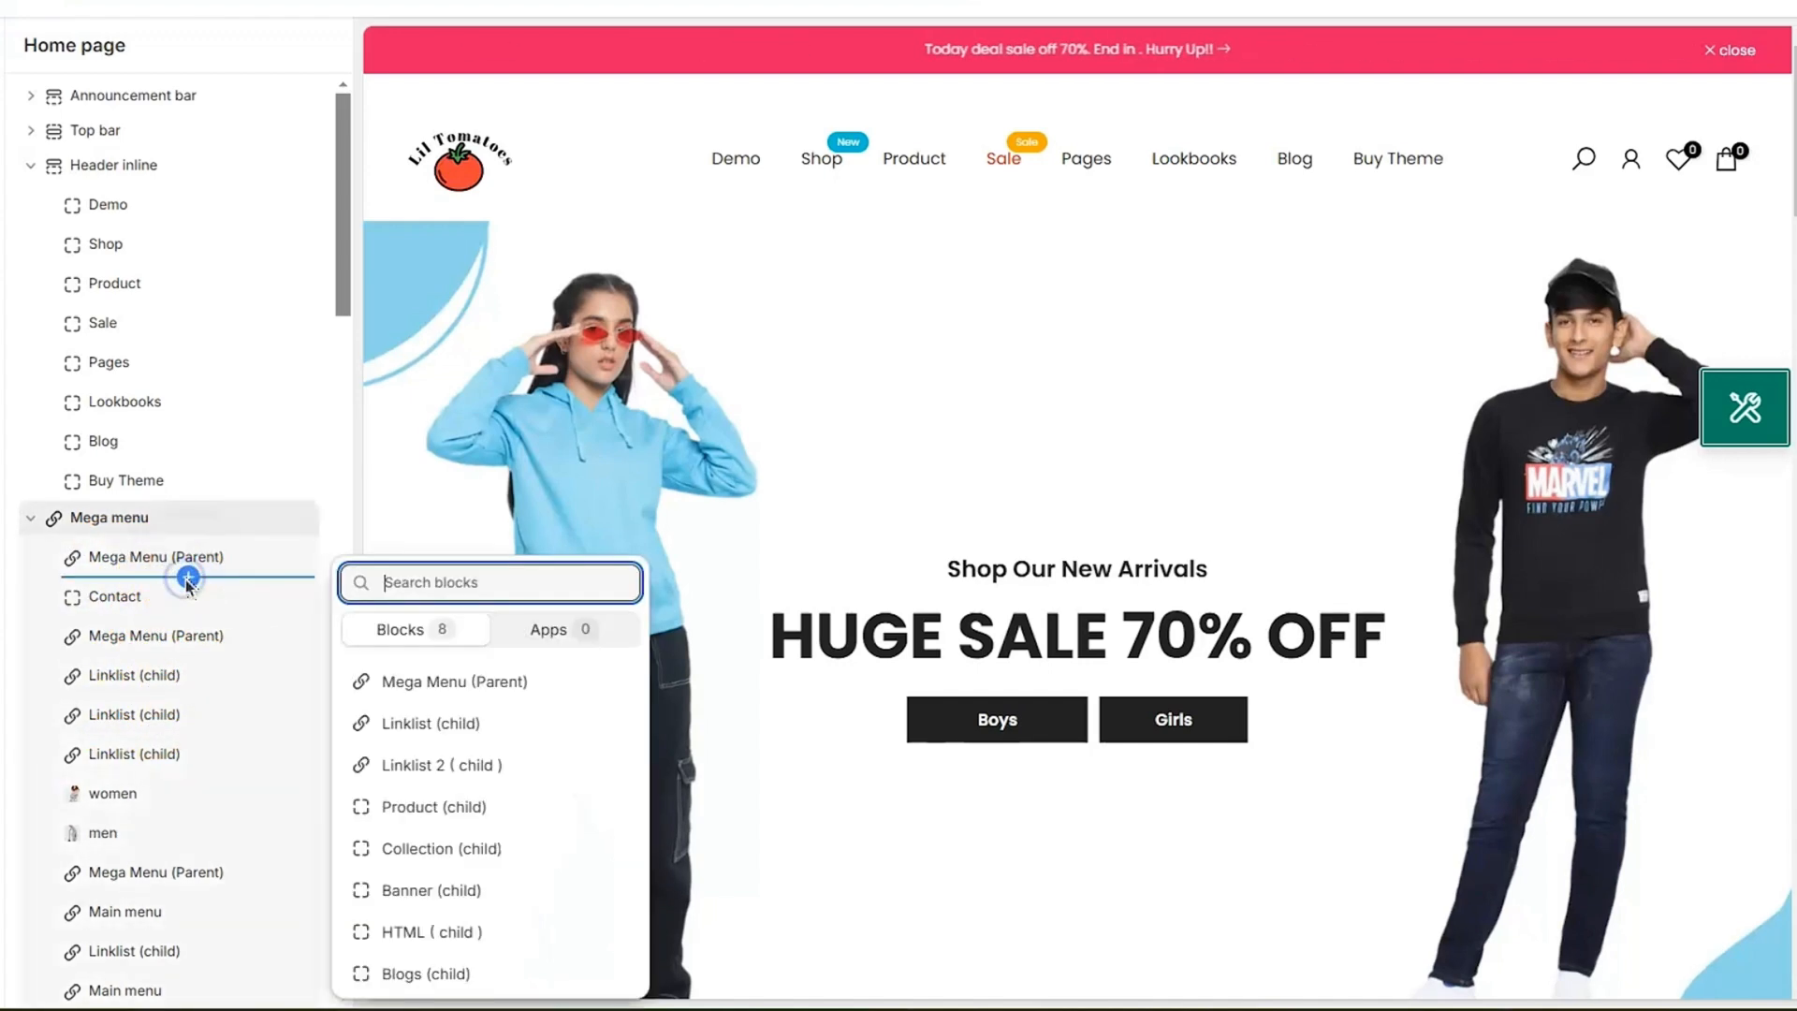
click(464, 686)
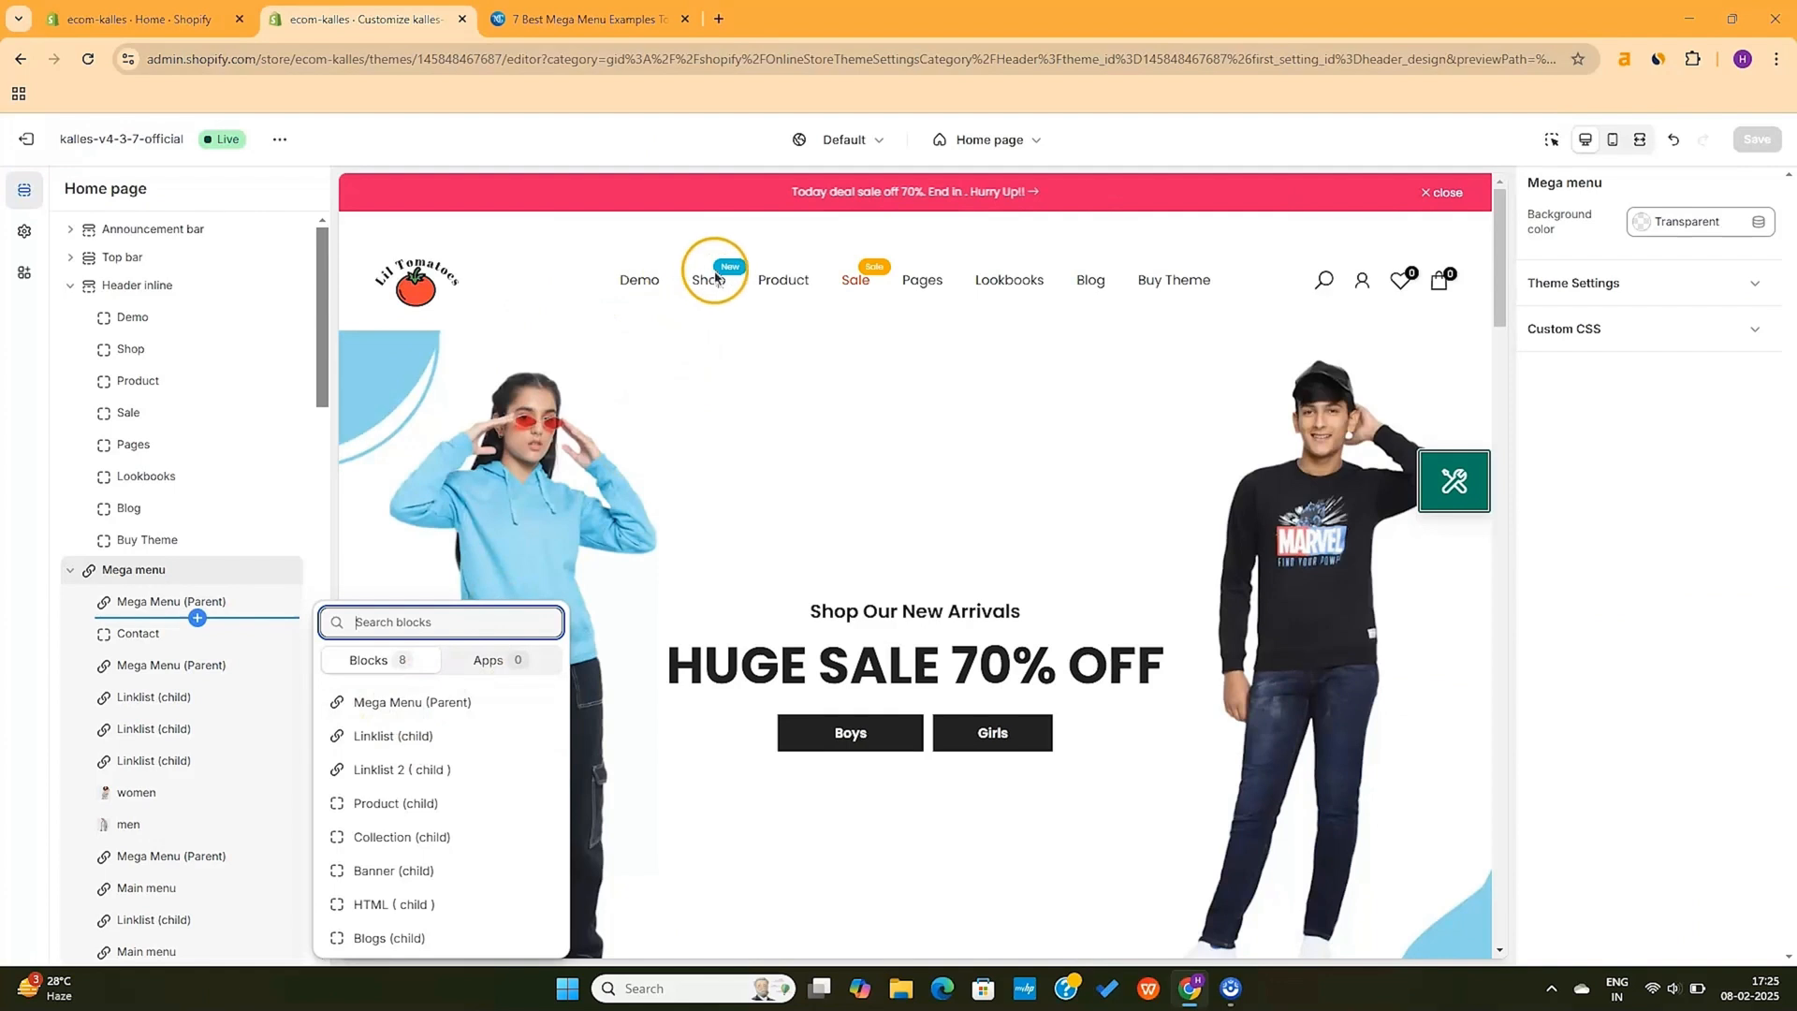
click(716, 278)
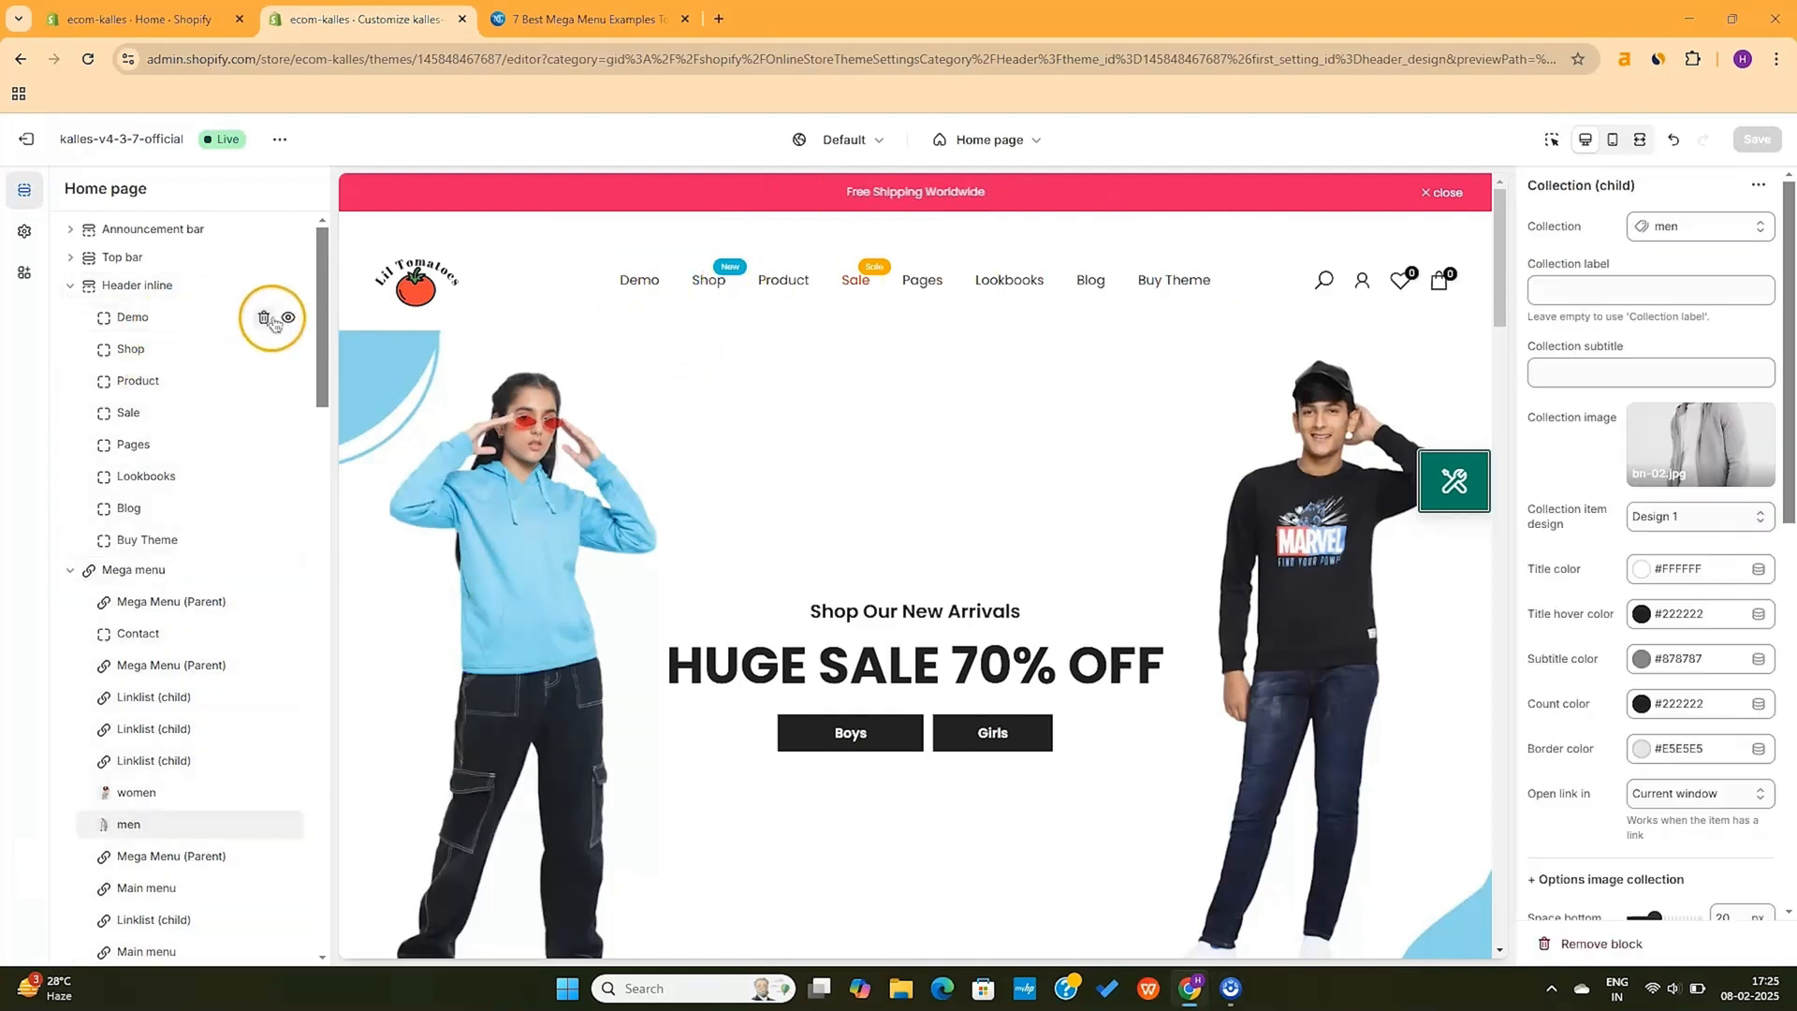
Delete all menu item blocks, from Demo to Buy Theme, from the Header inline section
click(265, 318)
click(265, 317)
click(265, 317)
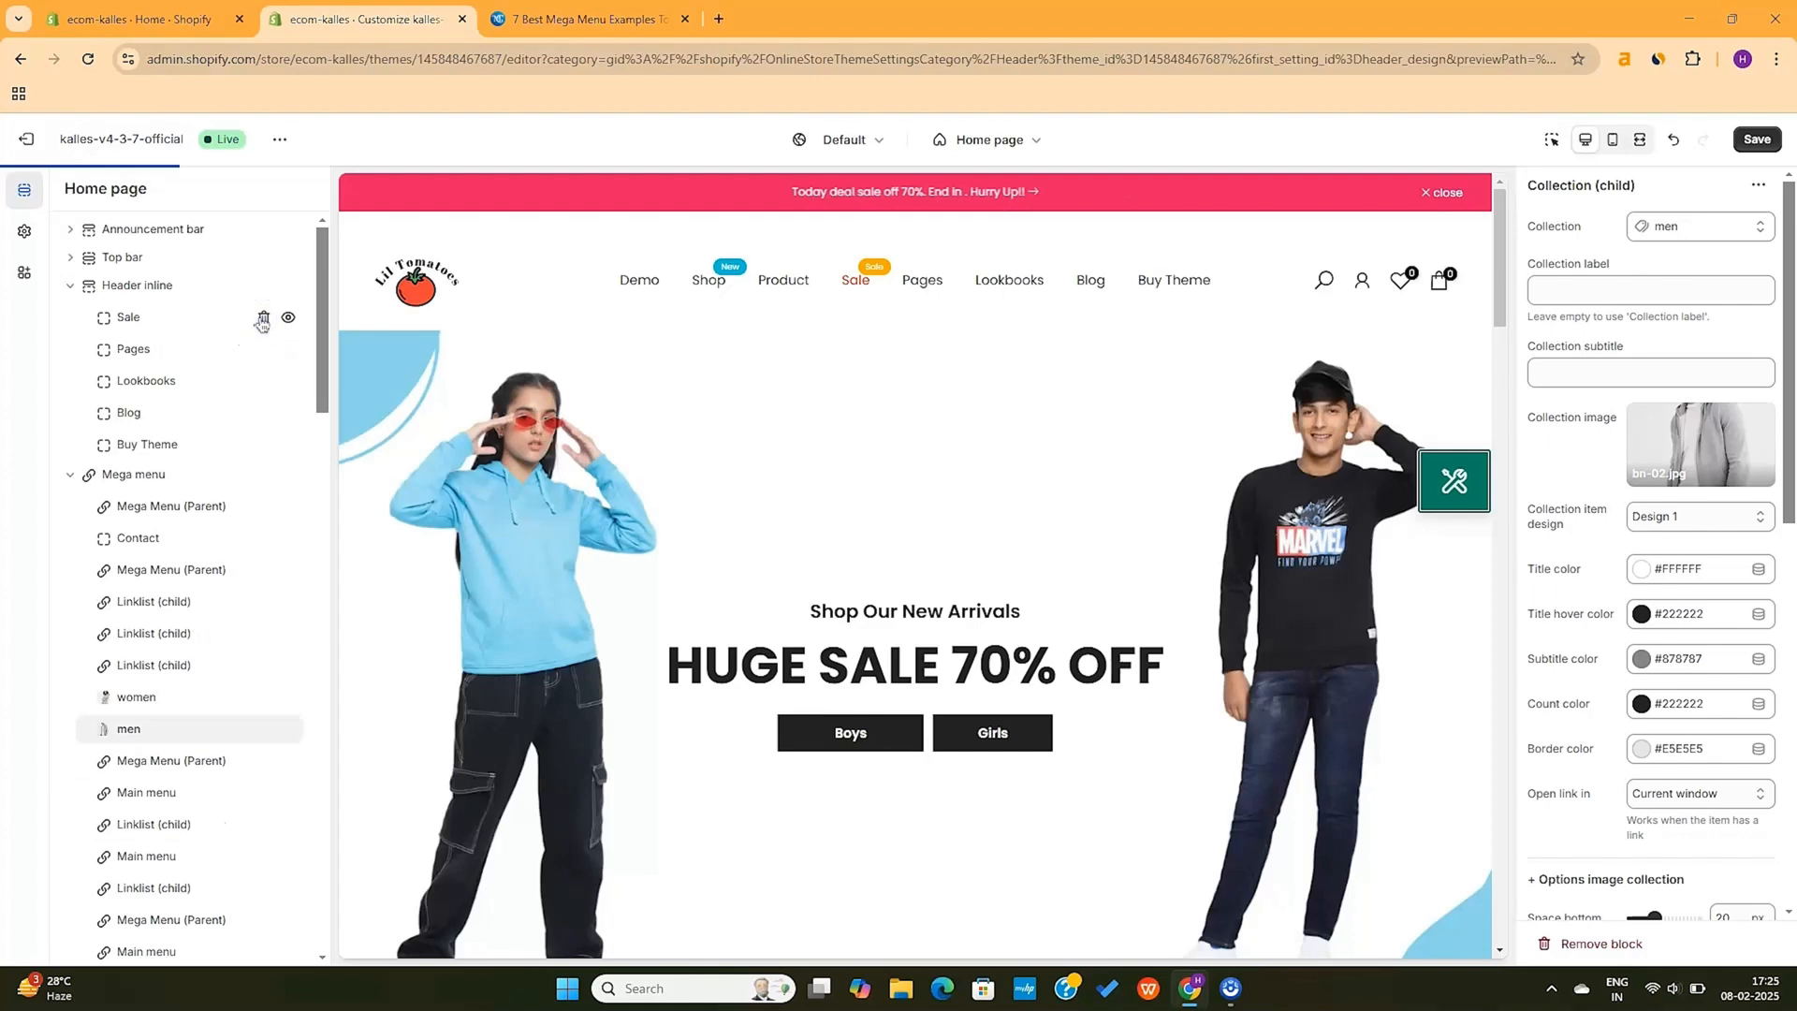
click(265, 317)
click(265, 317)
click(264, 318)
click(265, 317)
click(265, 317)
Delete all blocks from the Mega menu section and save the theme changes
click(265, 377)
click(265, 377)
click(264, 378)
click(265, 378)
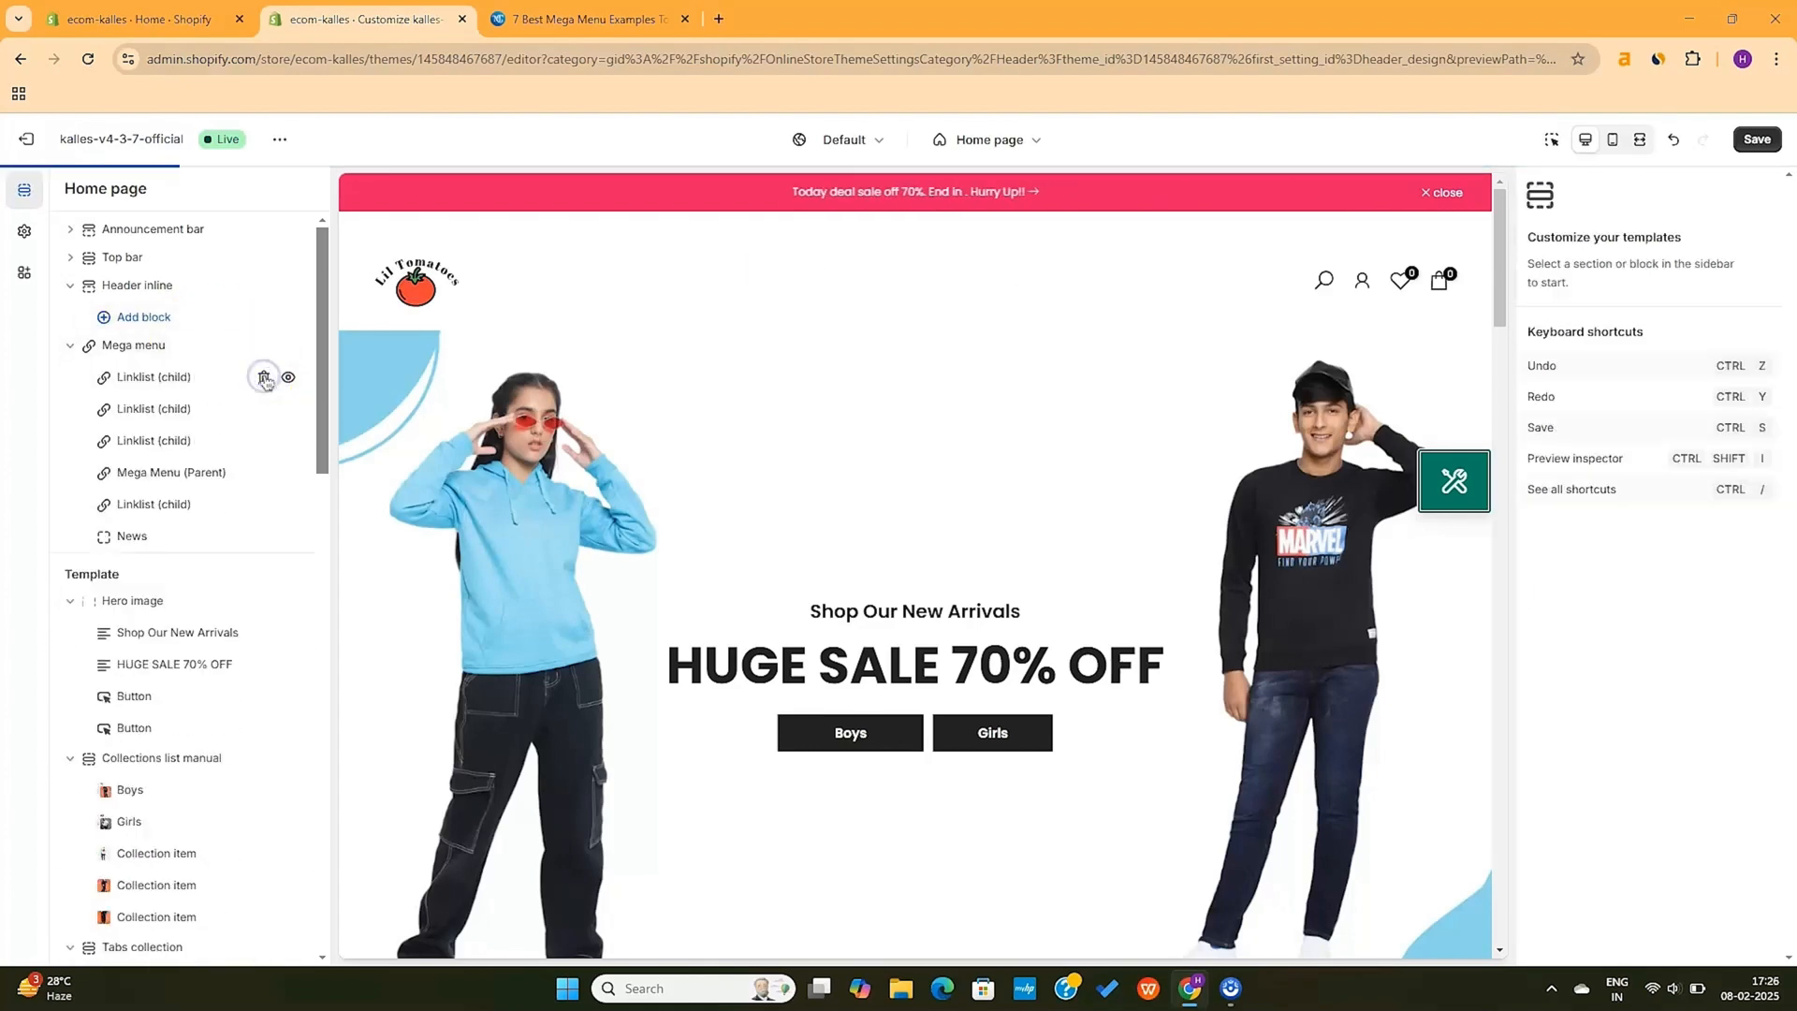
click(265, 377)
click(265, 377)
click(265, 377)
key(ctrl+s)
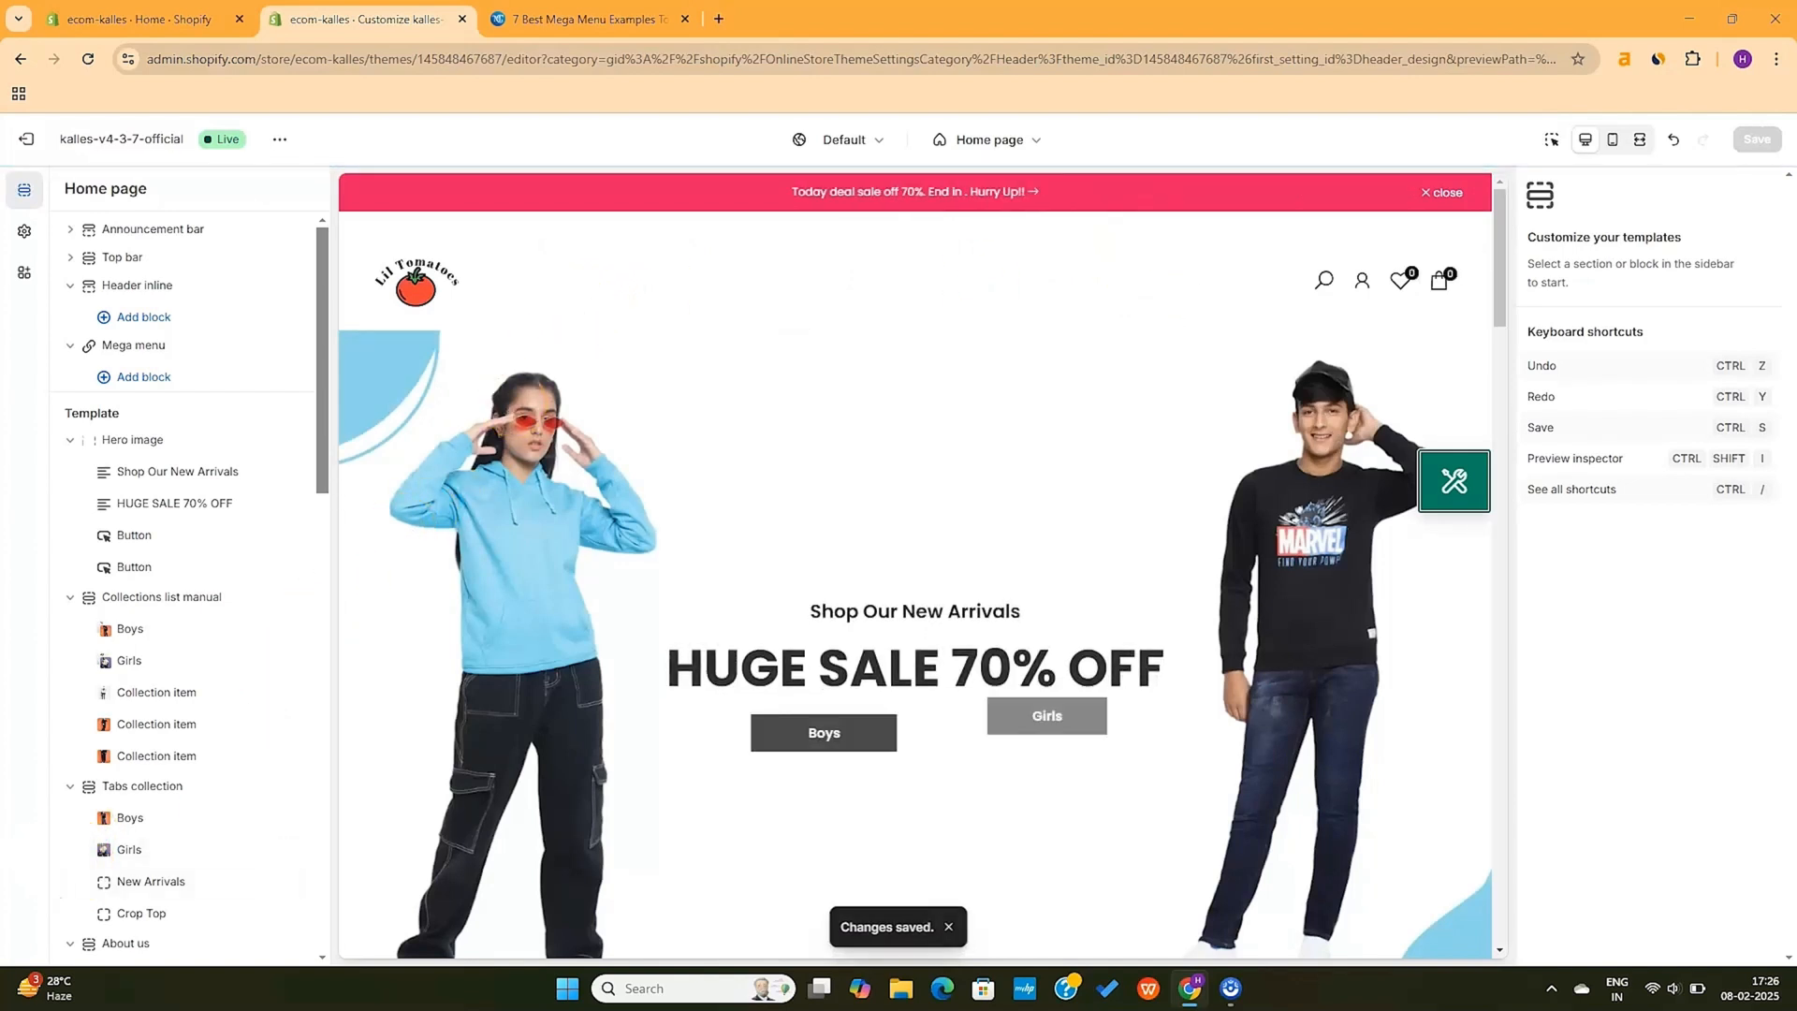
click(489, 197)
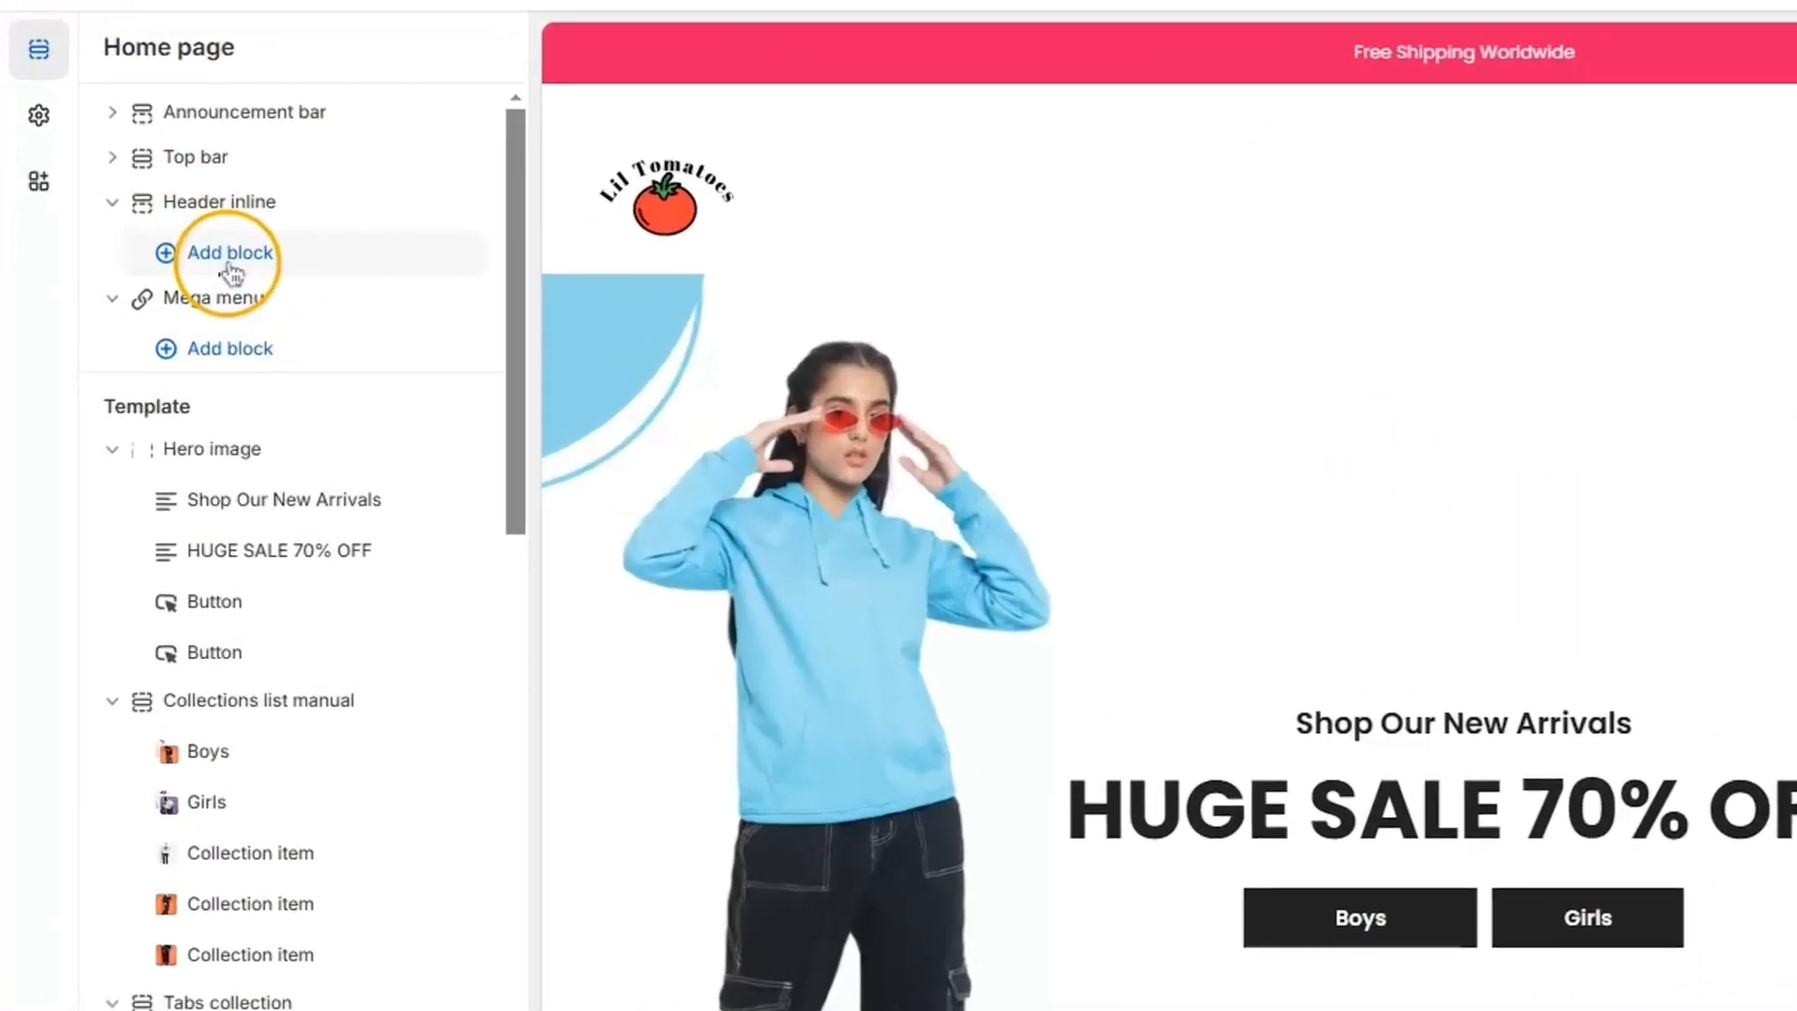
Add a Base item block headed Home to the Header inline section and check which pages its link can target
click(140, 320)
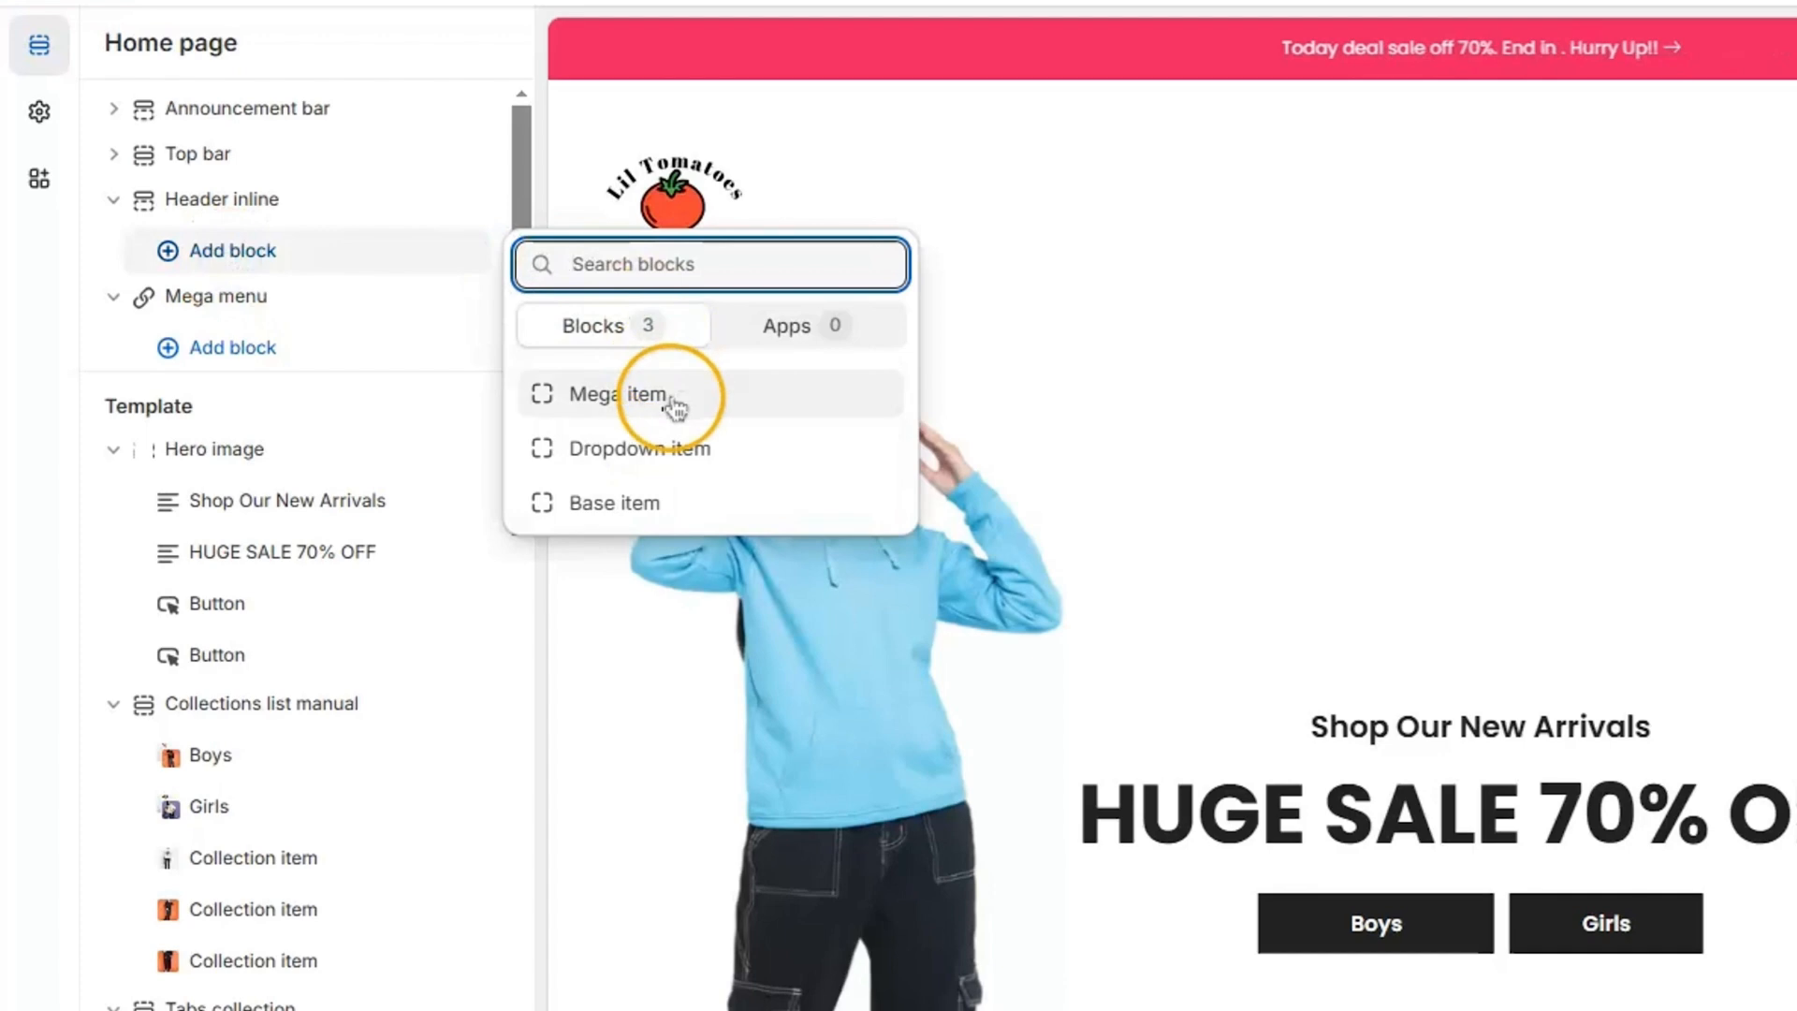
click(657, 503)
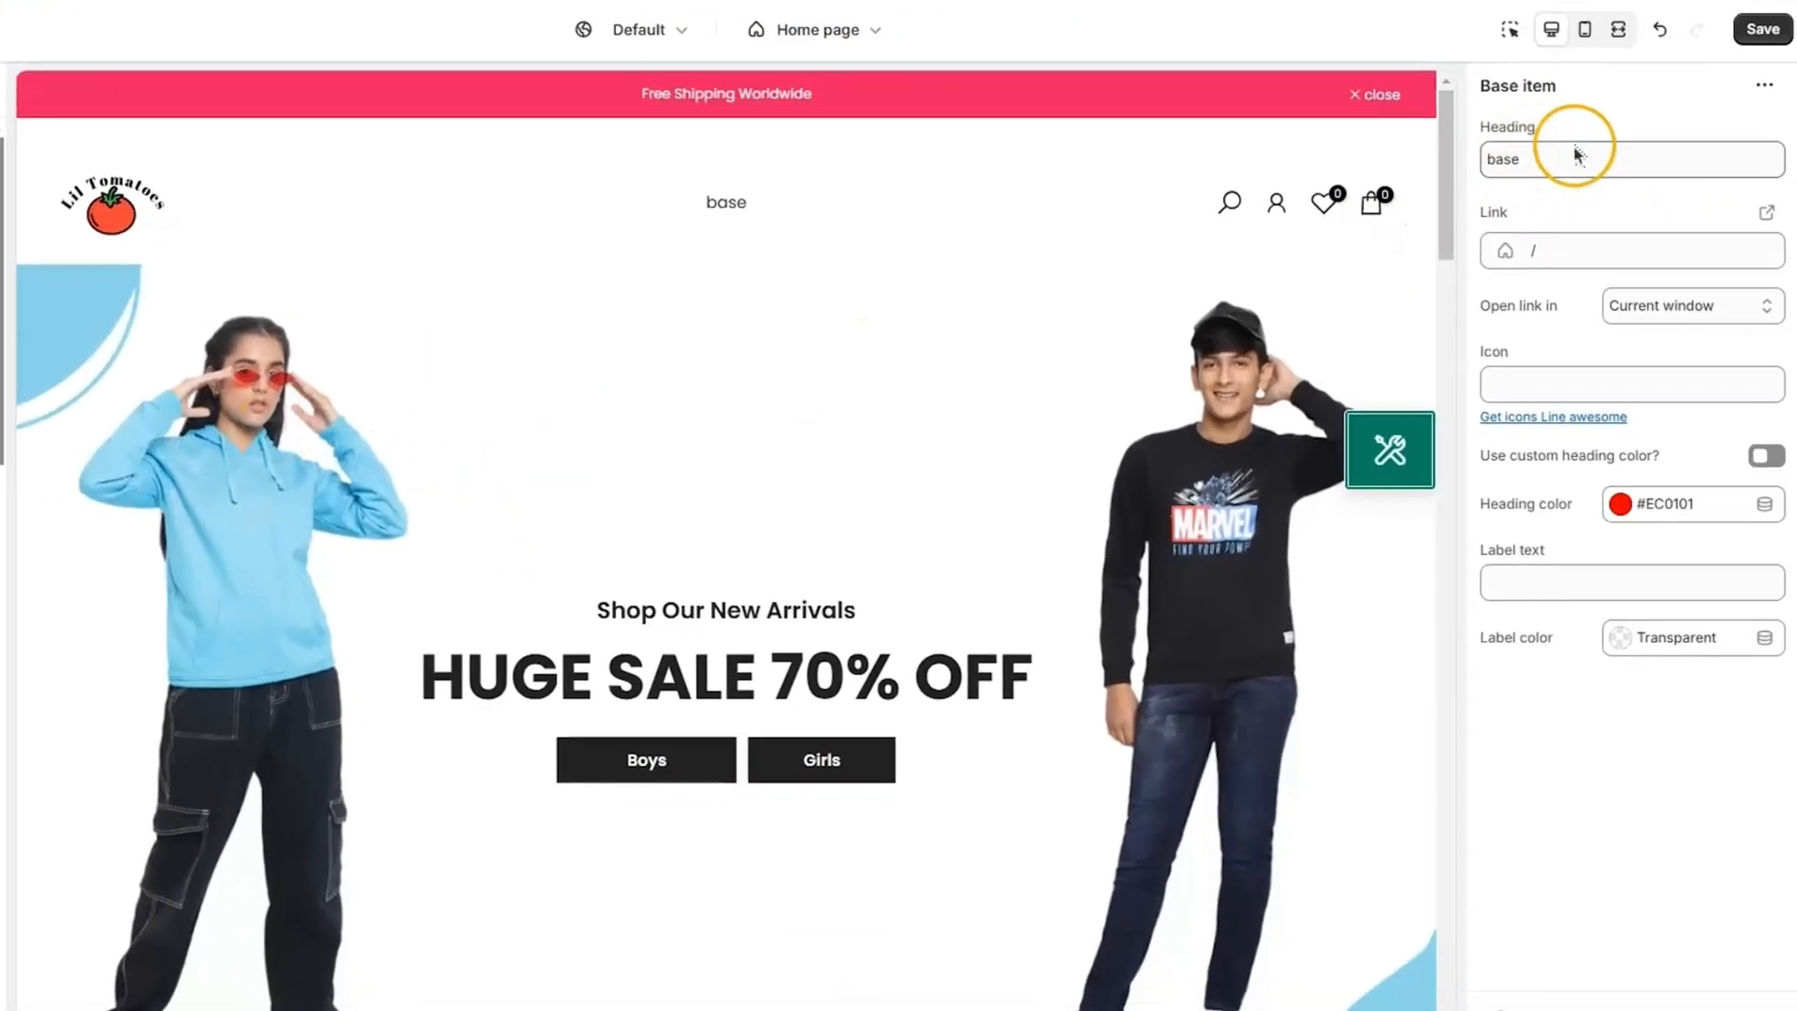
double_click(1574, 154)
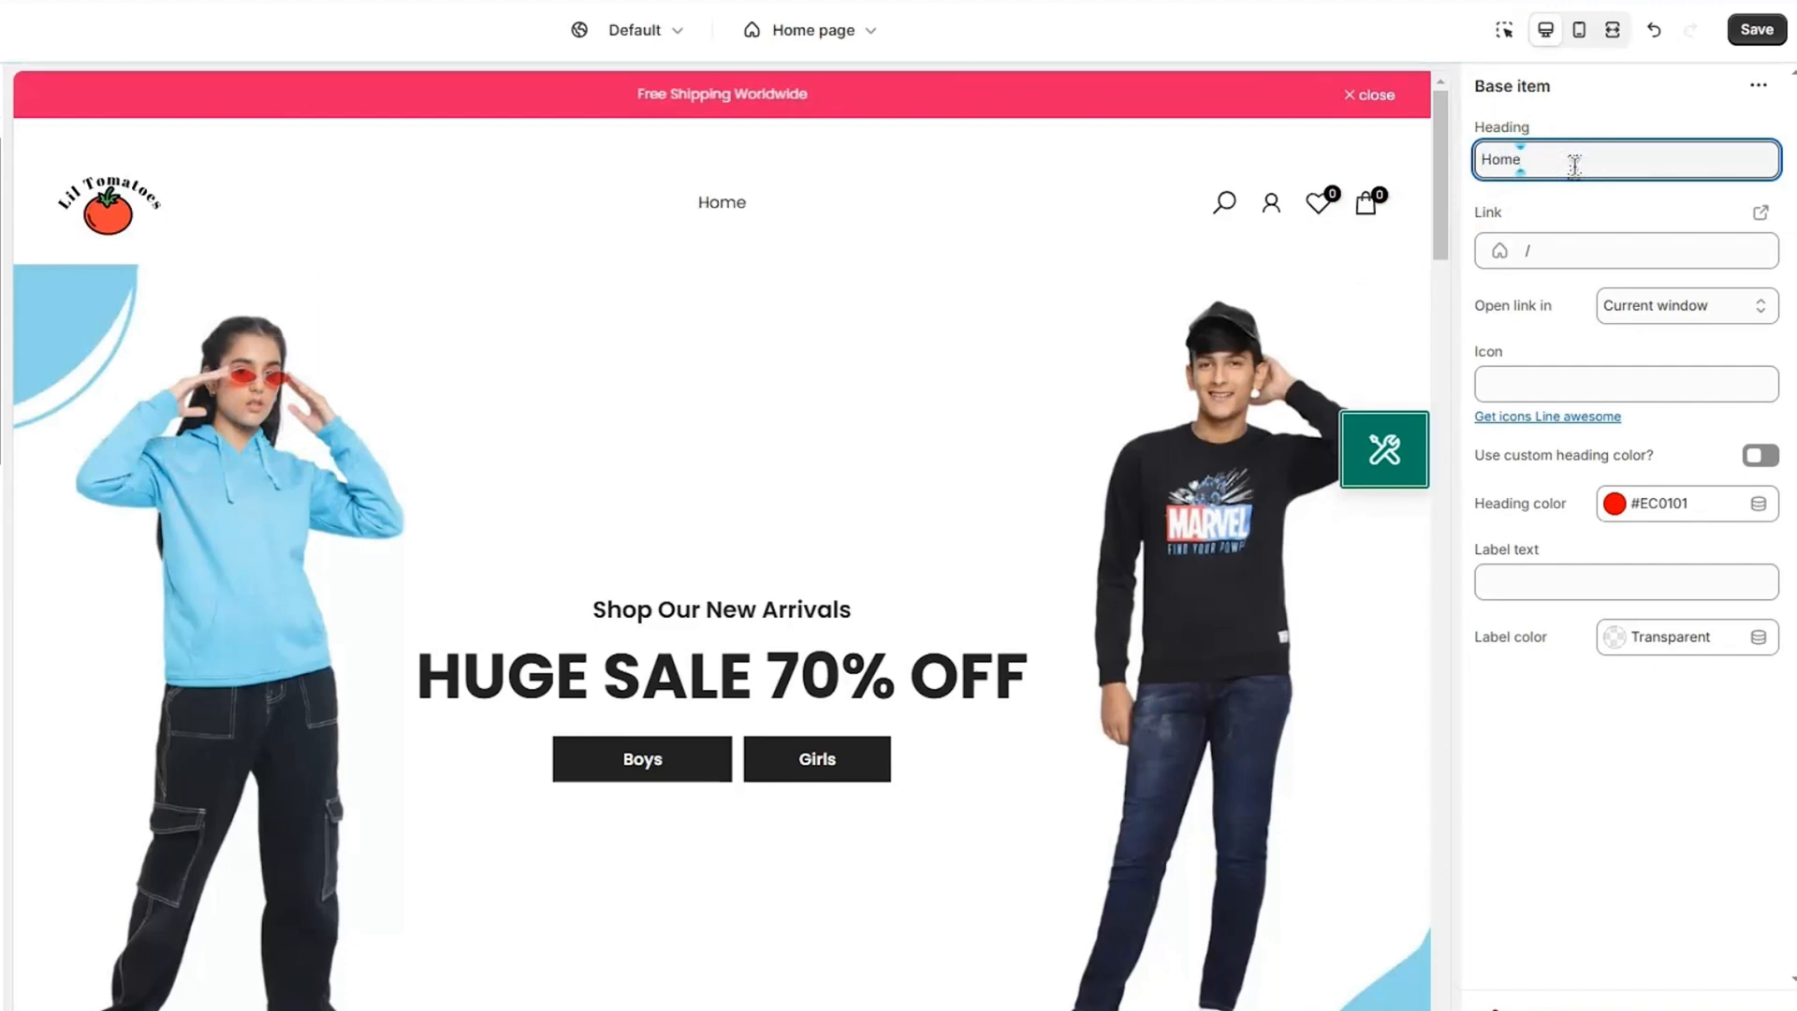
click(1576, 253)
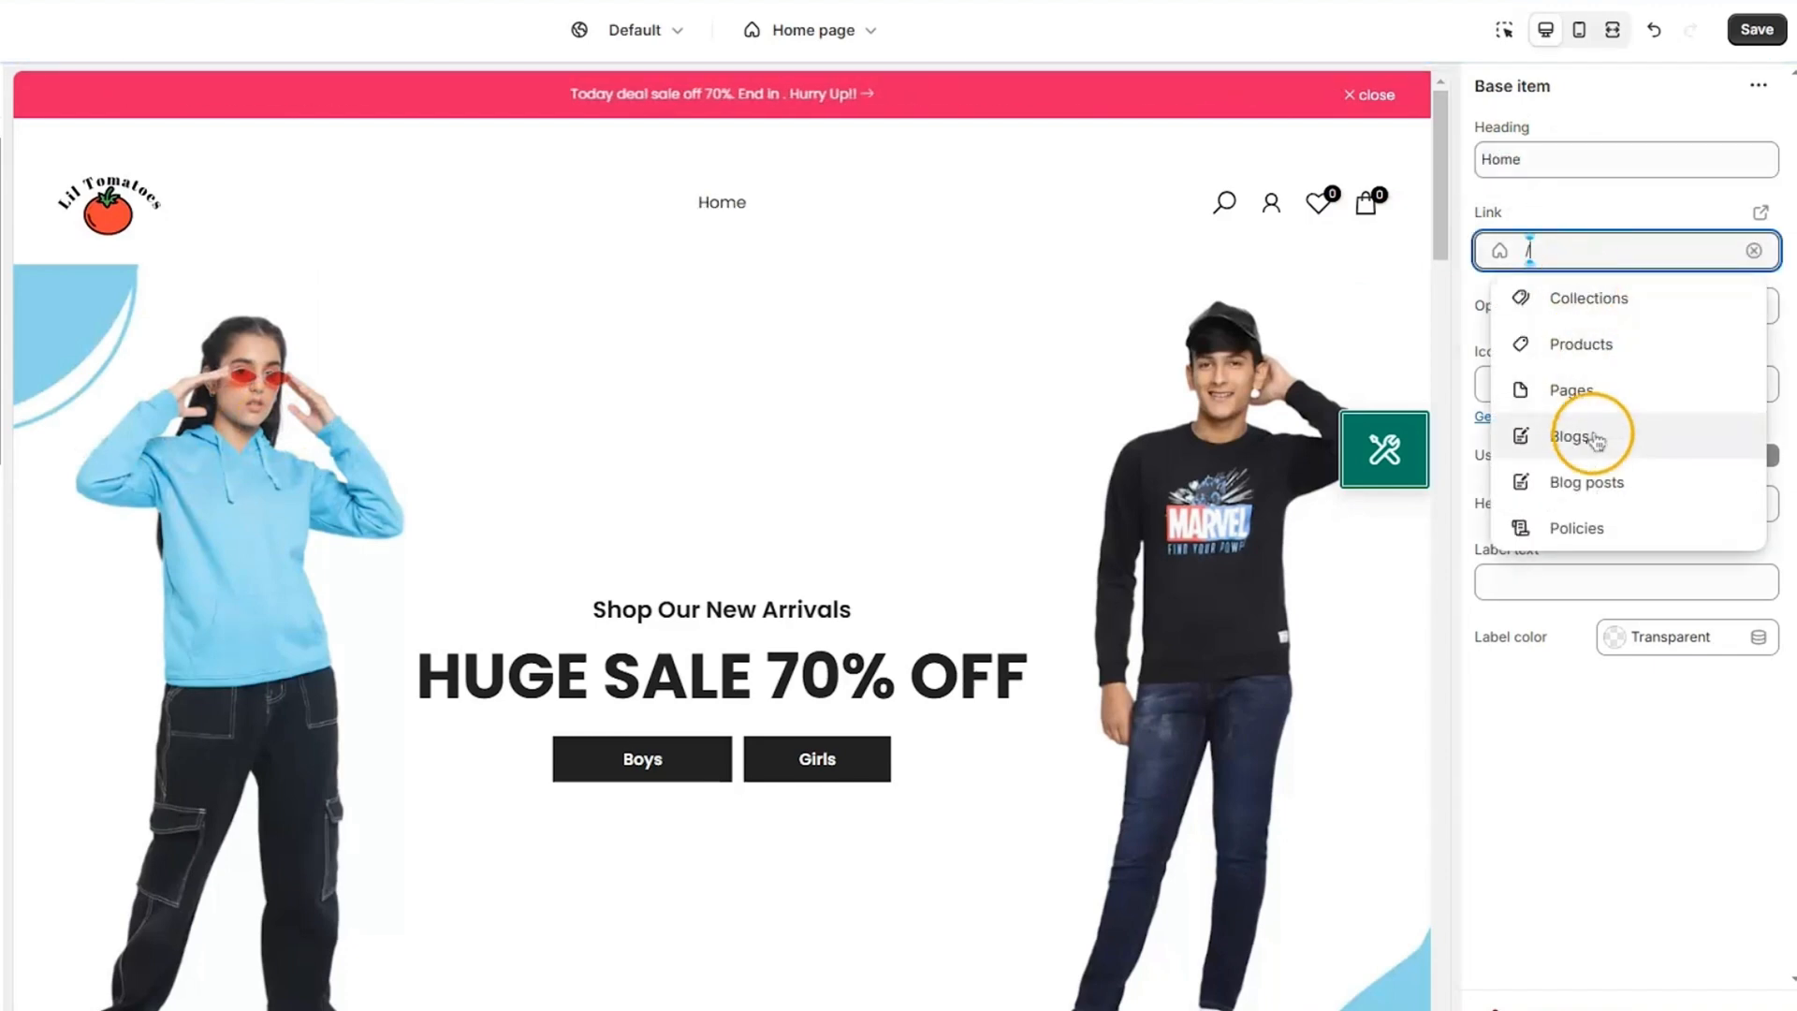
click(1576, 389)
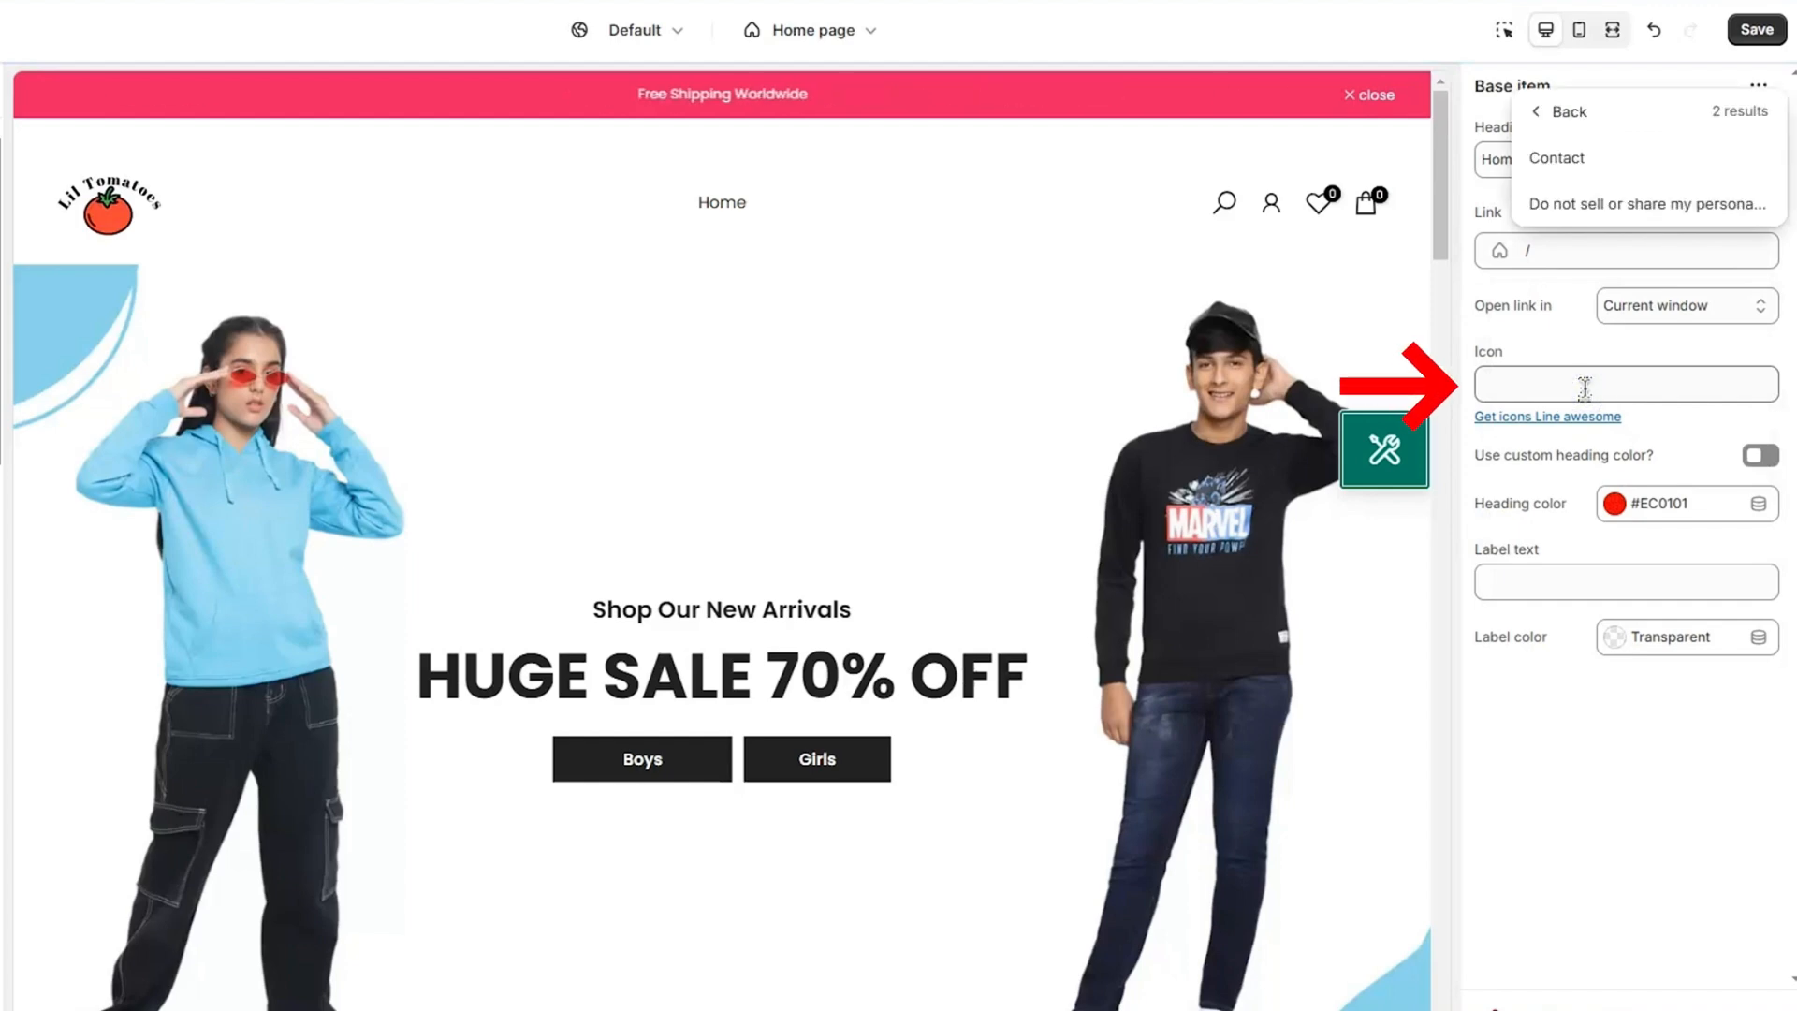
Open the Line Awesome icon library from the Home item's icon setting, search for "hi" and copy the highlighter icon's name
click(1616, 381)
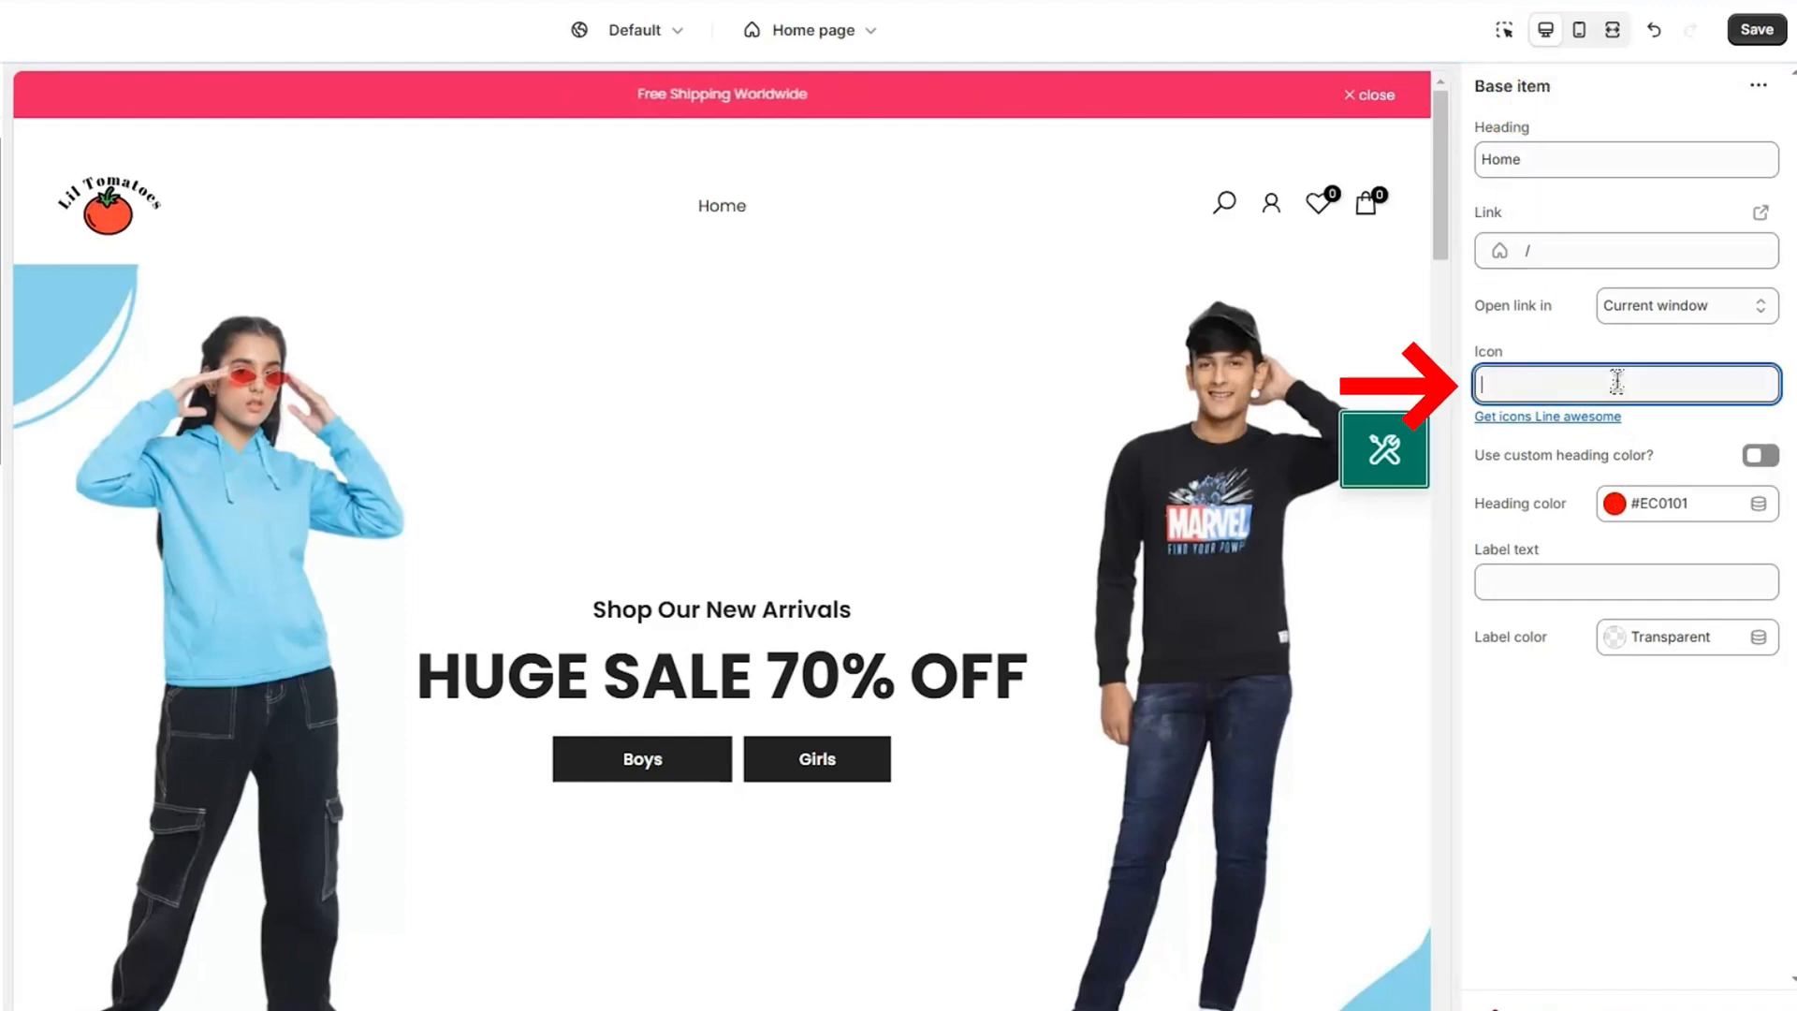
click(1573, 418)
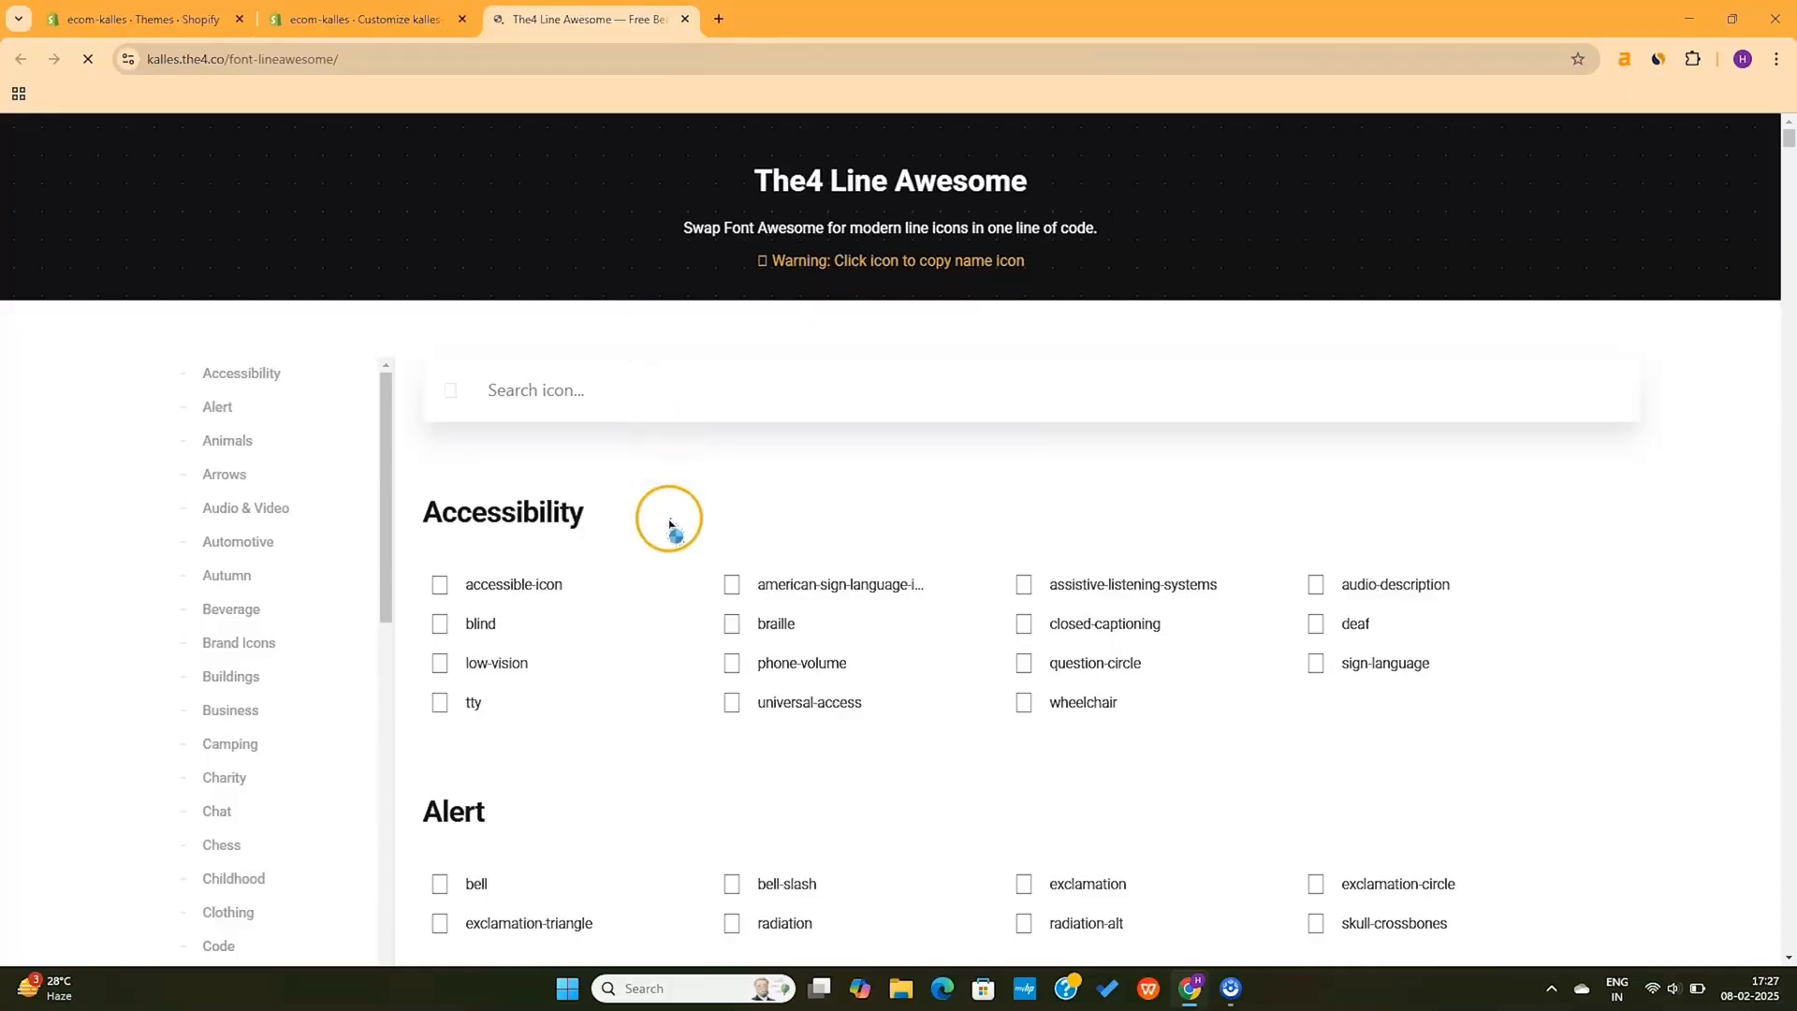
scroll(669, 520, down, 1)
scroll(670, 519, up, 1)
double_click(667, 379)
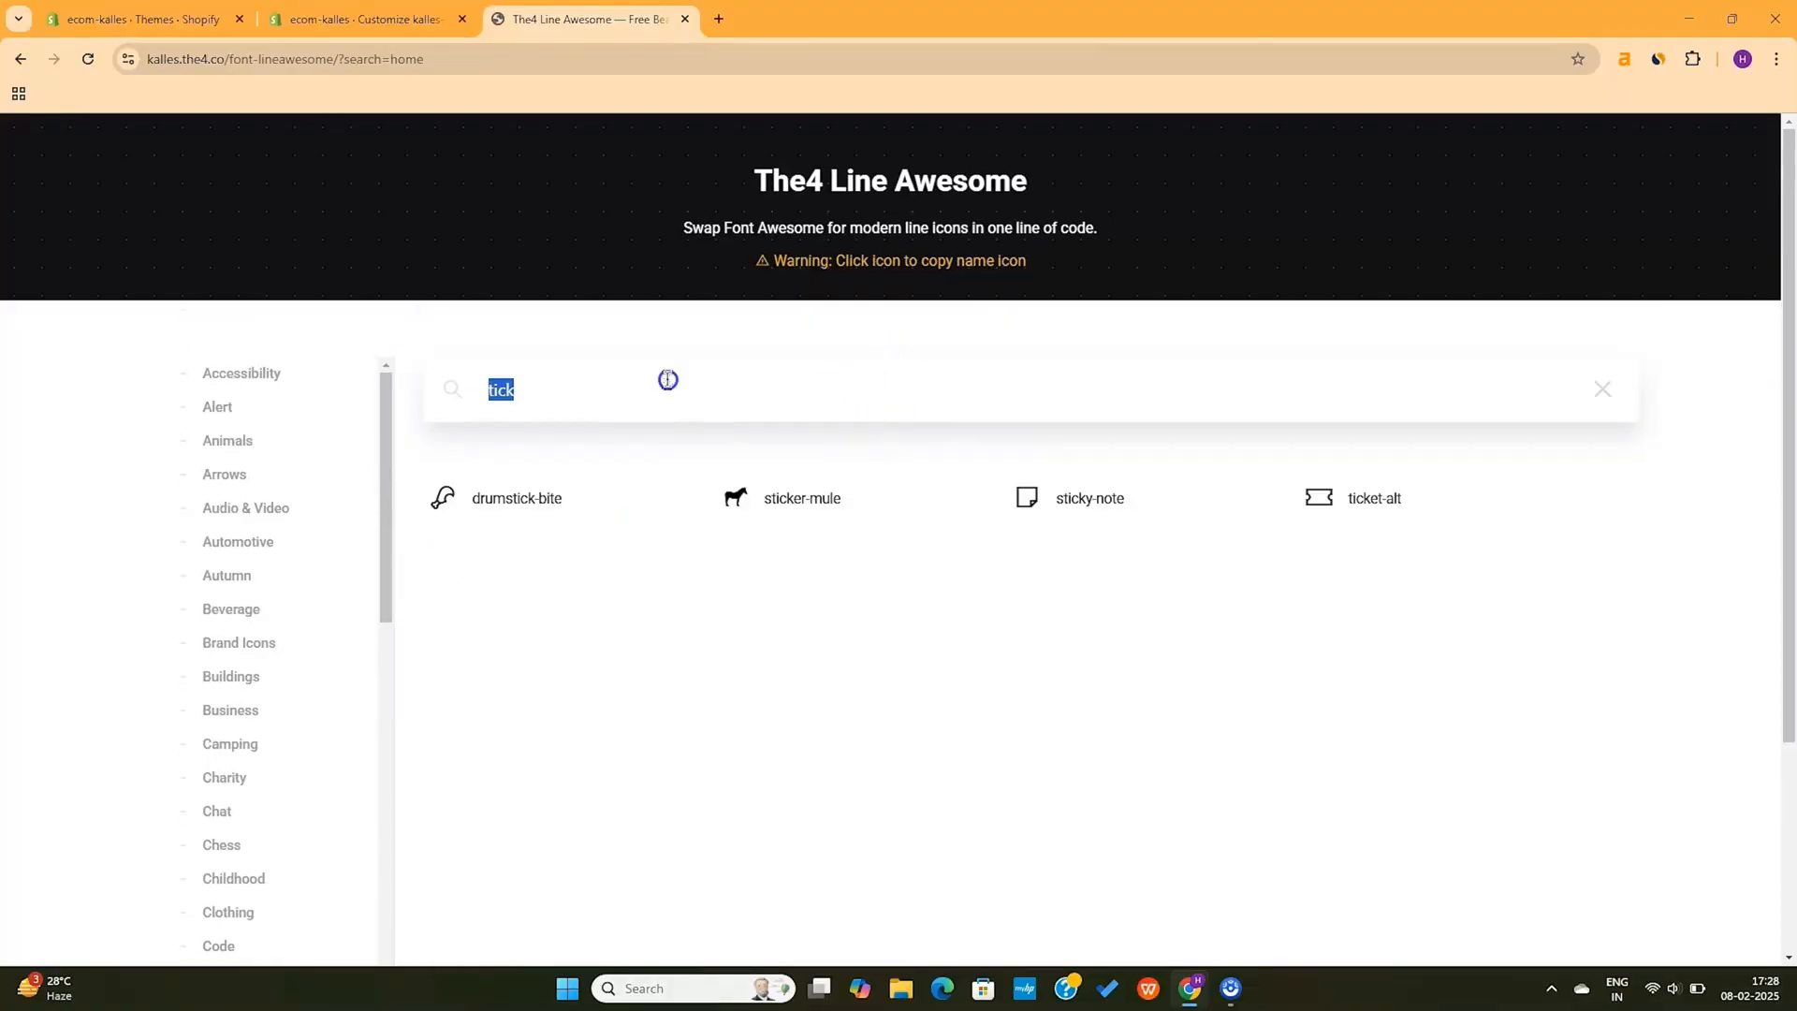
text(hi)
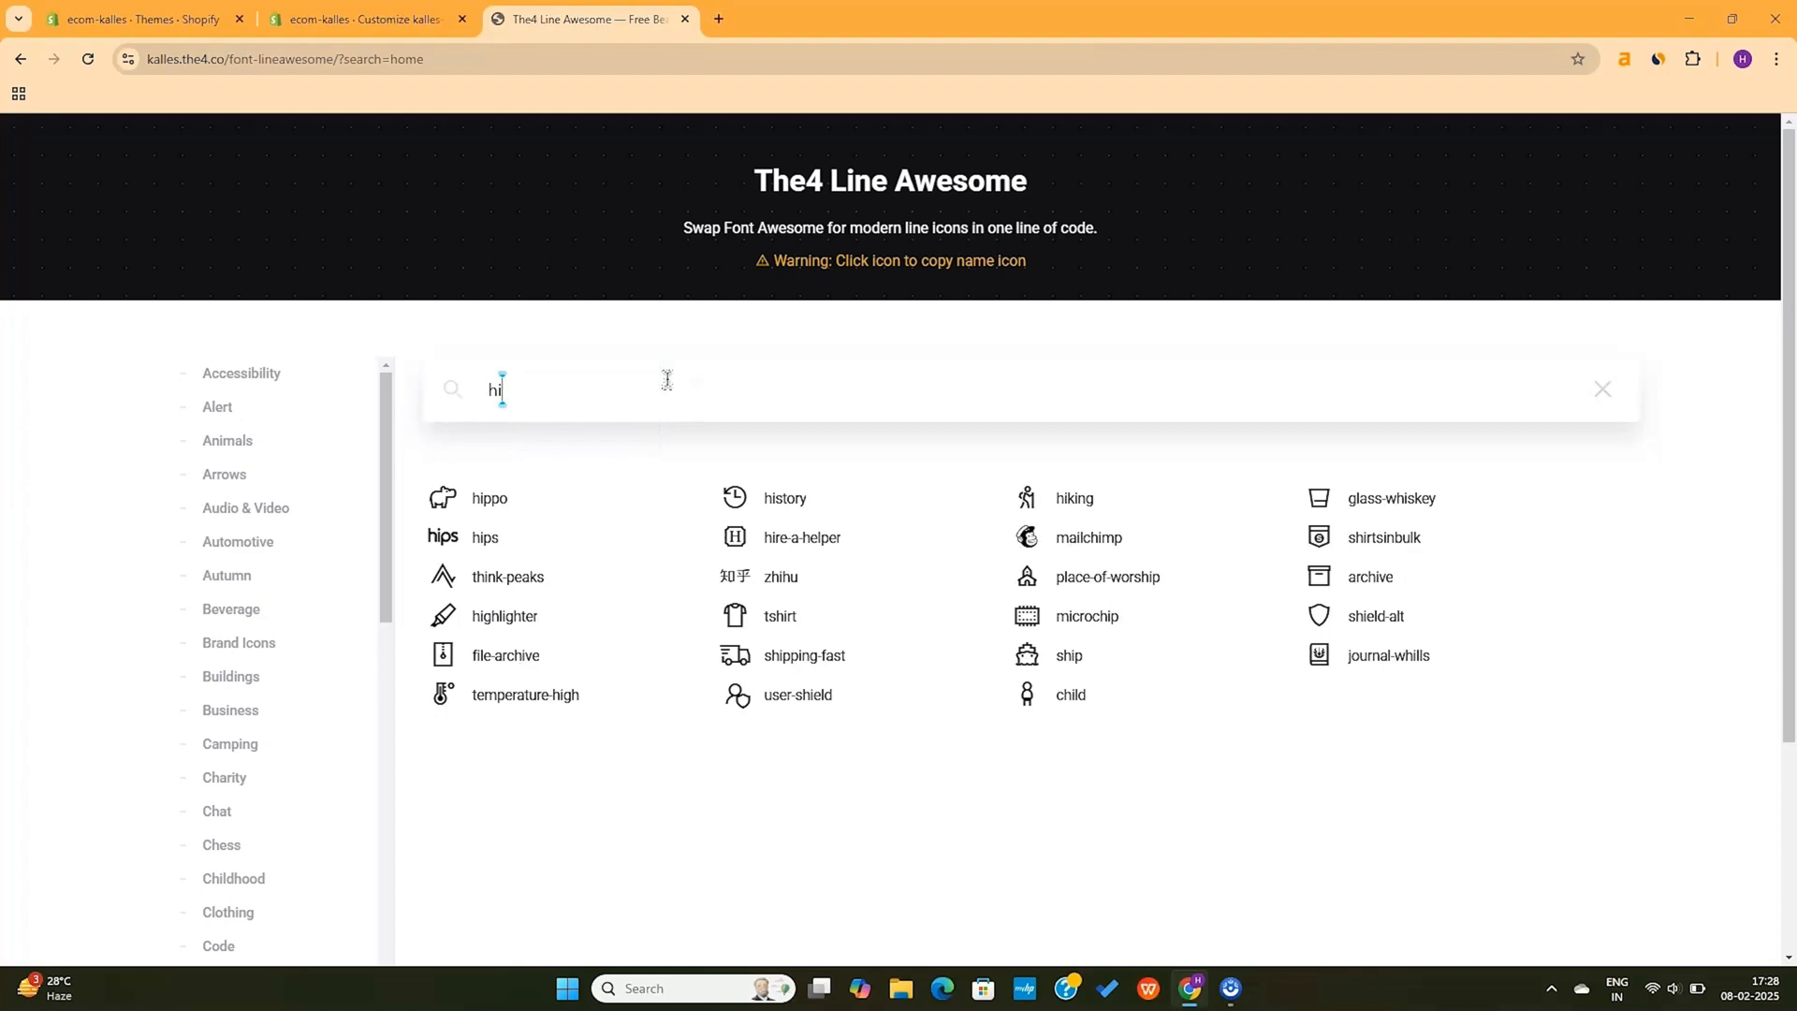
click(512, 630)
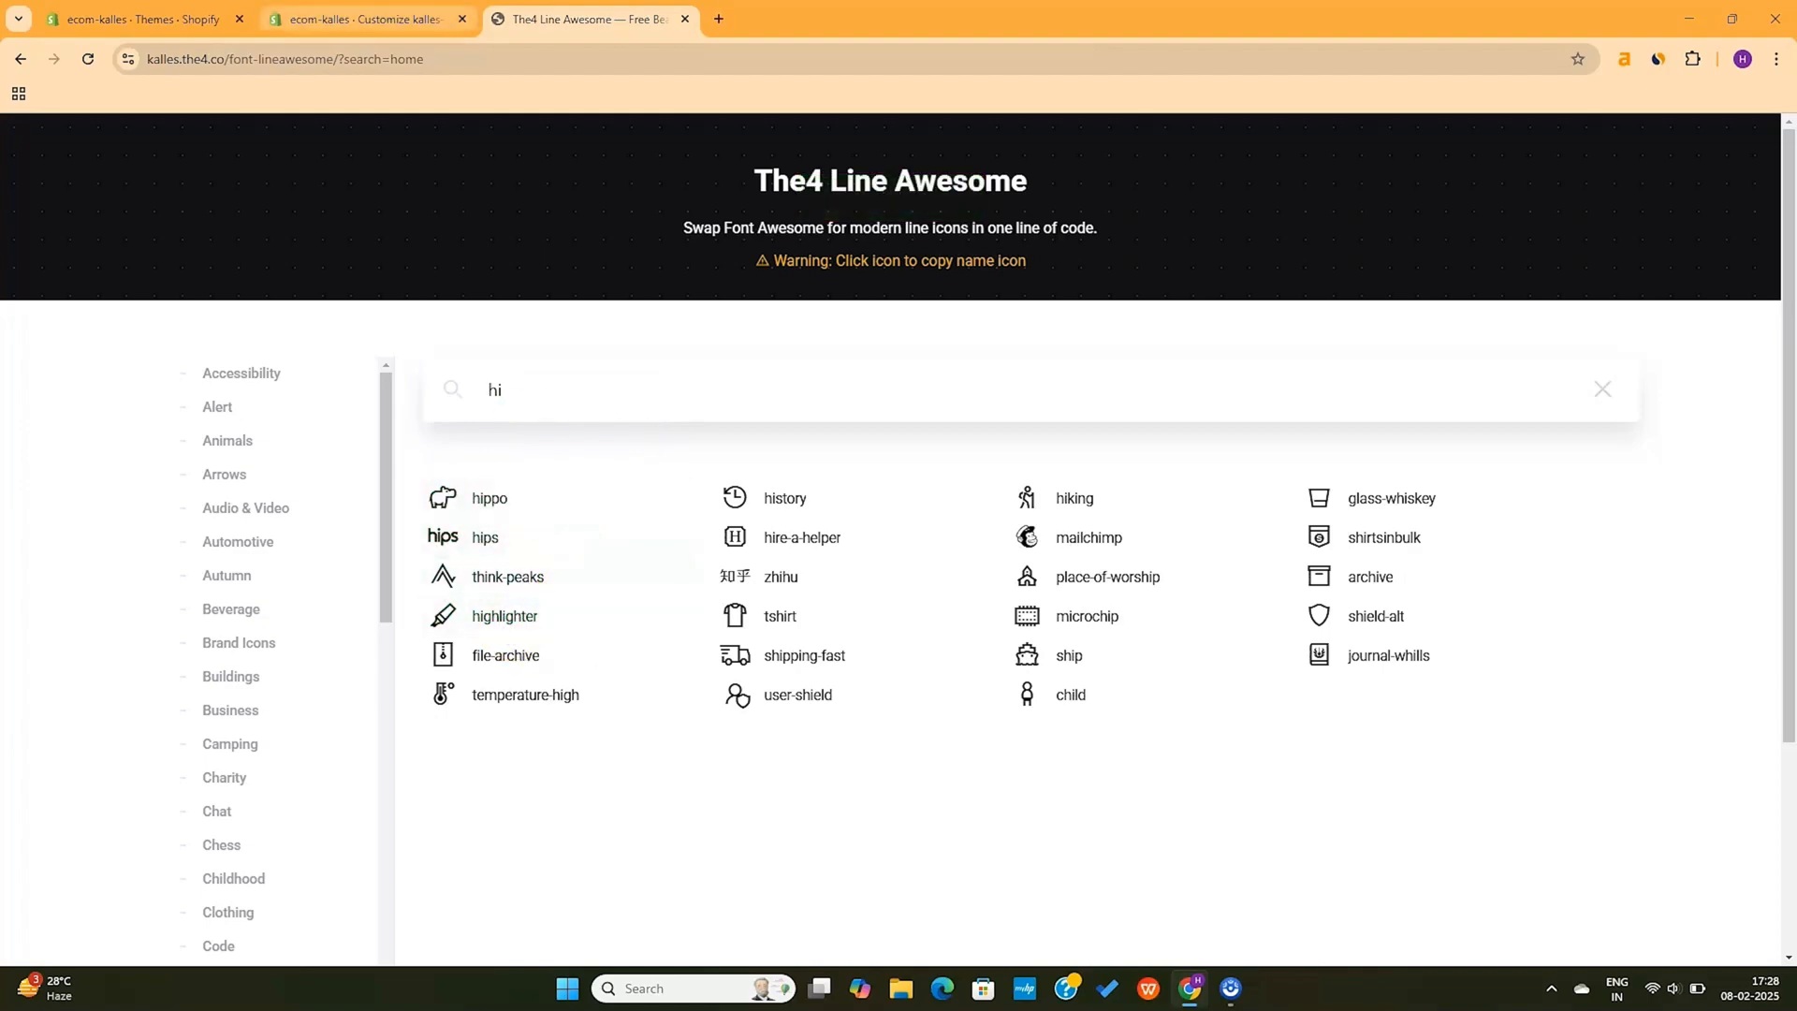
Back in the theme editor, try the copied las la-highlighter icon on the Home item and remove it again
click(375, 20)
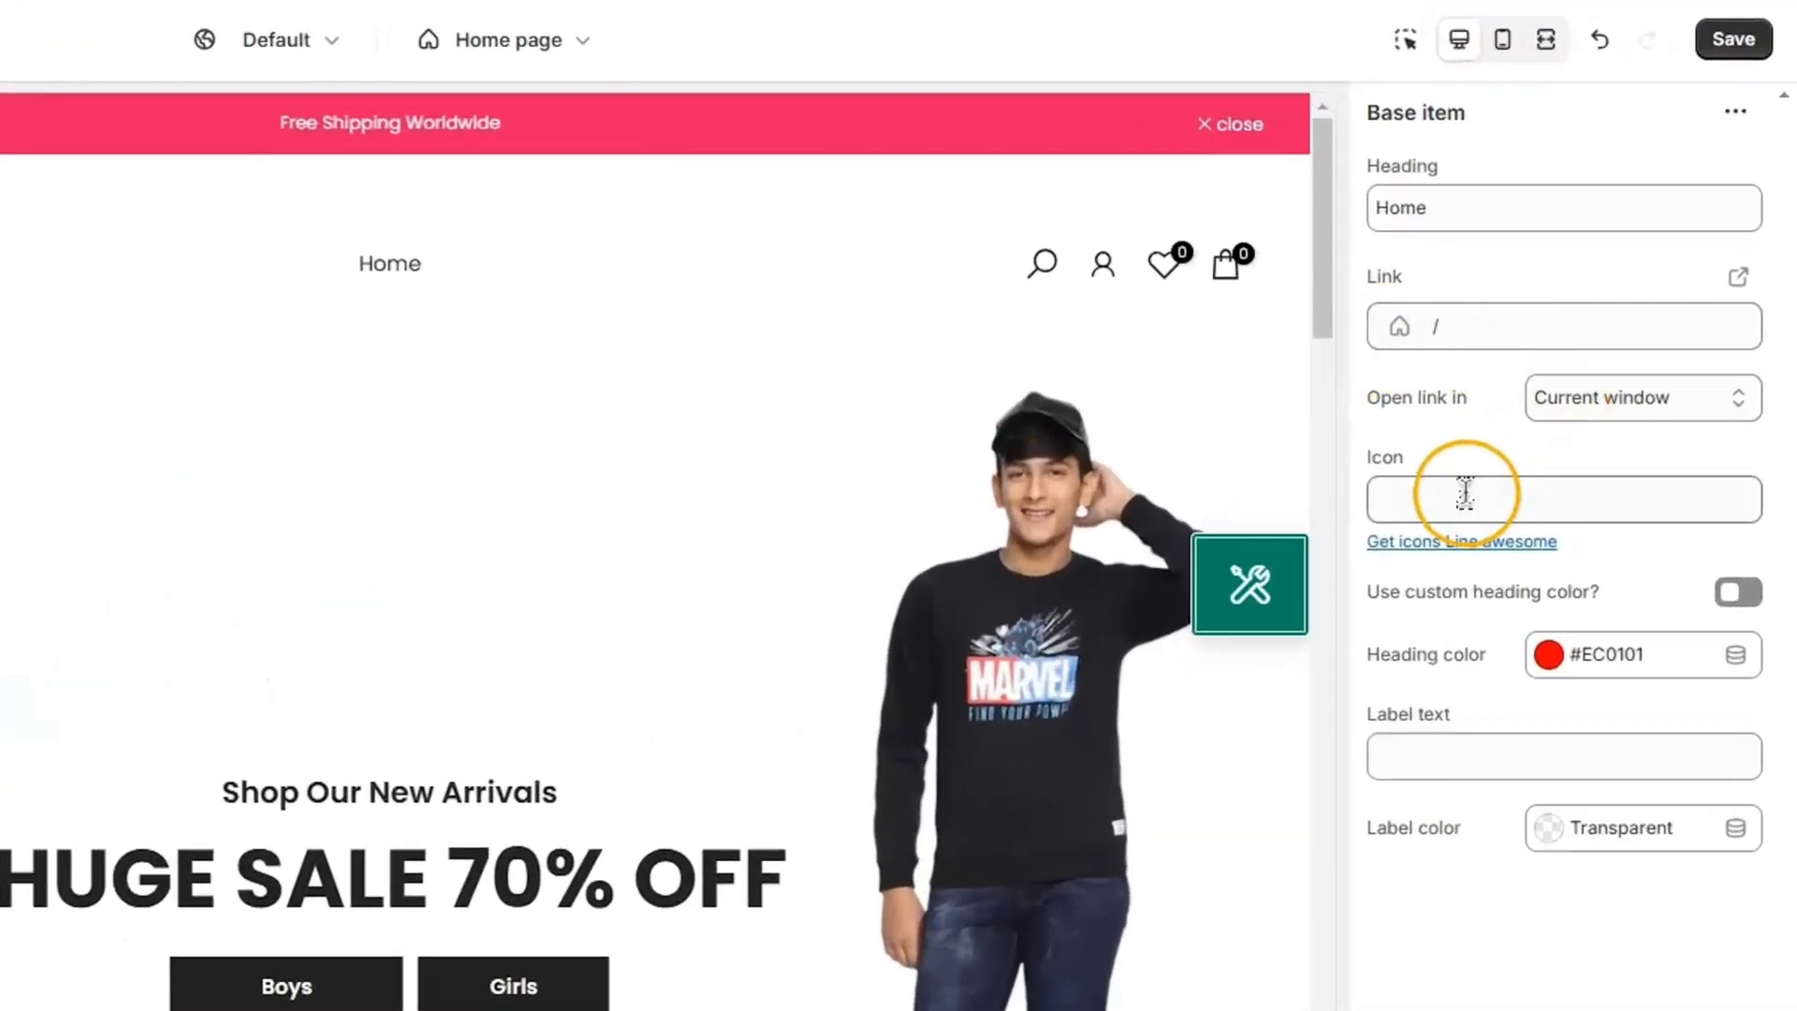
click(1465, 493)
key(ctrl+v)
click(1575, 494)
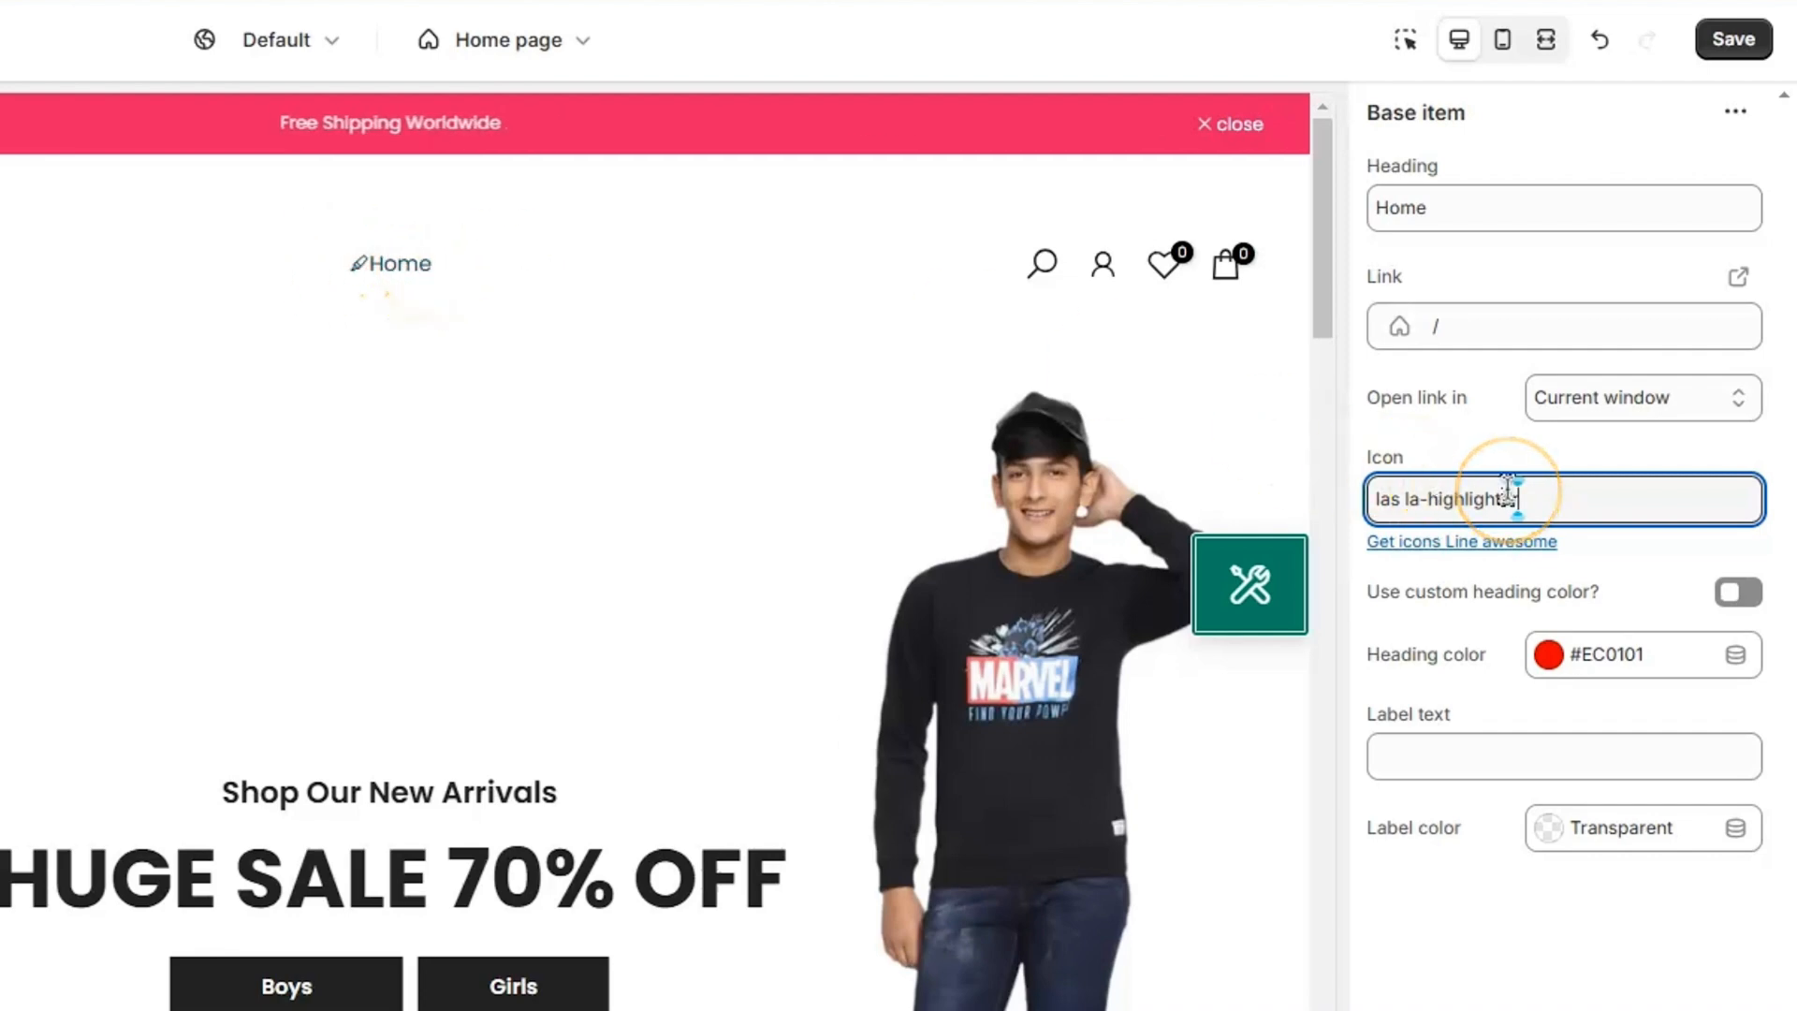
triple_click(1549, 493)
key(BackSpace)
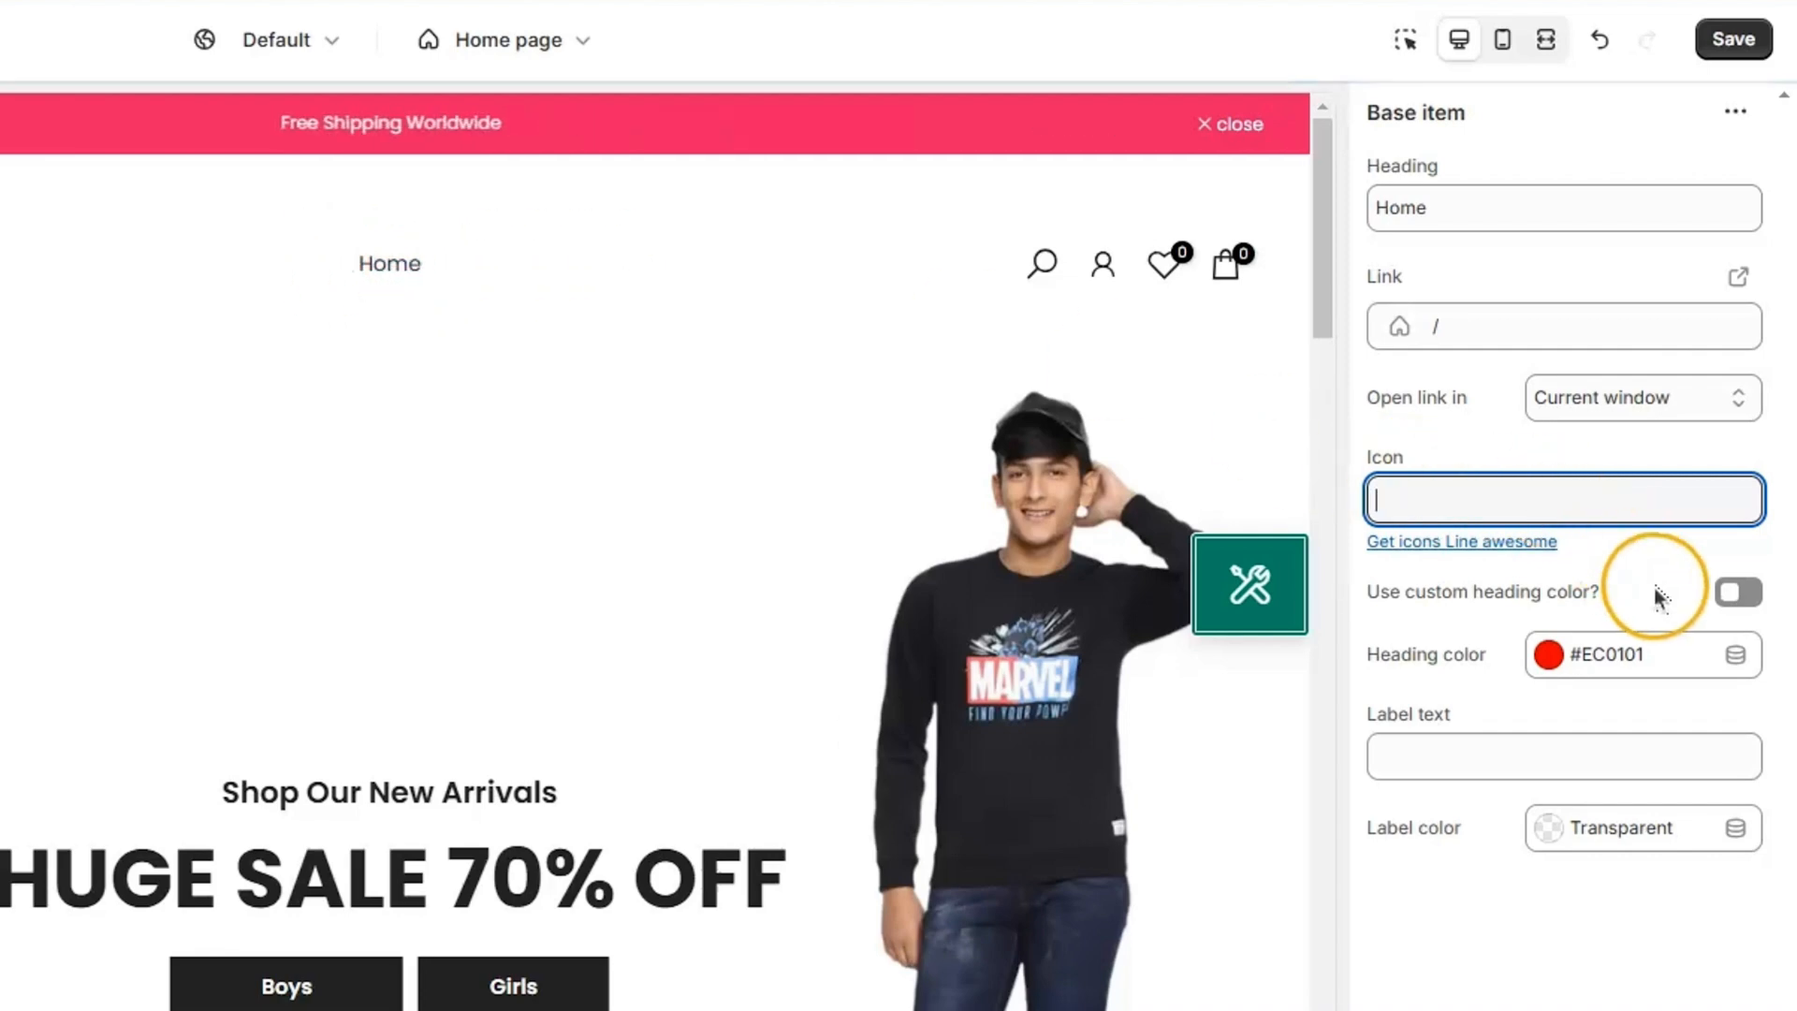
Try the custom heading color on the Home item and give the item the label New in orange #FF4E00
click(1732, 591)
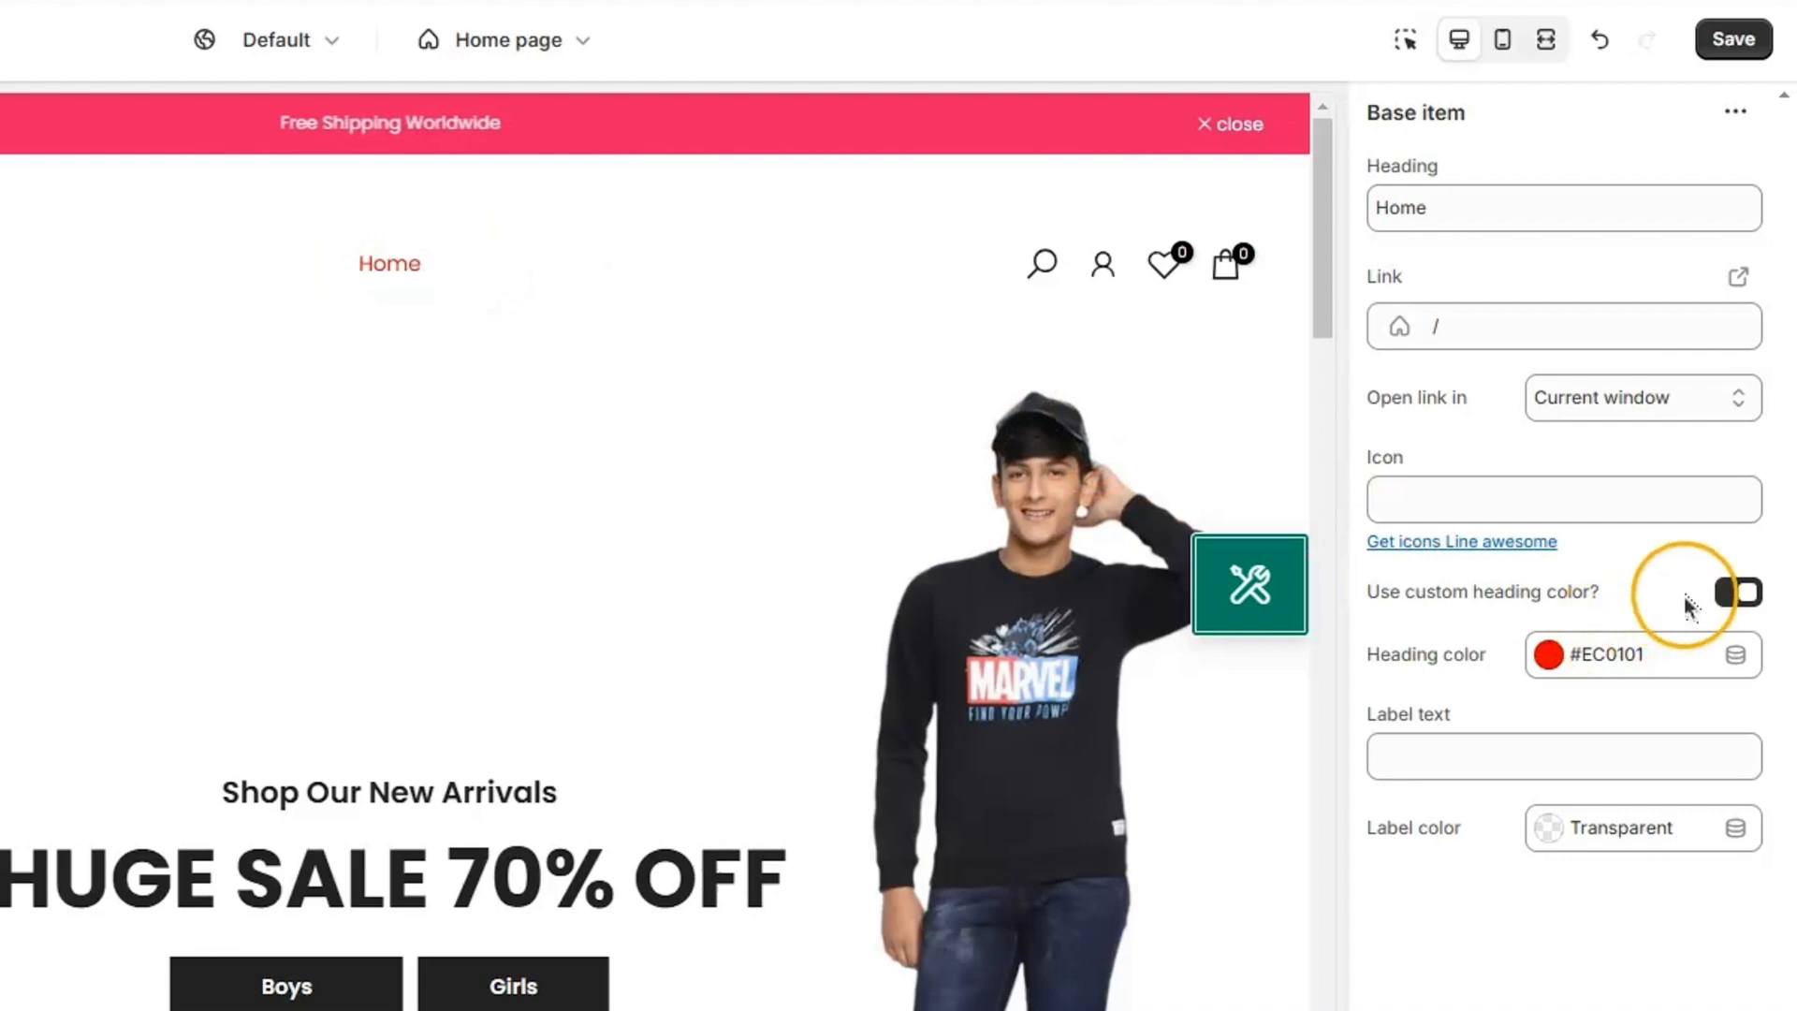
click(1733, 594)
click(1478, 758)
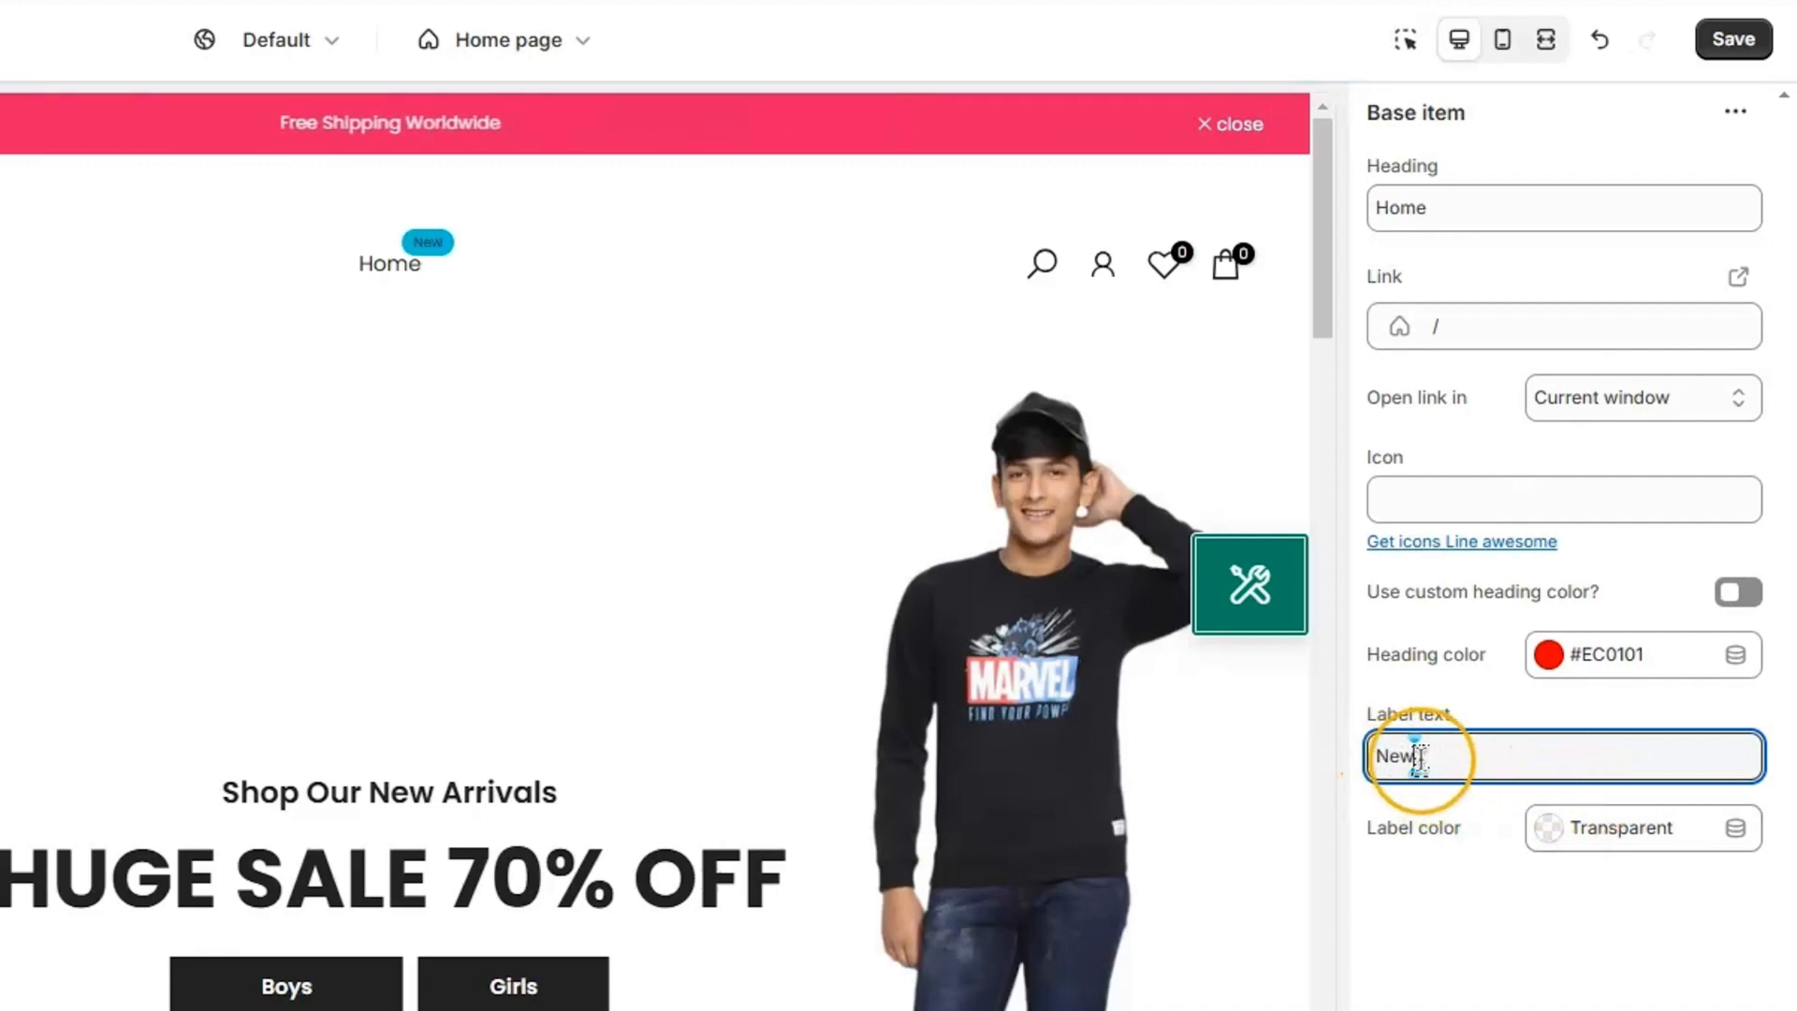
click(1643, 842)
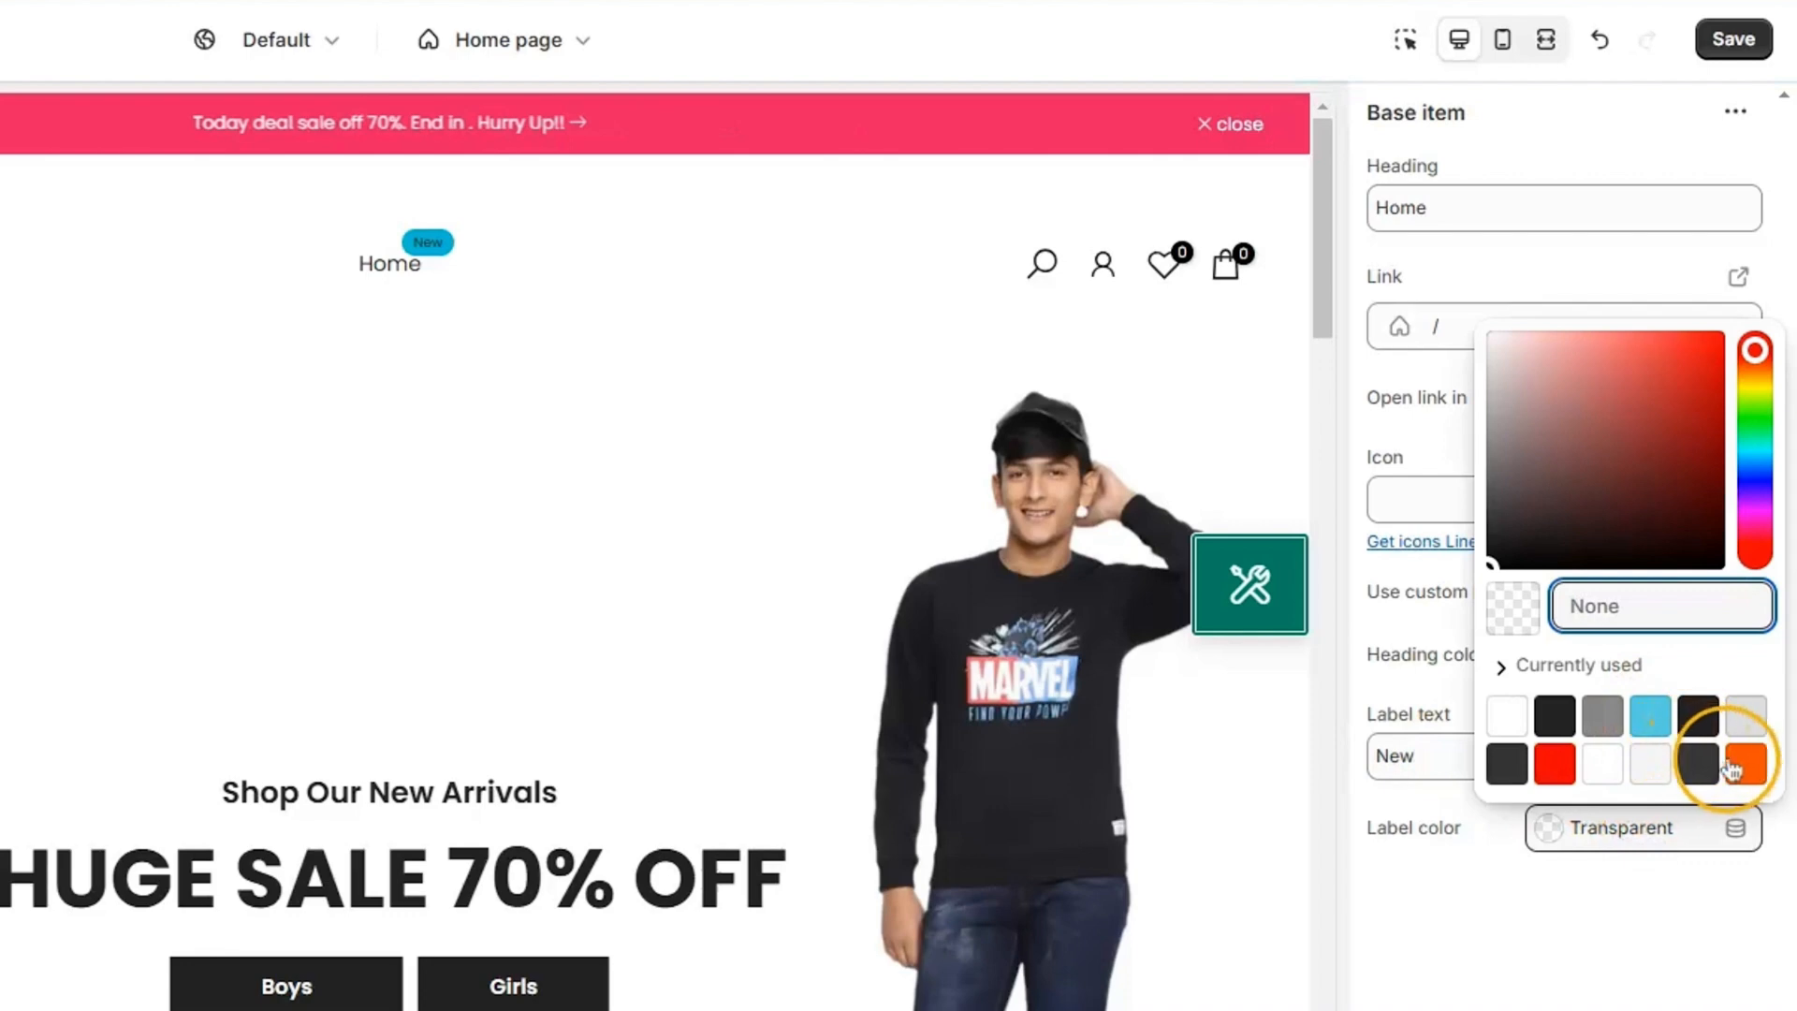
click(1745, 762)
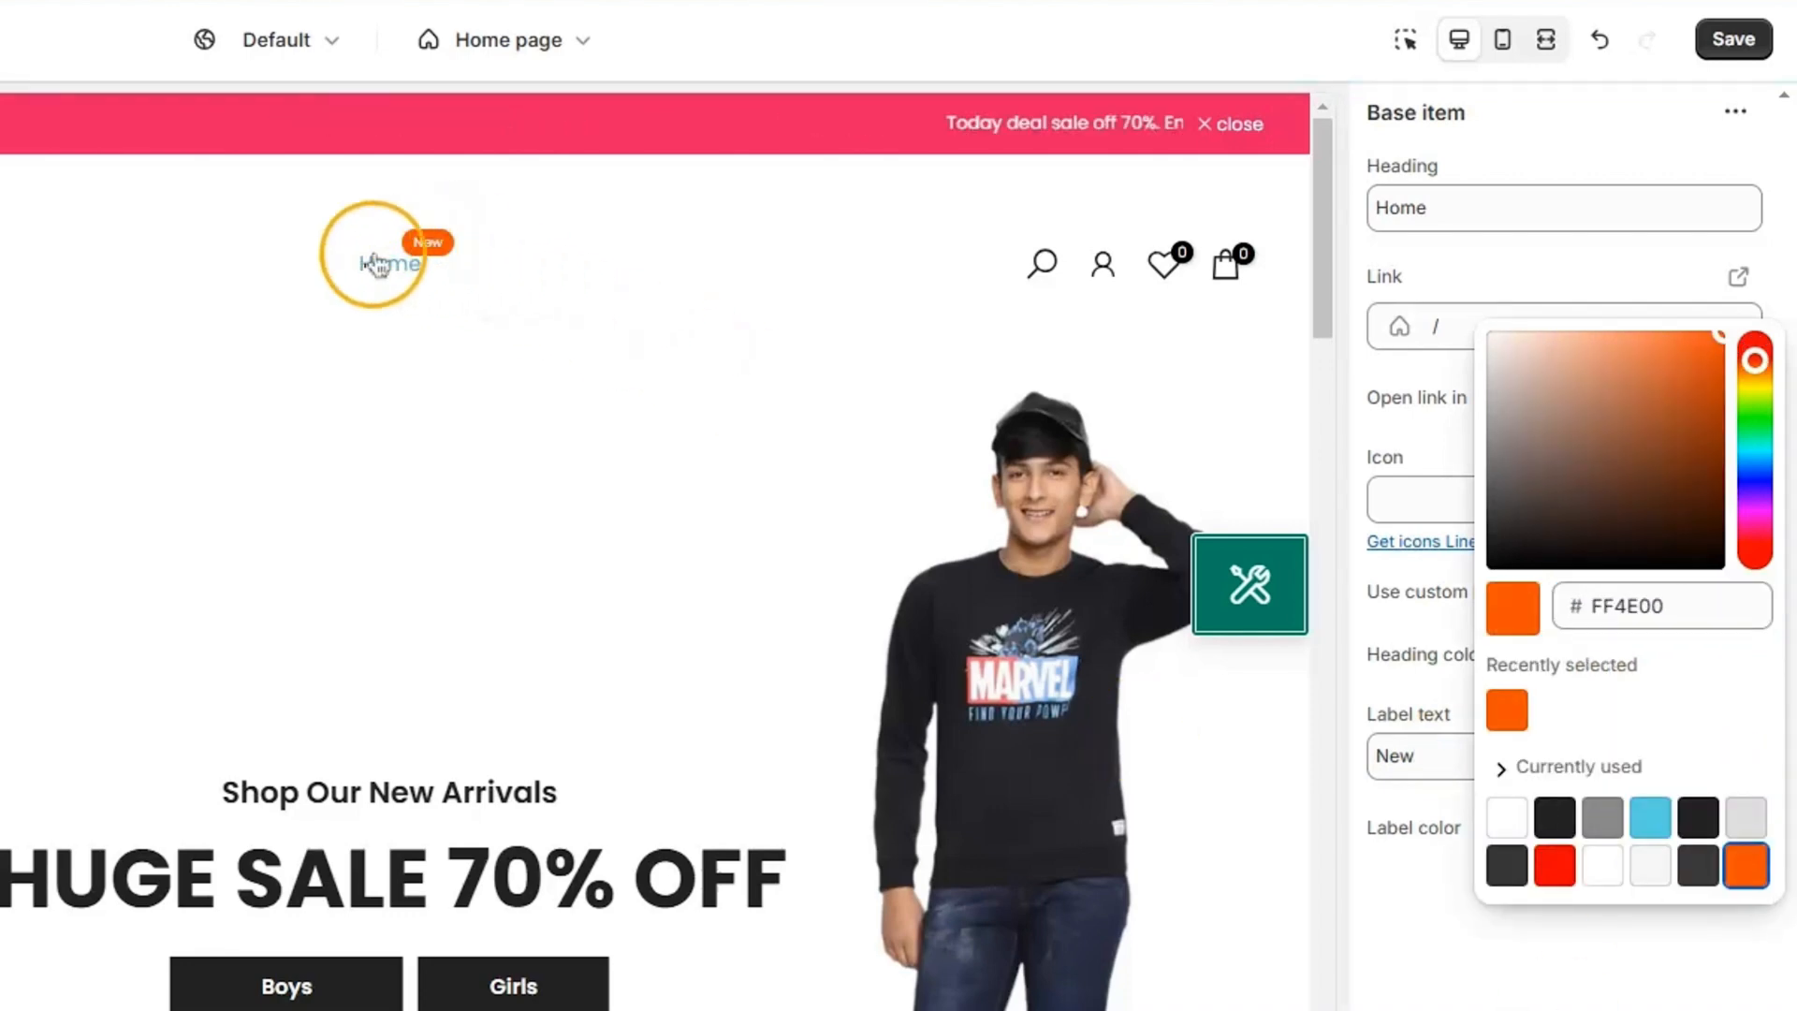
click(1477, 988)
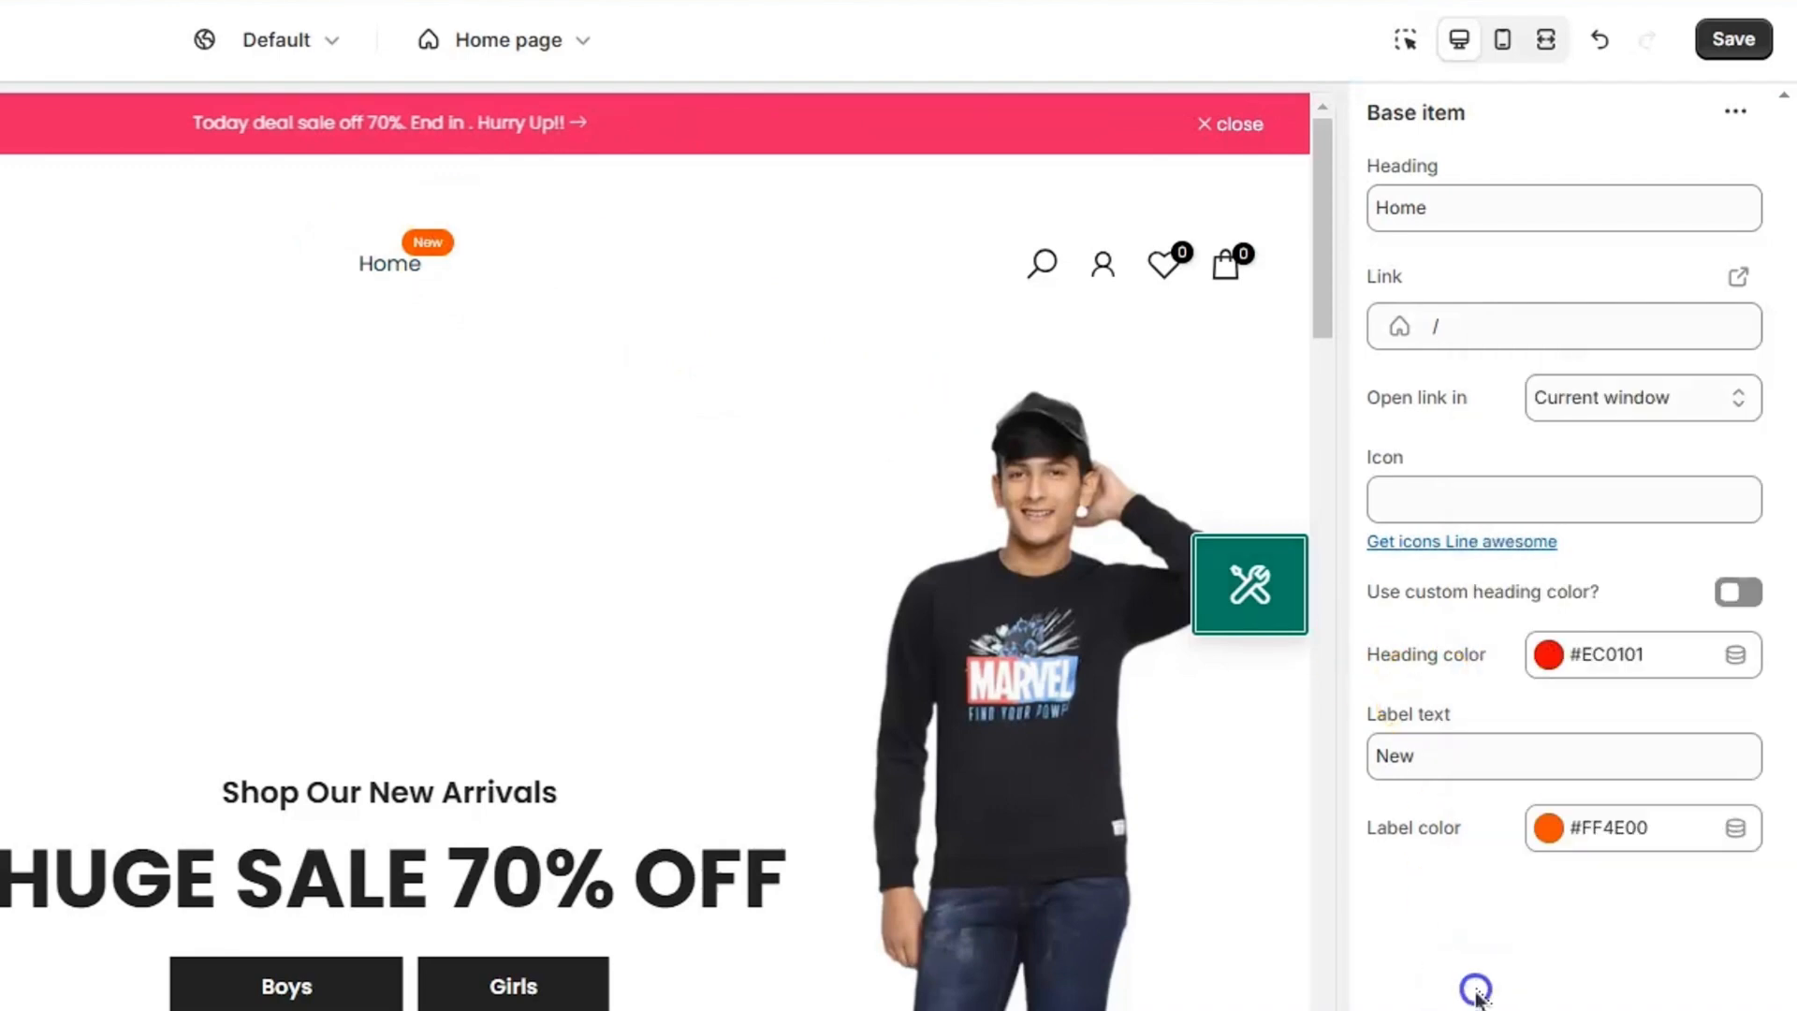
Remove the New label text from the Home item
click(1462, 736)
double_click(1460, 737)
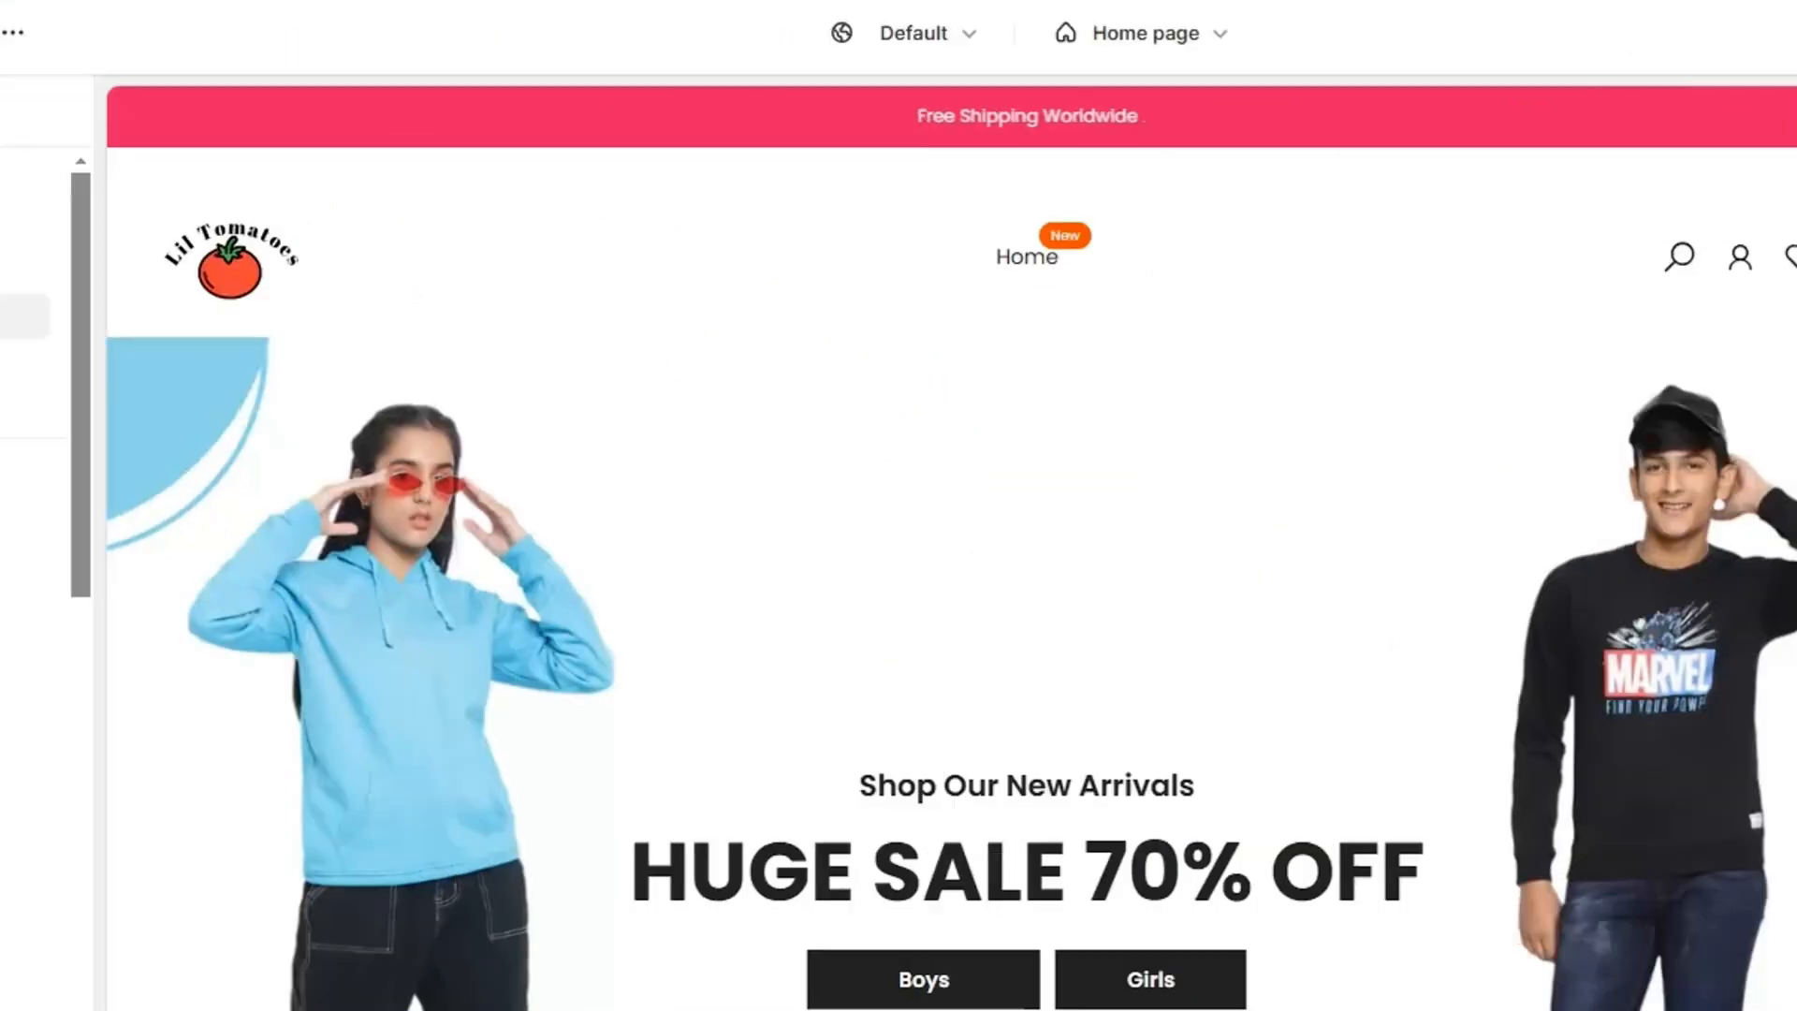
key(BackSpace)
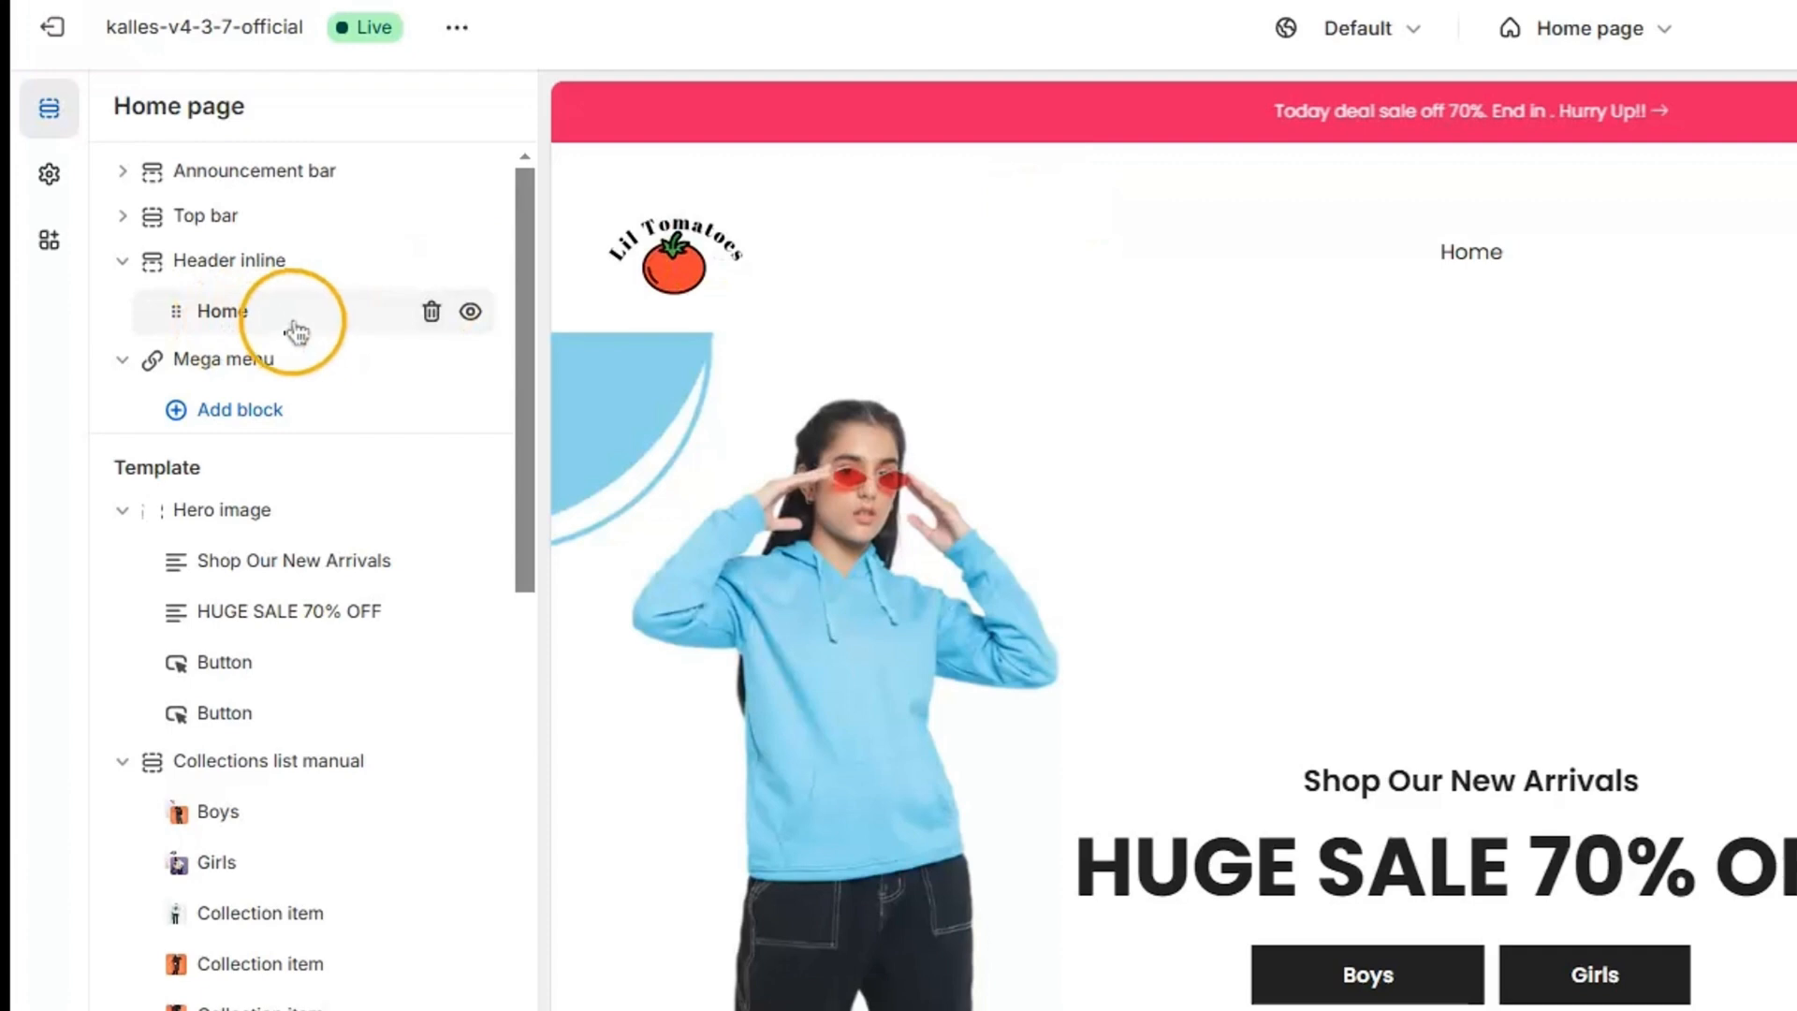
Add a Mega item block below Home in the Header inline section and set its heading to New Arrivals
click(325, 337)
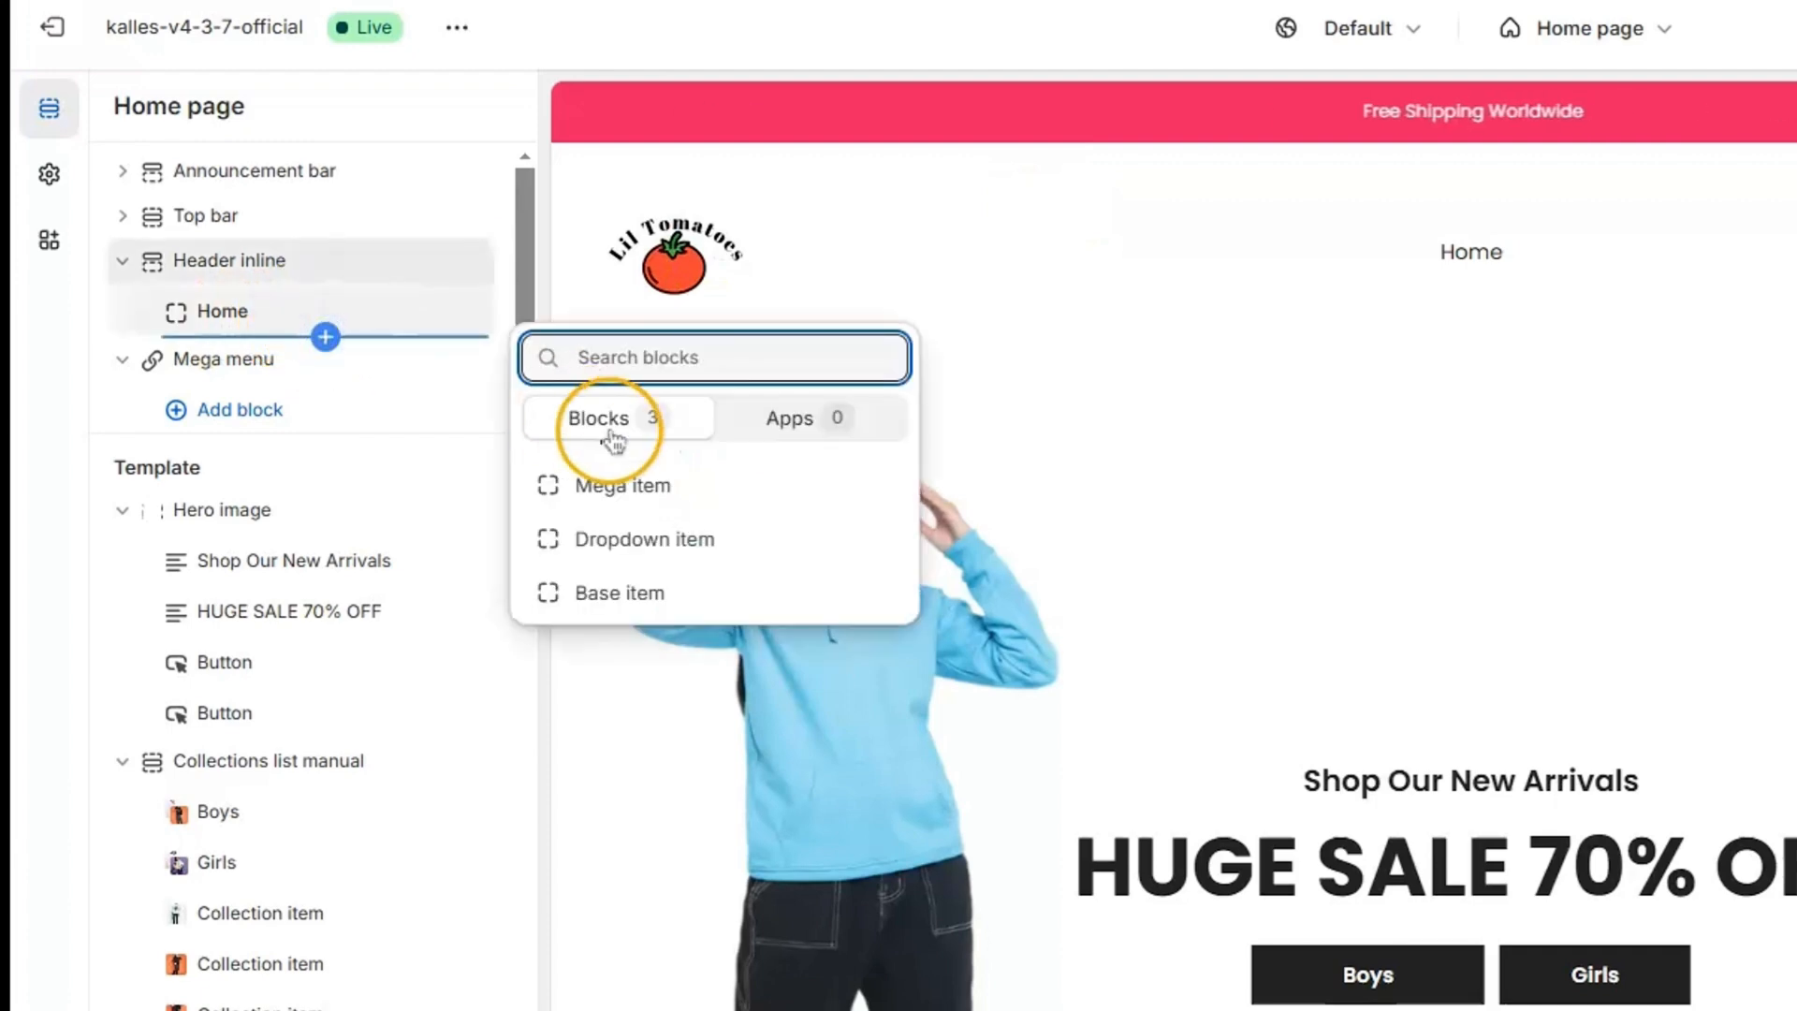
click(644, 484)
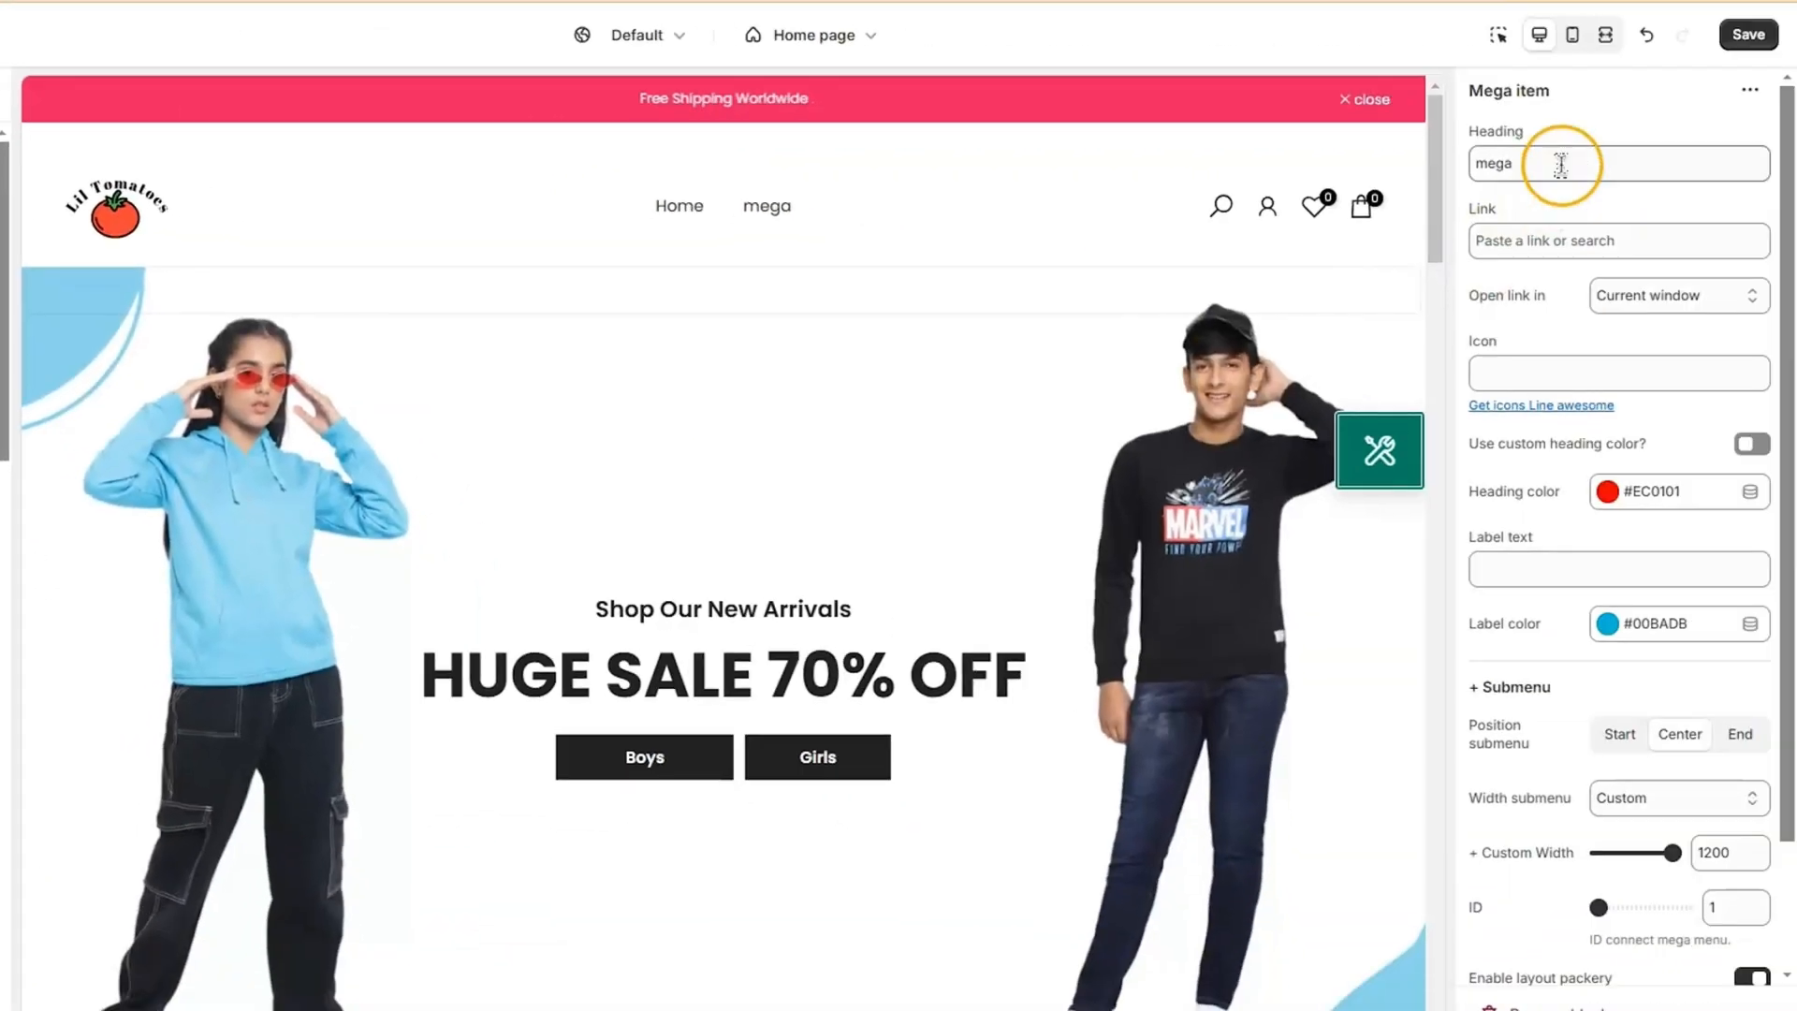
double_click(1561, 165)
text(New )
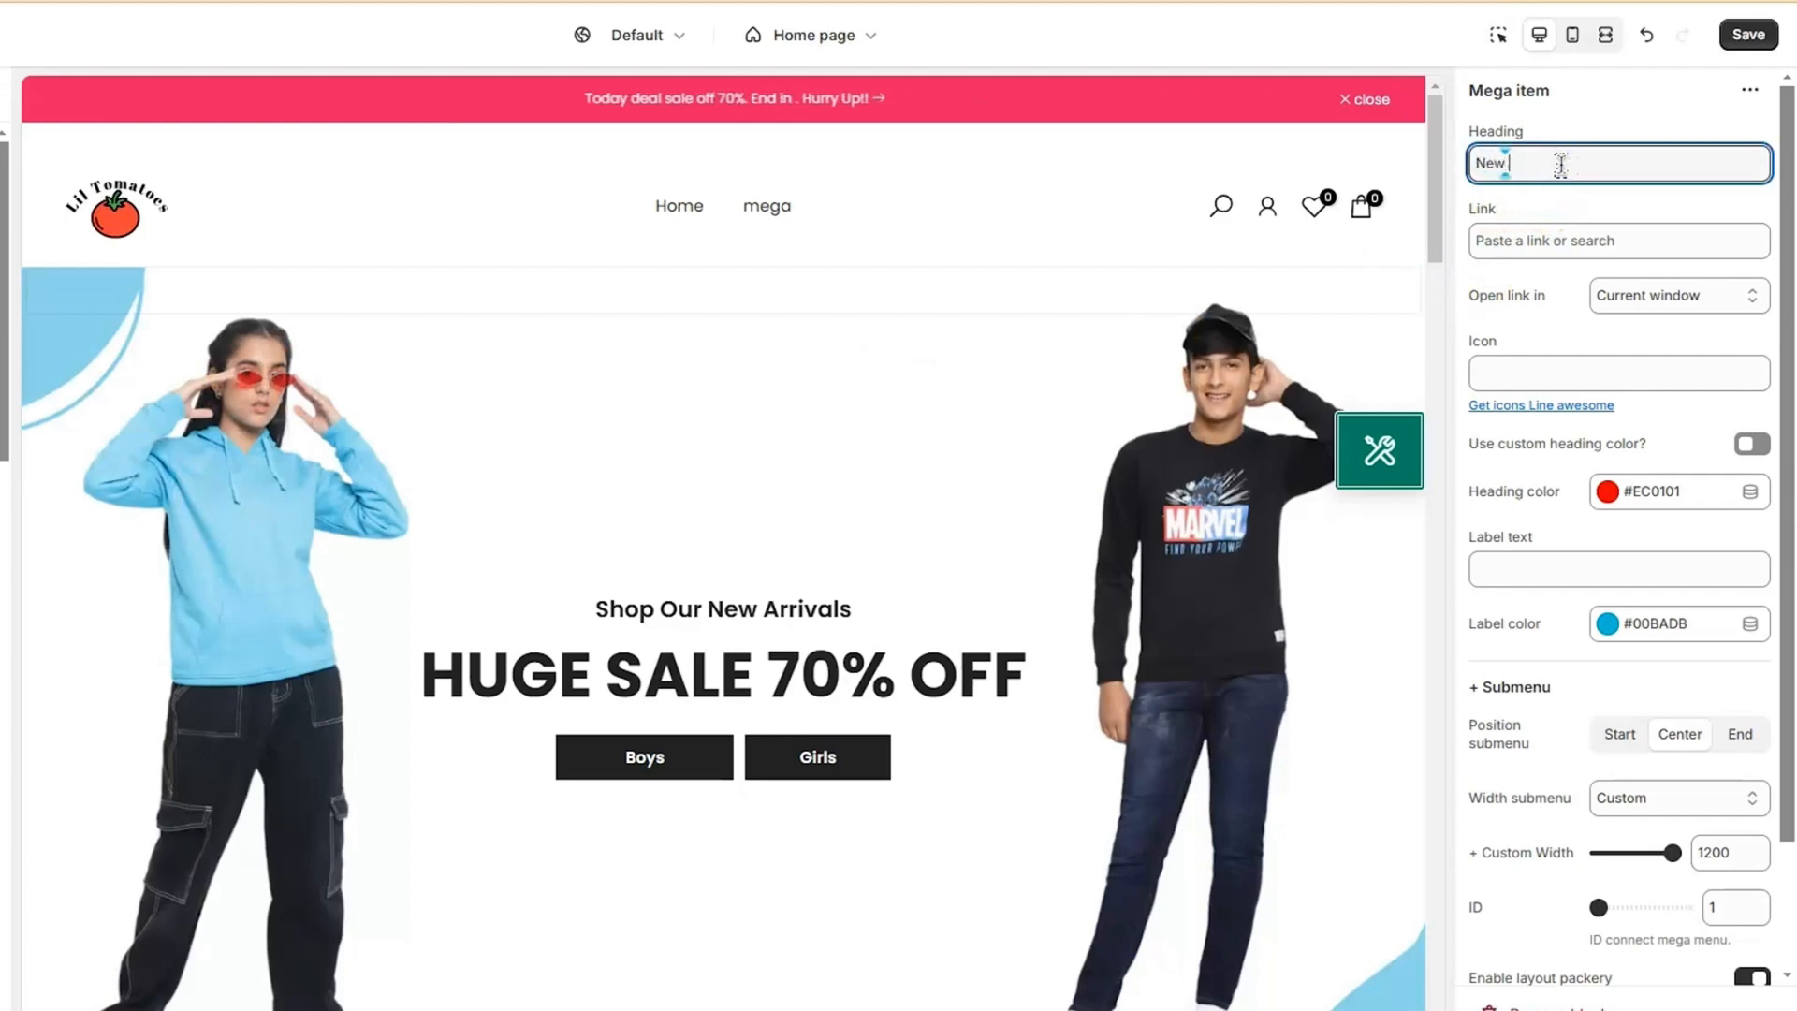
text(Arrivals)
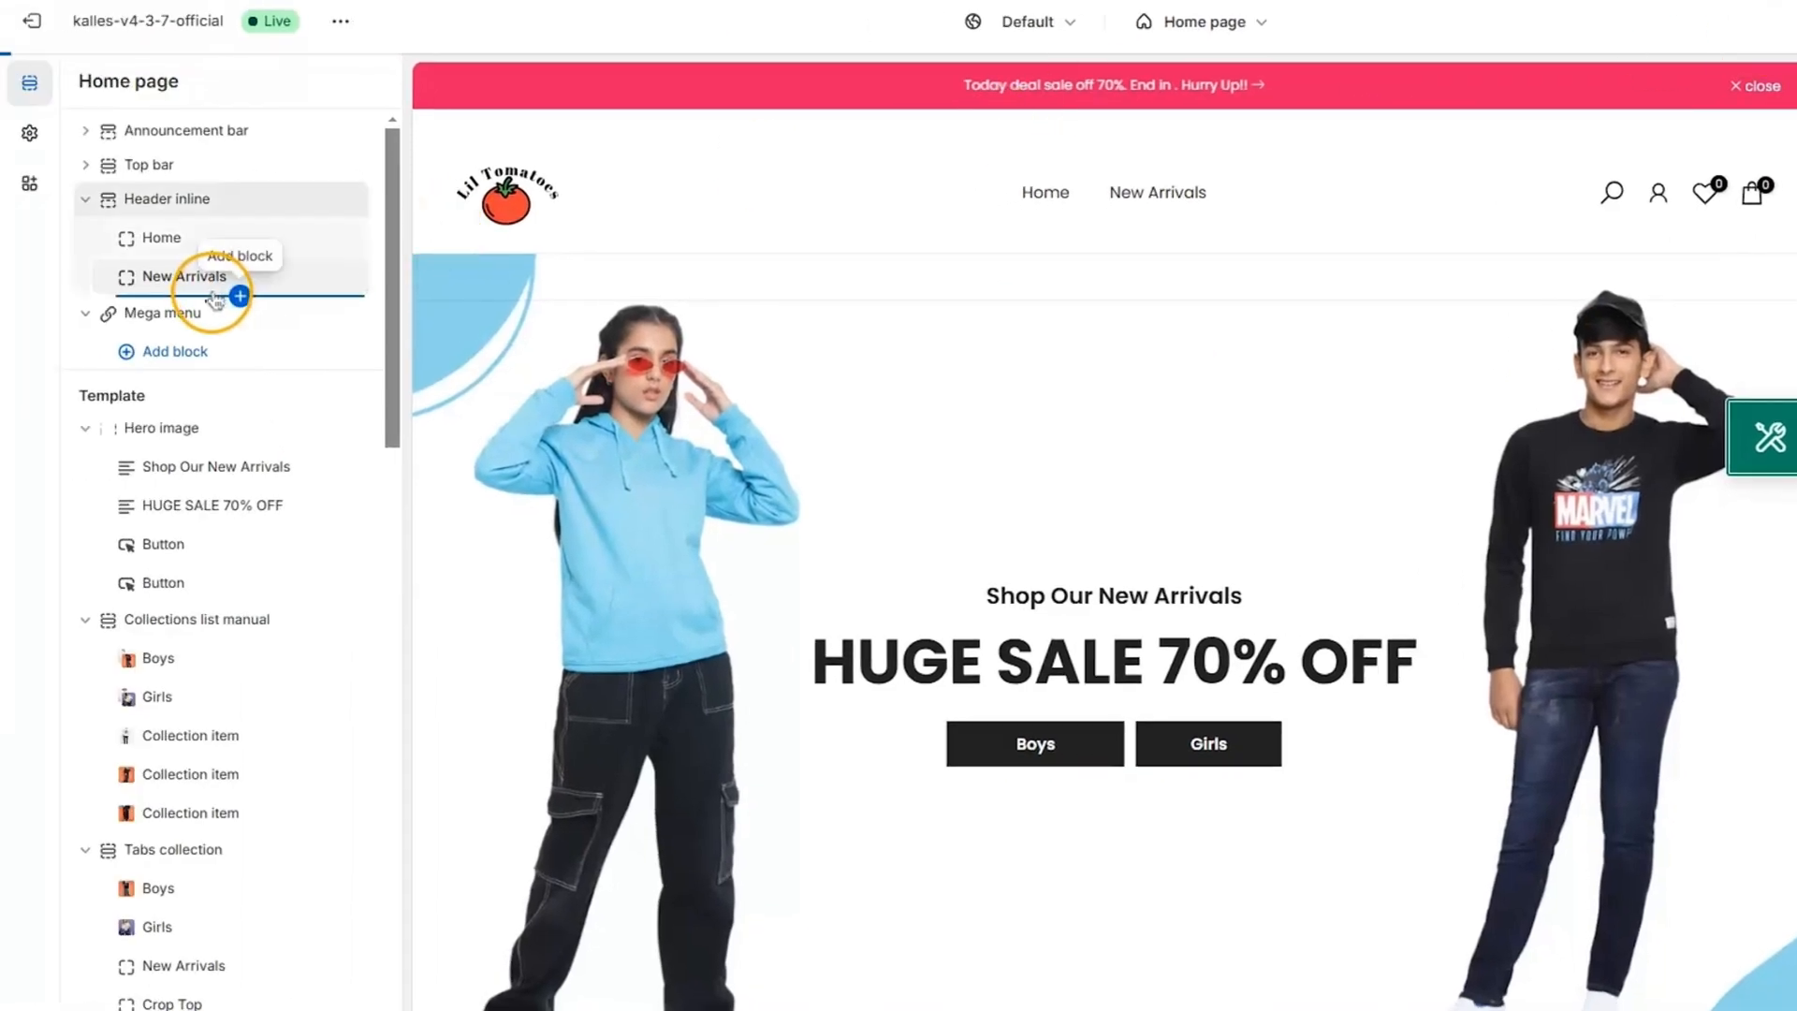
Add a second Mega item block below New Arrivals and set its heading to Offers
click(240, 296)
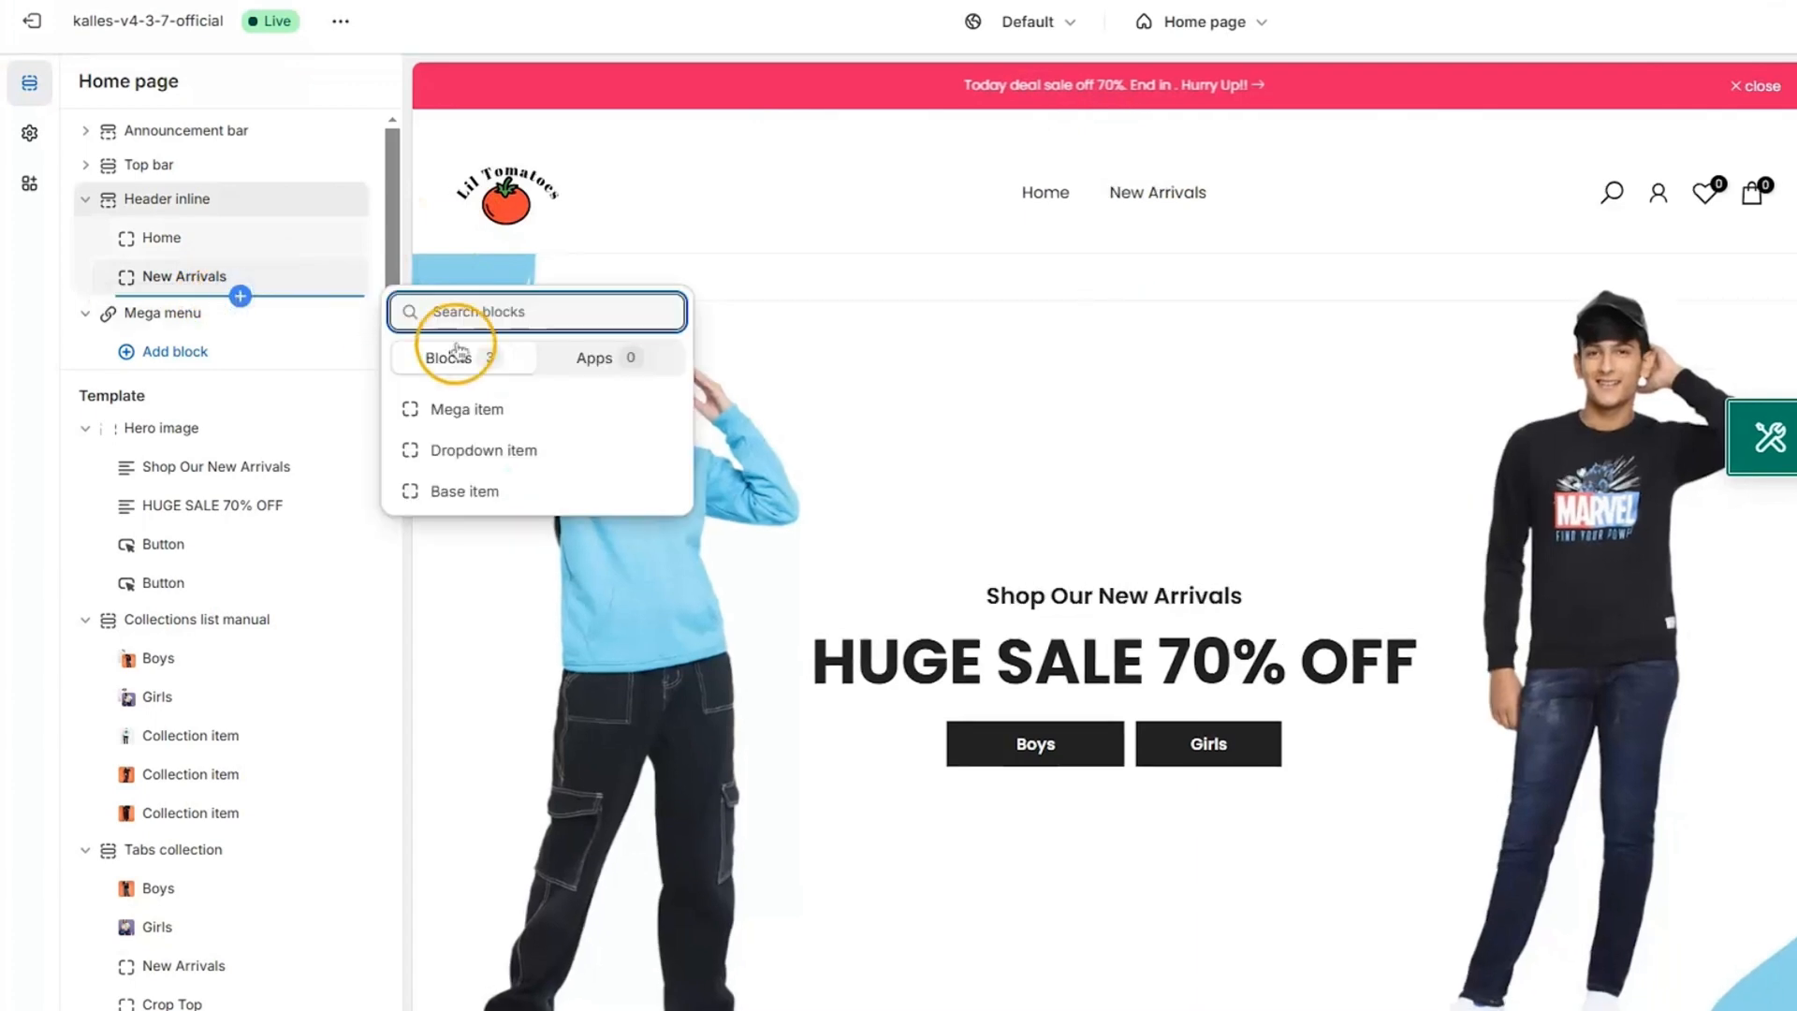
click(499, 412)
double_click(1549, 162)
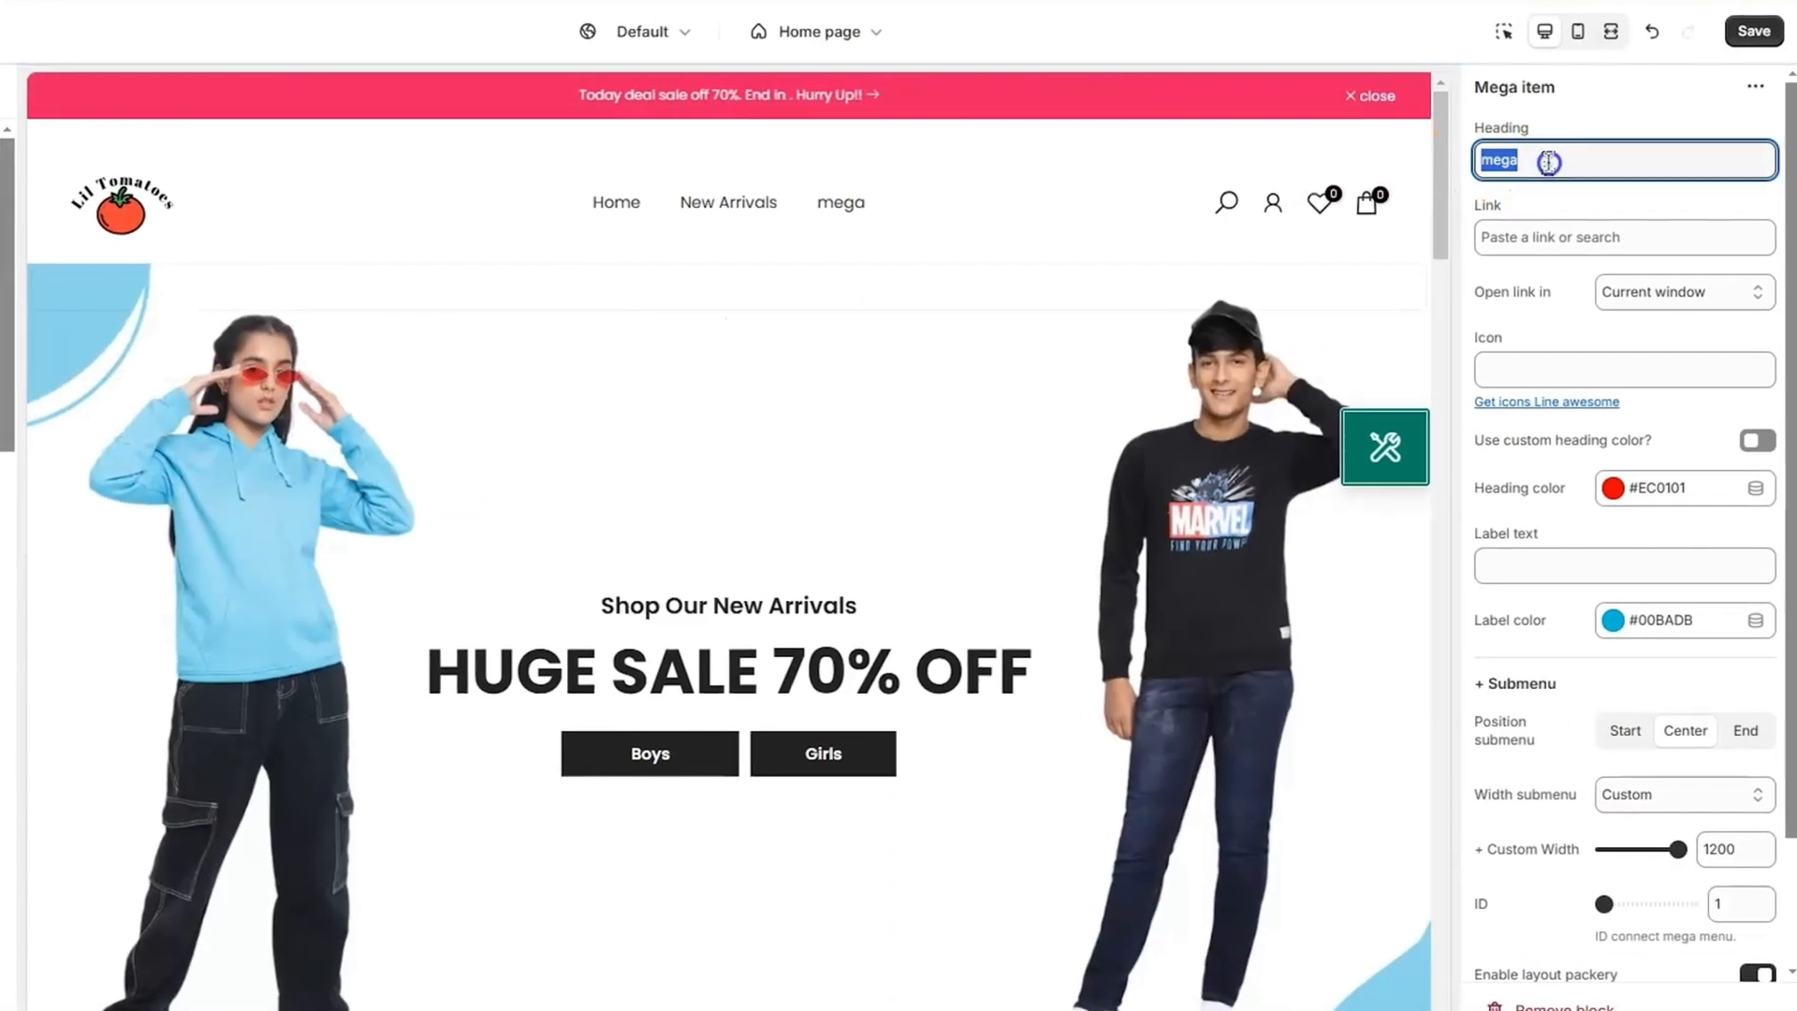
text(D)
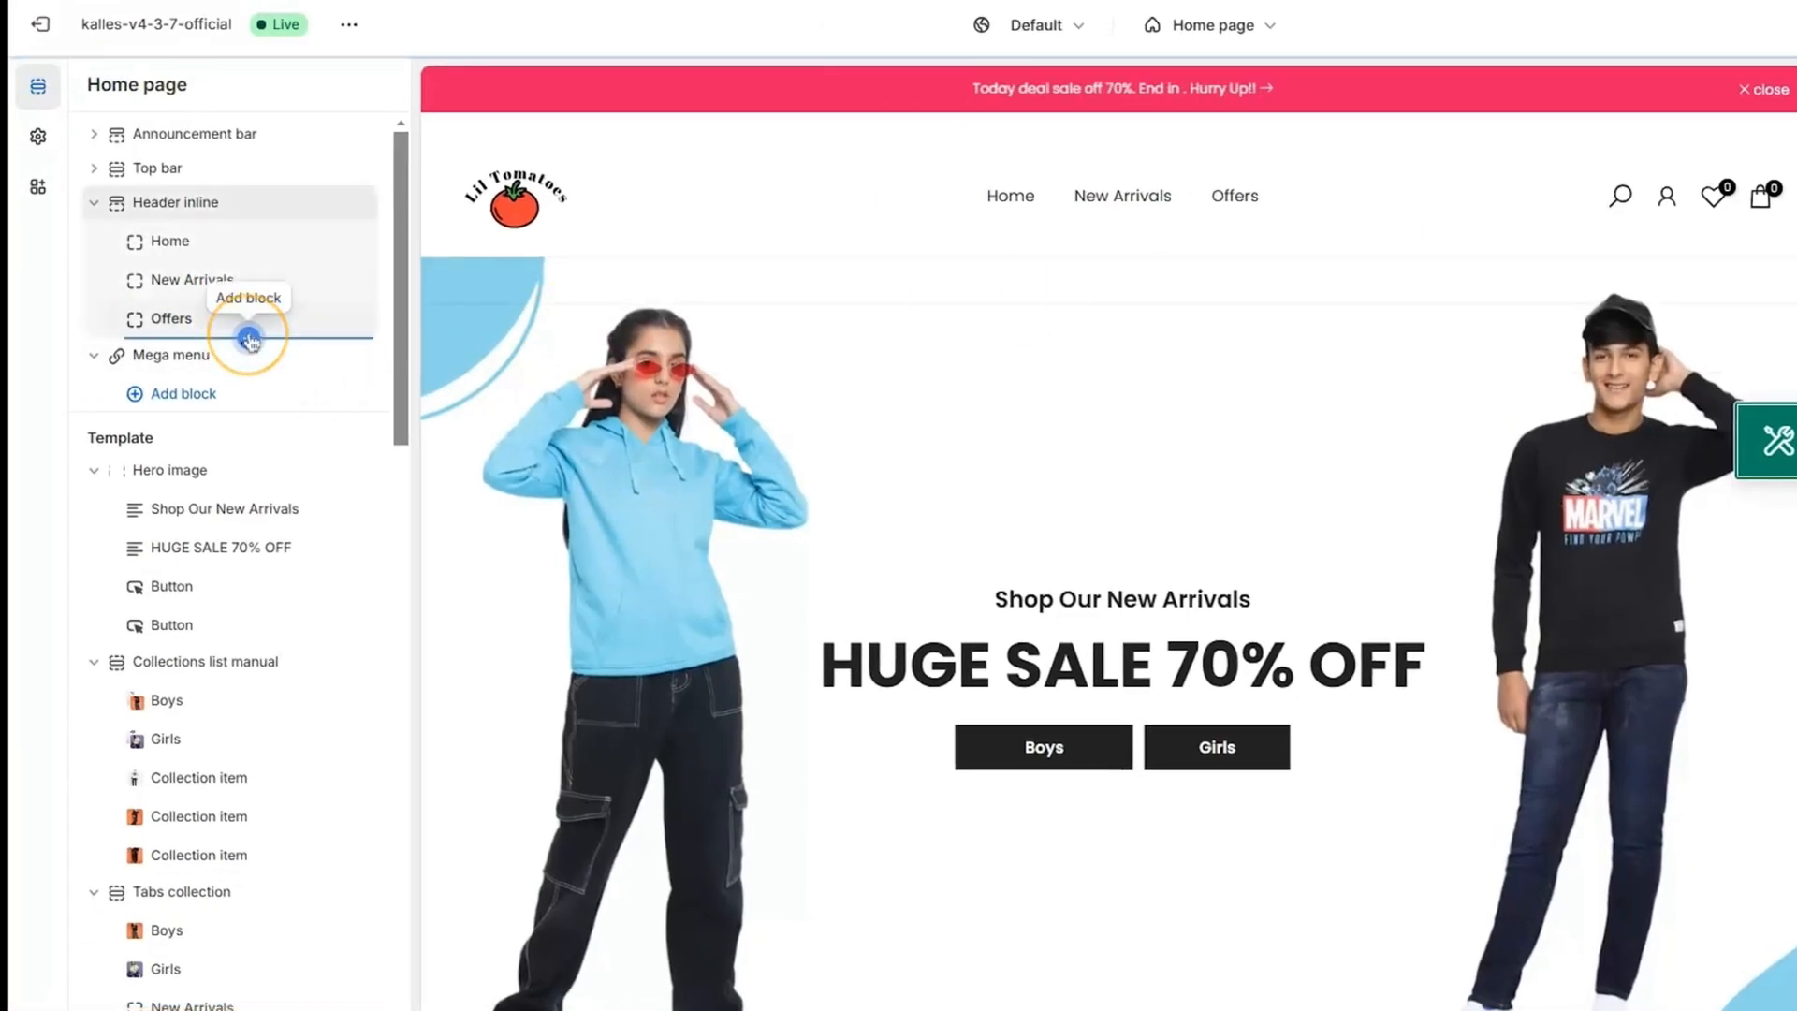
Add a Base item block below Offers with the heading Contact Us and link it to the Contact page
click(247, 339)
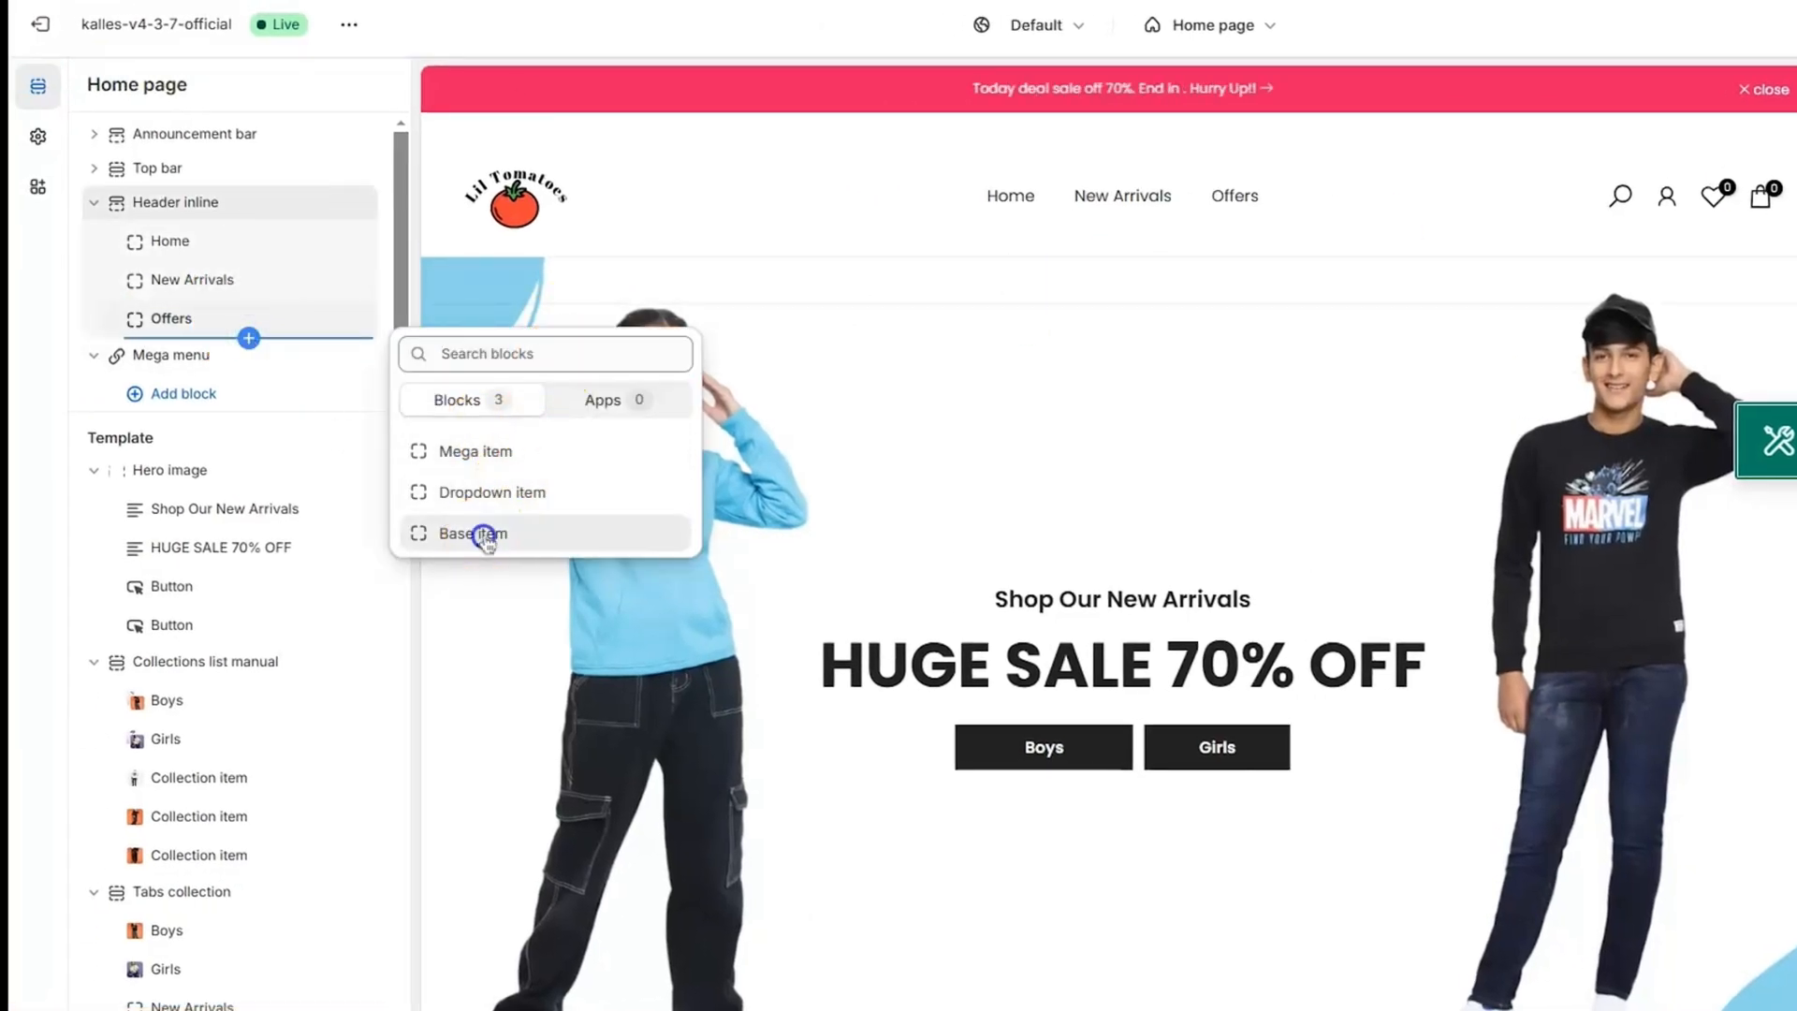
click(478, 532)
double_click(1534, 166)
text(Contact Us)
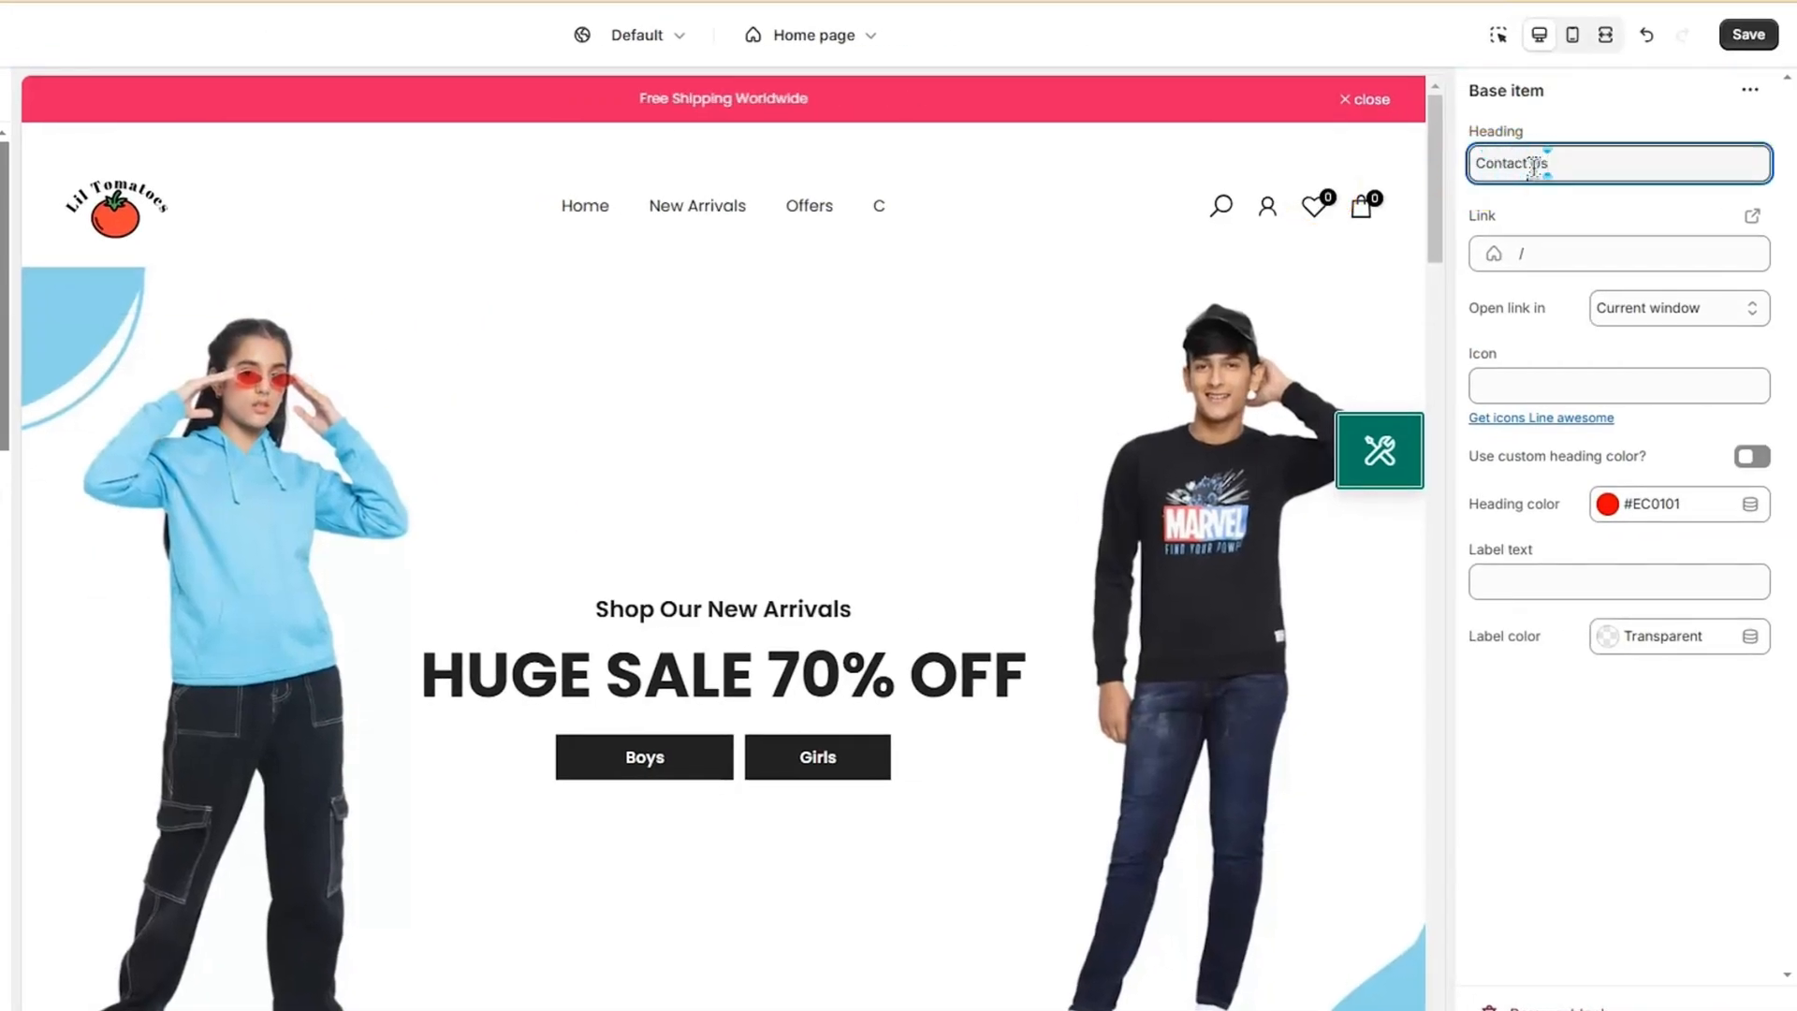
click(1611, 257)
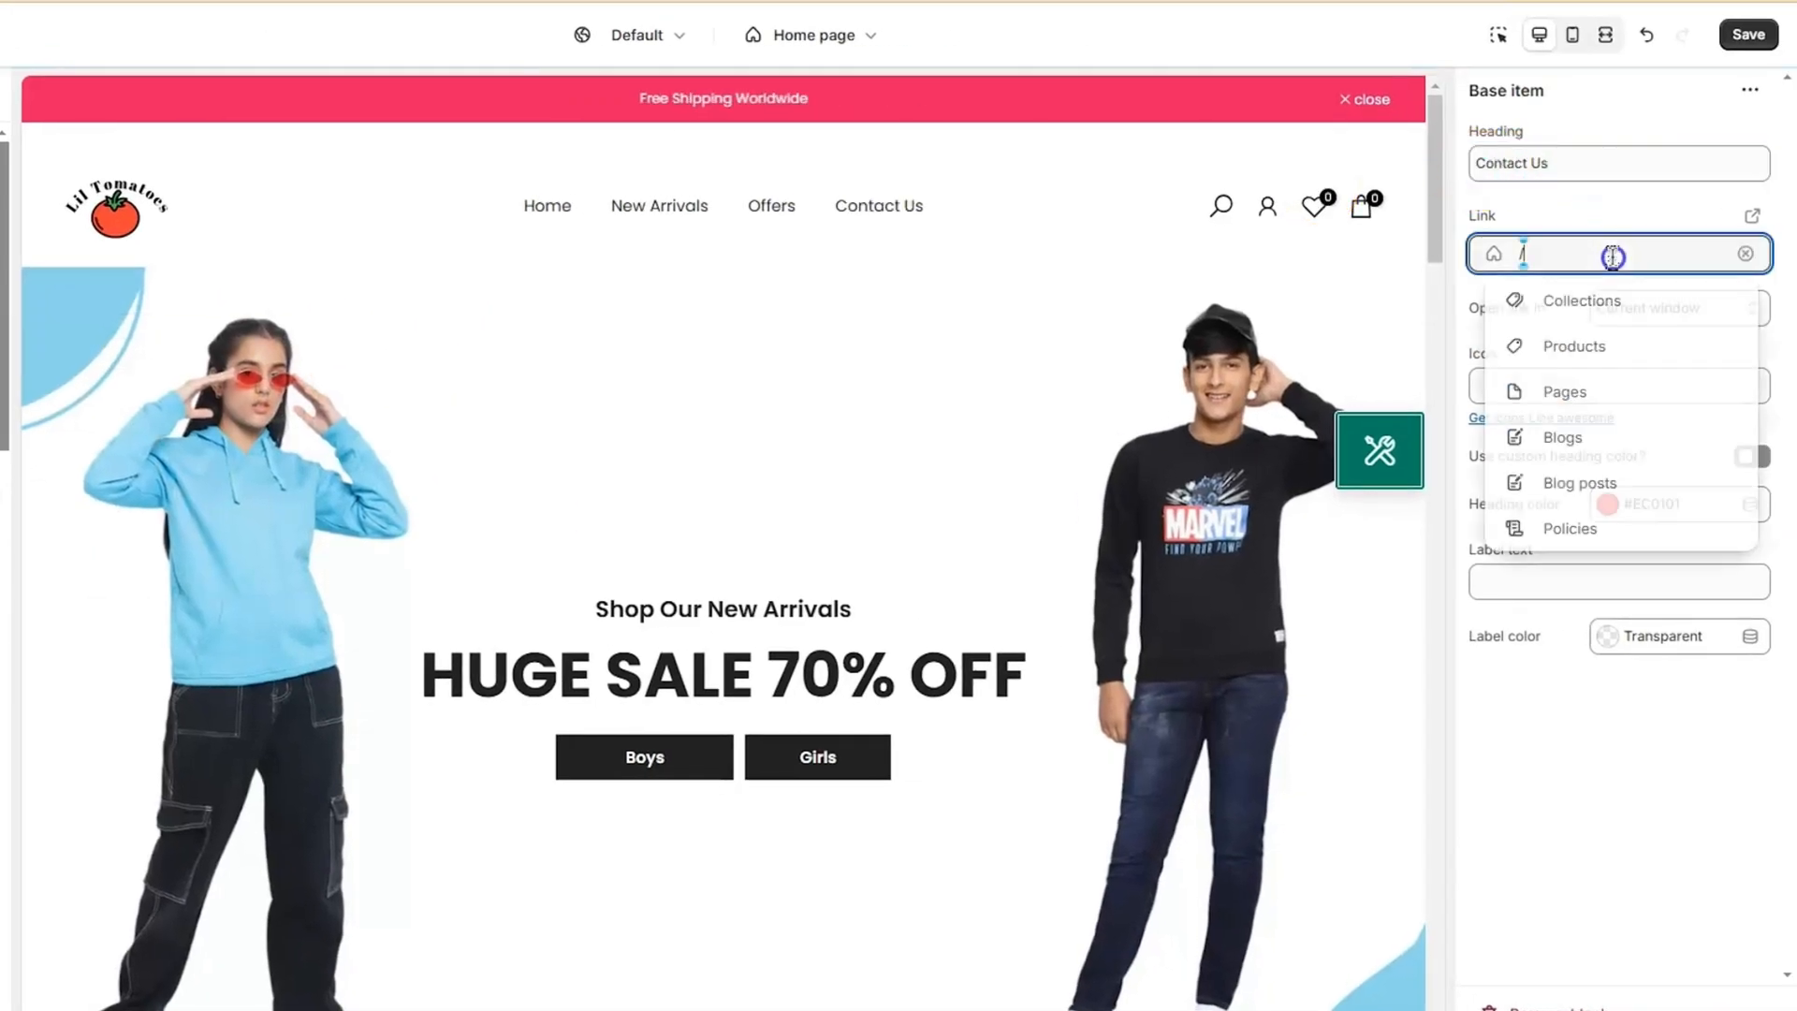
click(1583, 388)
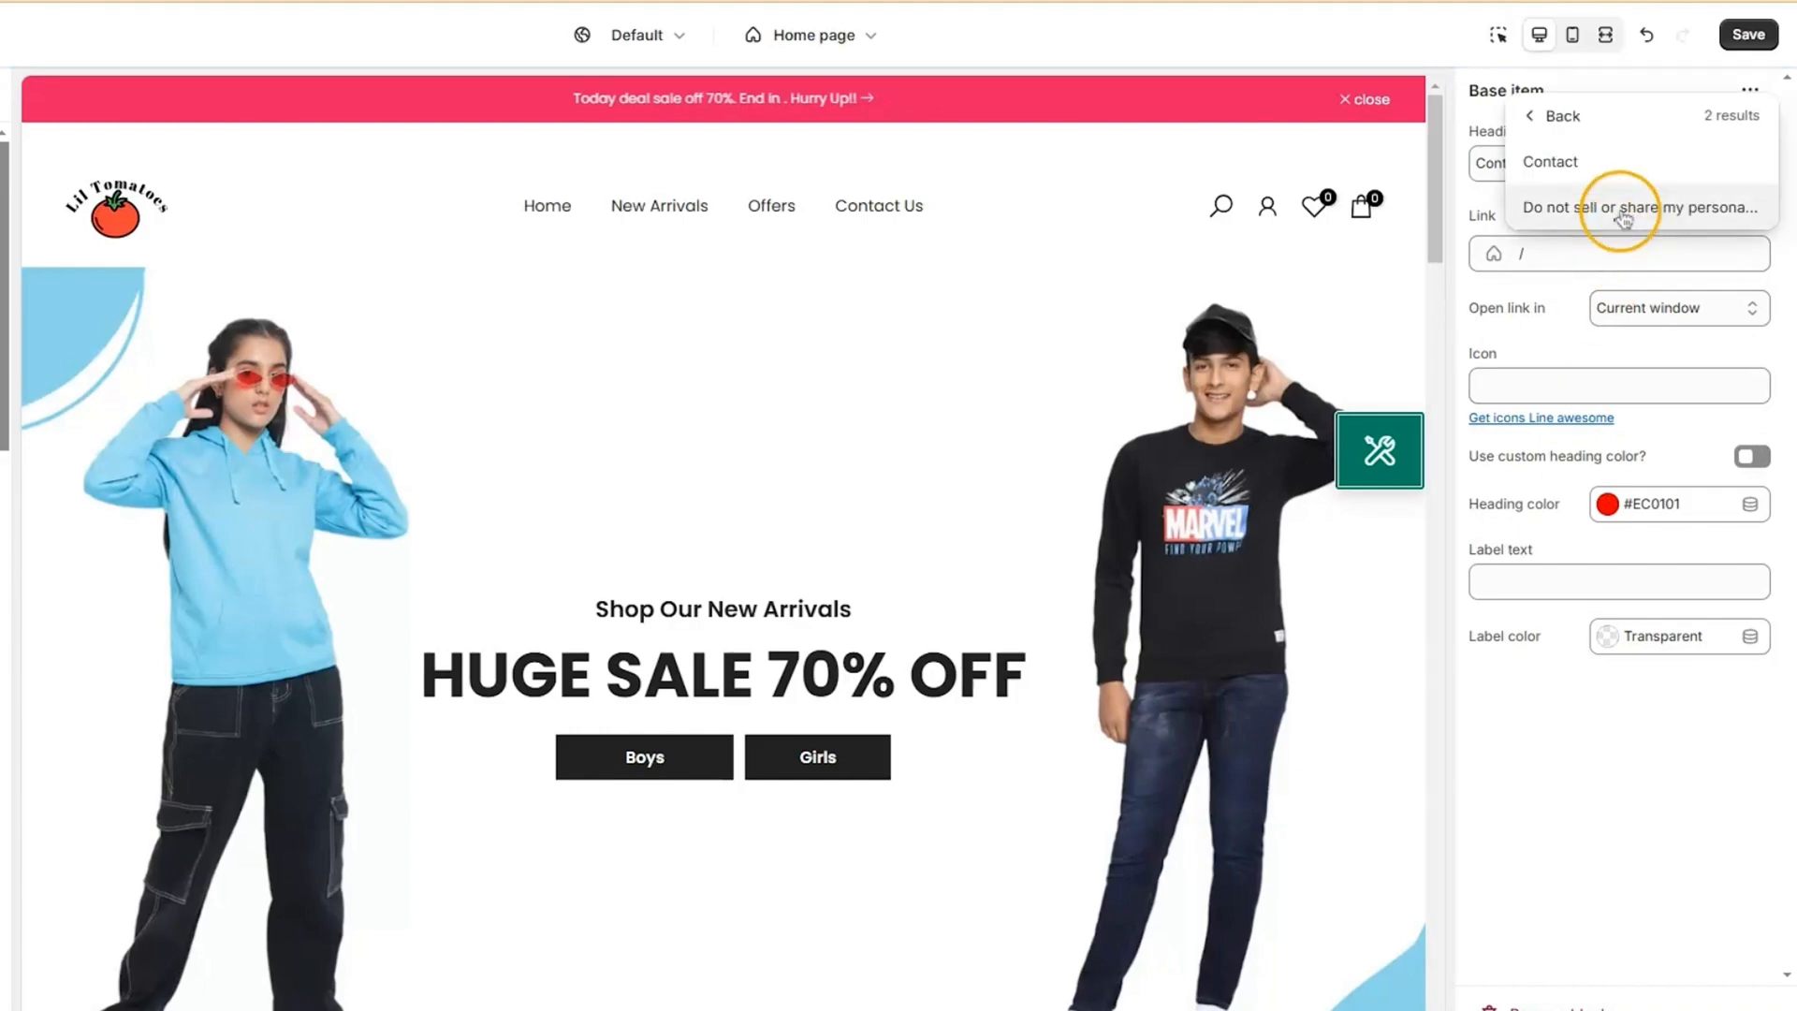
click(1617, 161)
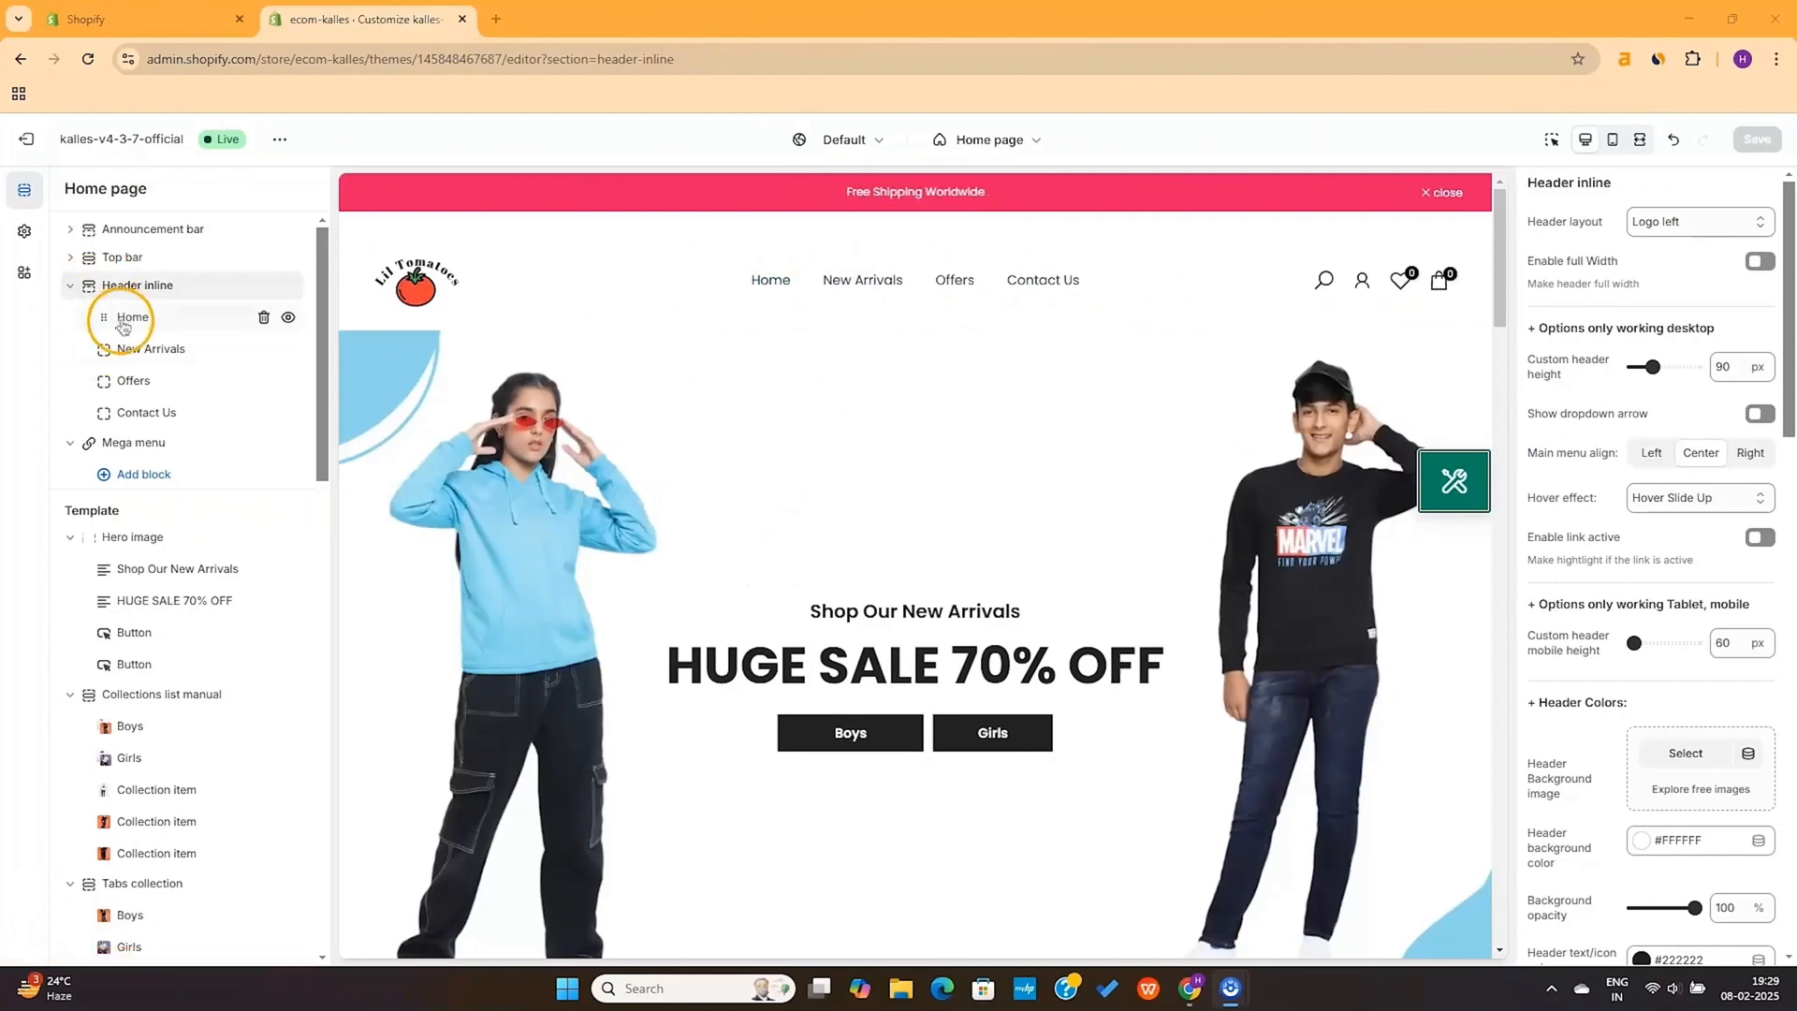
Review the block types and settings of the Home, New Arrivals and Offers items in the Header inline section
click(123, 321)
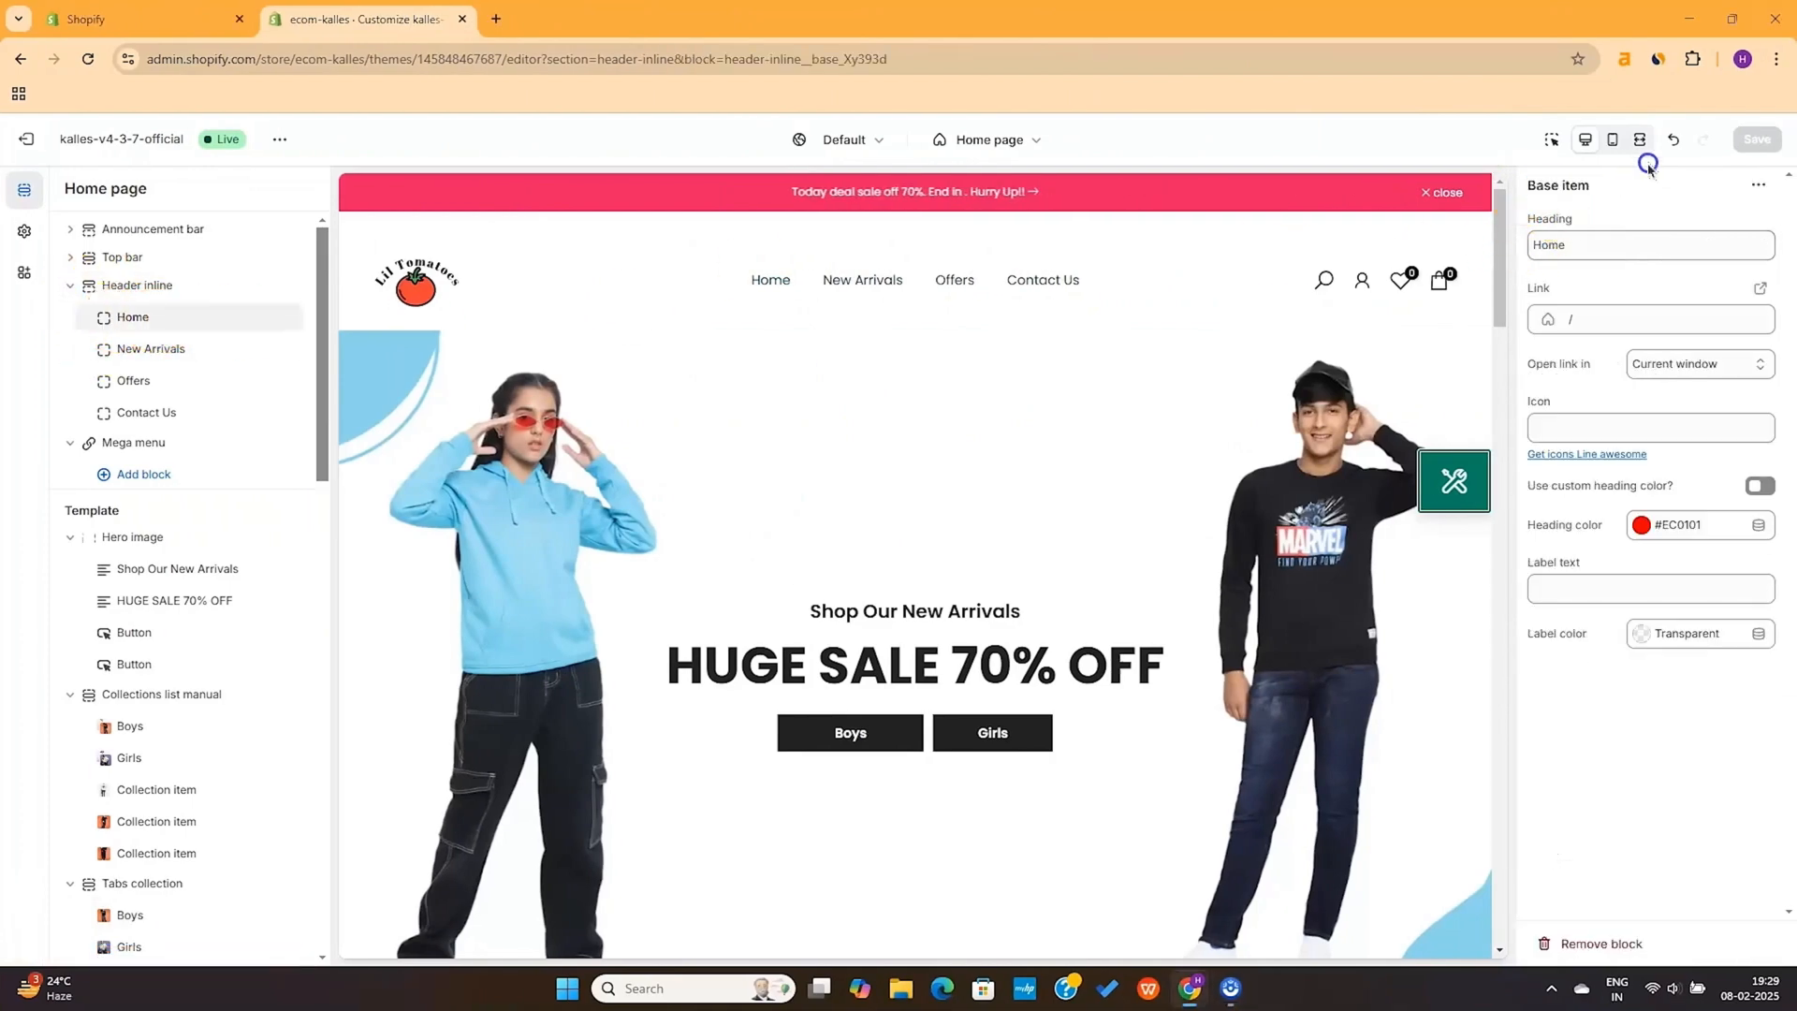
click(174, 339)
click(1617, 198)
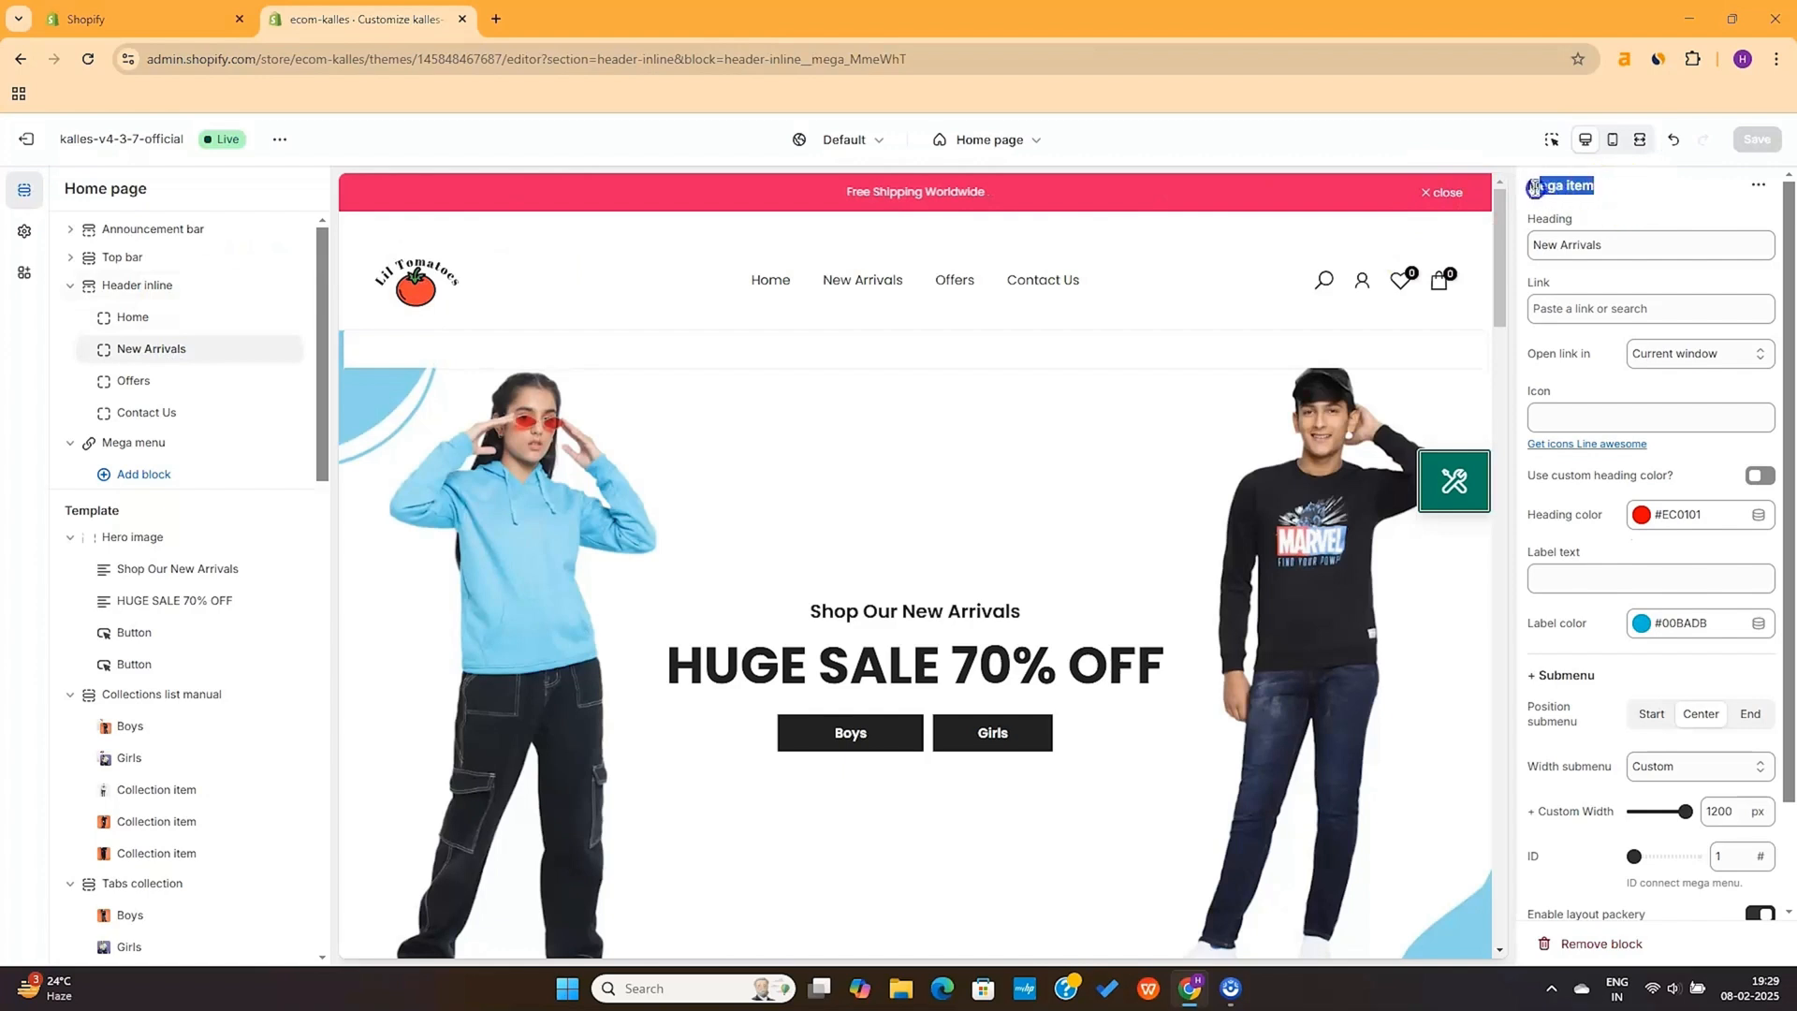
click(134, 380)
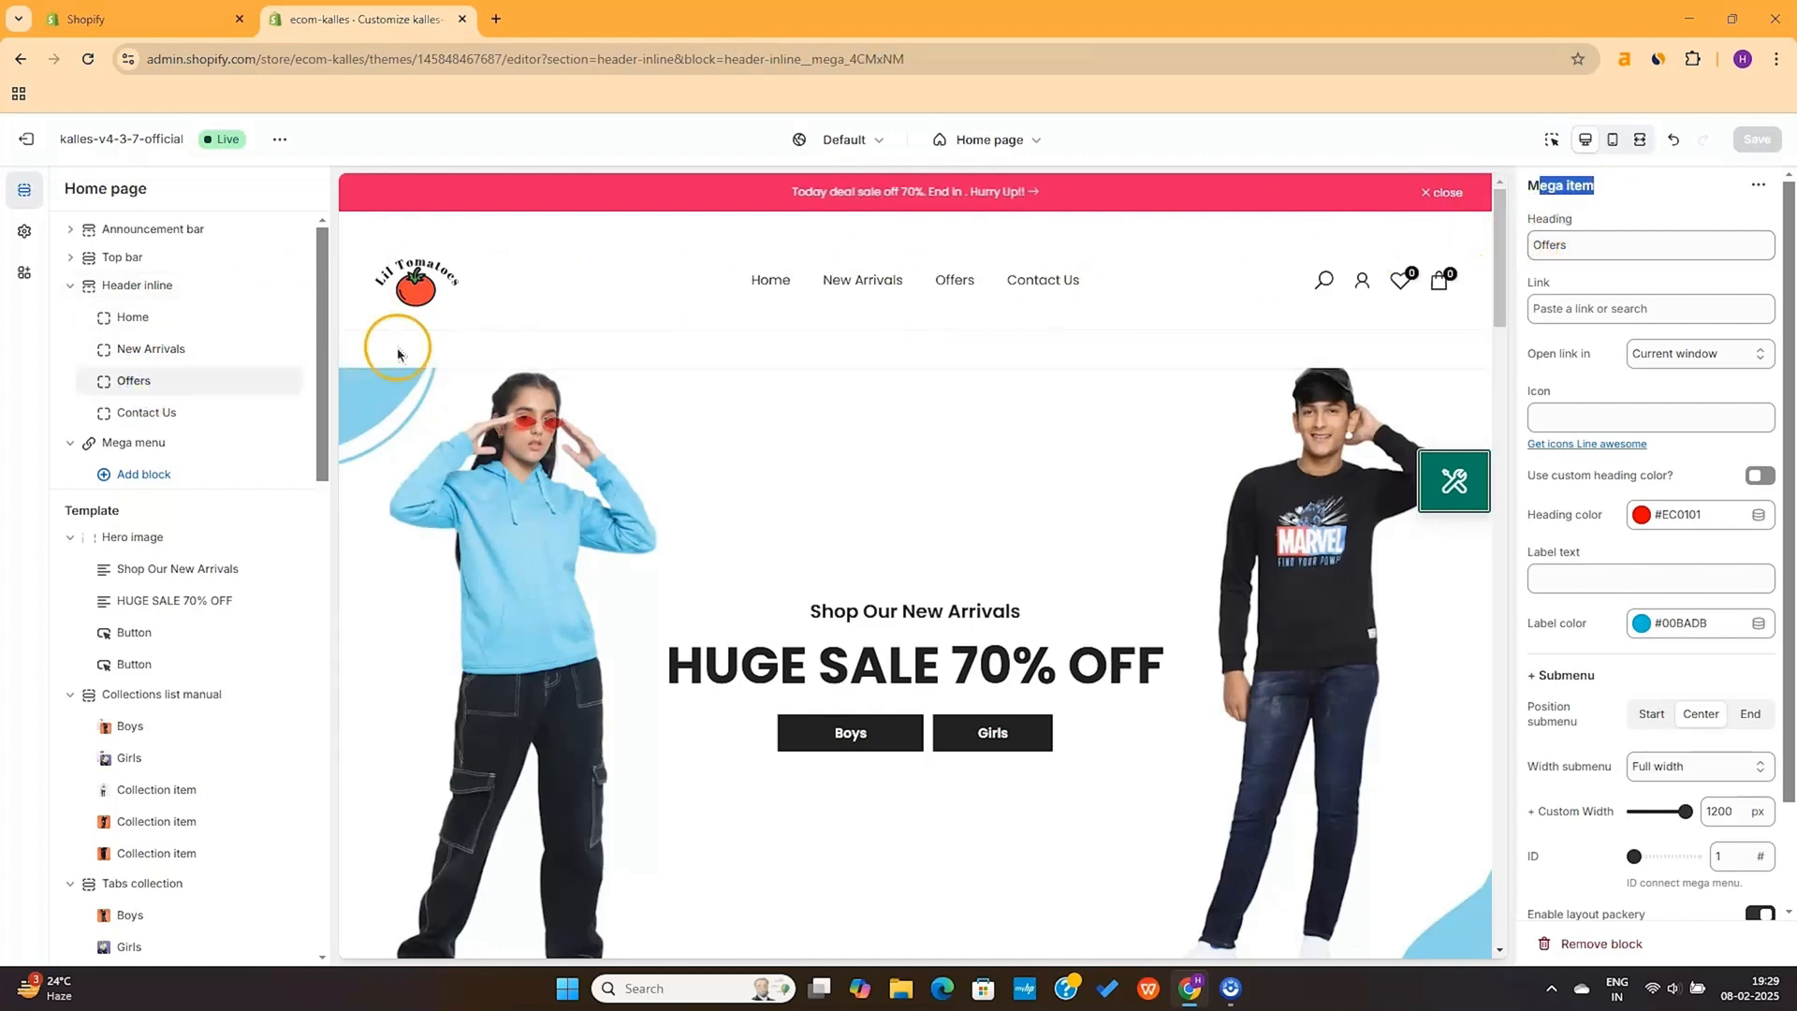
Review the Contact Us item's settings and the link types available for the New Arrivals item
click(169, 416)
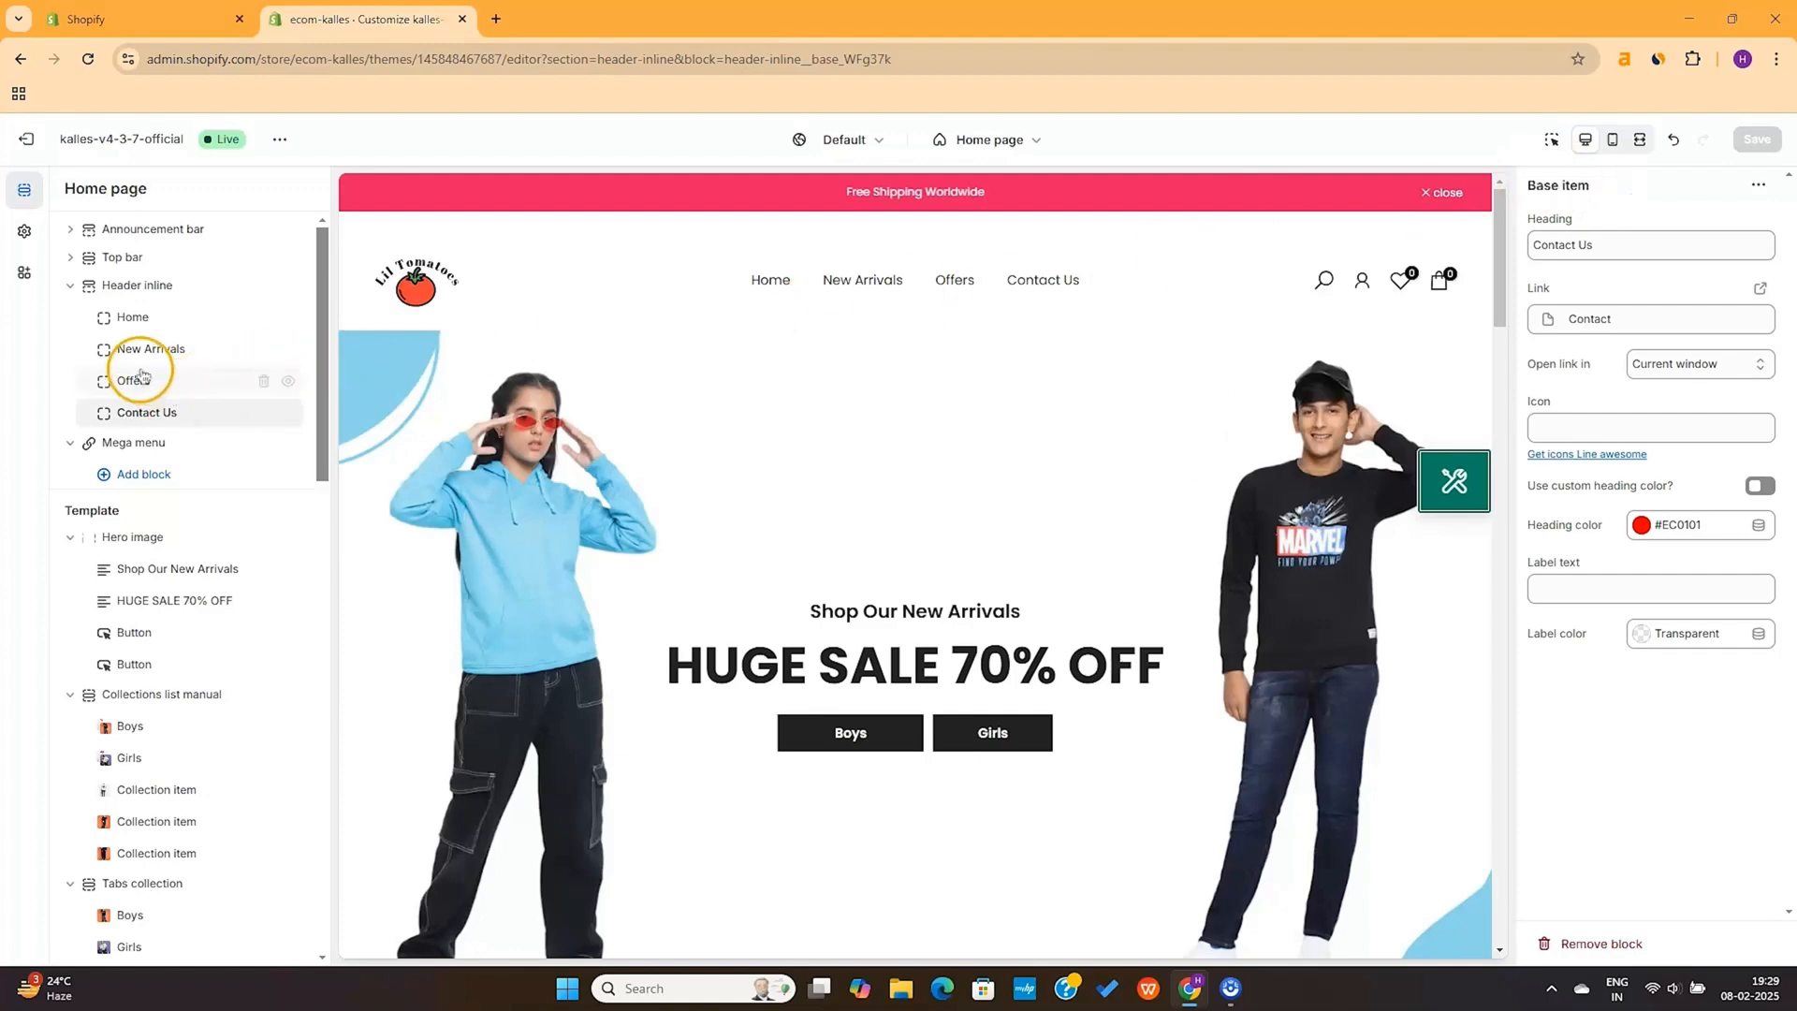
click(169, 350)
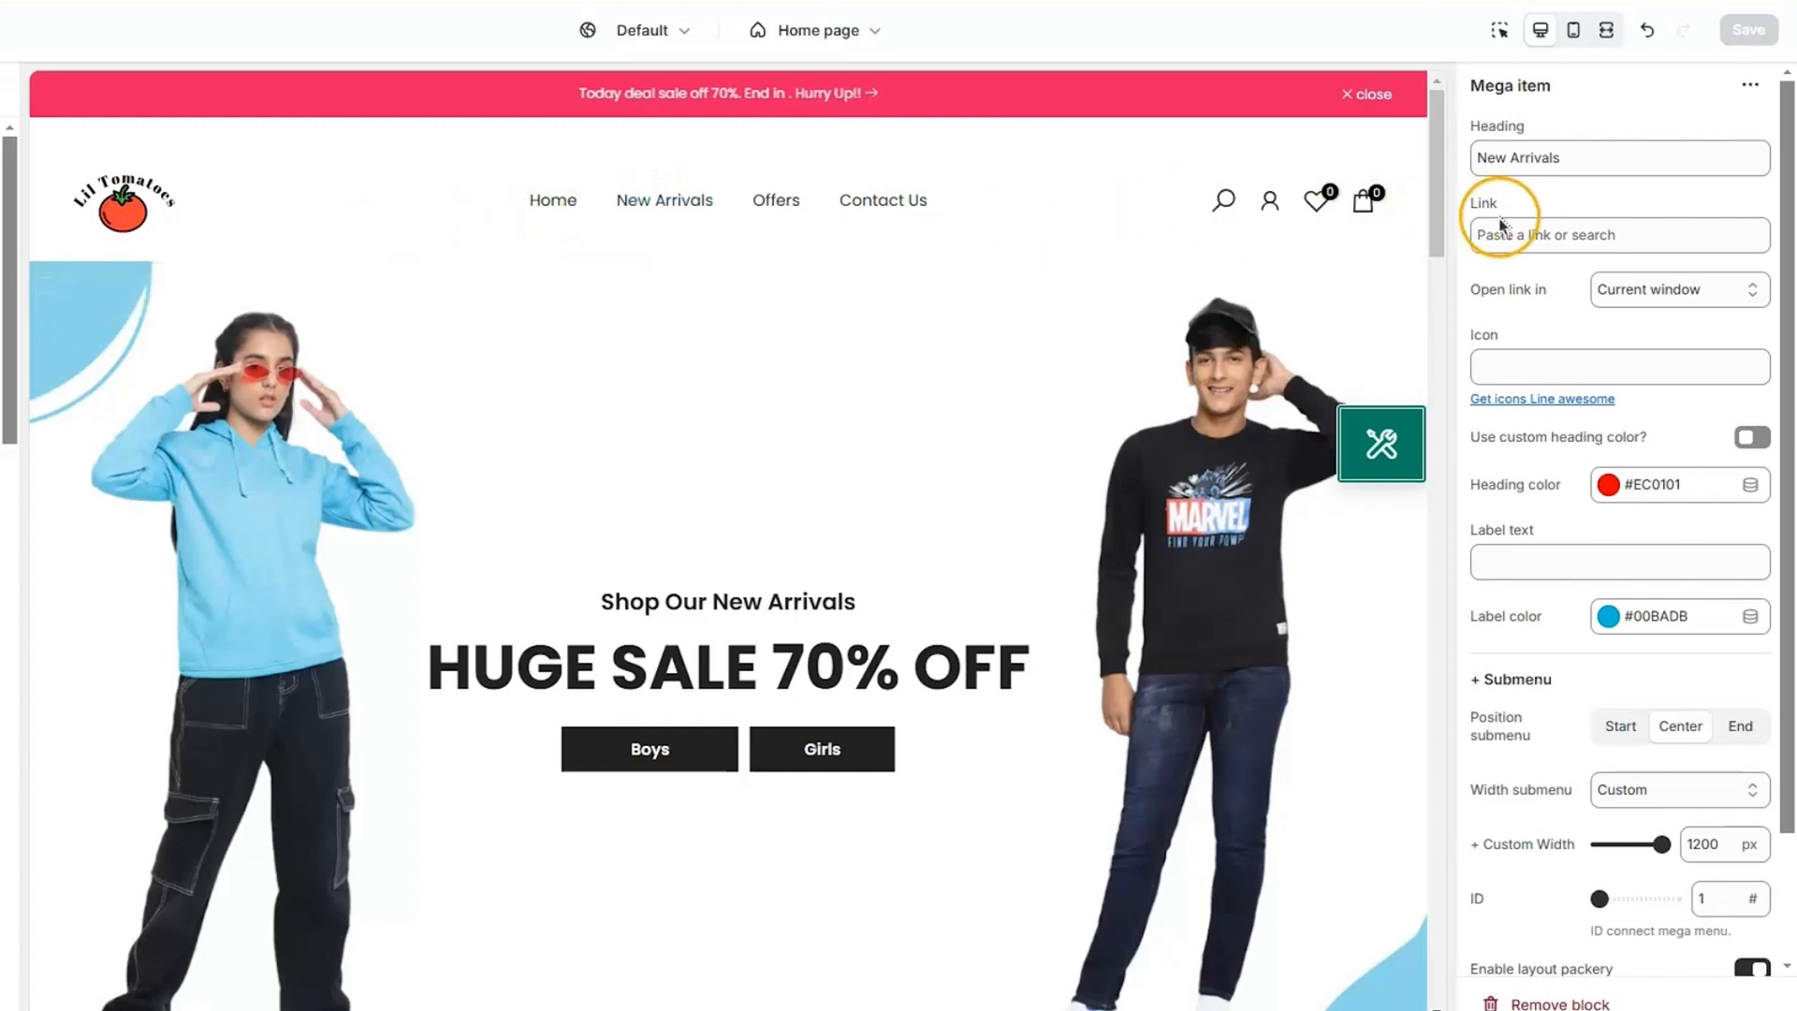
click(1556, 234)
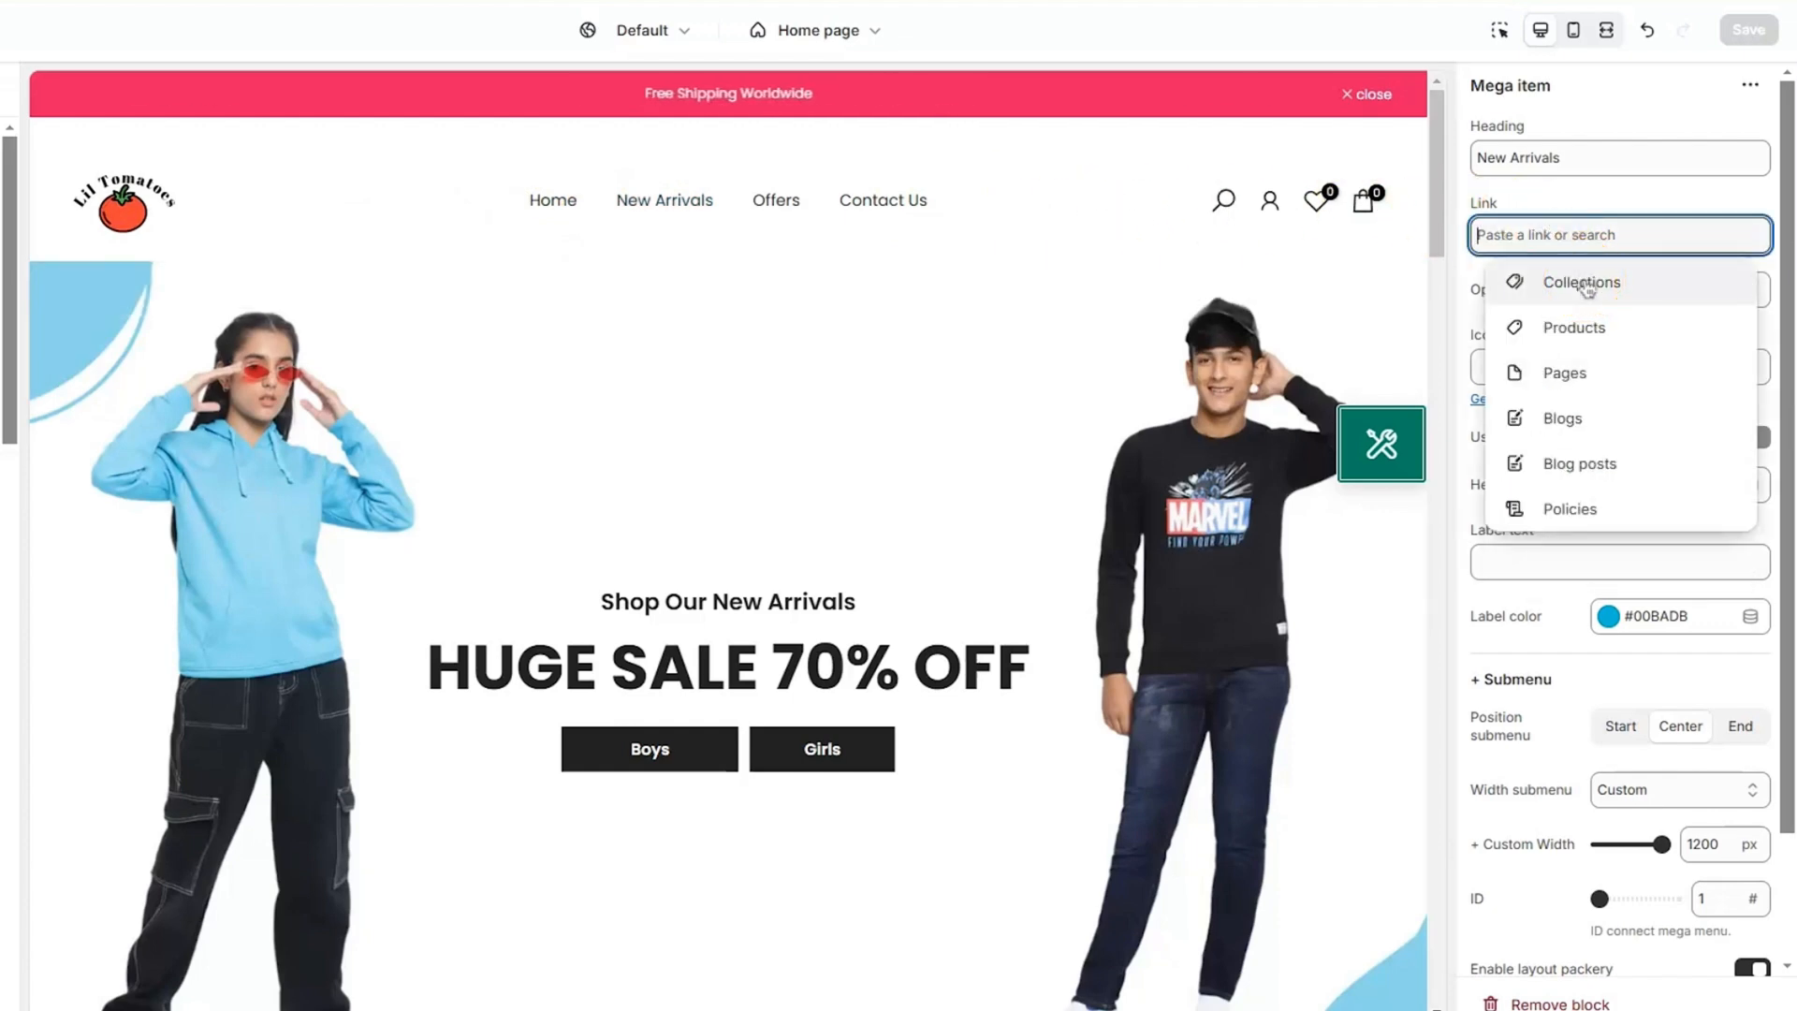
click(1605, 186)
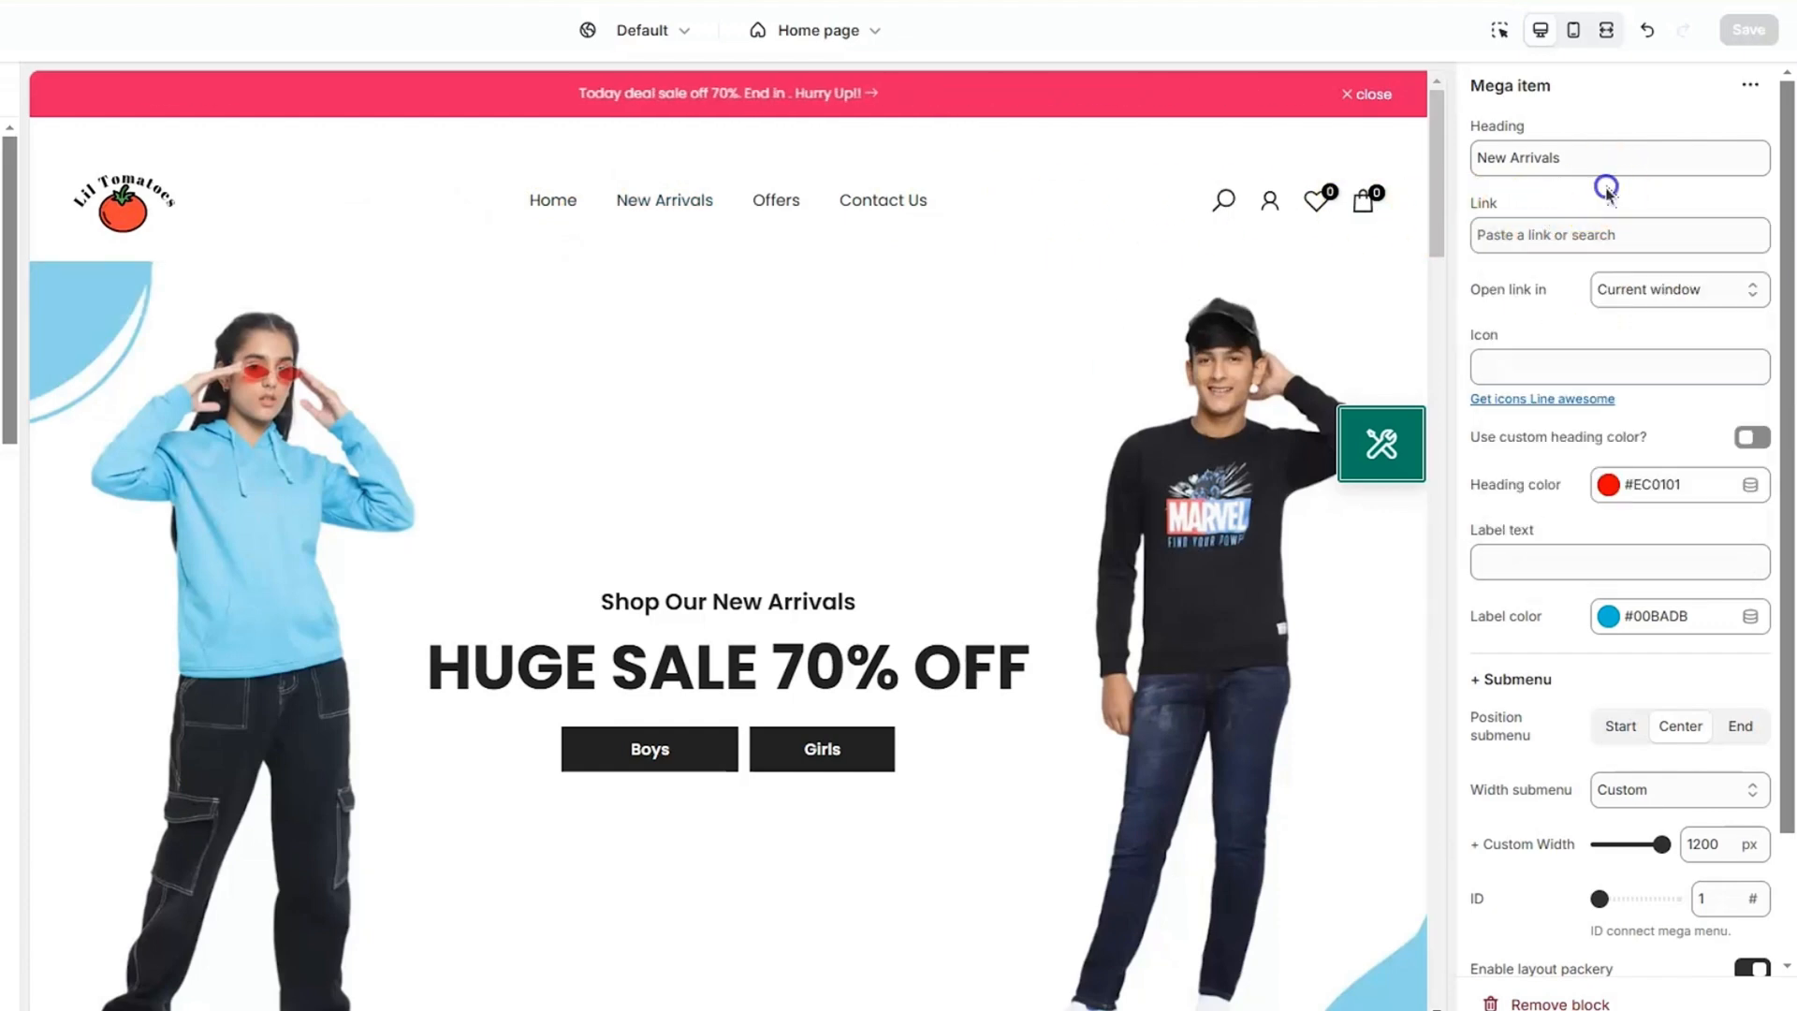
Try New as the New Arrivals item's label text, clear it again, and enable the custom heading color
scroll(1563, 353, down, 2)
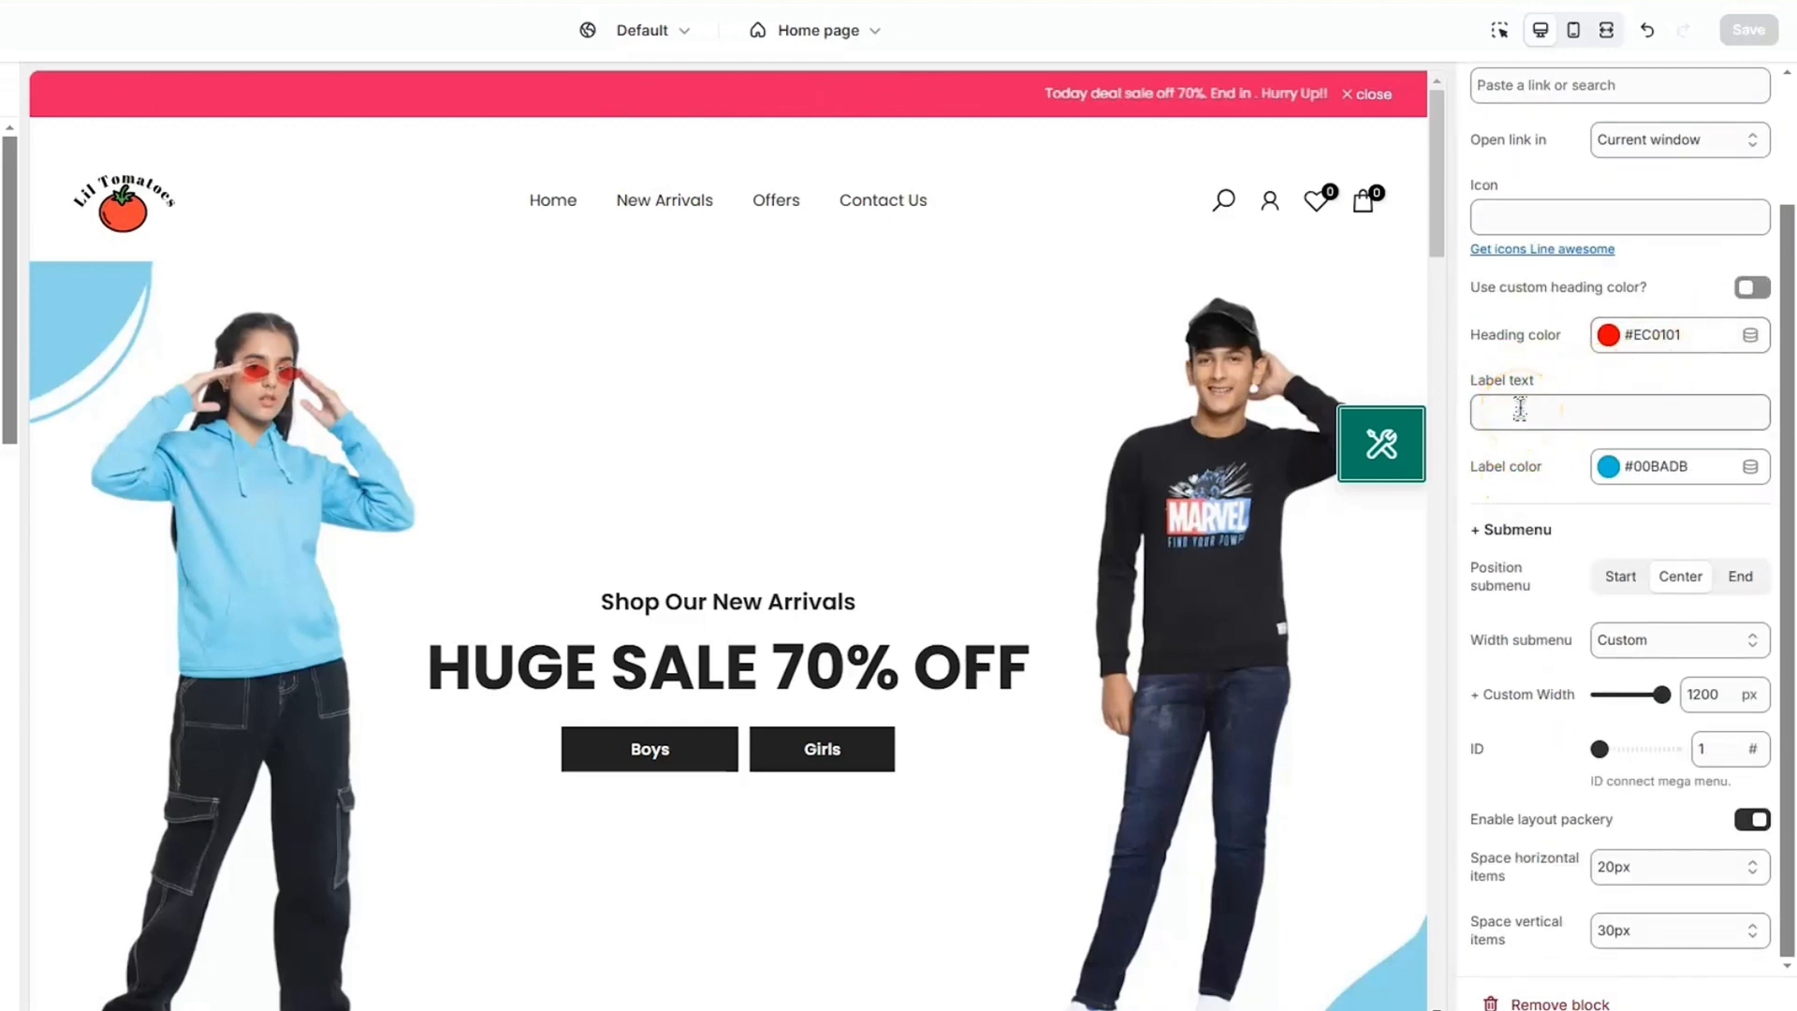
click(1520, 409)
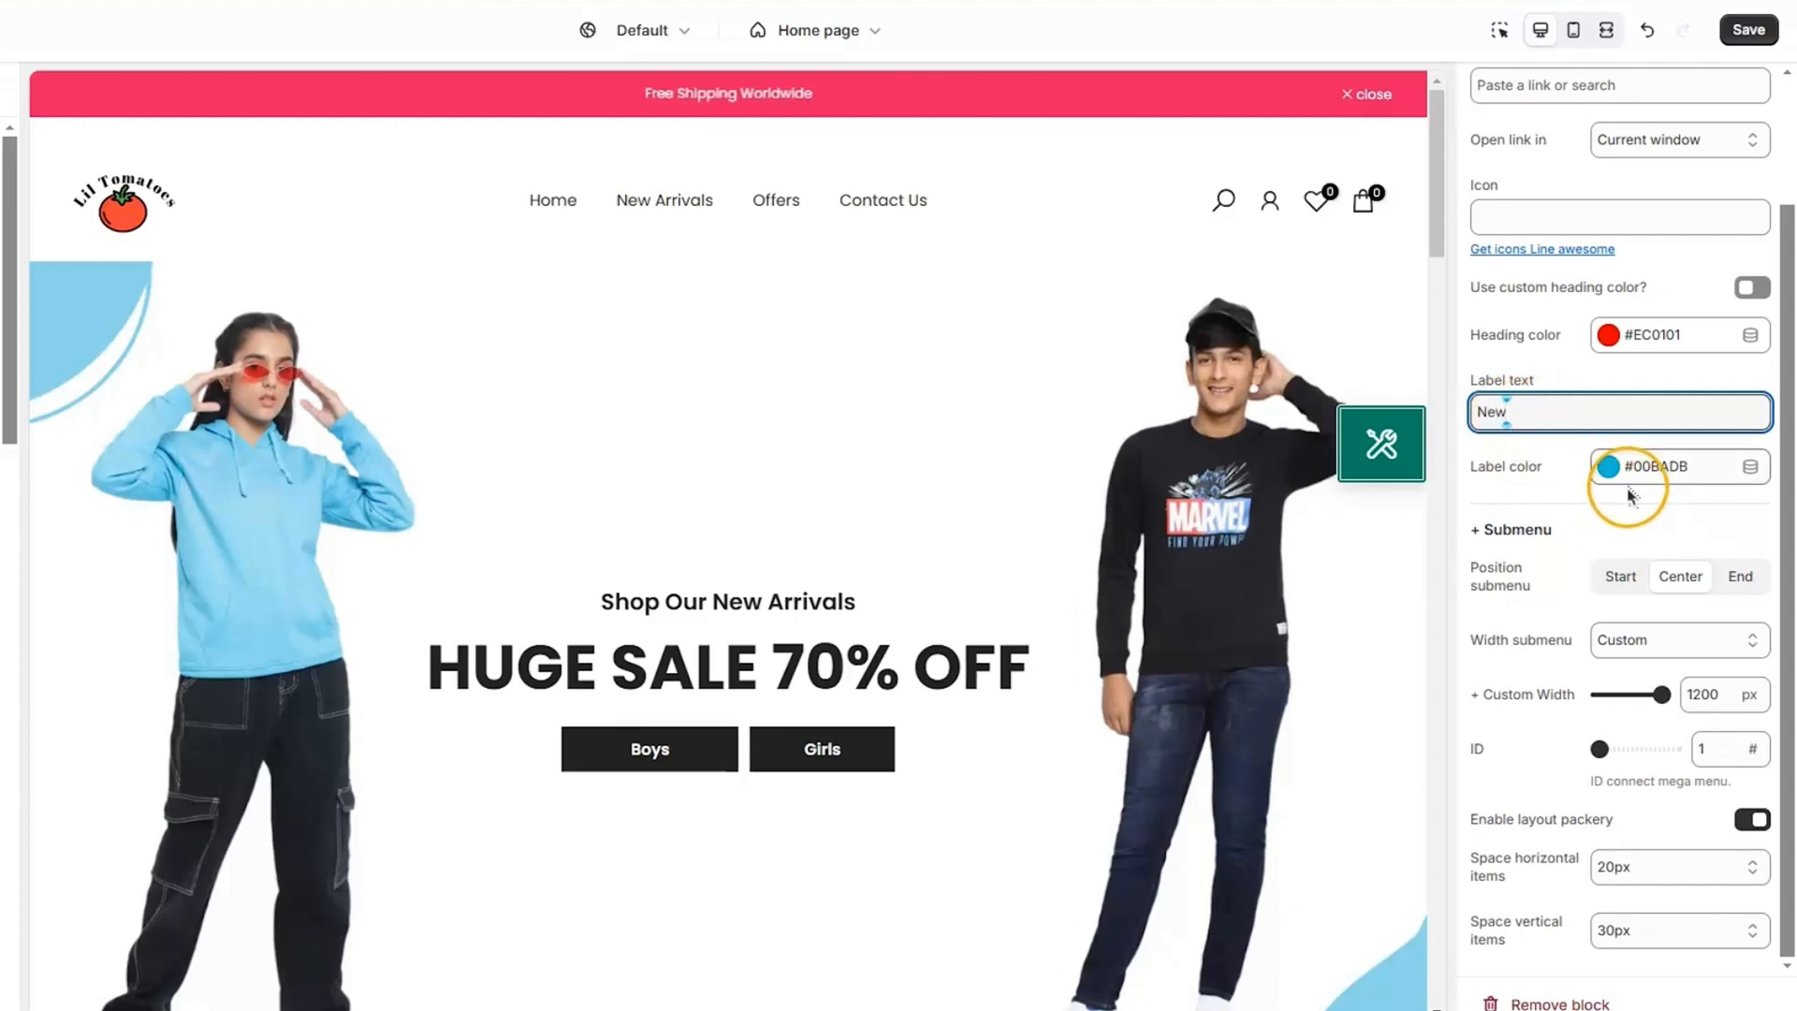
double_click(1507, 412)
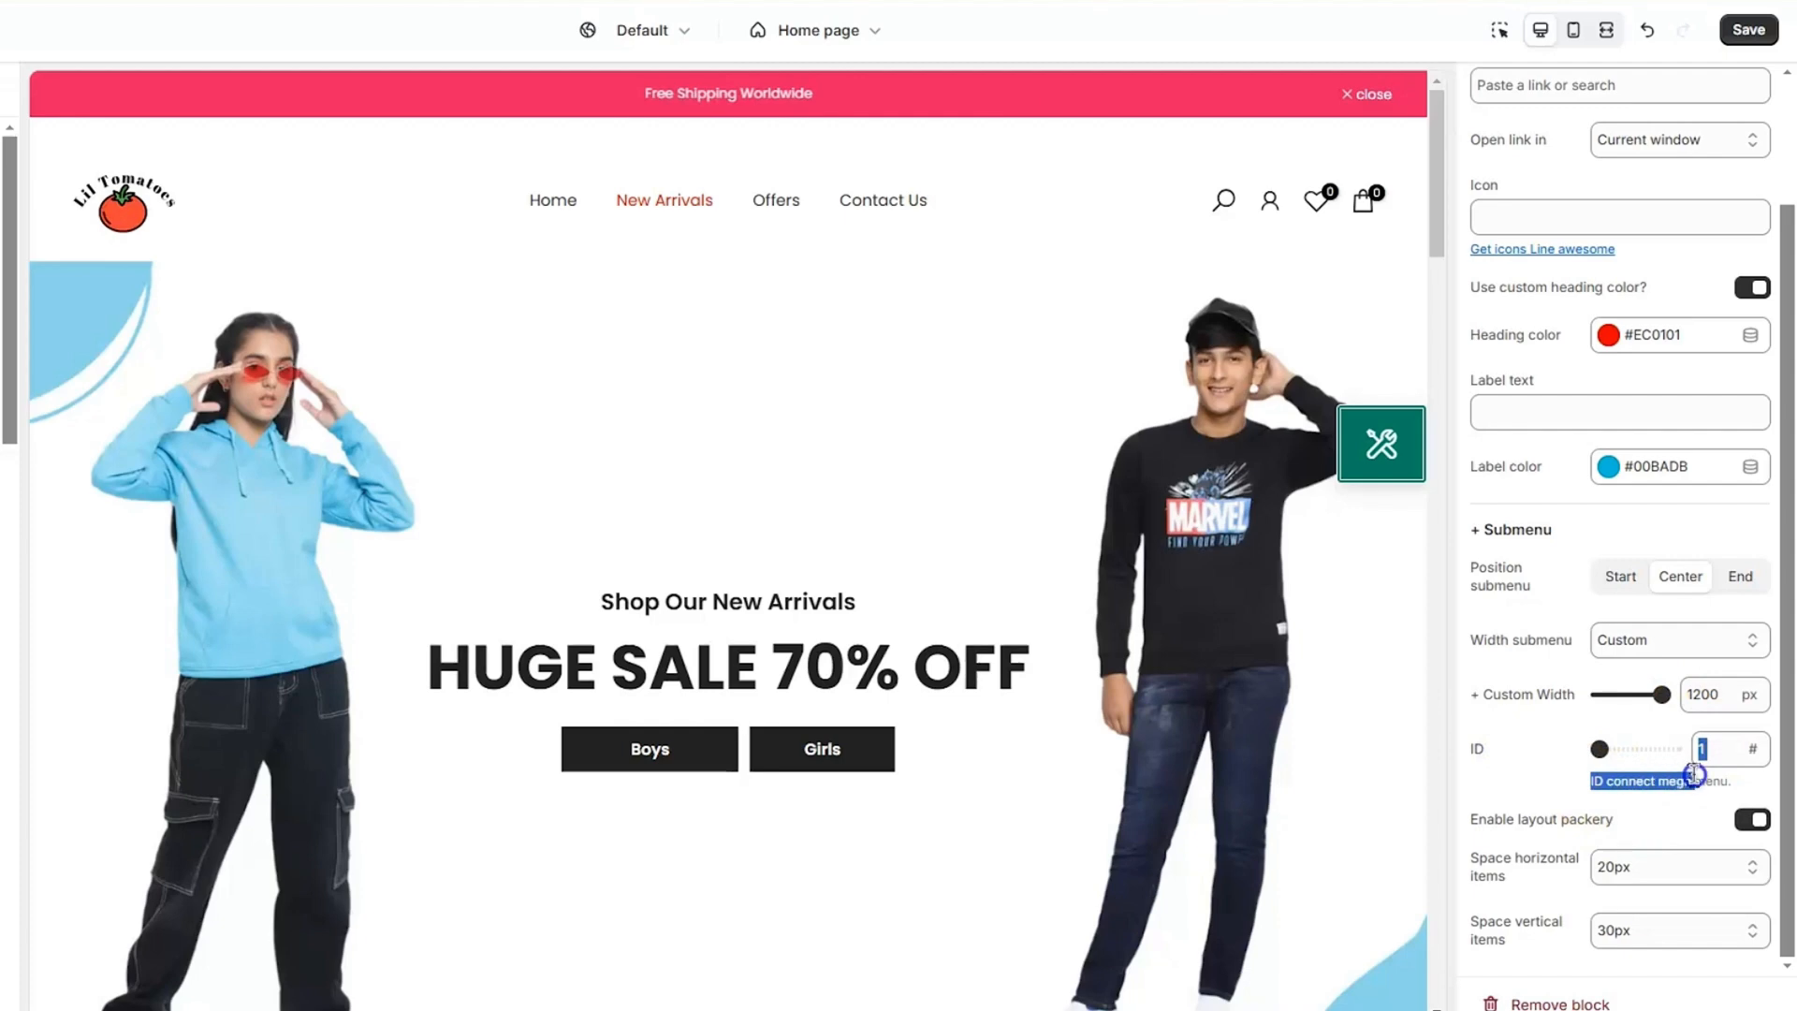
drag(1694, 775, 1754, 774)
click(1755, 774)
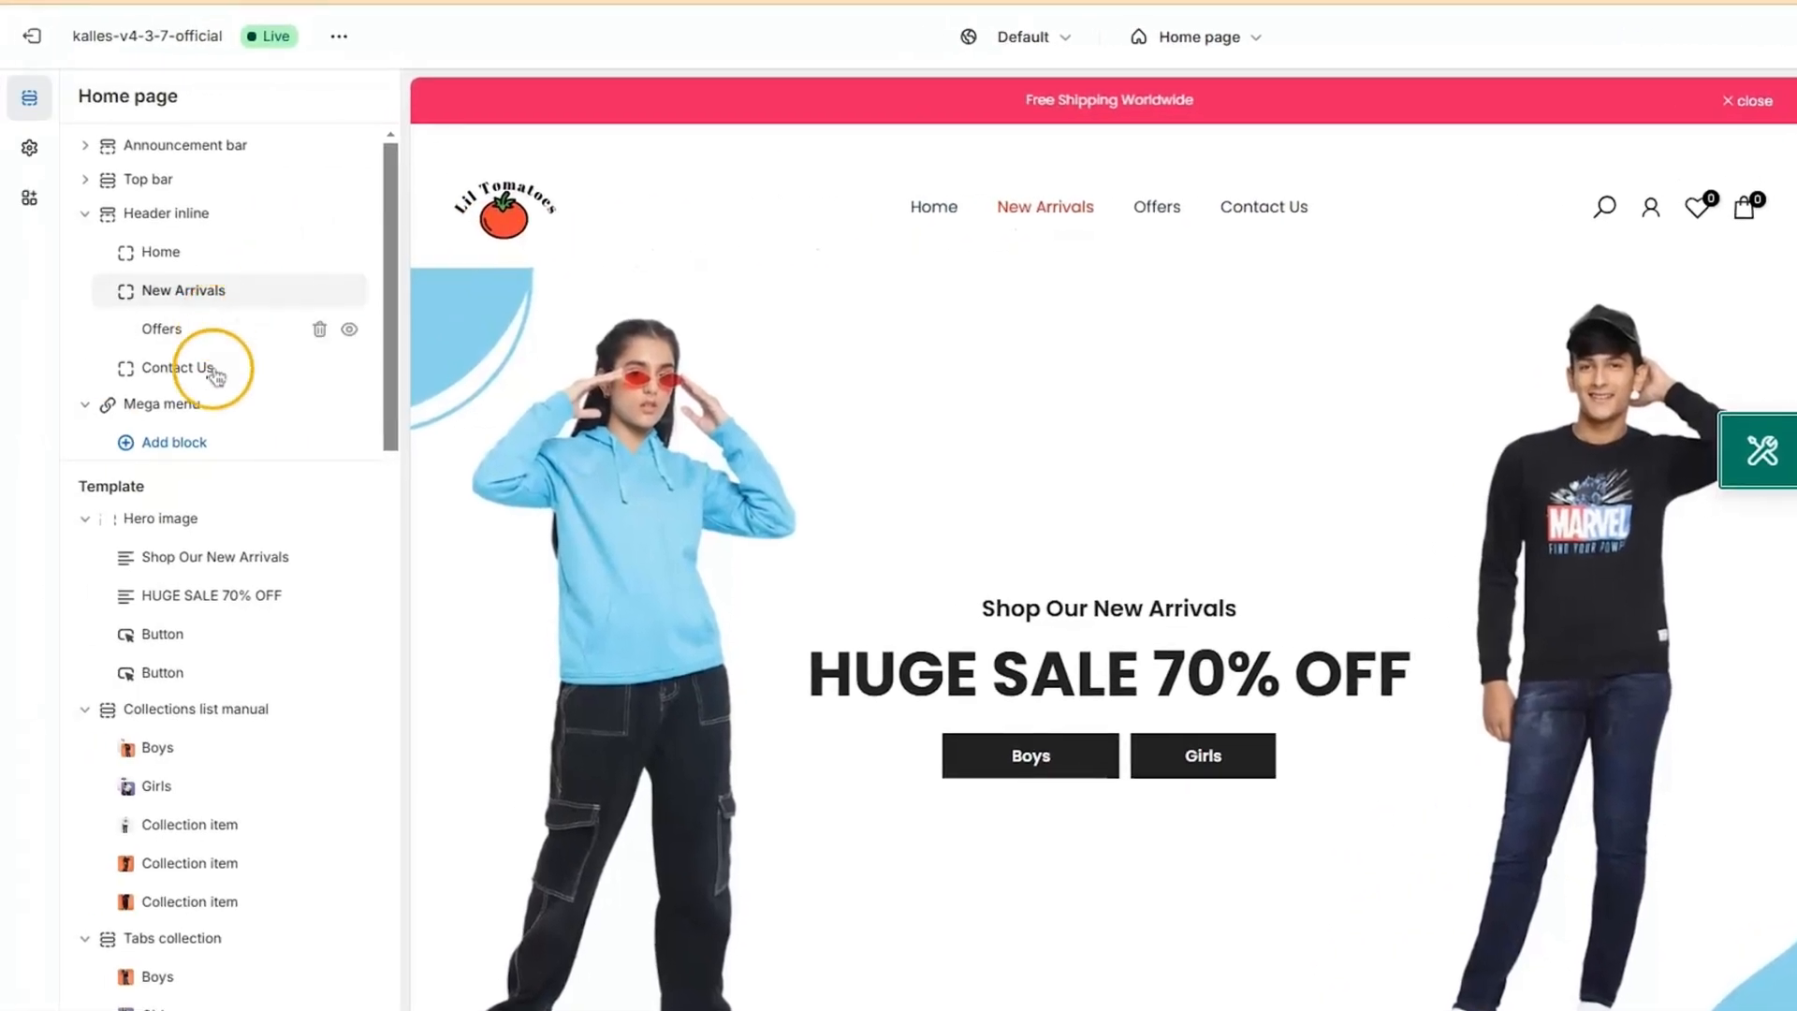
Add a Mega Menu (Parent) block to the Mega menu section and open its settings
click(178, 442)
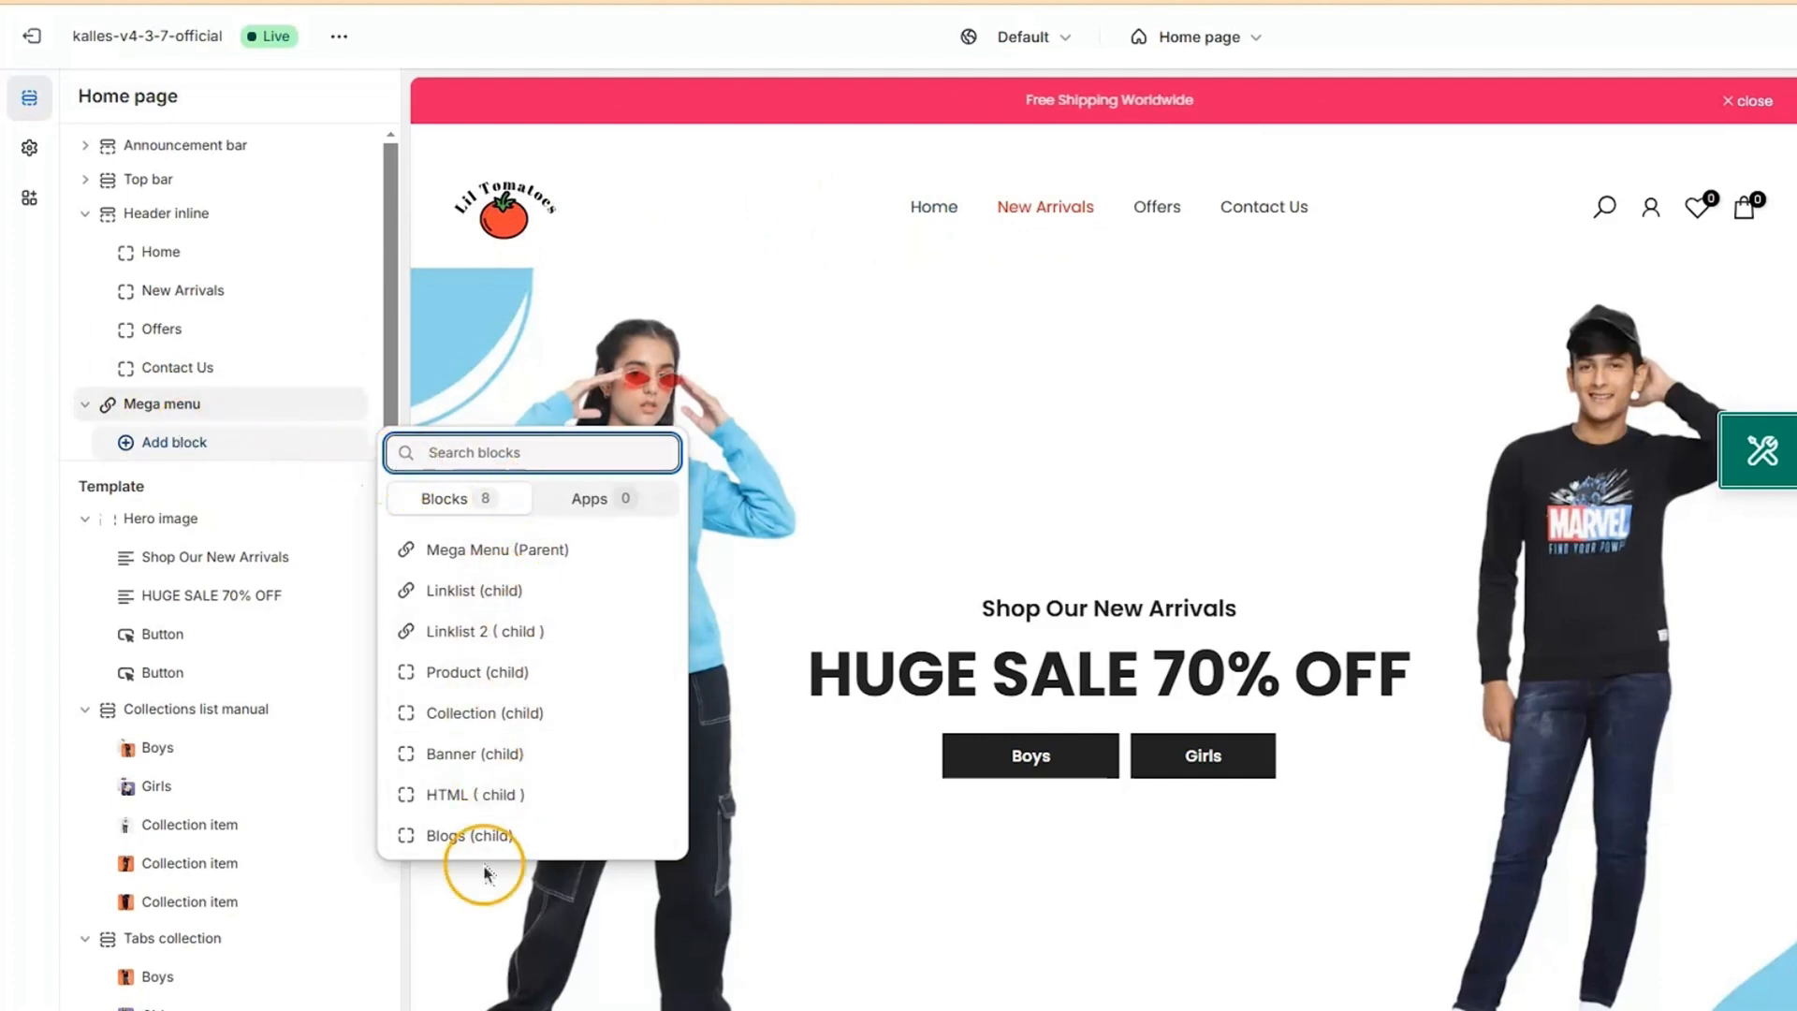
click(494, 552)
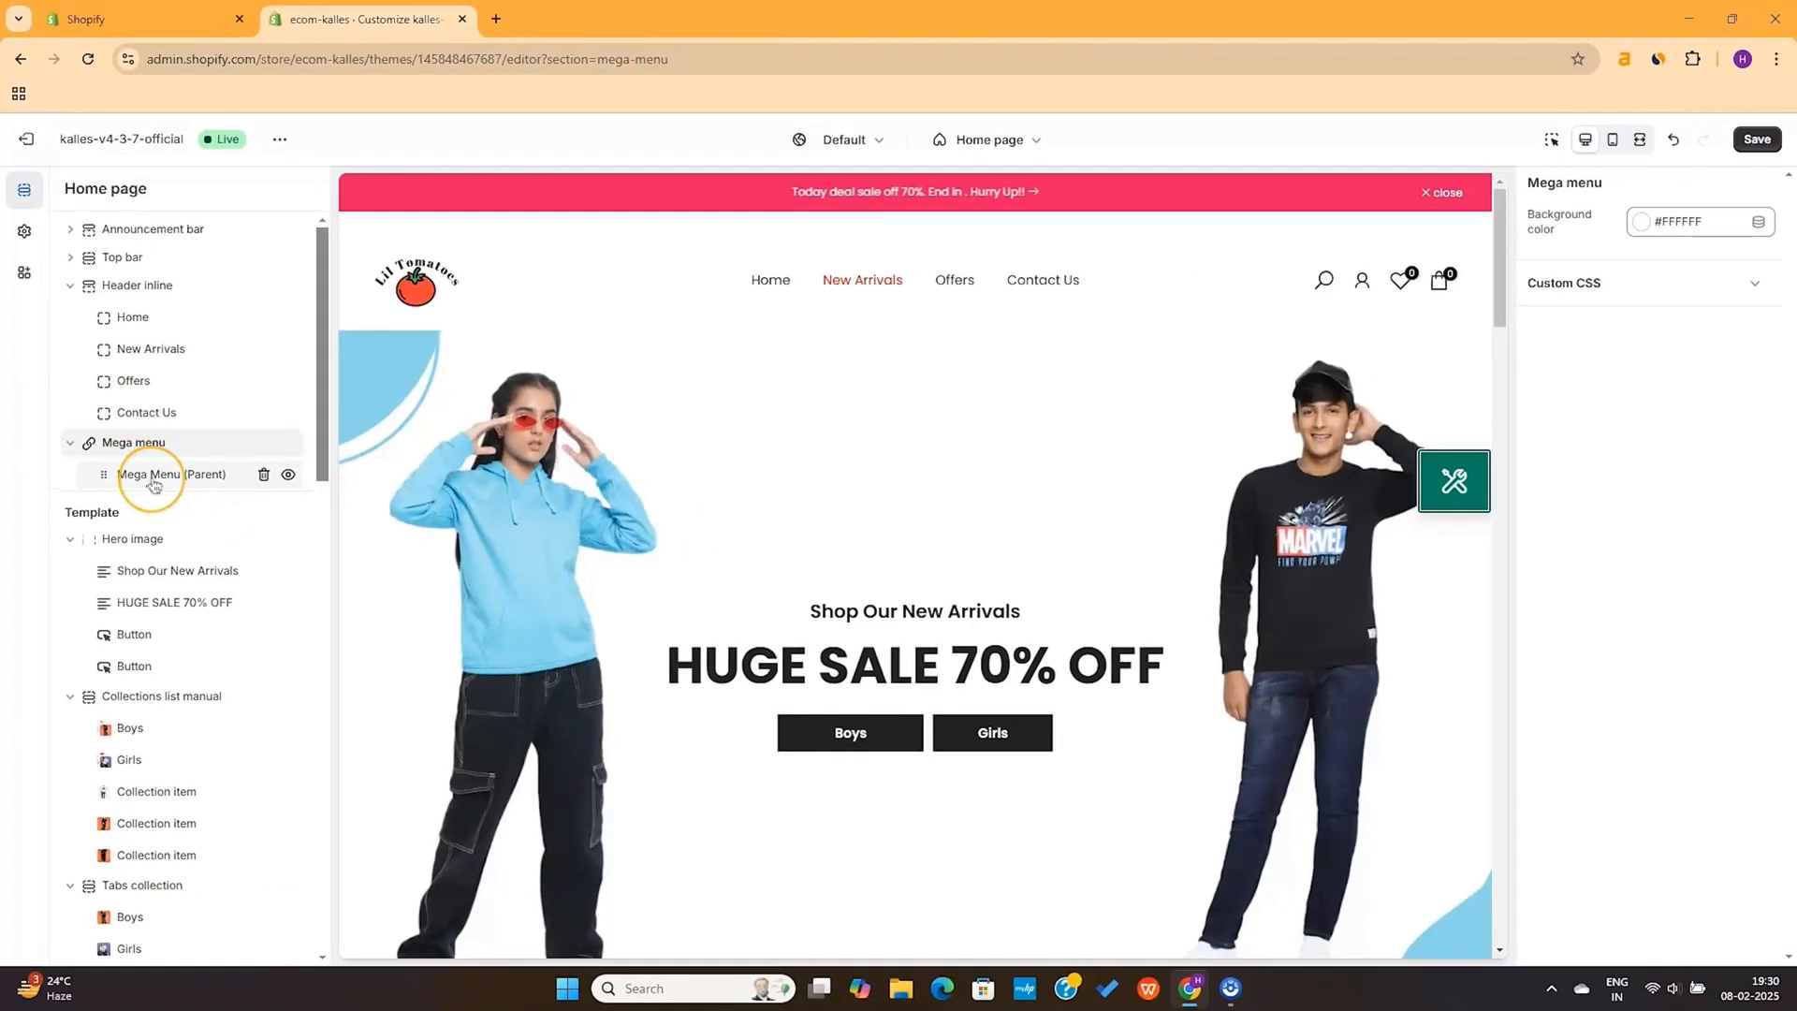
click(153, 477)
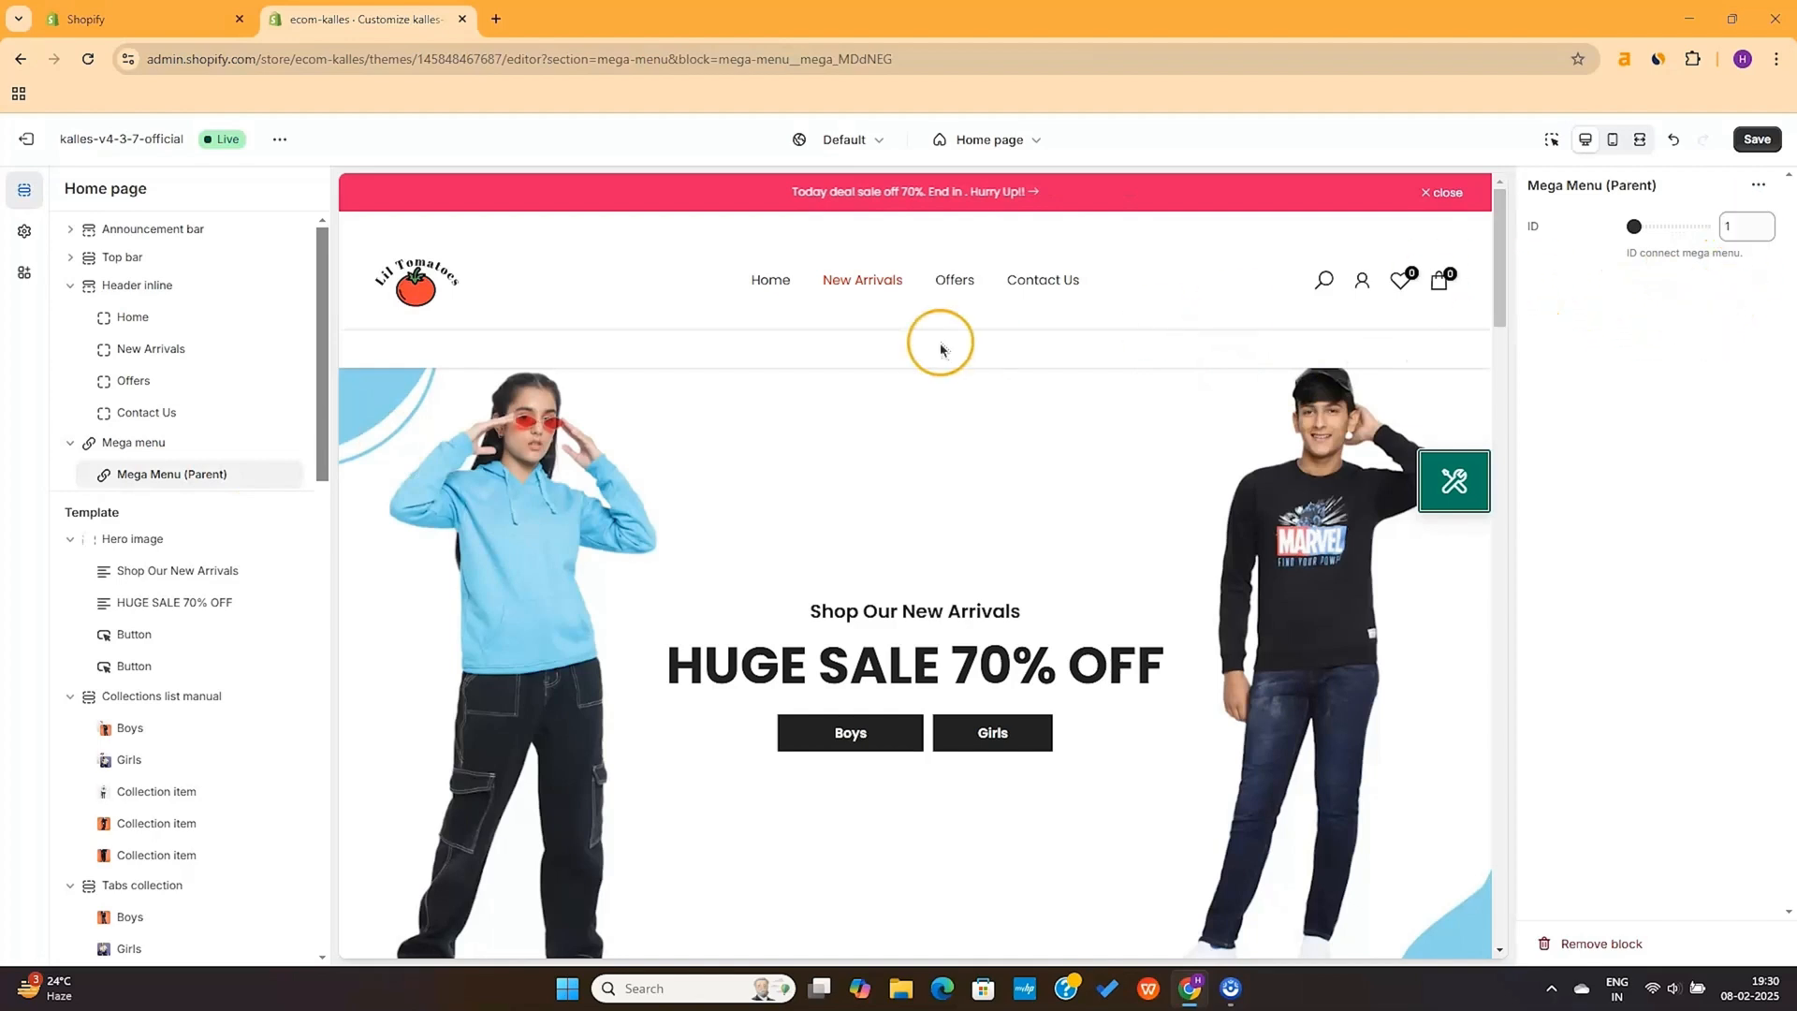
Add a Collection (child) block below Mega Menu (Parent), label it Boys, clear its subtitle and assign the Boys collection
click(197, 490)
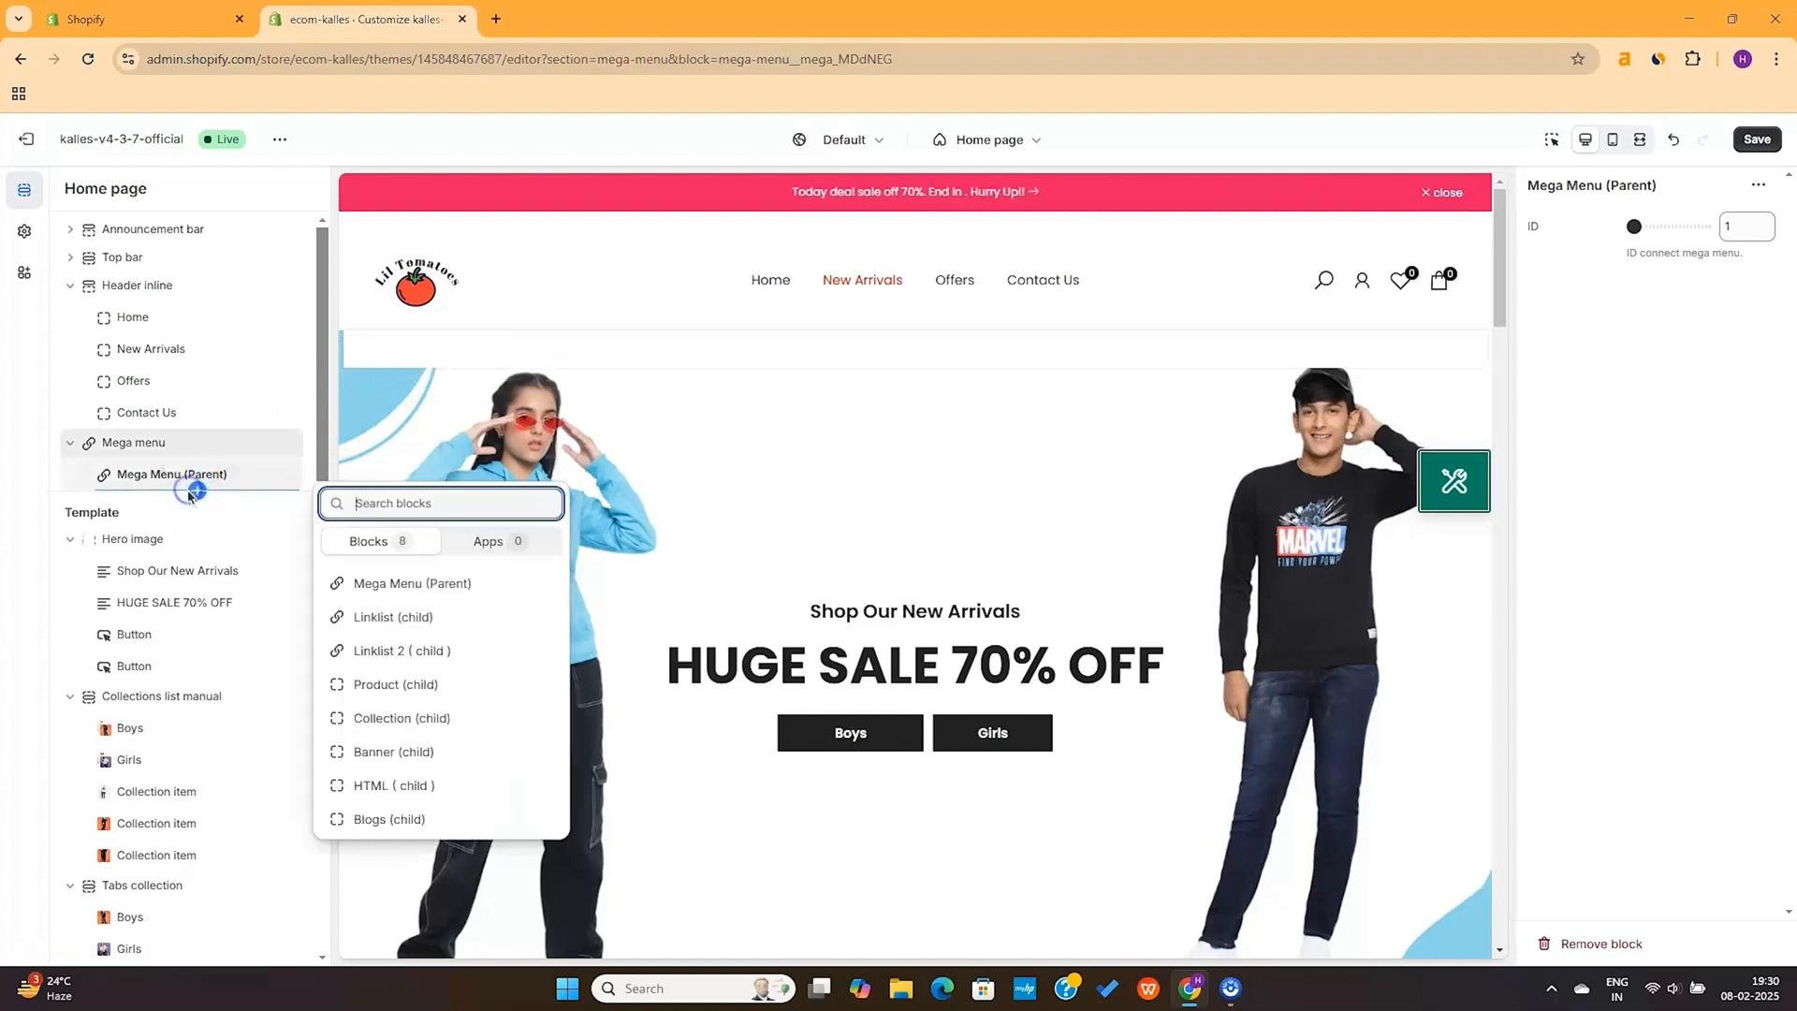
click(399, 720)
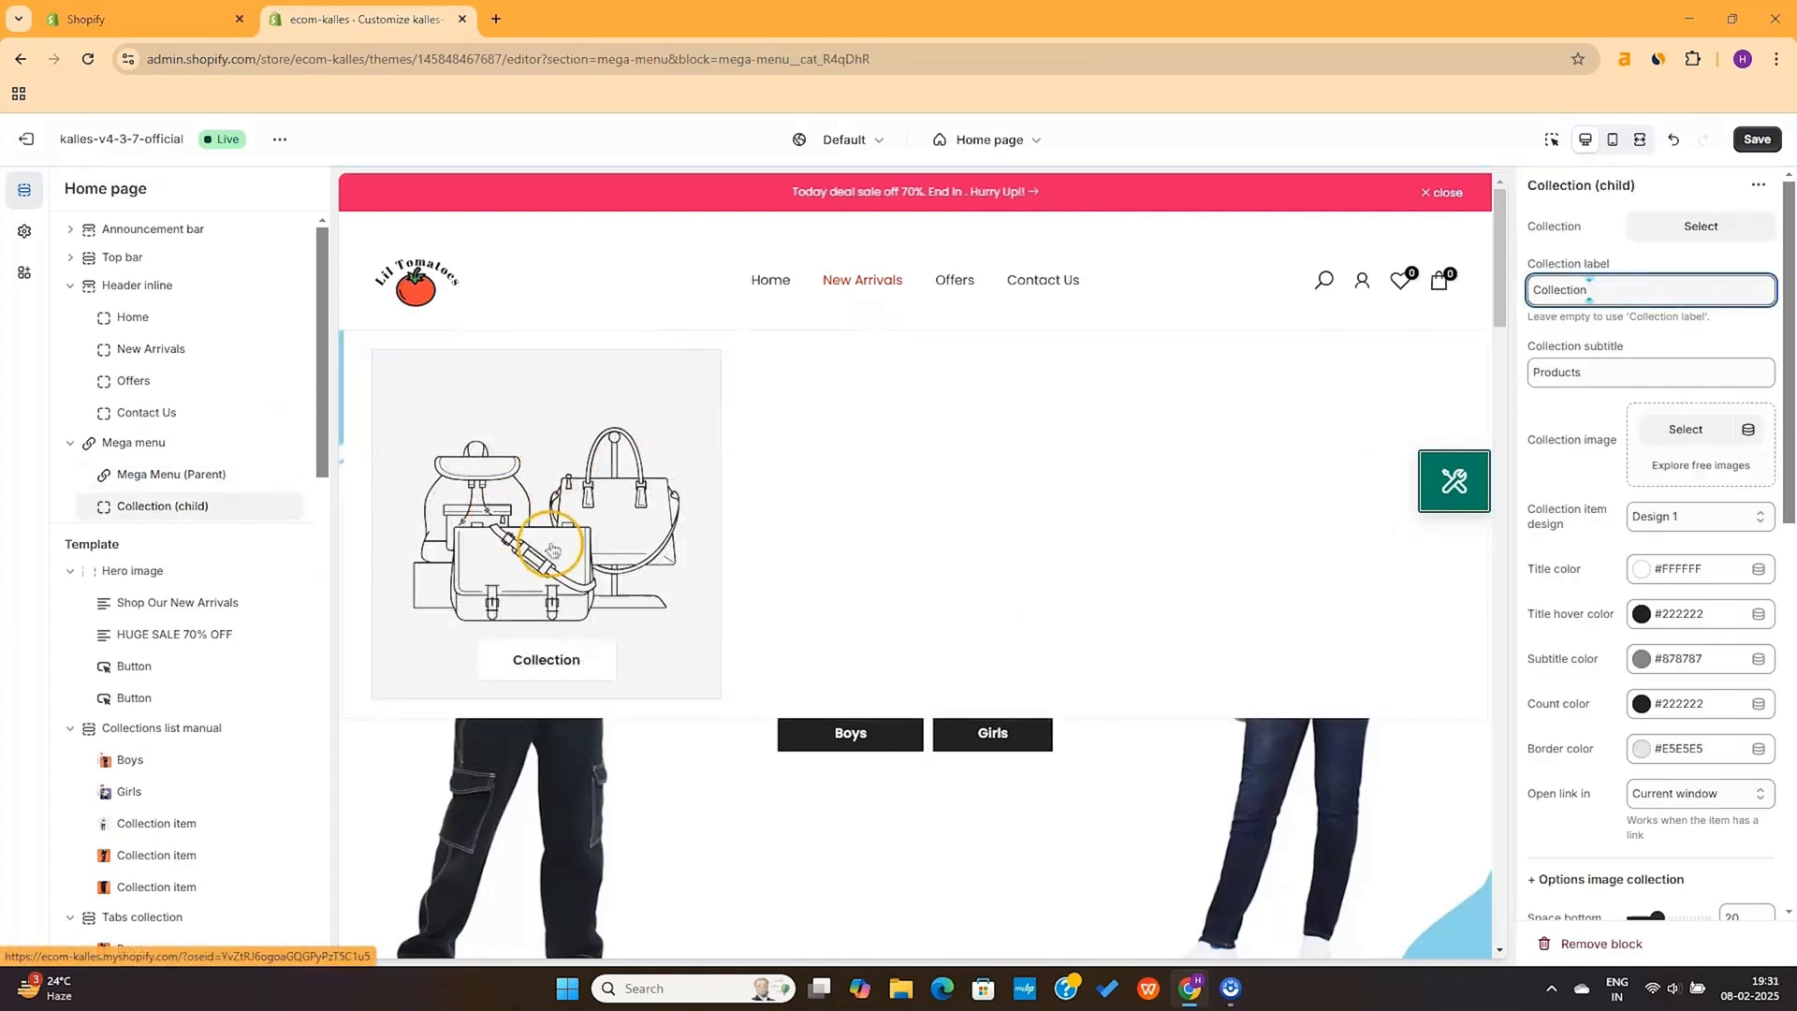
click(1557, 291)
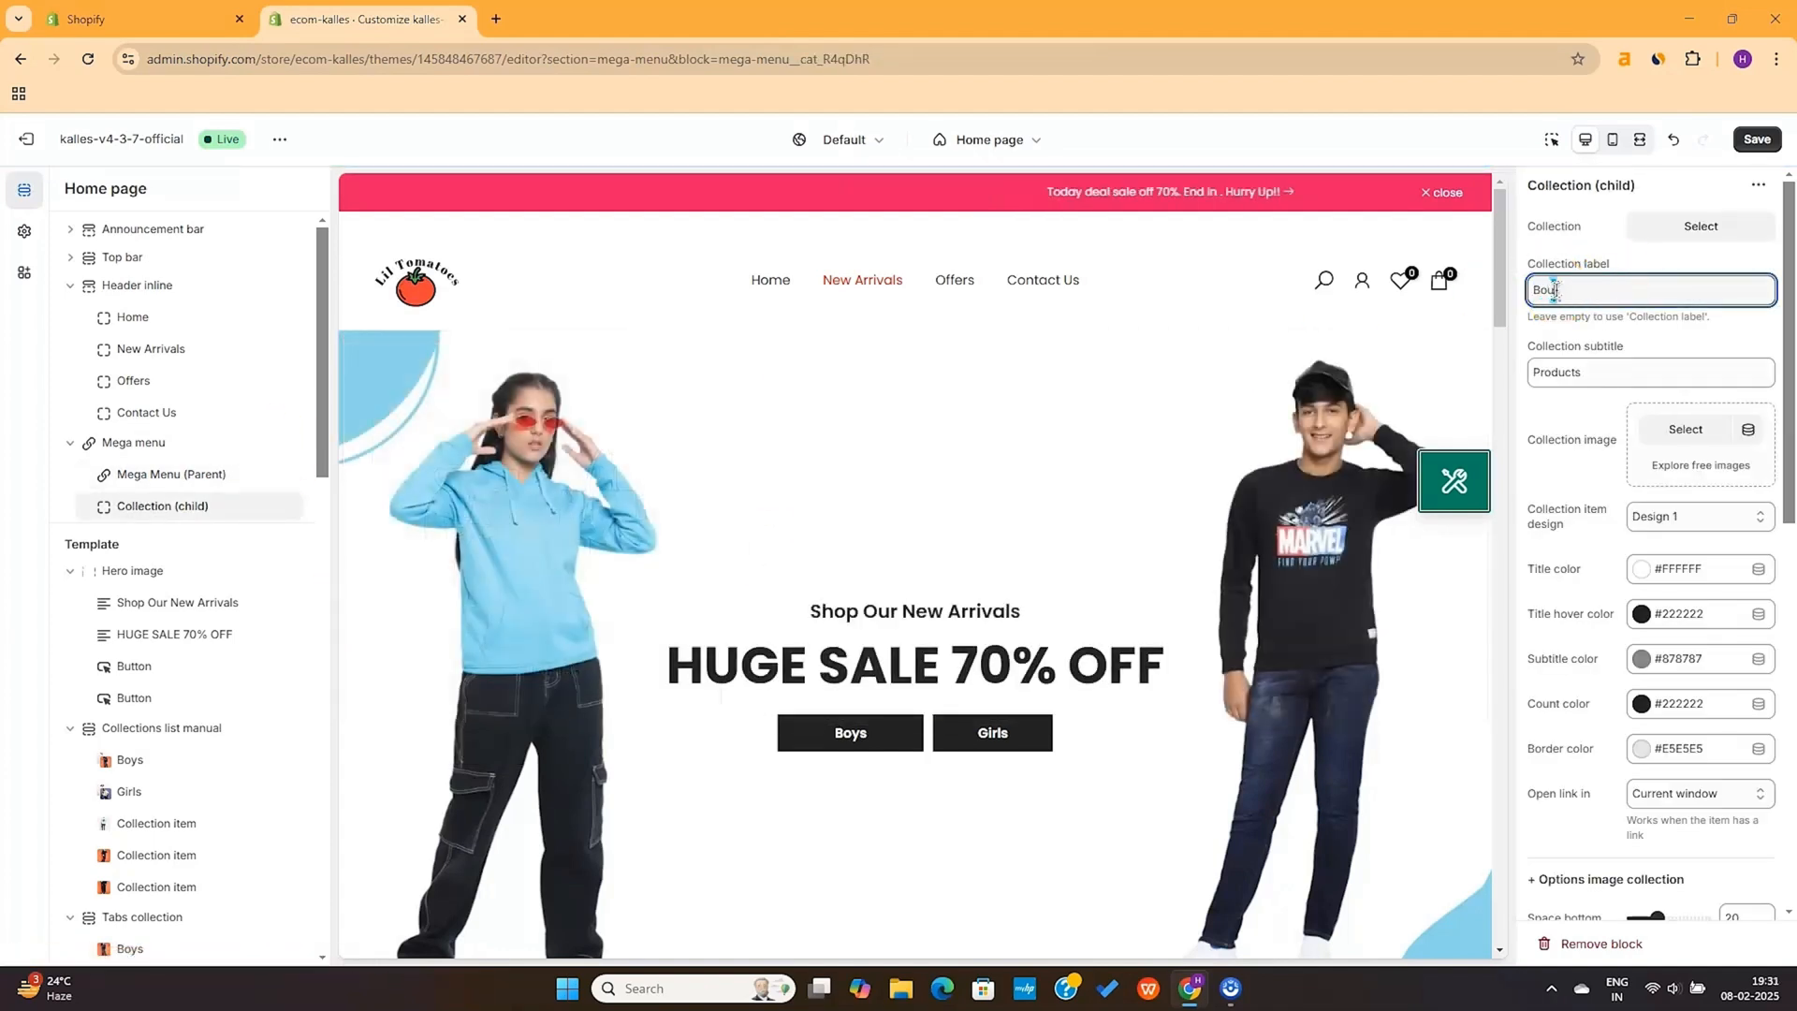
click(1701, 226)
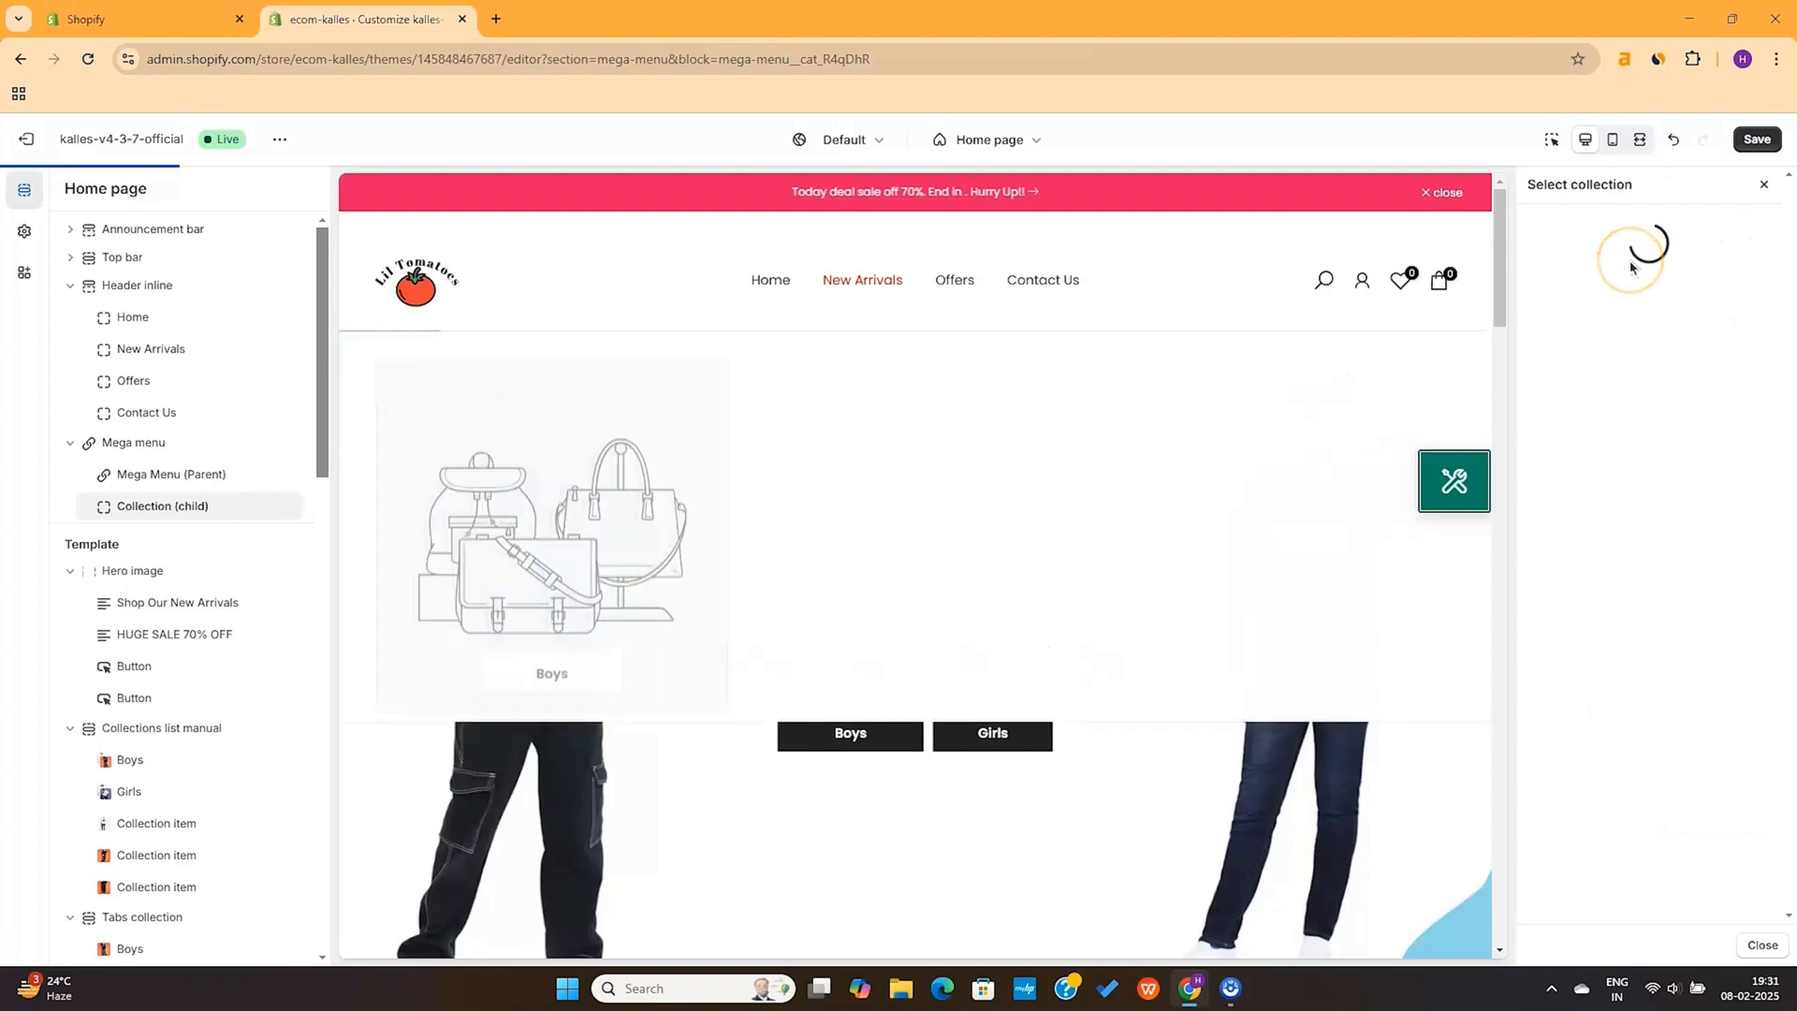
click(1591, 337)
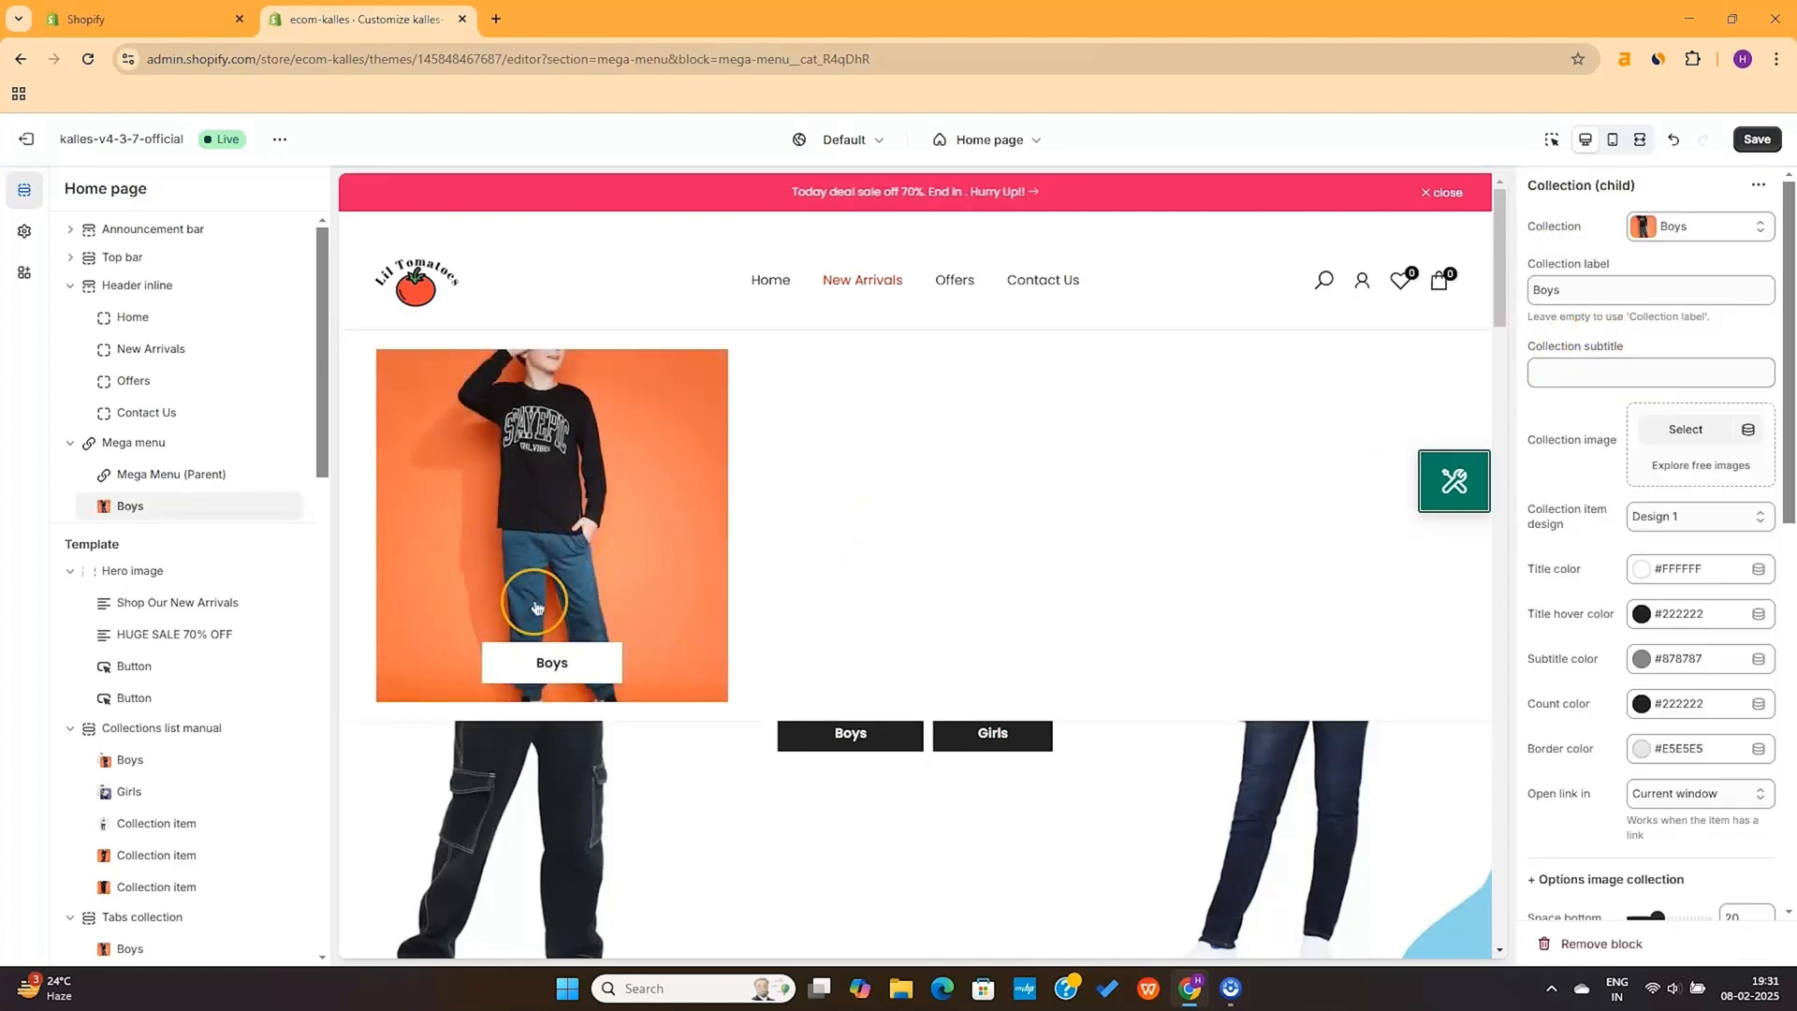
Add a second Collection (child) block below Boys, label it Girls and assign the Girls collection
click(198, 522)
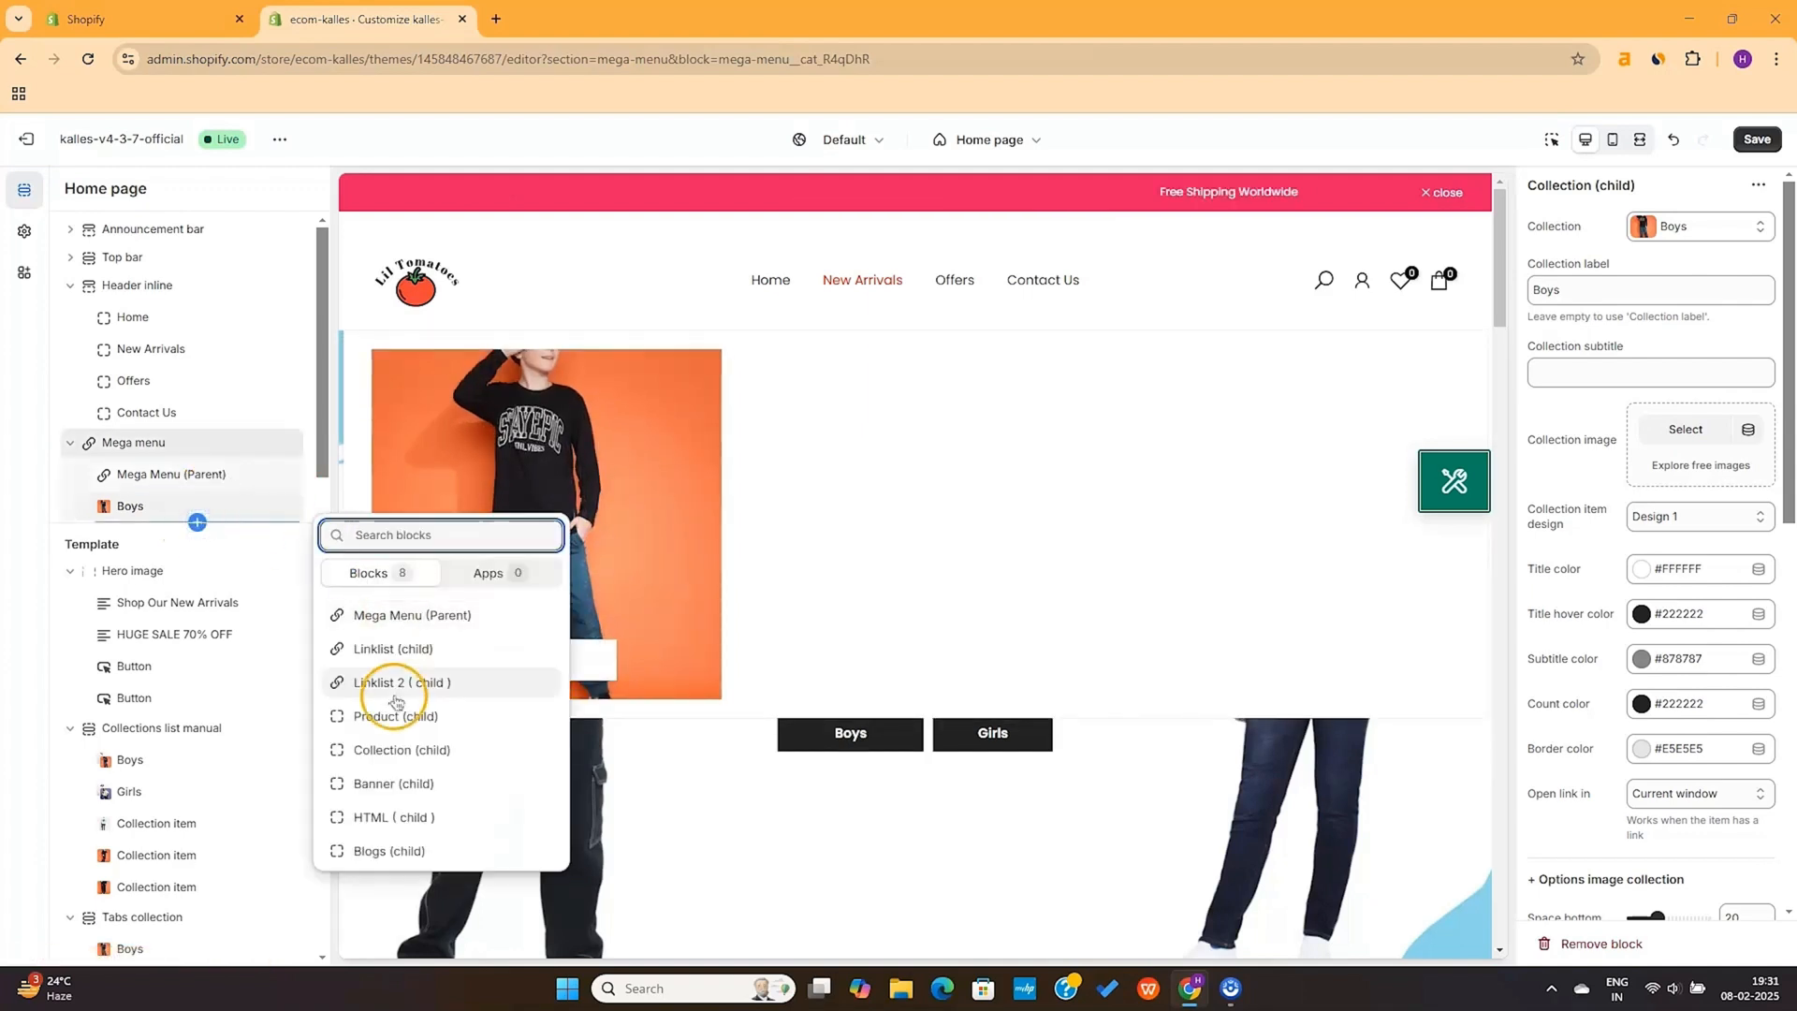
click(390, 751)
click(181, 538)
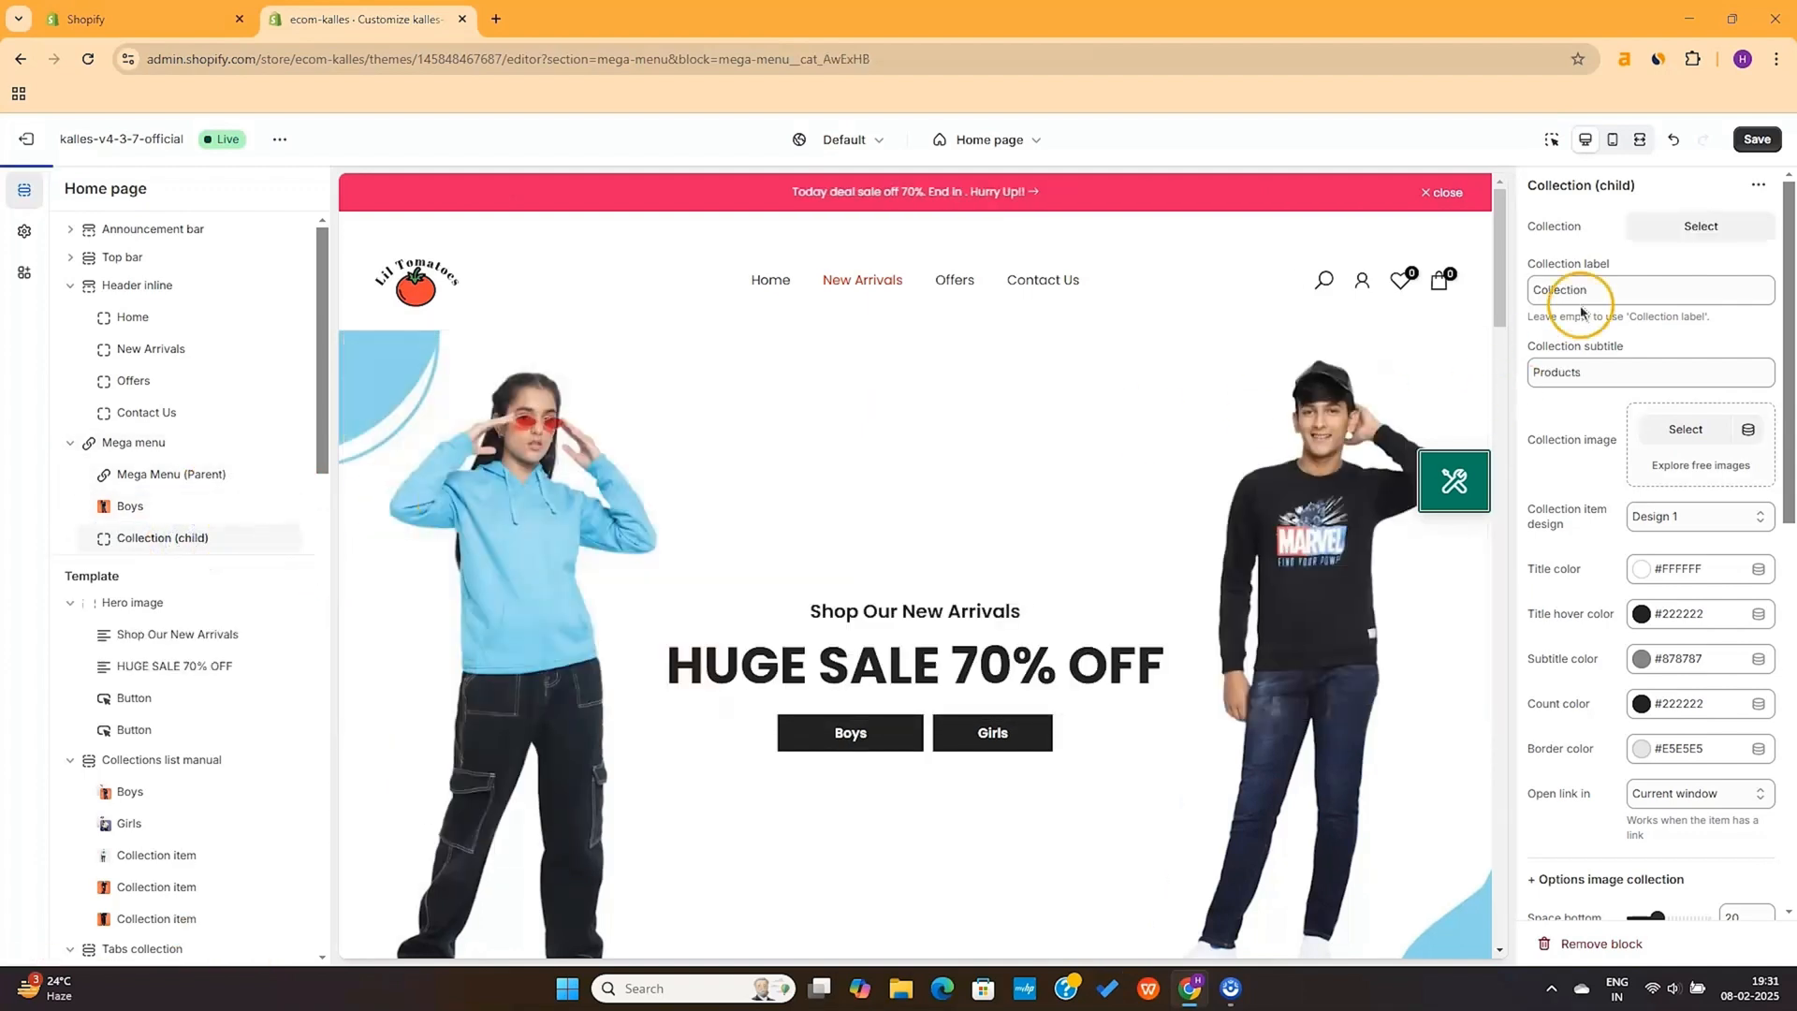
double_click(1581, 289)
click(1701, 225)
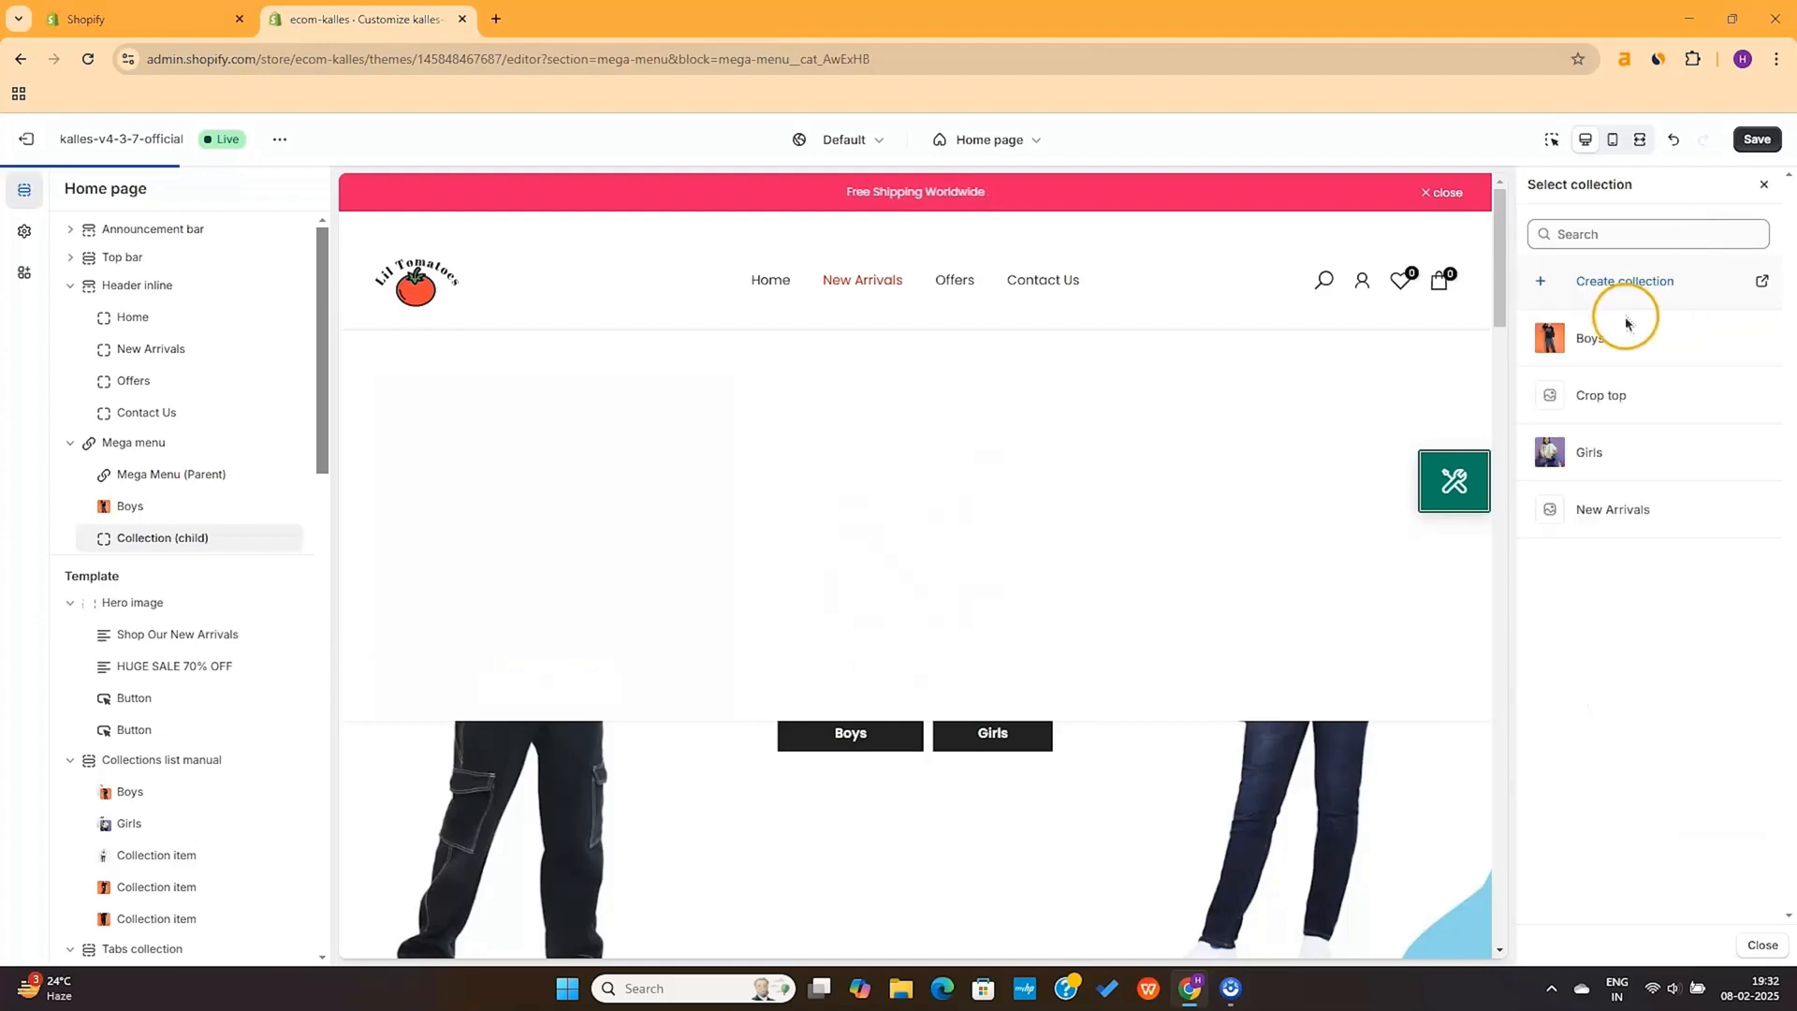
click(1633, 453)
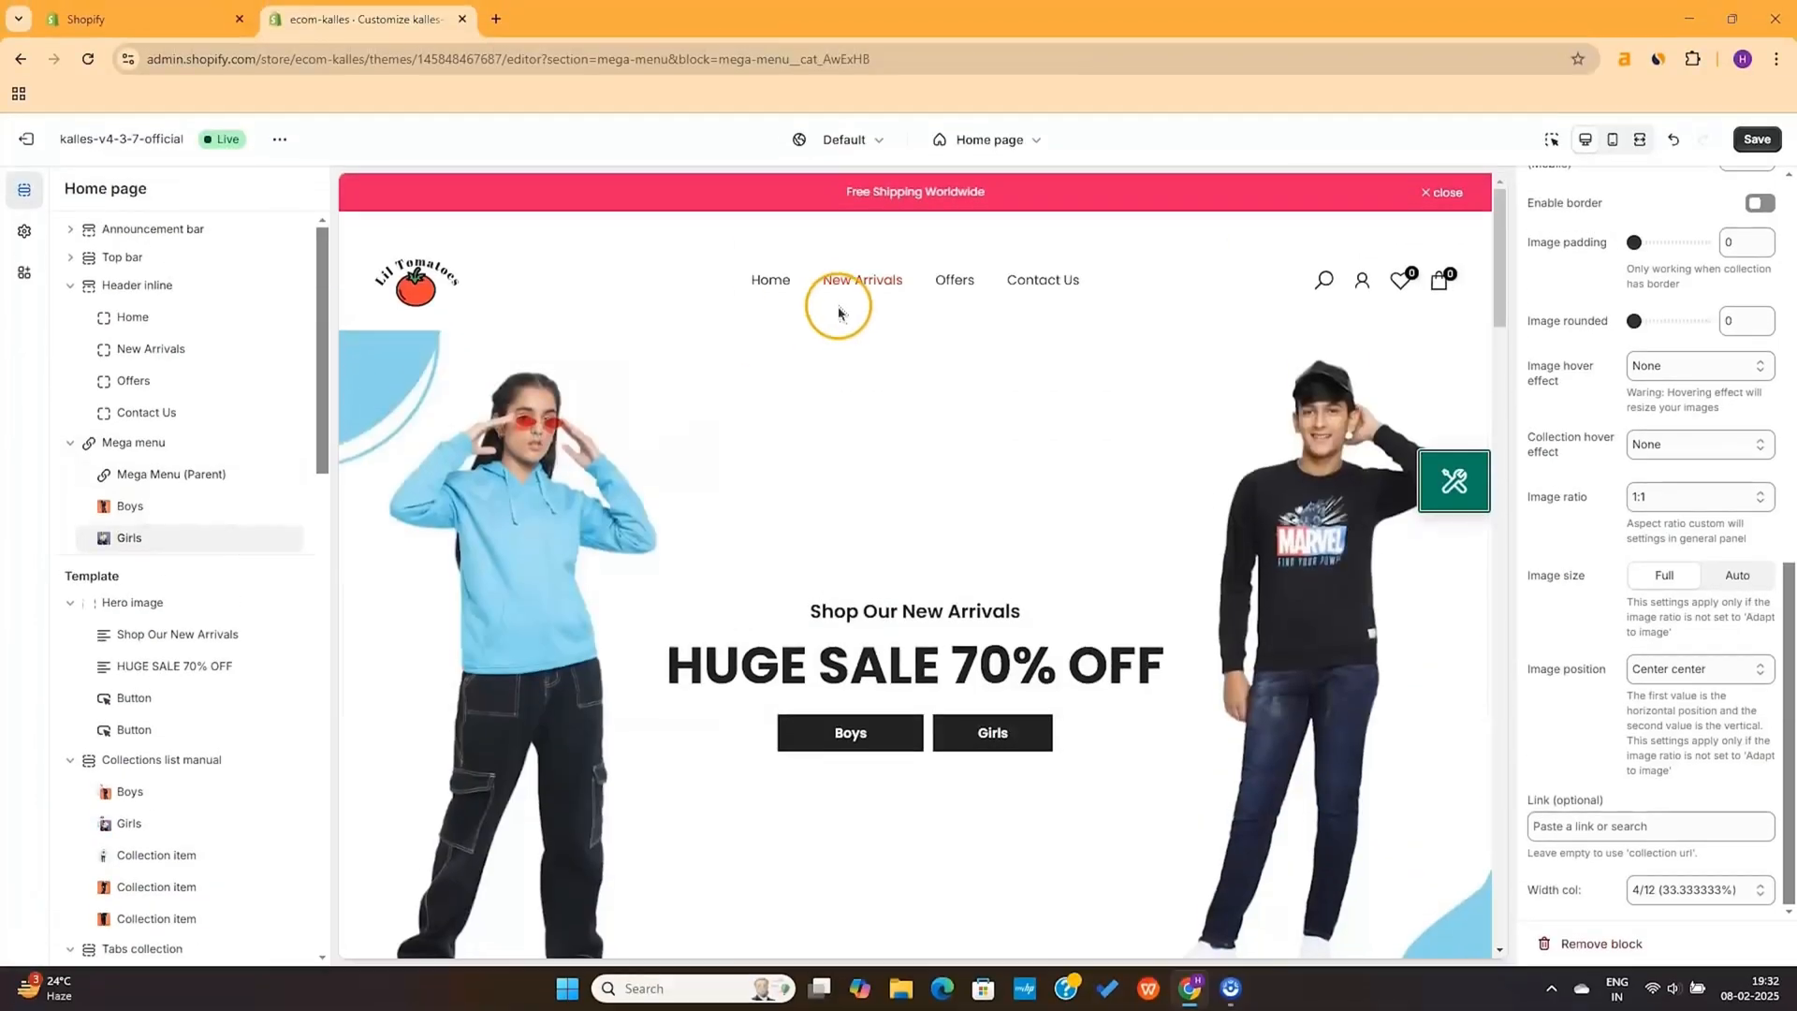
Preview the New Arrivals mega menu and set the Offers item's mega menu ID to 2
mouse_move(876, 294)
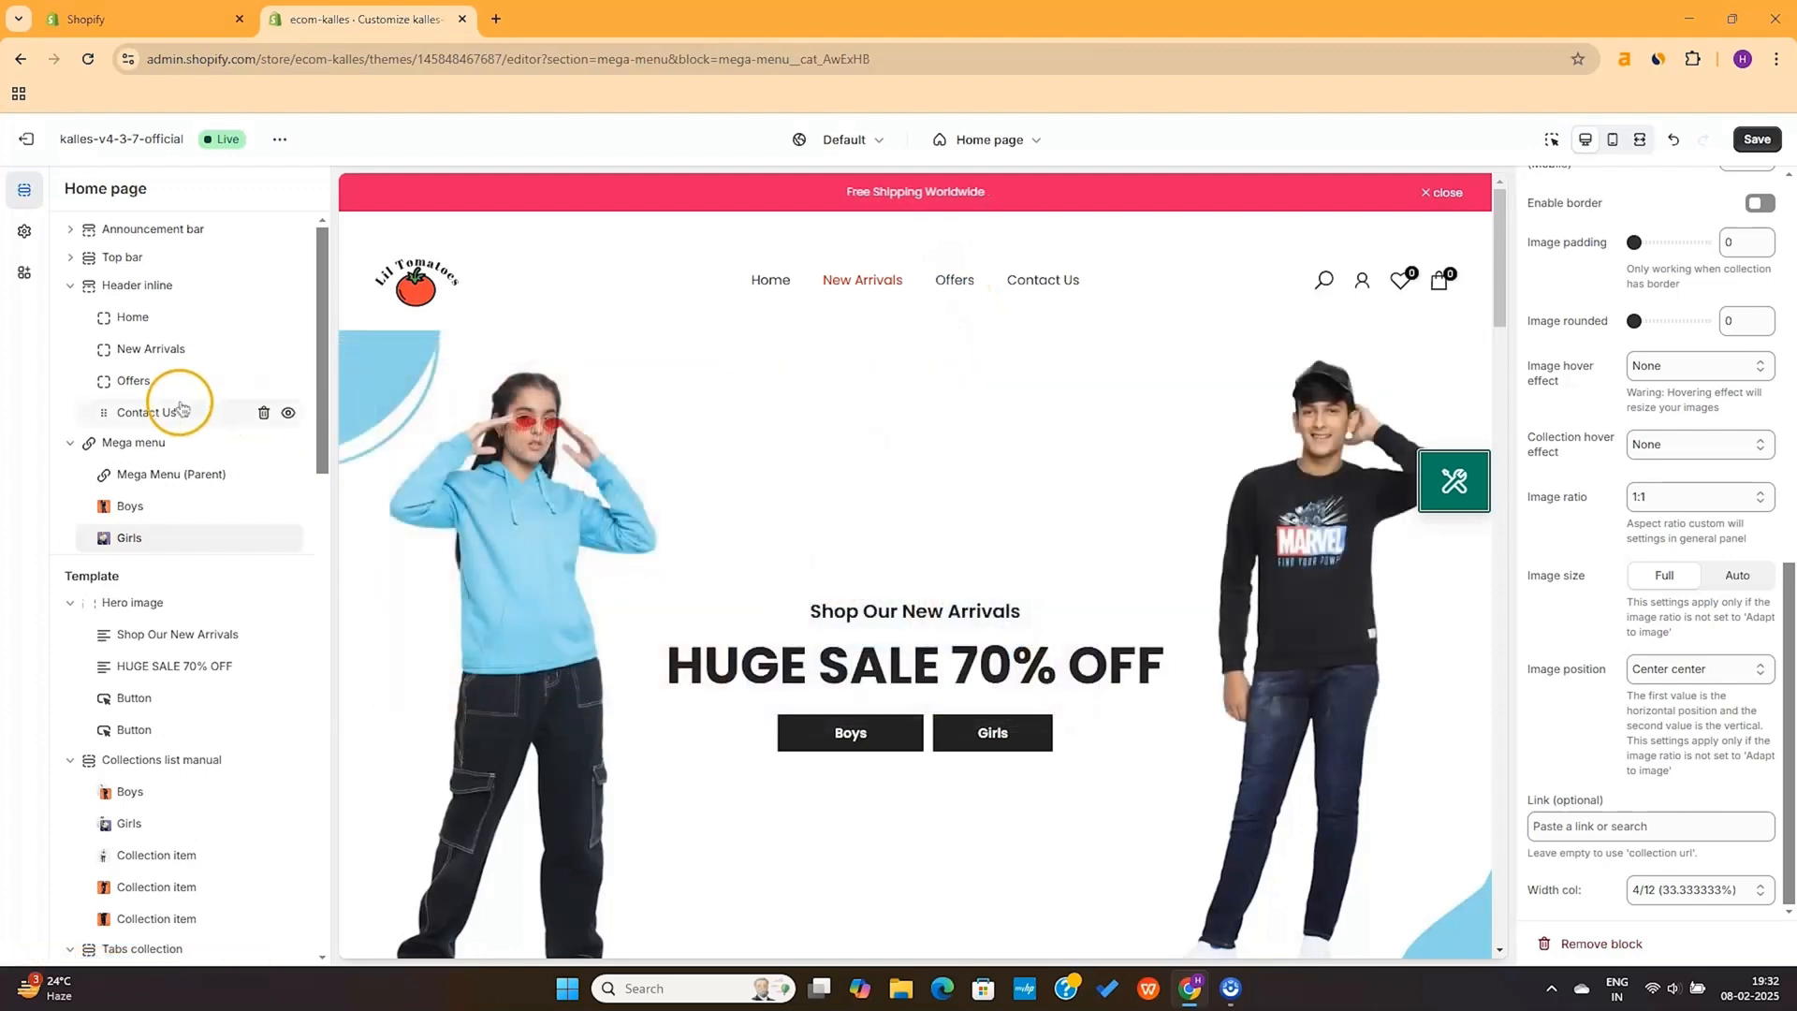
click(143, 382)
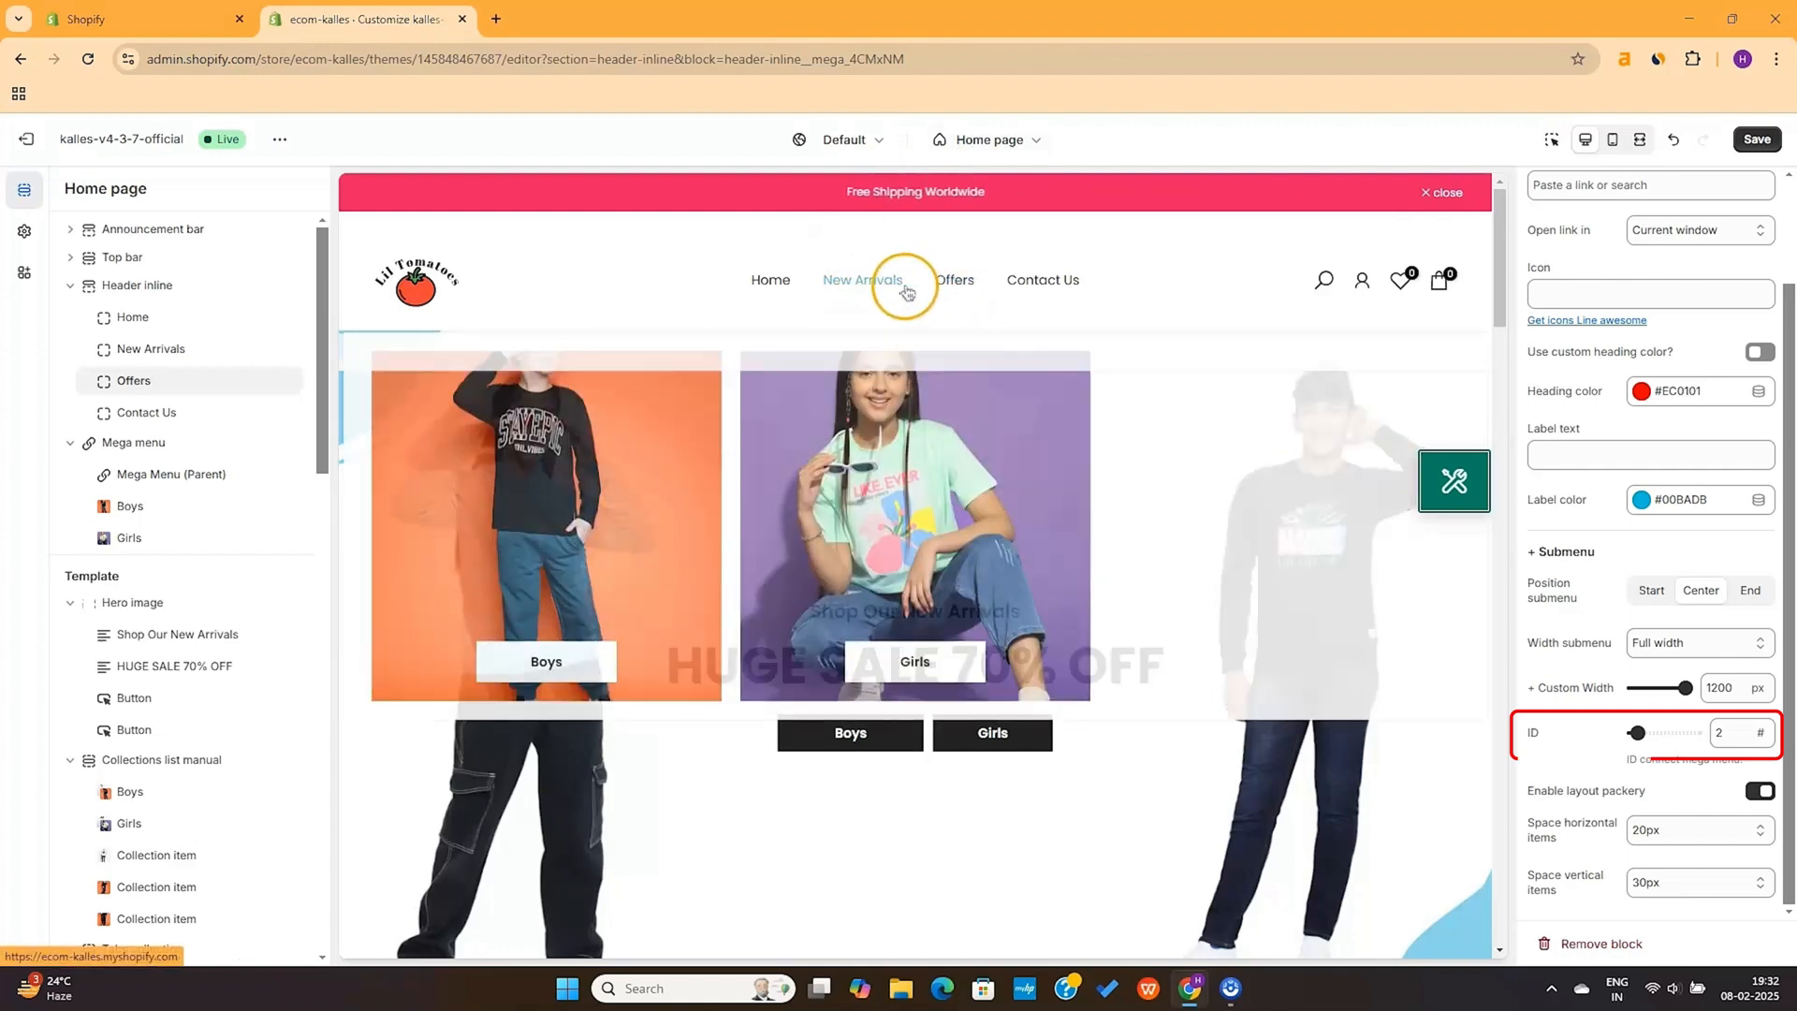
Set the column width of the Boys and Girls collection blocks in the mega menu to 6/12 (50%)
click(135, 516)
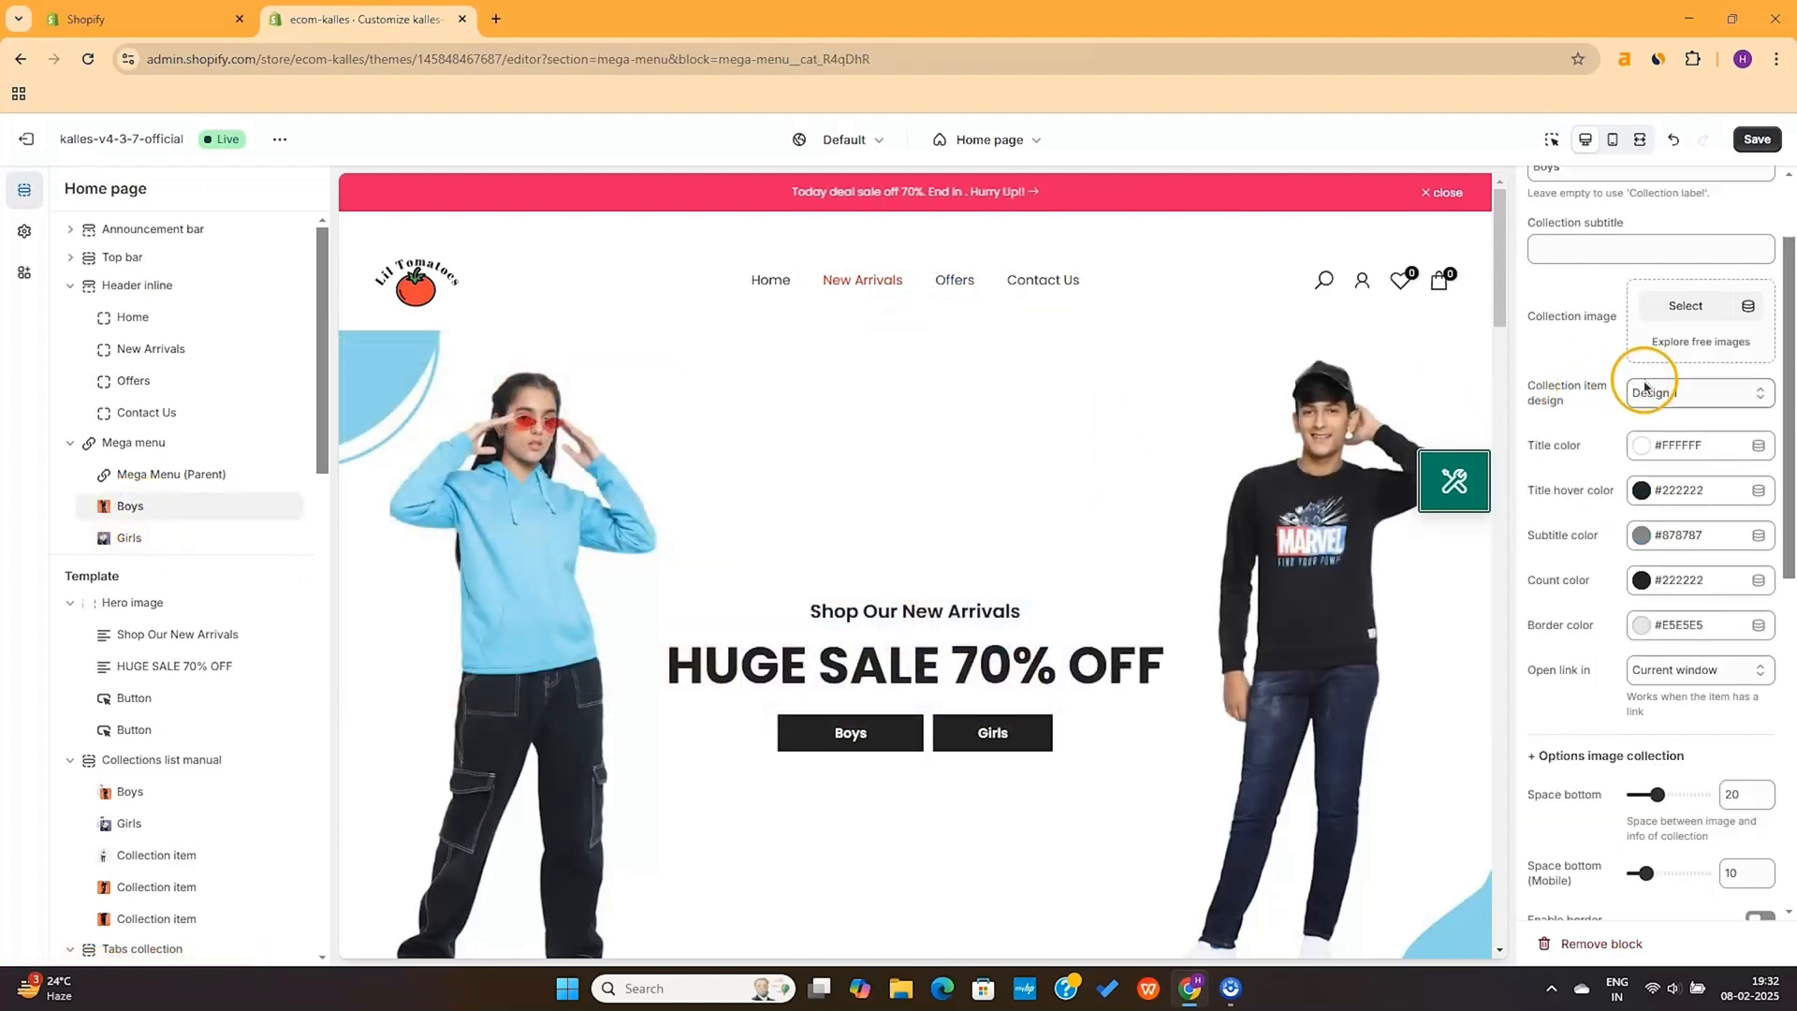
scroll(1662, 535, down, 2)
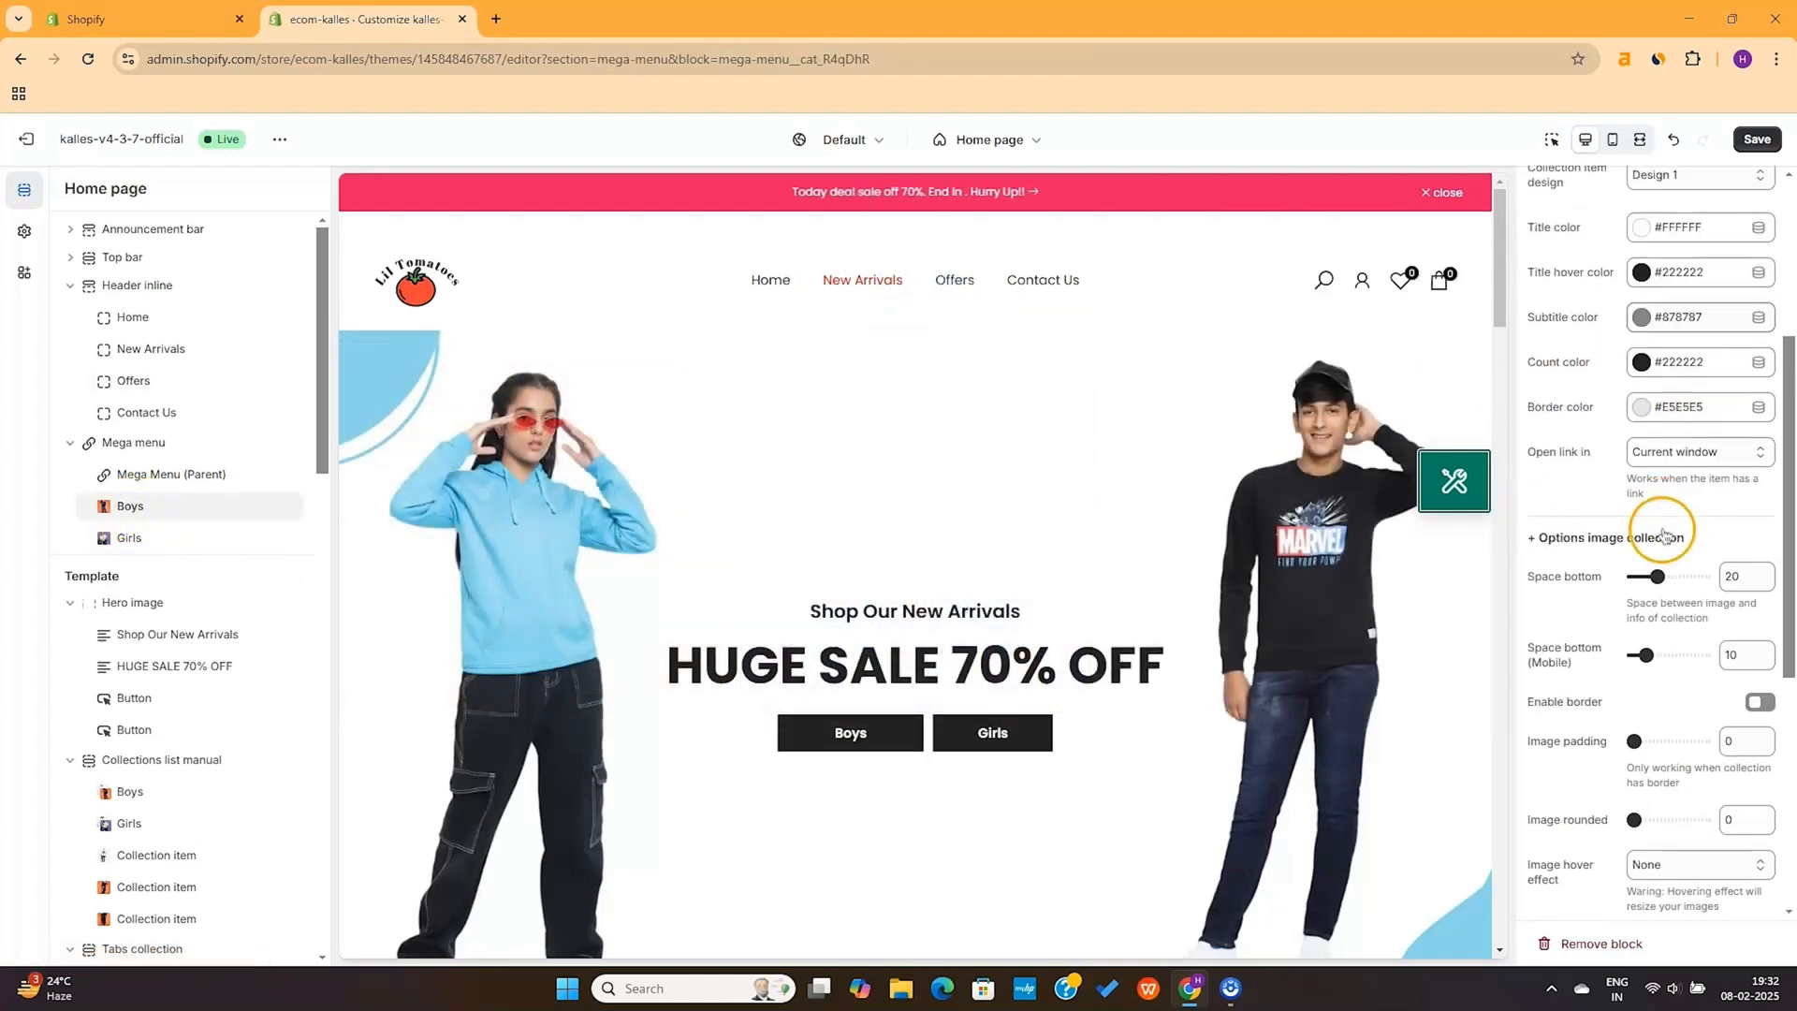
scroll(1679, 510, up, 4)
scroll(1679, 510, down, 6)
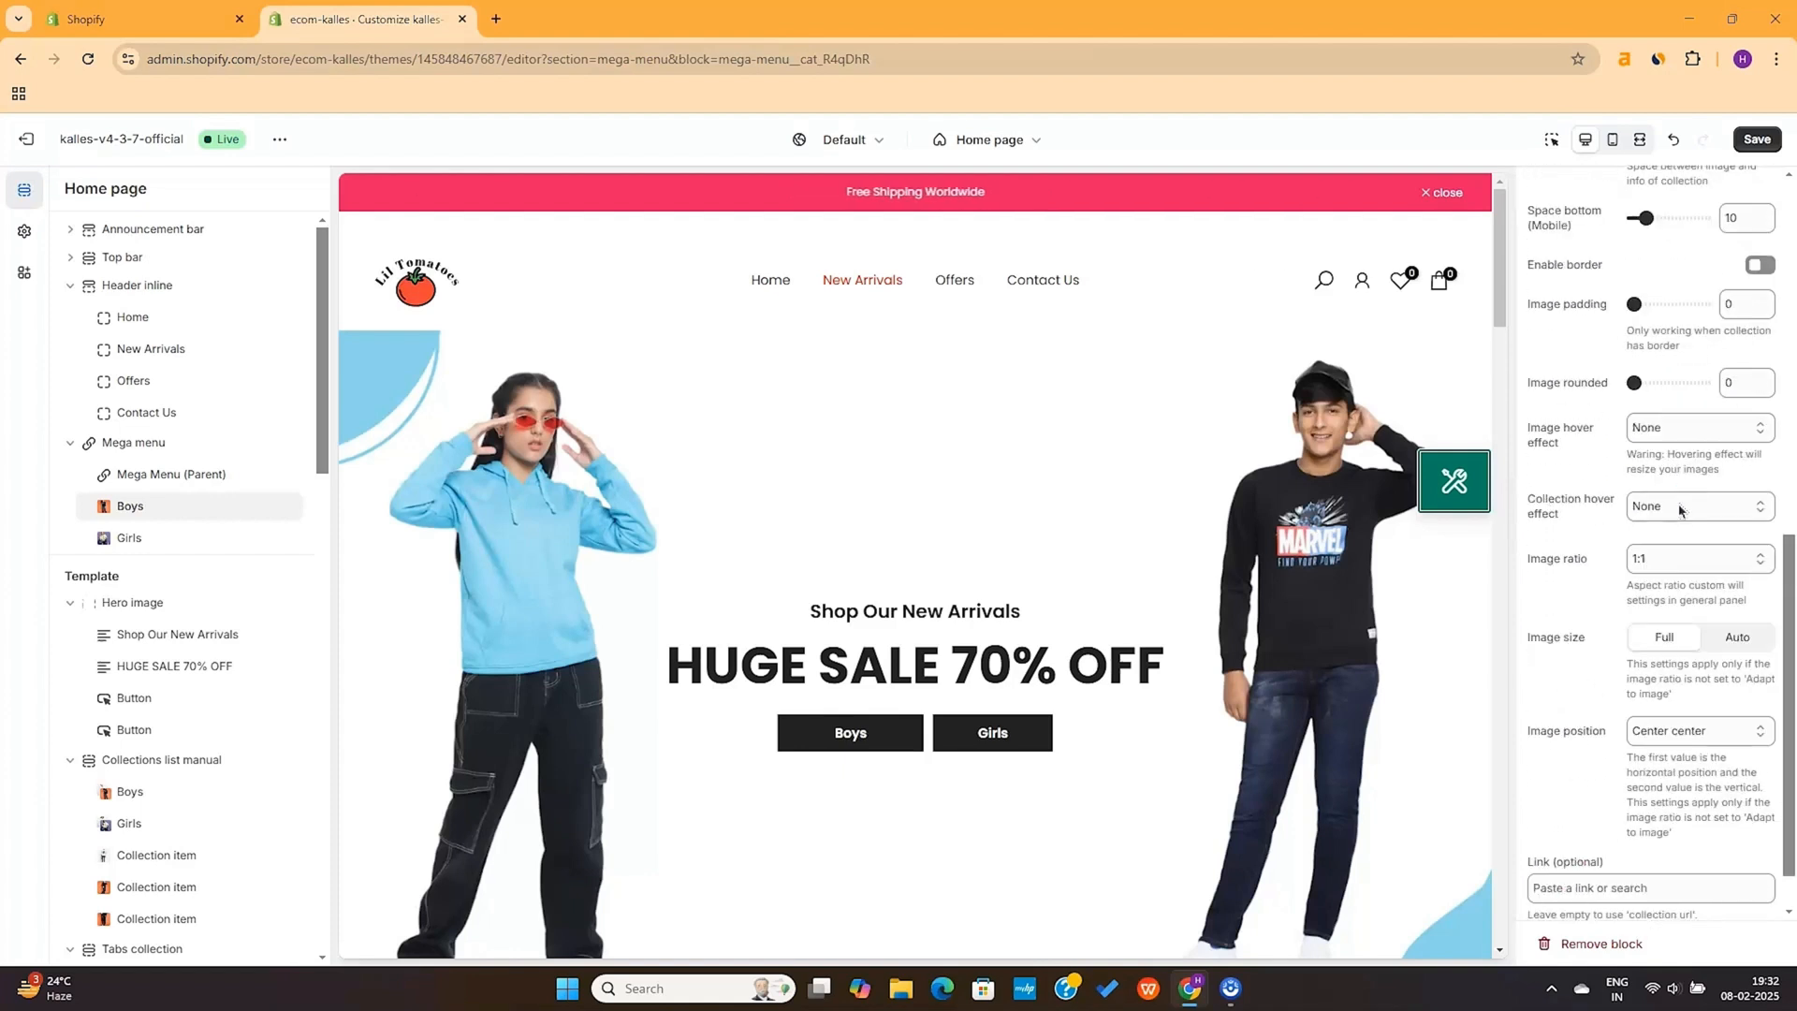
scroll(1678, 559, down, 1)
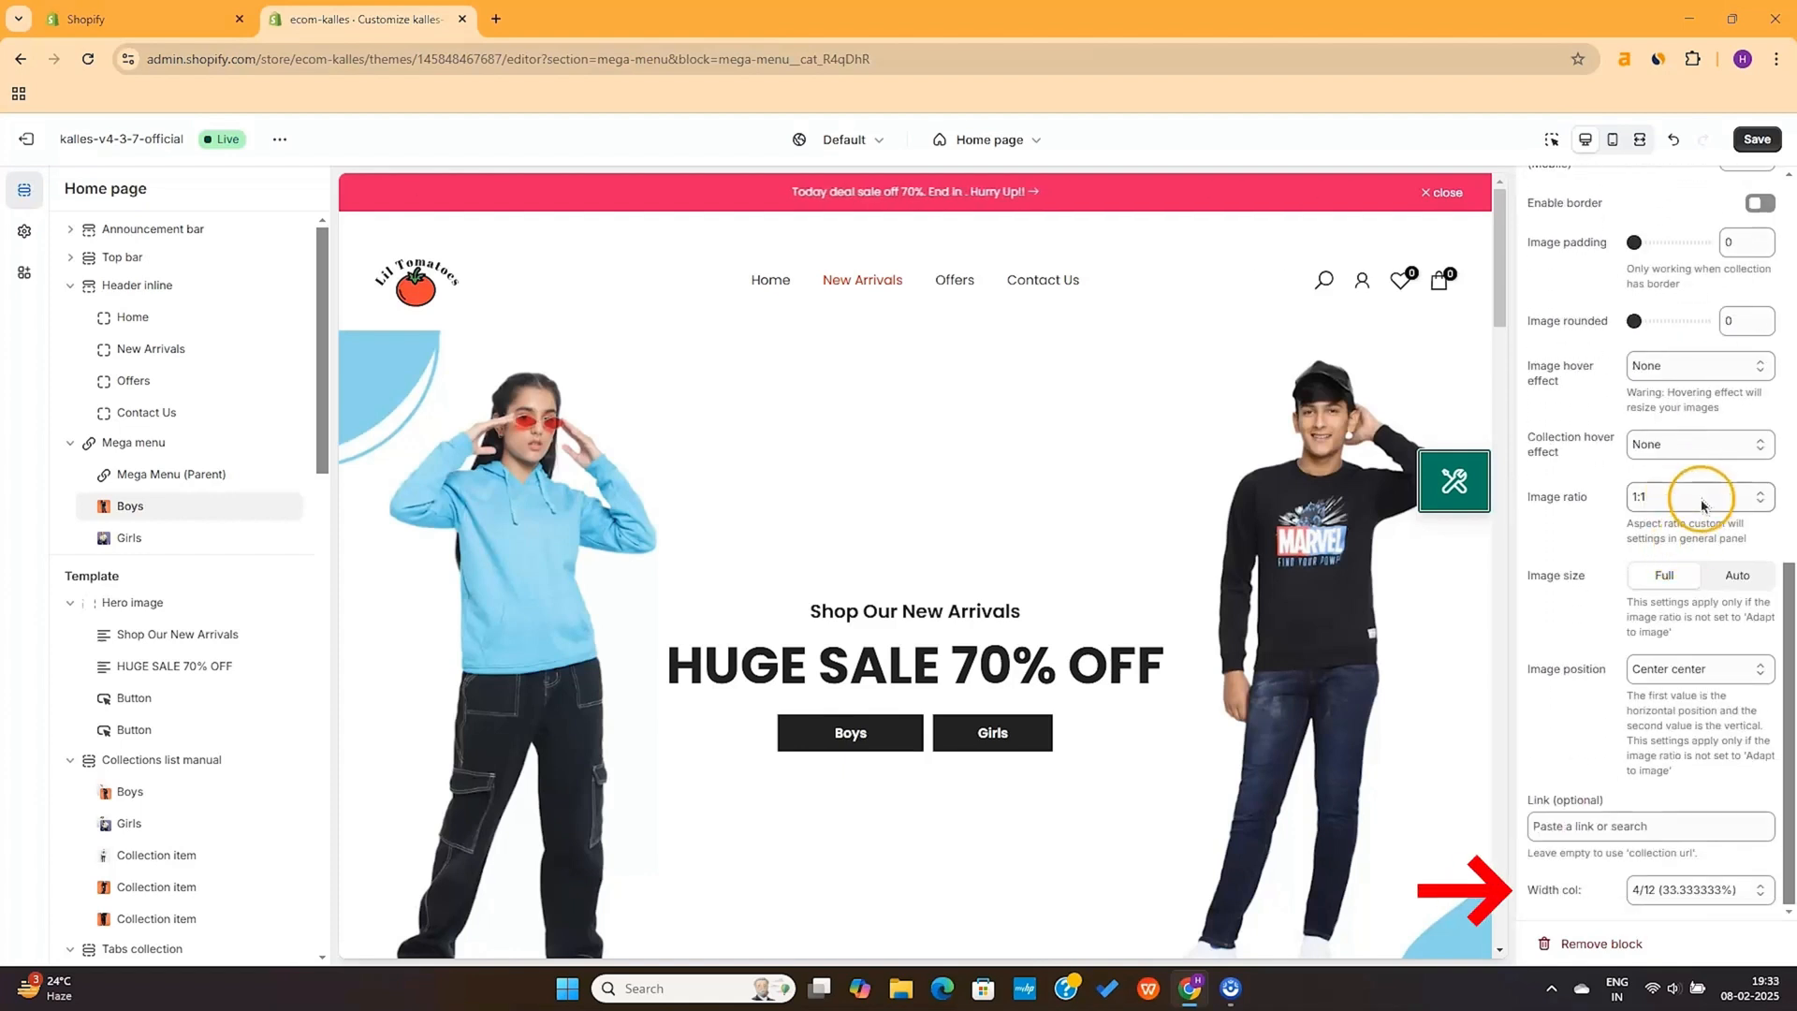
click(1702, 892)
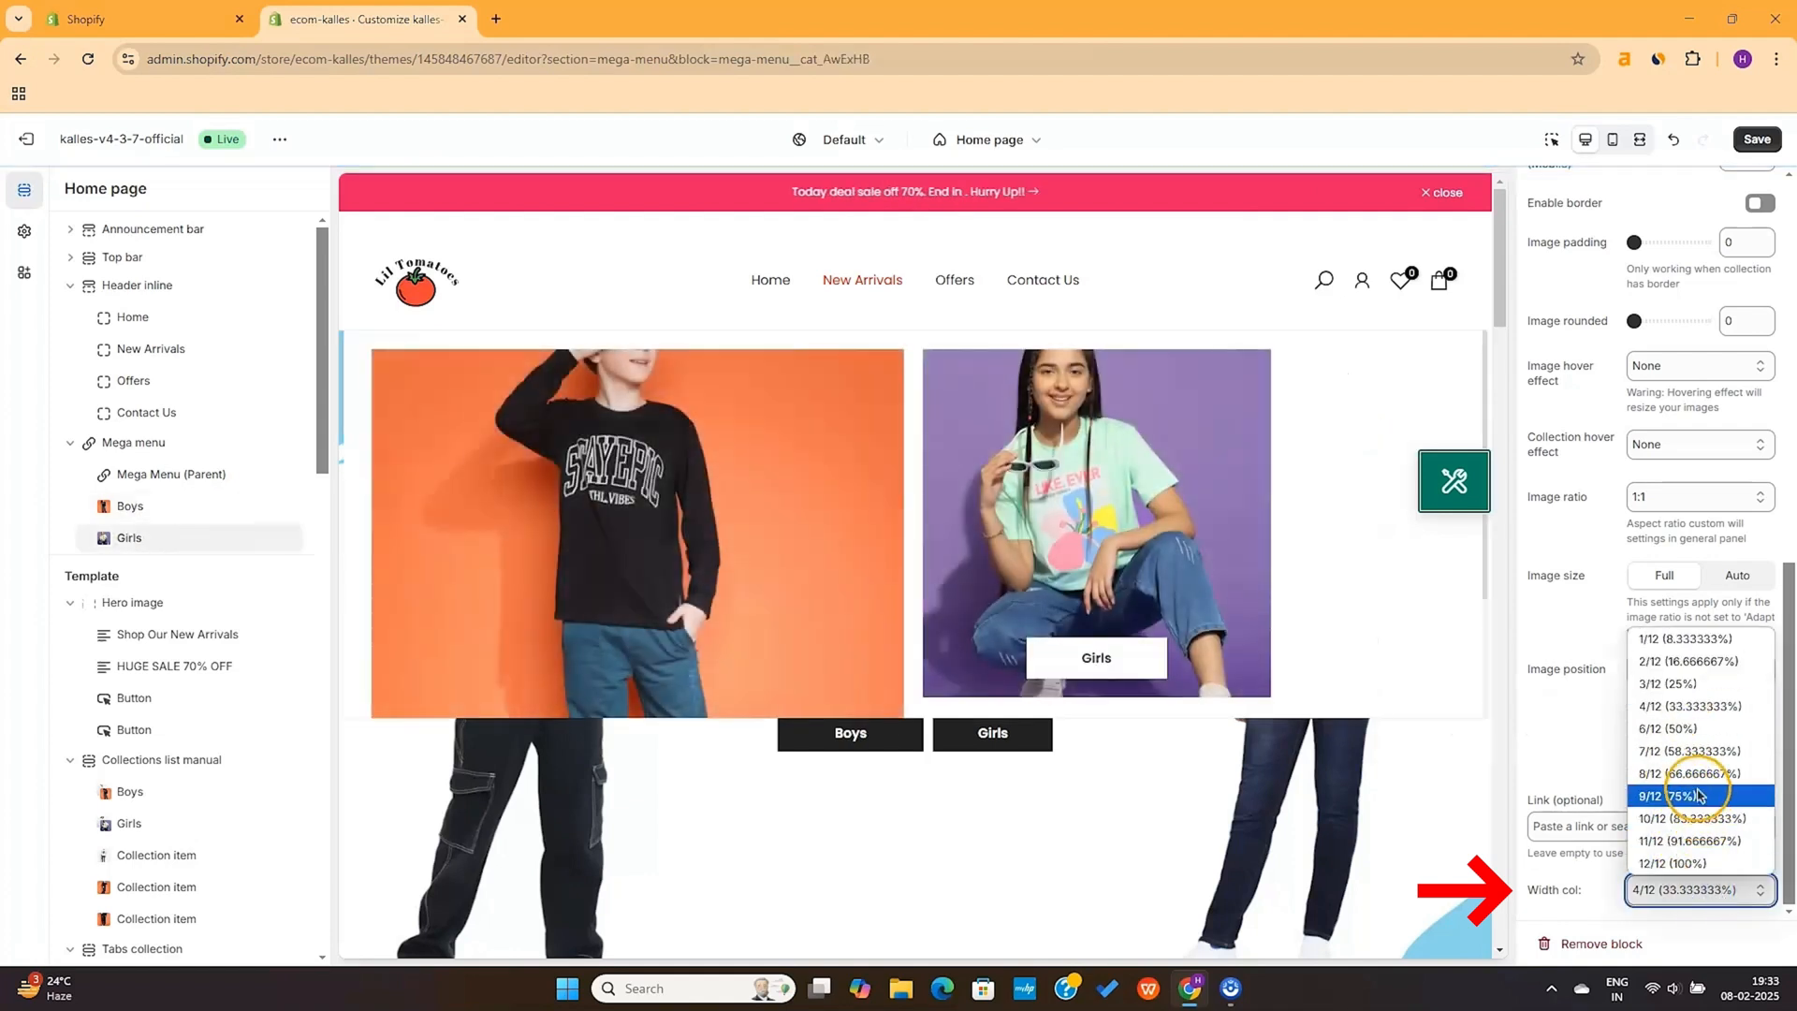
click(1700, 727)
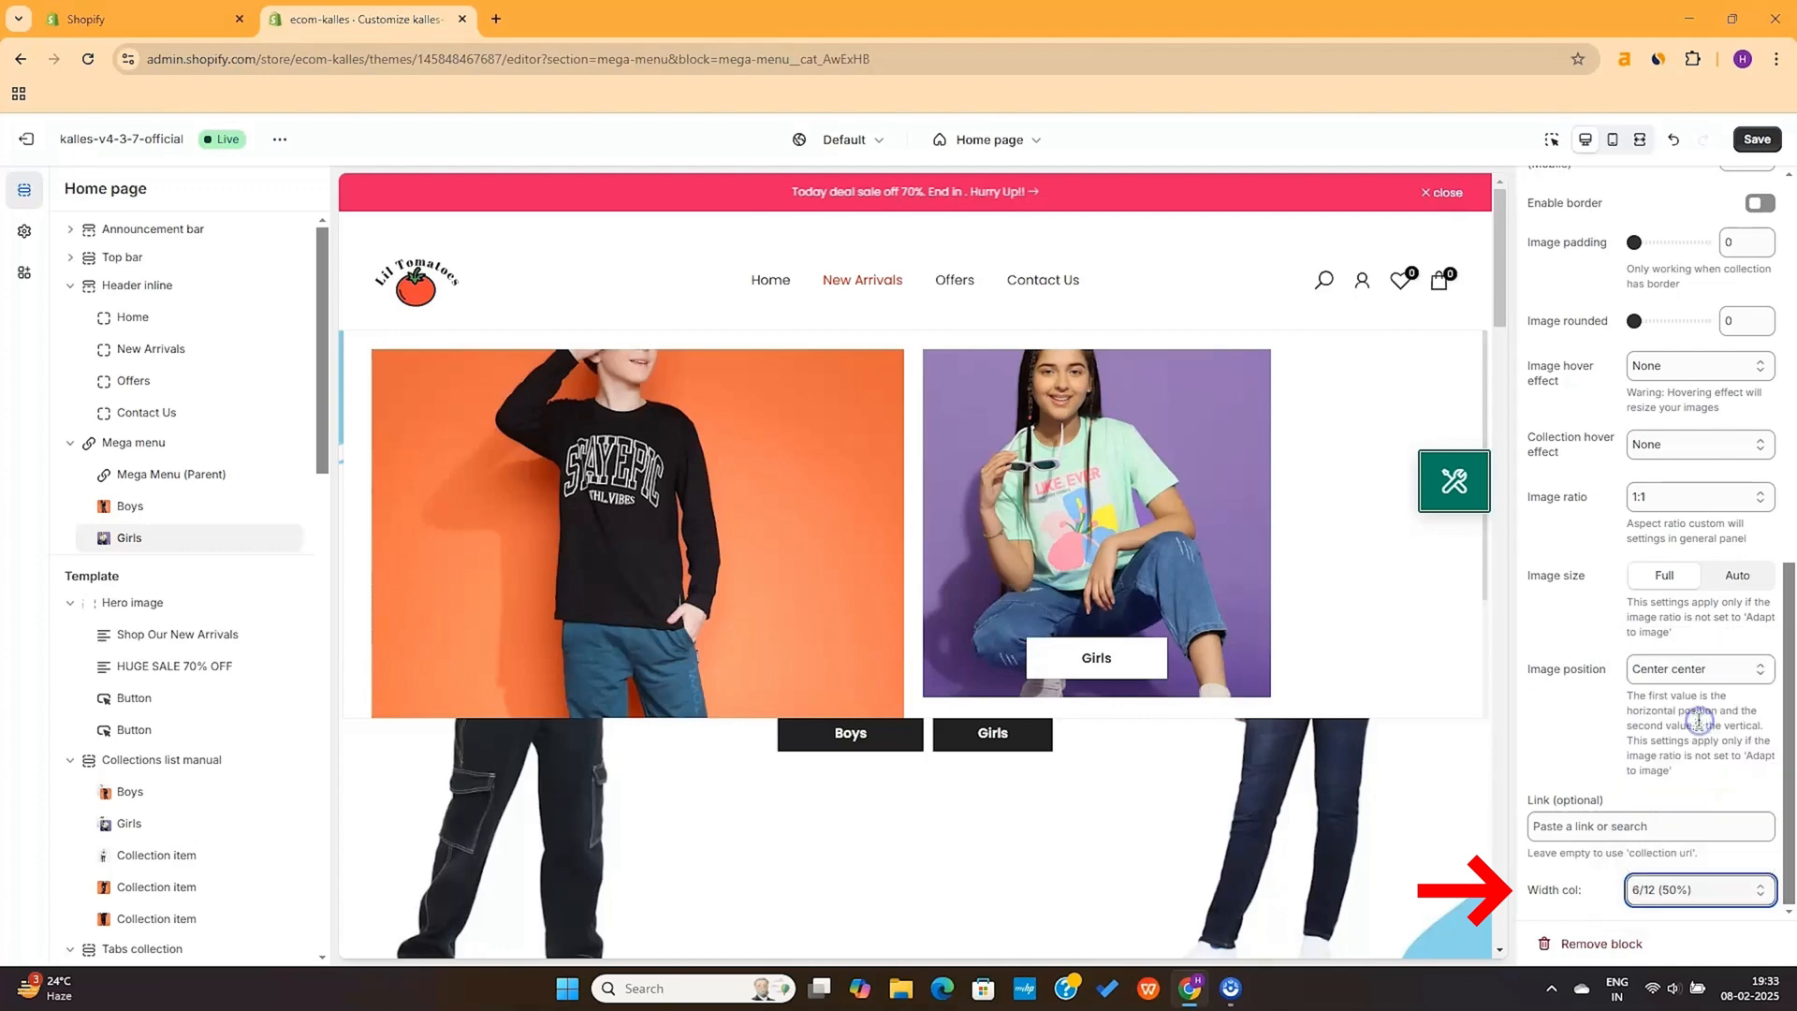
click(1565, 722)
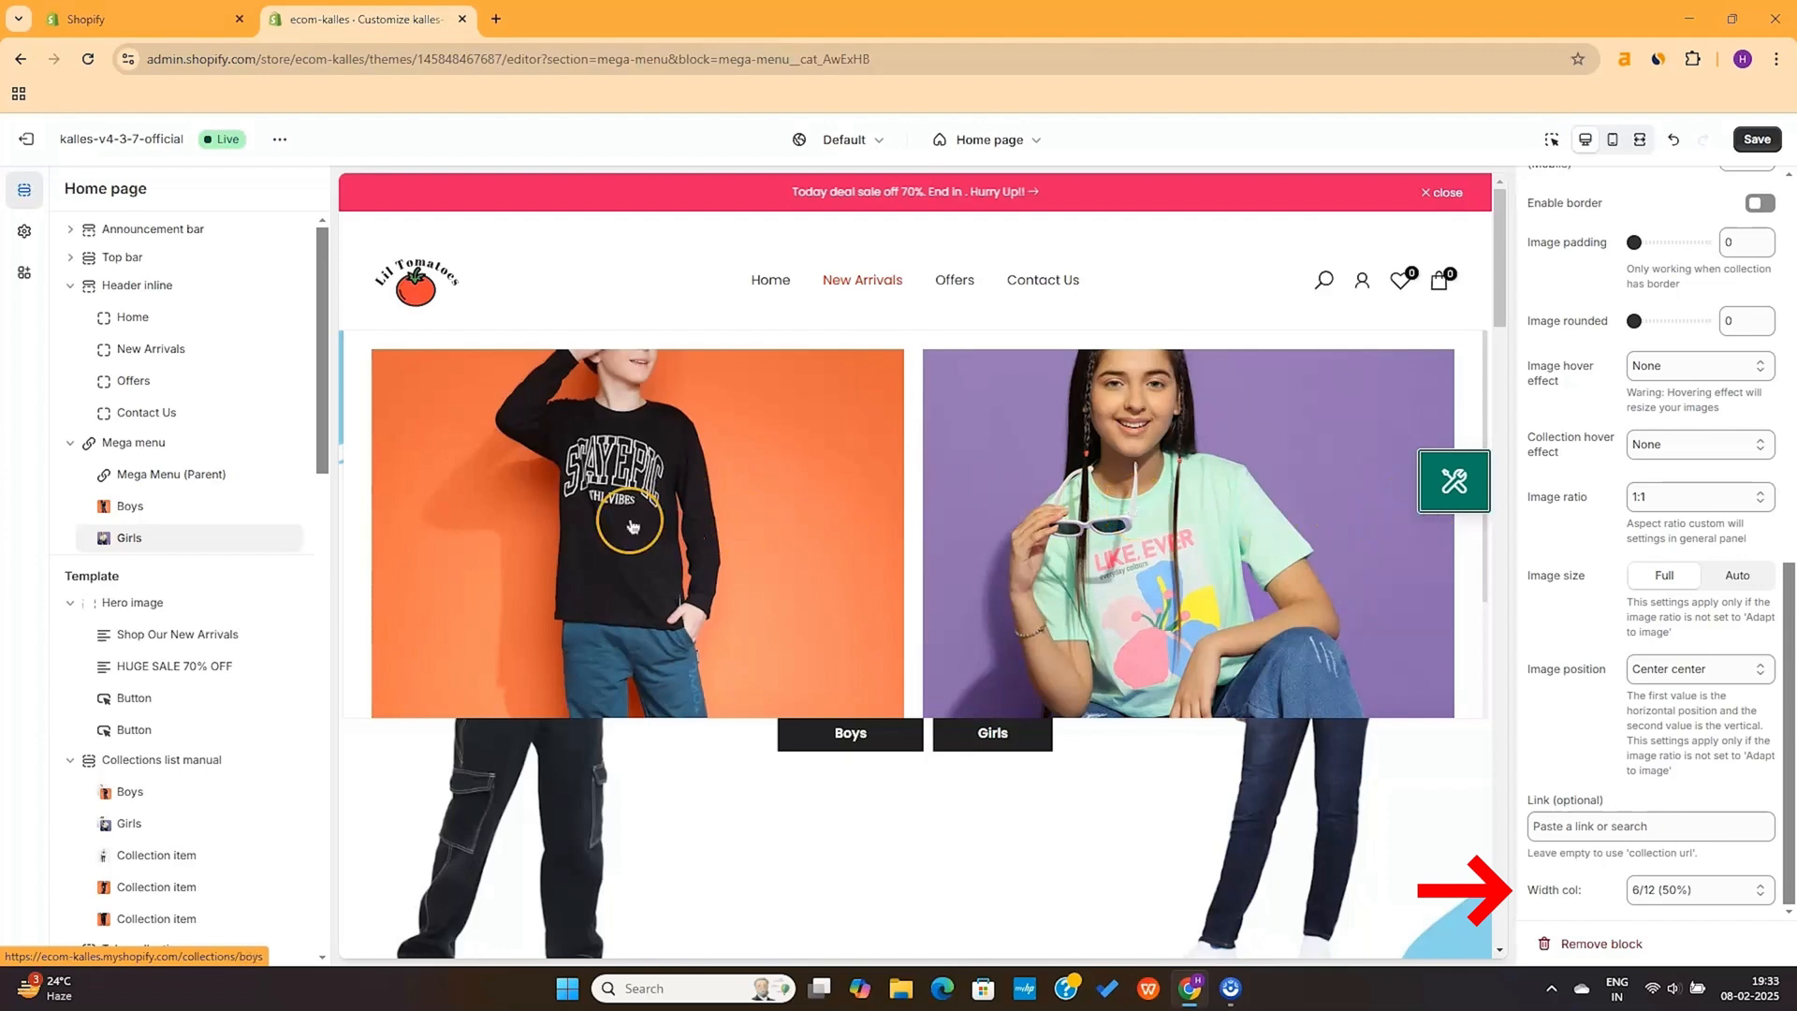
Set the Girls block's image ratio to Adapt to image and its column width to 3/12 (25%), and preview the mega menu
click(1662, 889)
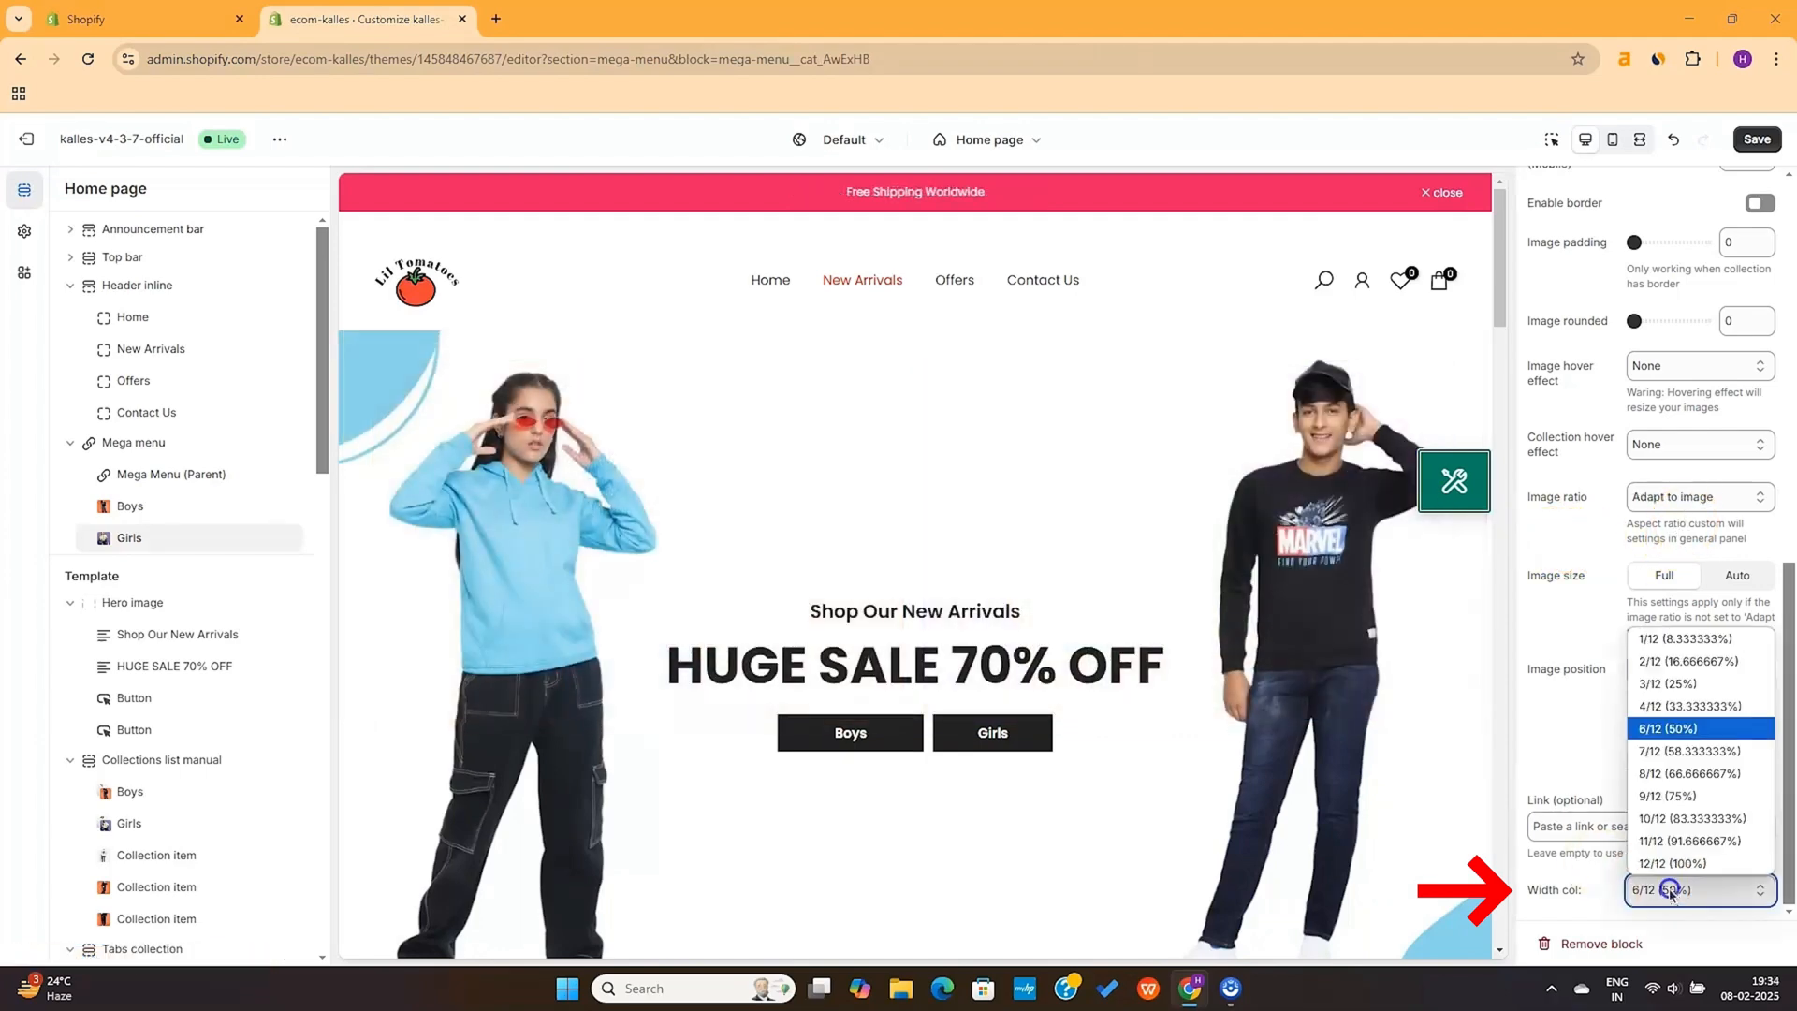
click(1670, 685)
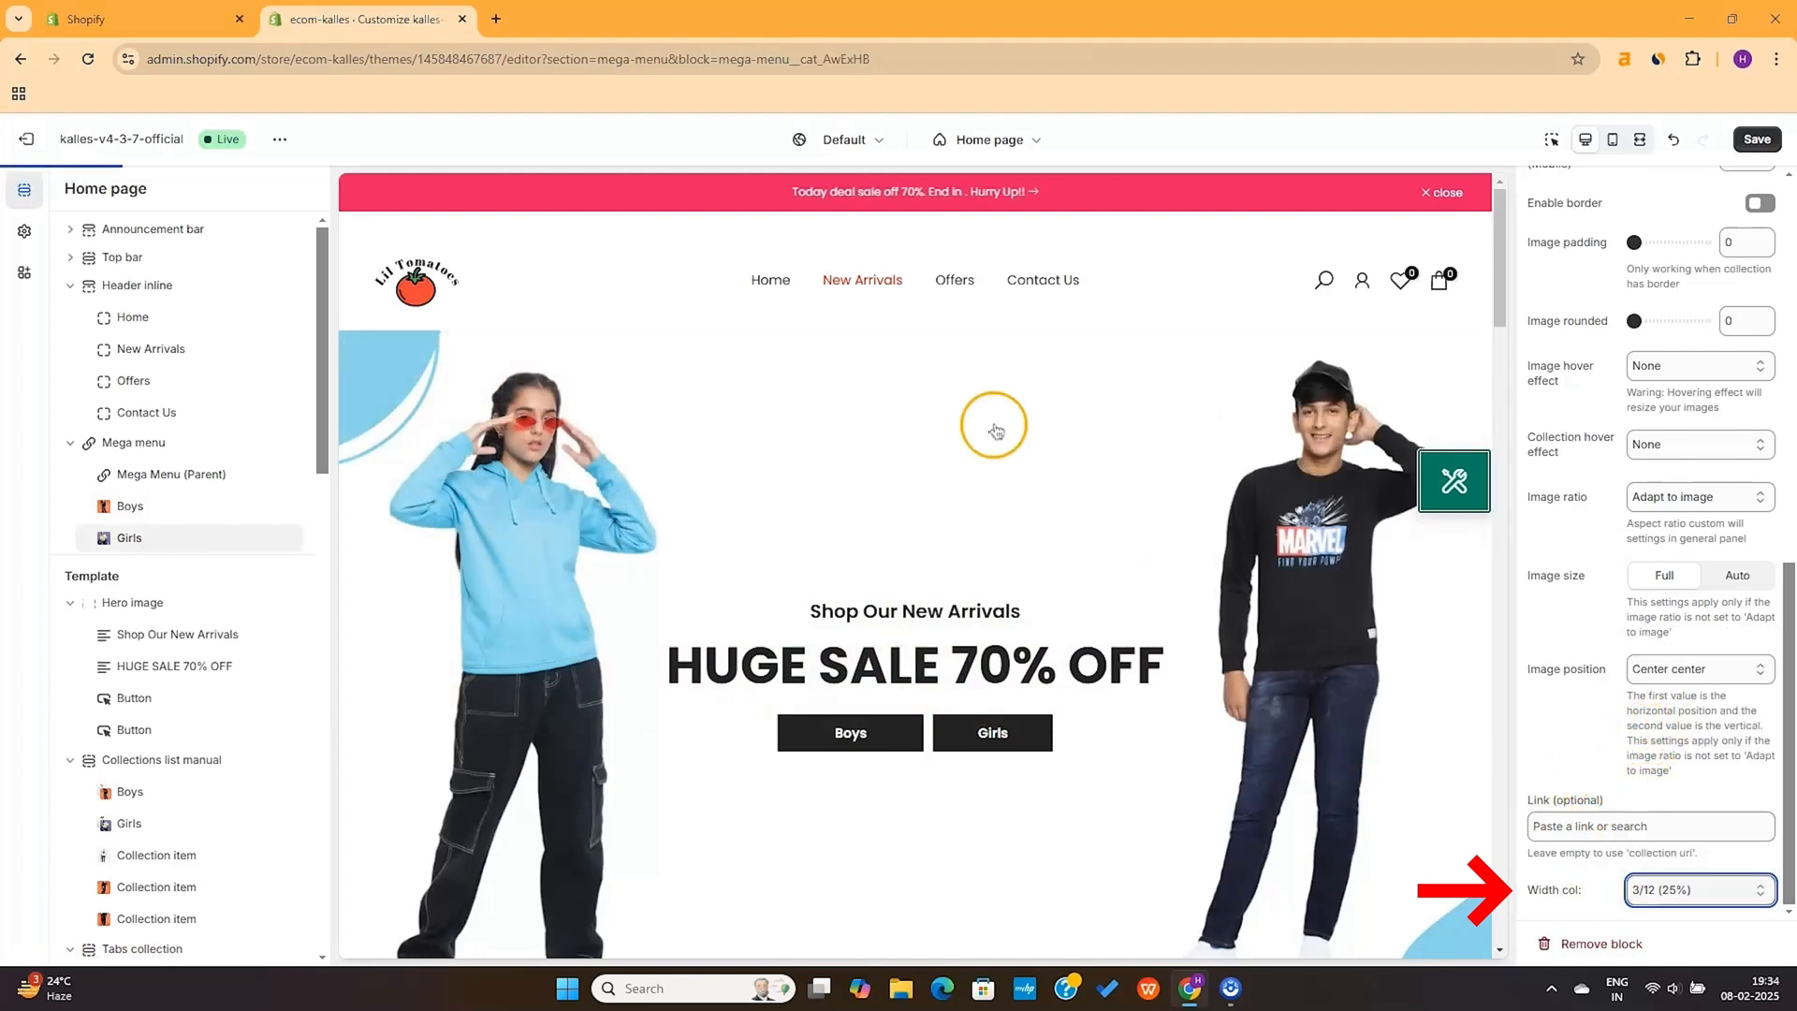
mouse_move(871, 299)
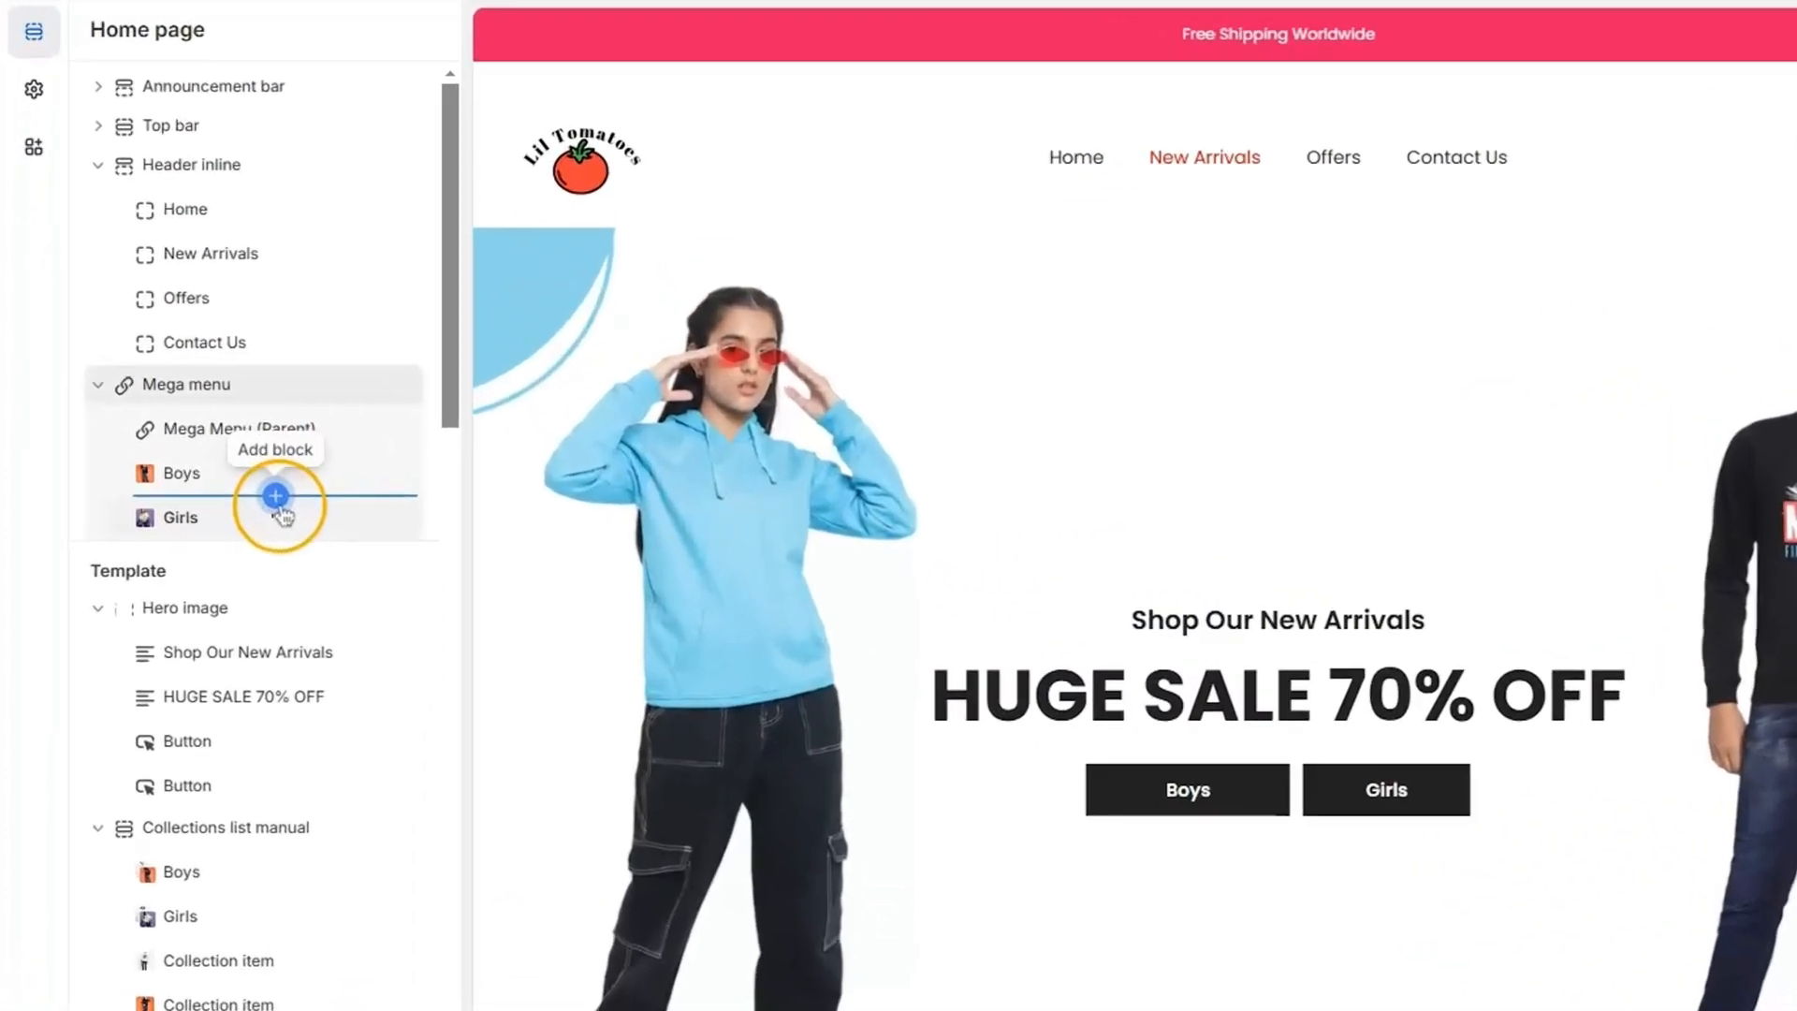
Add a Linklist (child) block to the Mega menu section and place it directly below Mega Menu (Parent), above Boys
click(197, 521)
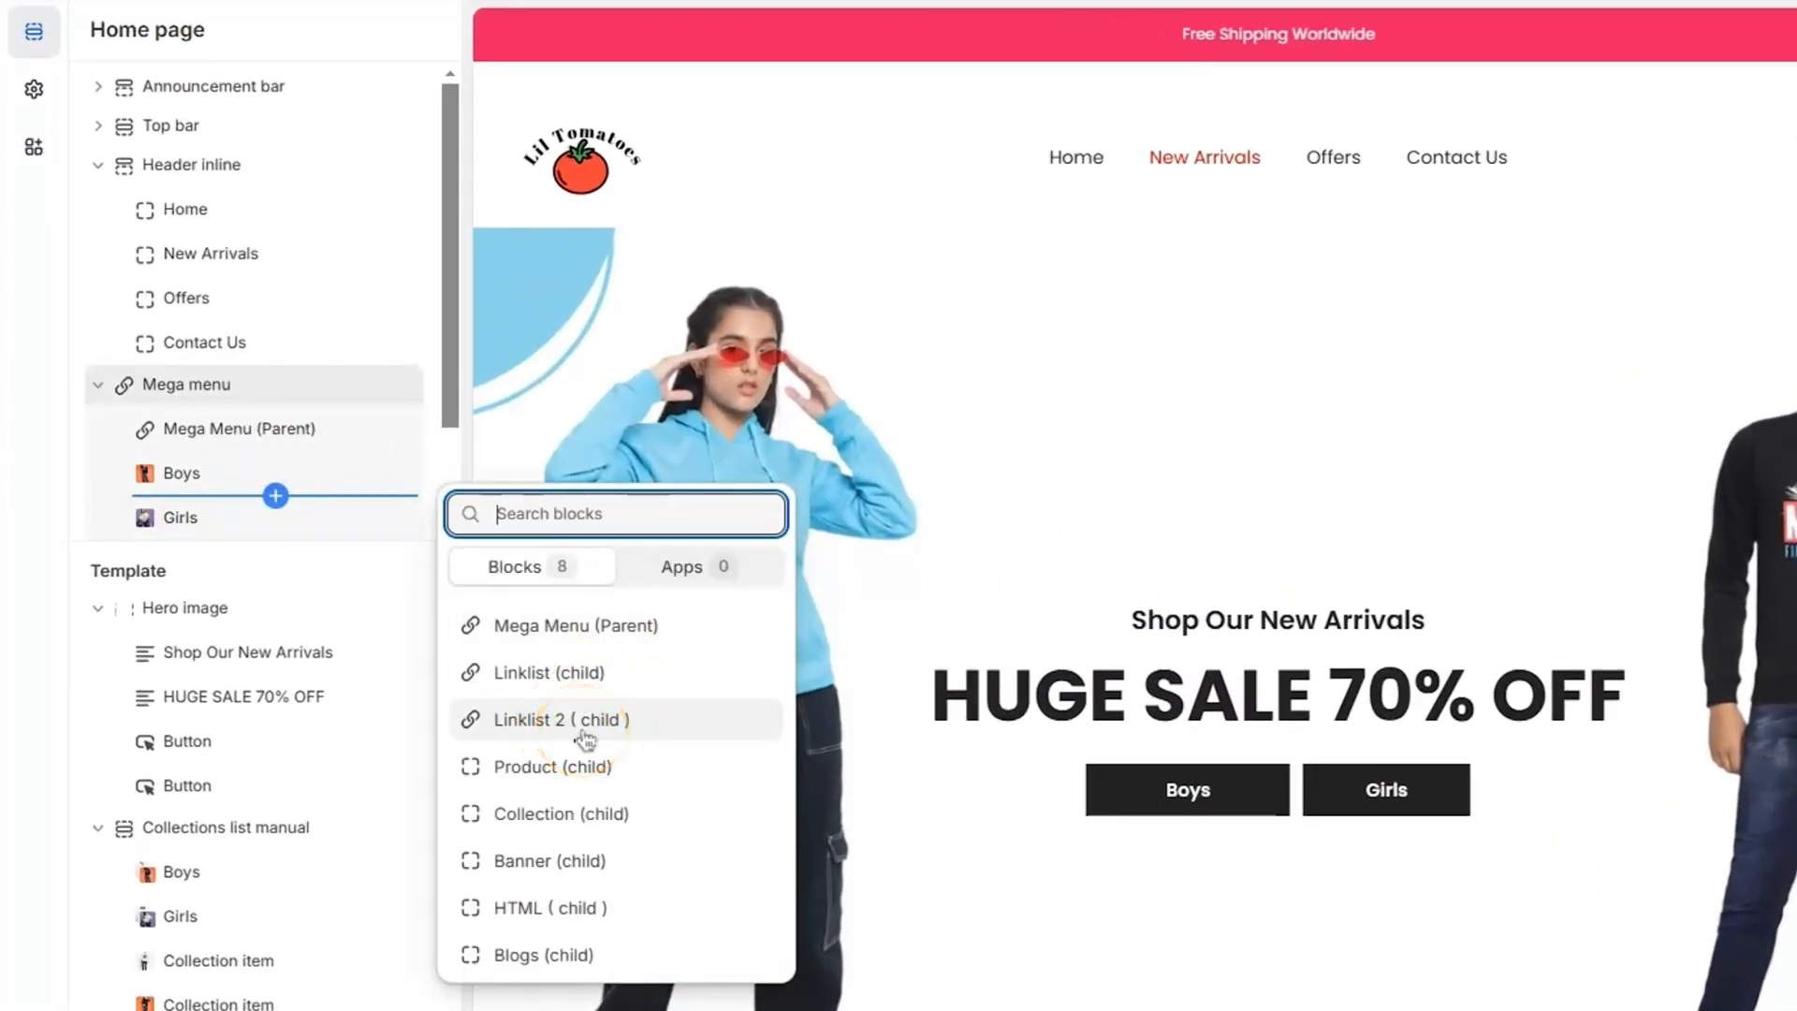
click(529, 672)
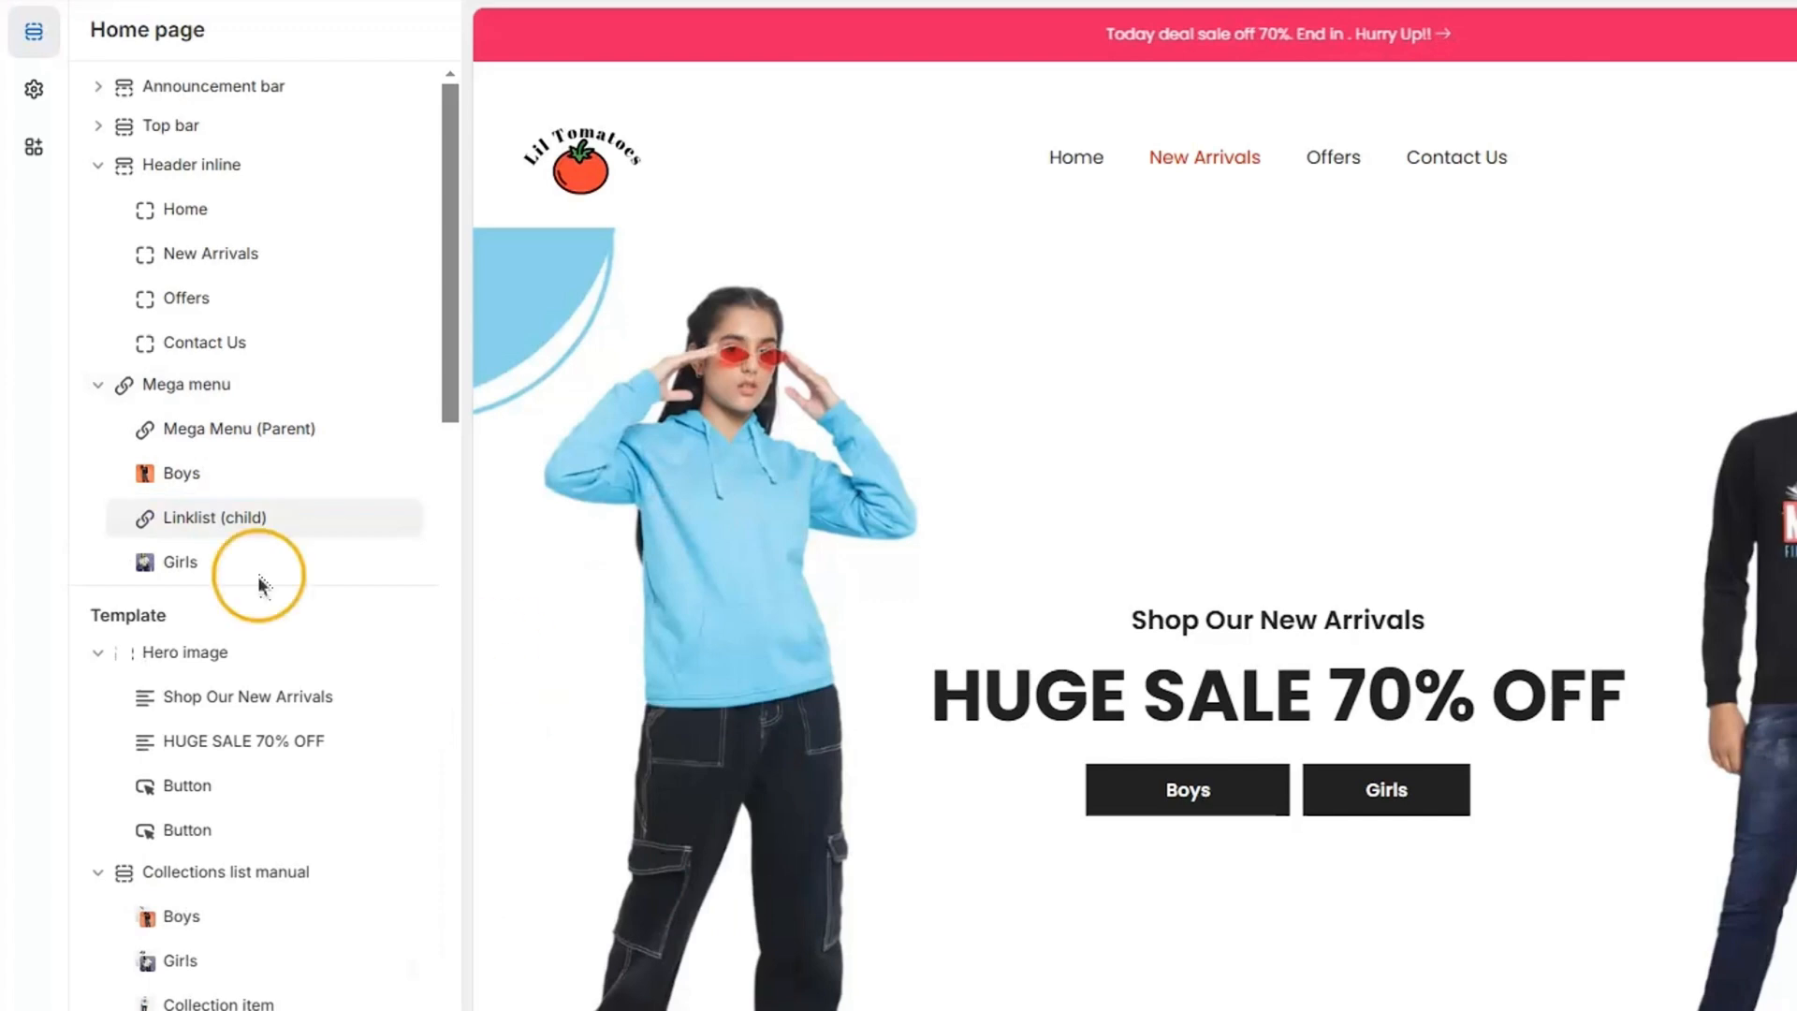
drag(145, 516, 217, 486)
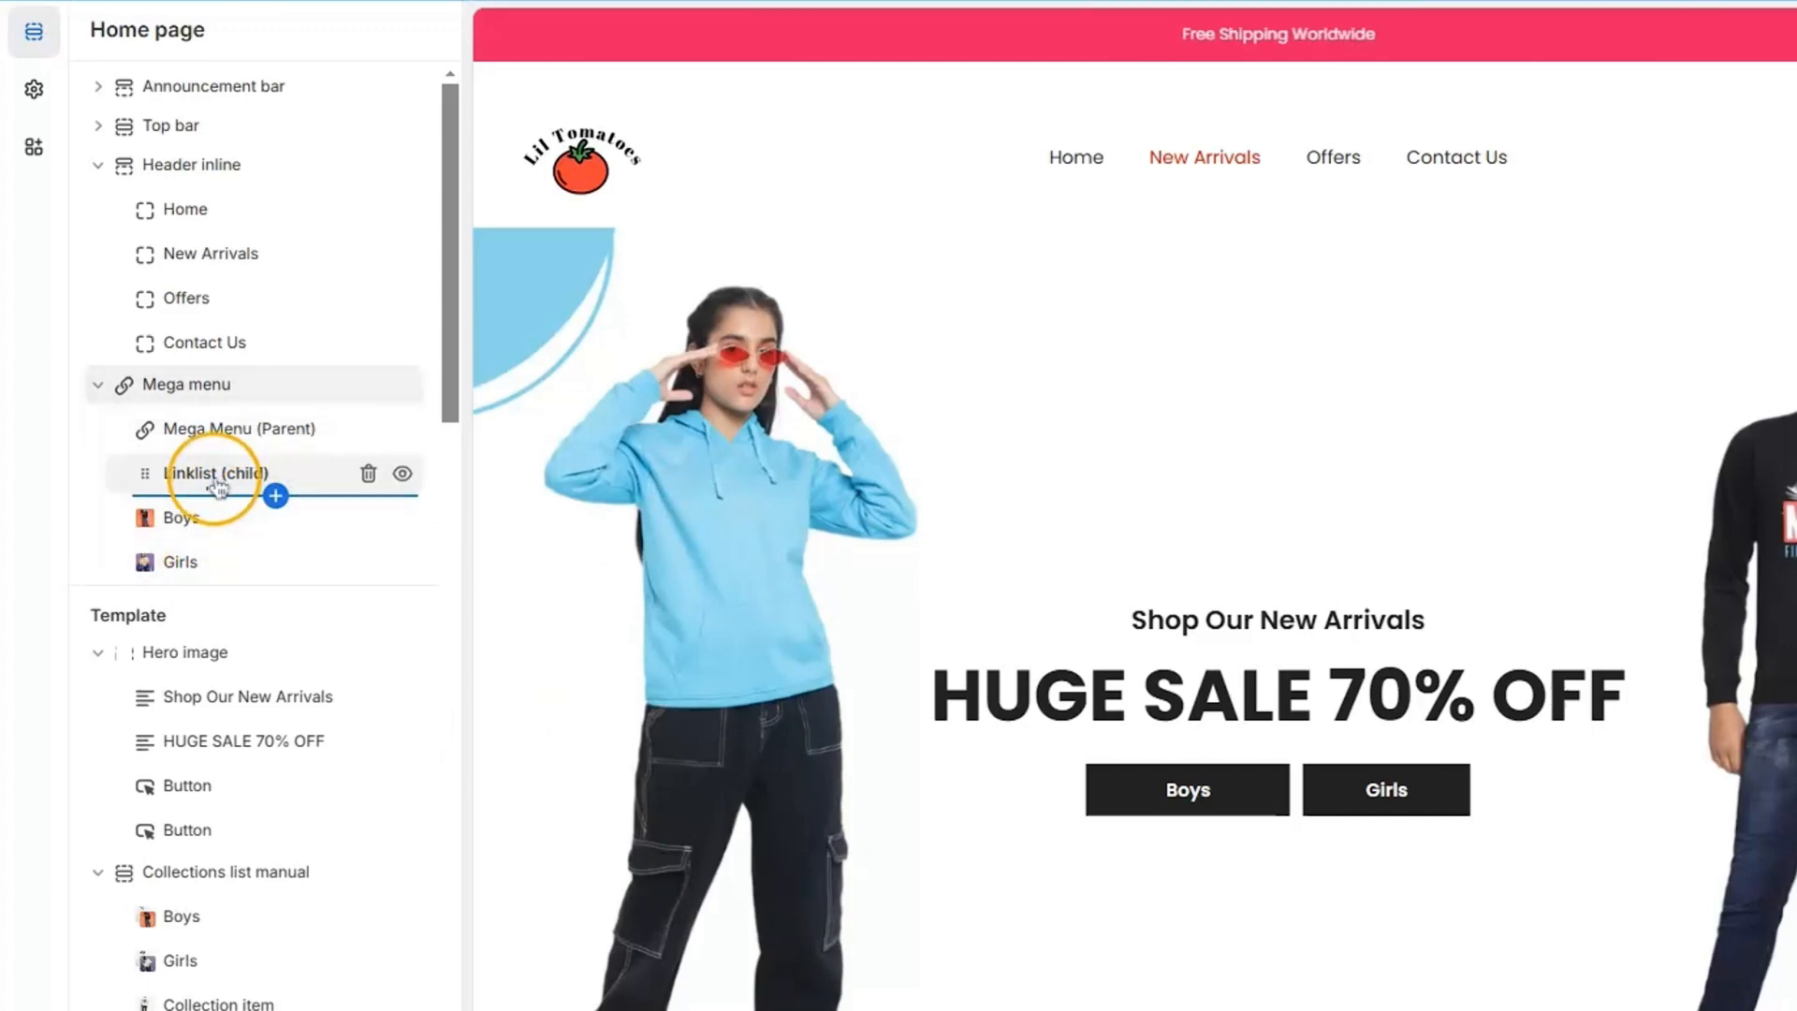
Set the Linklist (child) block's heading to Menu, assign Main menu to it, and preview the New Arrivals mega menu
click(217, 486)
double_click(1494, 175)
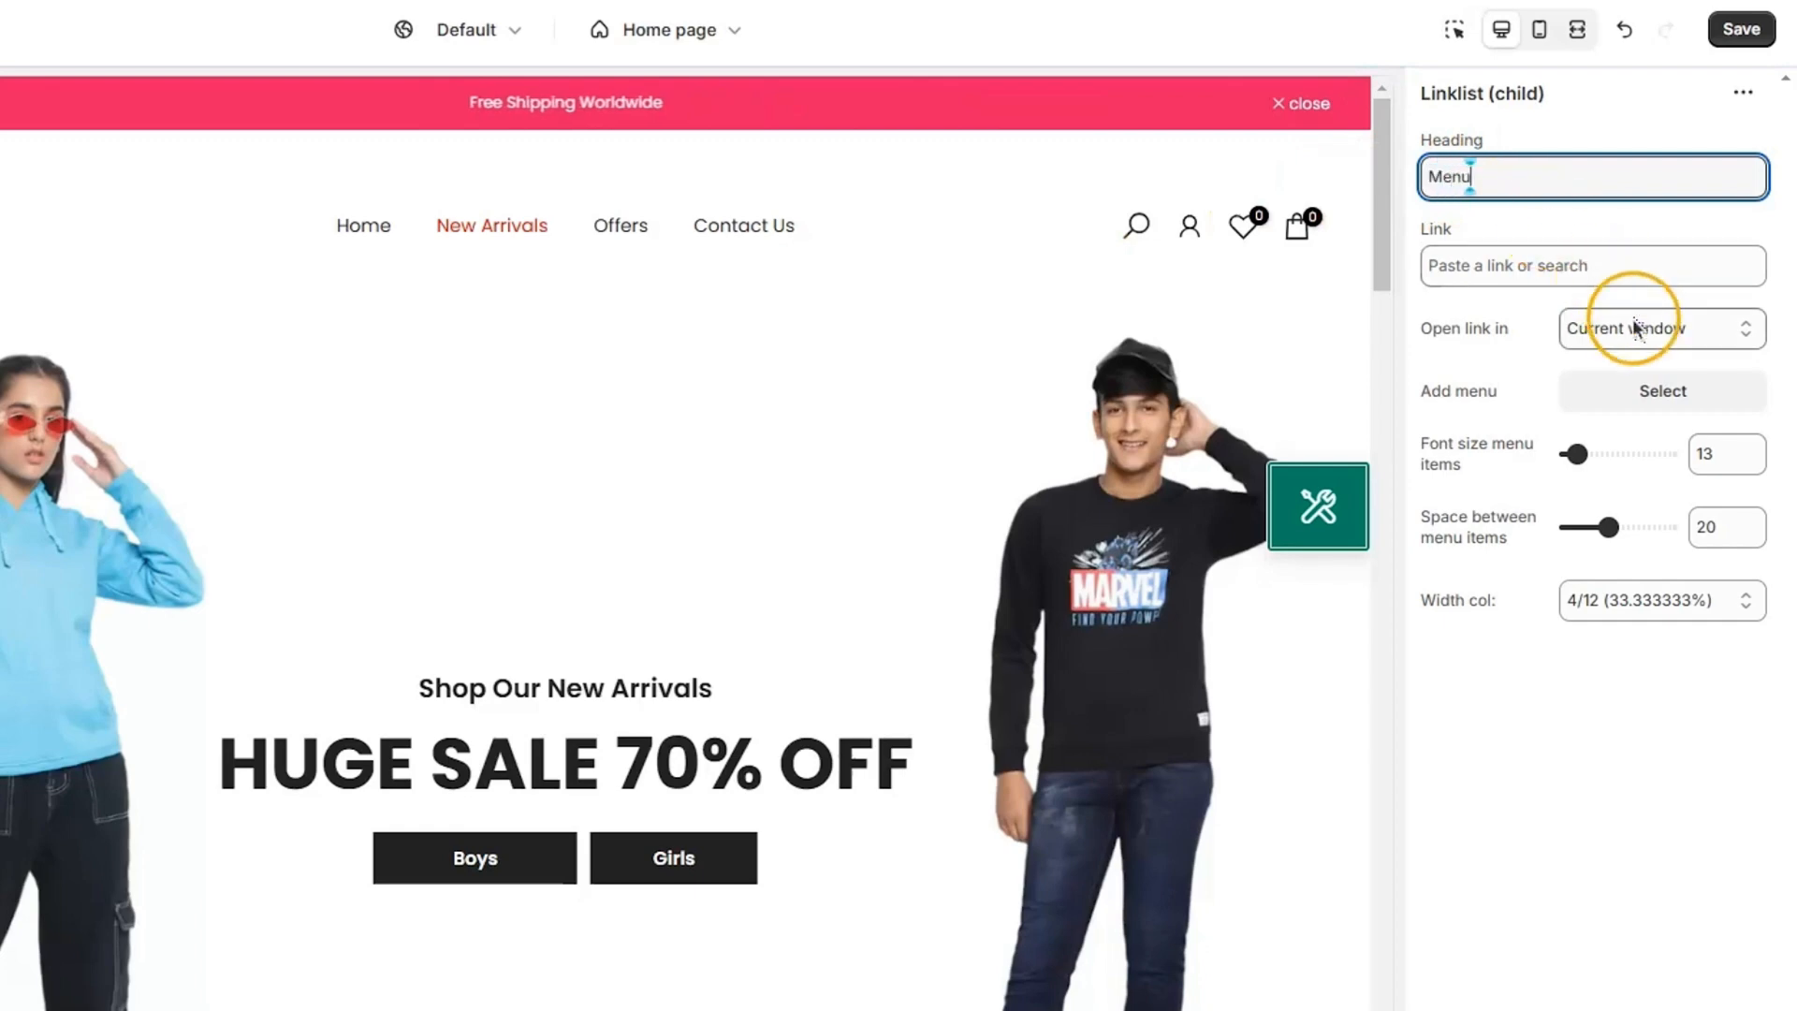
click(1673, 405)
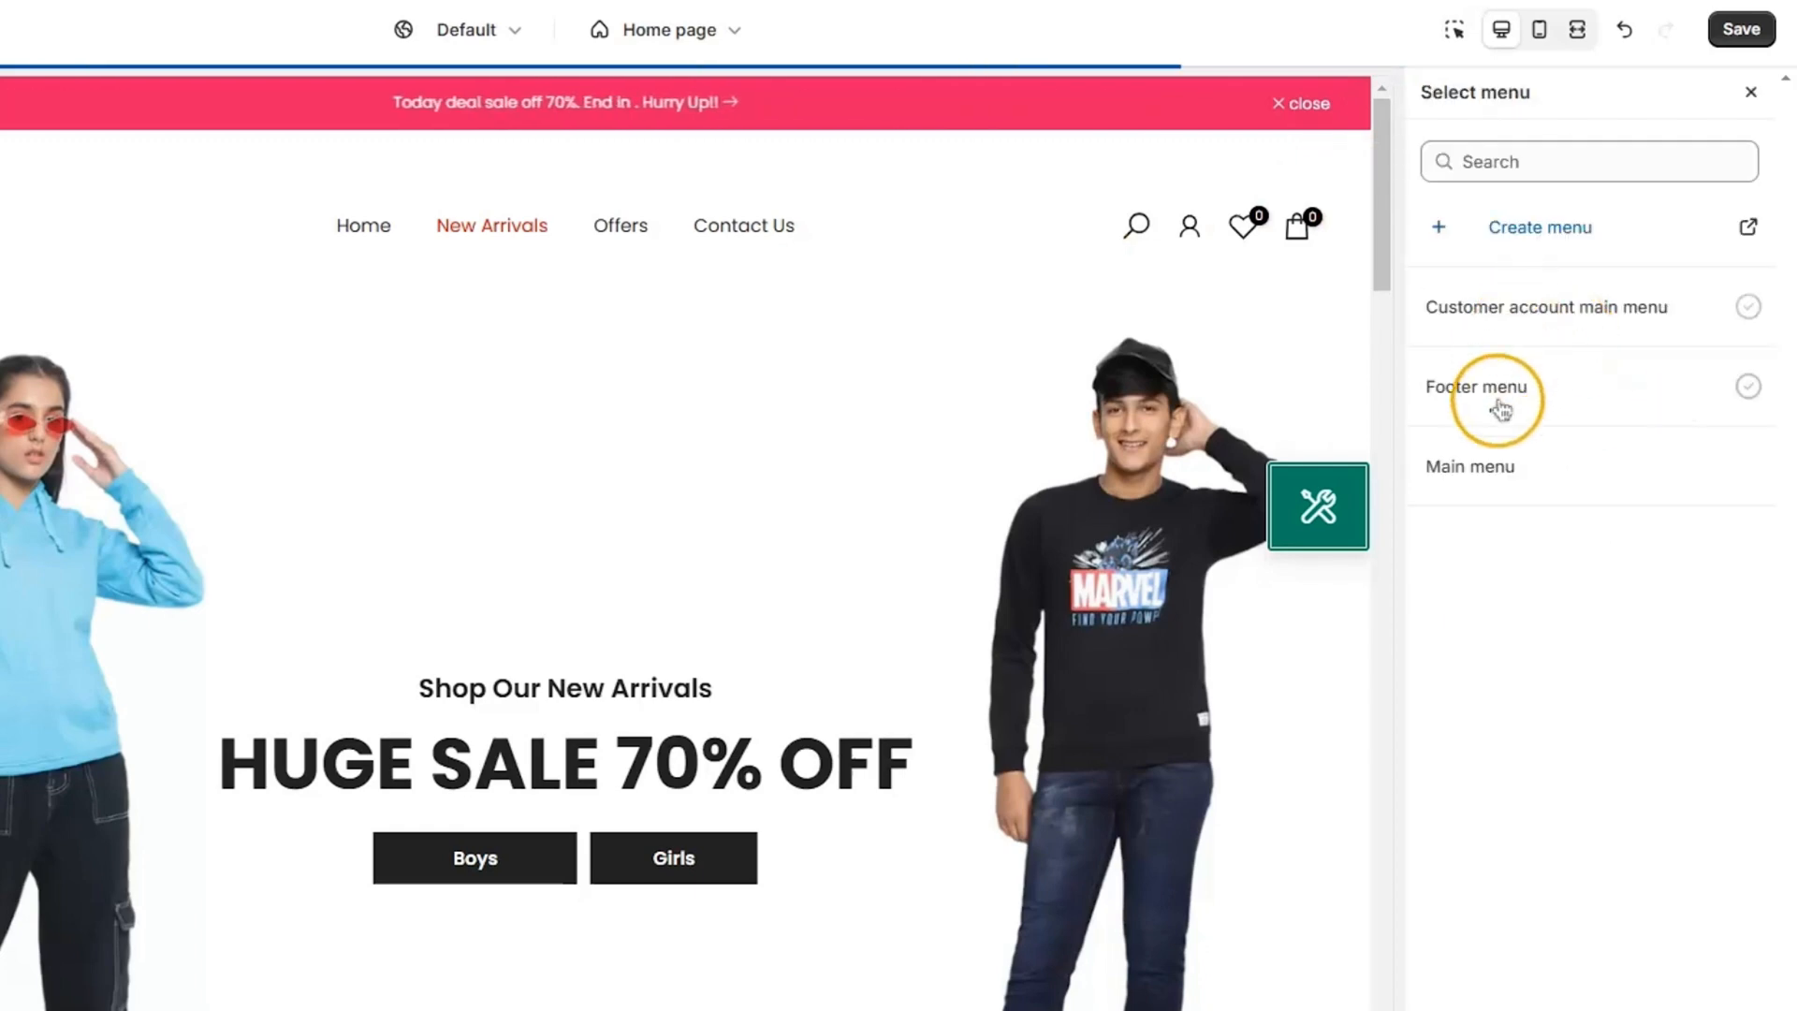
click(1498, 485)
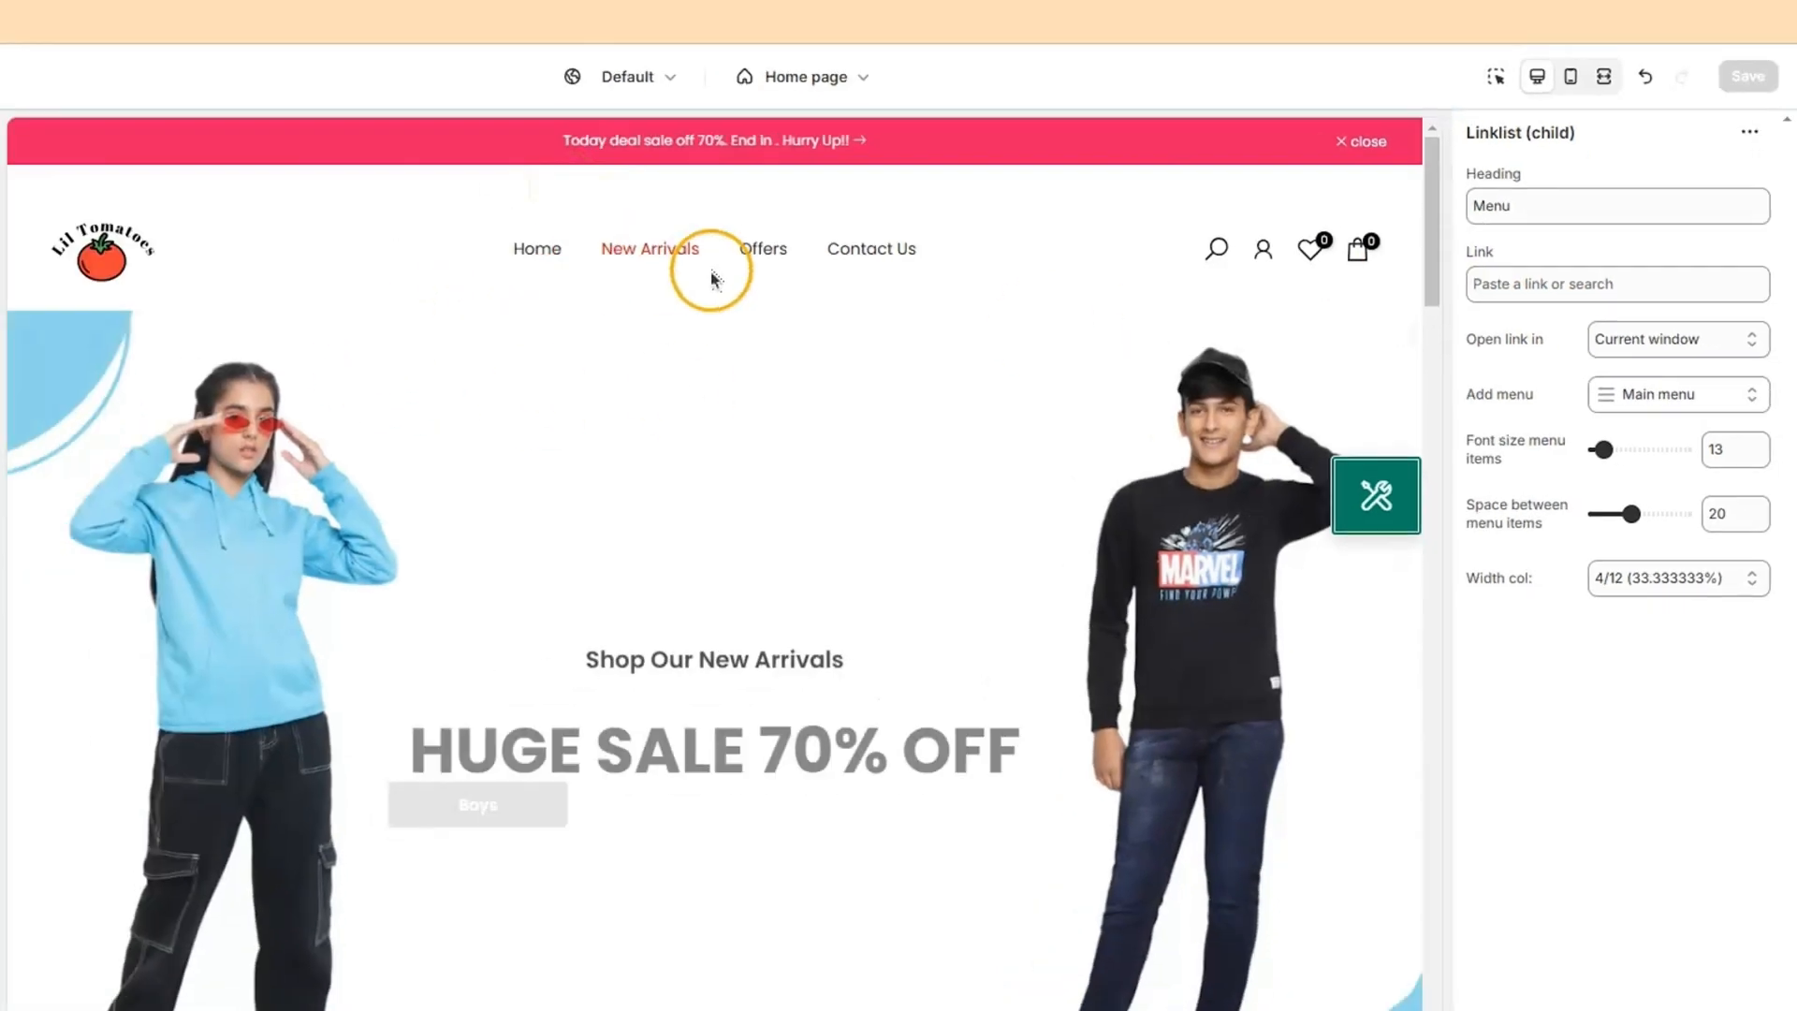
mouse_move(473, 227)
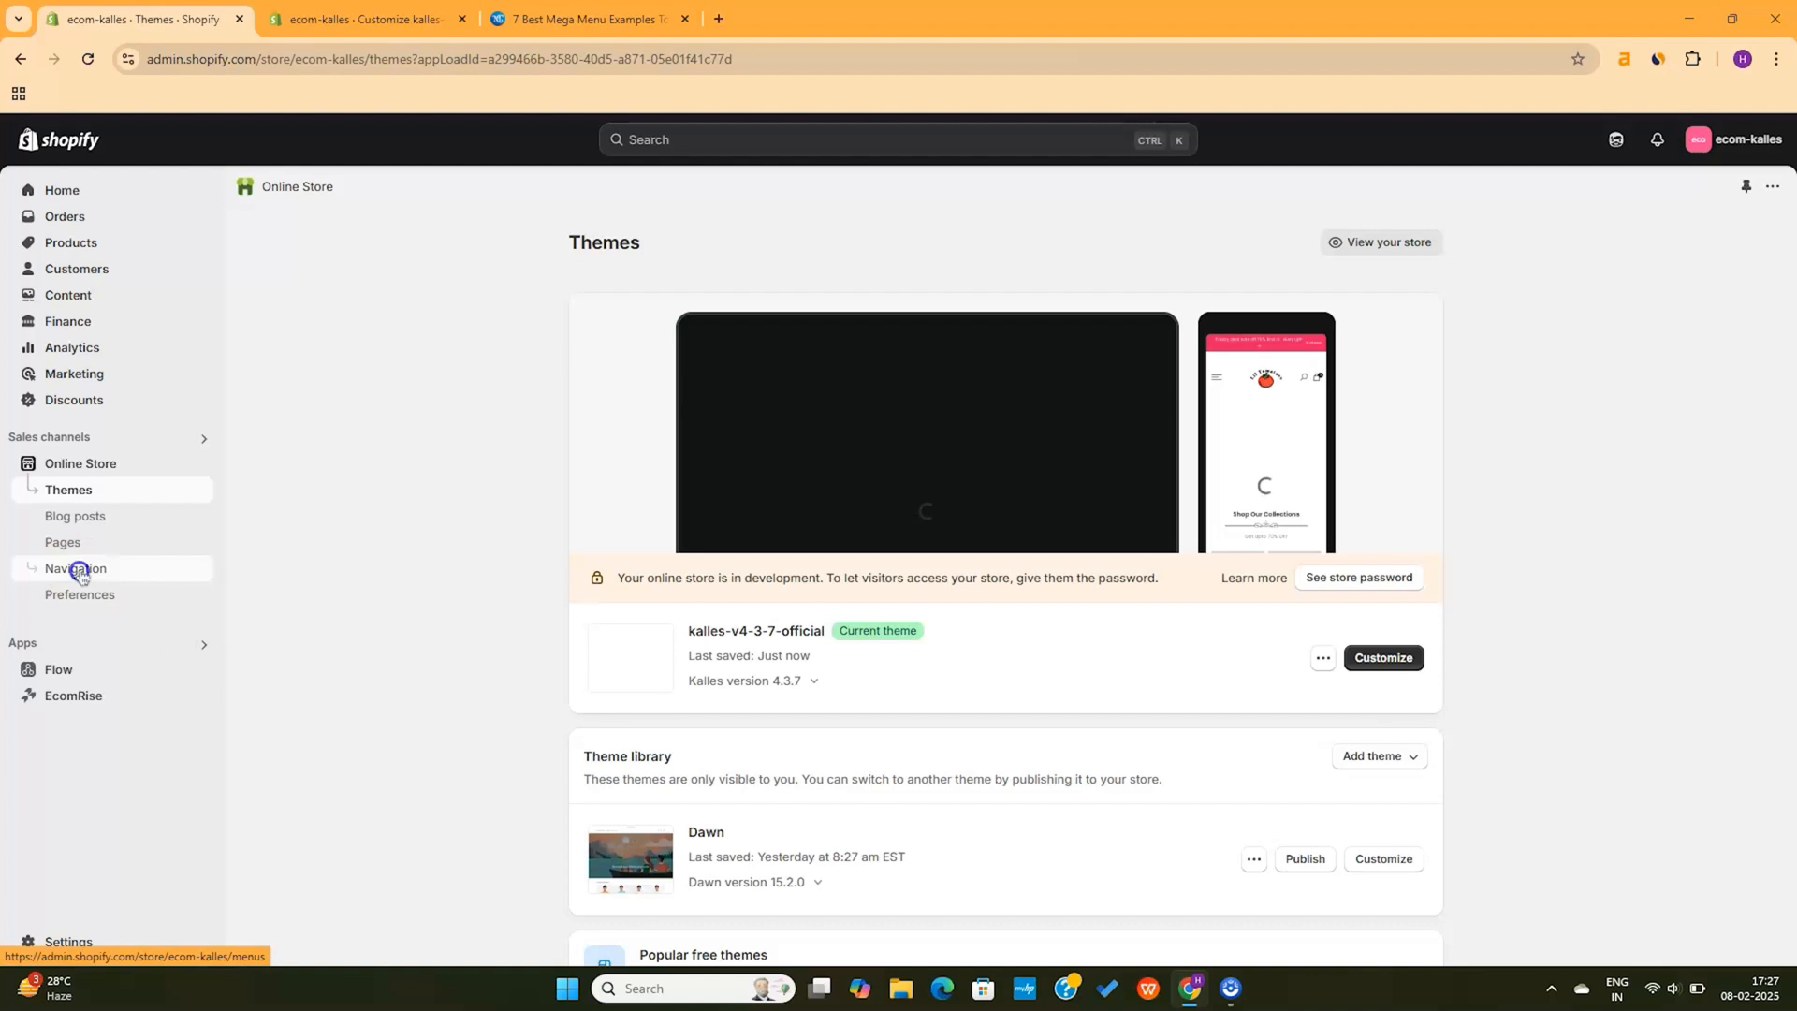
Go to Navigation in the Shopify admin and create a new menu named New Arrivals Menu
click(77, 568)
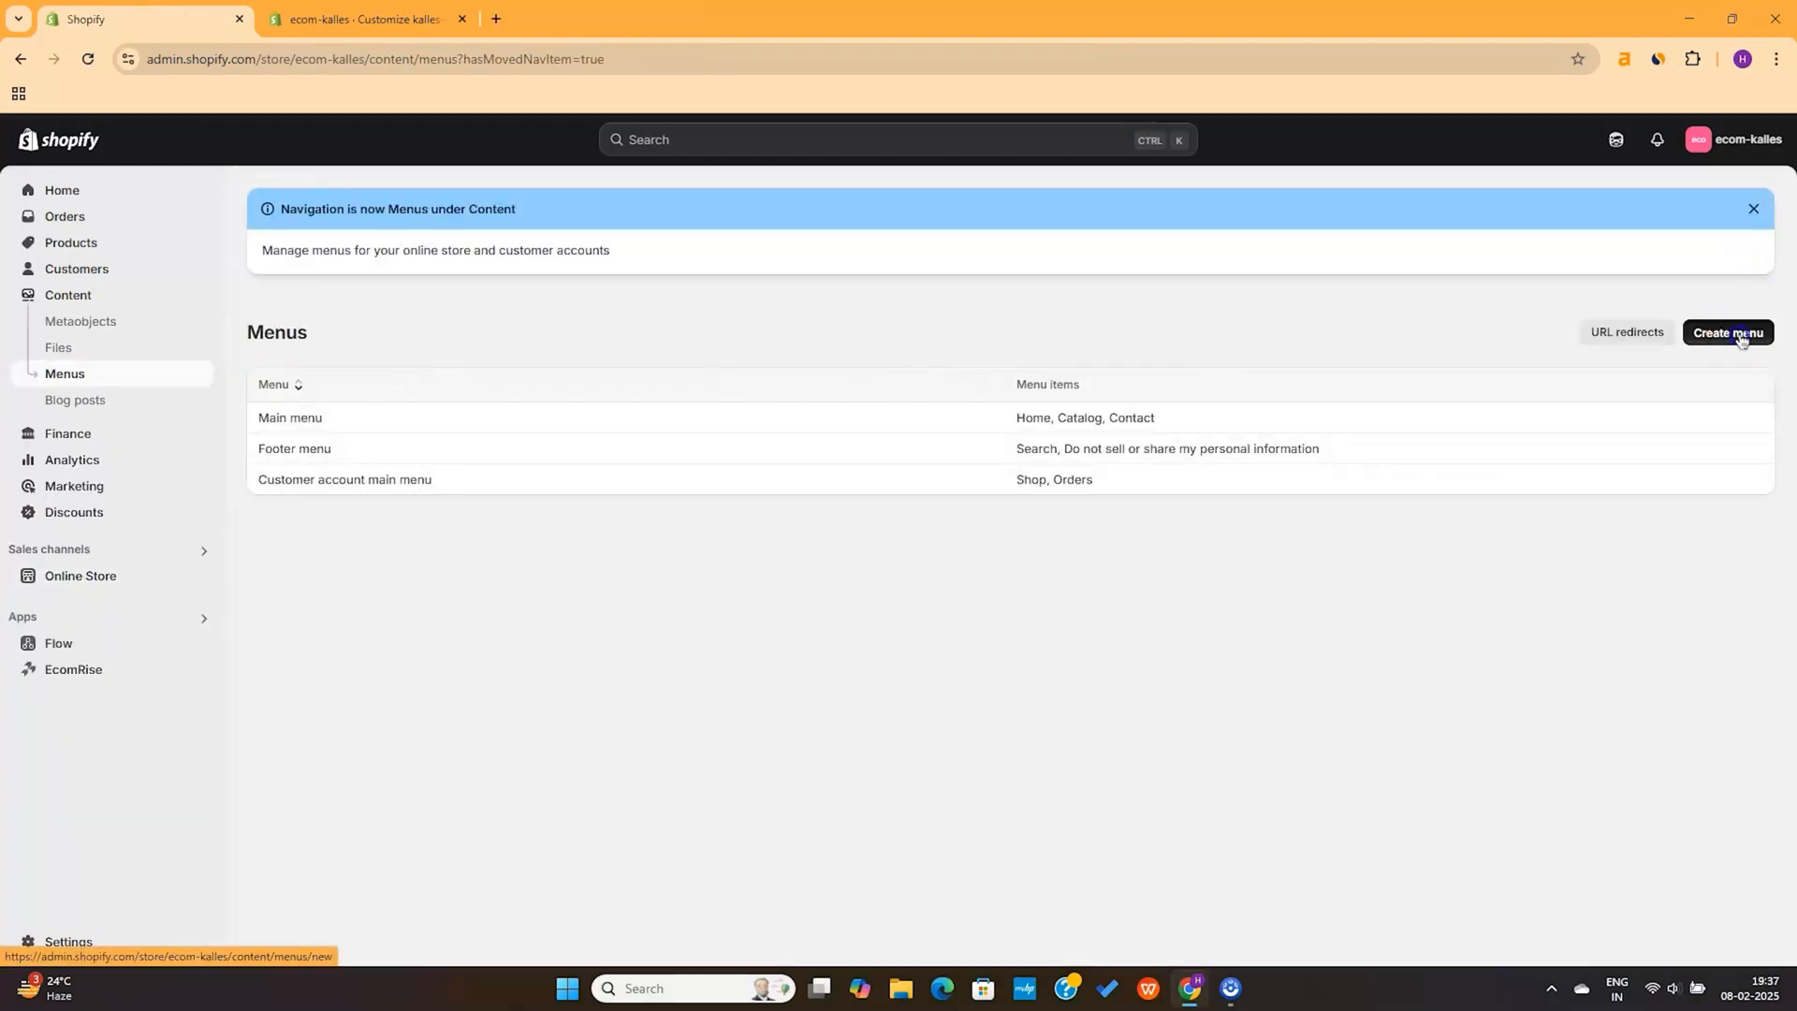
click(1739, 334)
click(834, 280)
text(New)
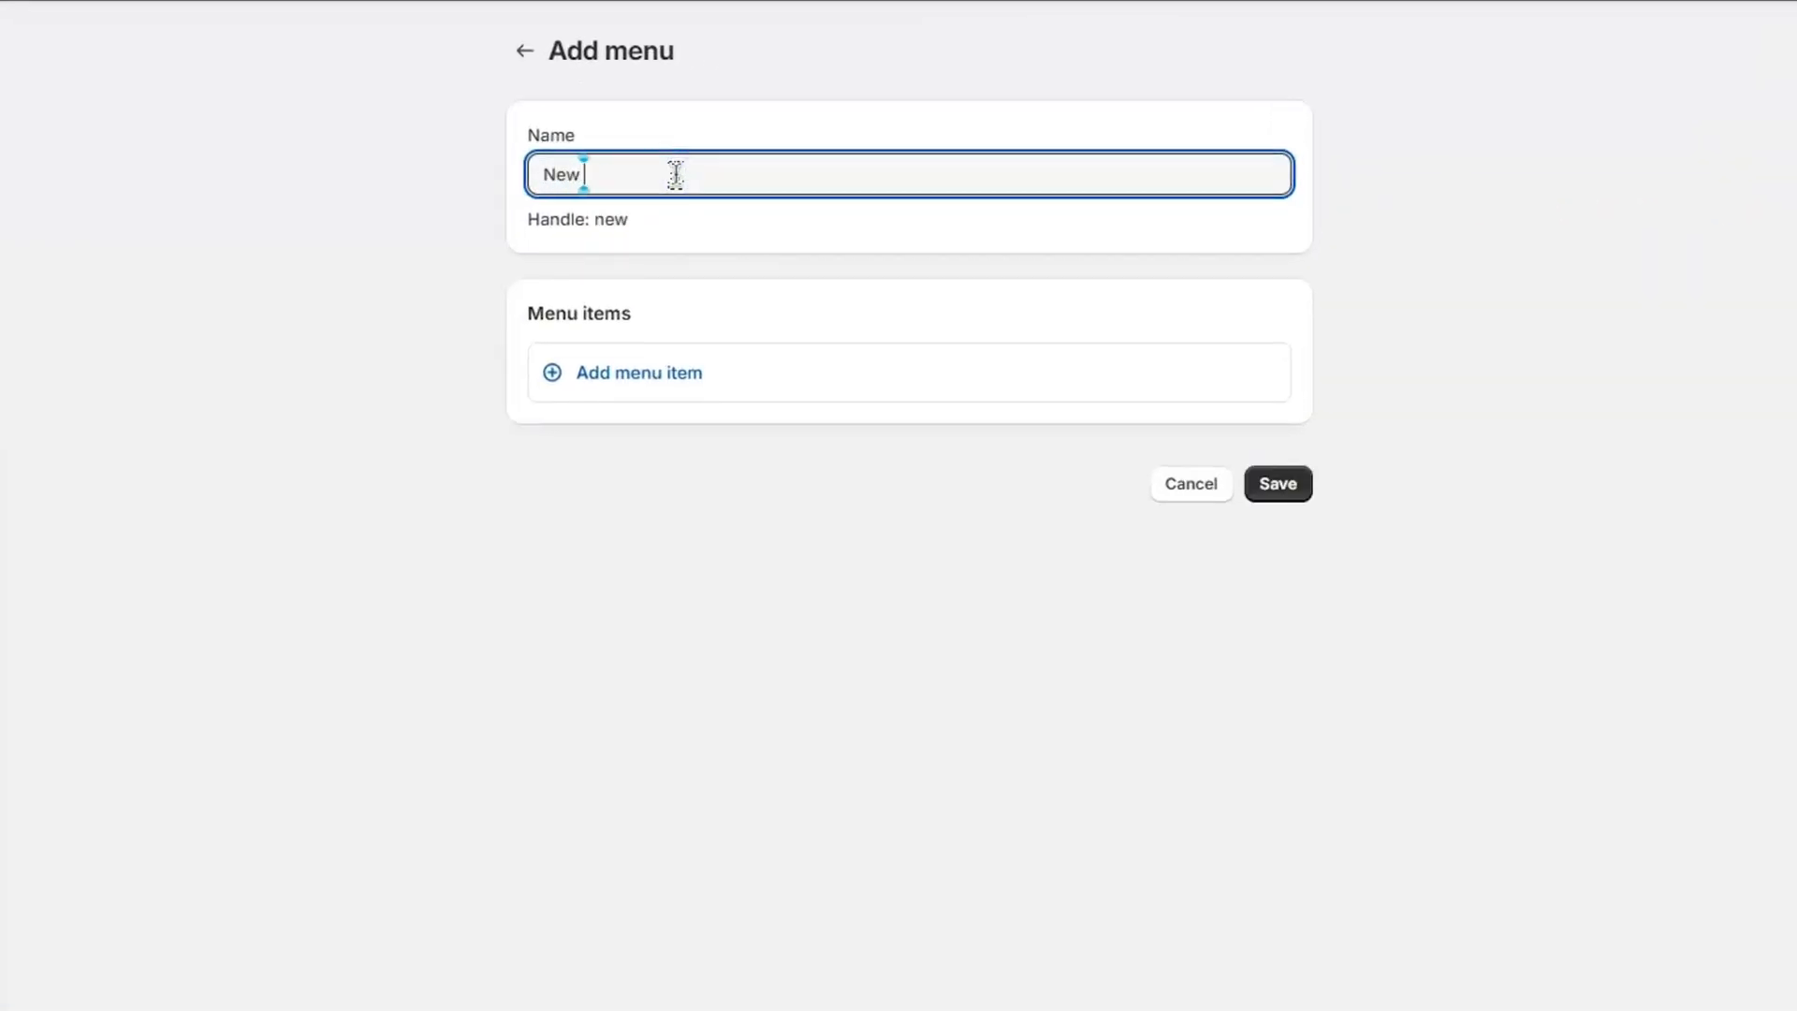
text( Arrivals Menu)
Add four menu items to the New Arrivals Menu and label them Demo 1 through Demo 4
click(690, 379)
click(691, 486)
click(674, 603)
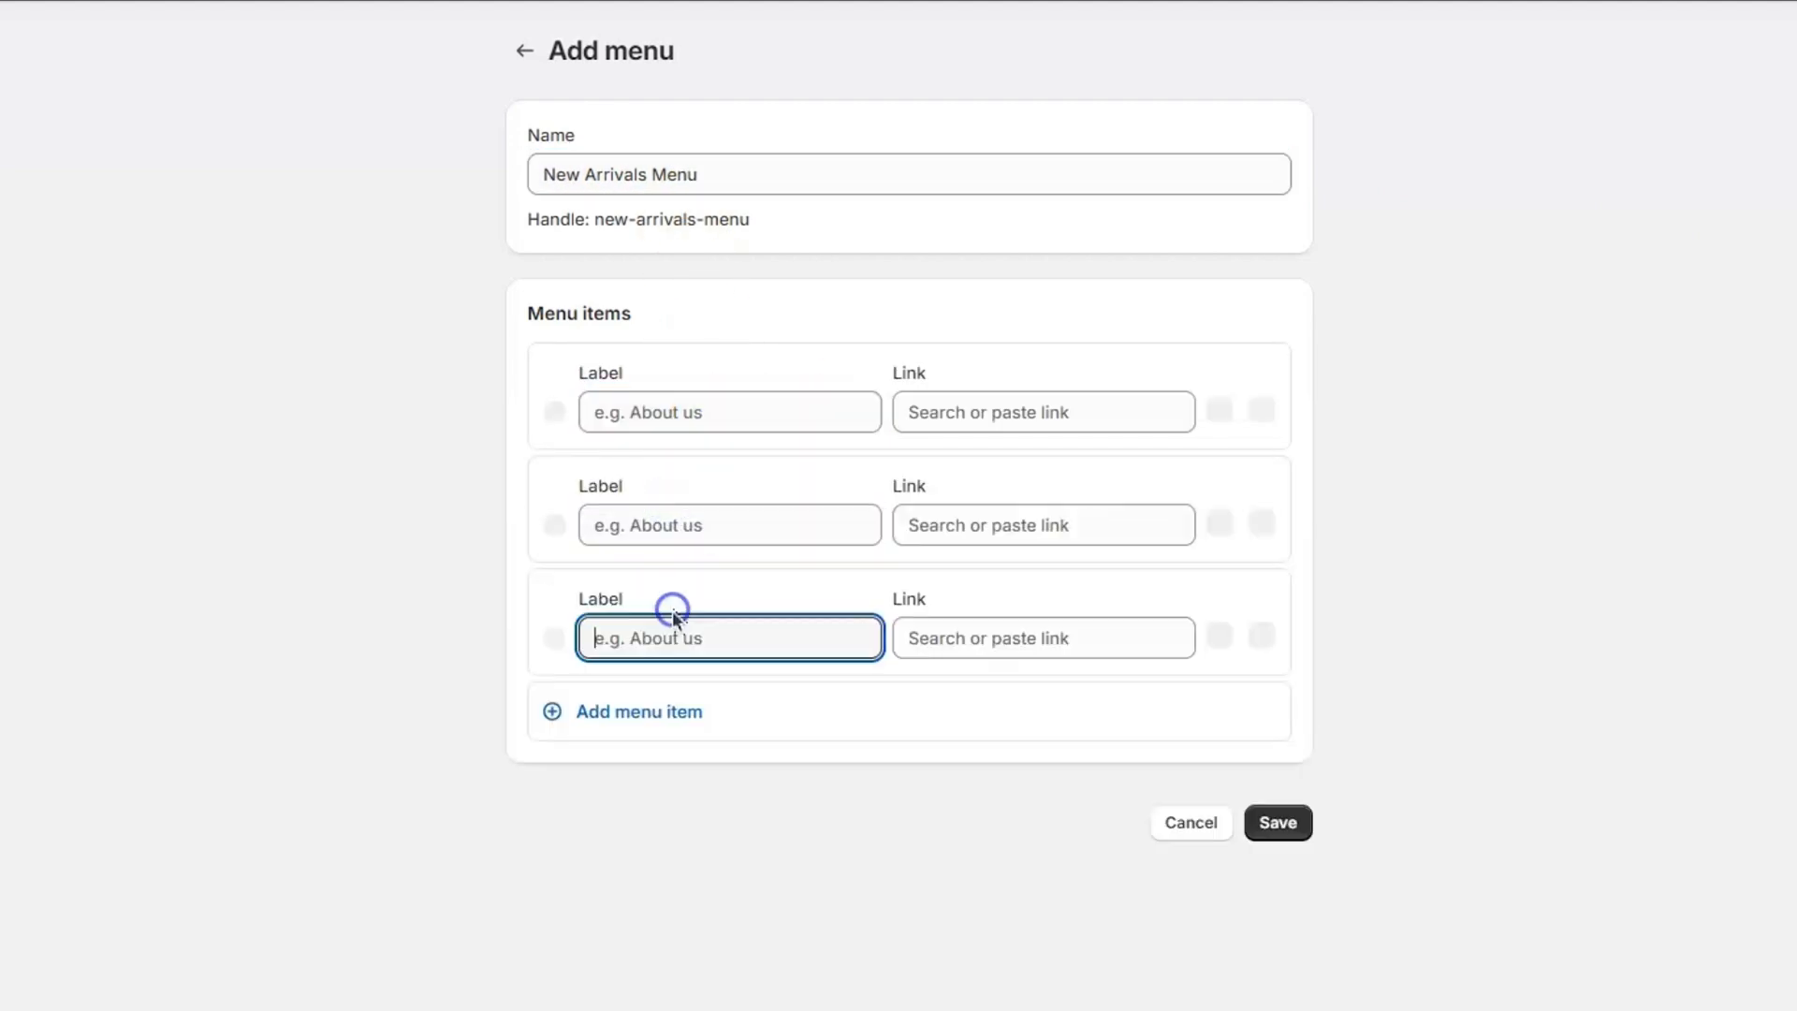
click(656, 712)
click(680, 412)
text(Demo 1)
click(751, 524)
text(Dem)
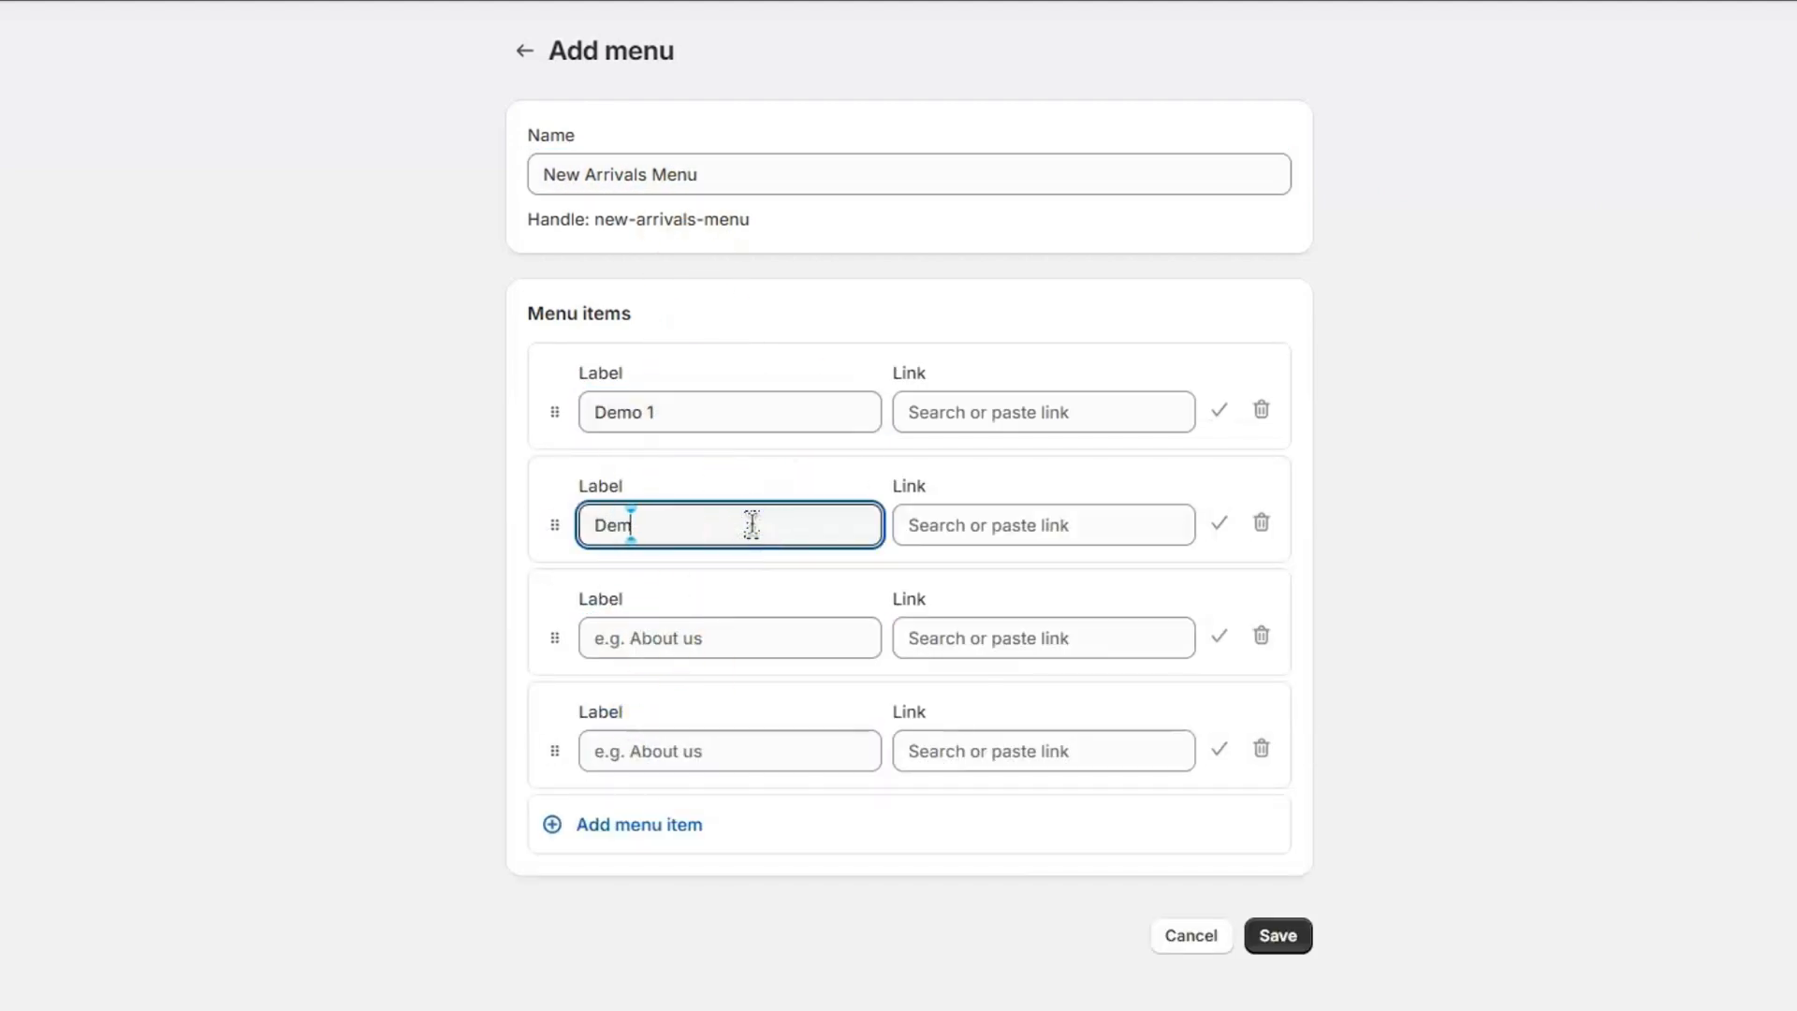
click(761, 629)
text(Demo)
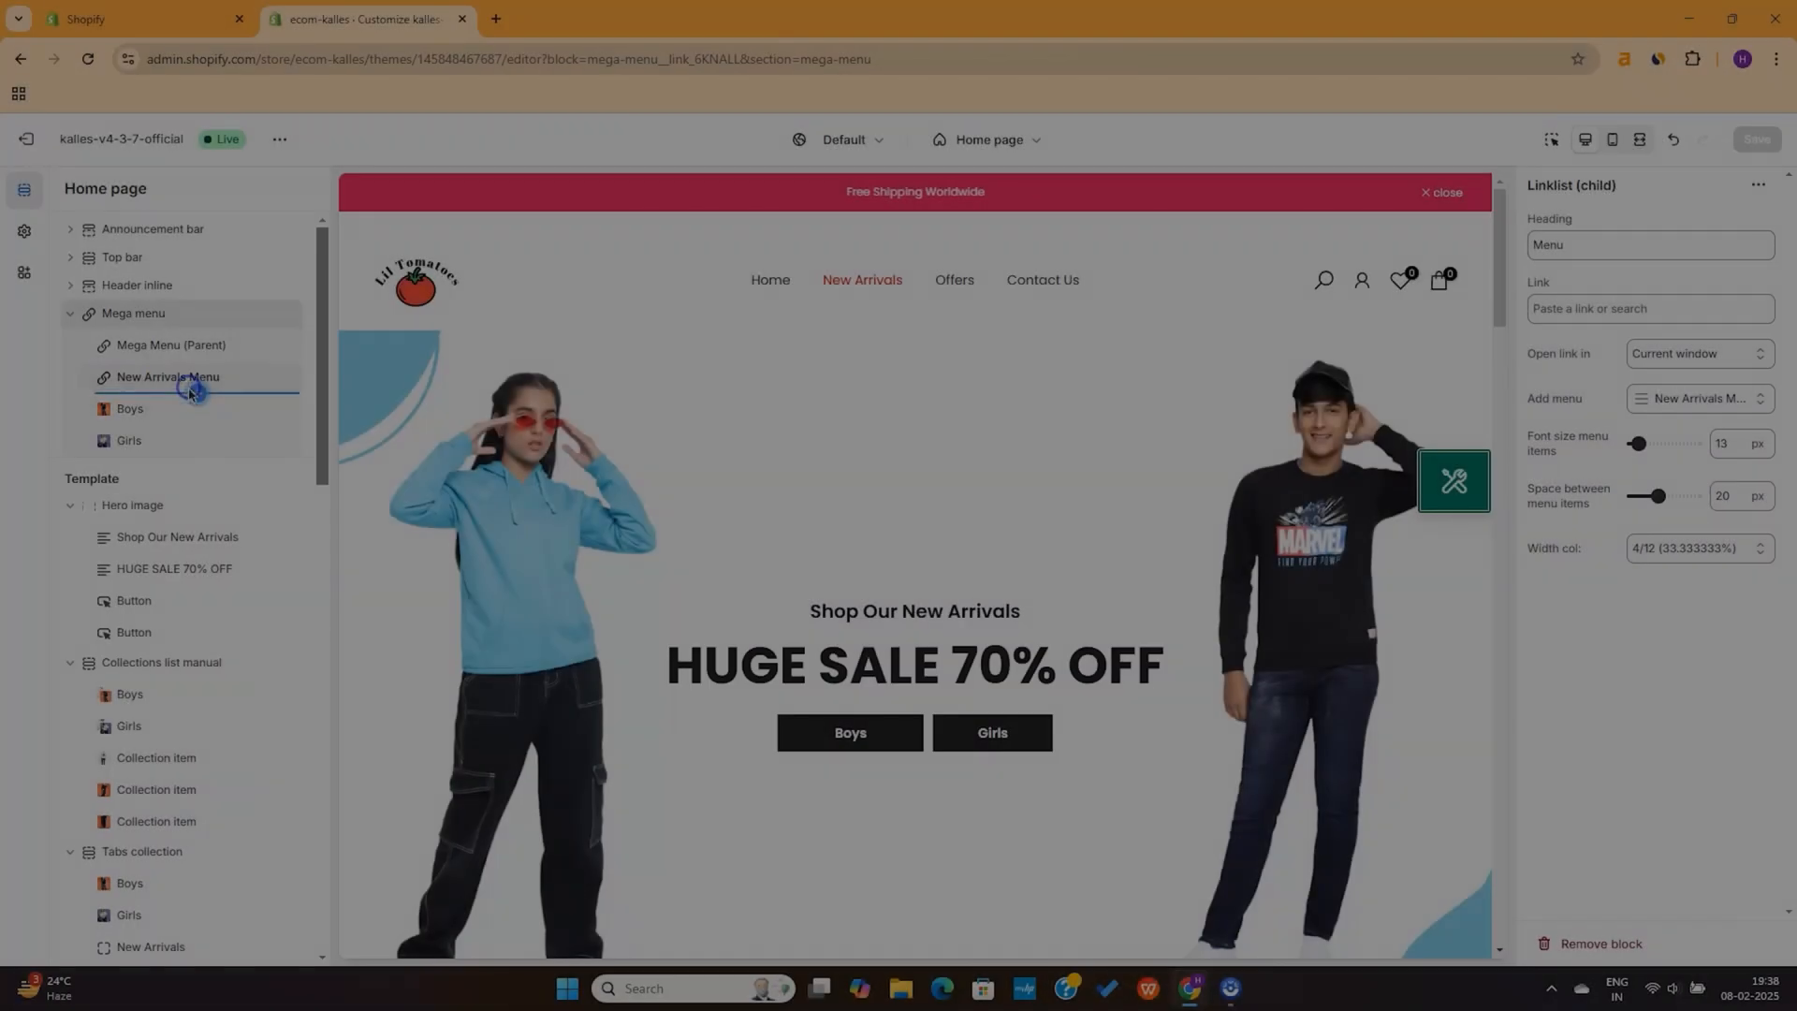
Add another Linklist (child) block below New Arrivals Menu in the theme's Mega menu section, assign Main menu to it, and save
click(197, 392)
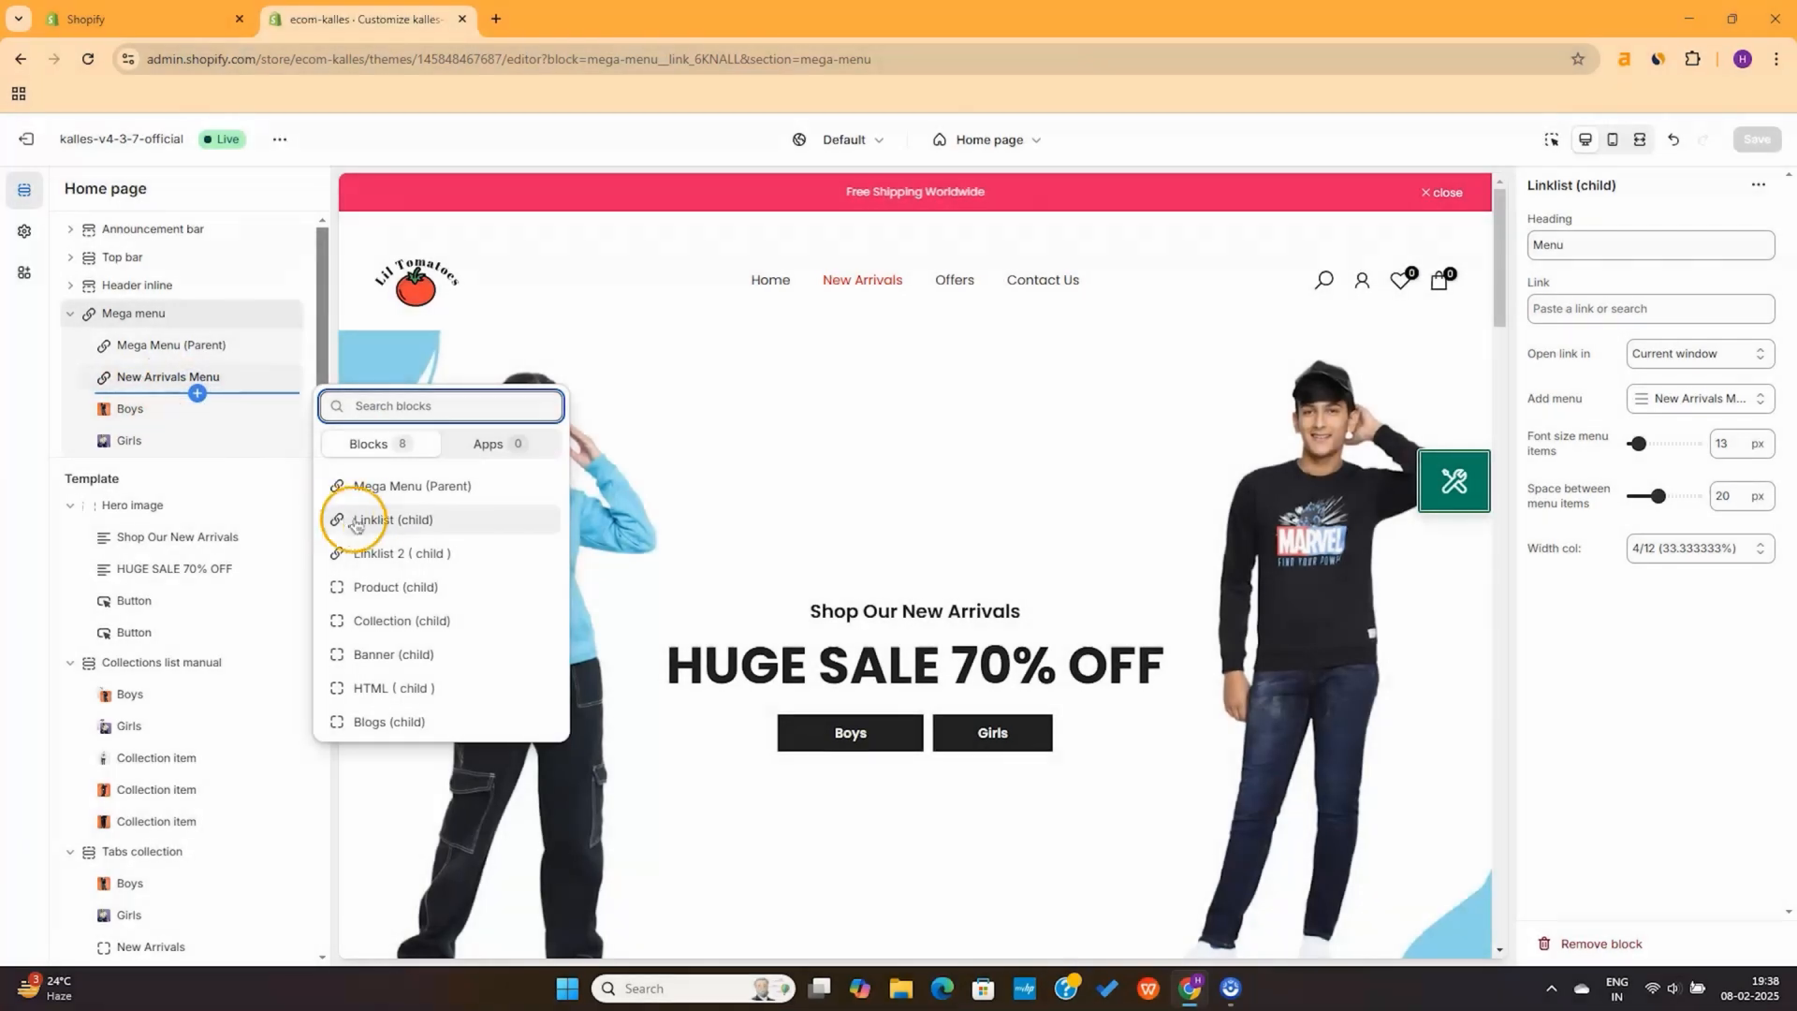
click(397, 520)
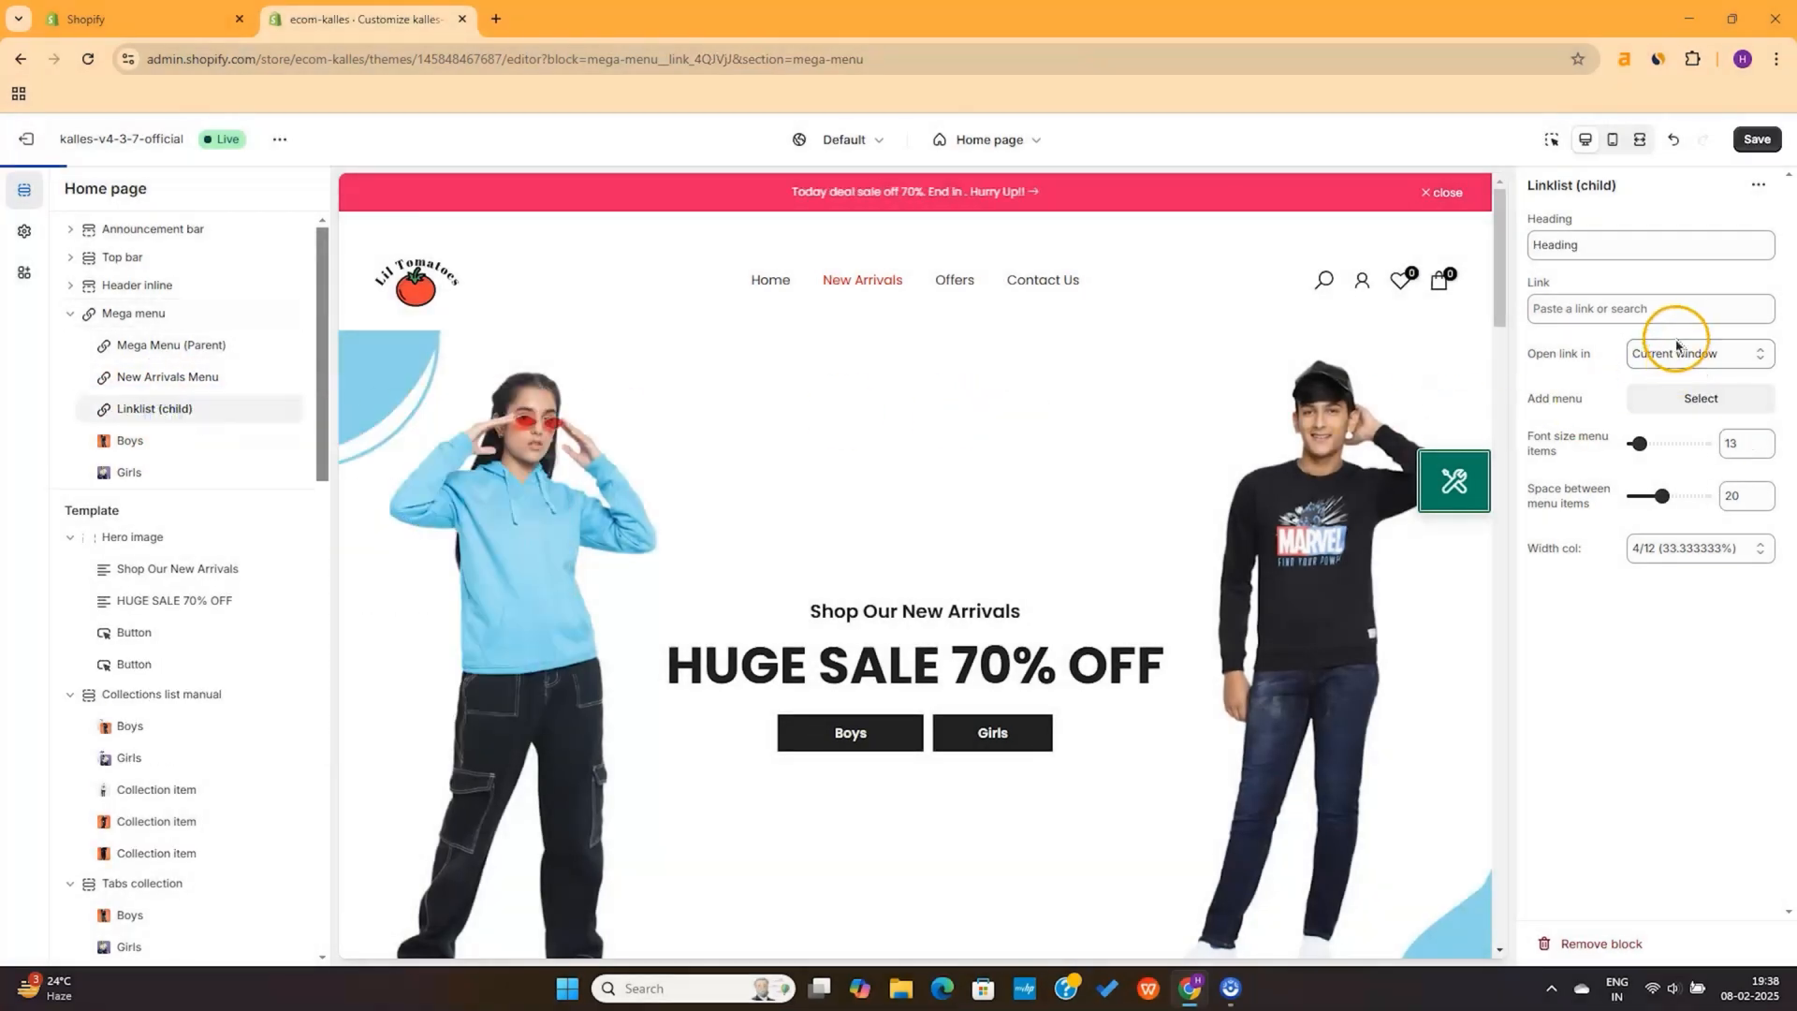
click(1701, 395)
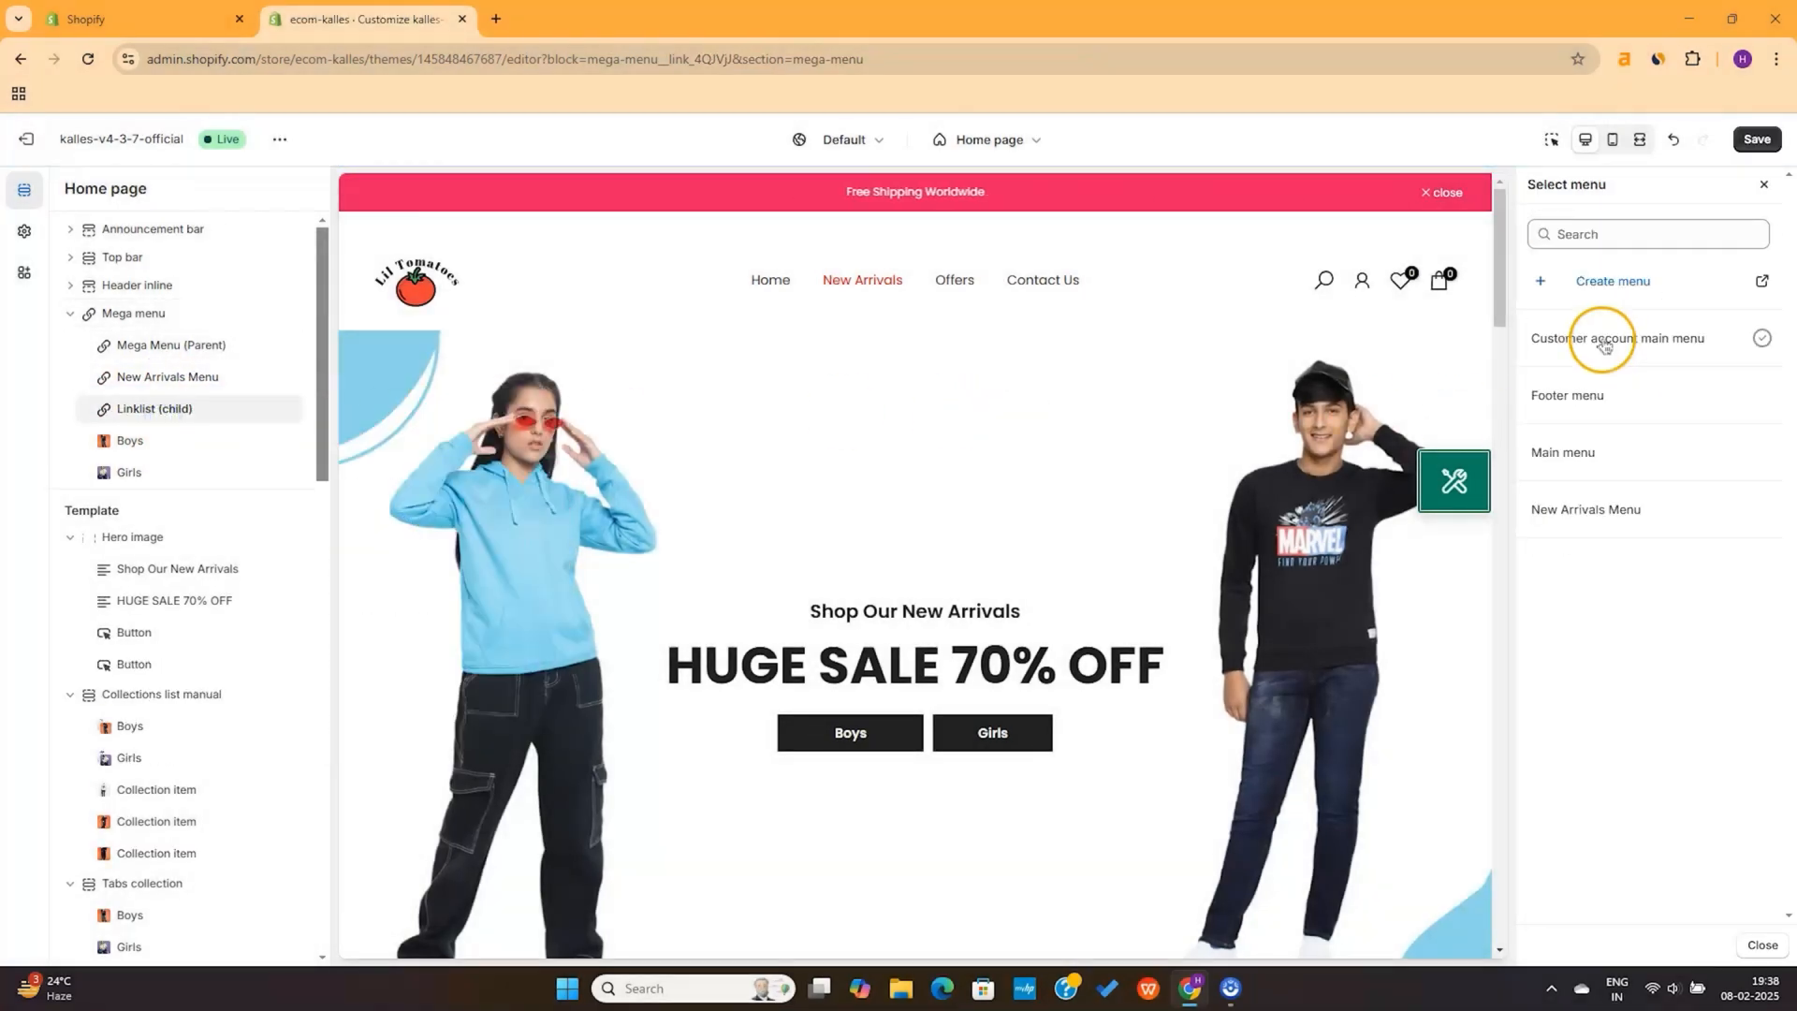
click(1573, 451)
click(1757, 138)
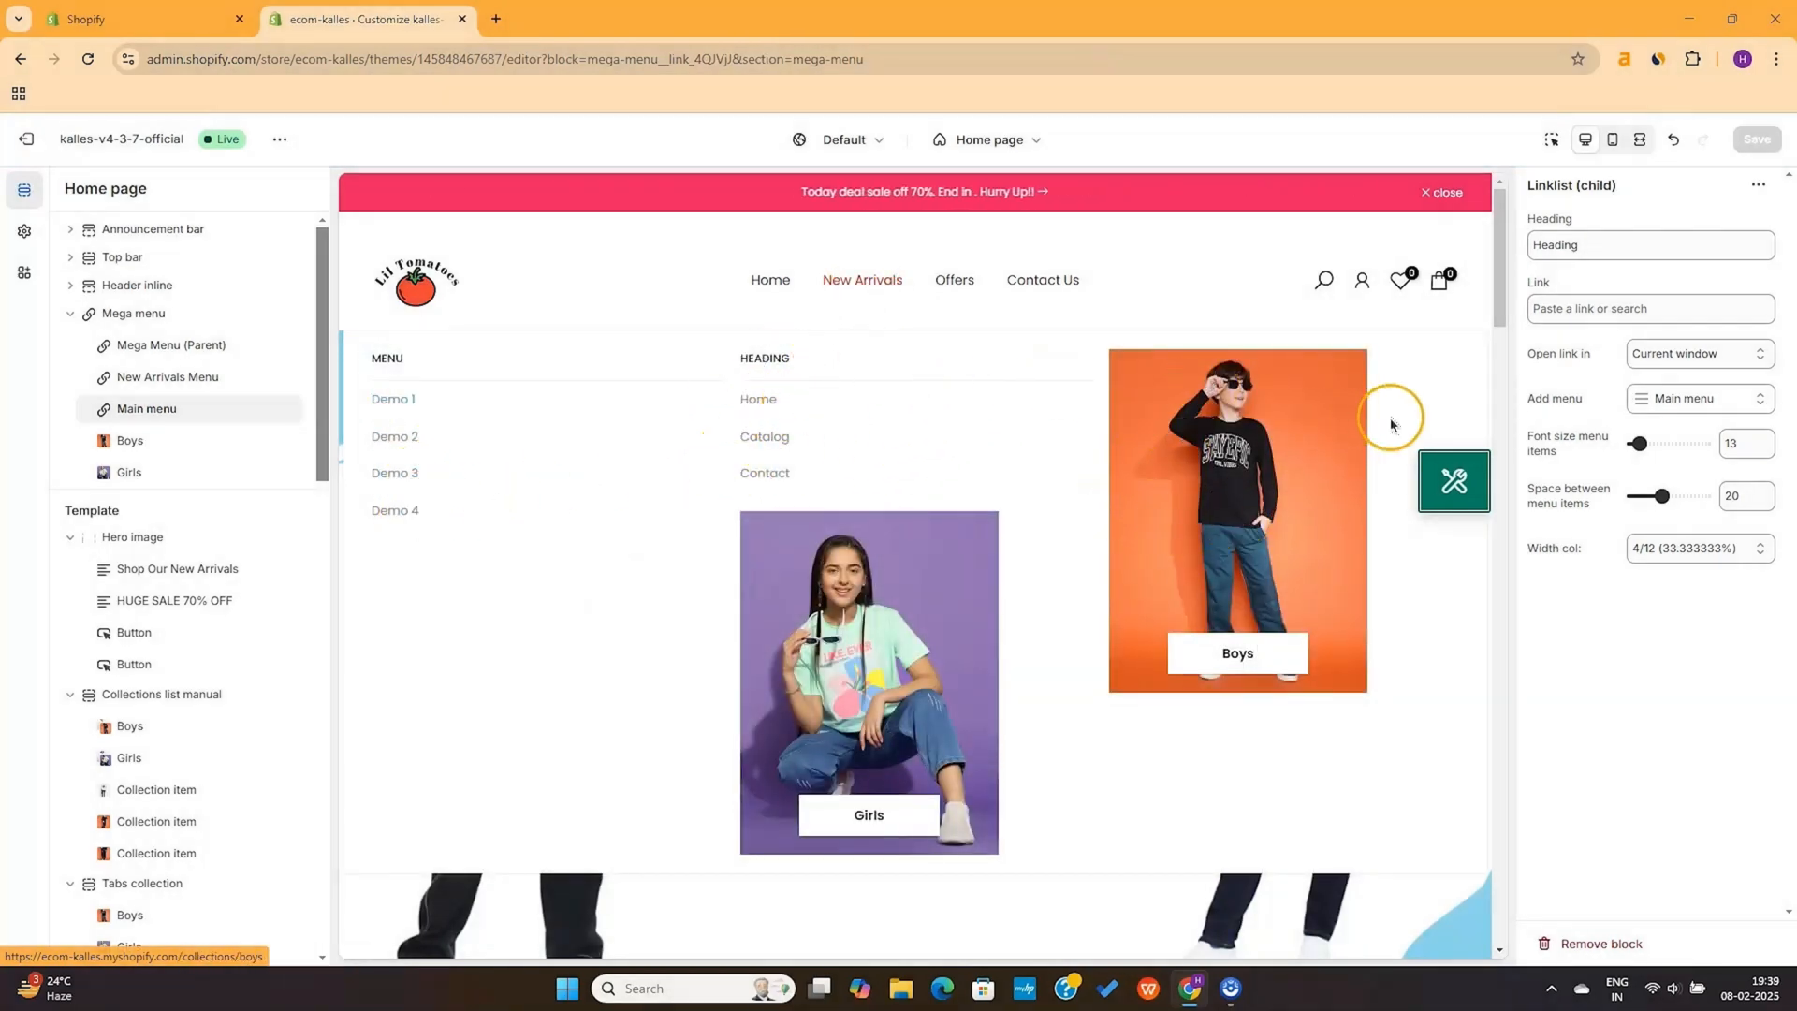
Set the Main menu link list's column width to 3/12 (25%), and open the New Arrivals Menu and Boys block settings
click(1718, 554)
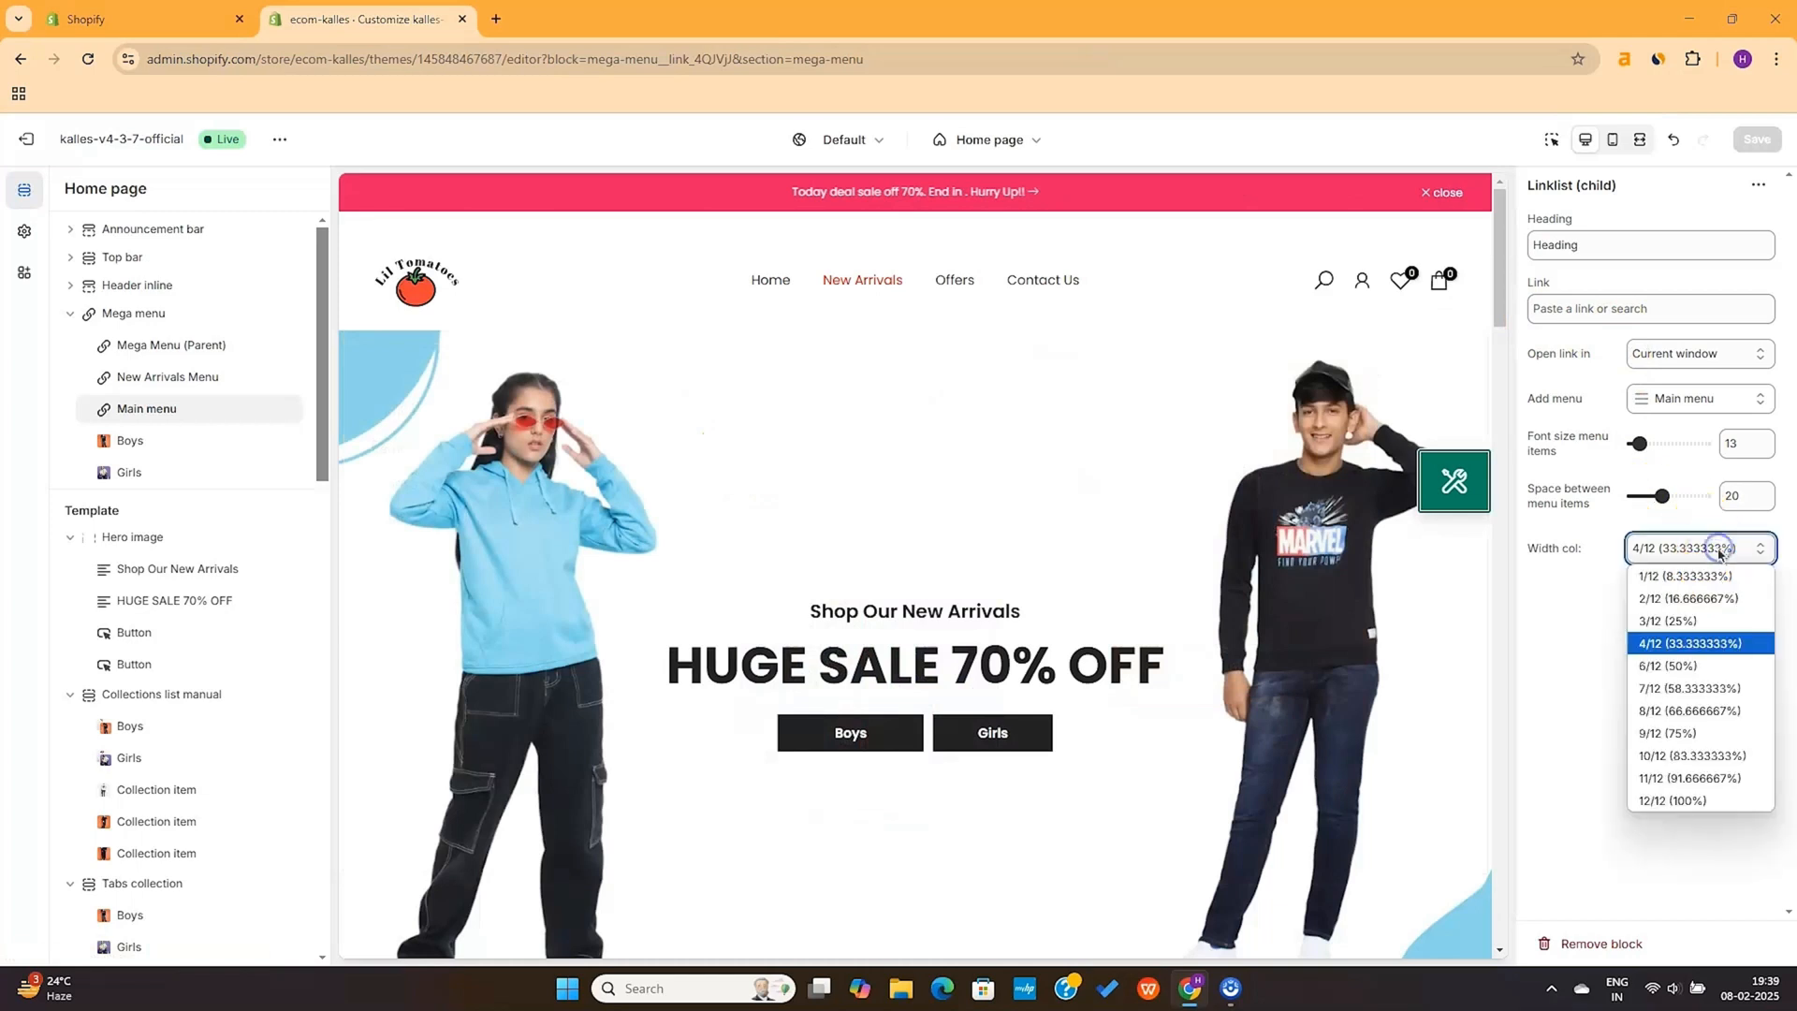
click(1701, 620)
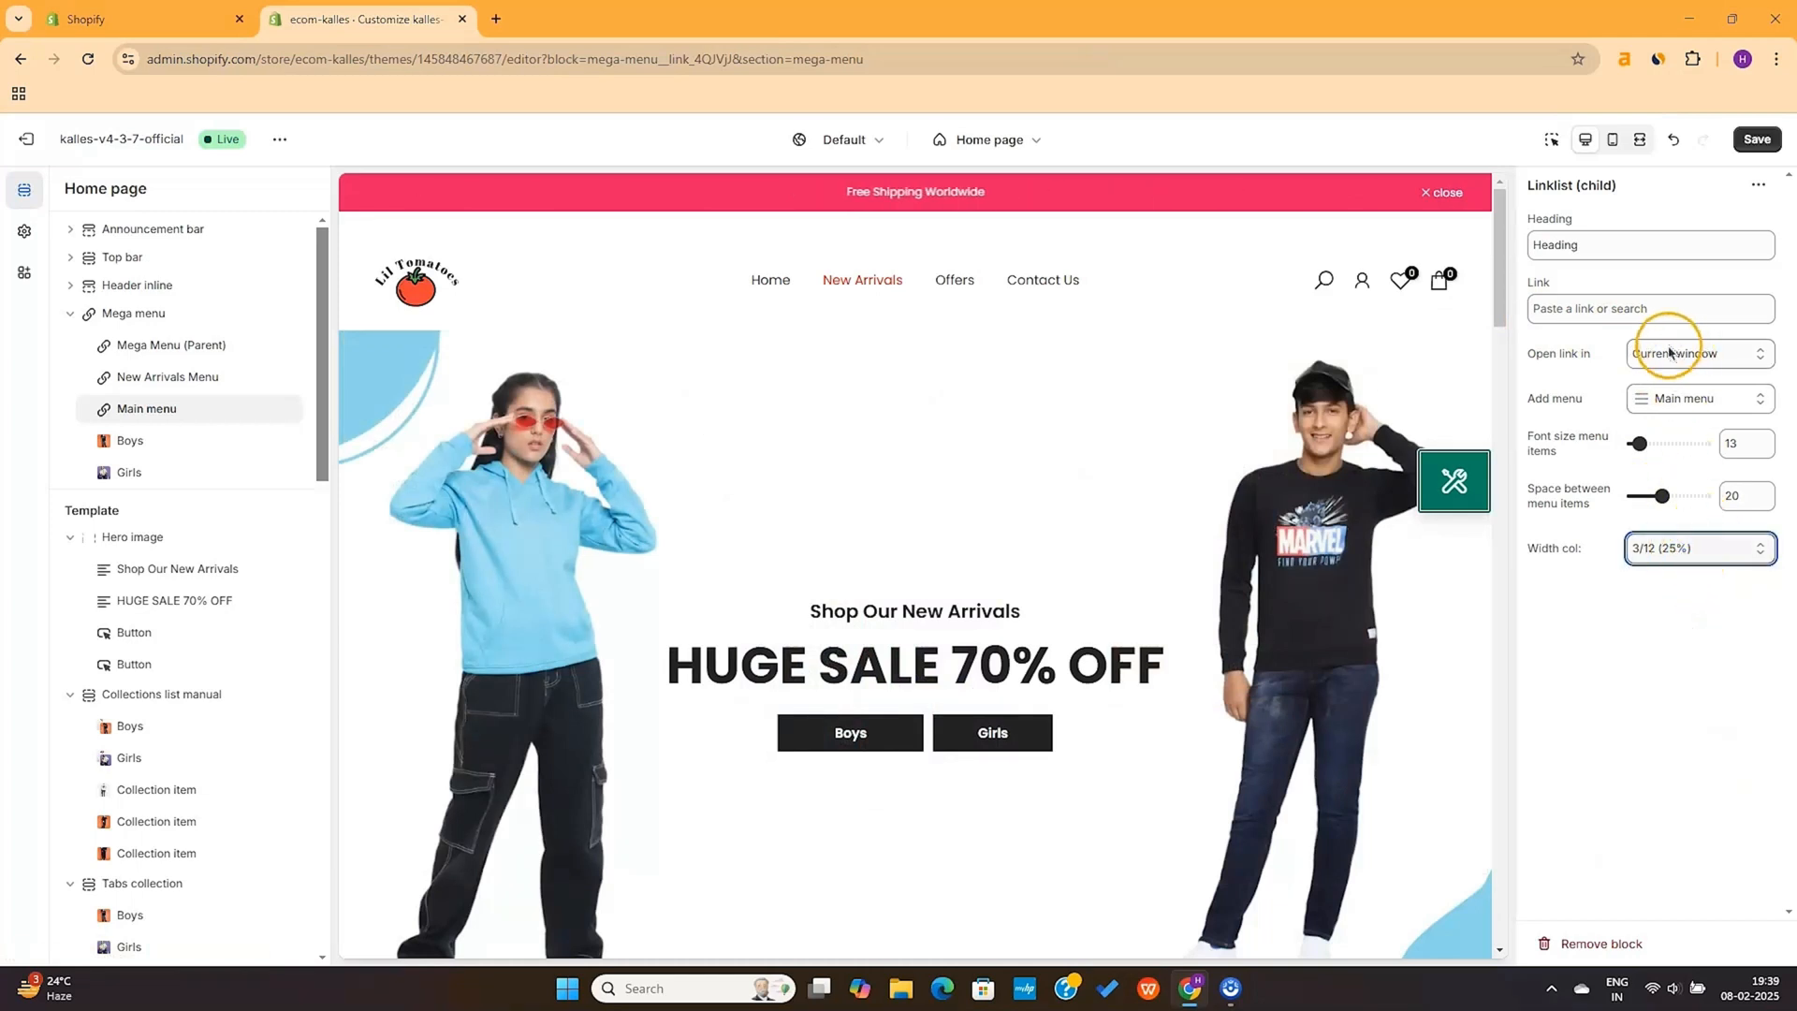
click(217, 377)
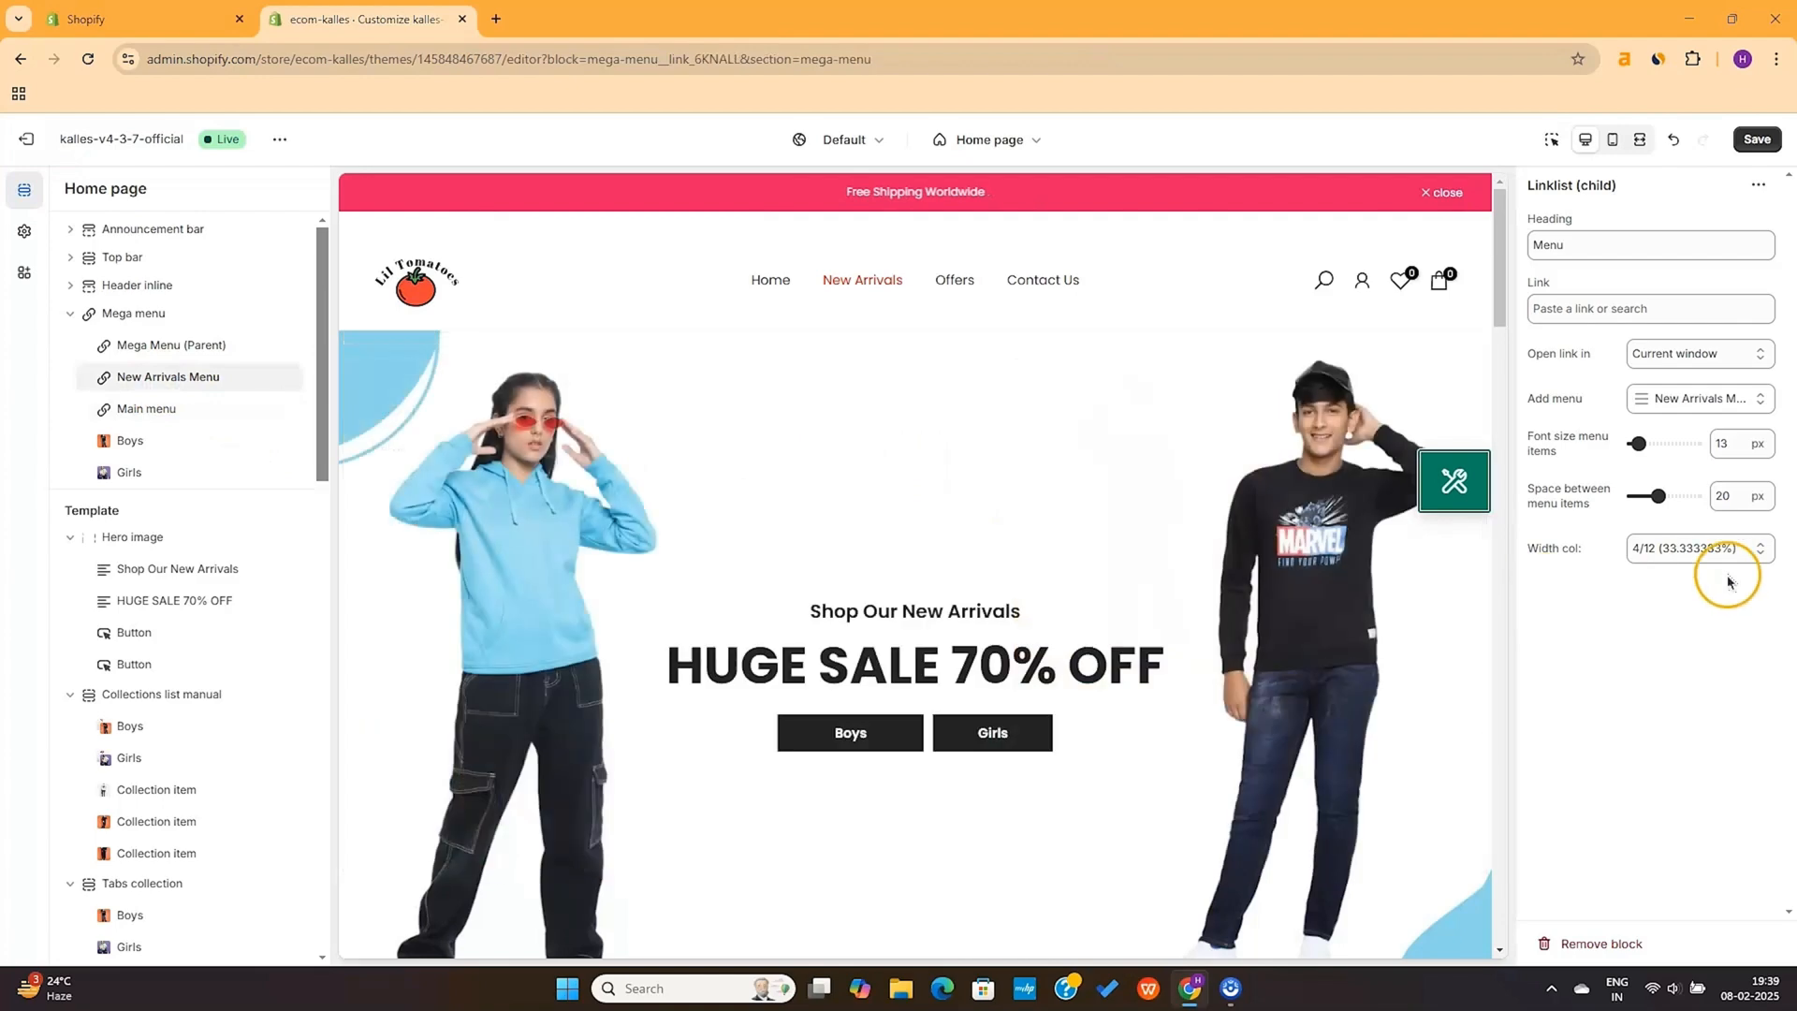
click(221, 443)
scroll(1713, 608, down, 7)
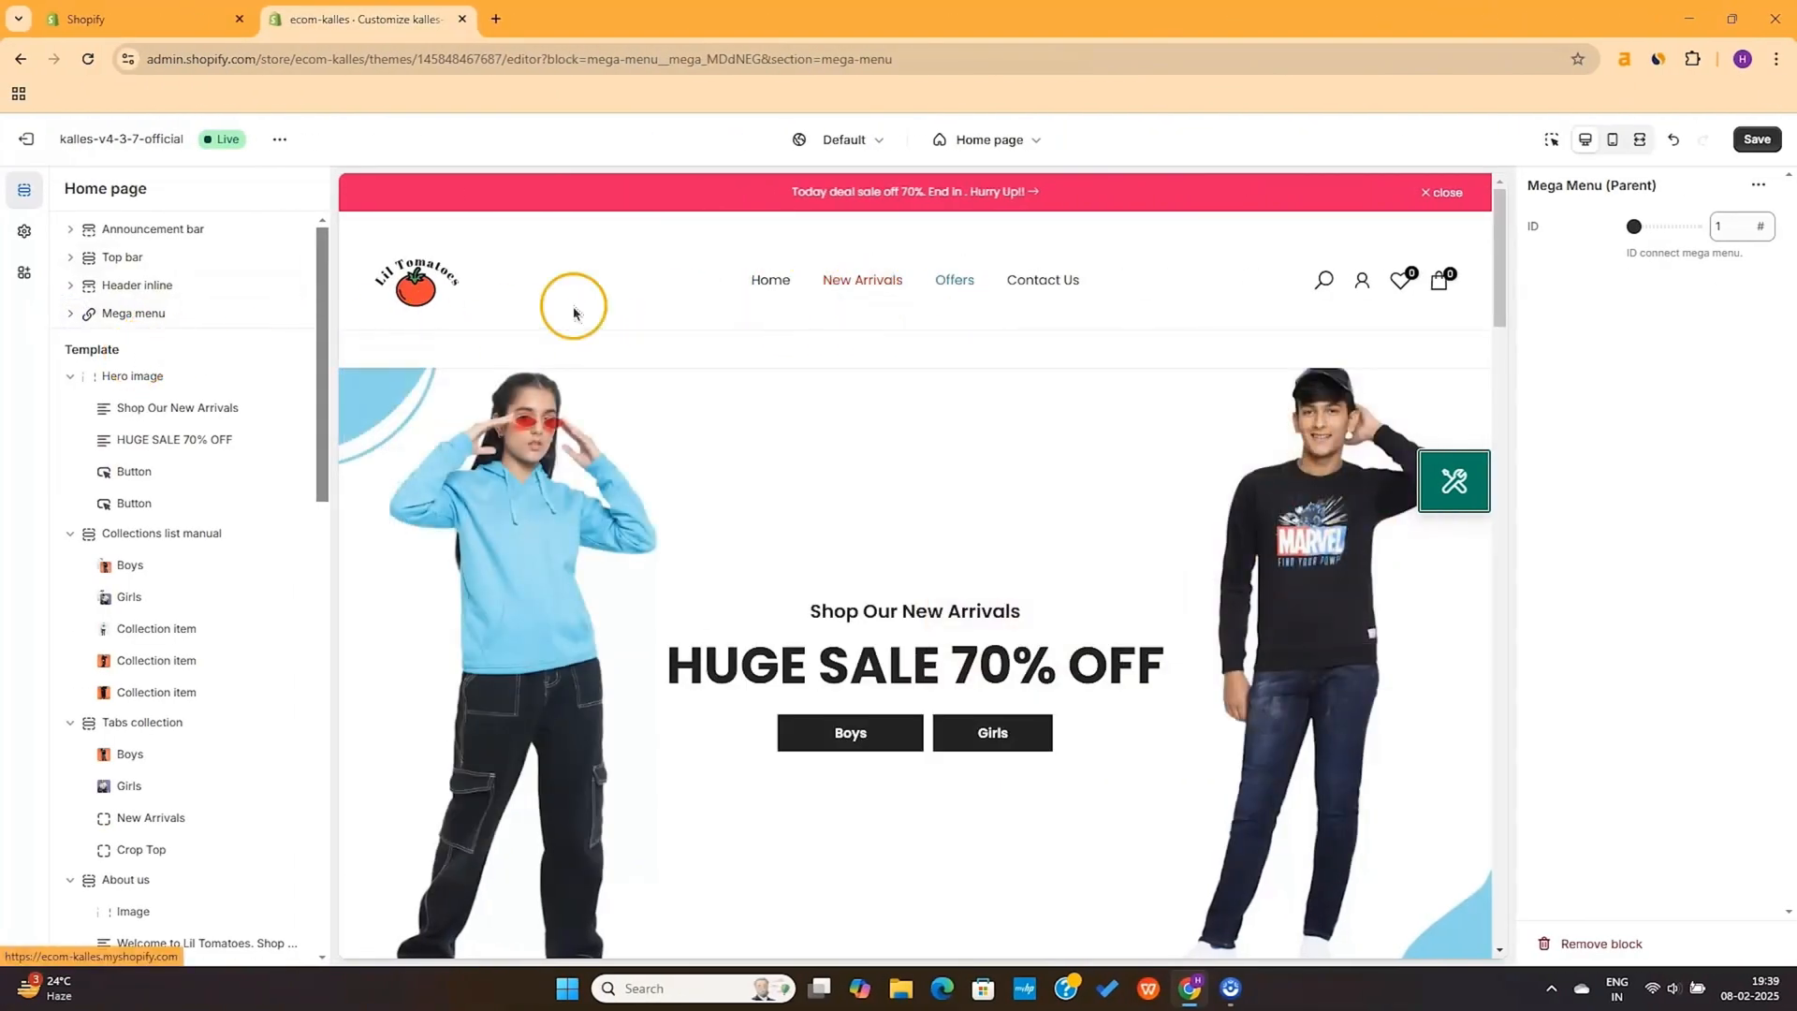
Give the Offers item in the Header inline section the label text 70%
click(71, 284)
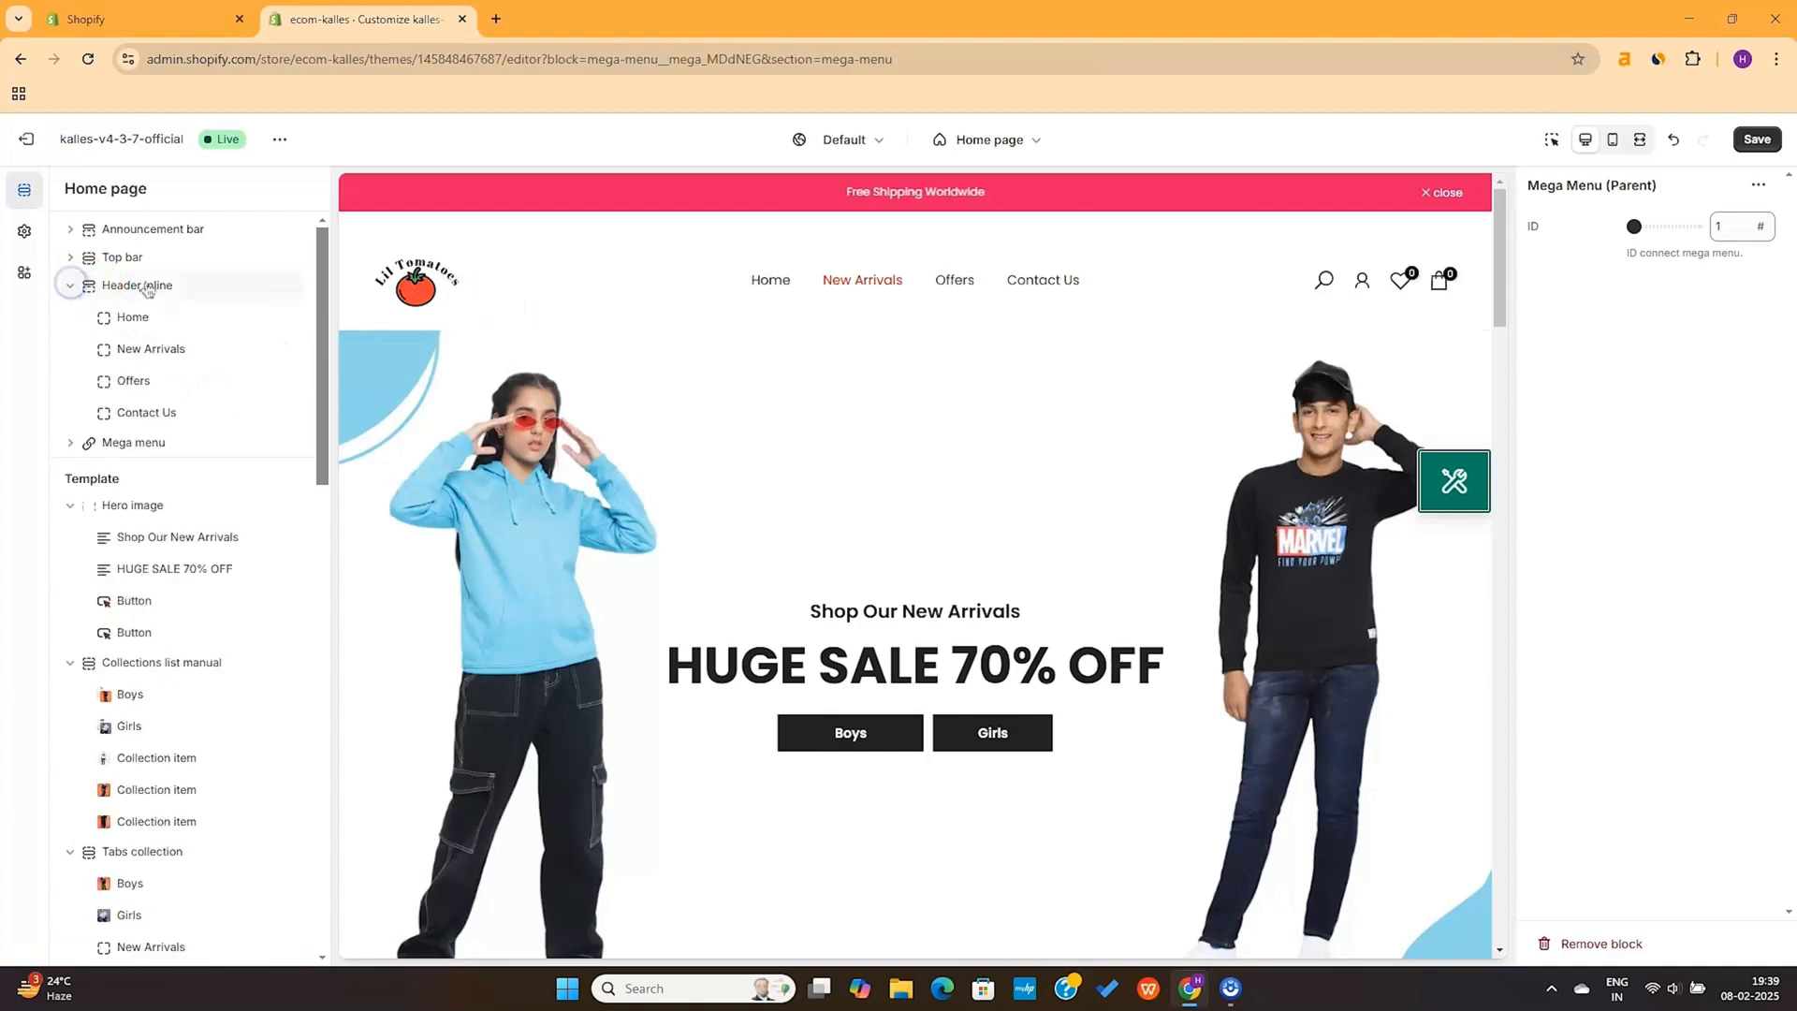
click(134, 380)
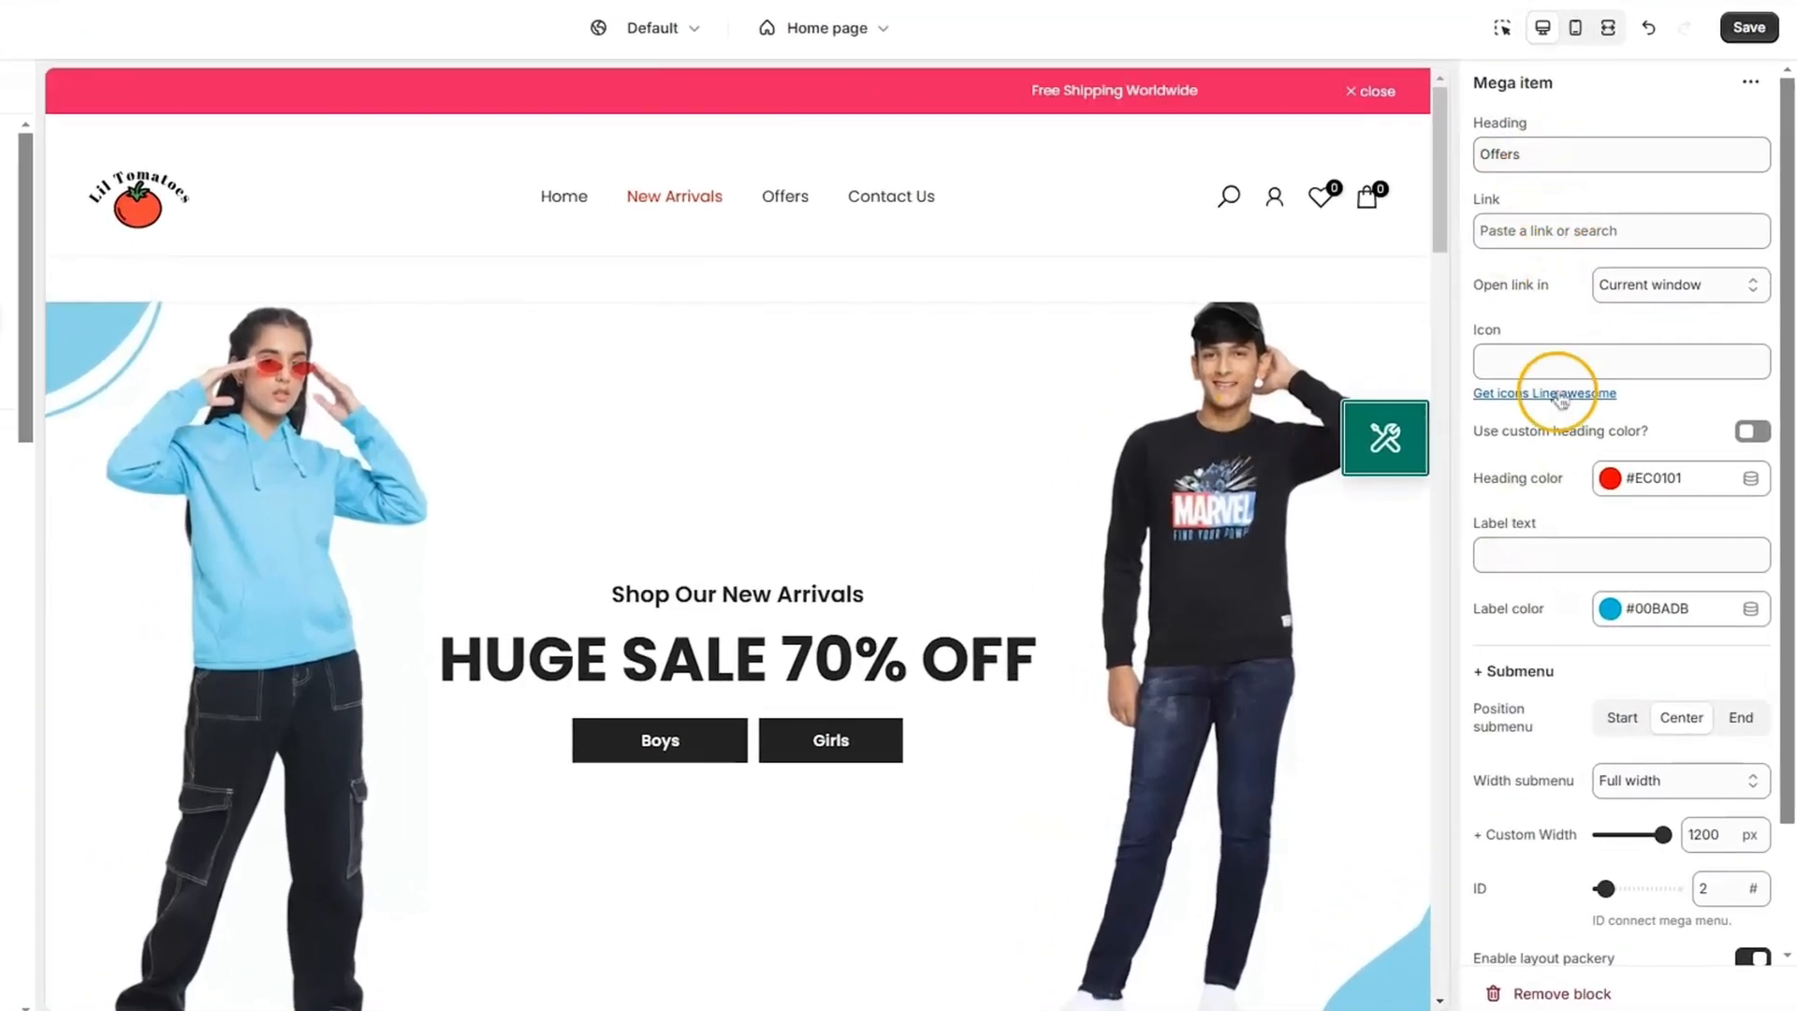
click(1550, 561)
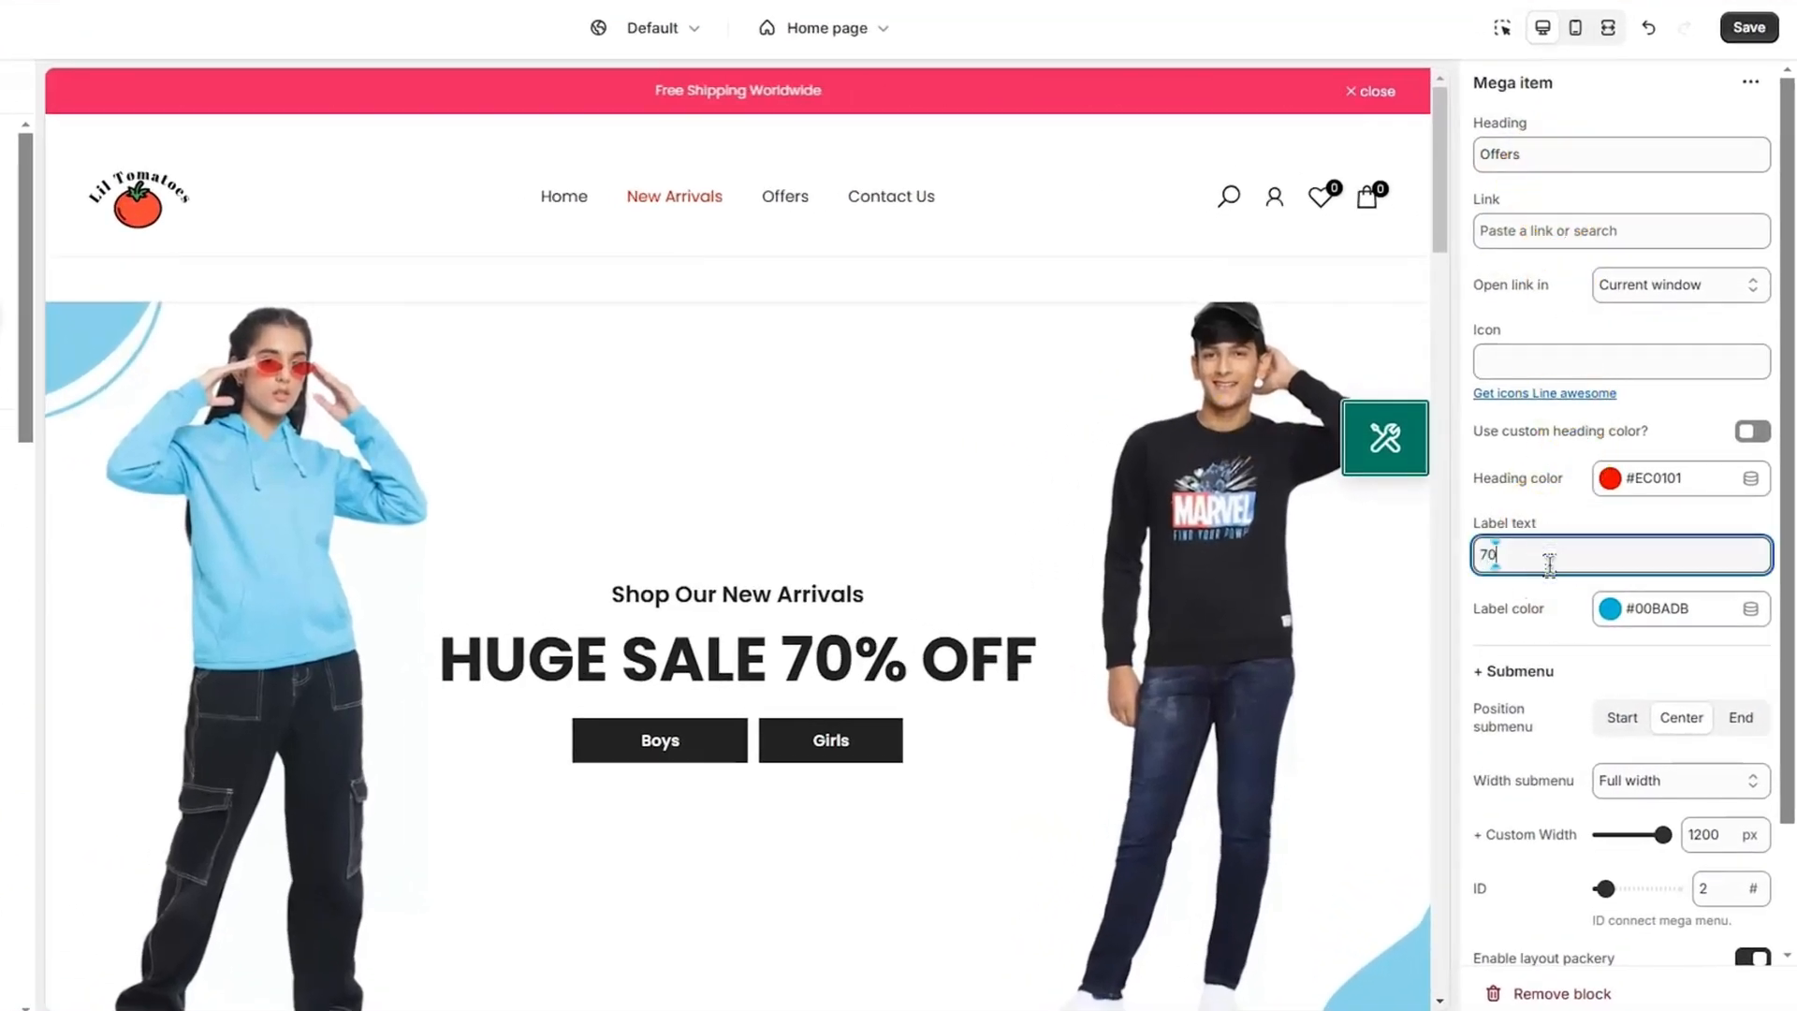
text(70%)
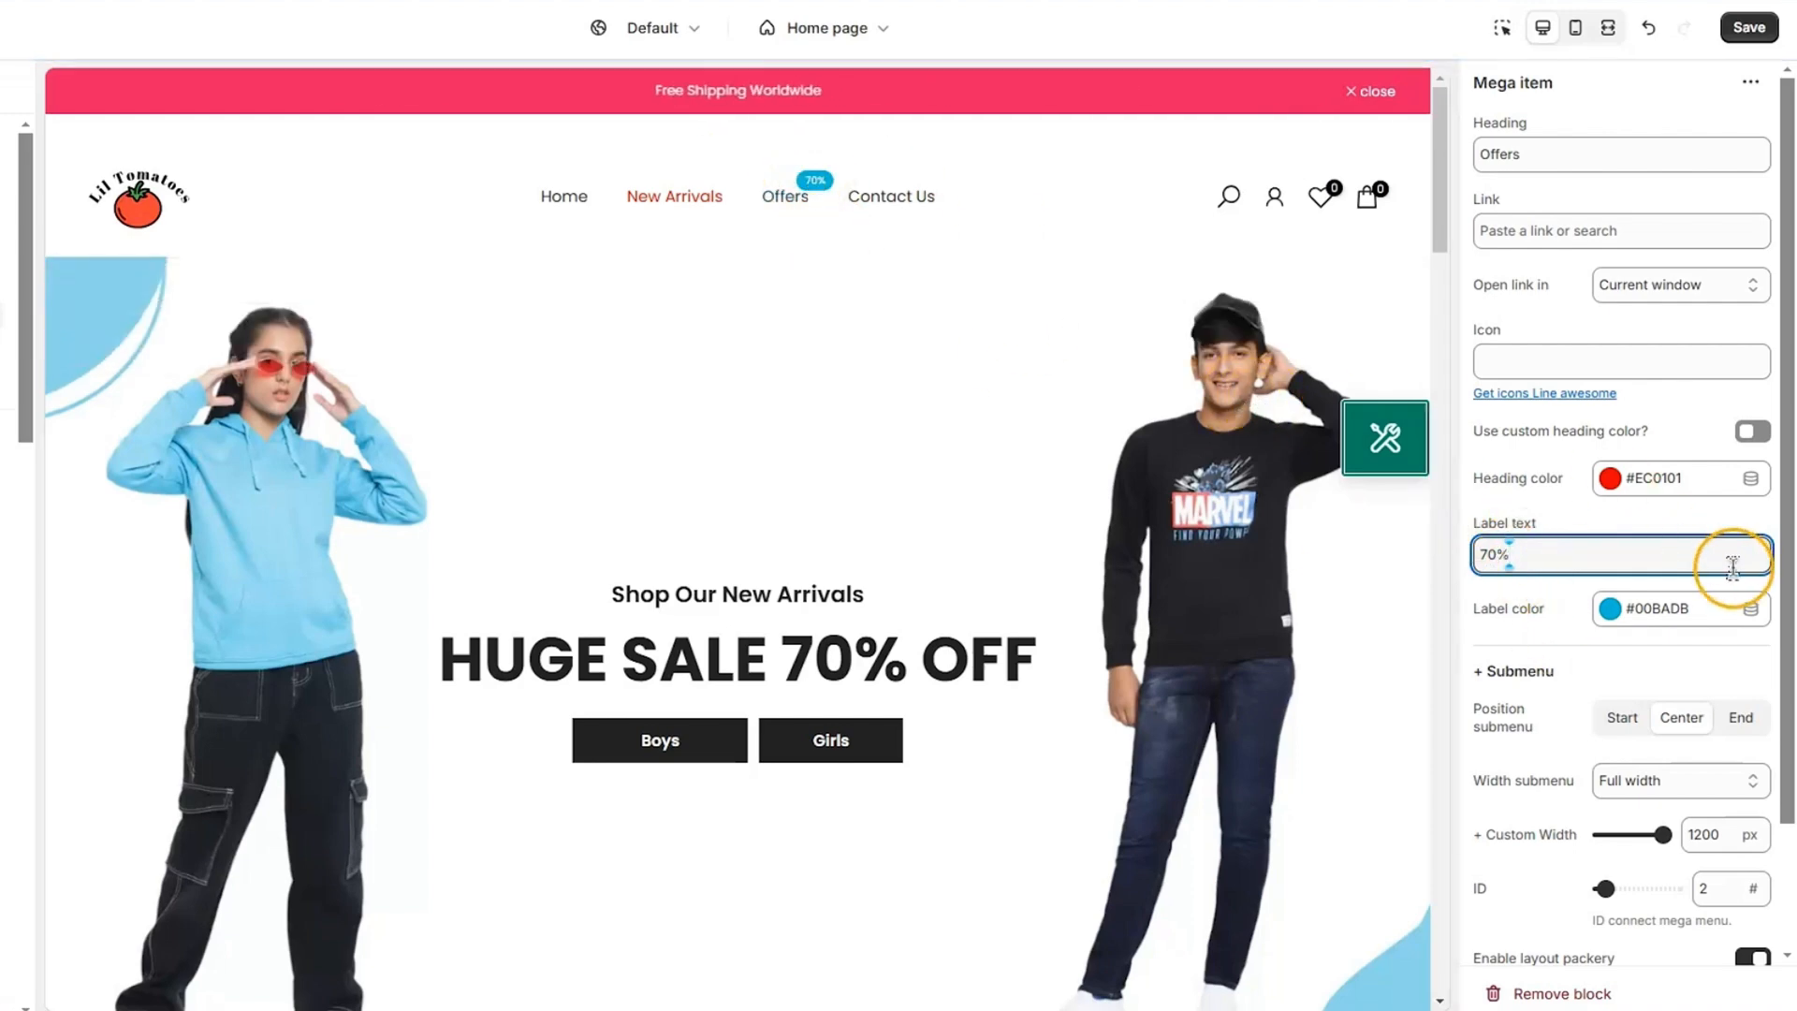
scroll(1732, 567, down, 2)
click(1477, 744)
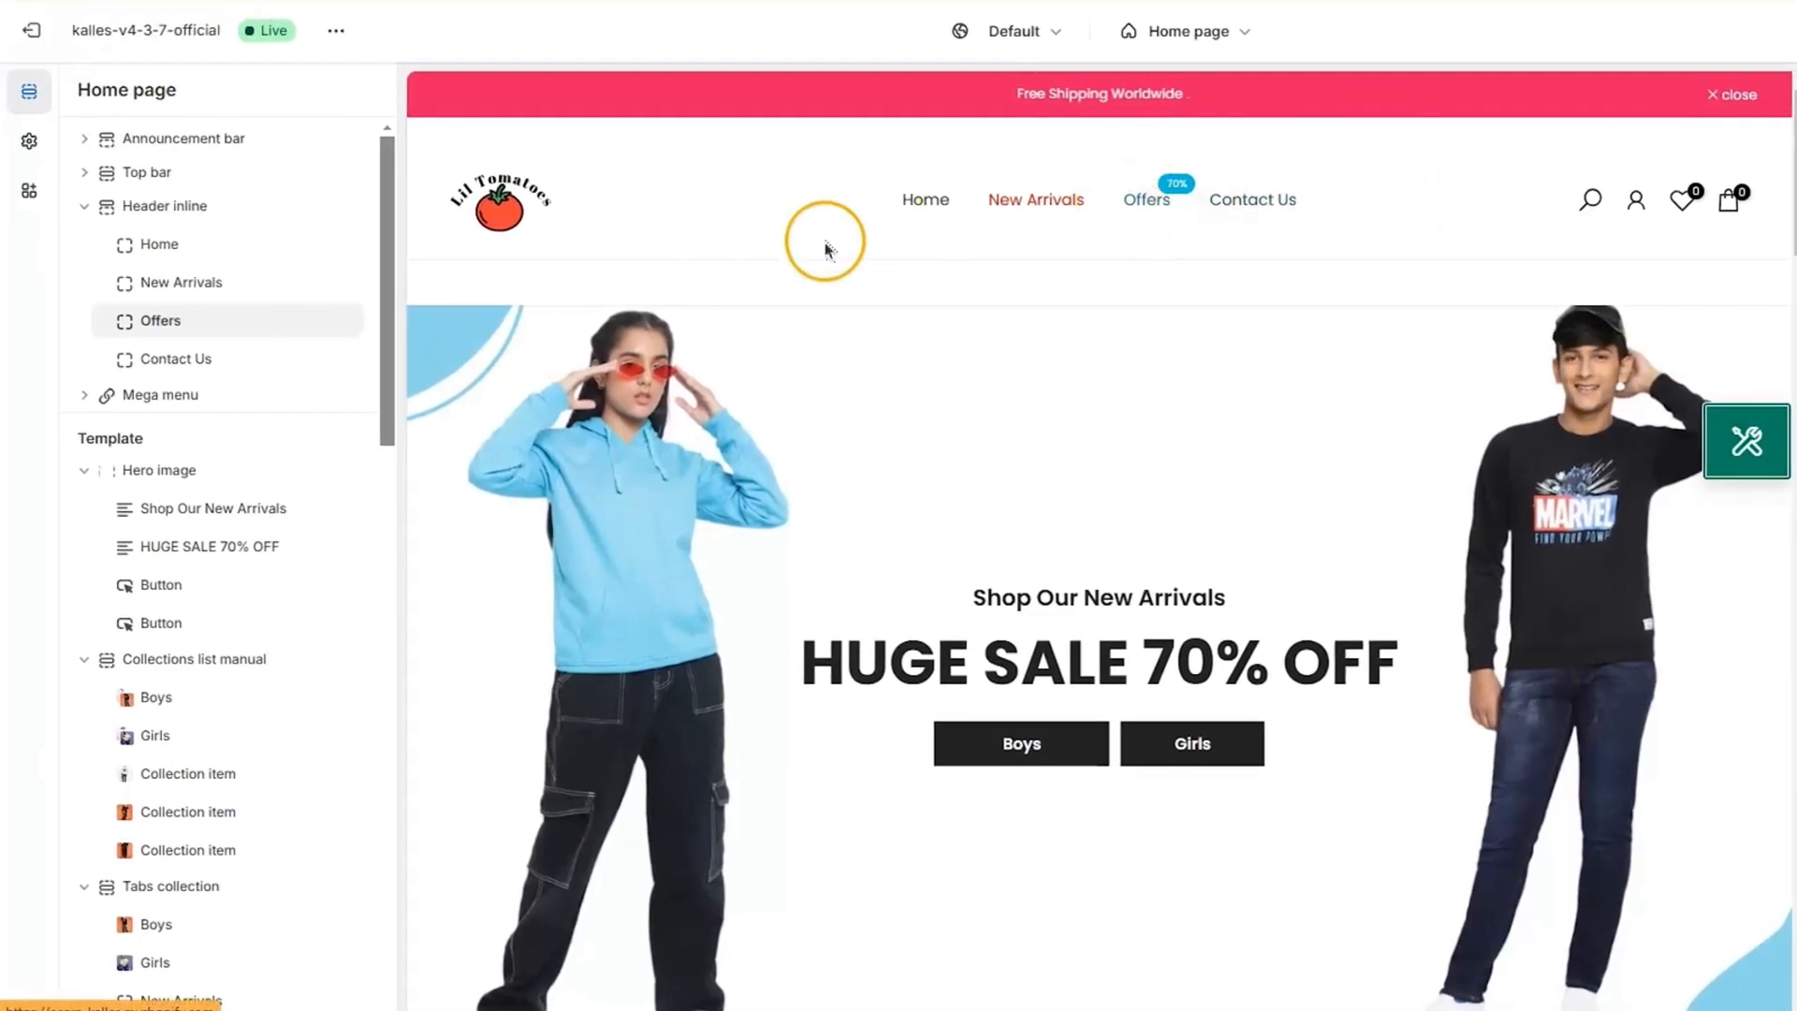
Add a second Mega Menu (Parent) block below Girls in the Mega menu section and set its ID to 2
click(141, 395)
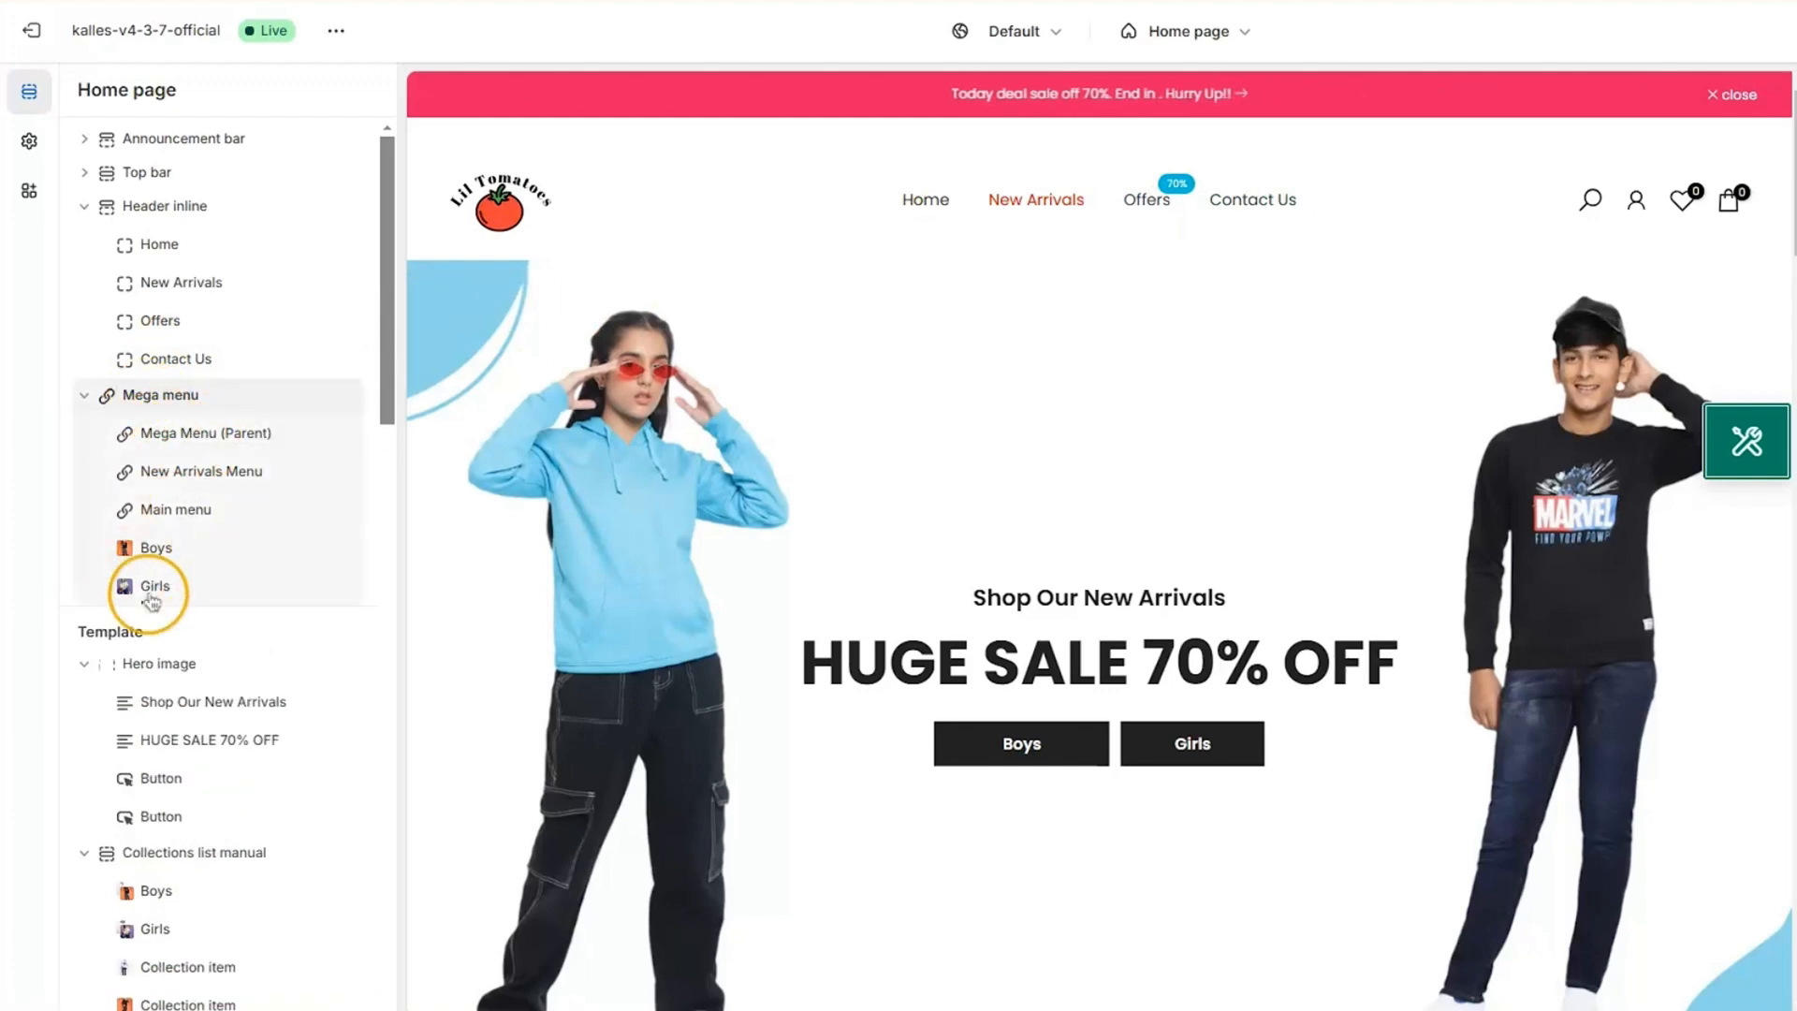
click(237, 606)
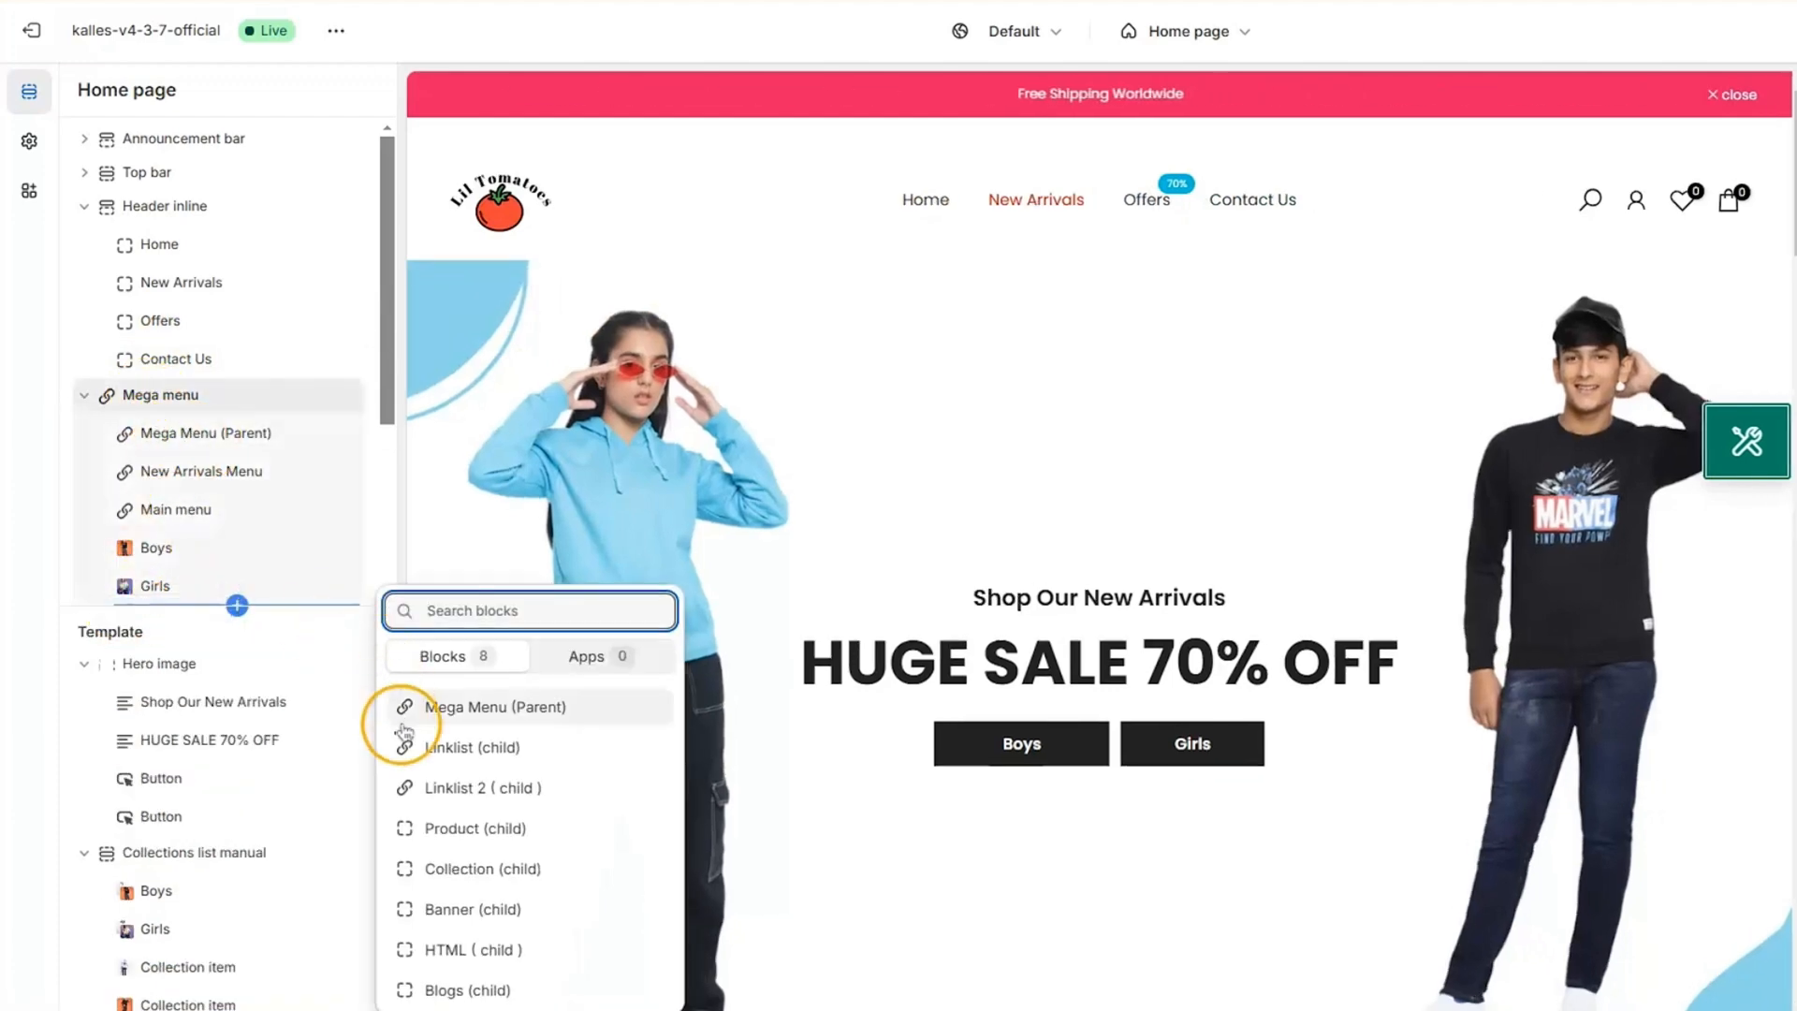
click(525, 704)
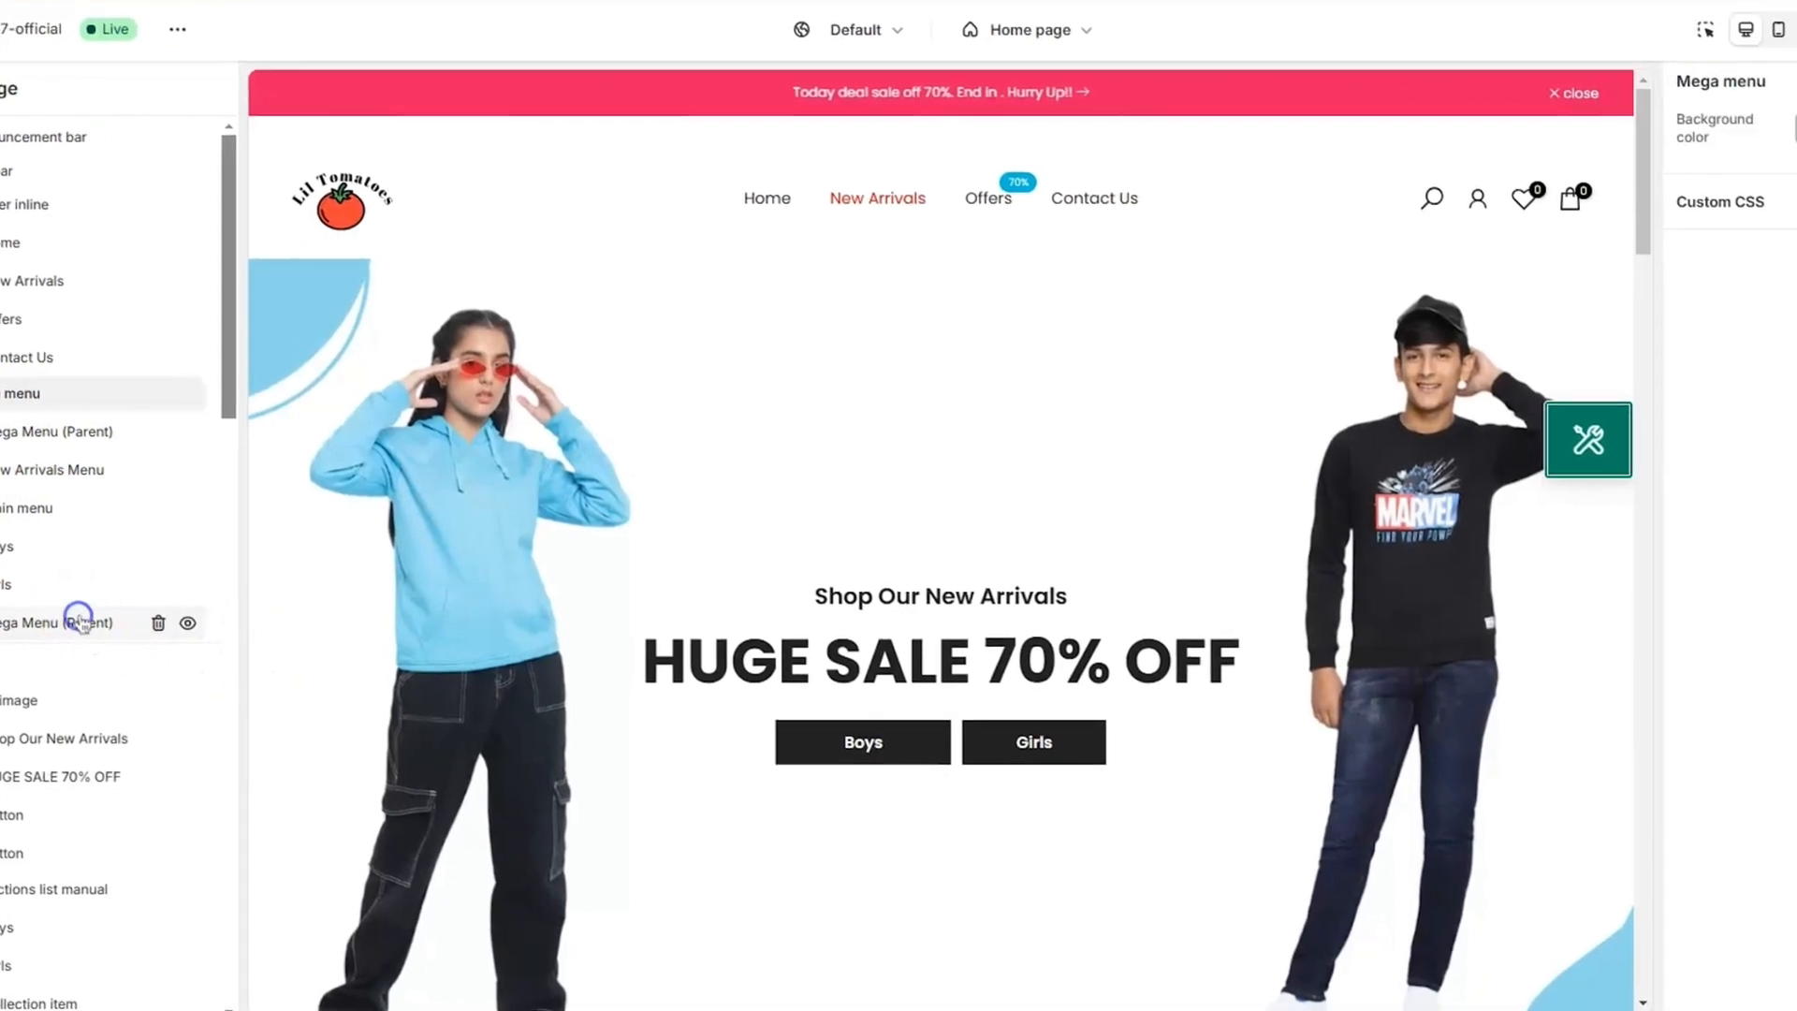
click(242, 624)
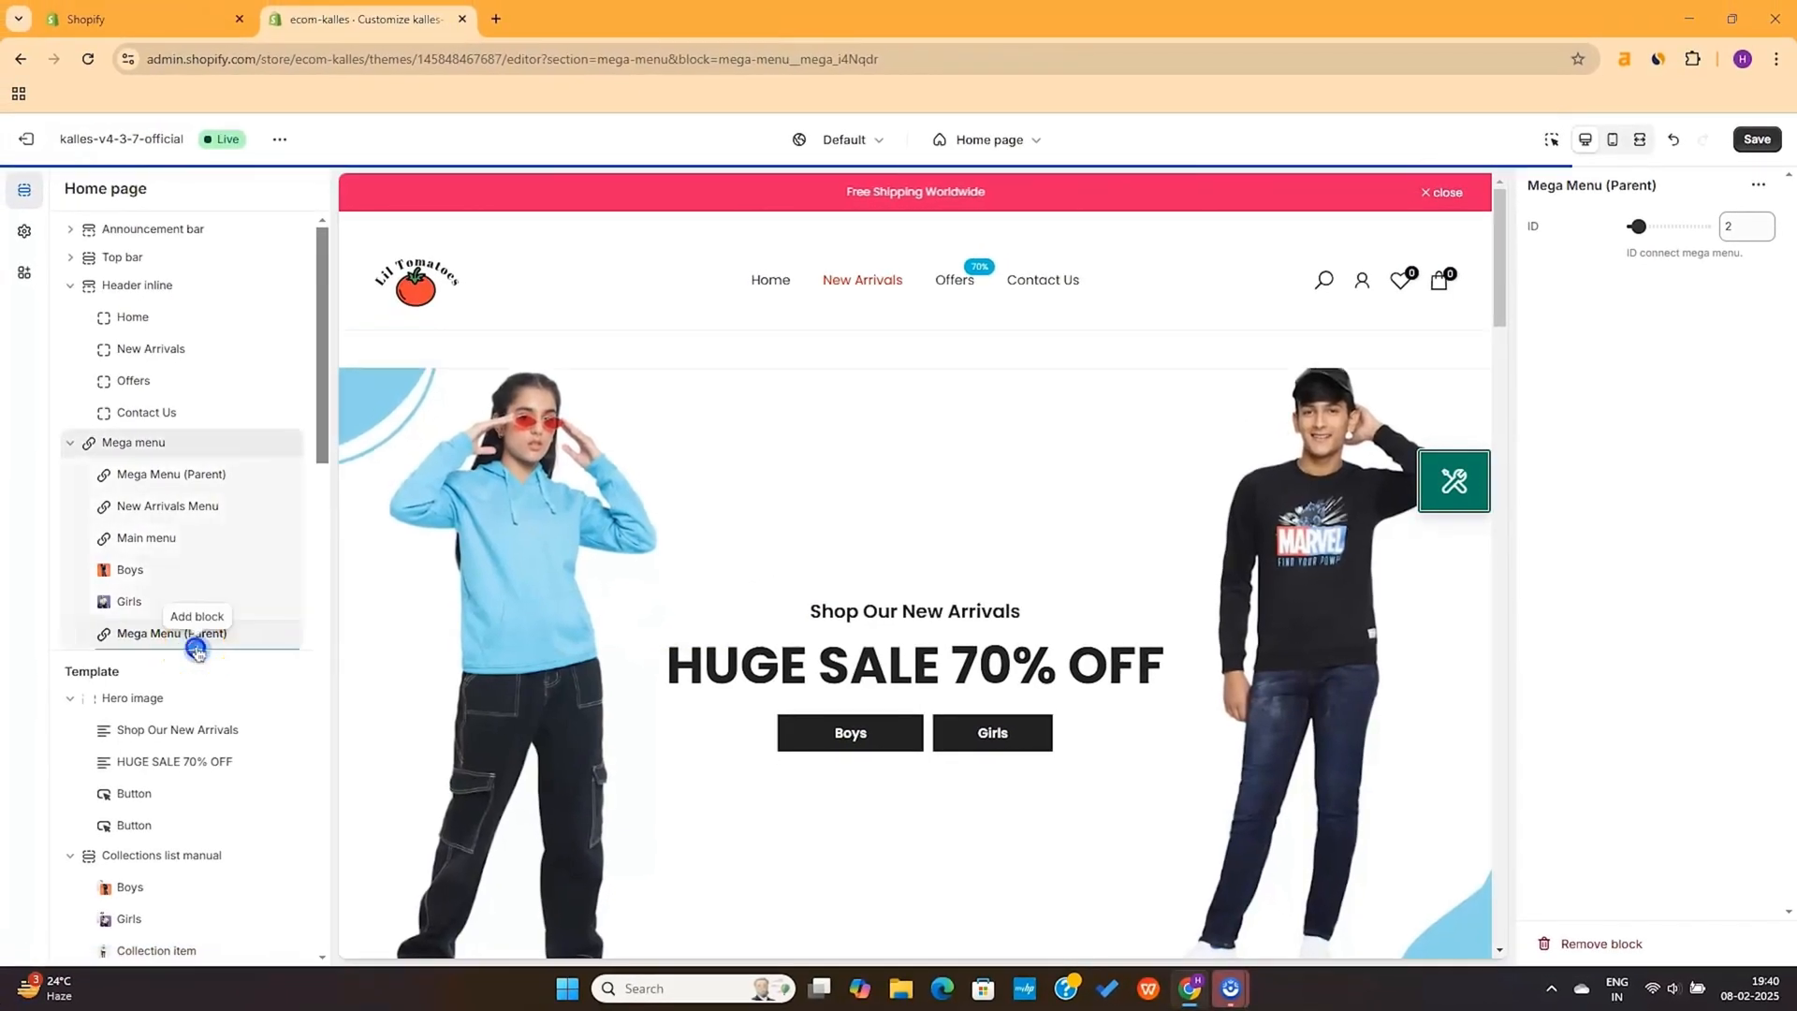
Add a Product (child) block below the second Mega Menu (Parent), assign the New Arrivals collection to it, and save
click(196, 652)
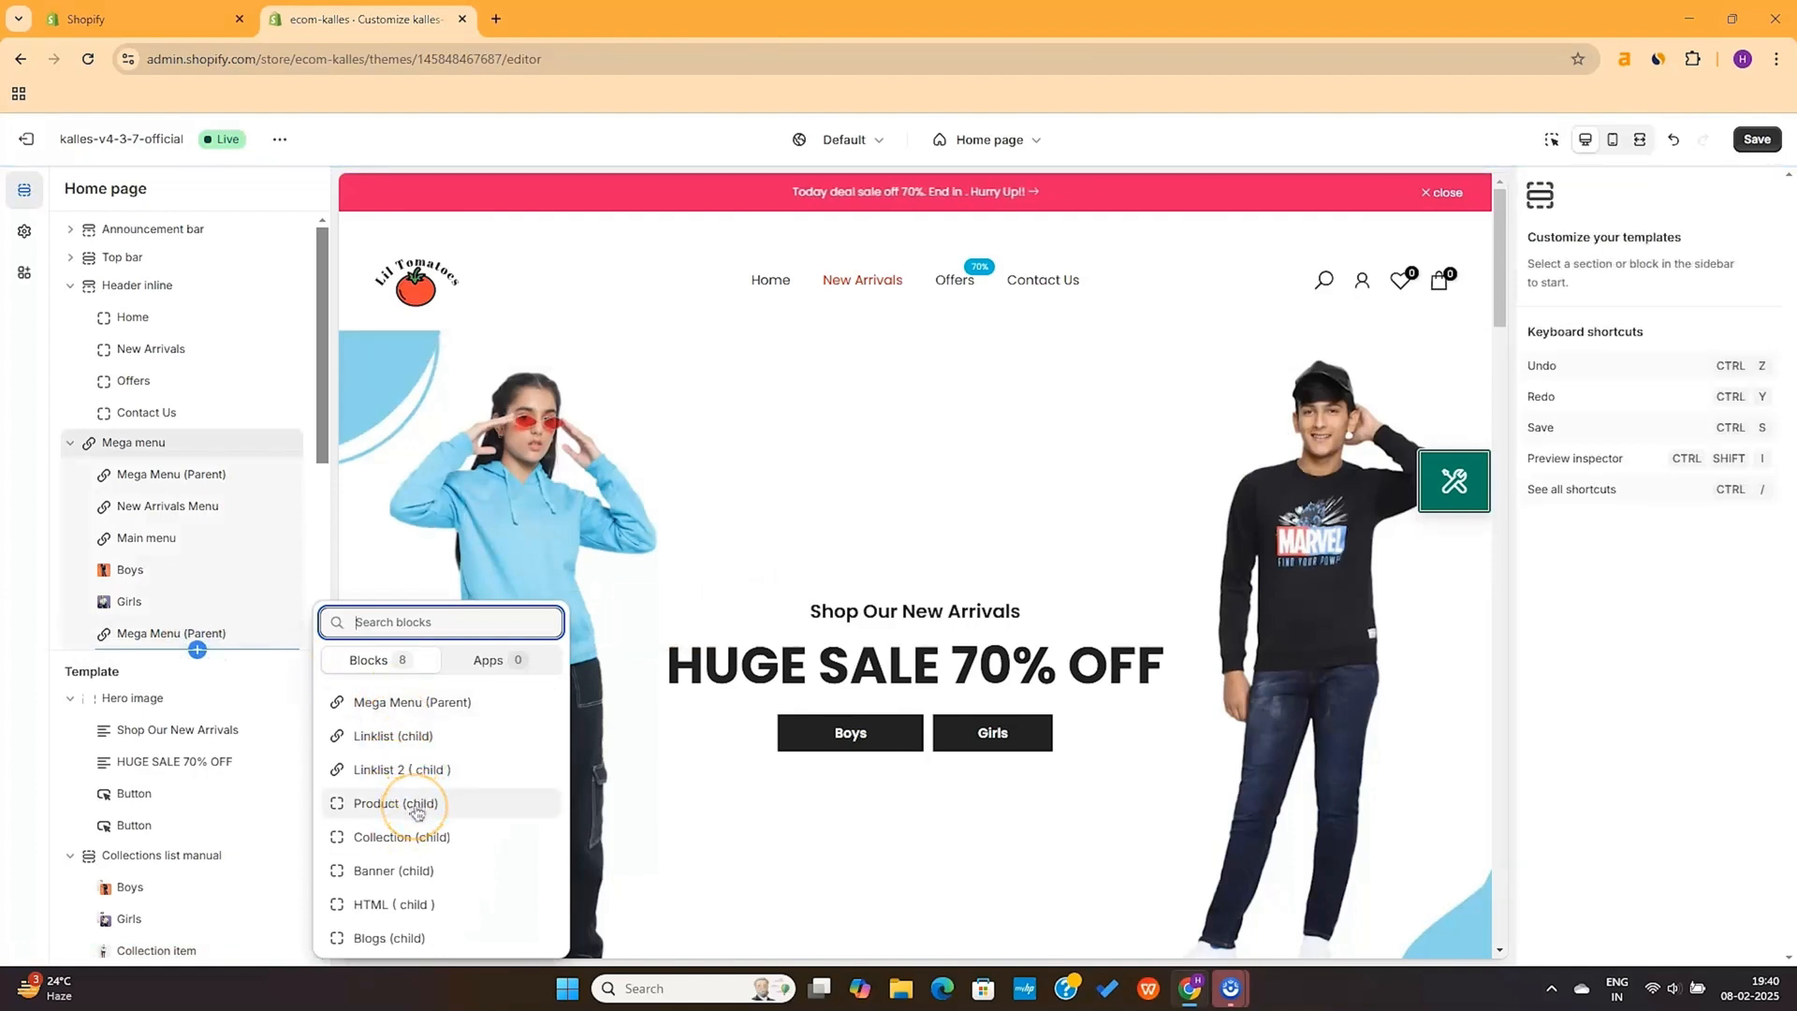
click(417, 807)
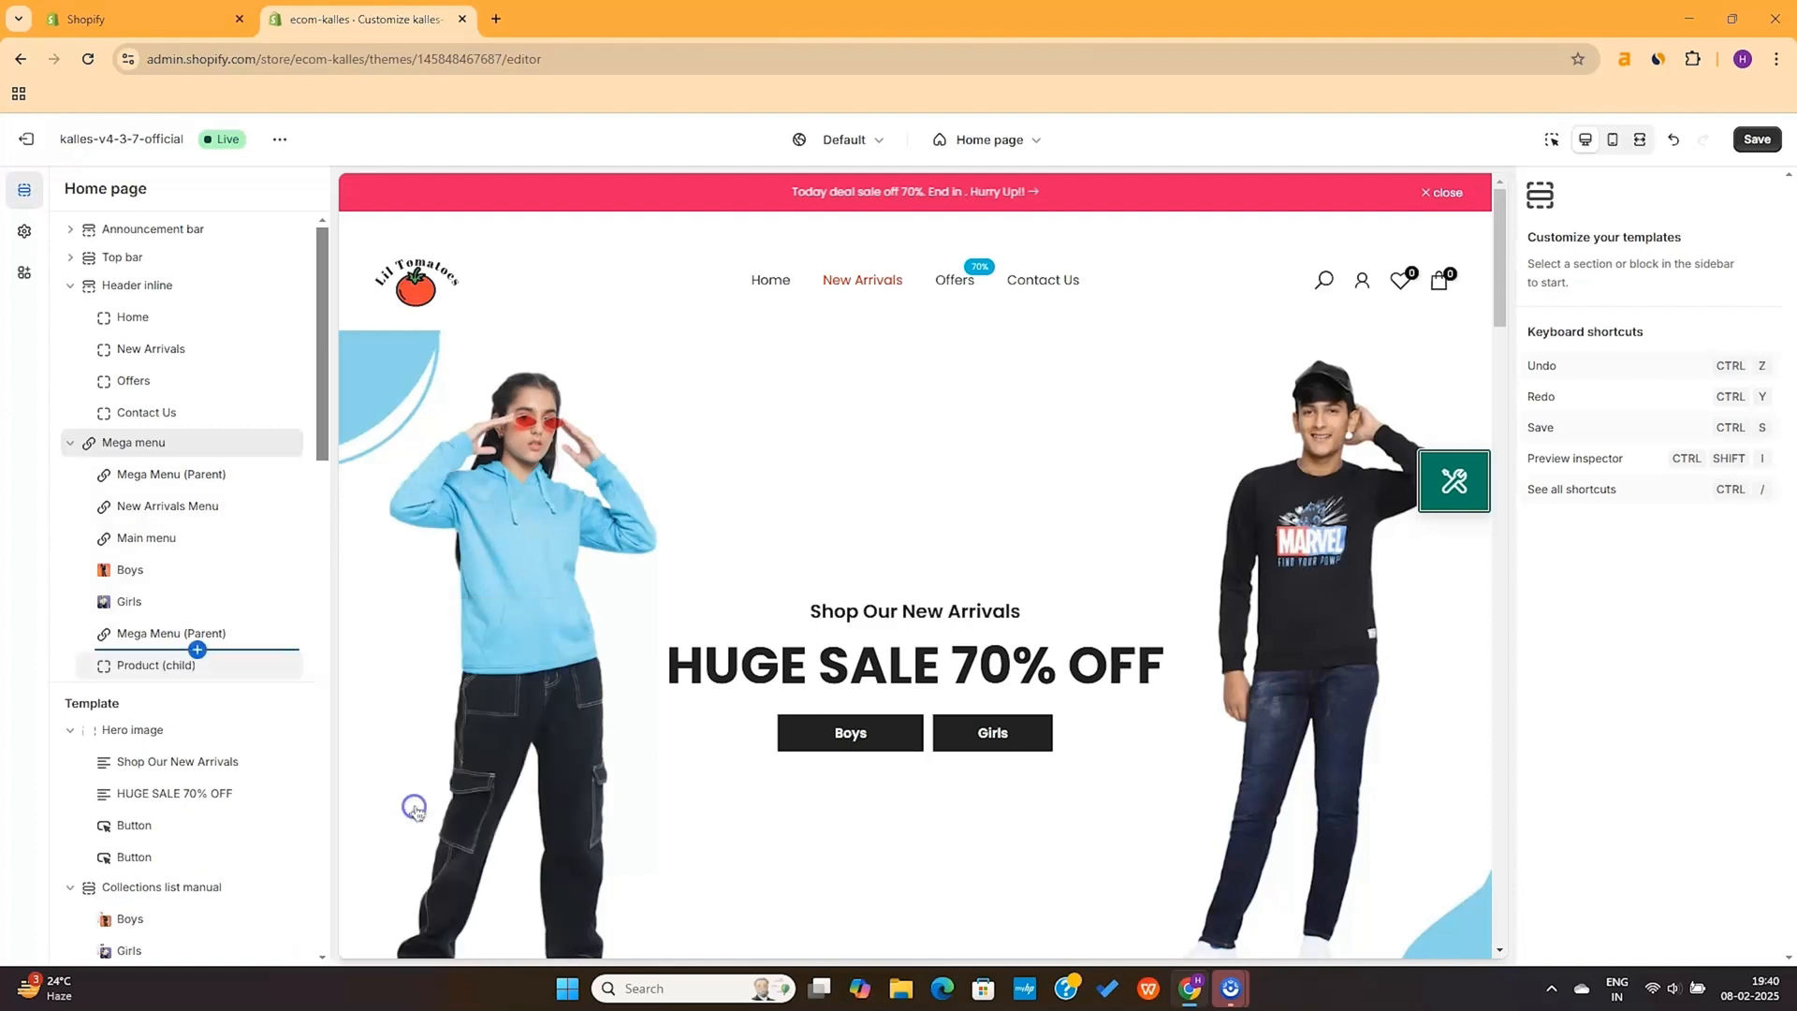
click(157, 667)
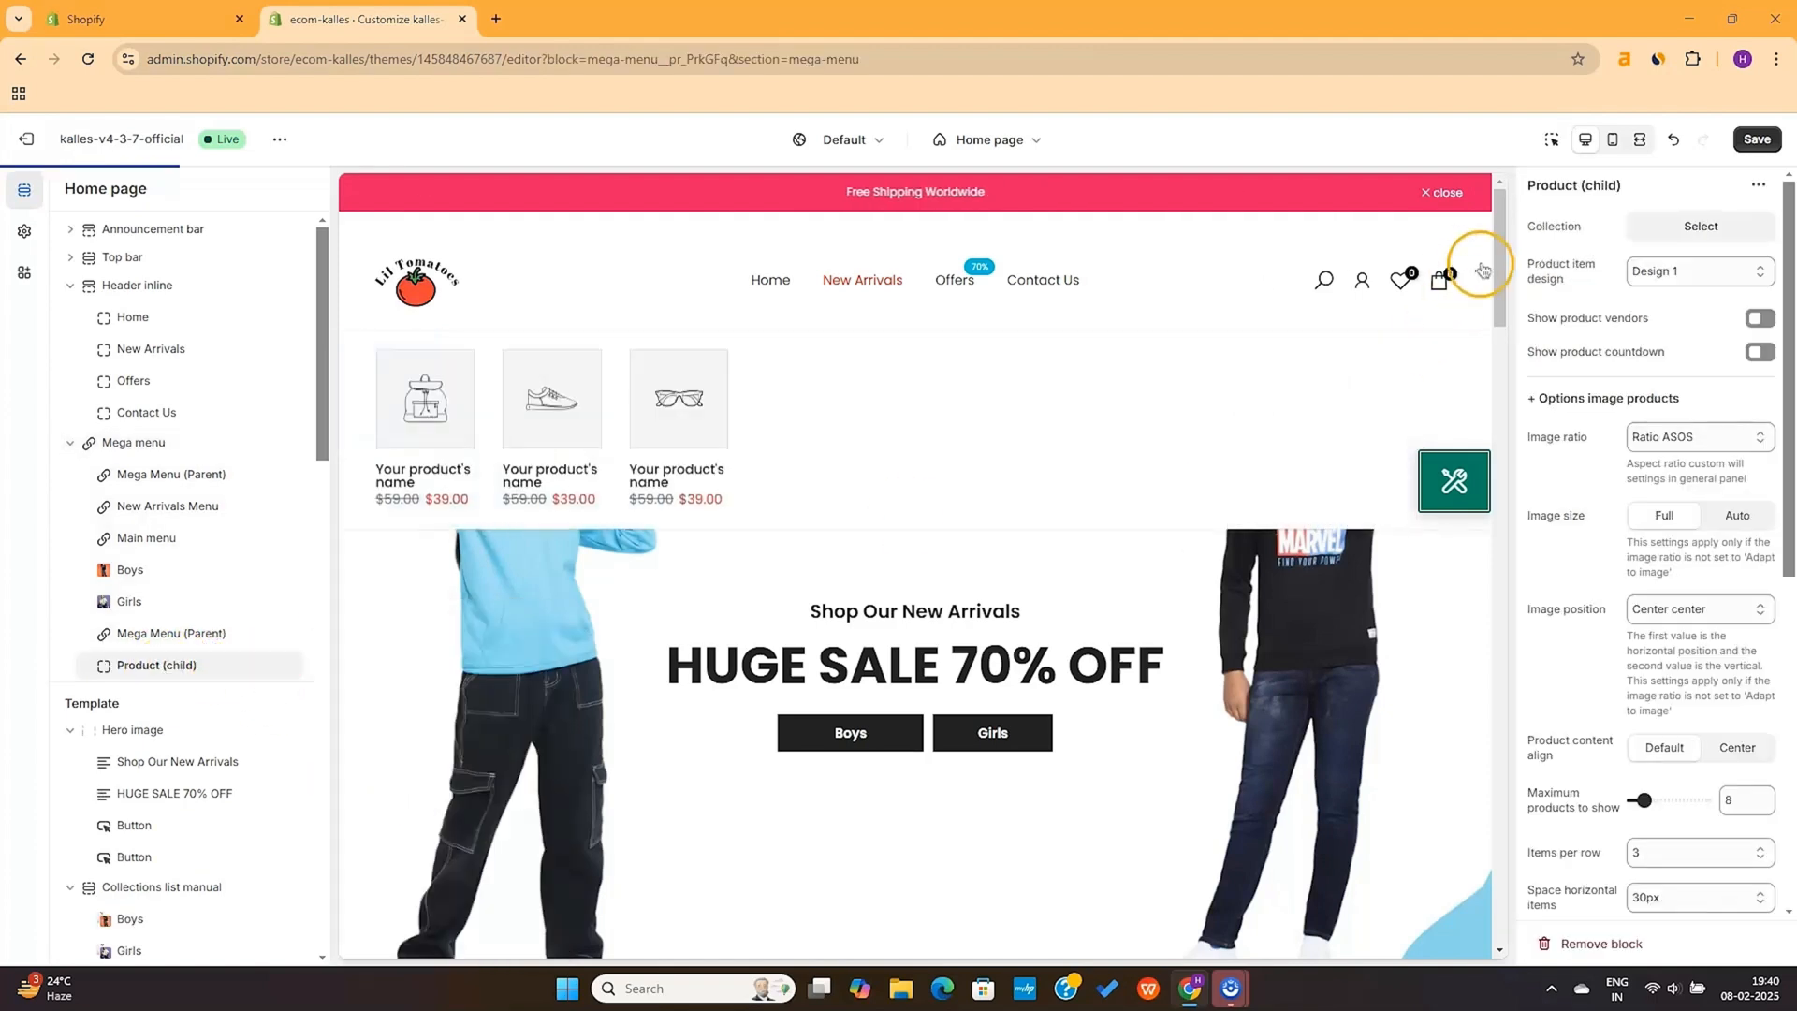
click(1706, 226)
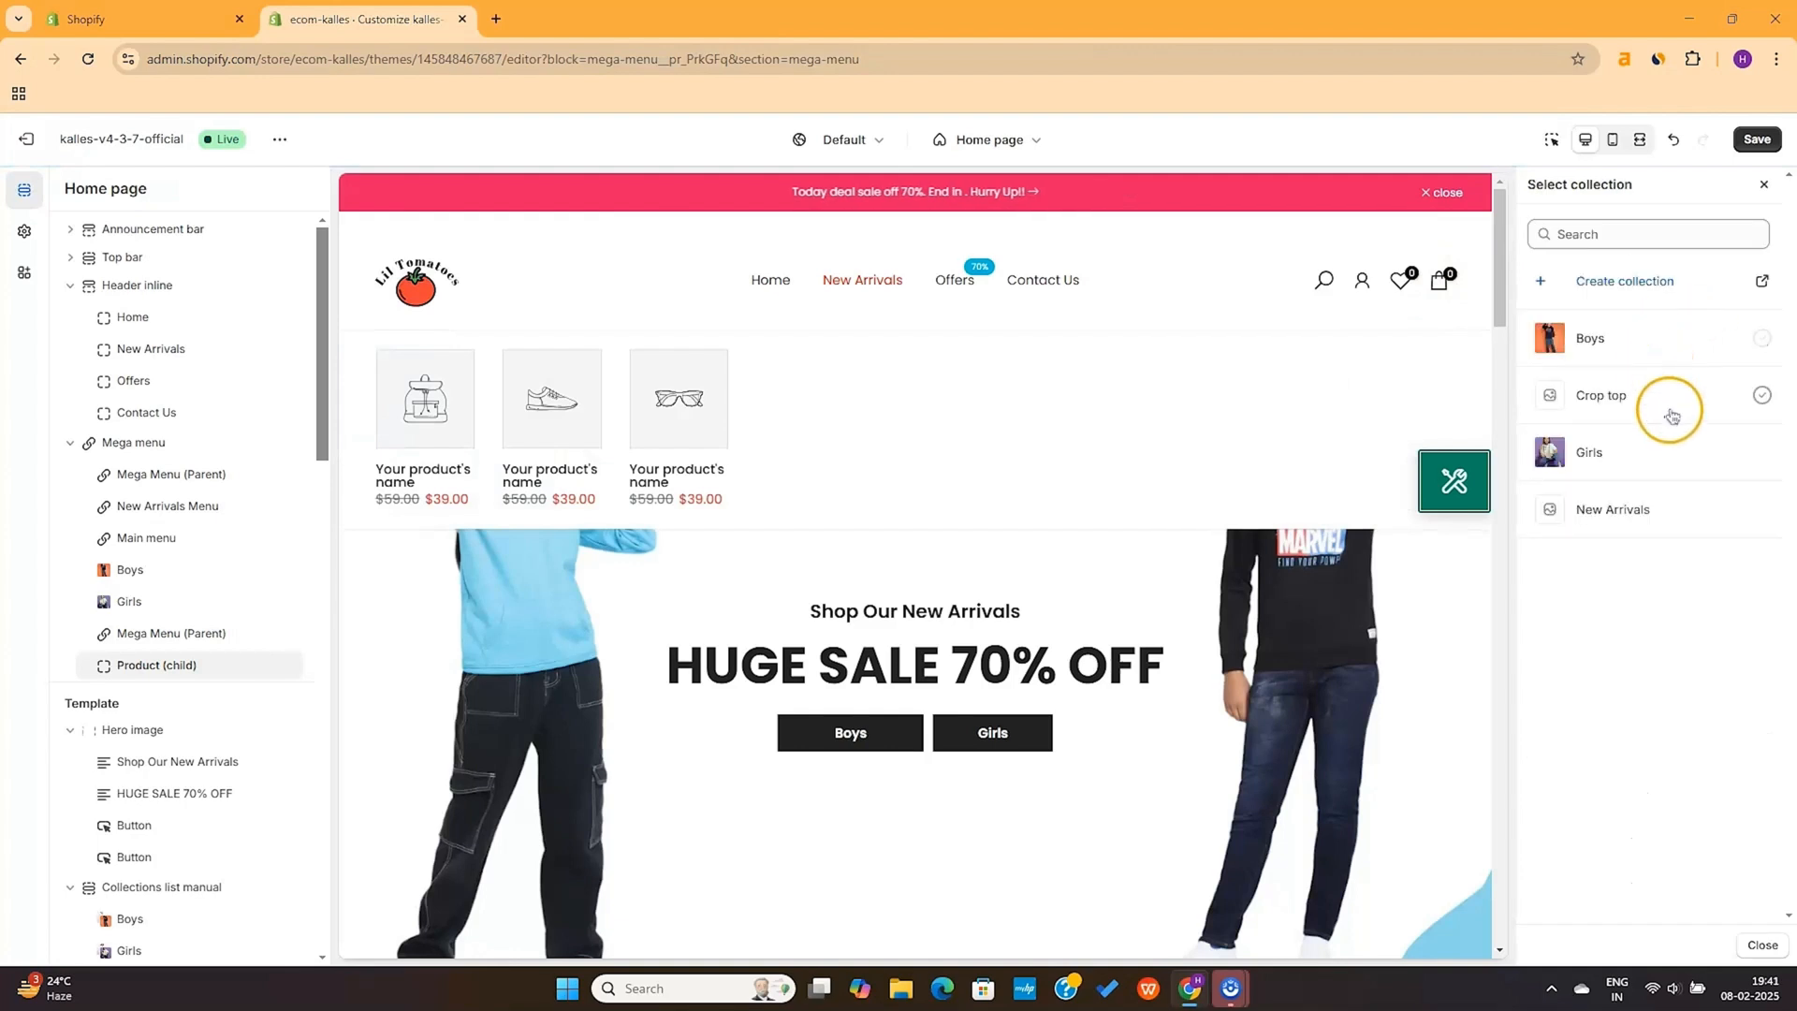
click(1668, 535)
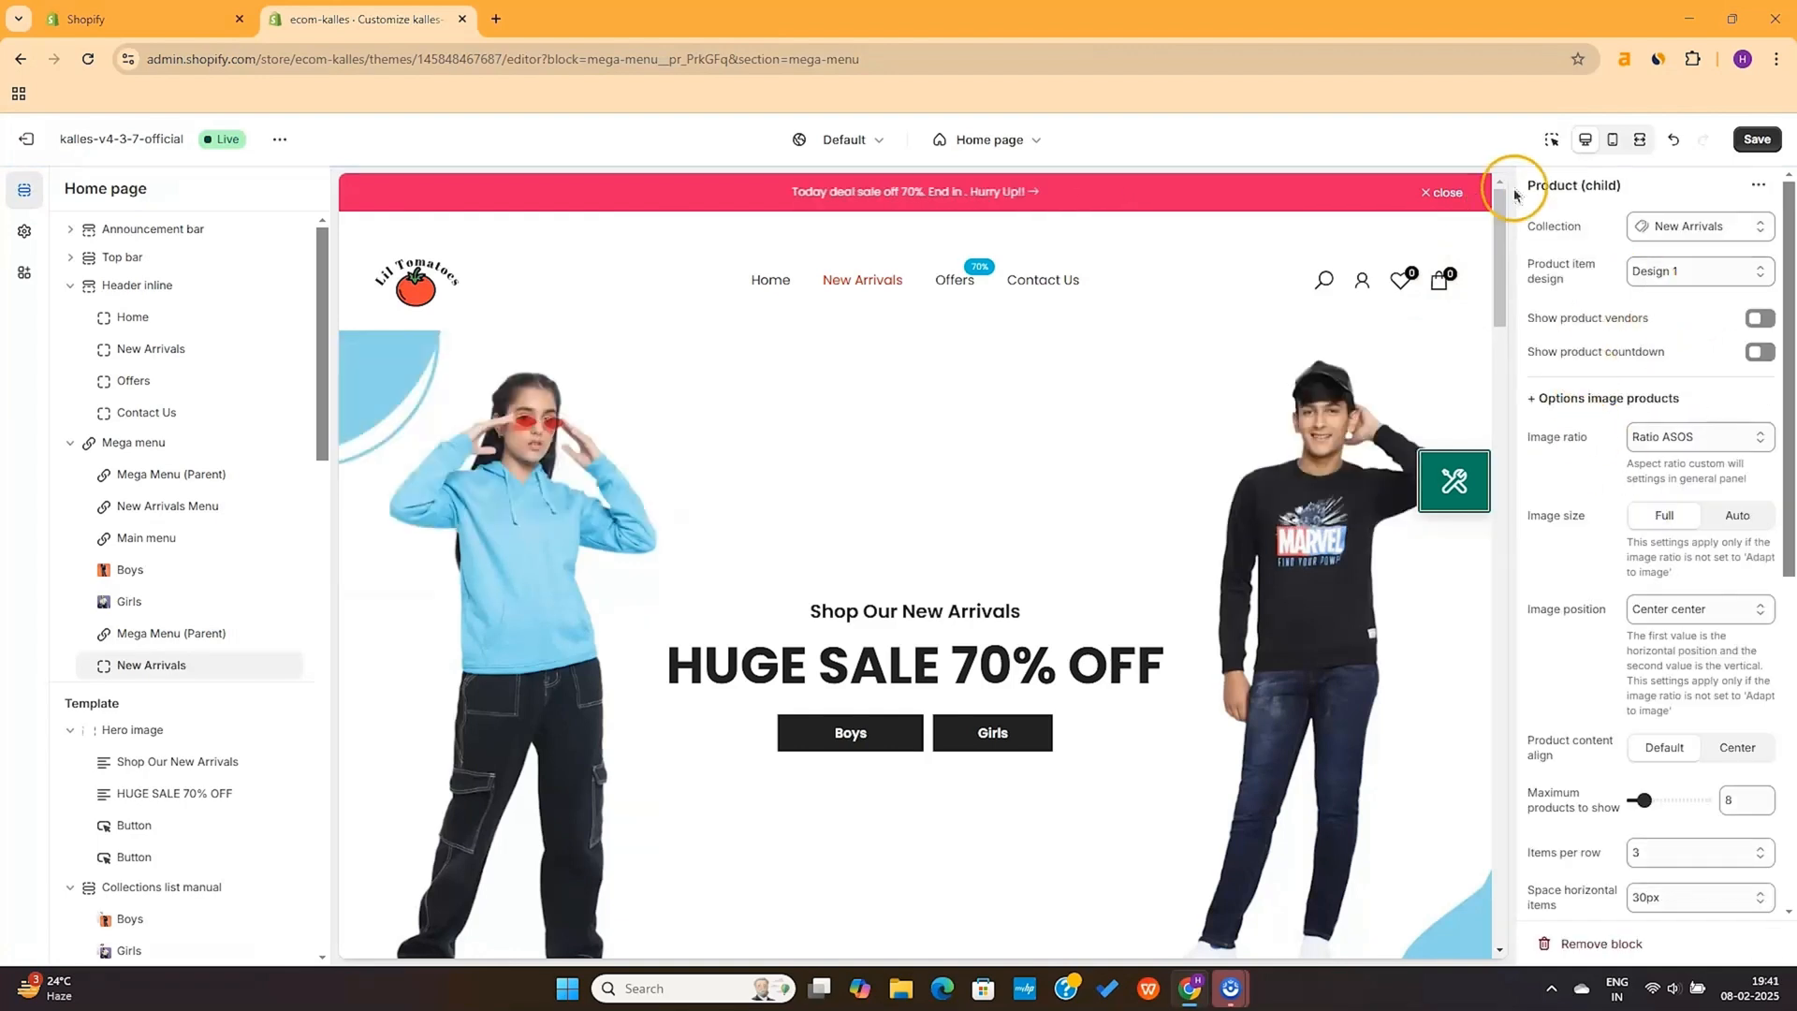
click(1772, 145)
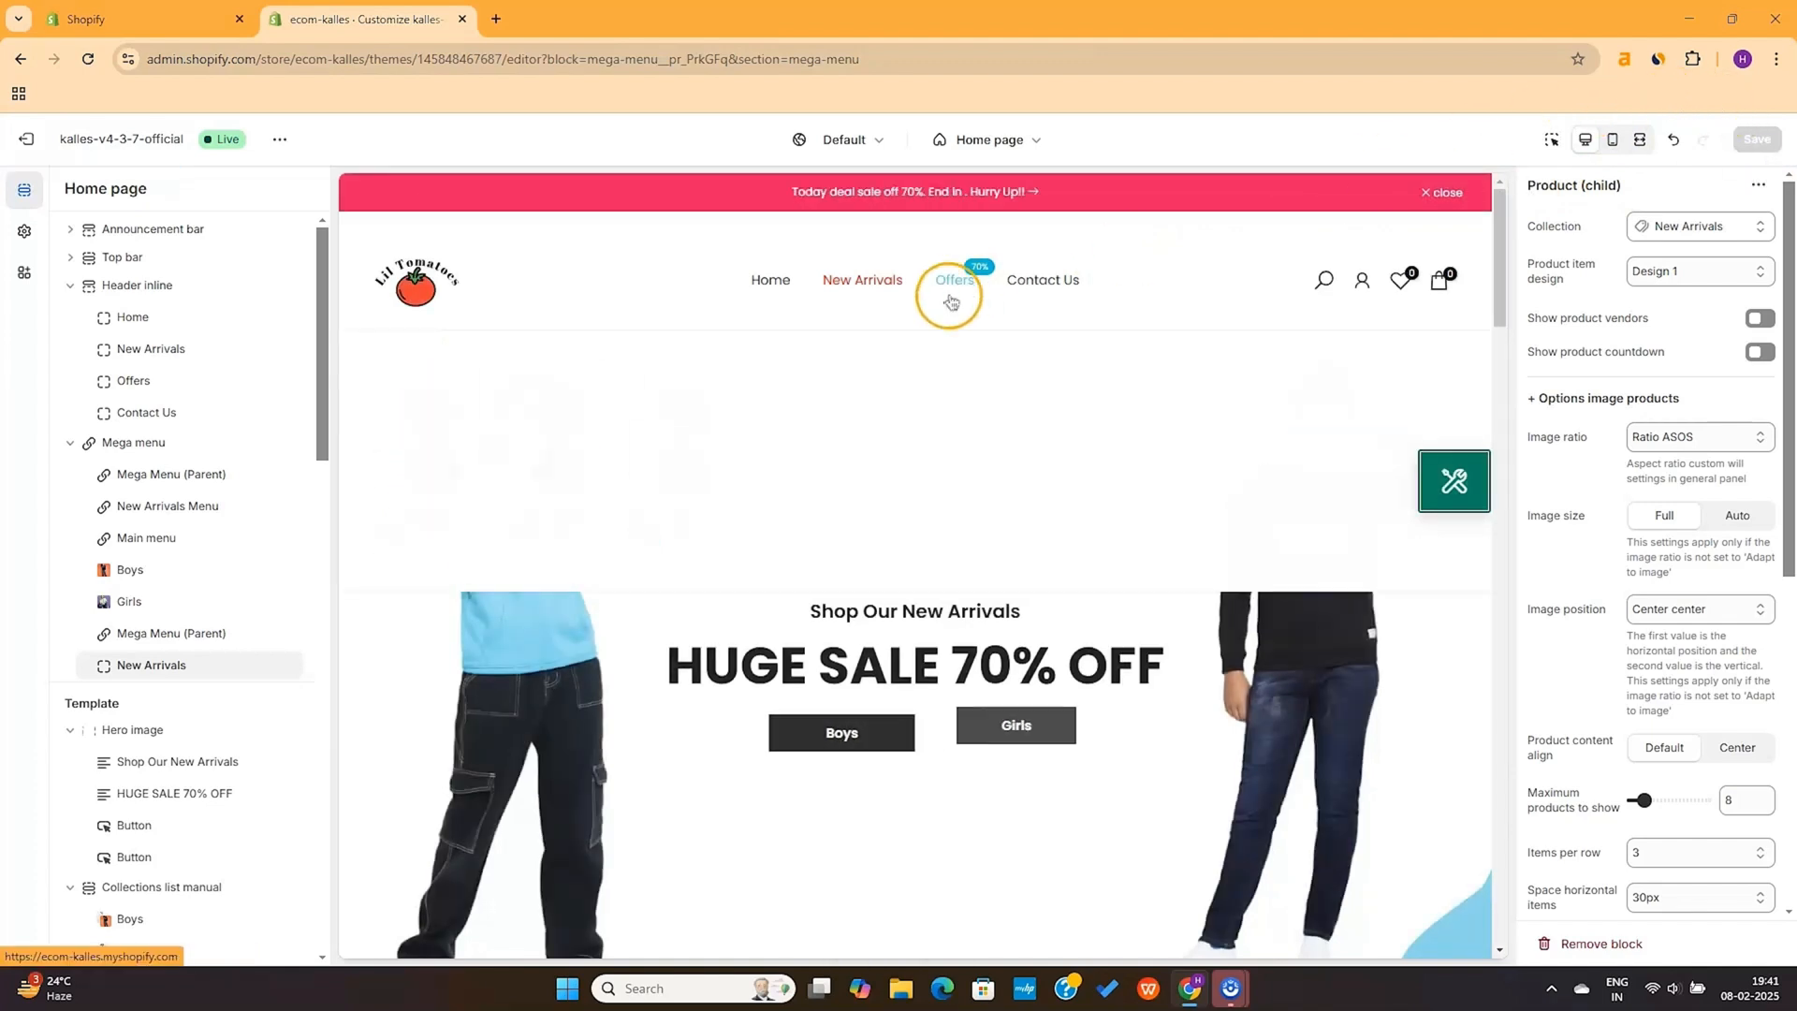
Set the column width of the New Arrivals product block in the Offers mega menu to 12/12 (100%) and save
mouse_move(951, 285)
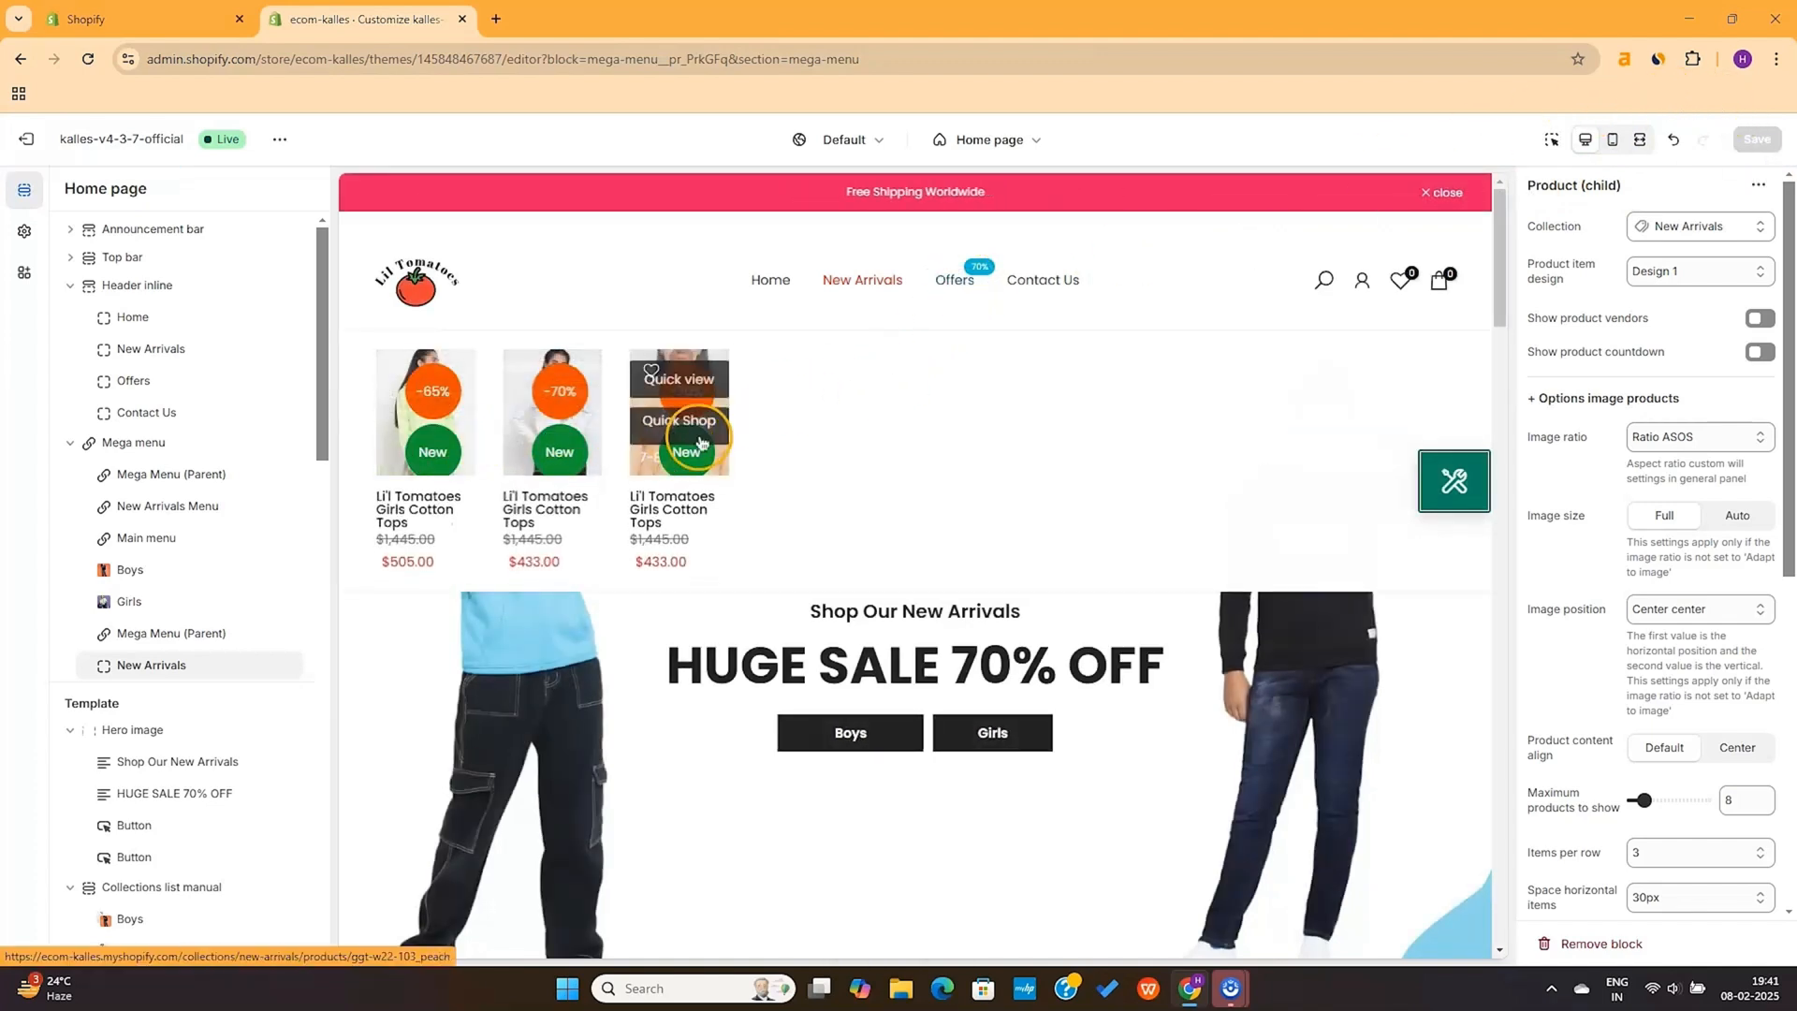
scroll(1666, 447, down, 5)
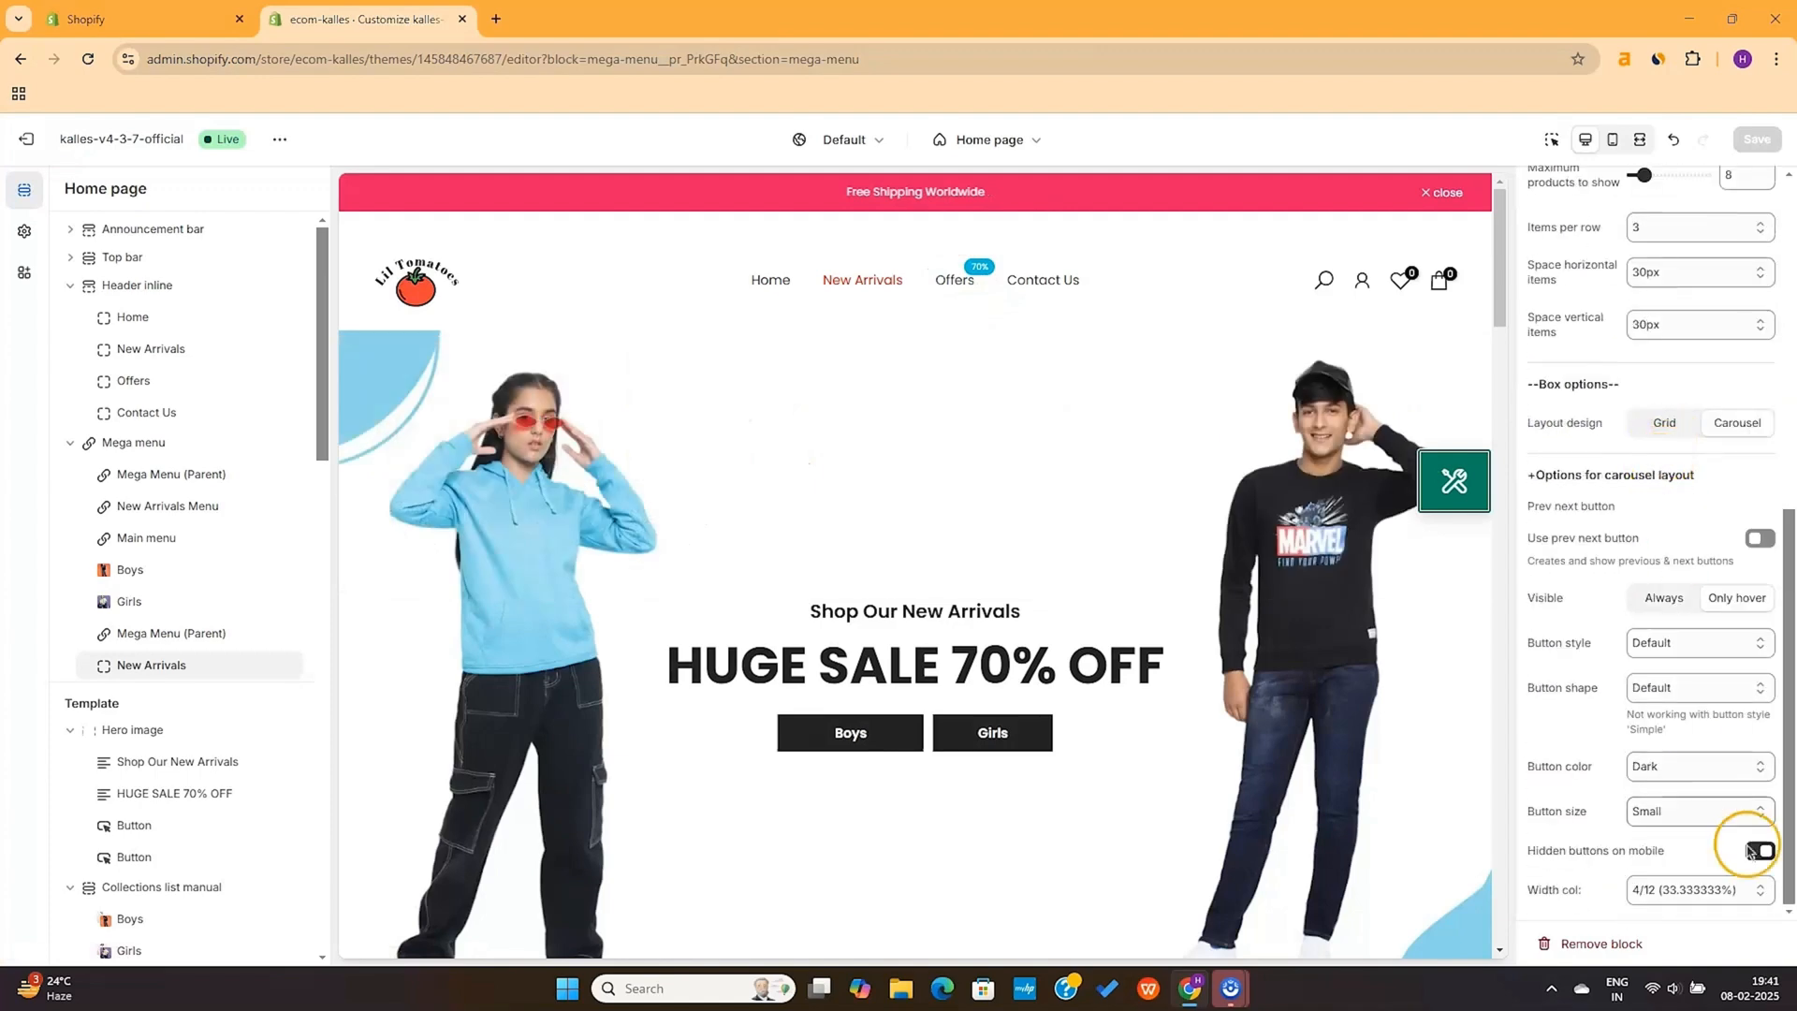
click(1715, 906)
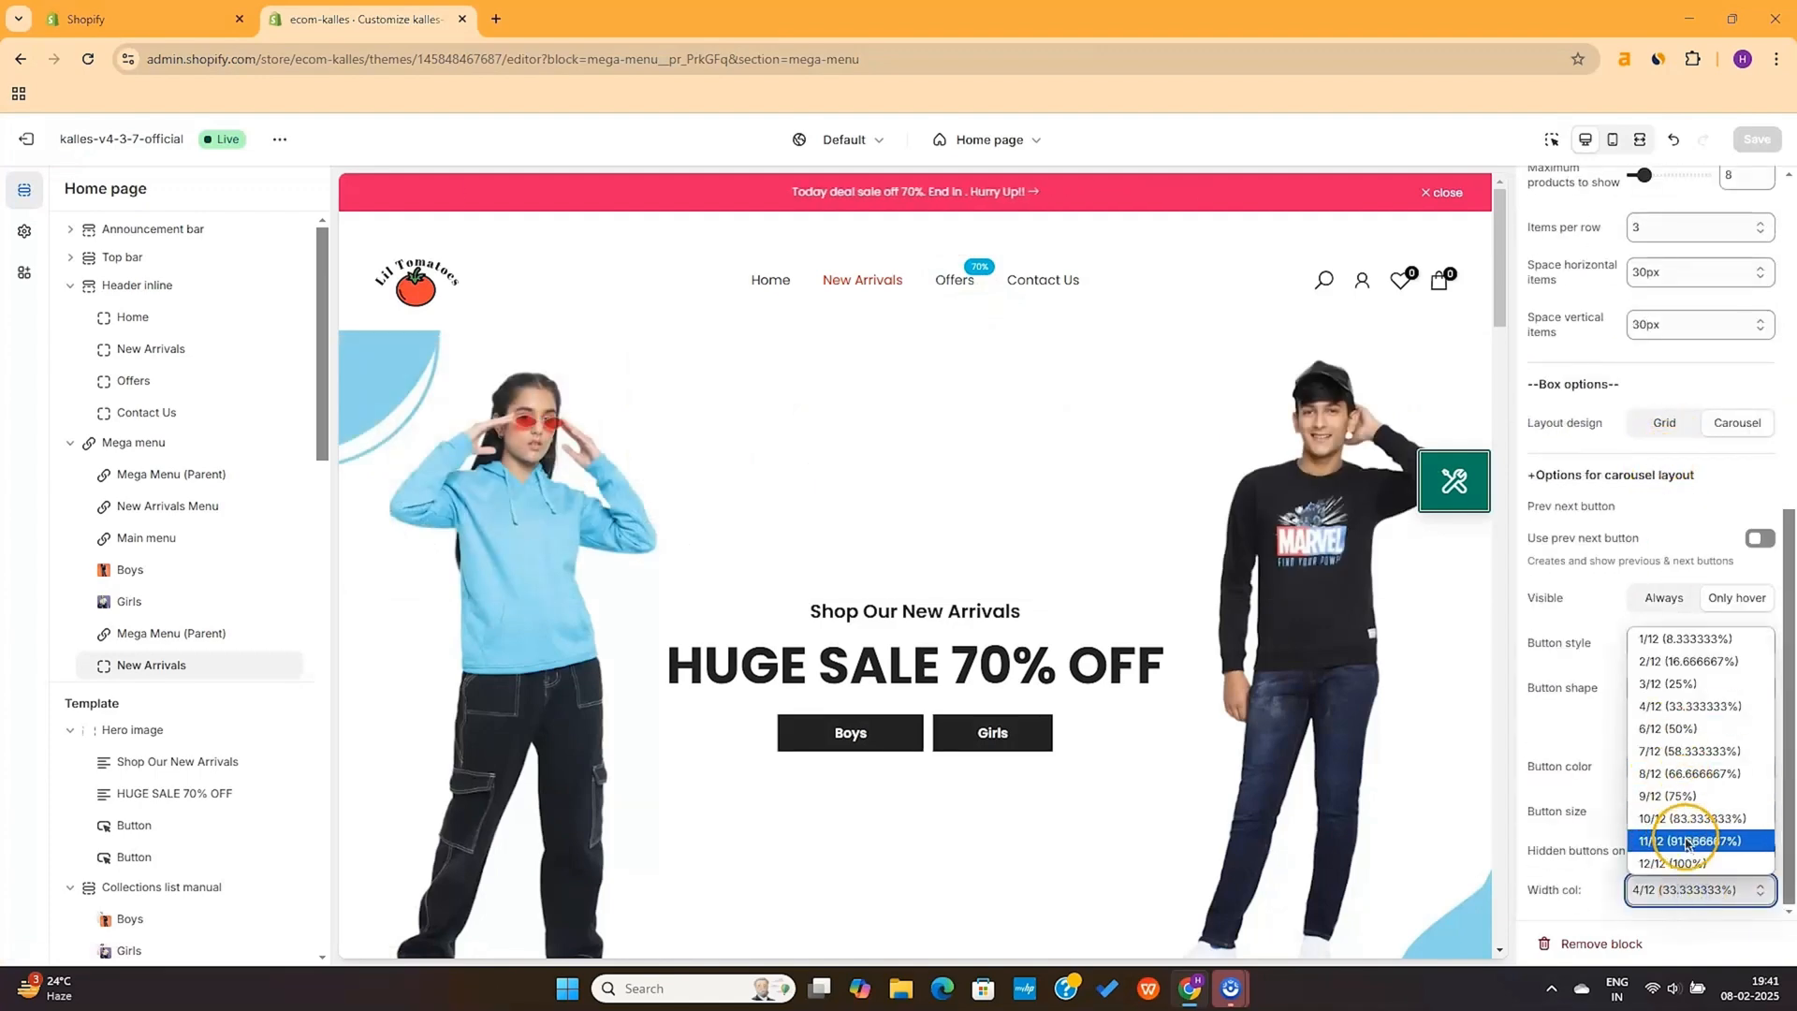
click(1688, 861)
key(ctrl+s)
mouse_move(953, 281)
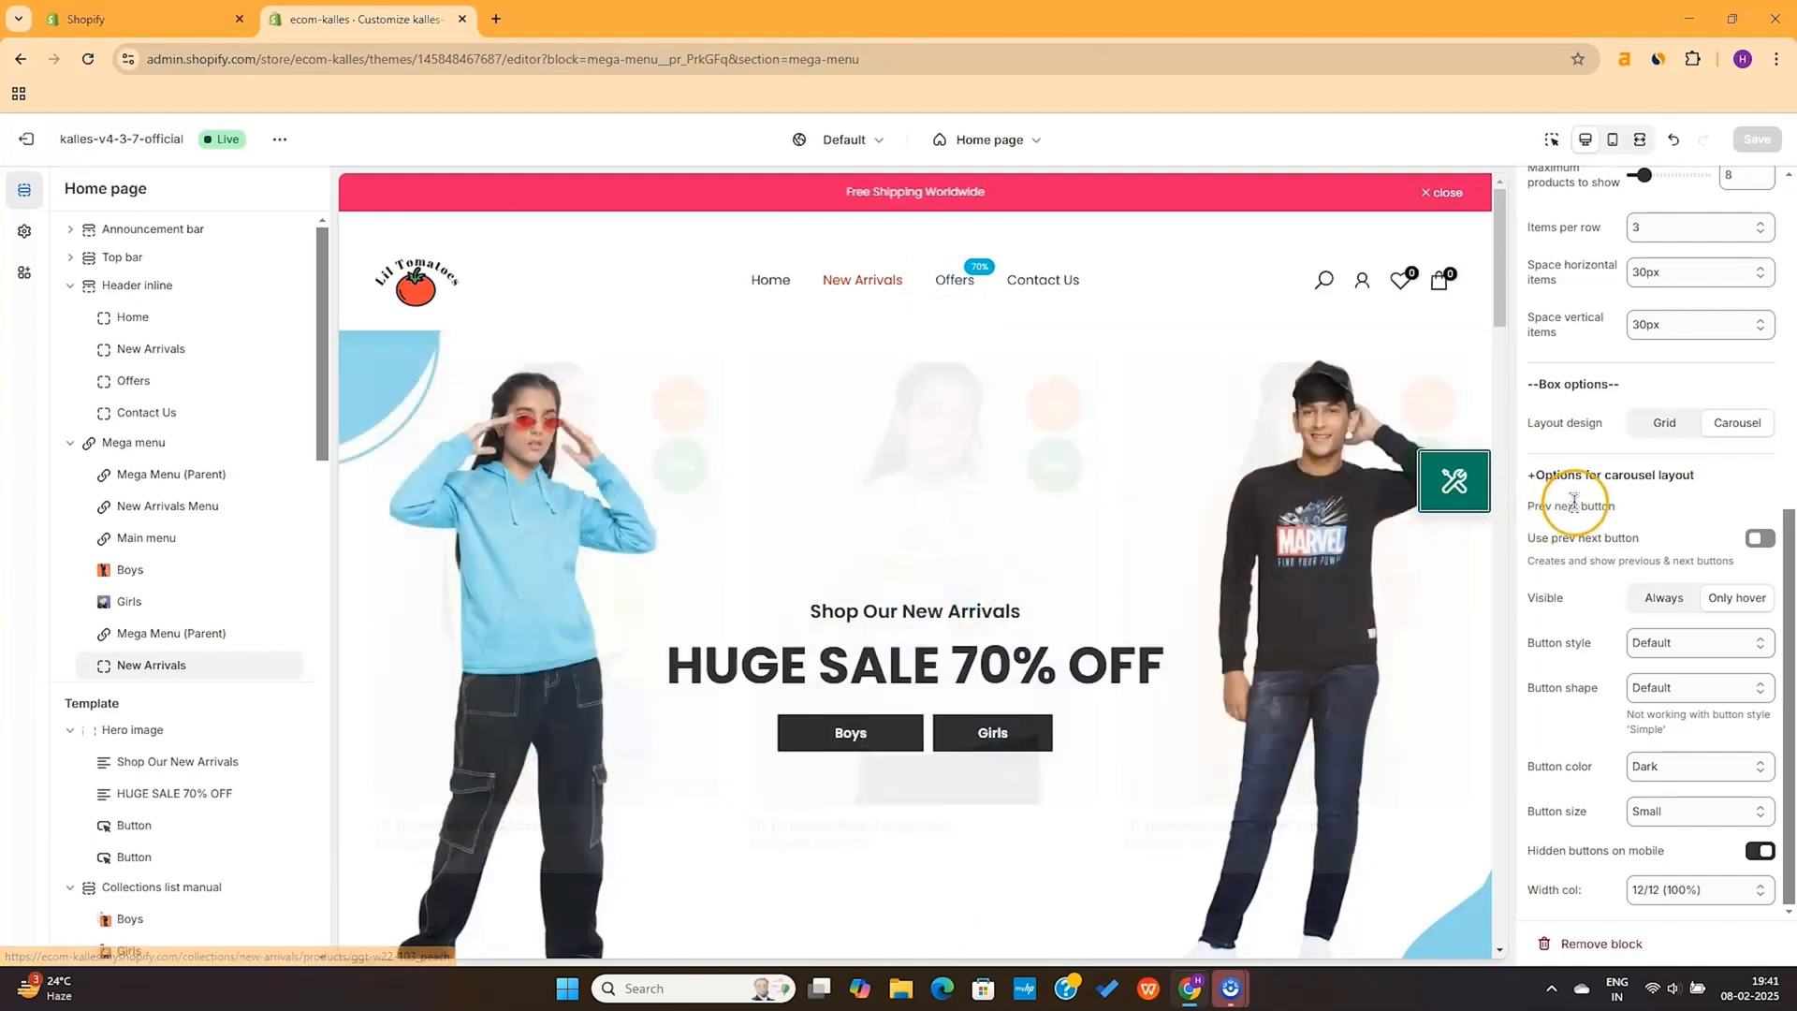
Set the product block's items per row to 5, save, and preview the Offers and New Arrivals mega menus
scroll(1638, 399, up, 2)
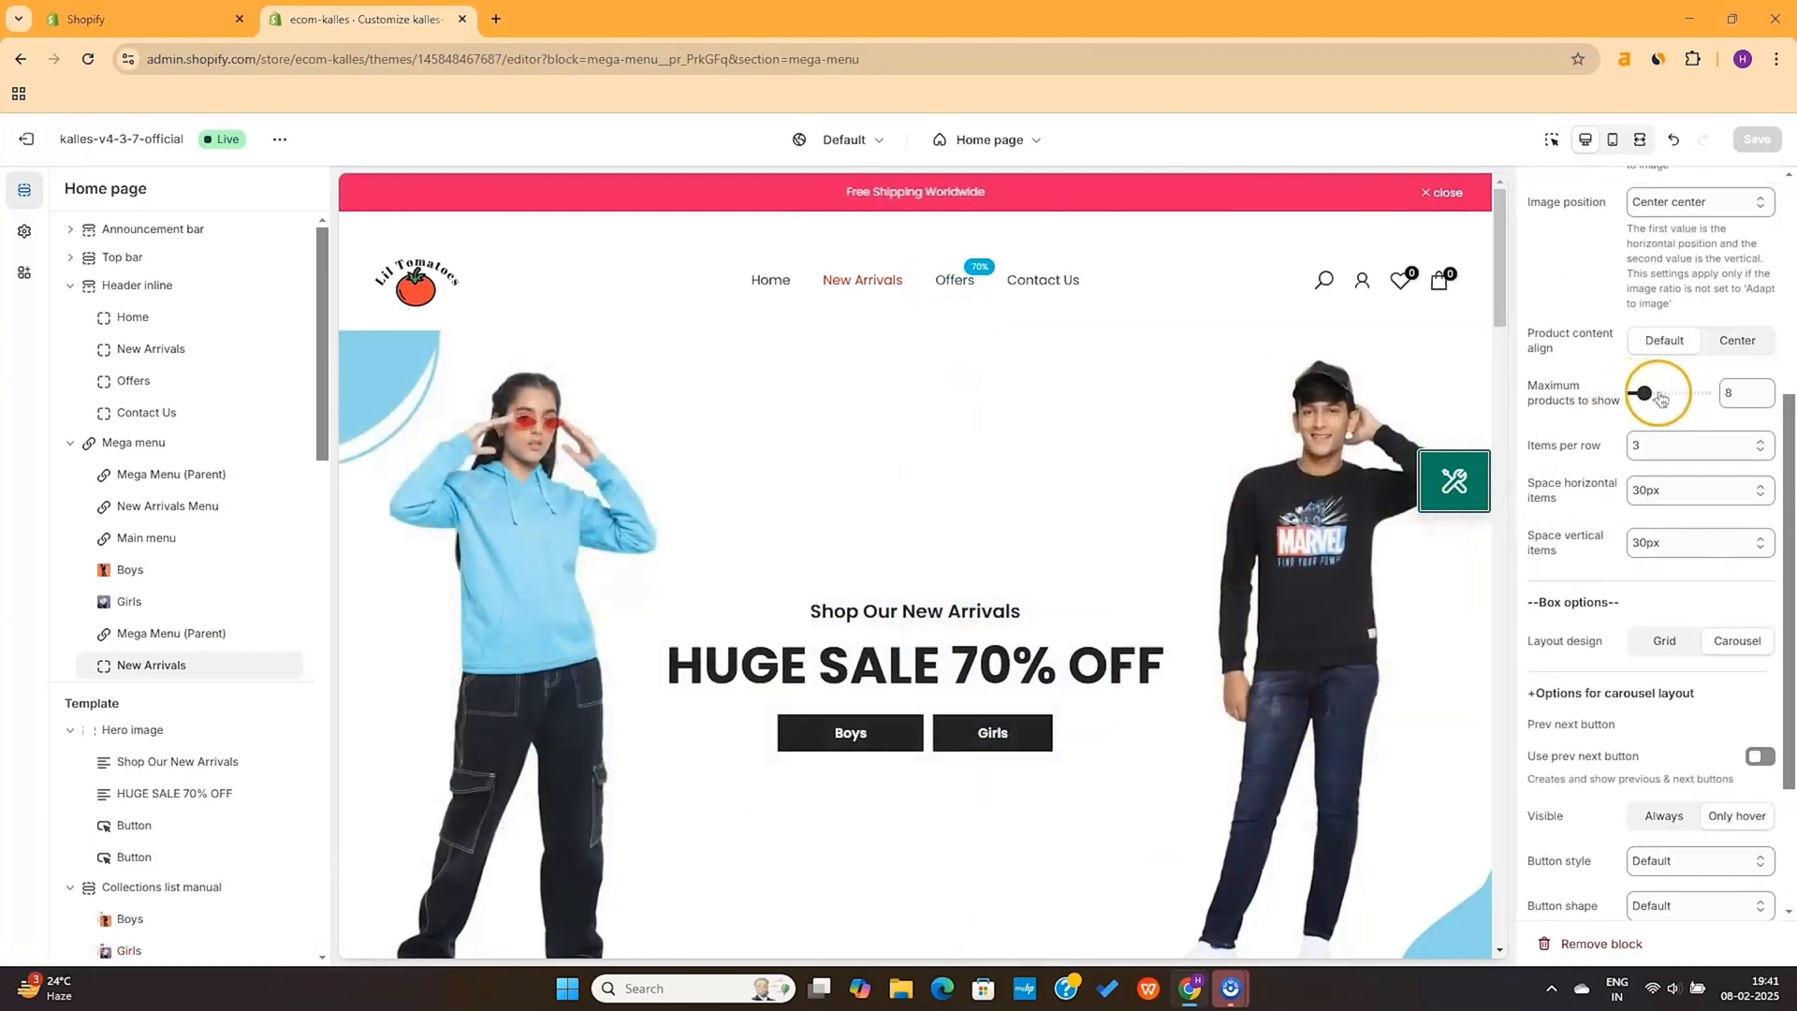
click(1734, 445)
click(1639, 562)
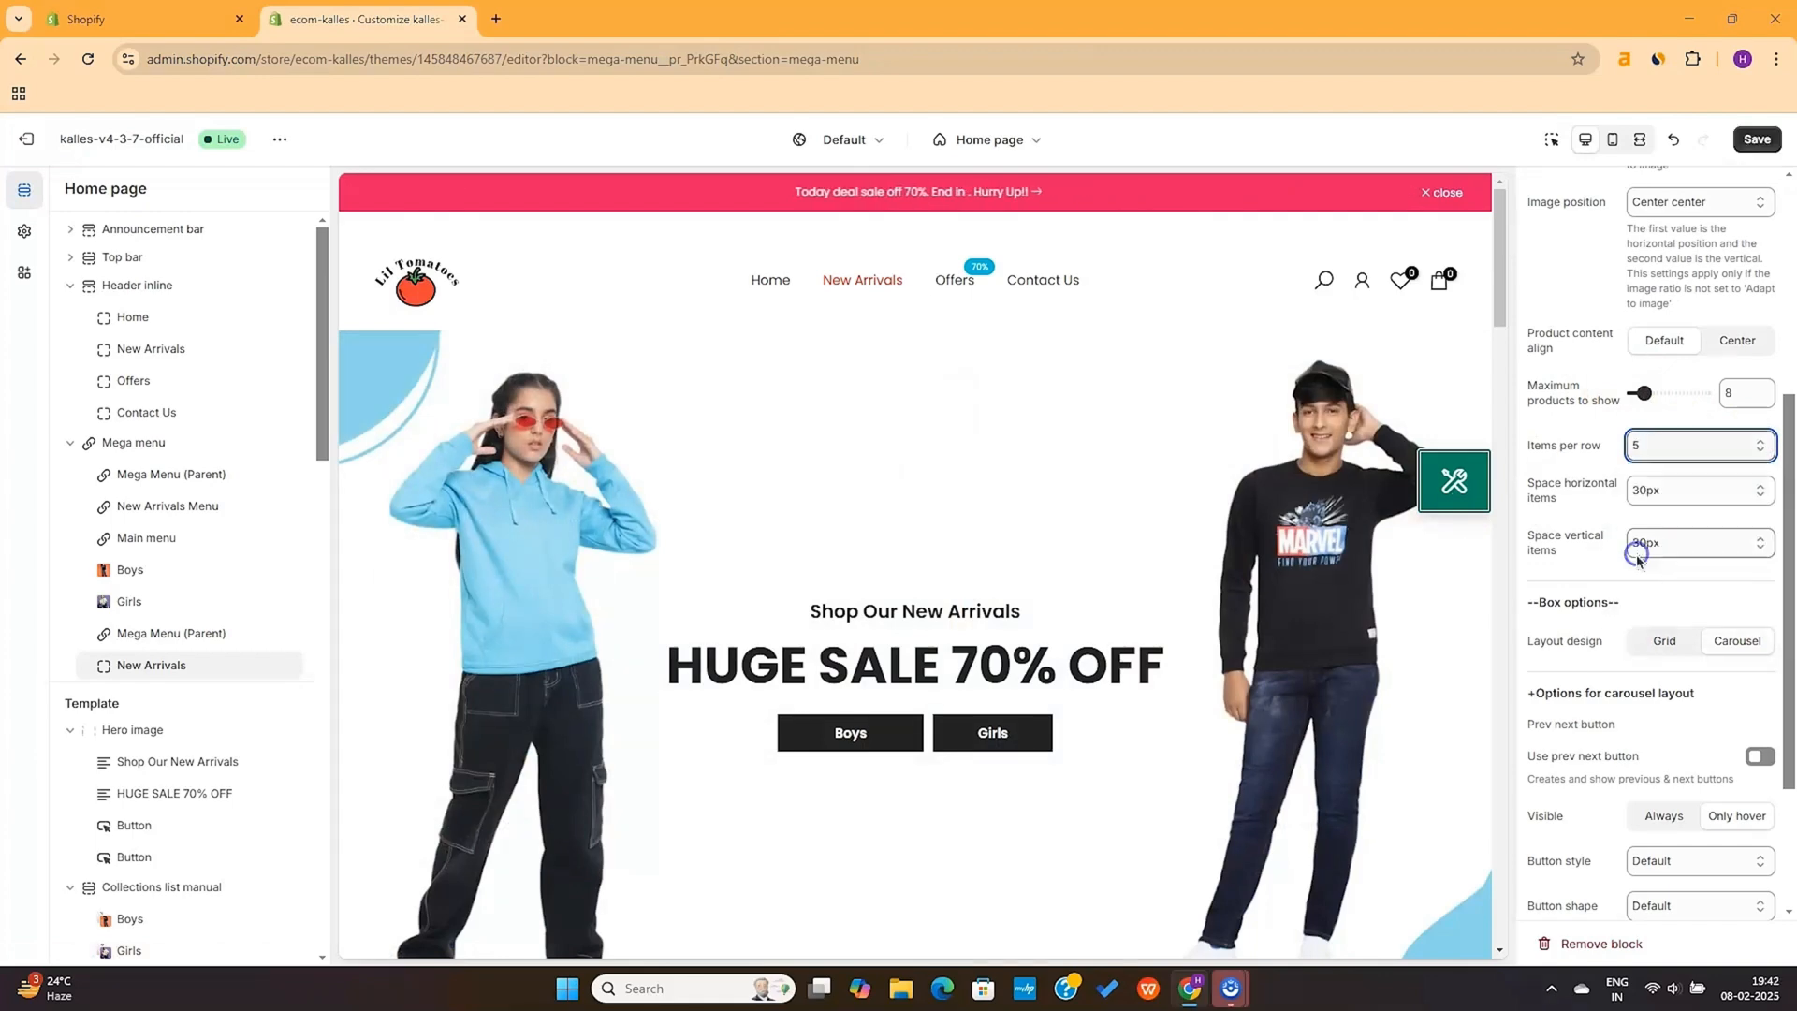
key(ctrl+s)
mouse_move(951, 283)
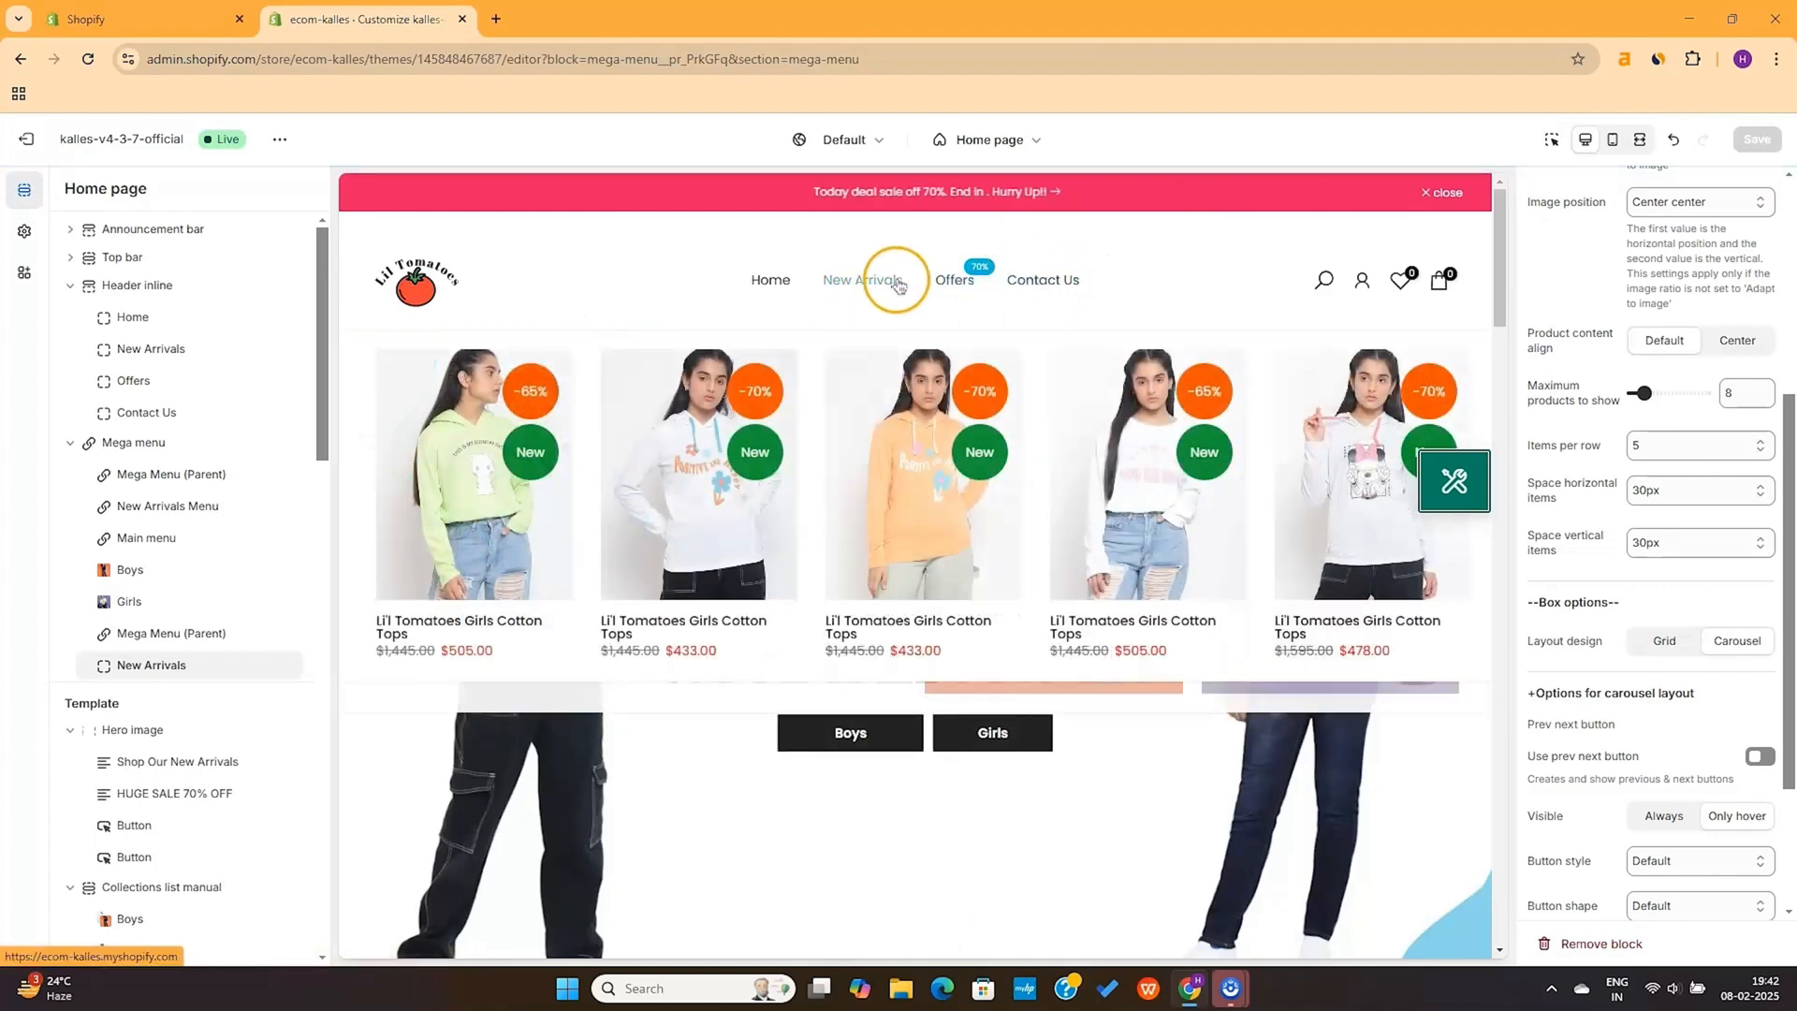
mouse_move(868, 288)
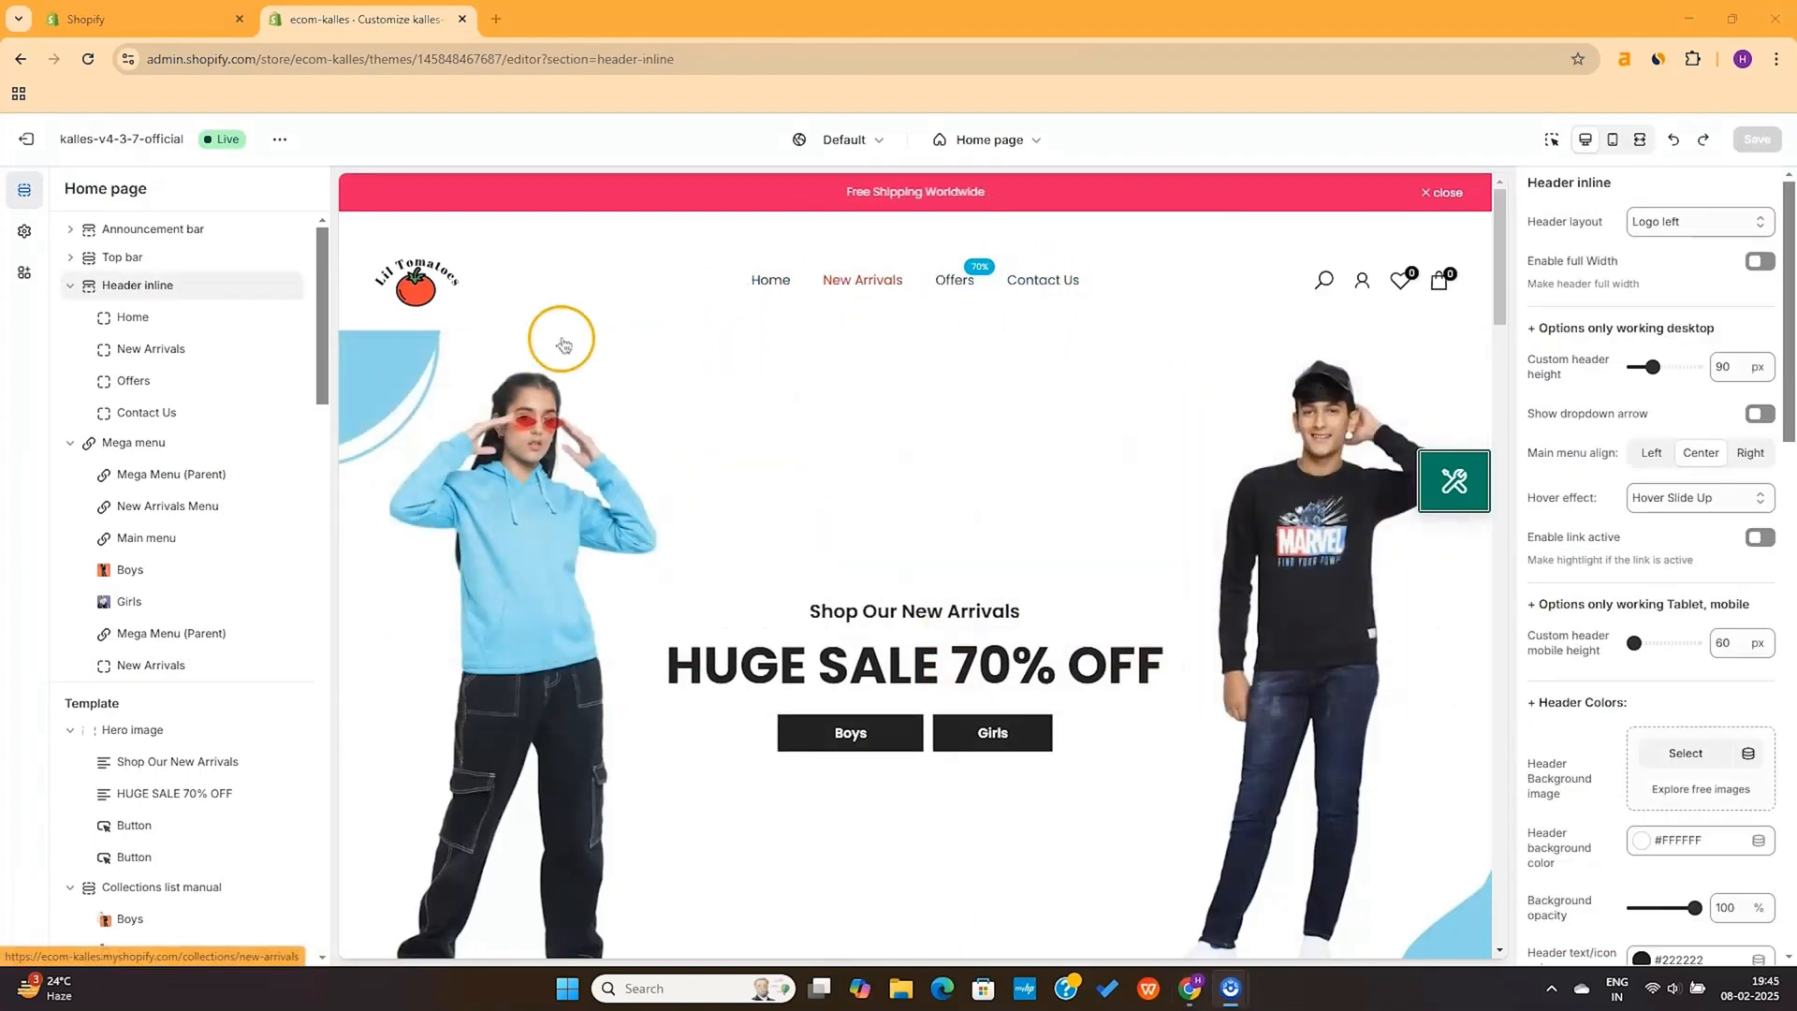
Collapse the Header inline and Mega menu sections and switch the store preview to the mobile layout
click(70, 285)
click(70, 316)
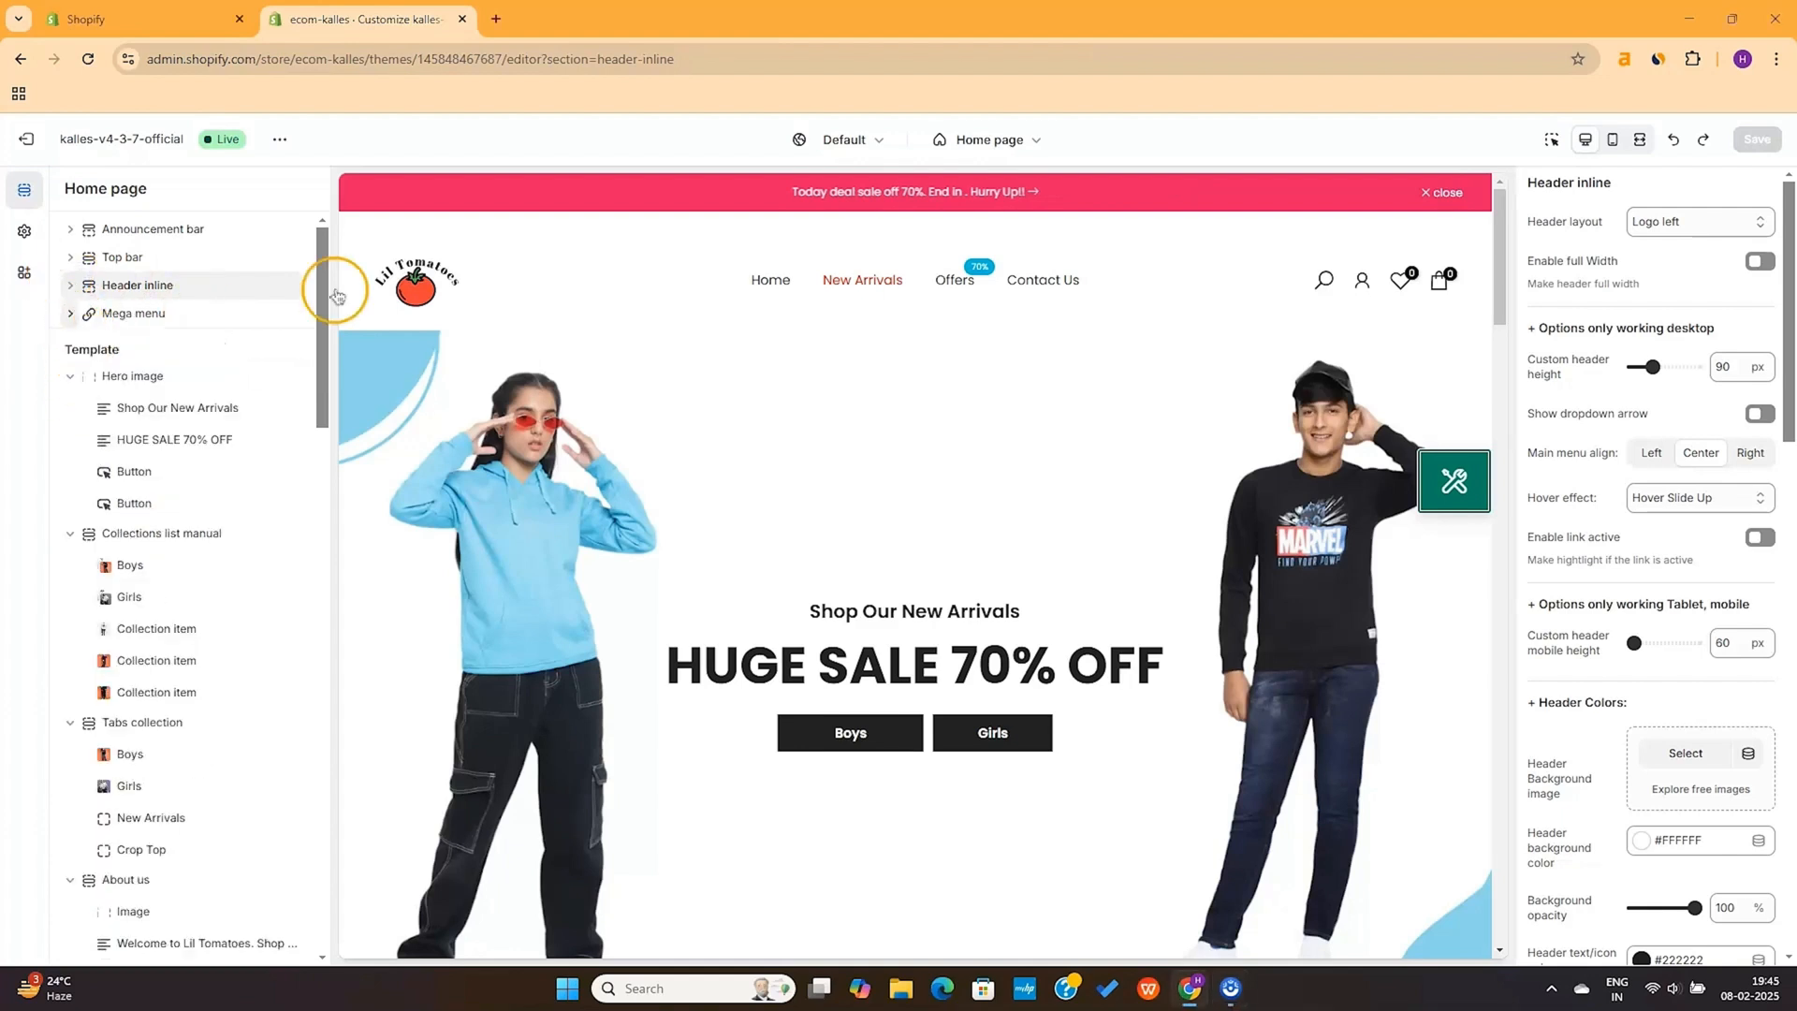
click(1613, 140)
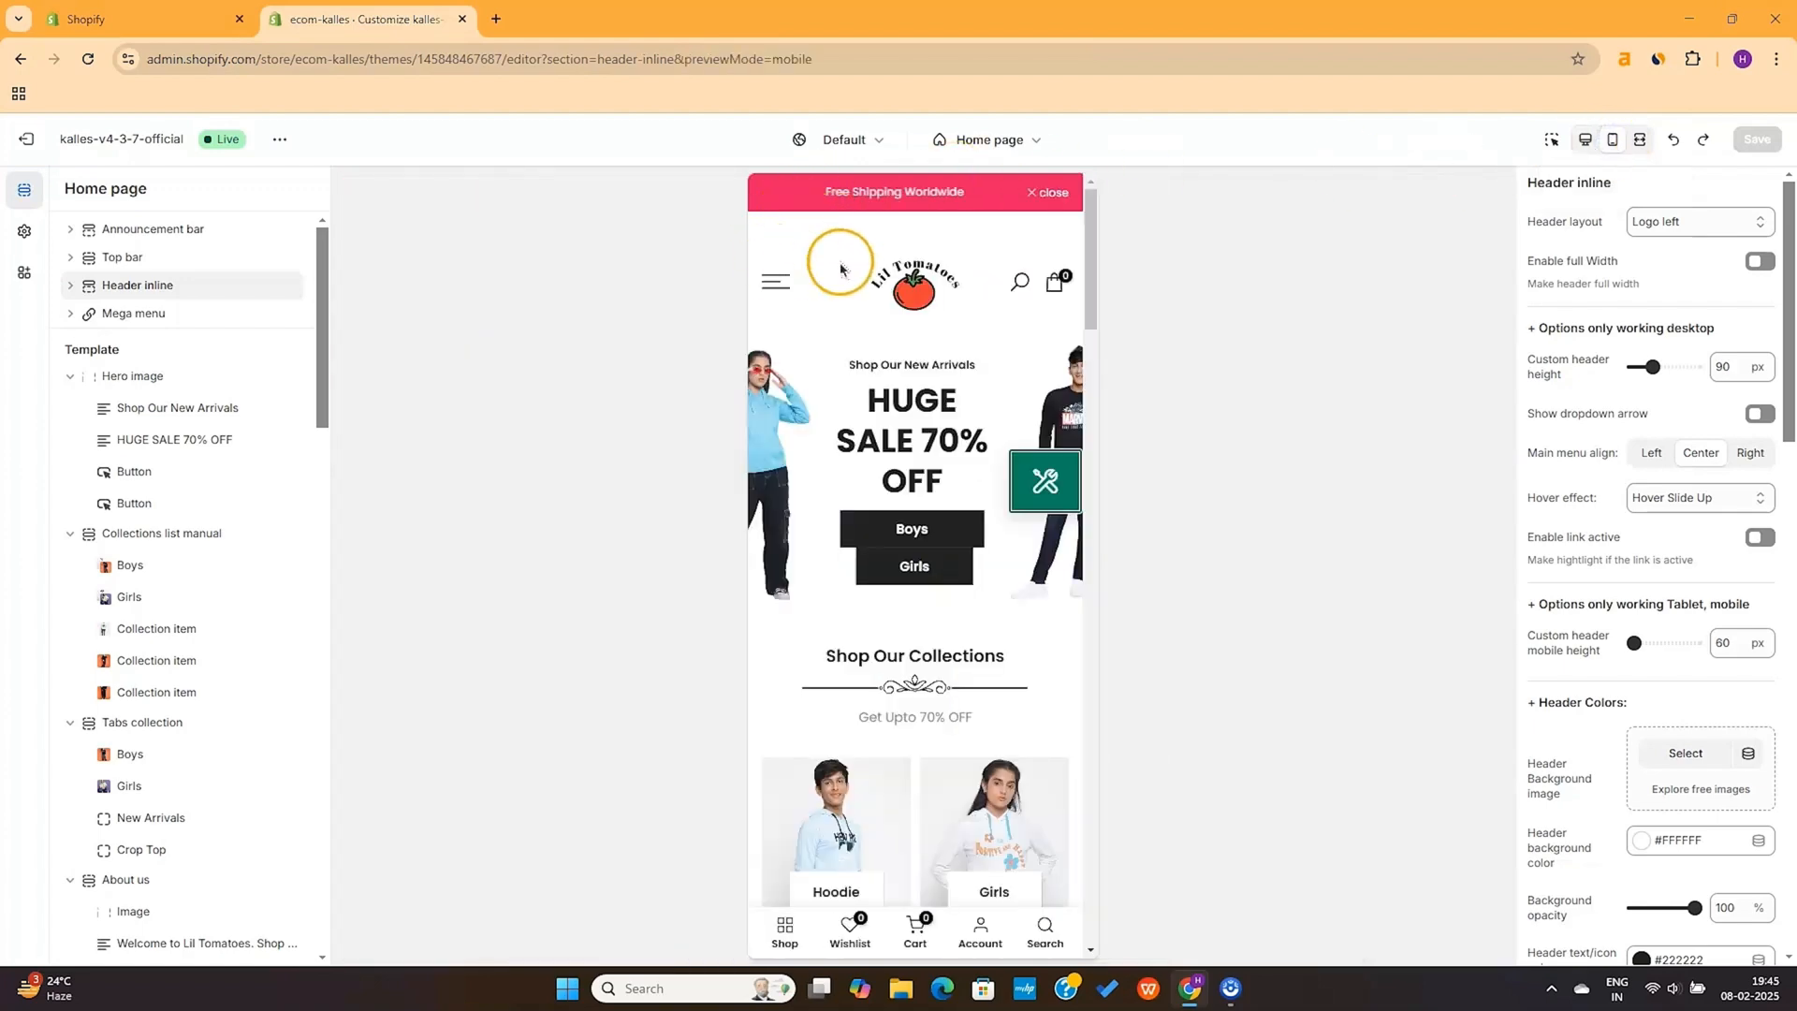
Examine the Menu and Categories lists in the mobile navigation drawer, and close the drawer
click(775, 281)
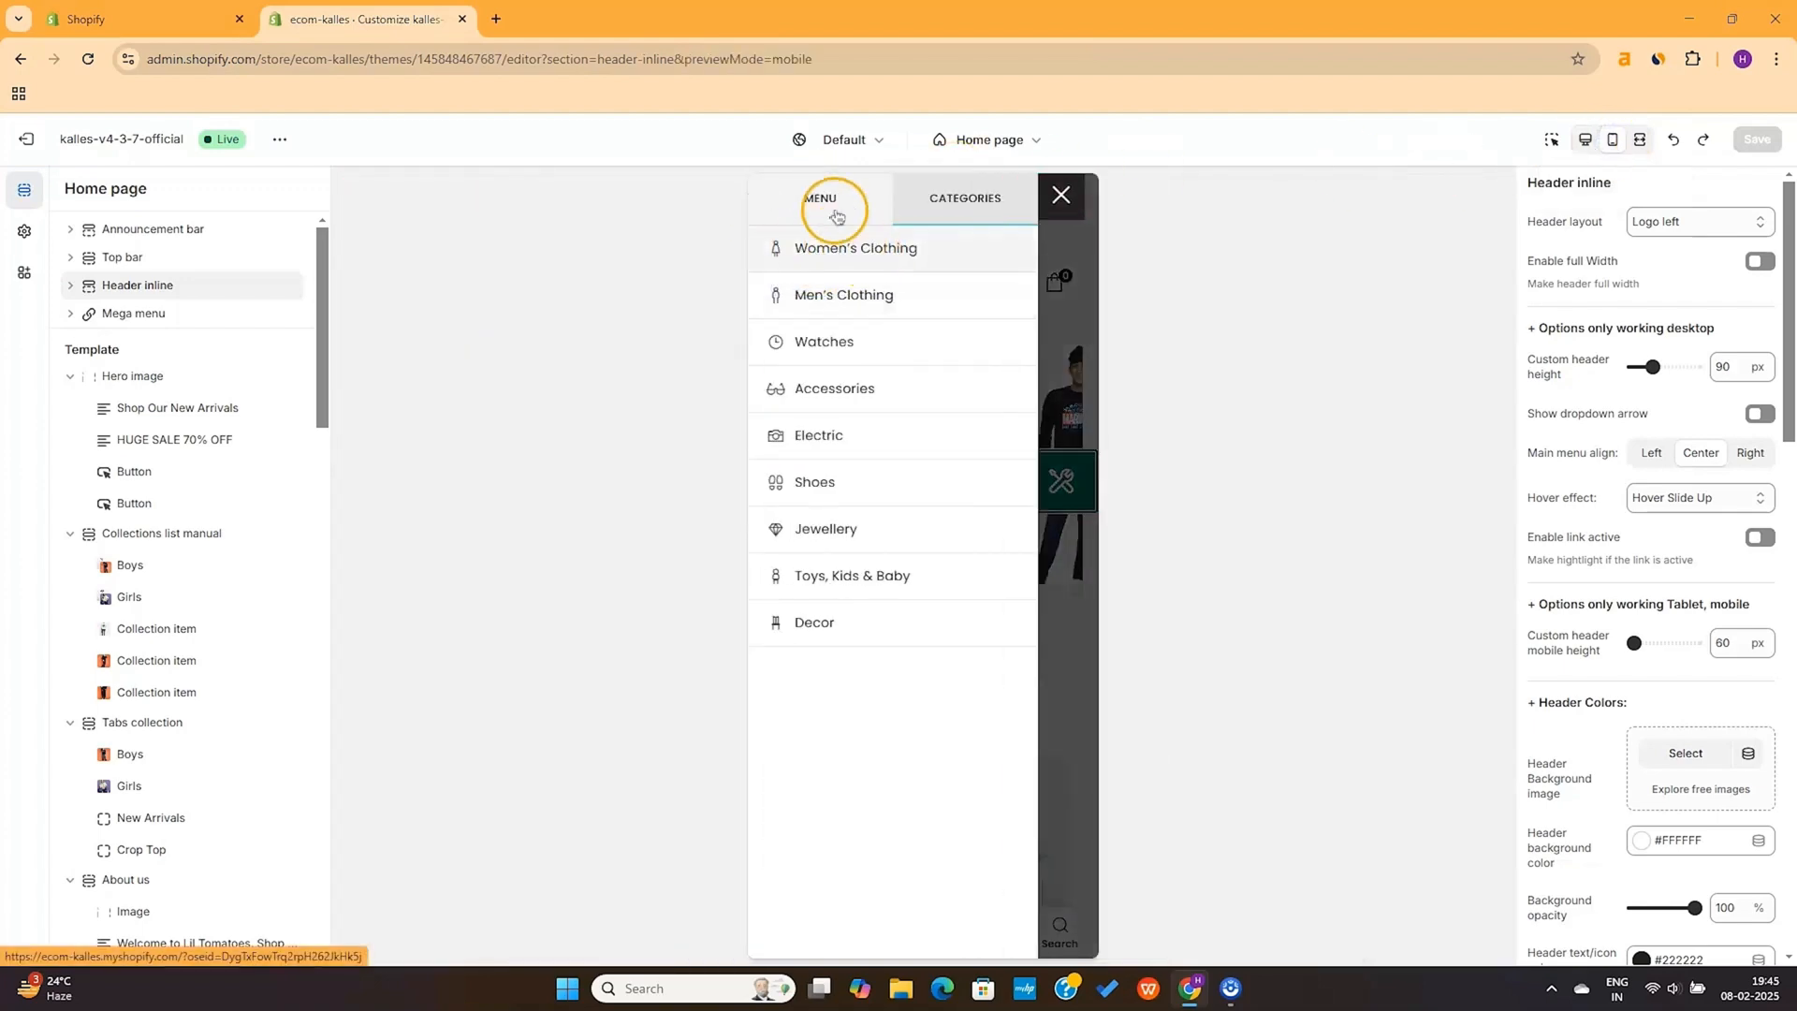
click(836, 216)
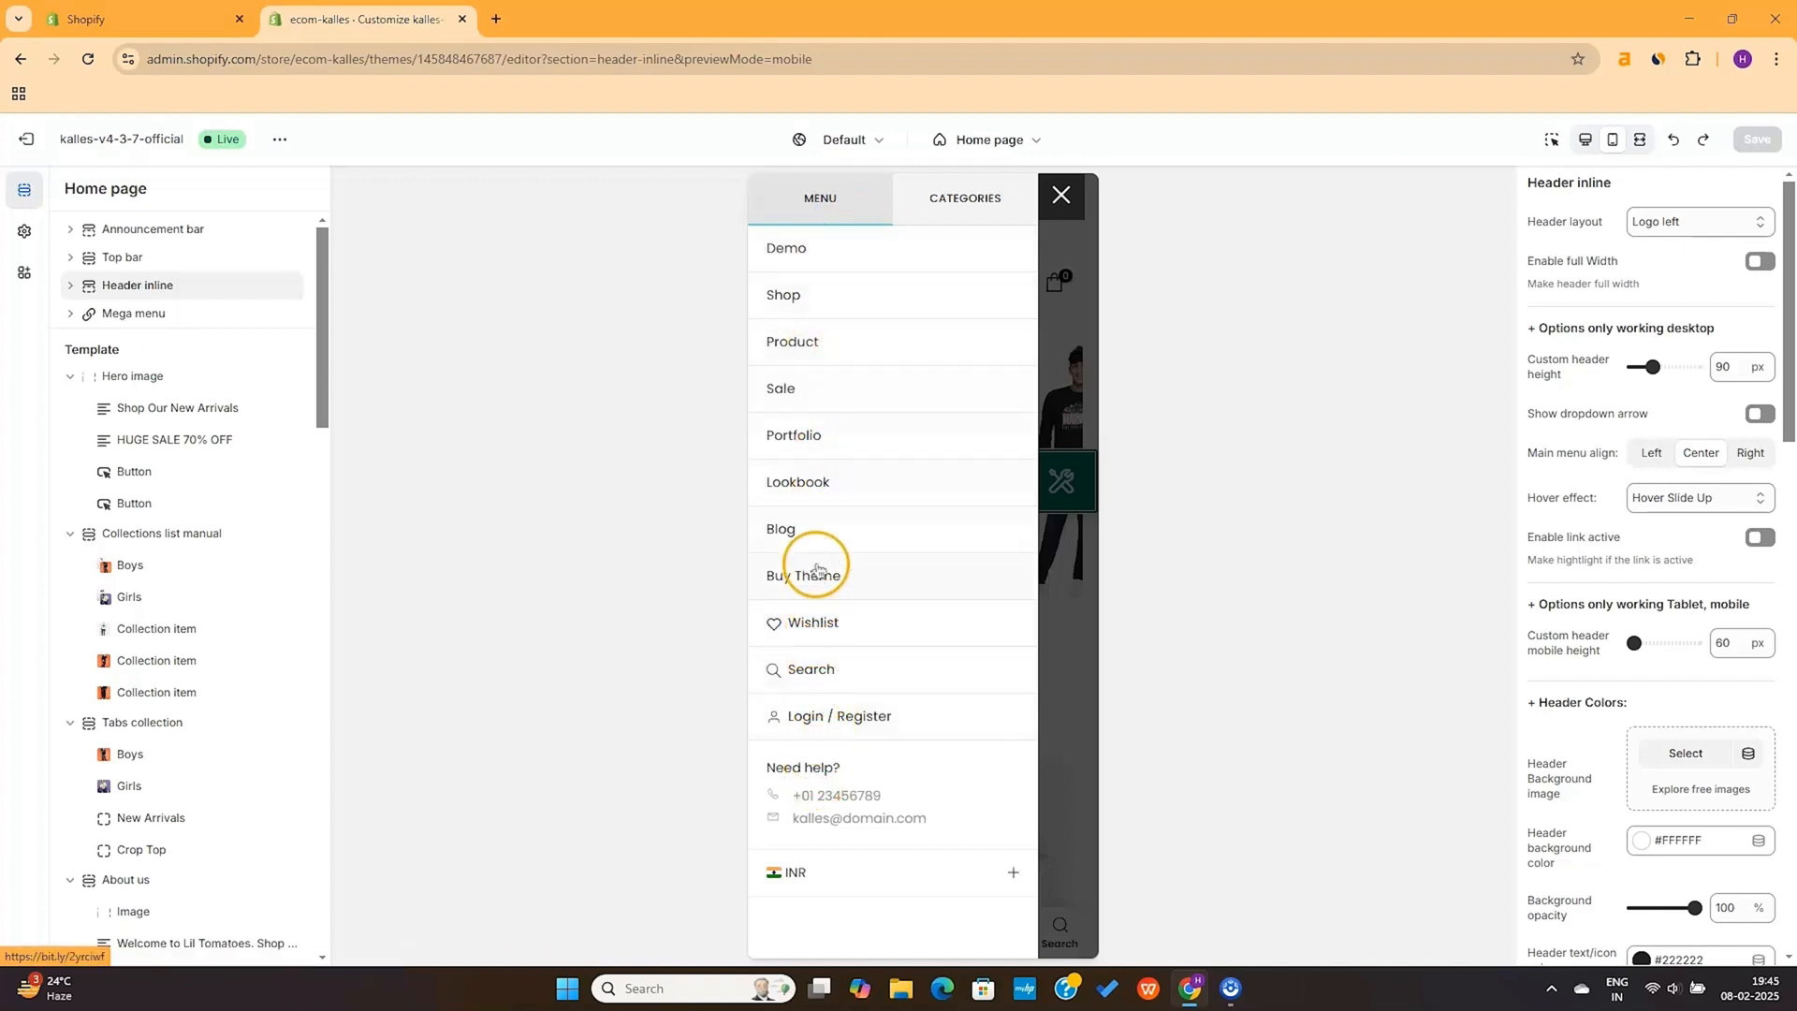
click(985, 200)
click(829, 201)
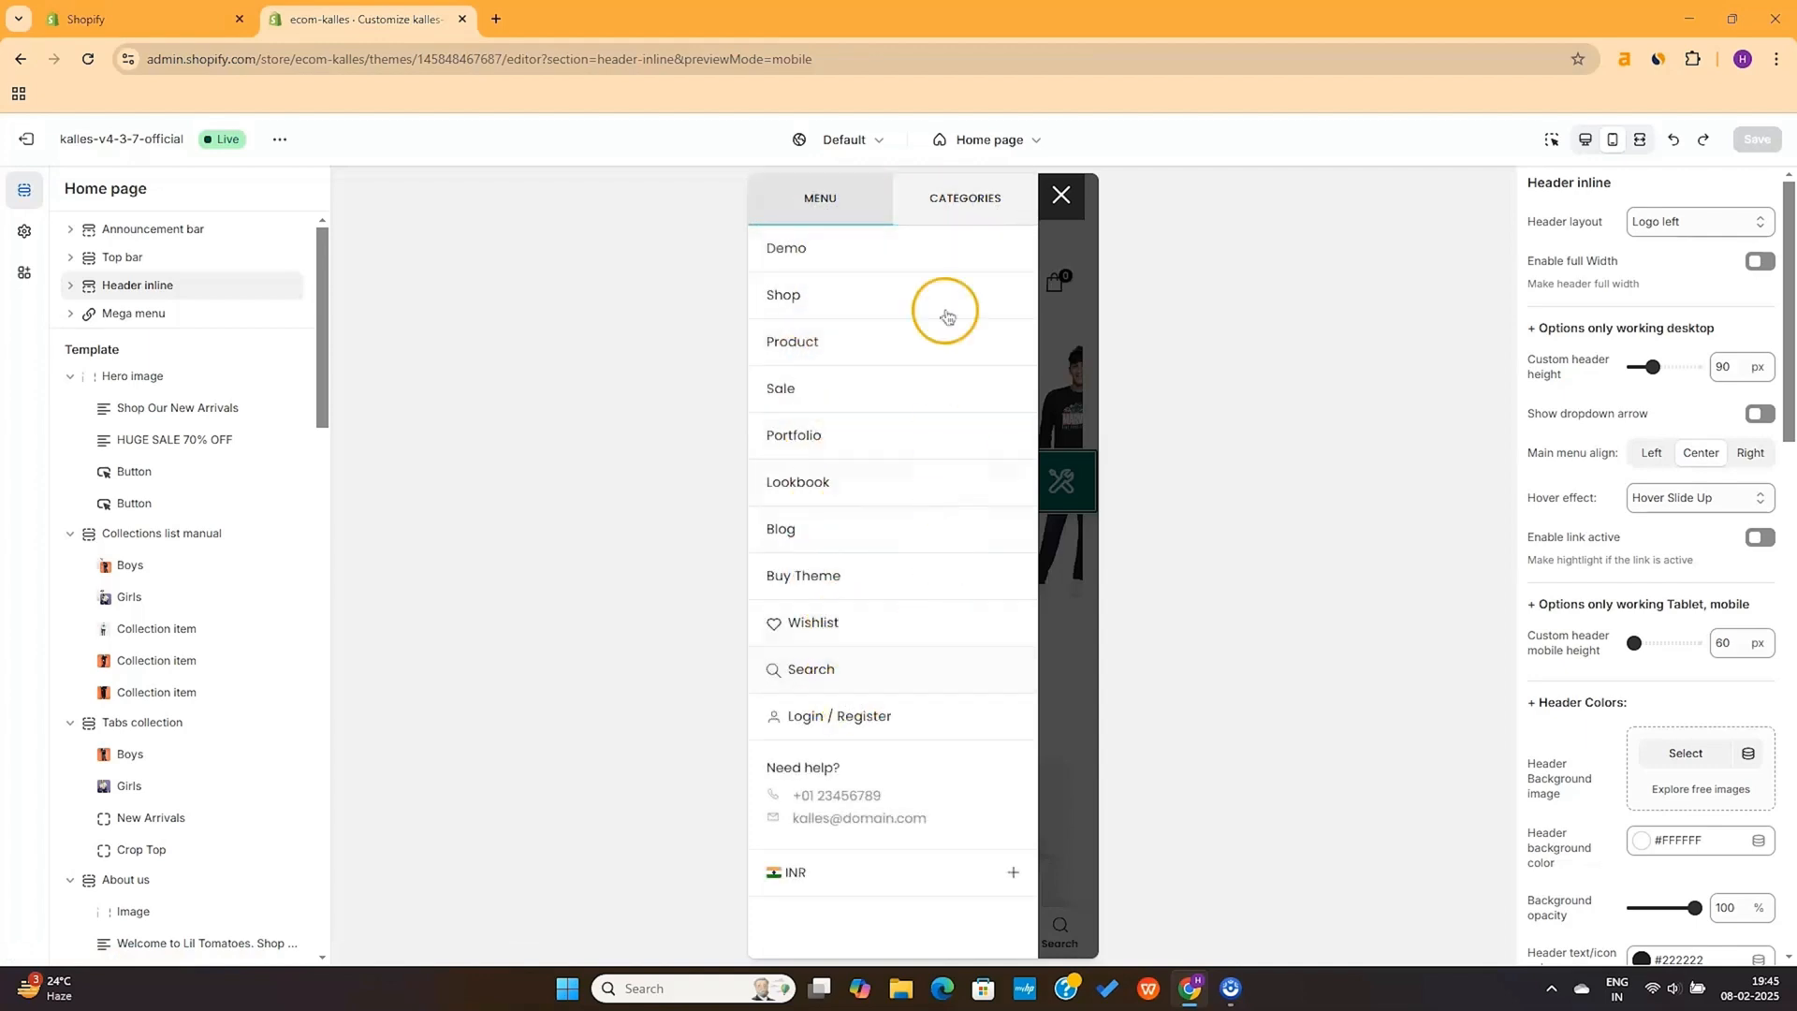
click(1063, 198)
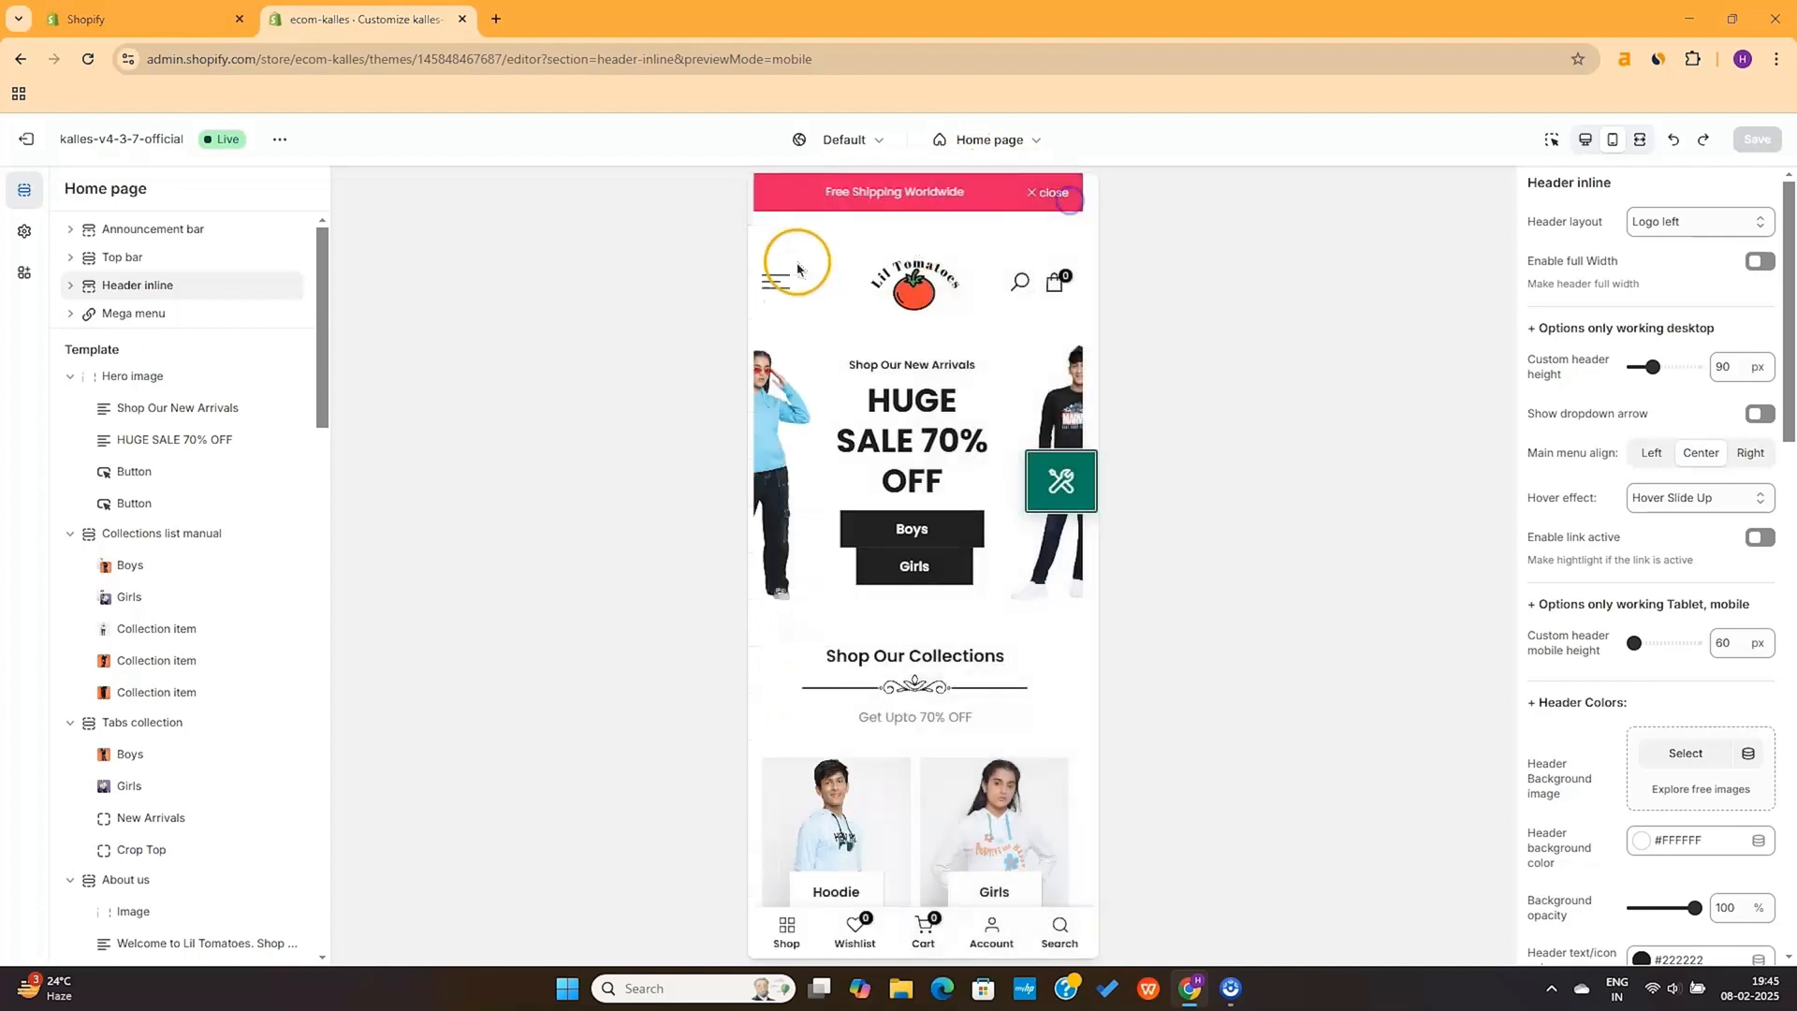
click(857, 315)
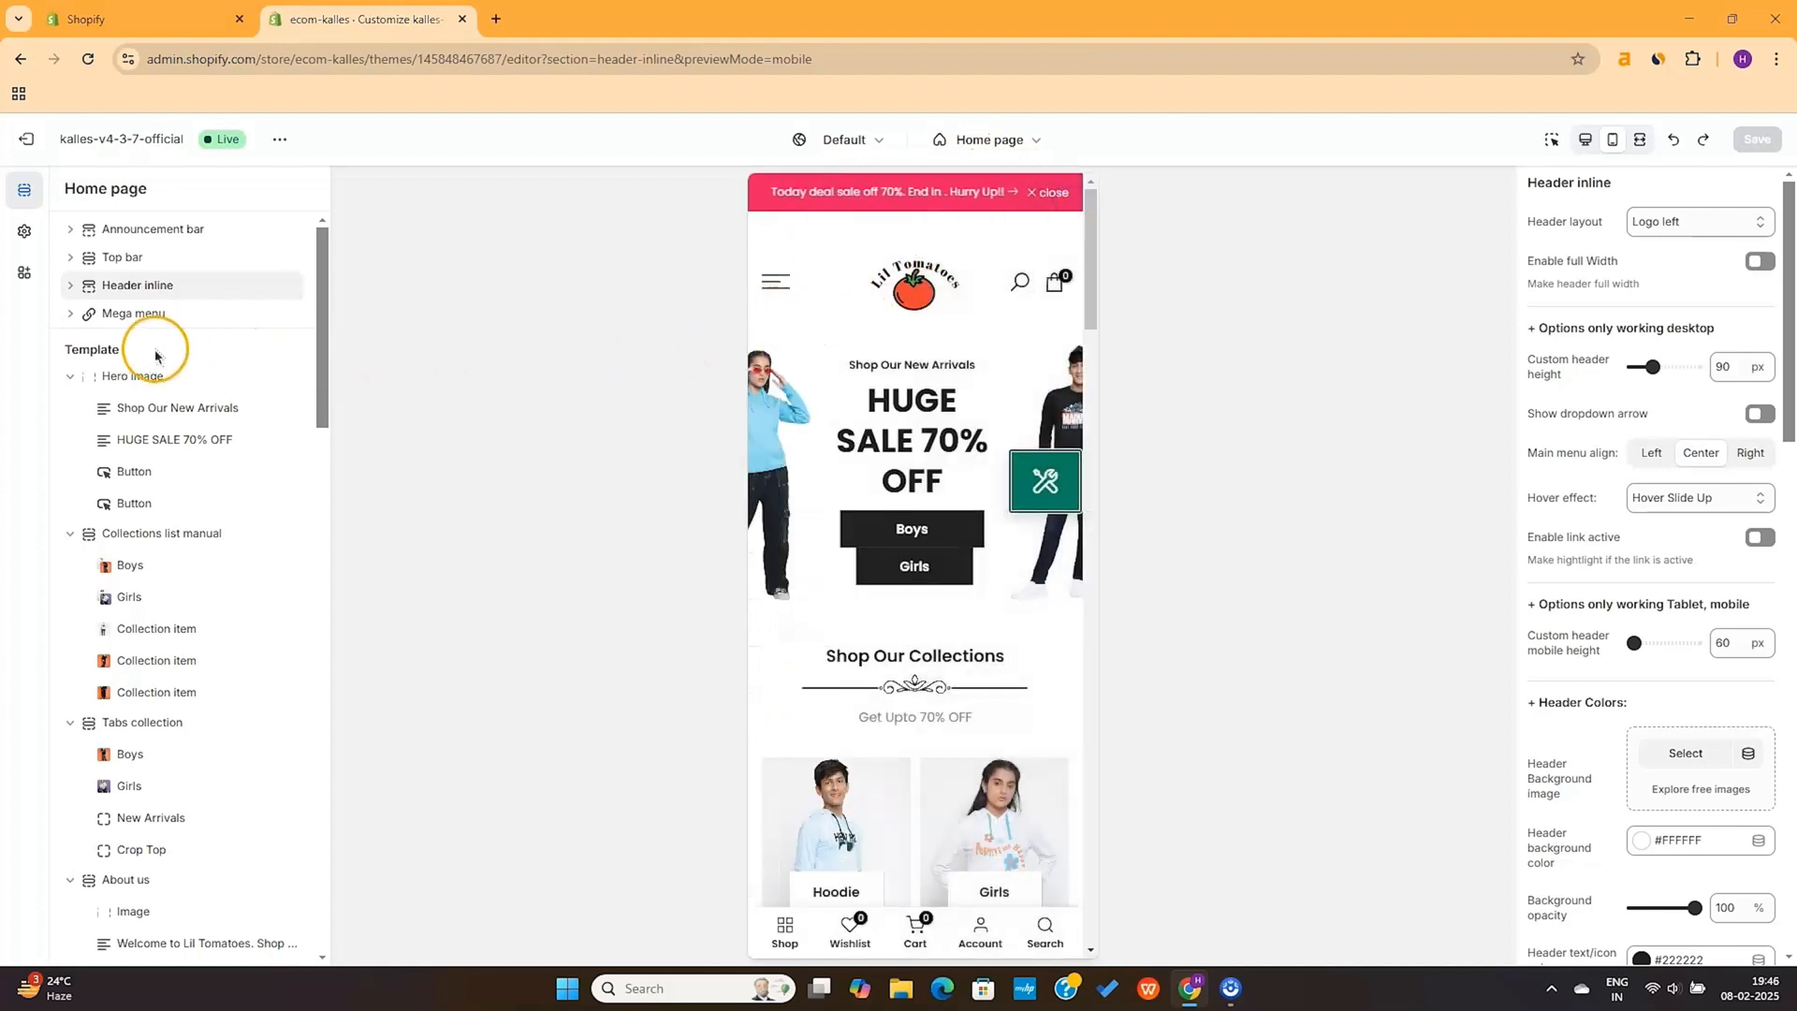
Find the Mobile Menu section below the Footer and Bottom bar sections and open it
drag(320, 313, 316, 847)
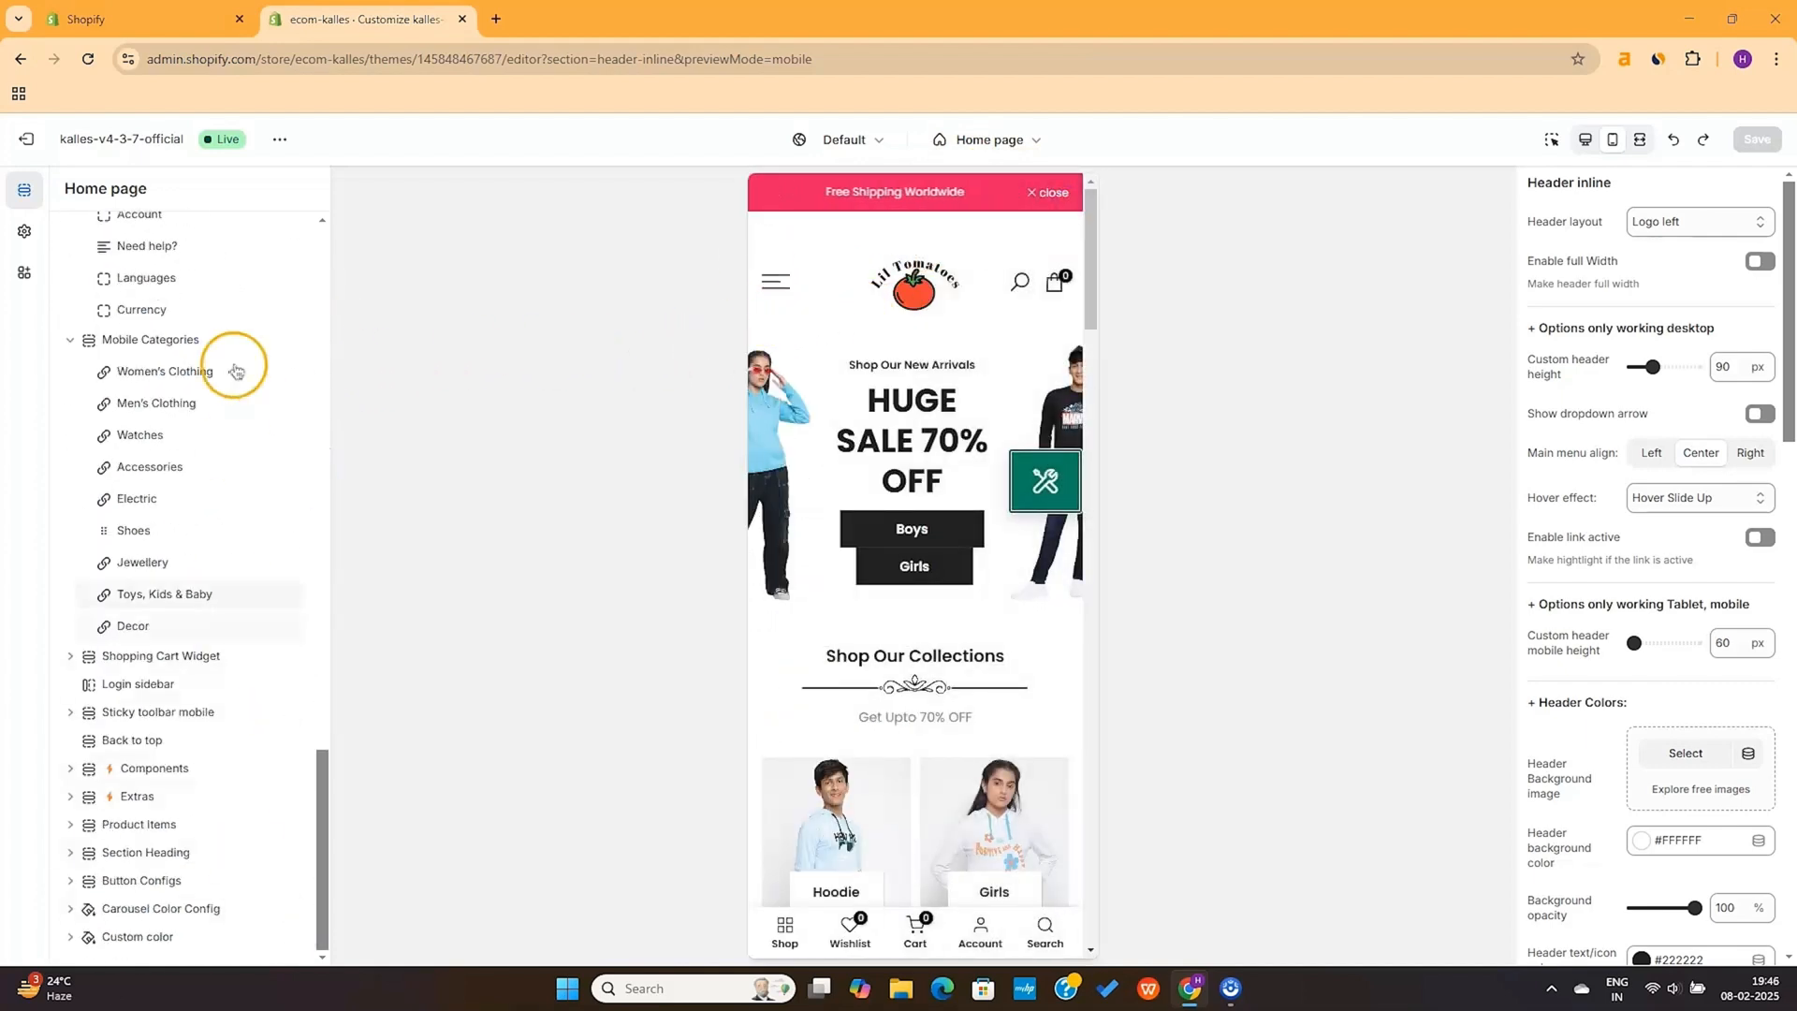
scroll(155, 446, up, 7)
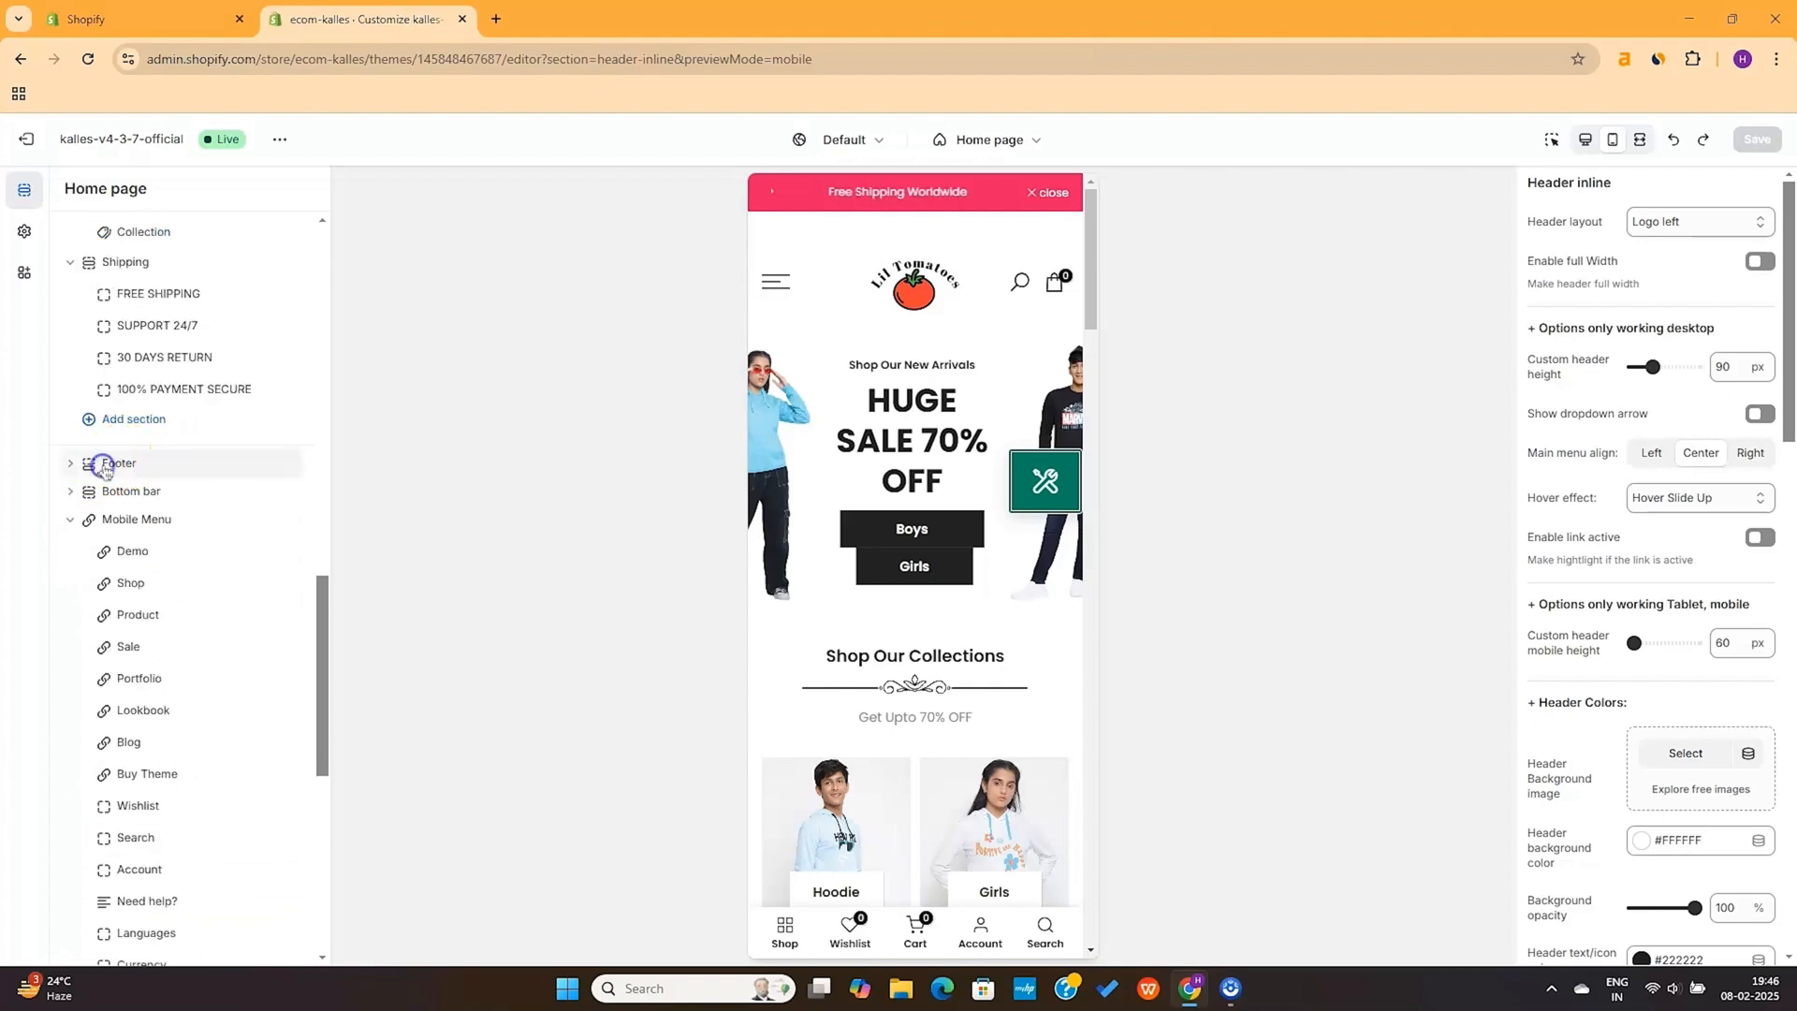
click(131, 464)
click(71, 464)
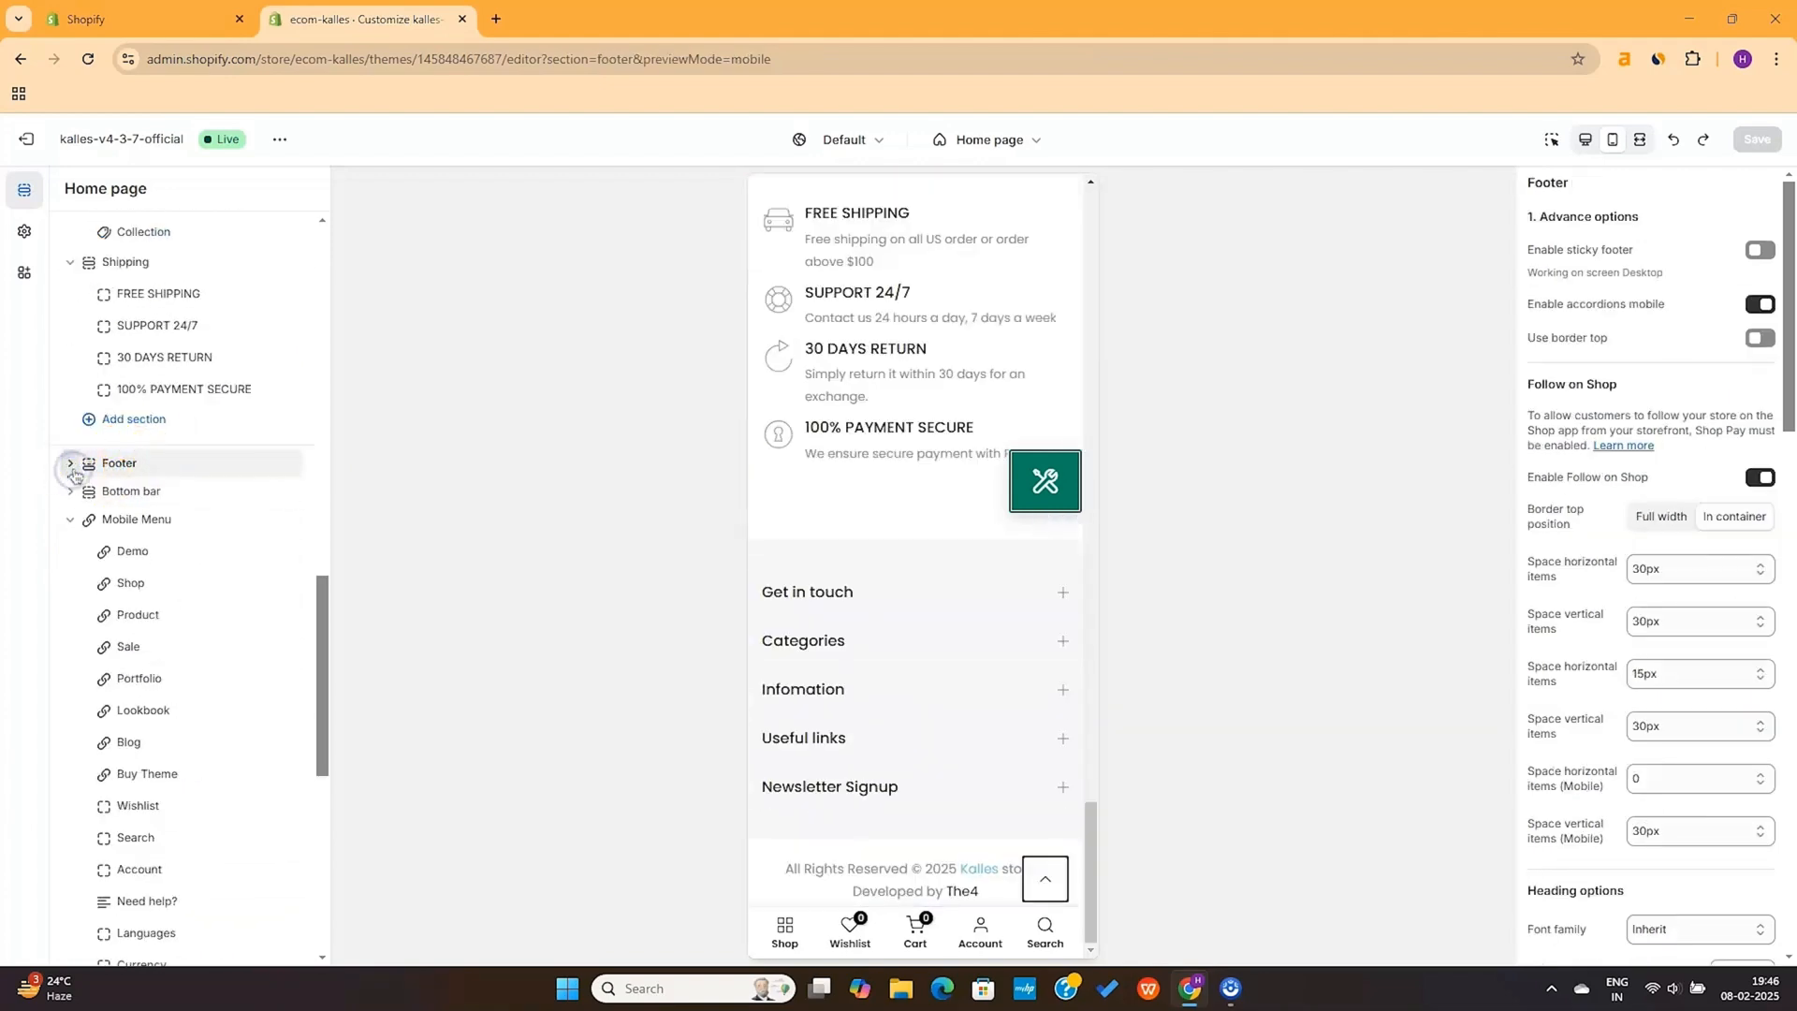
click(131, 521)
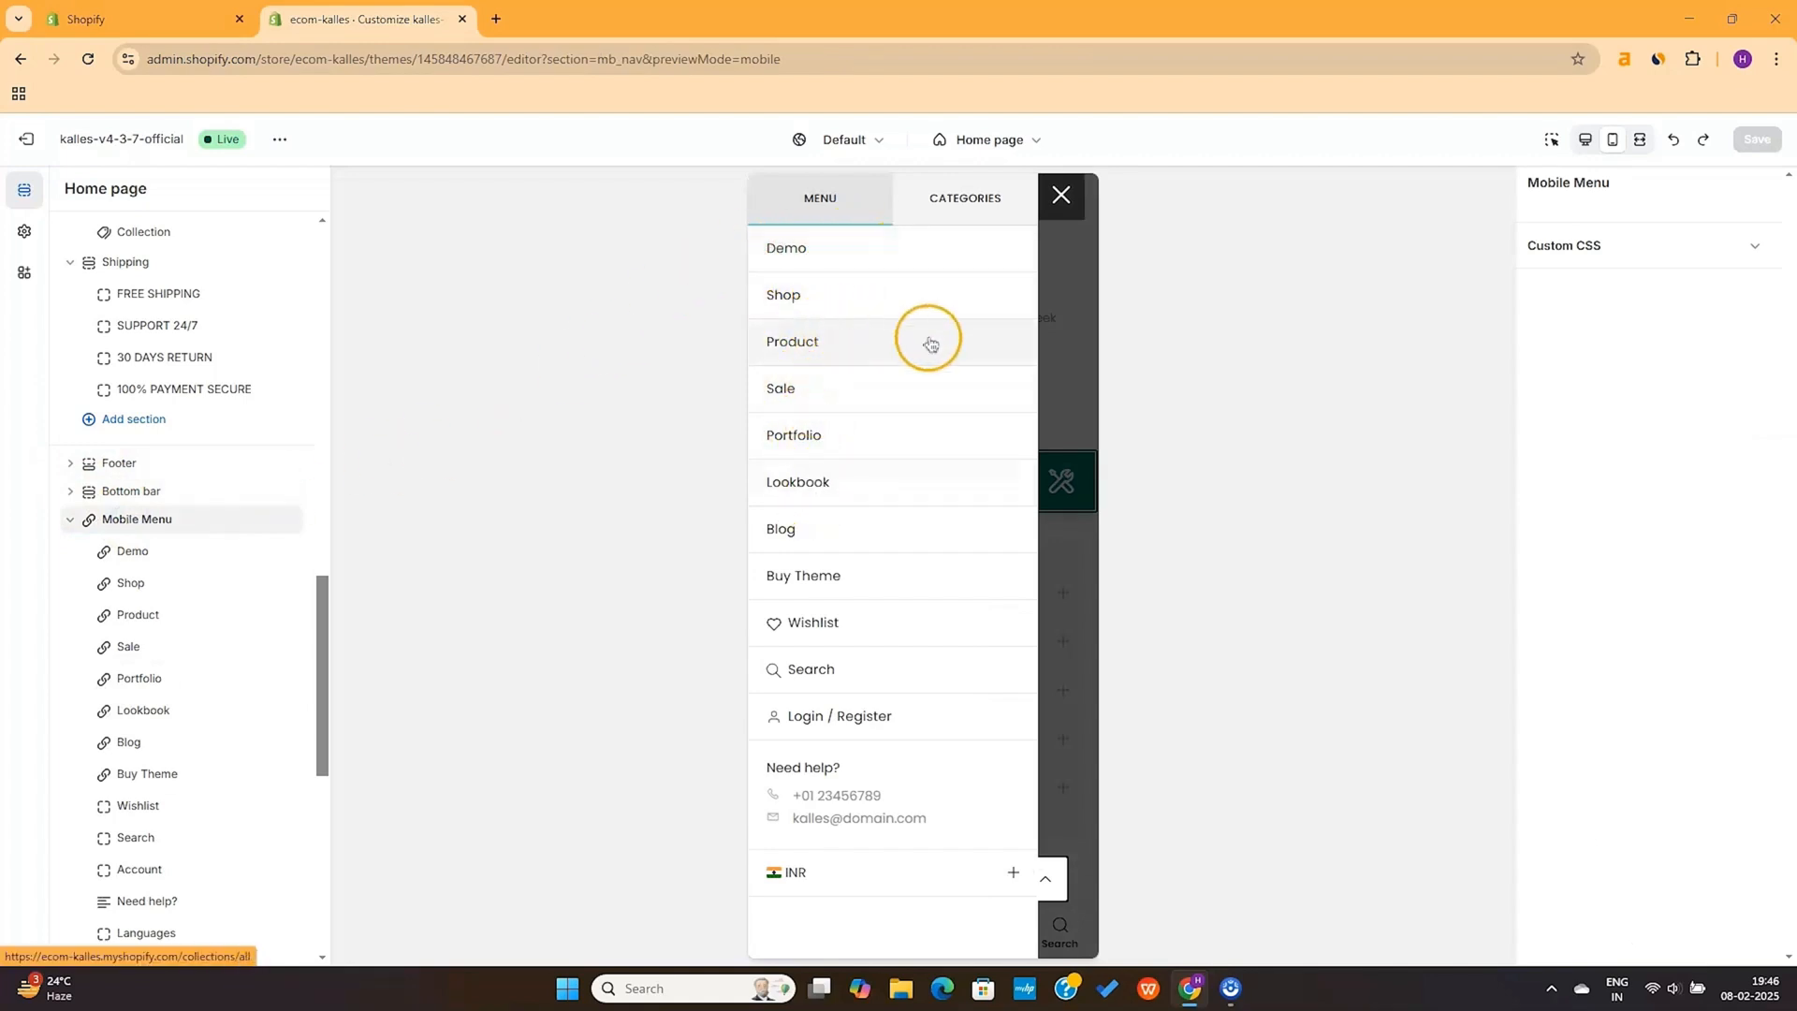
Rename the first three Mobile Menu items Home, All Products and New Arrivals, and link New Arrivals to the New Arrivals collection
click(103, 548)
click(150, 614)
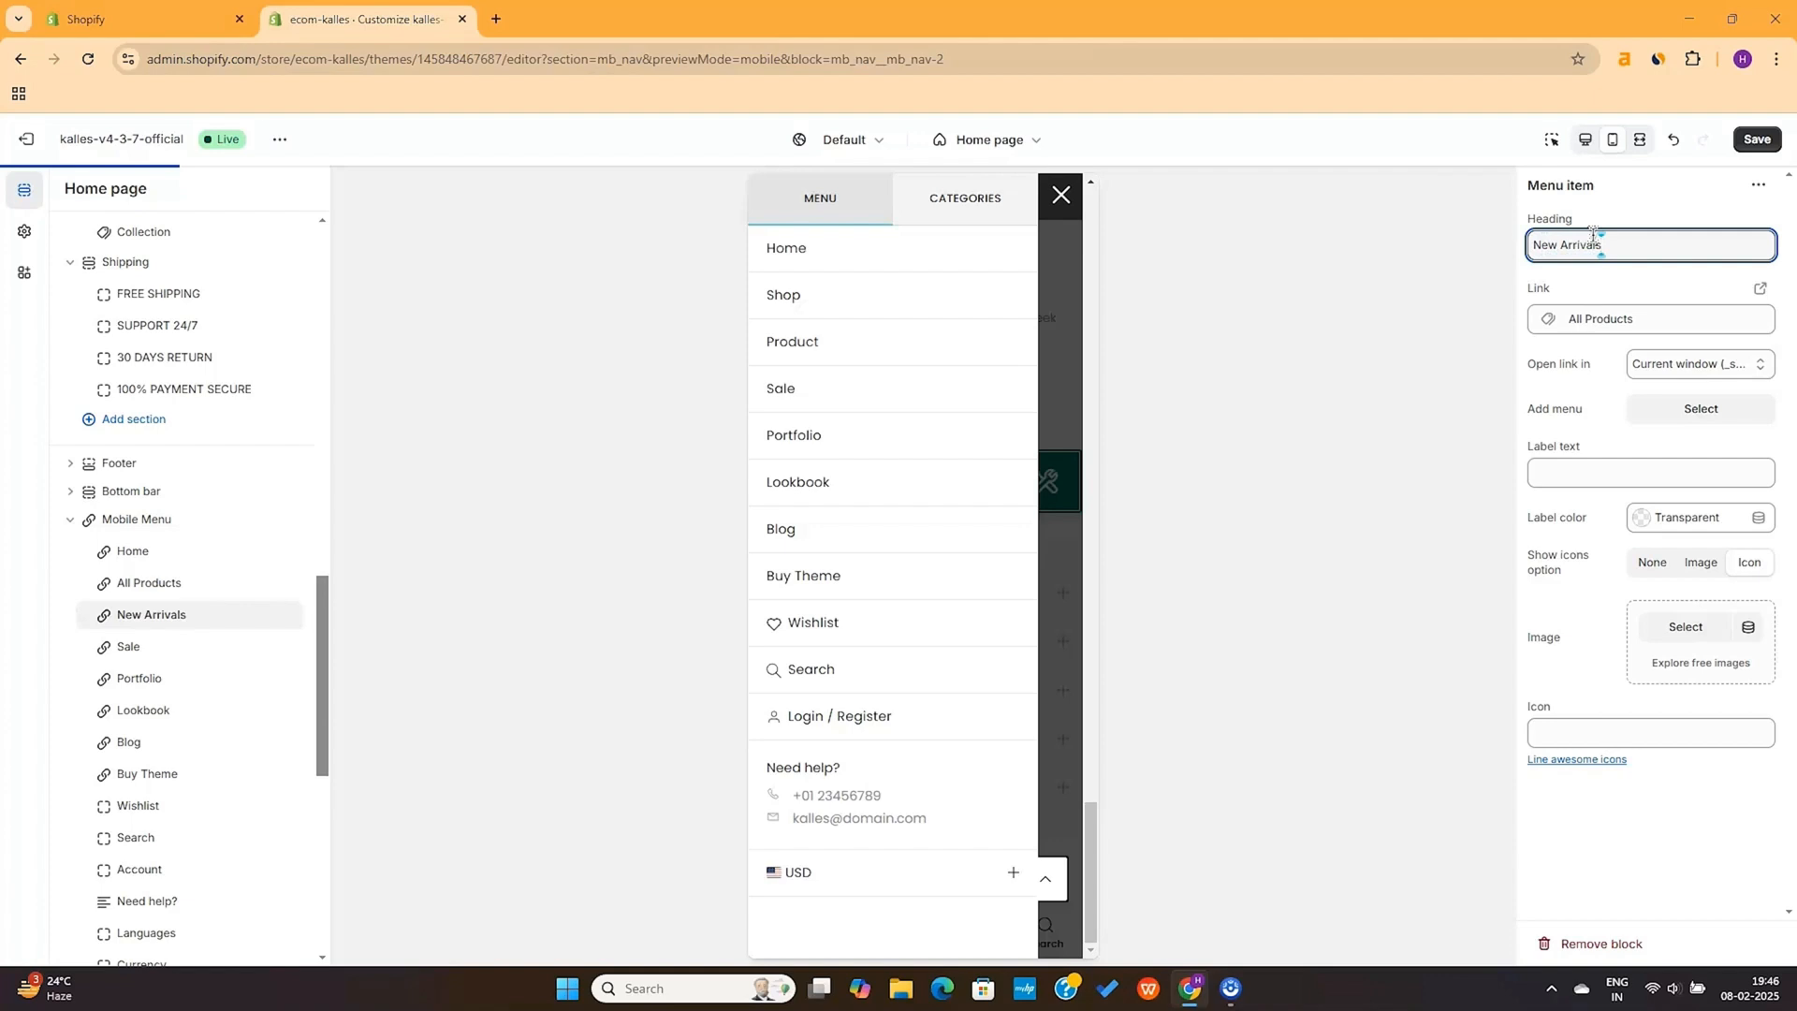
click(1658, 318)
click(1665, 365)
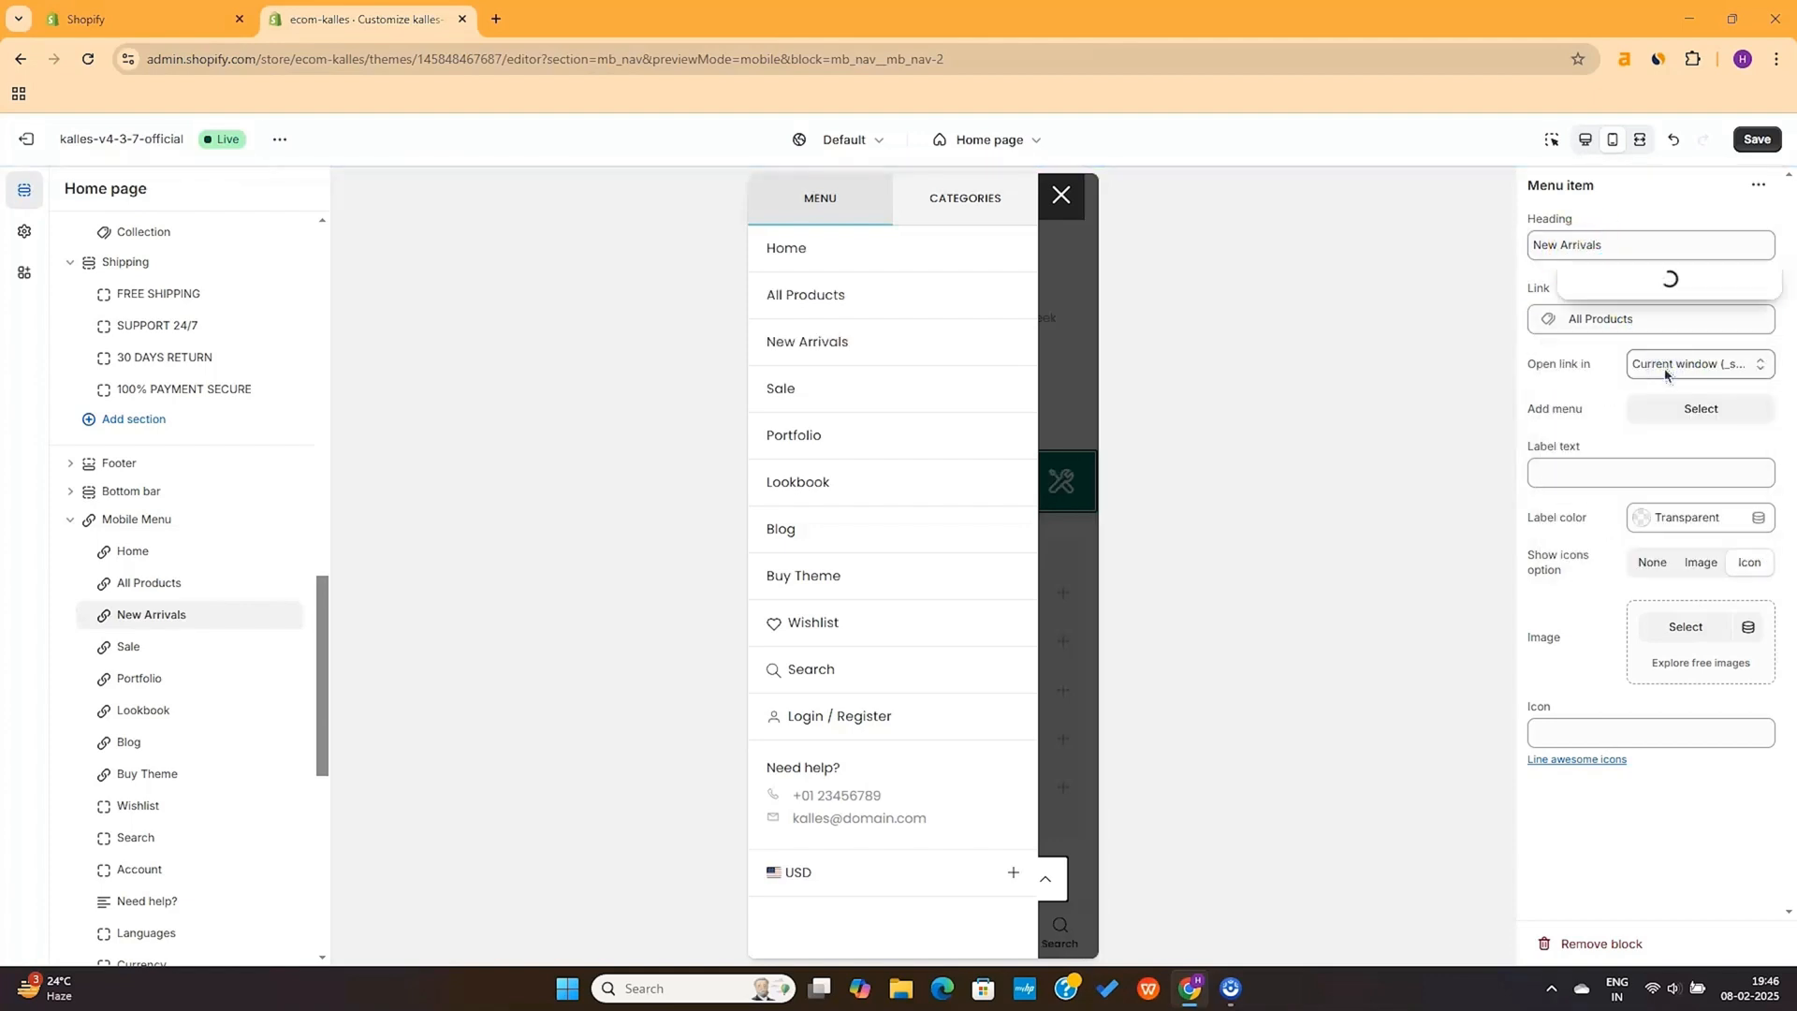
click(1647, 533)
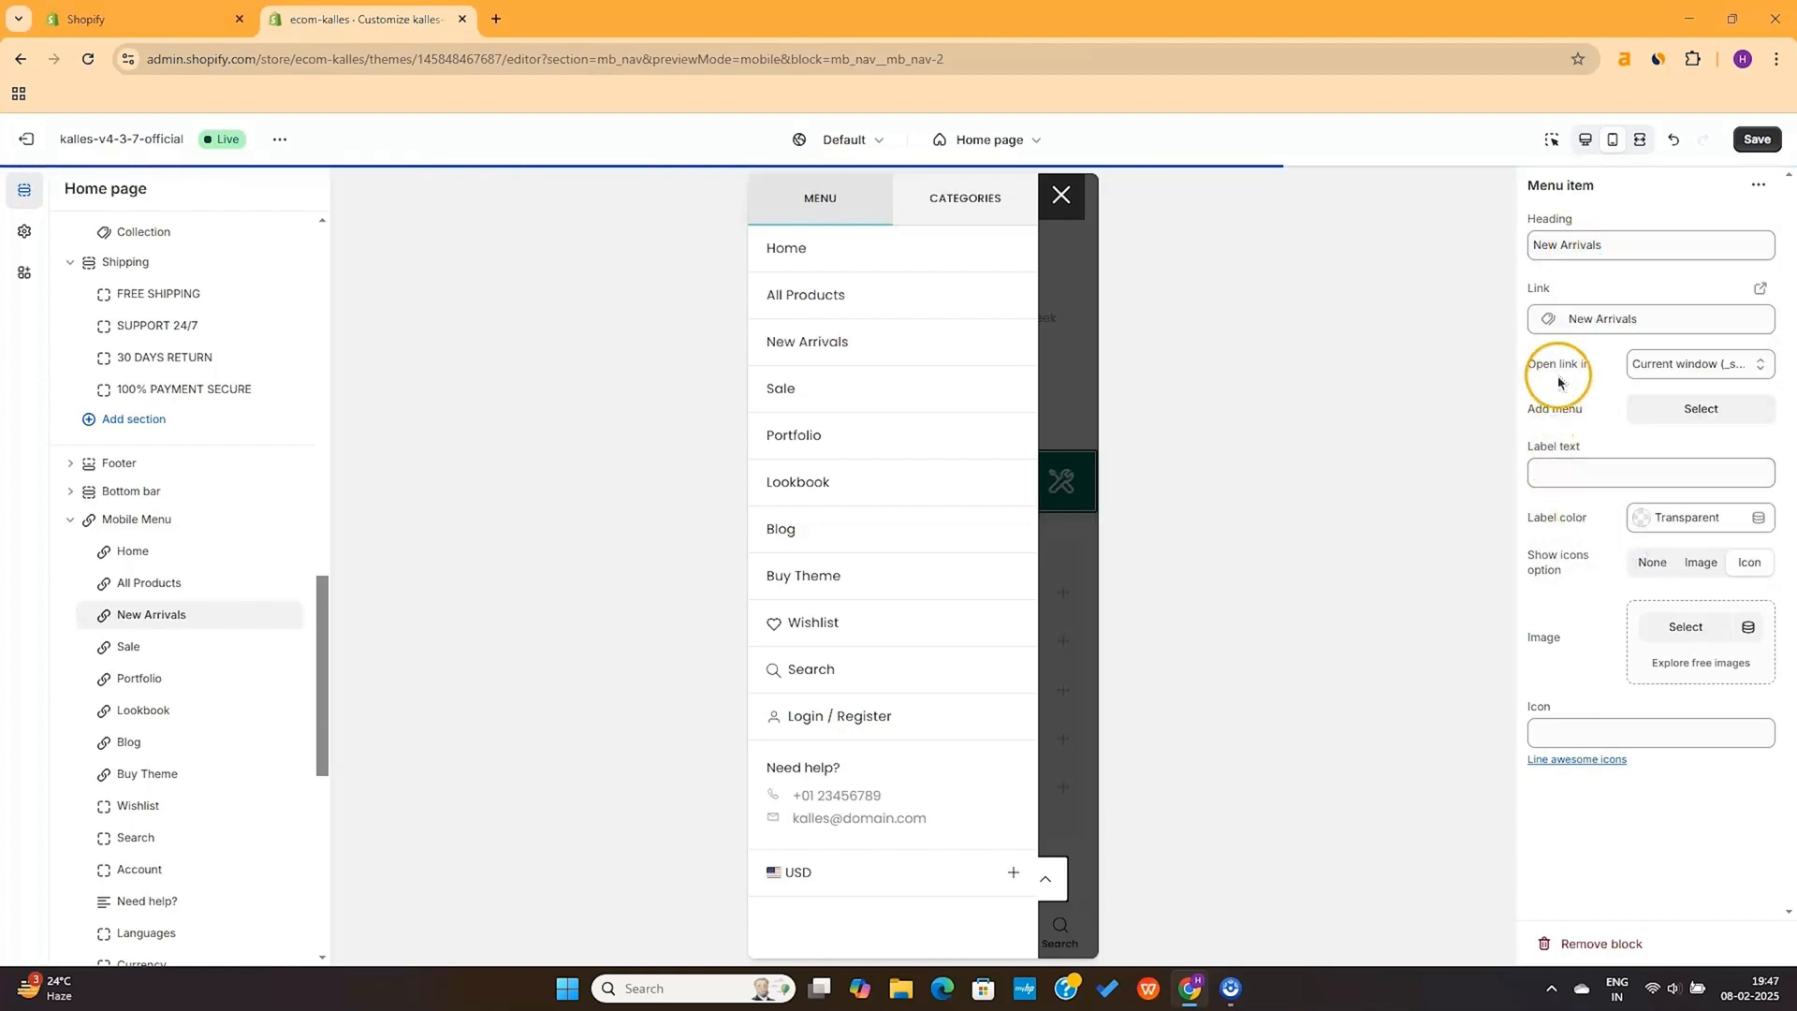
Give the Sale item in the Mobile Menu the label text 70% OFF and link it to the Boys collection
click(191, 650)
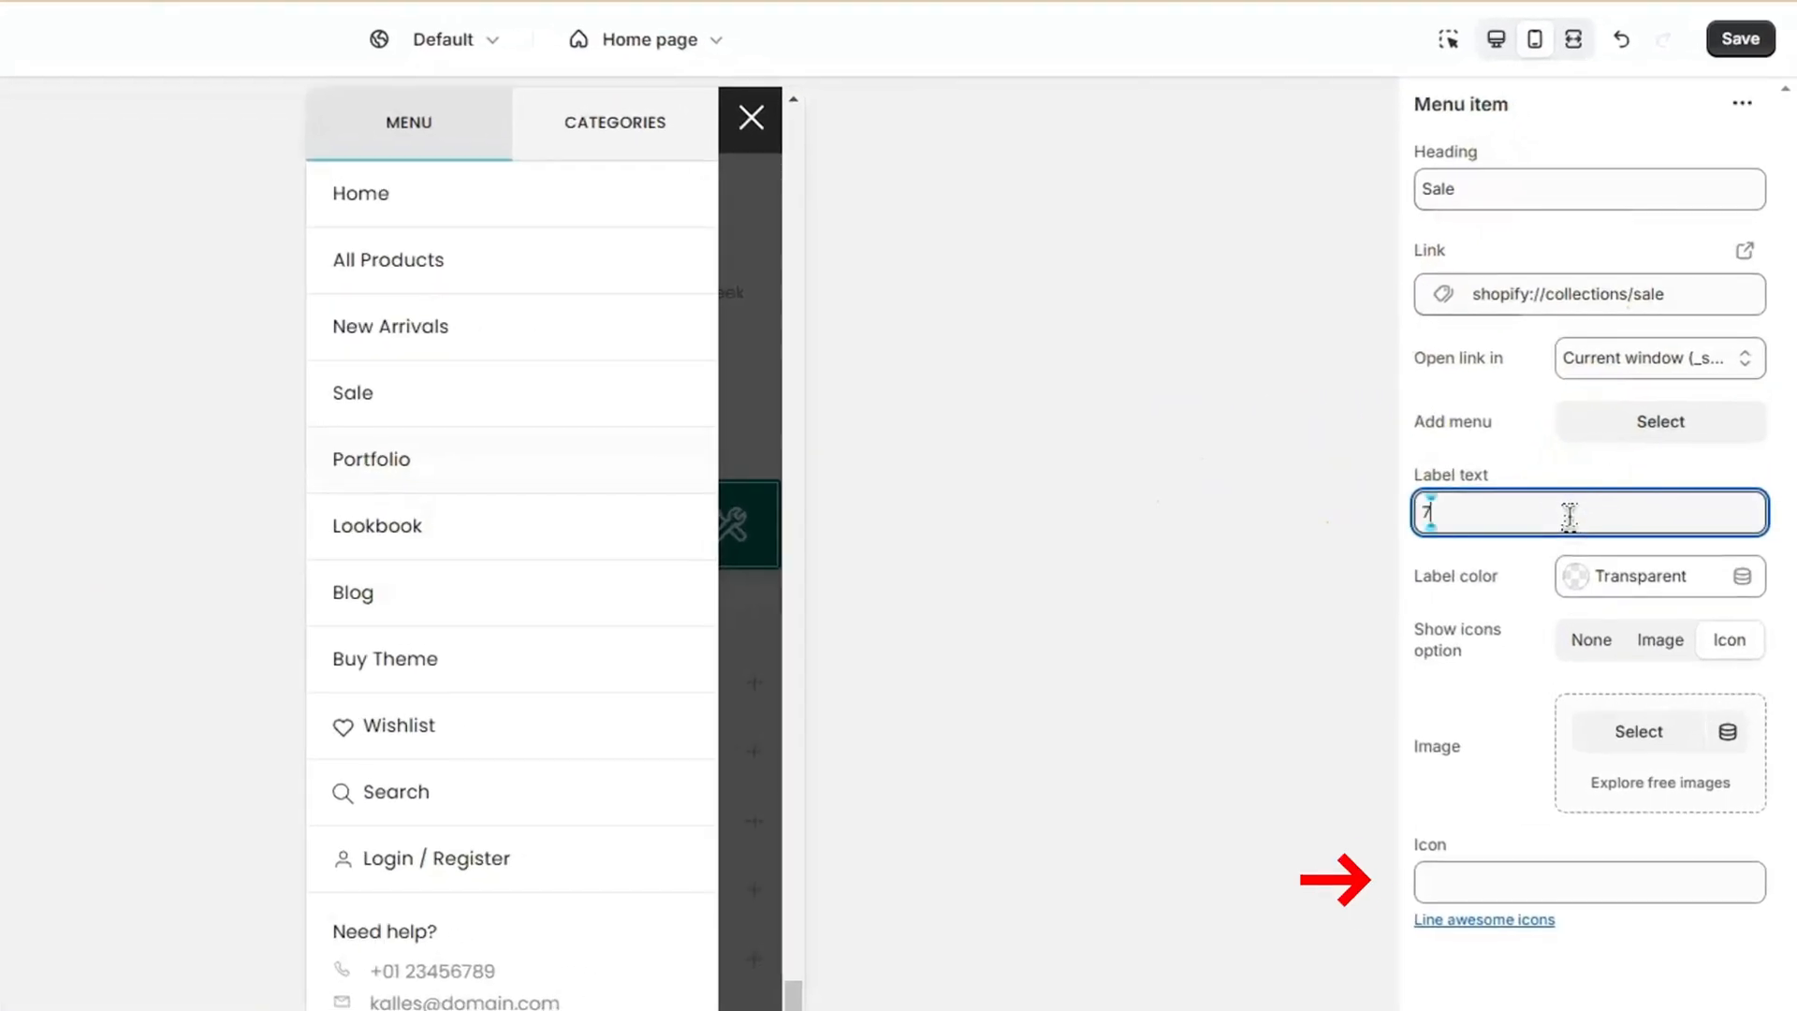
click(1569, 516)
text(70)
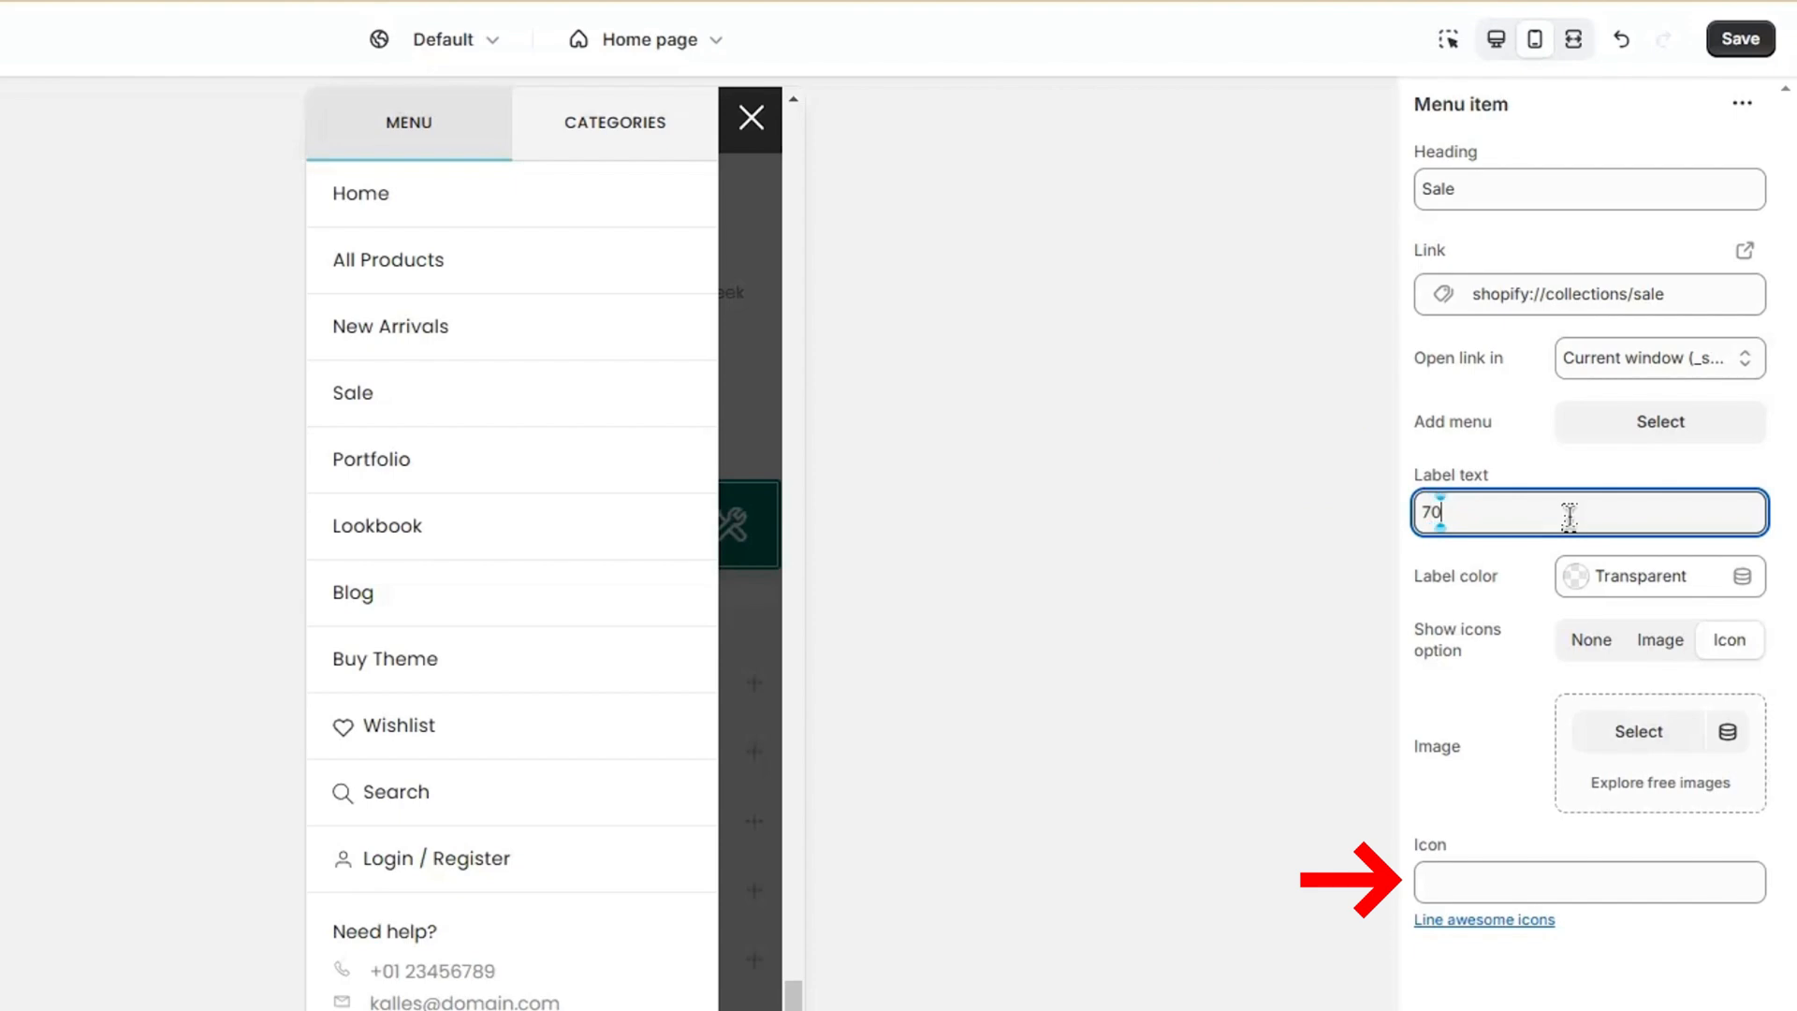
text(% OFF)
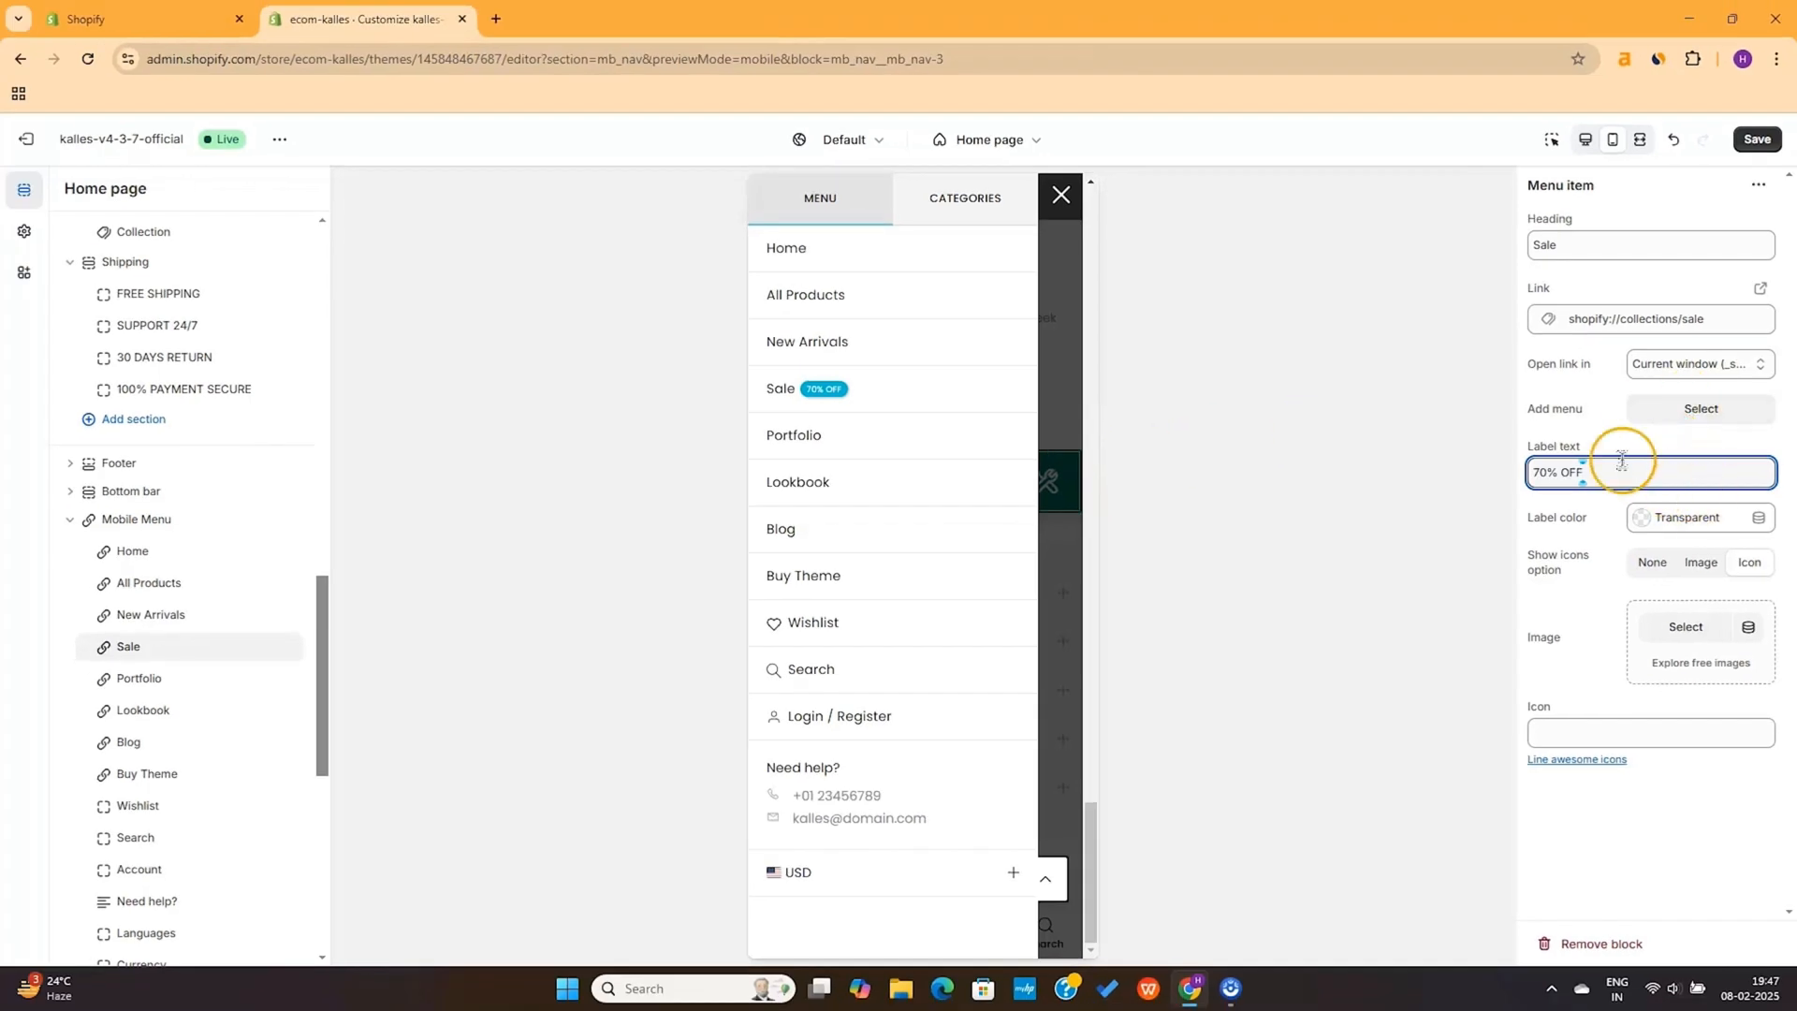
click(1664, 293)
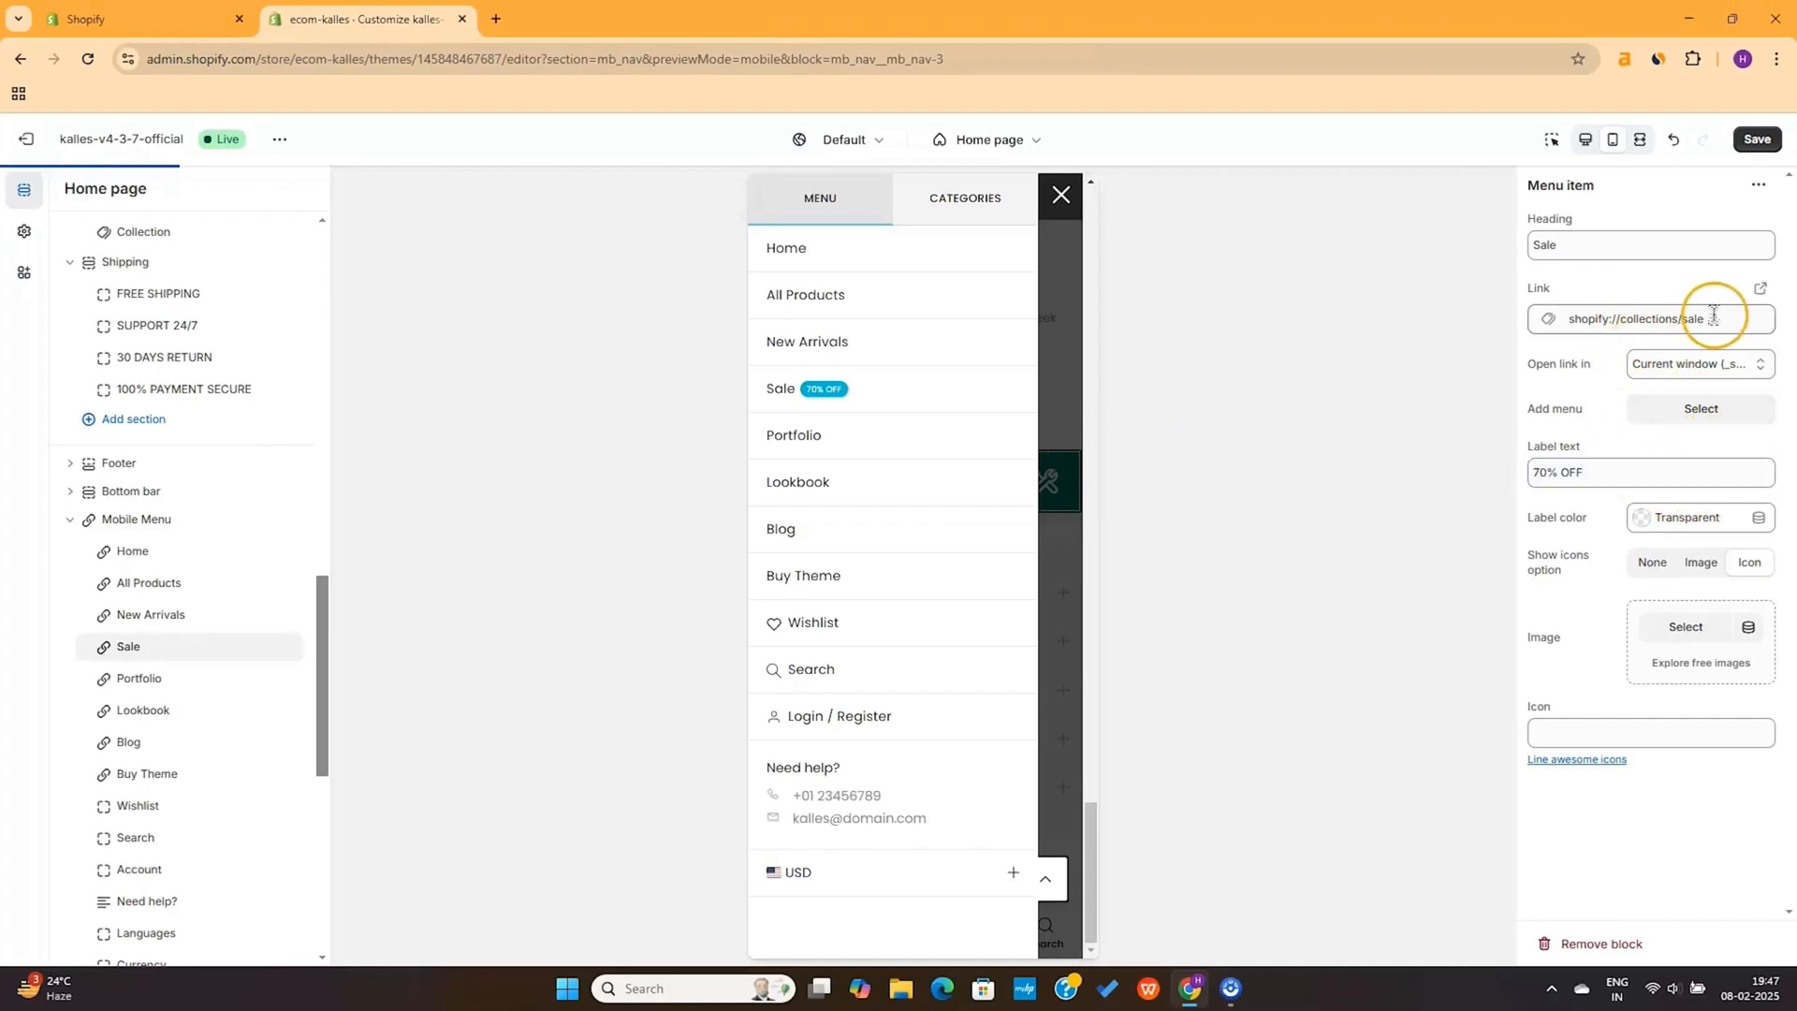
click(1675, 358)
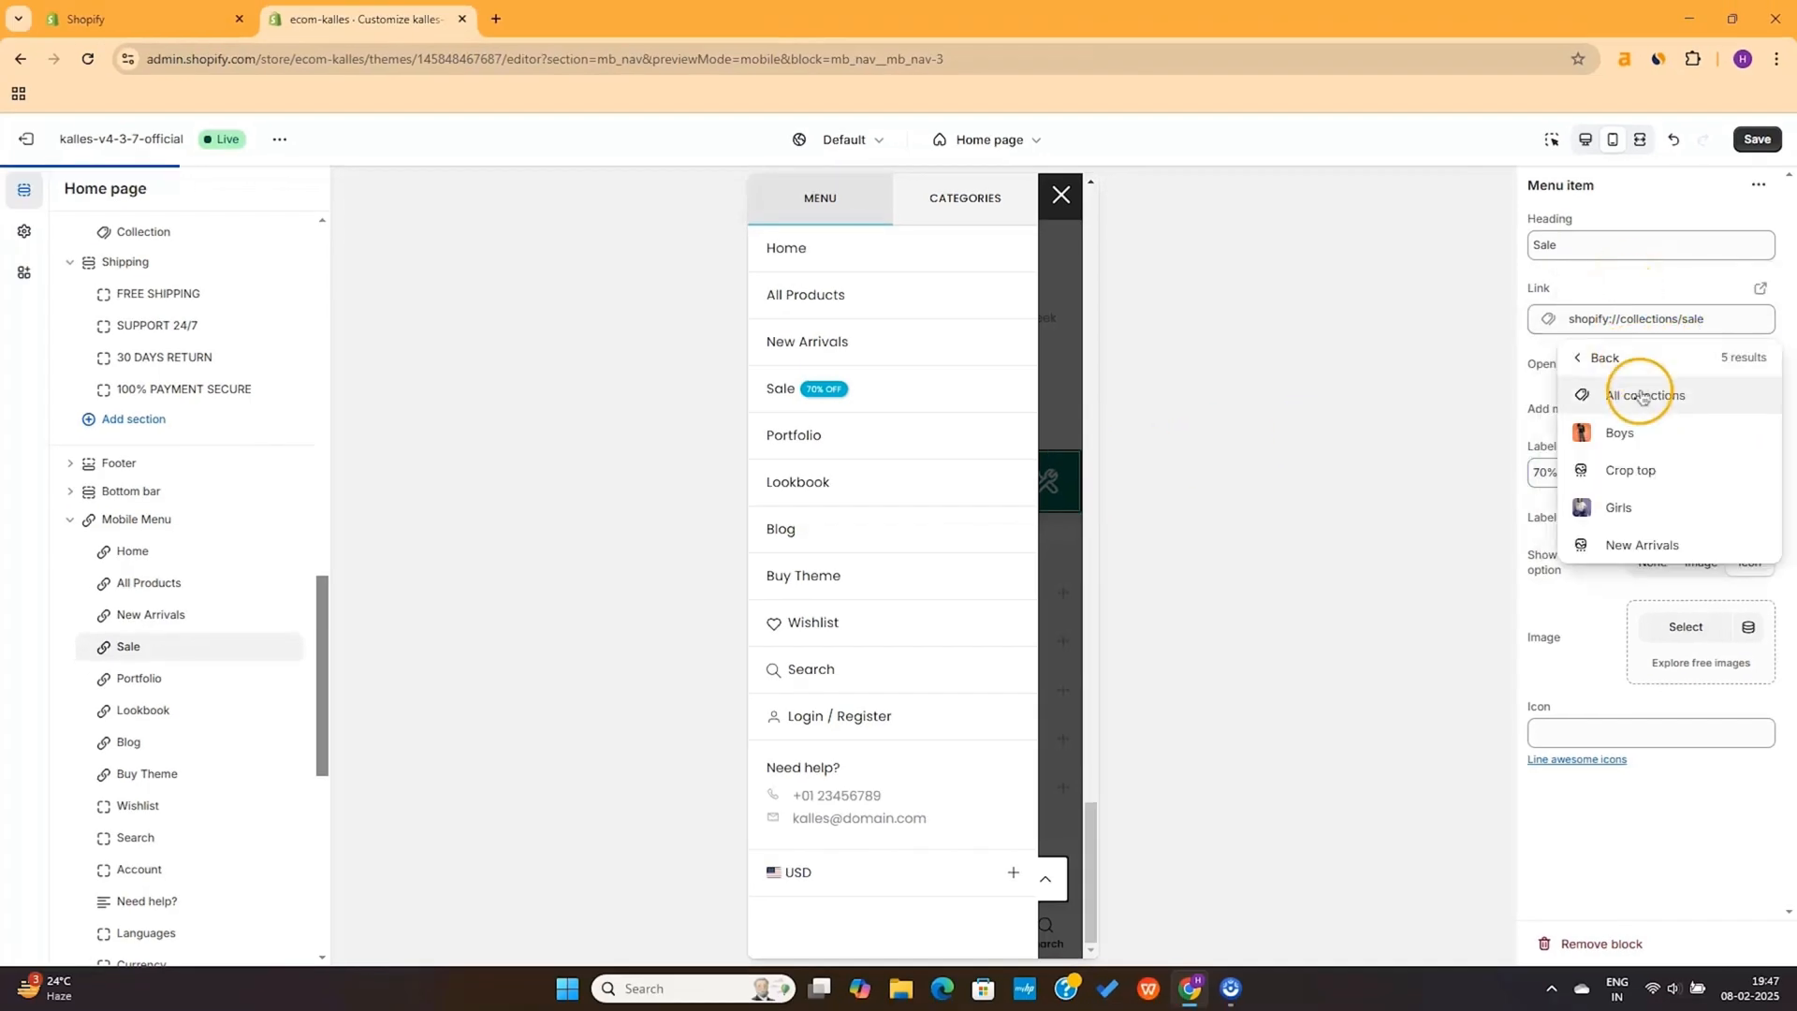
click(1629, 432)
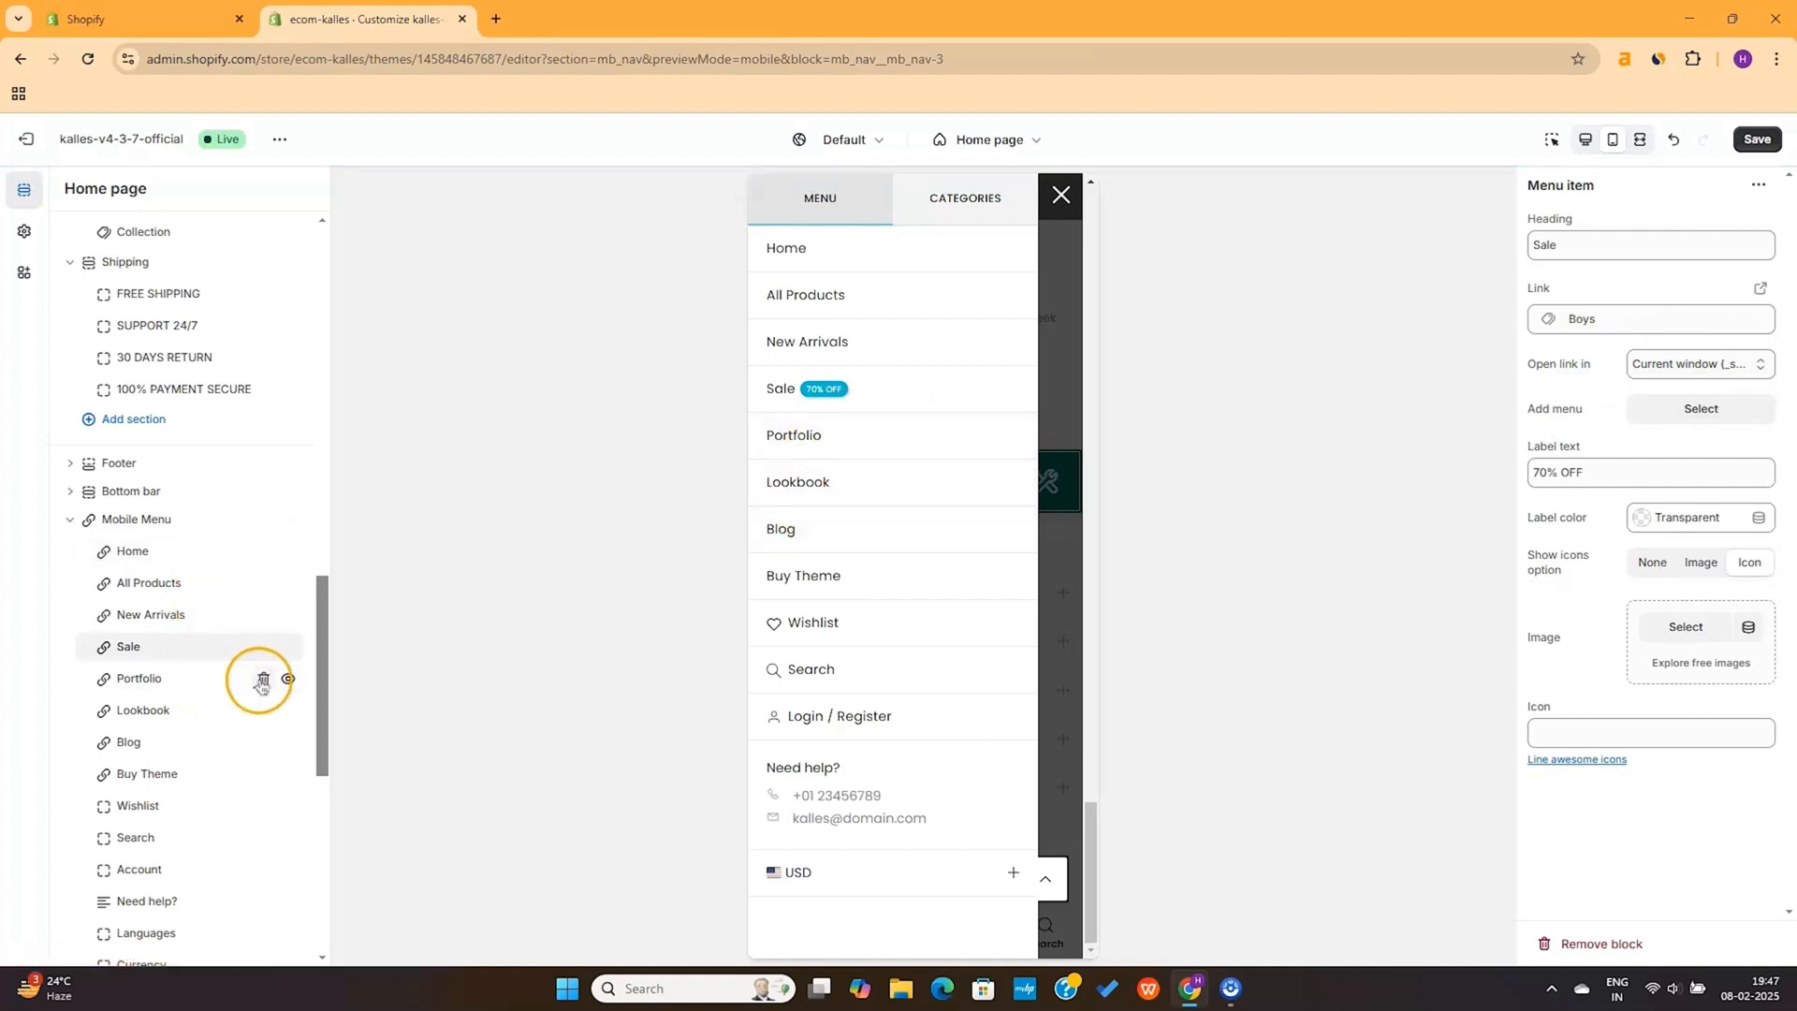
Delete the Portfolio, Lookbook, Blog and Buy Theme items from the Mobile Menu
click(263, 679)
click(263, 680)
click(263, 680)
click(263, 679)
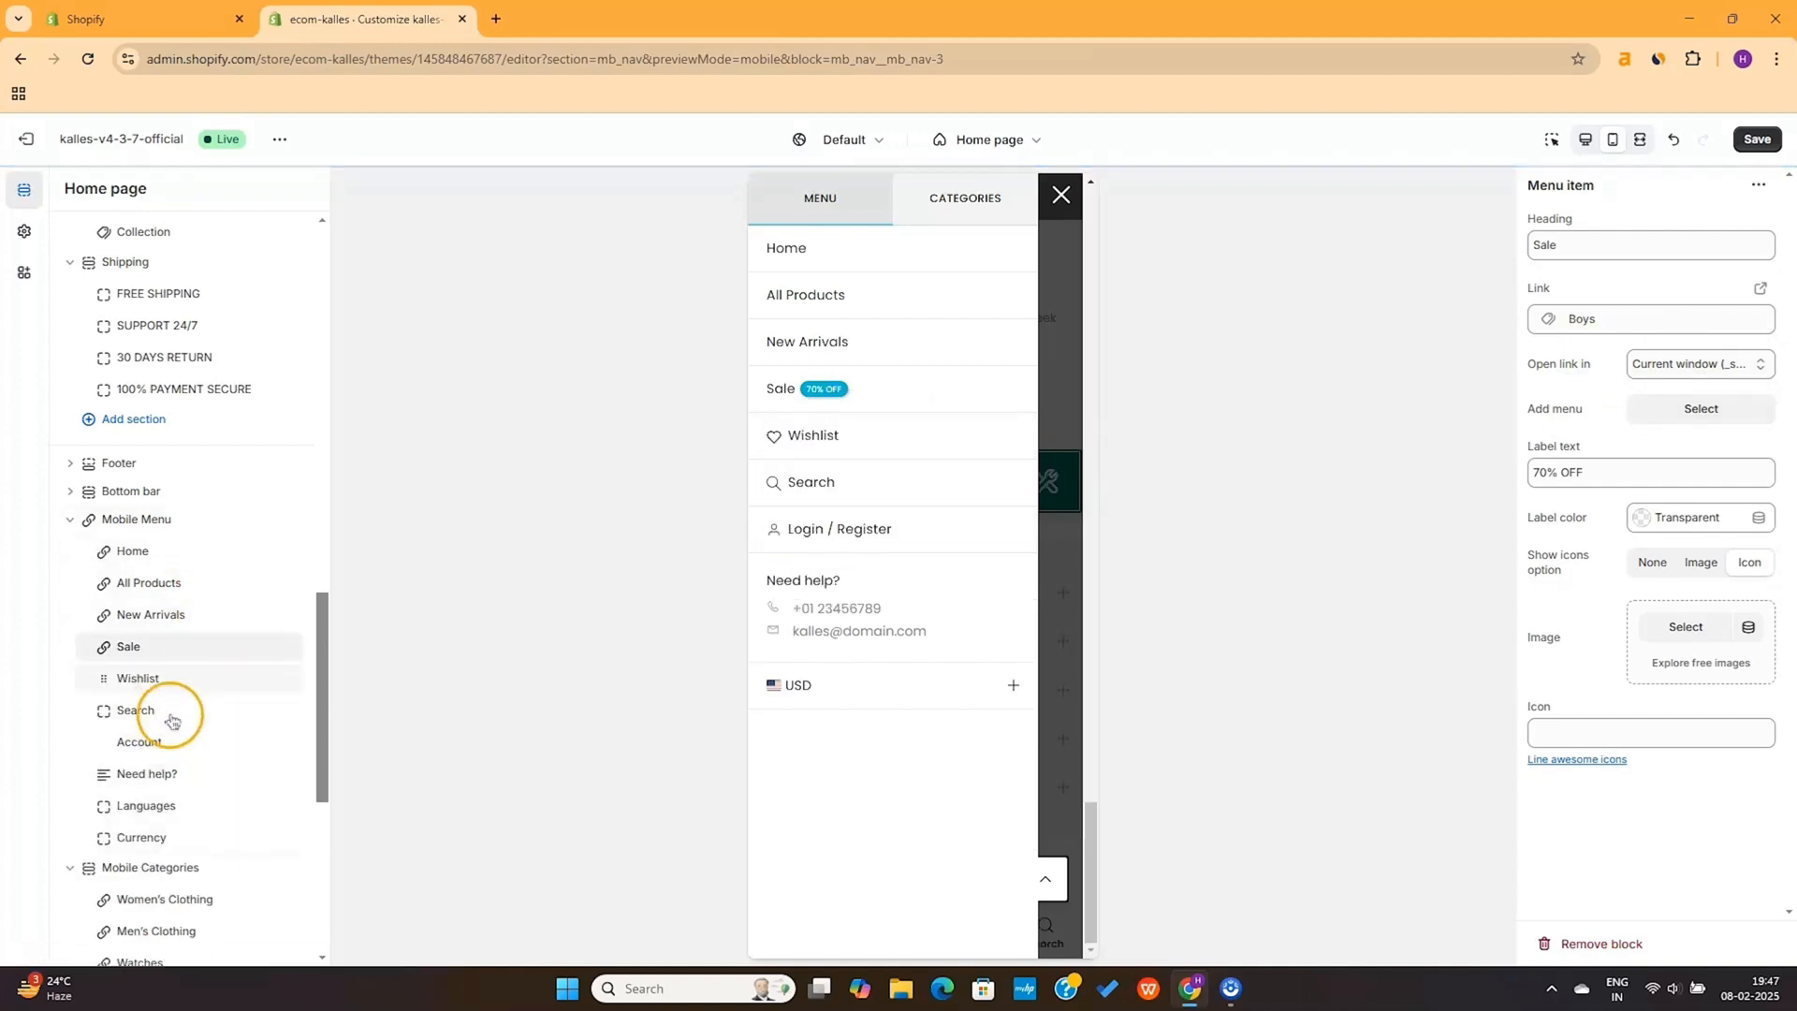
Replace the collection of the Women's Clothing item in Mobile Categories with Boys and set its title to Boys
click(791, 621)
click(957, 194)
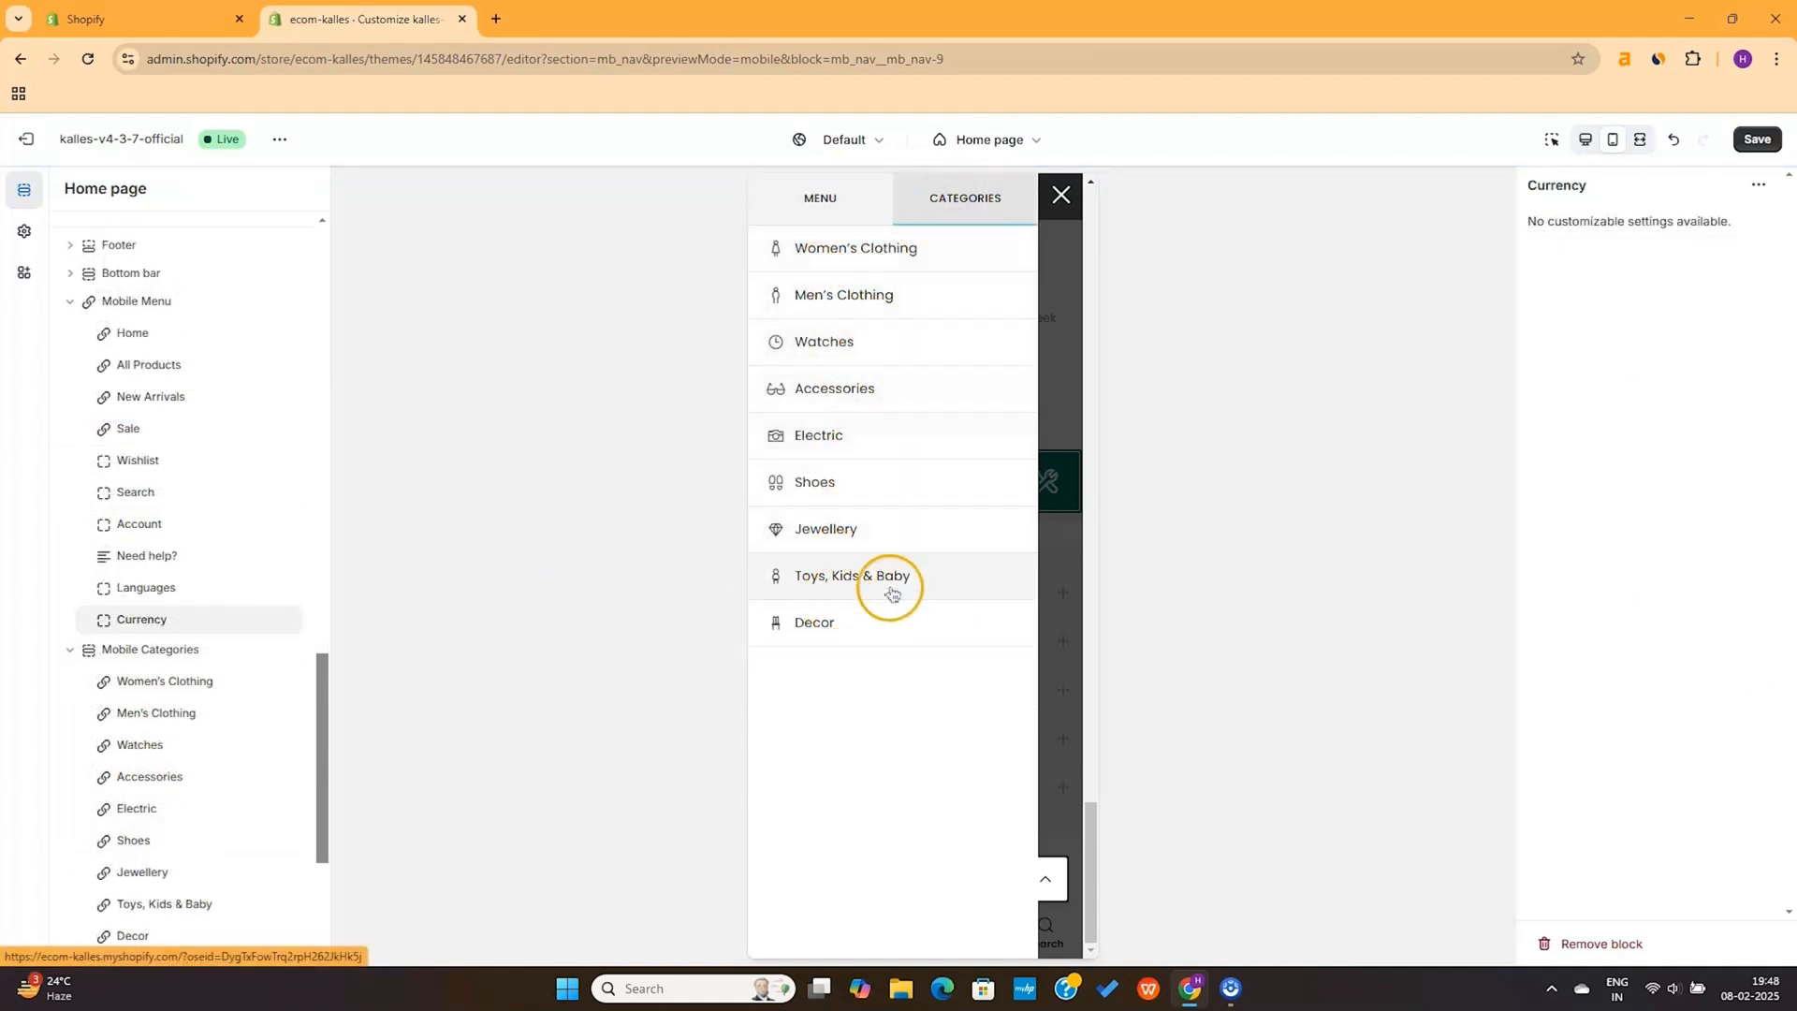
click(183, 682)
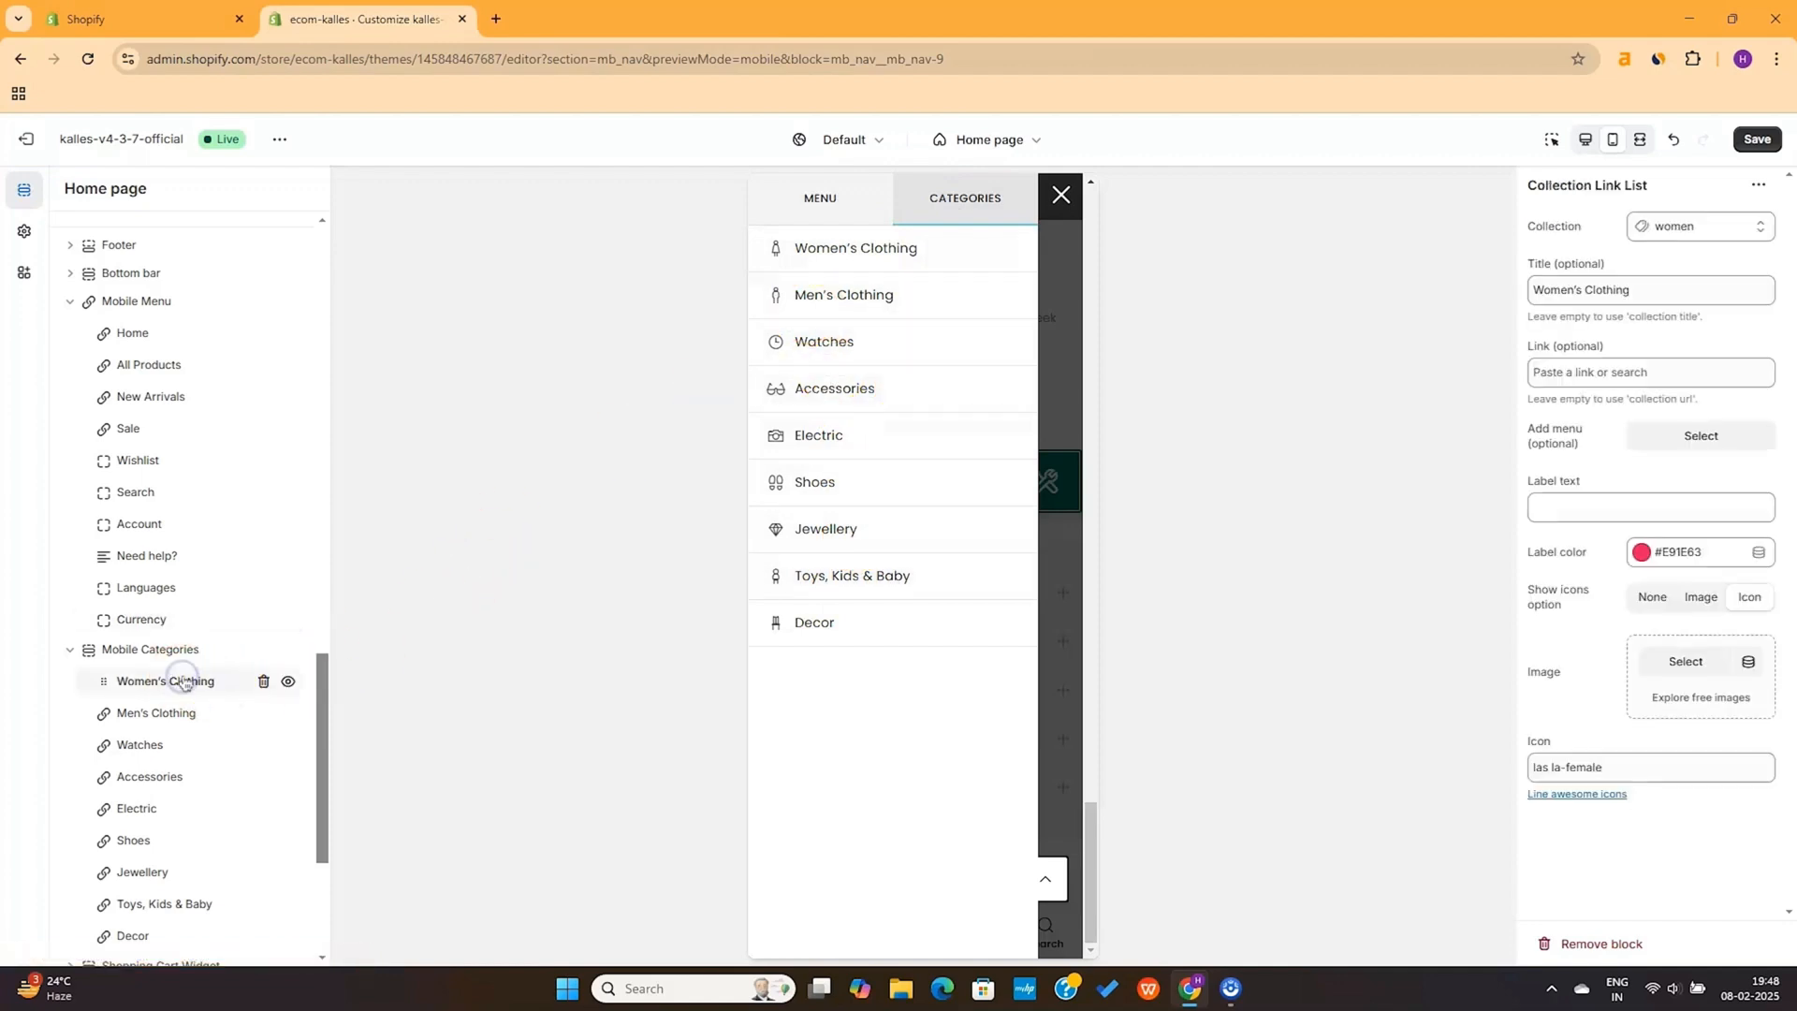
click(1710, 228)
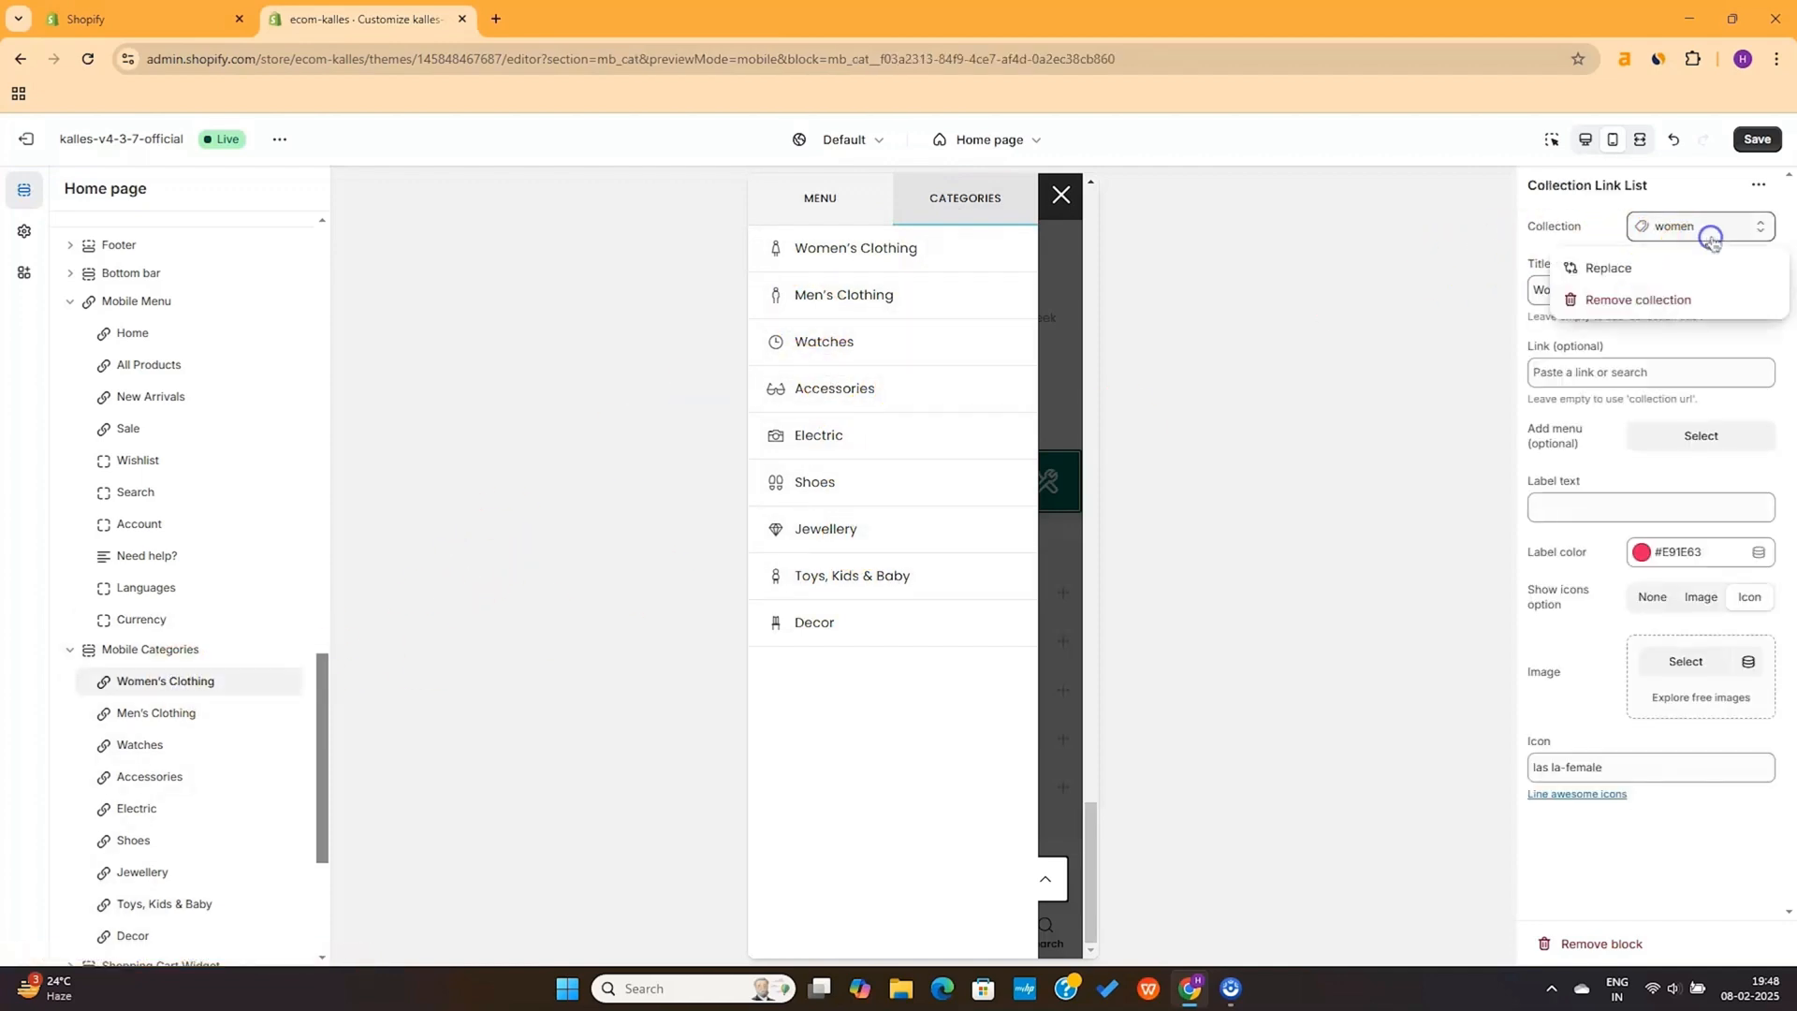
click(1664, 265)
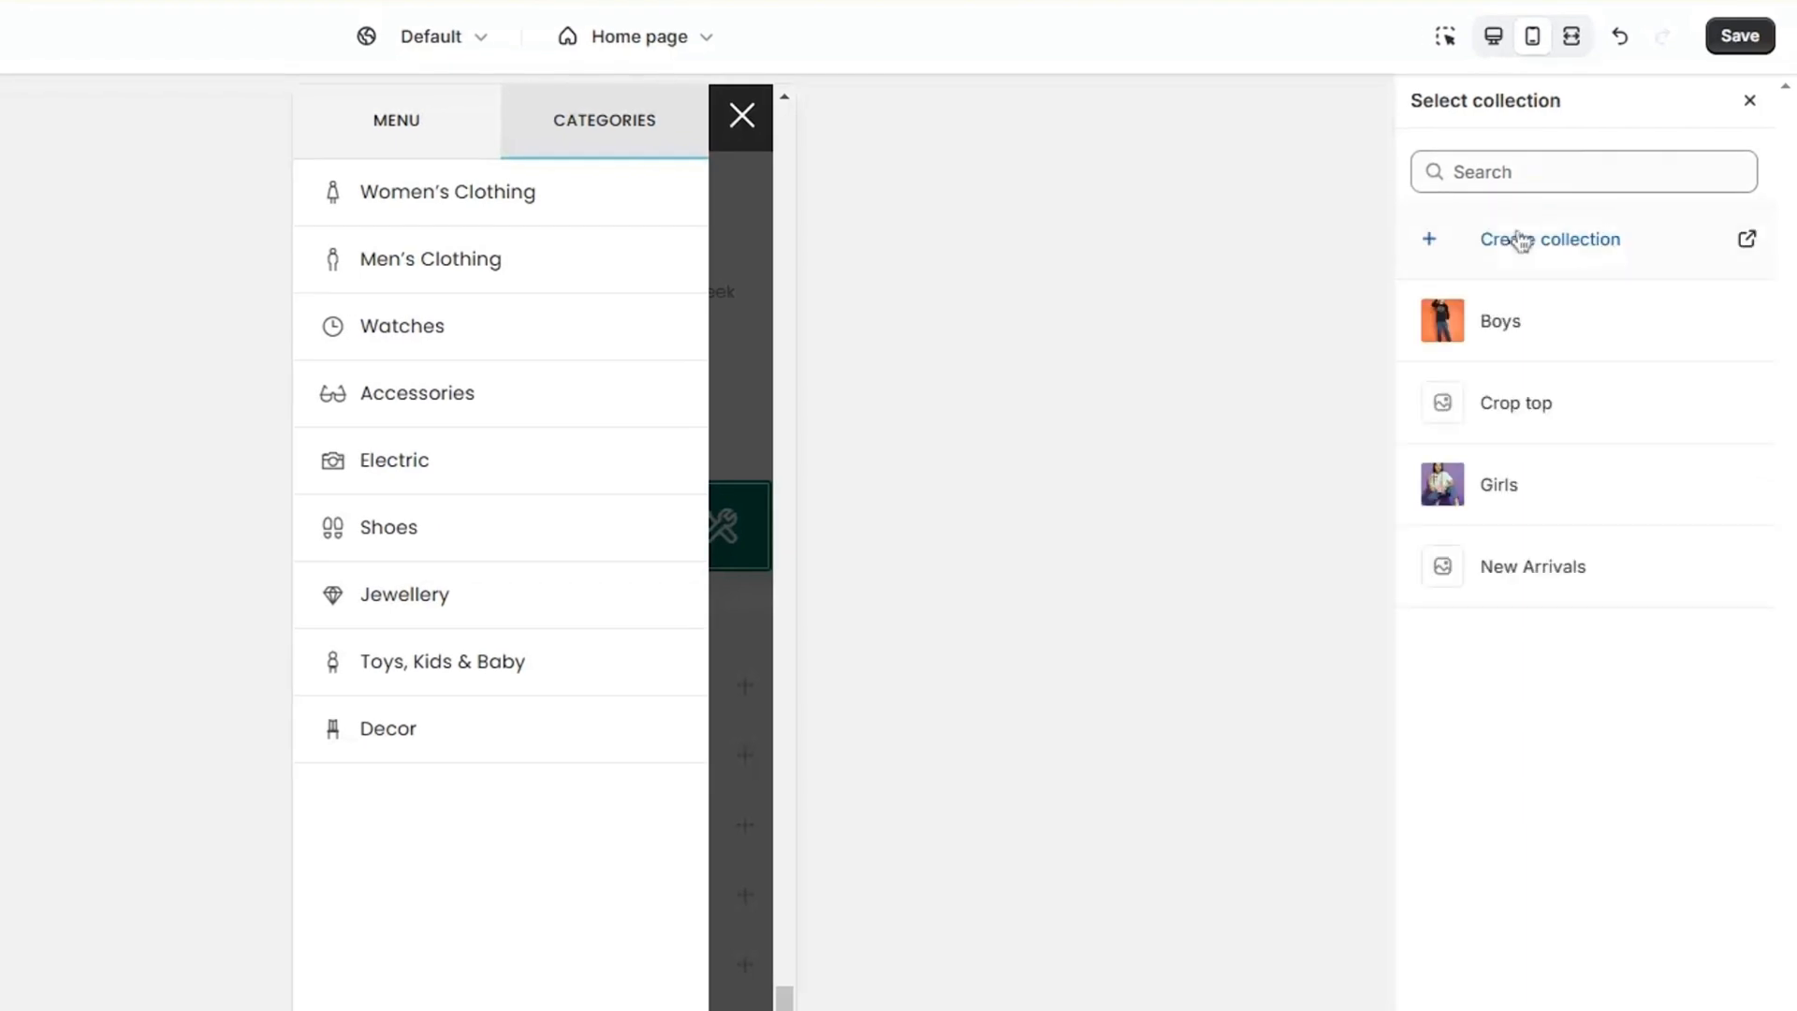
click(1526, 316)
triple_click(1609, 264)
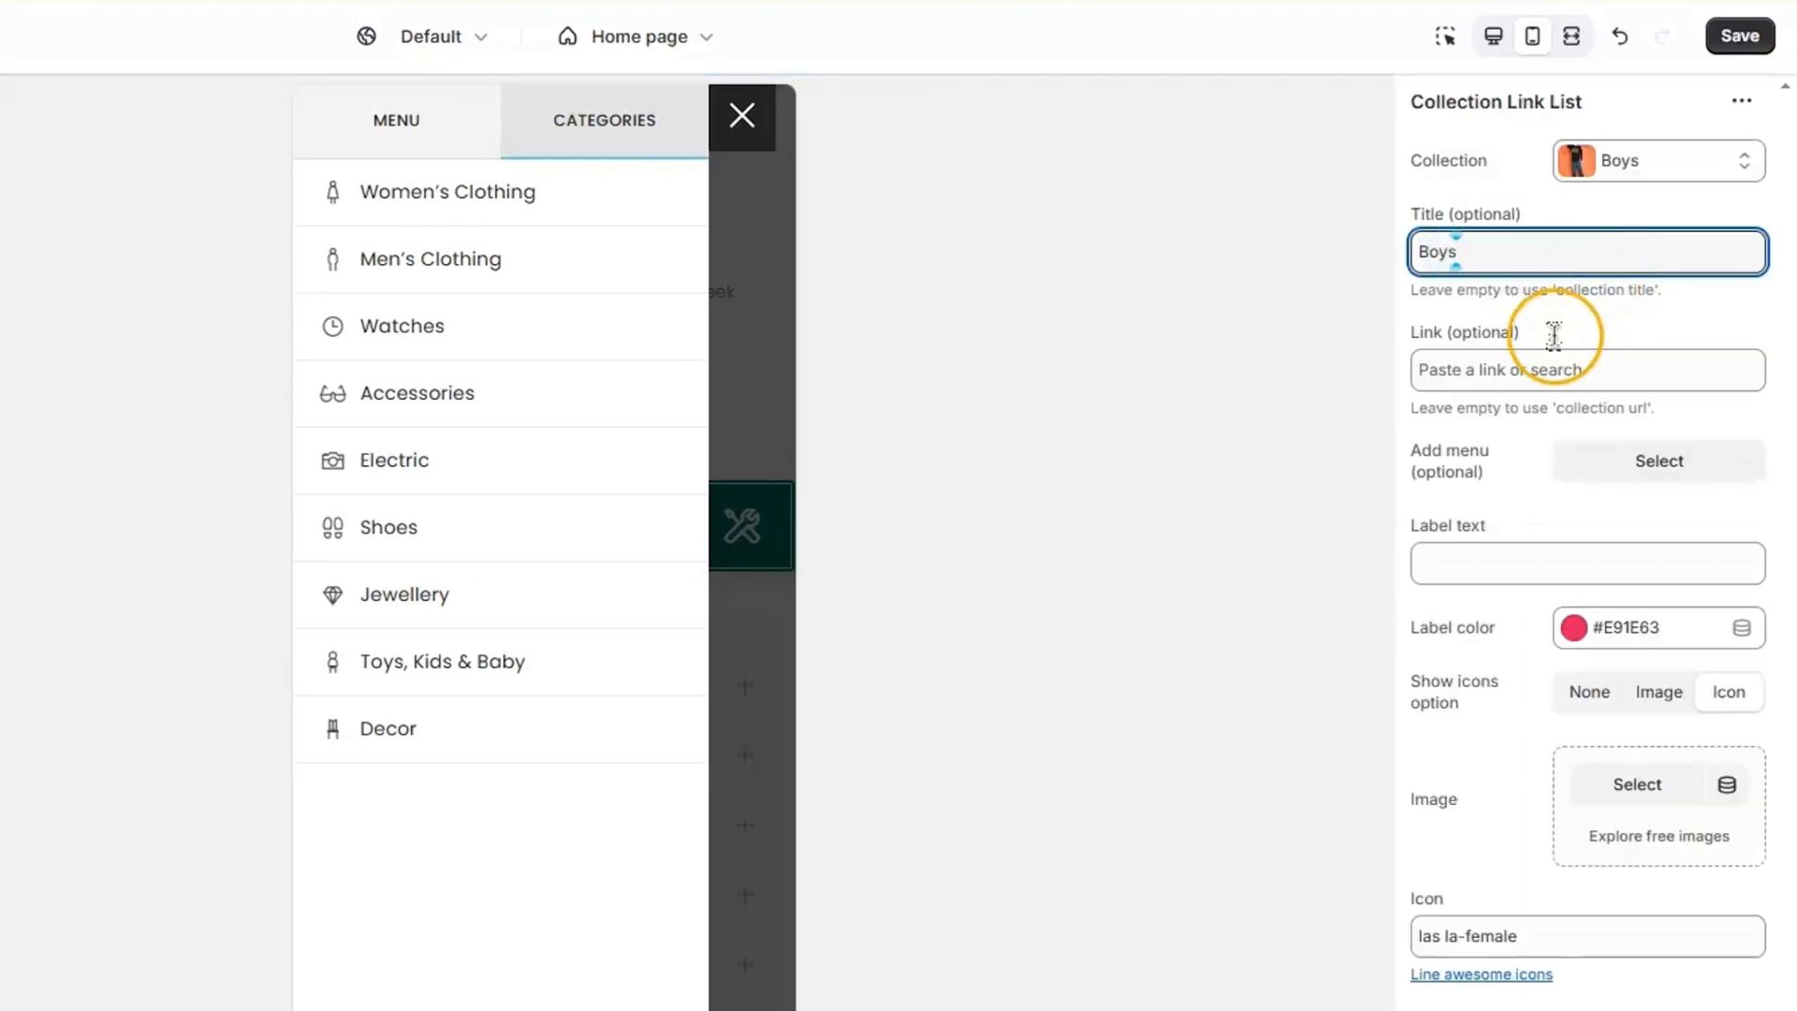
click(1610, 321)
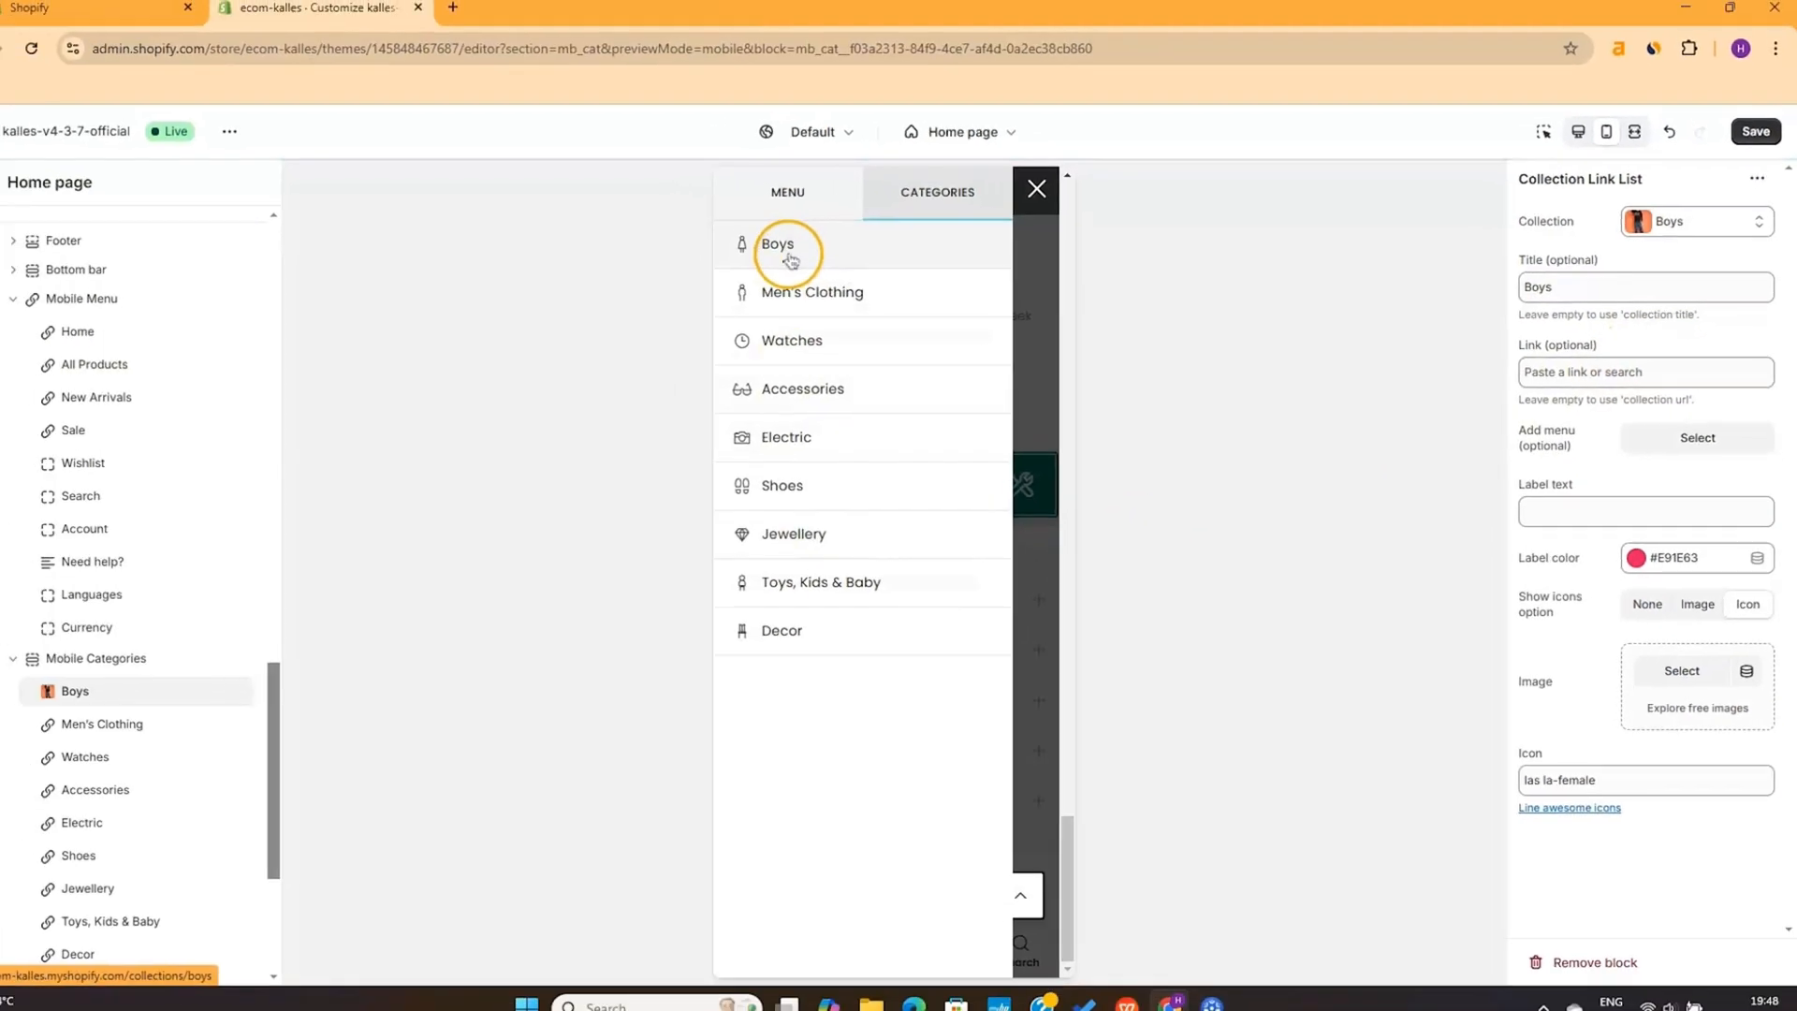
Replace the collection of the Men's Clothing item in Mobile Categories with Girls, set its title to Girls and label text to Shop Now, and save
click(103, 724)
triple_click(1624, 298)
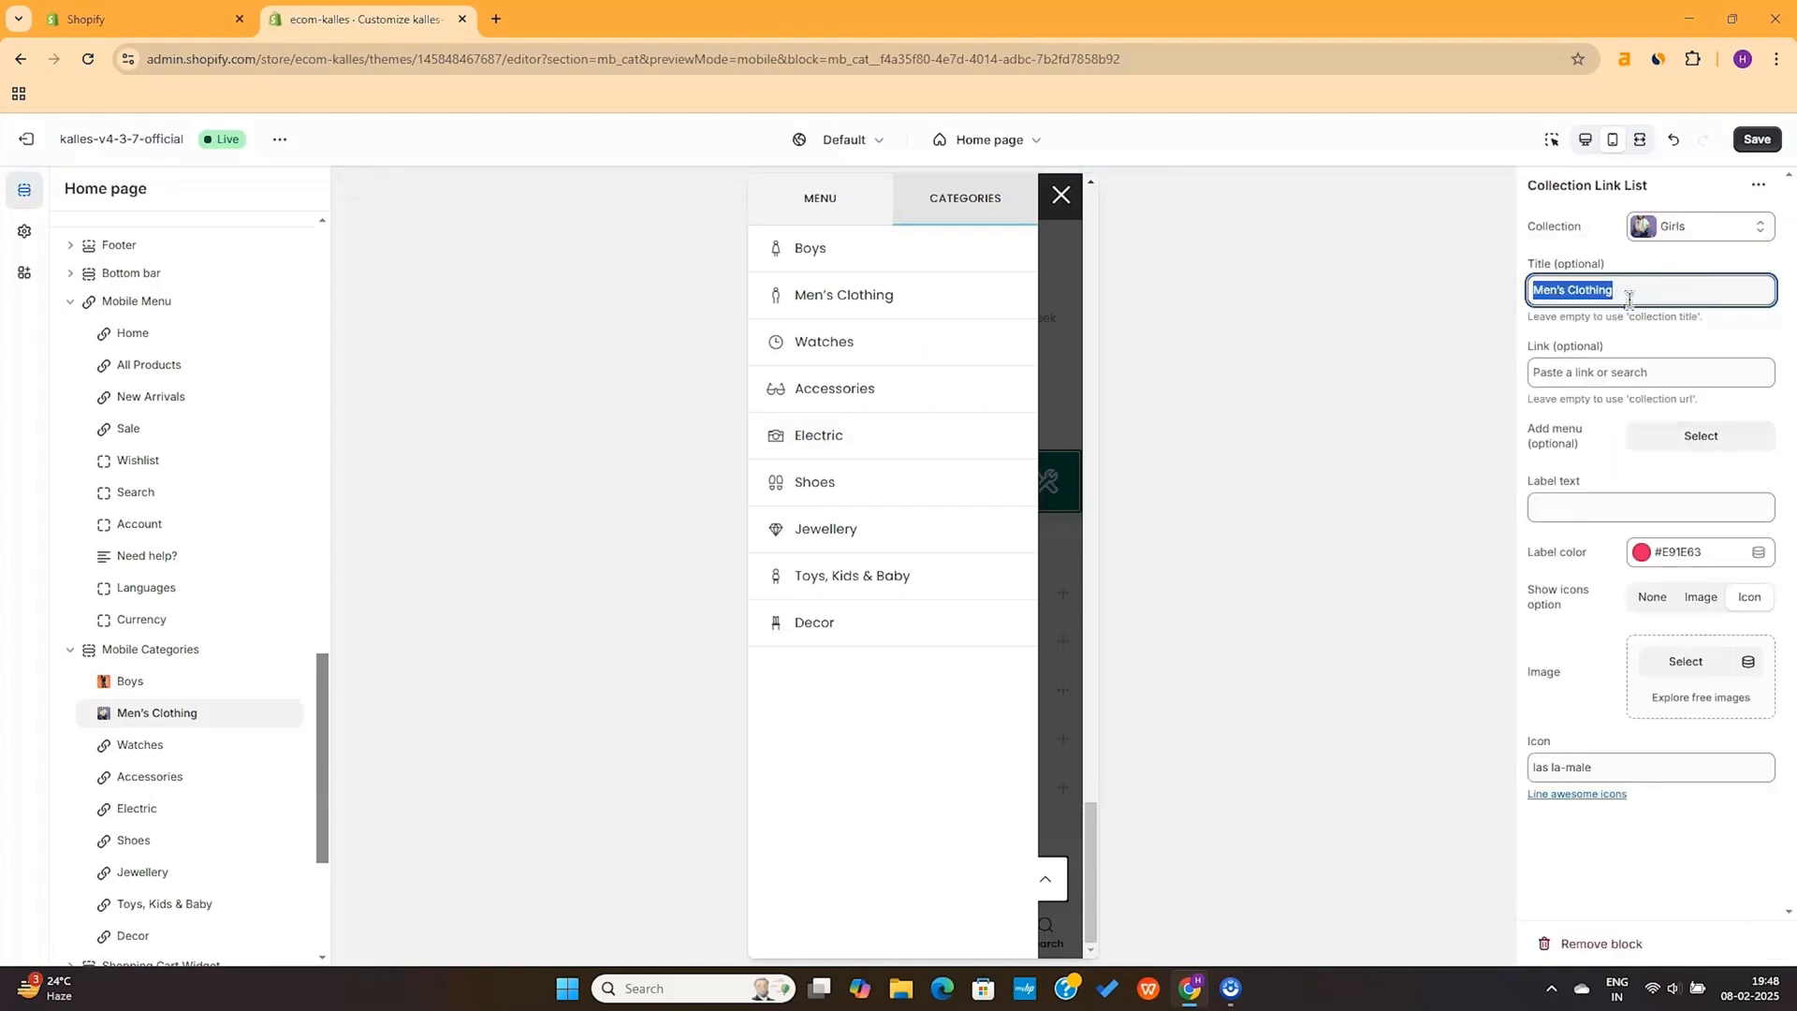
text(Girls)
click(298, 603)
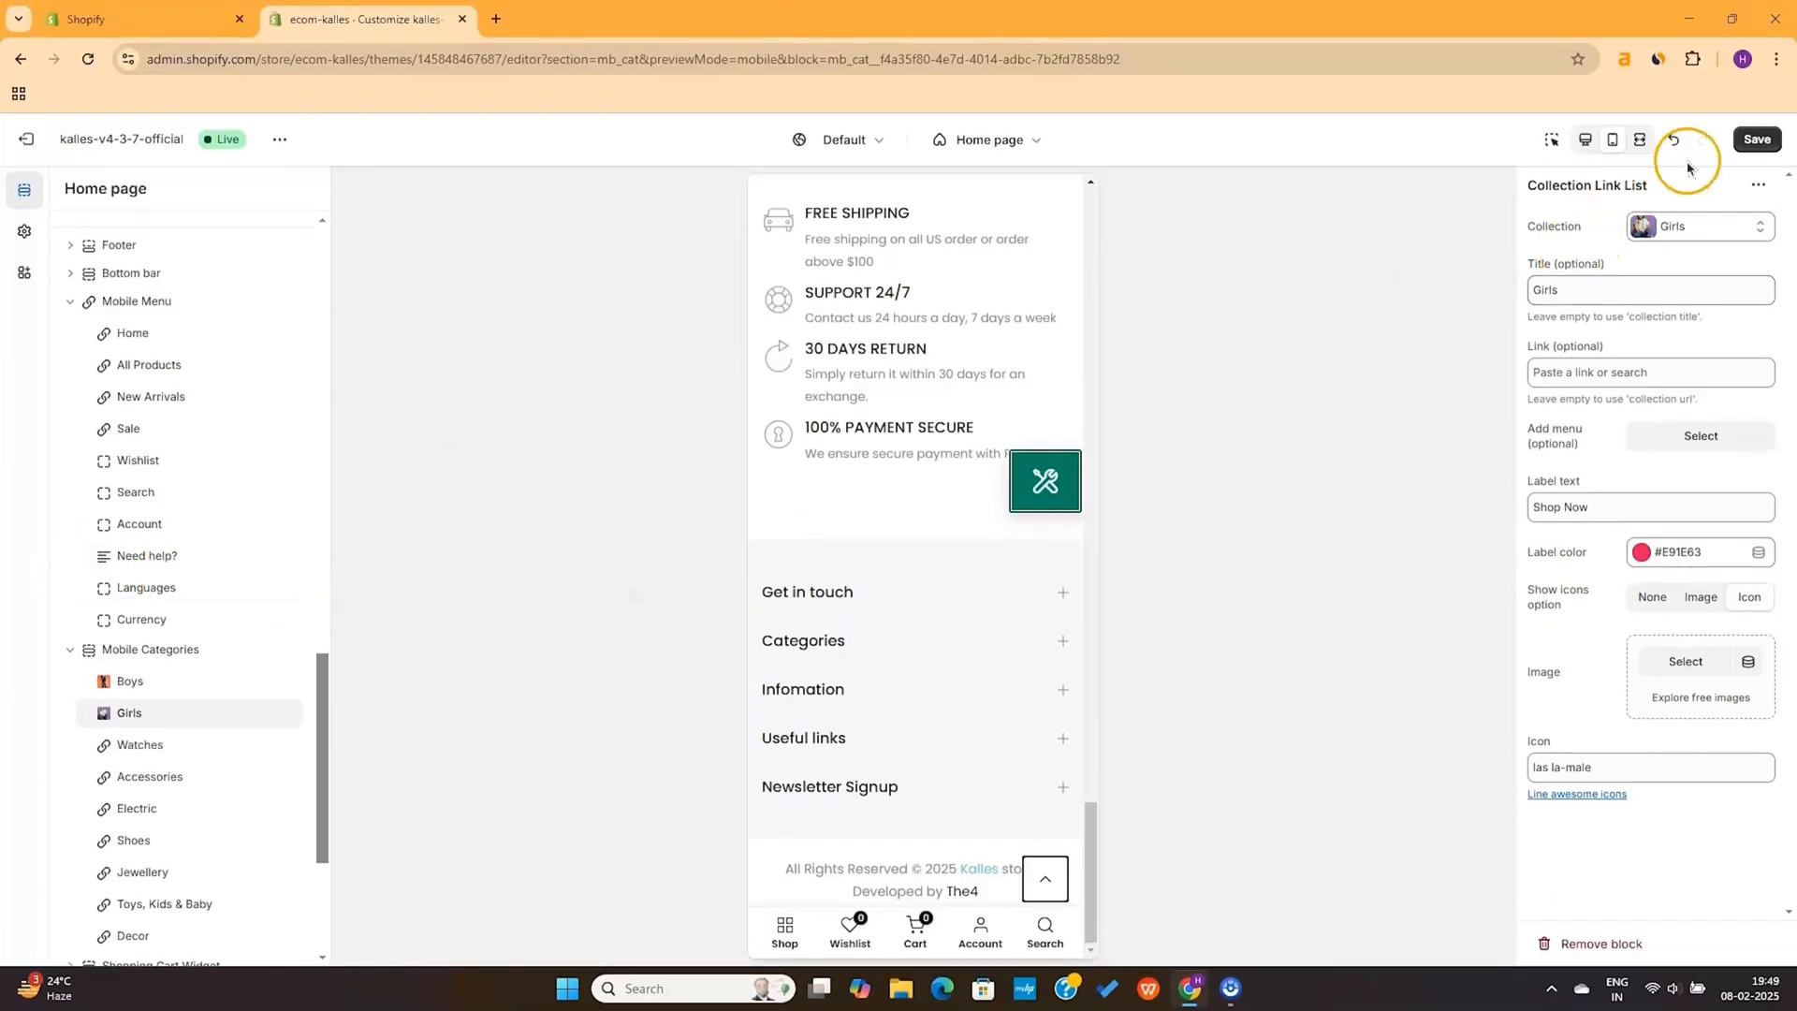
click(1749, 142)
click(869, 412)
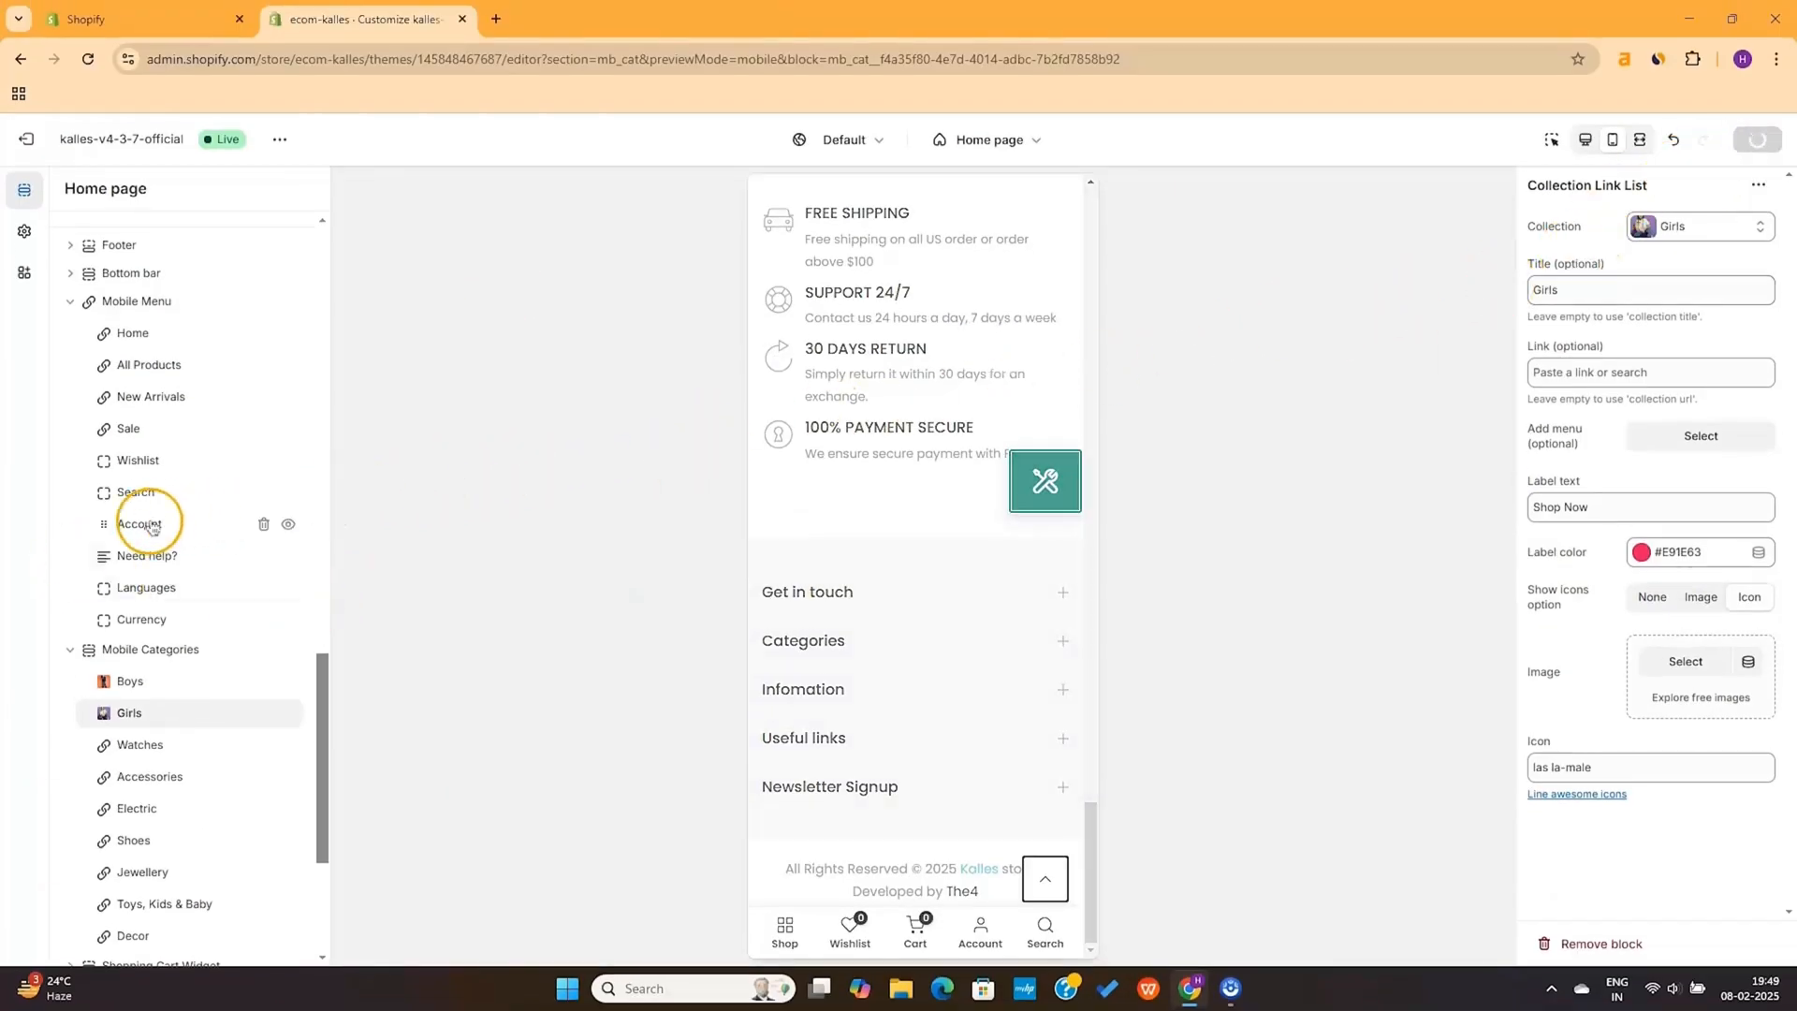
scroll(196, 487, up, 10)
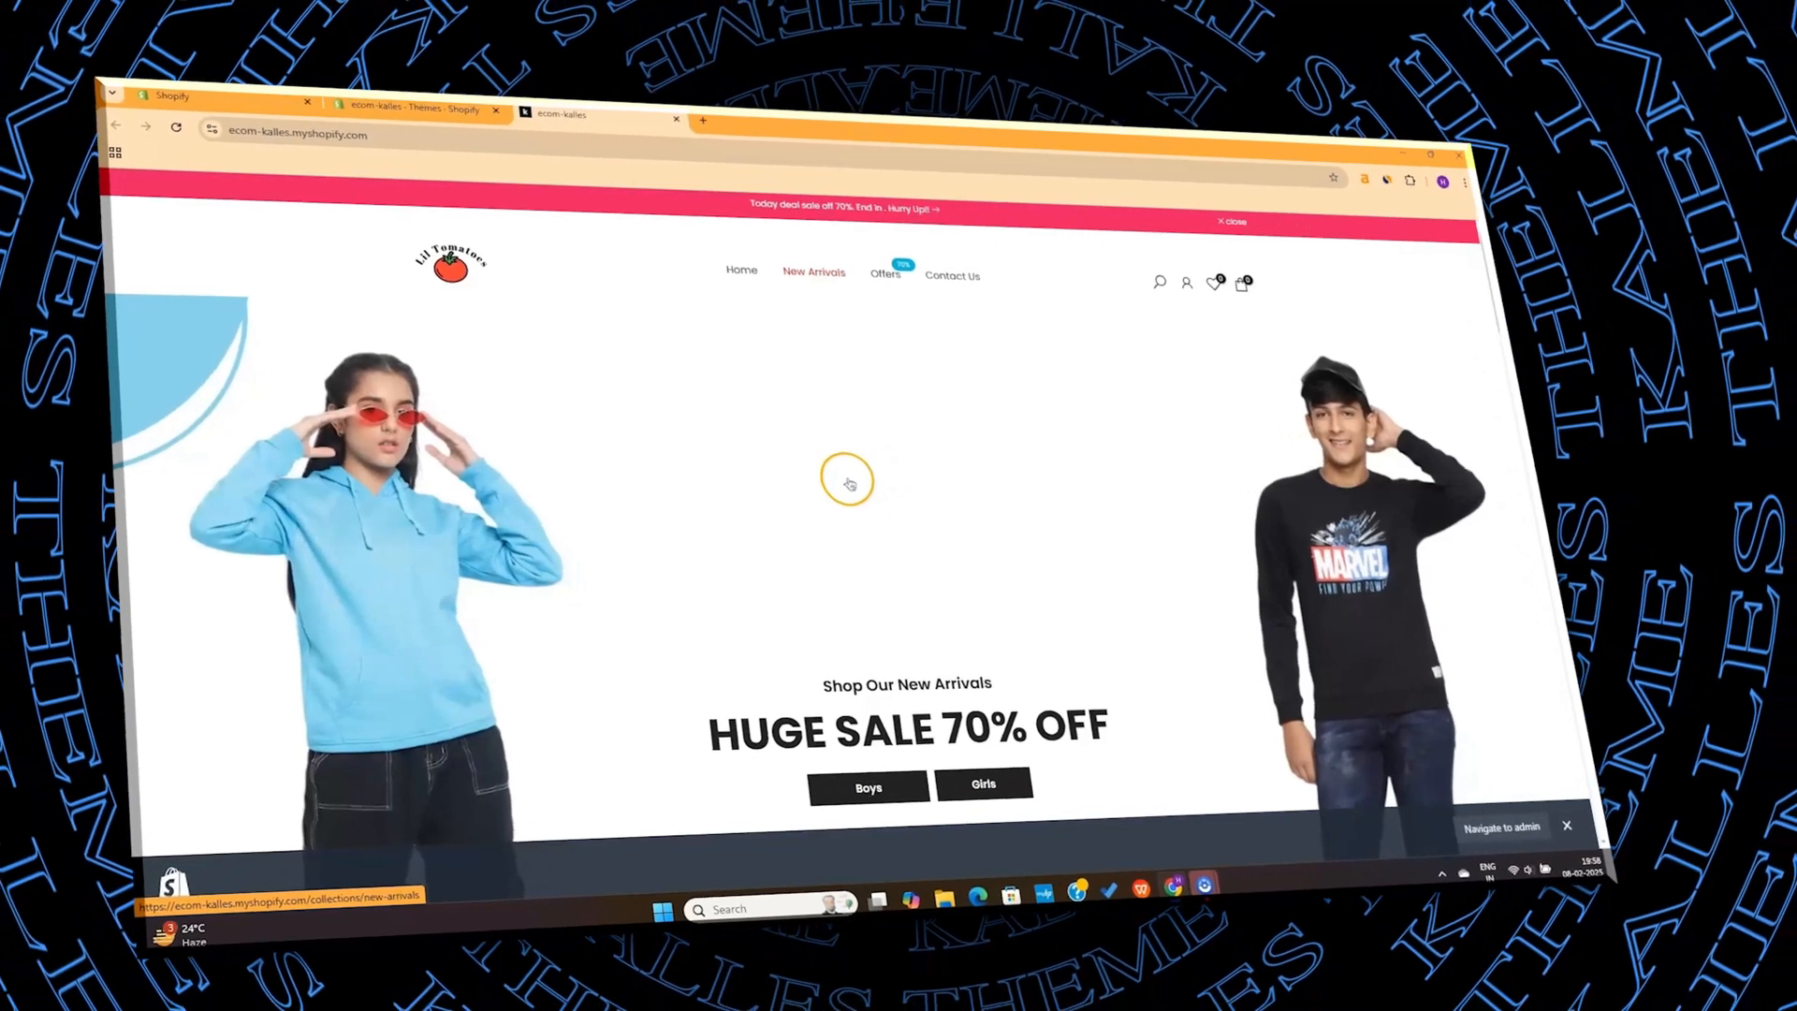
Review the live storefront's home page from the hero banner to the Instagram and shipping sections, and open Offers from the header
scroll(847, 477, down, 6)
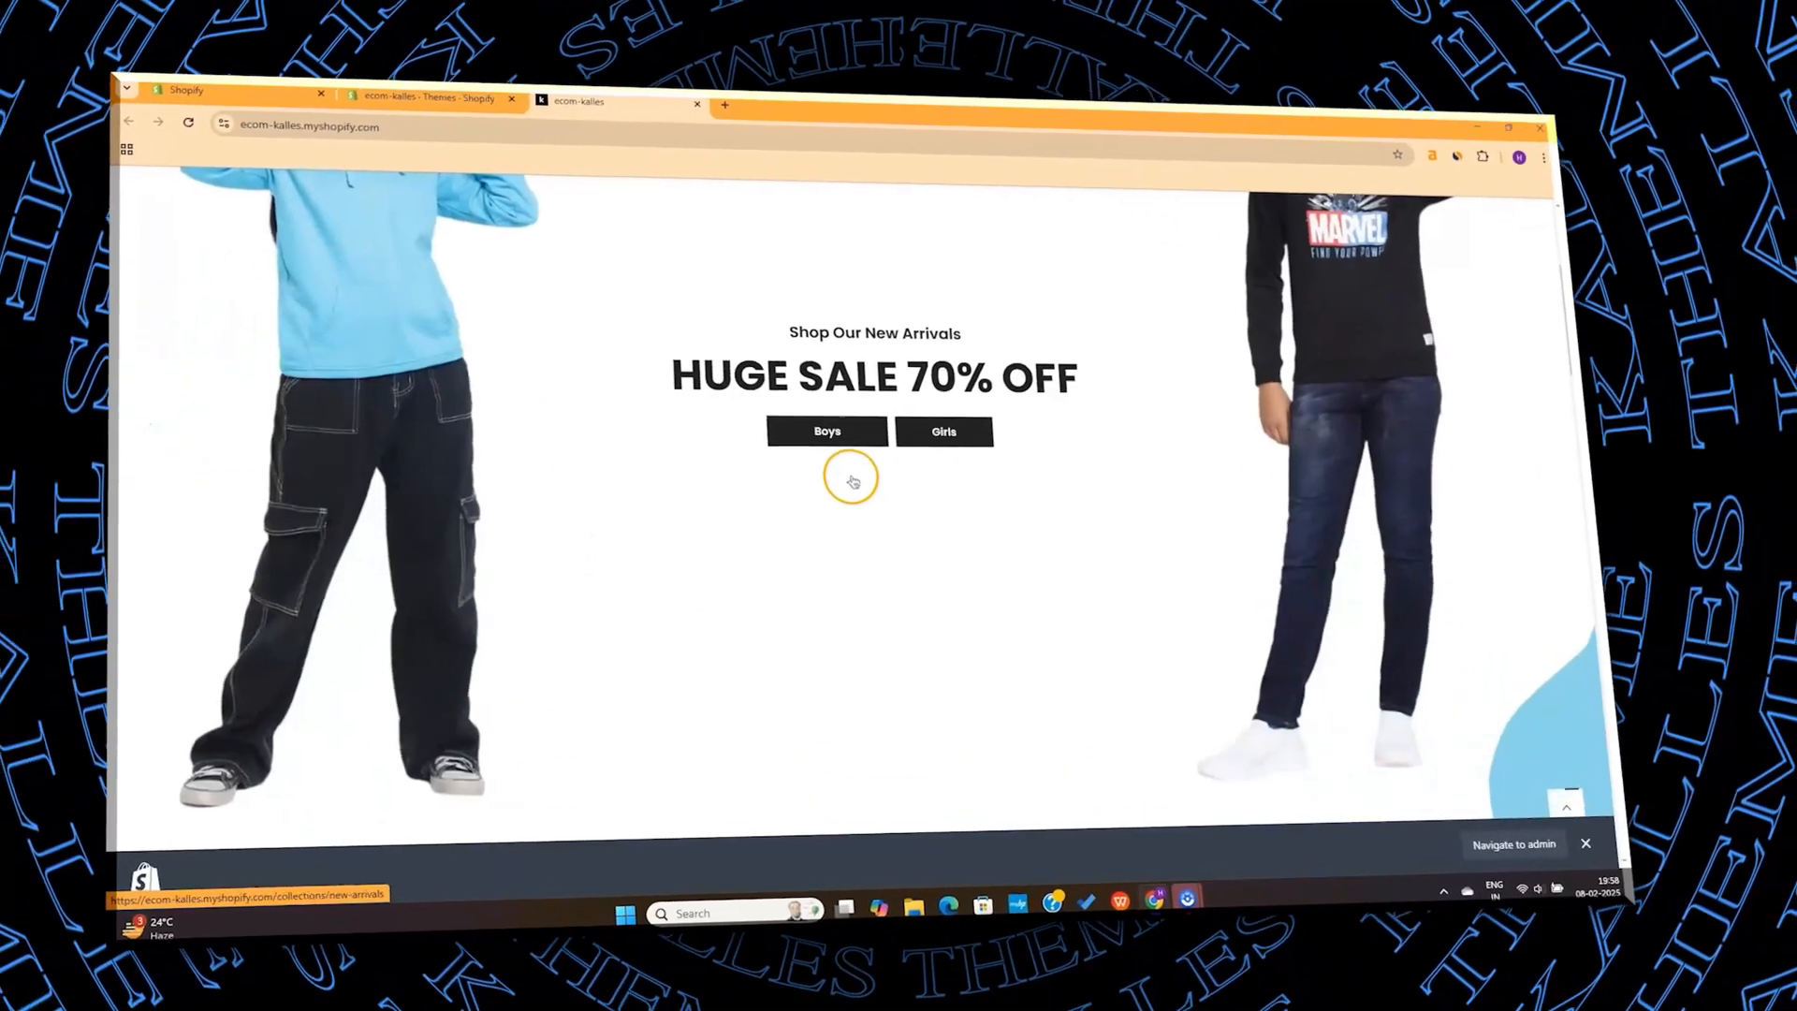
scroll(852, 482, down, 15)
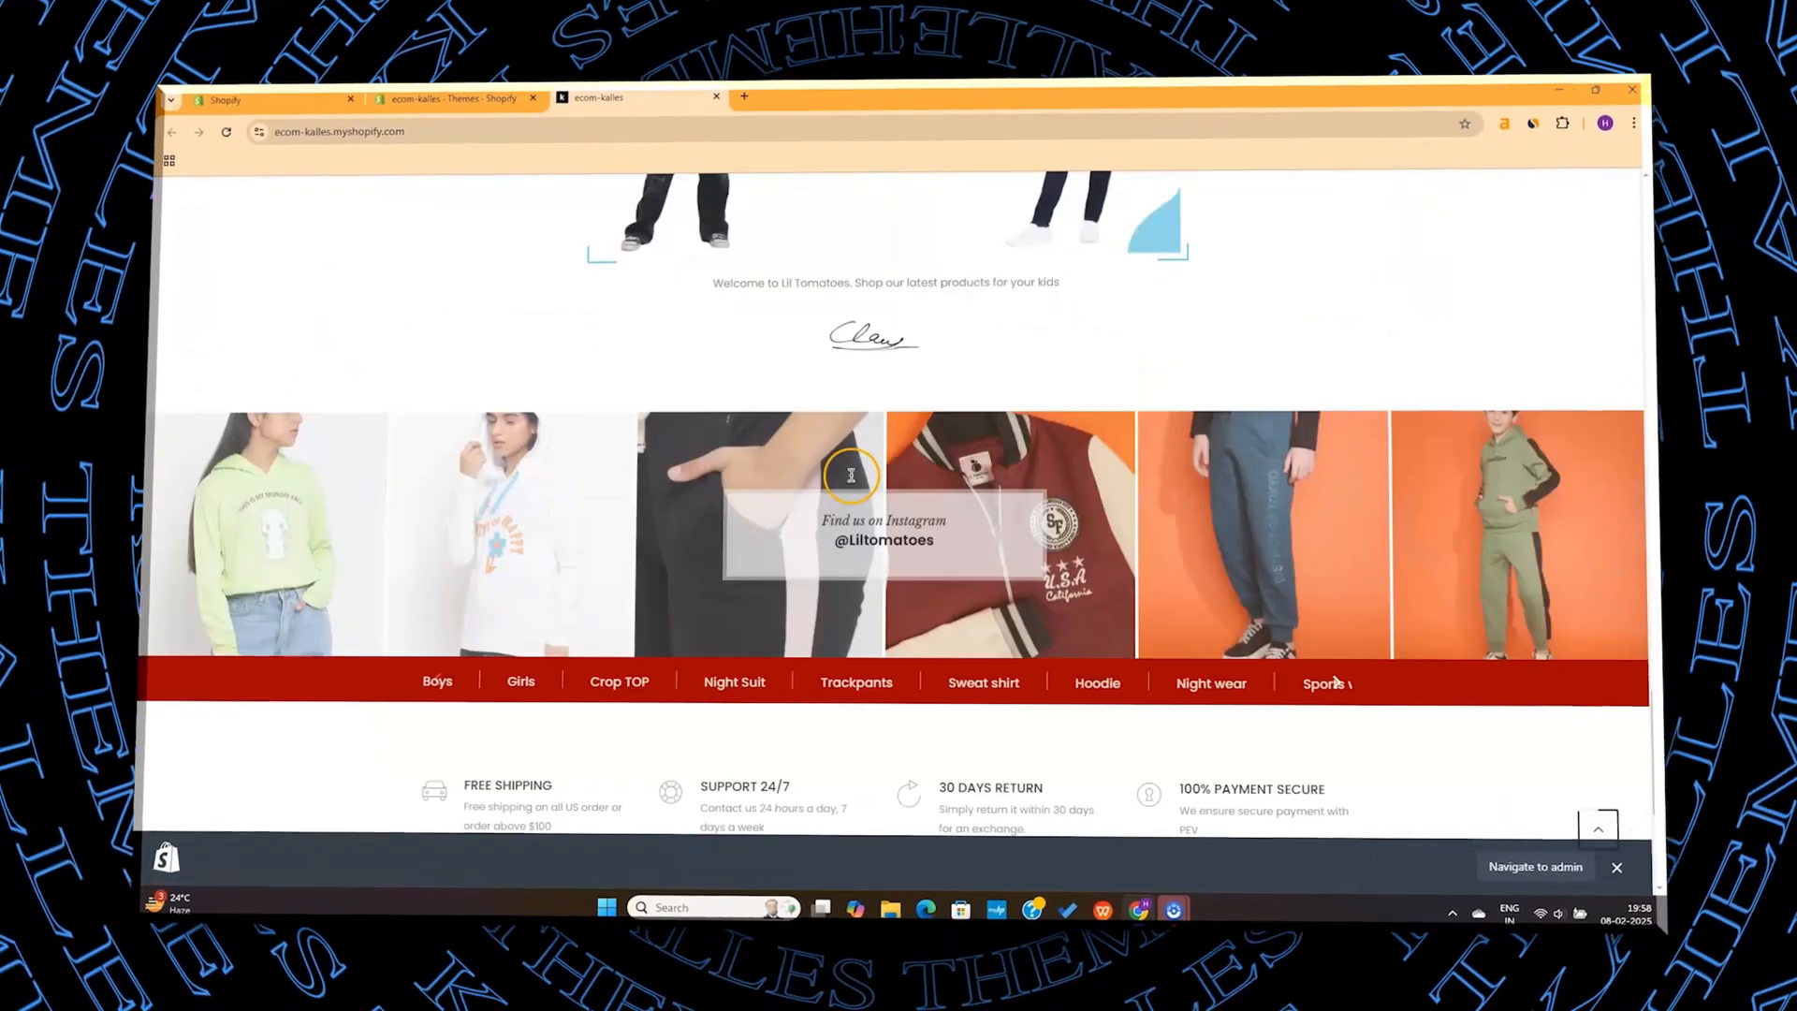
scroll(853, 481, up, 8)
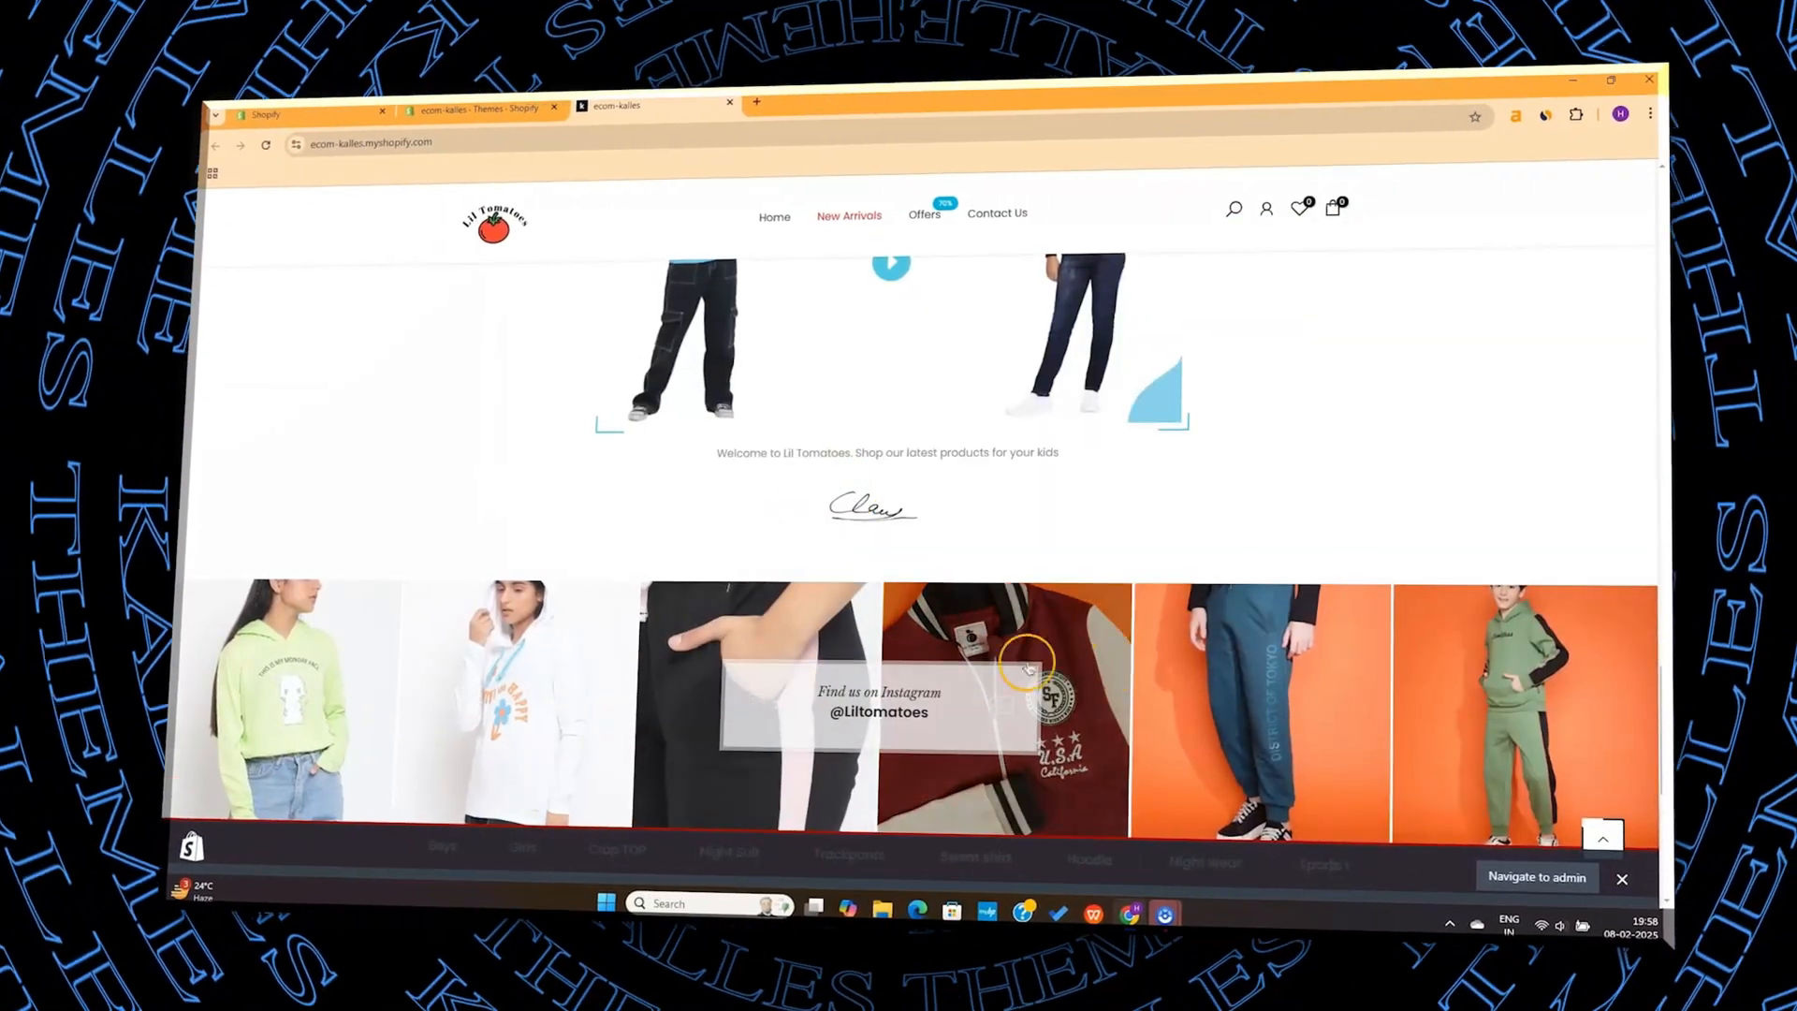
scroll(916, 719, up, 12)
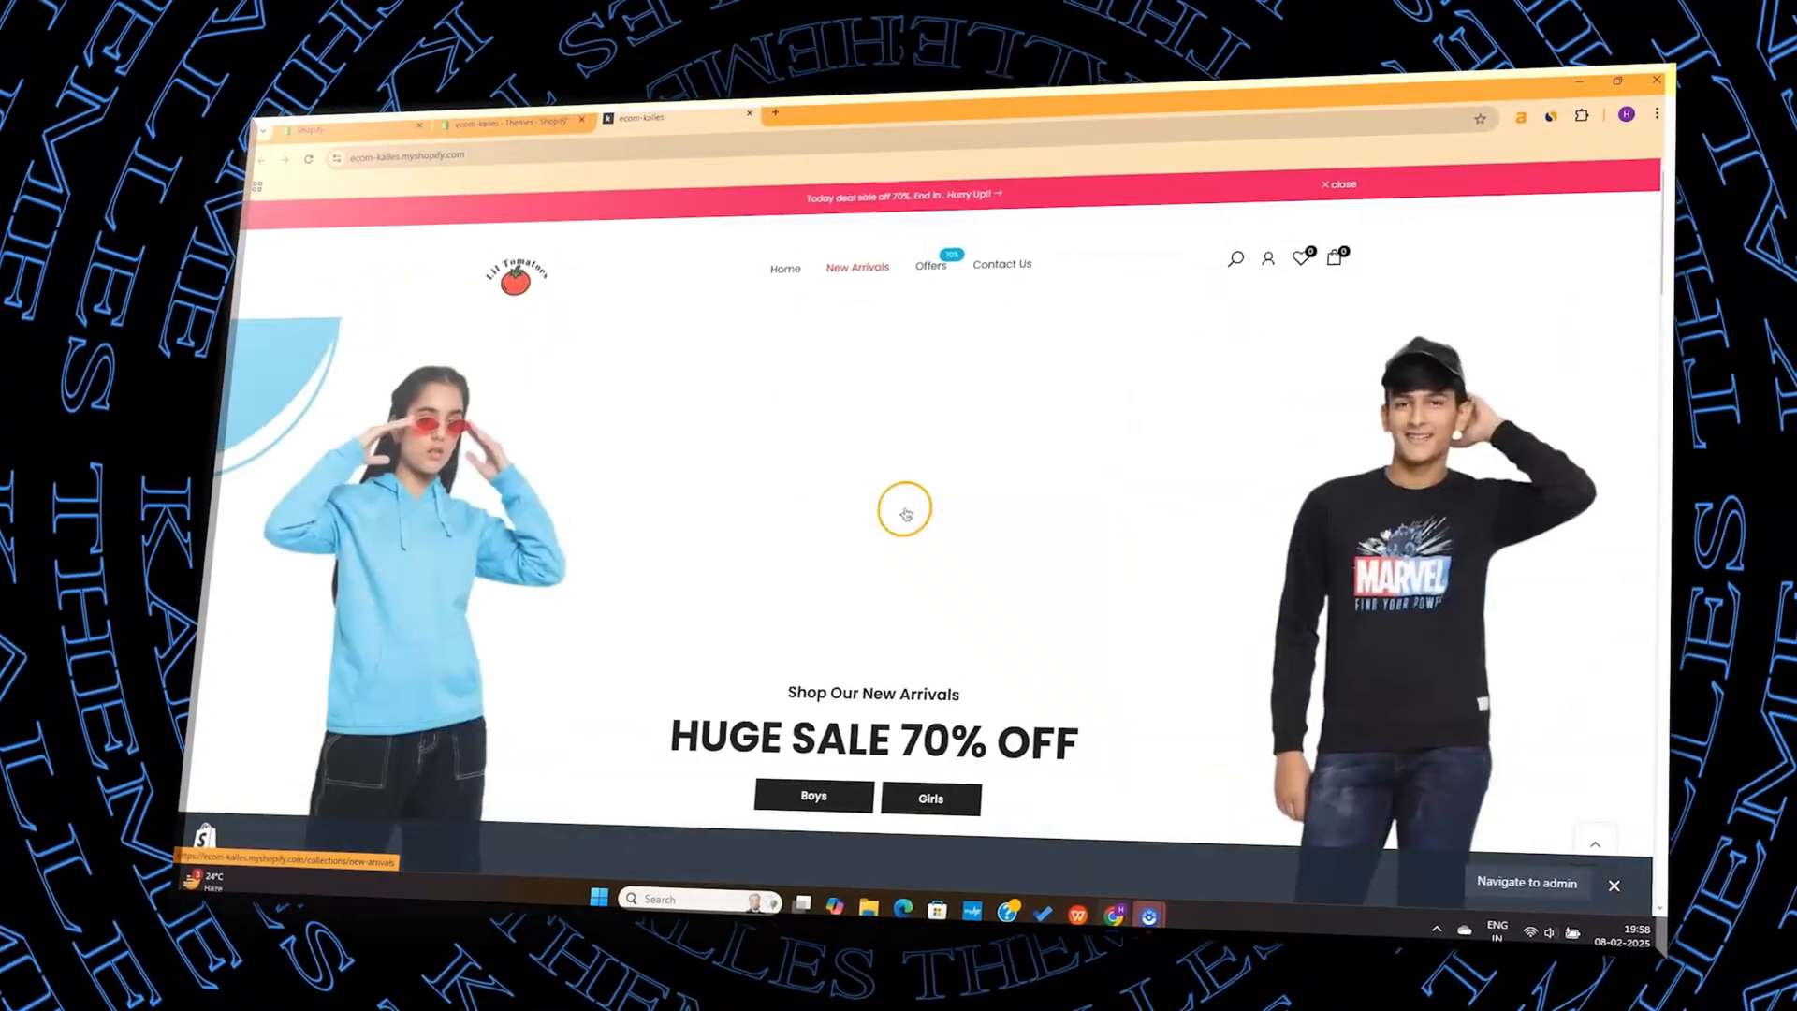
click(933, 268)
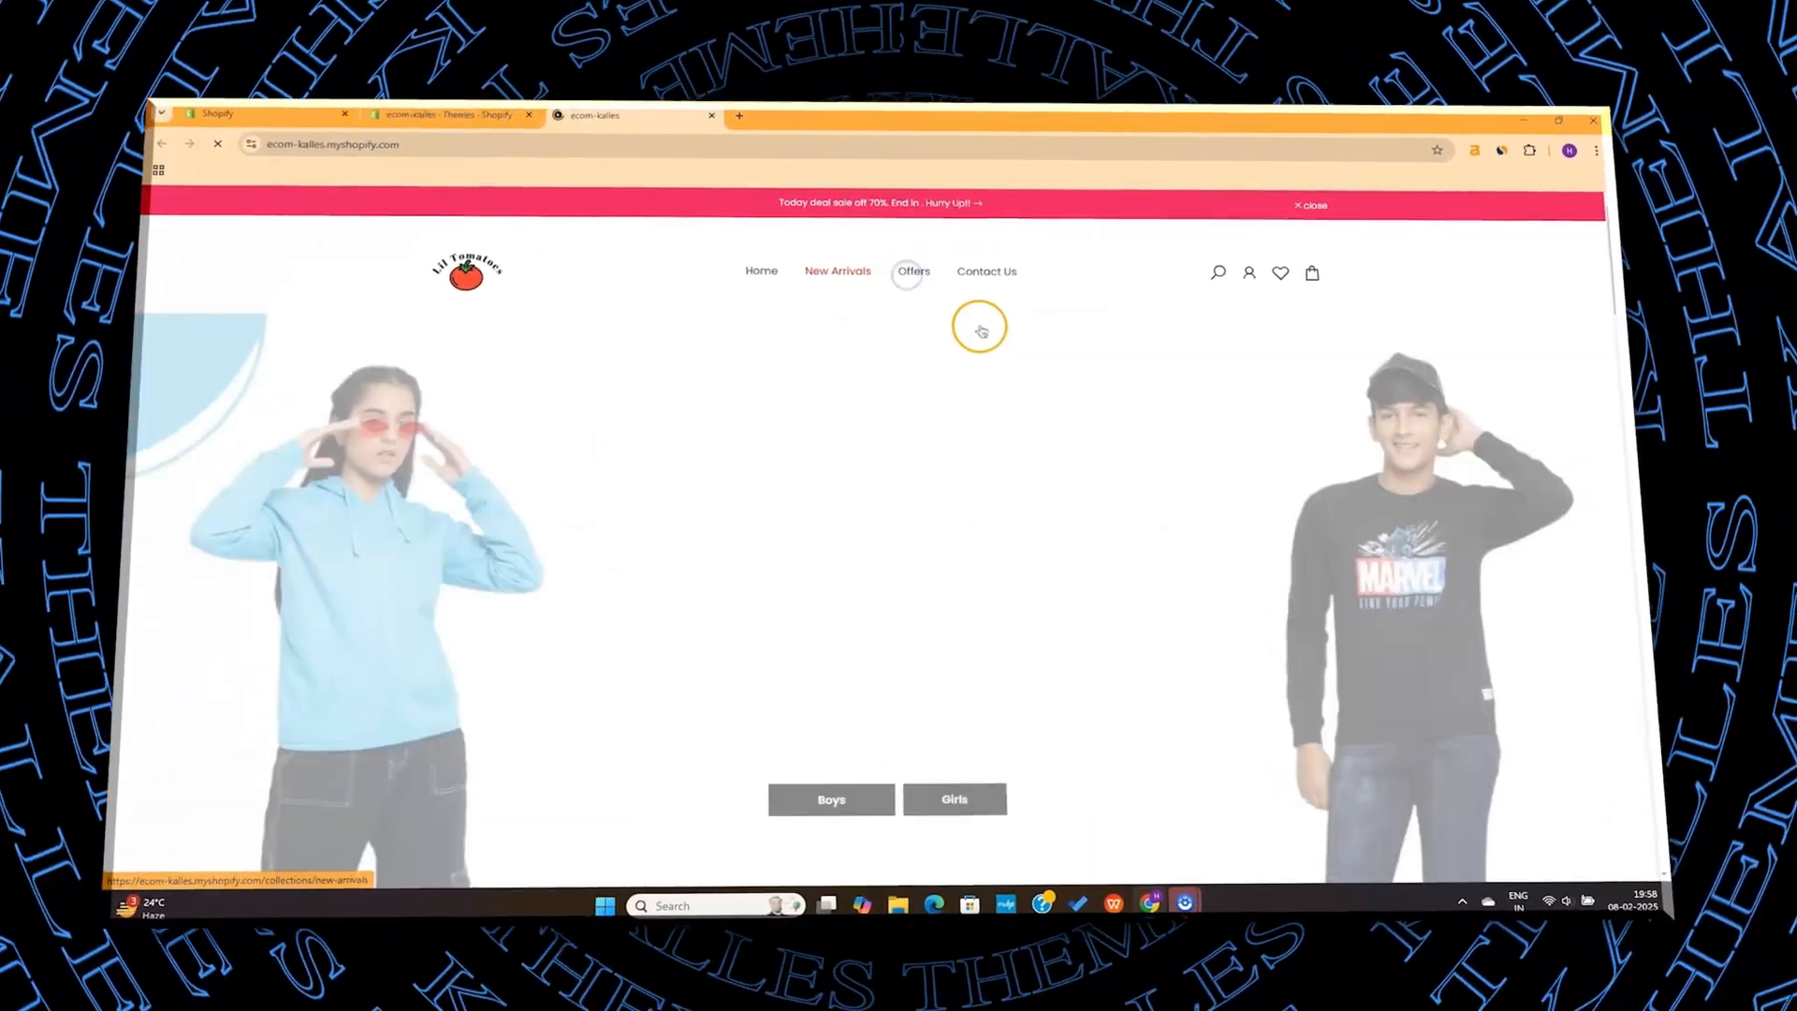
scroll(925, 434, down, 5)
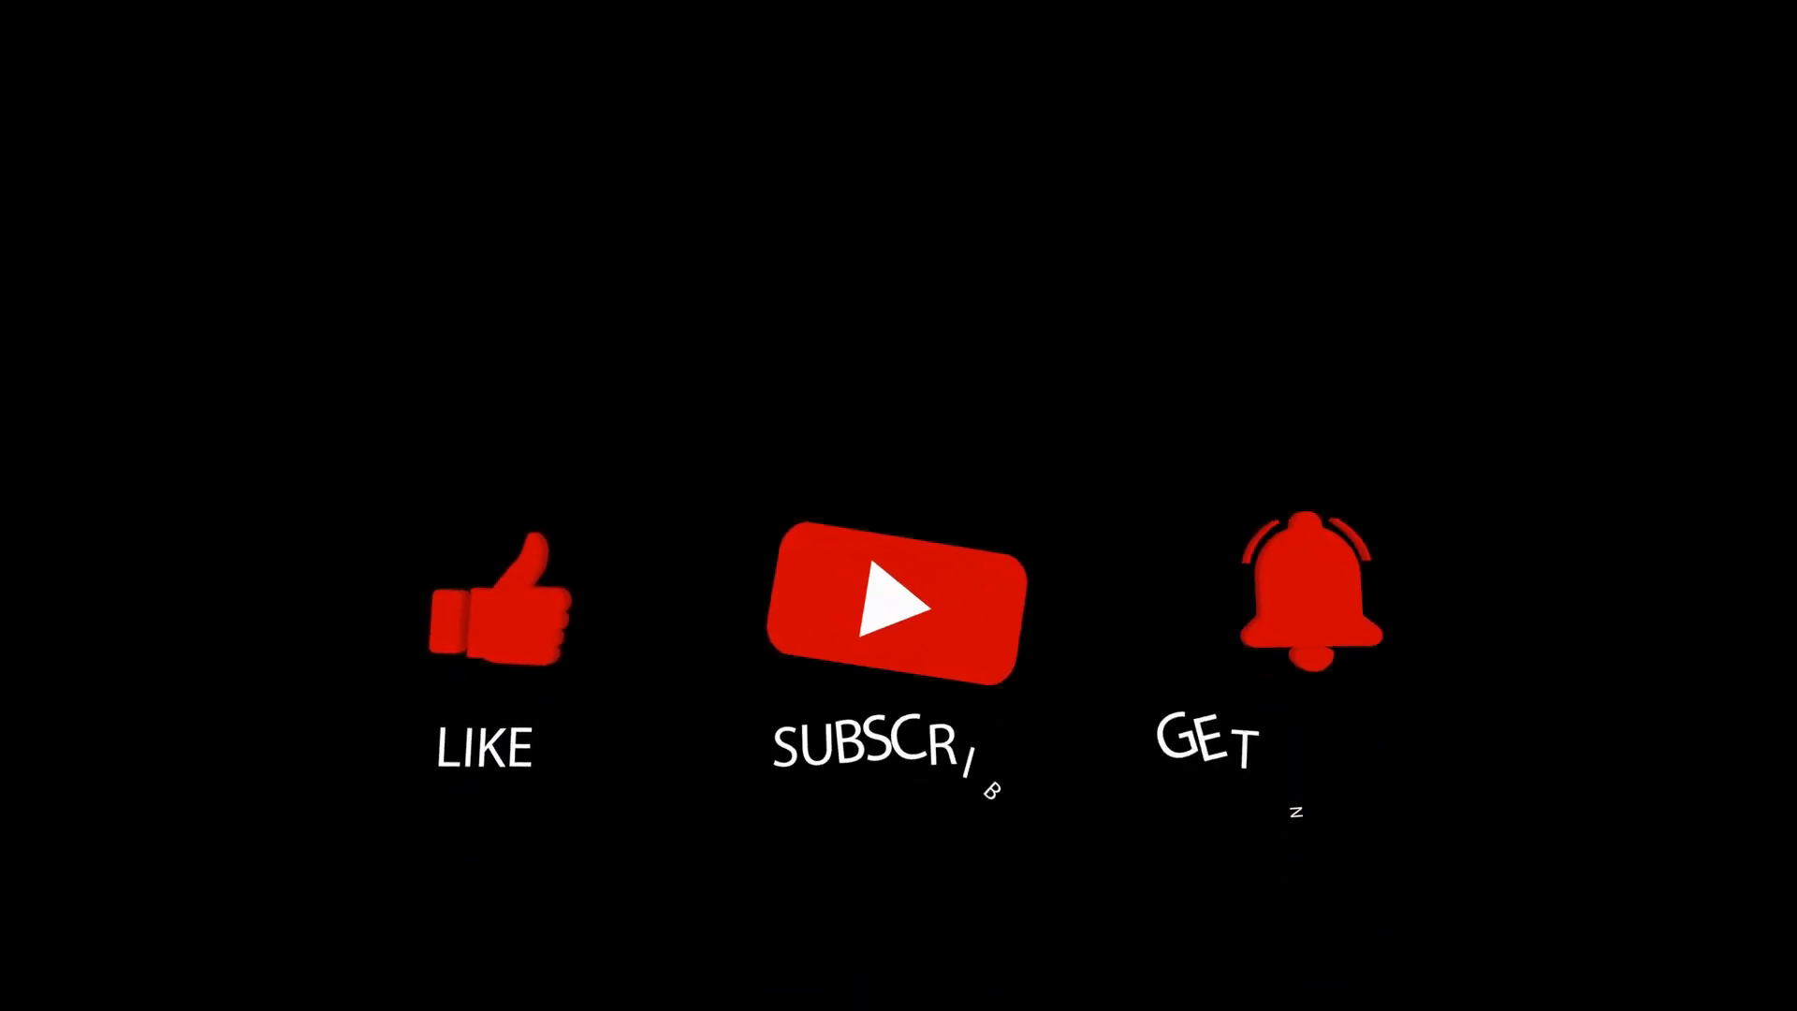